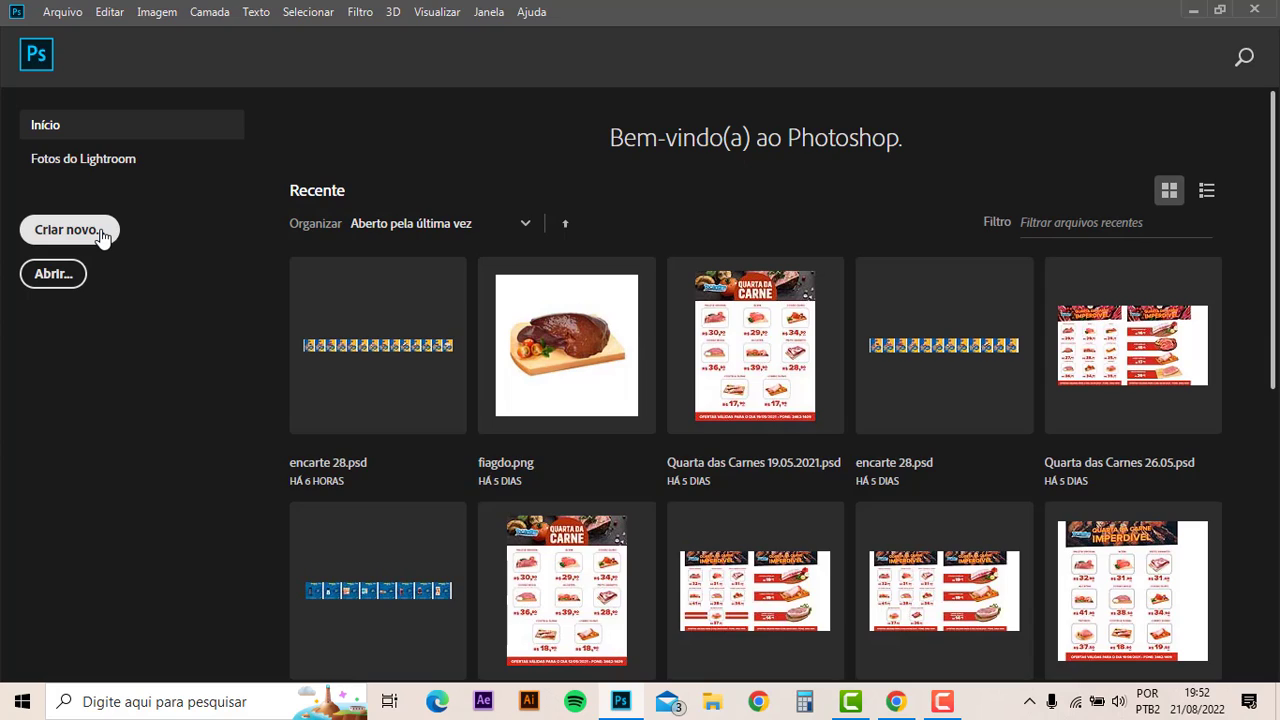
- Create a new 1080 × 1080 pixel document, Sem Título-1
left_click(104, 236)
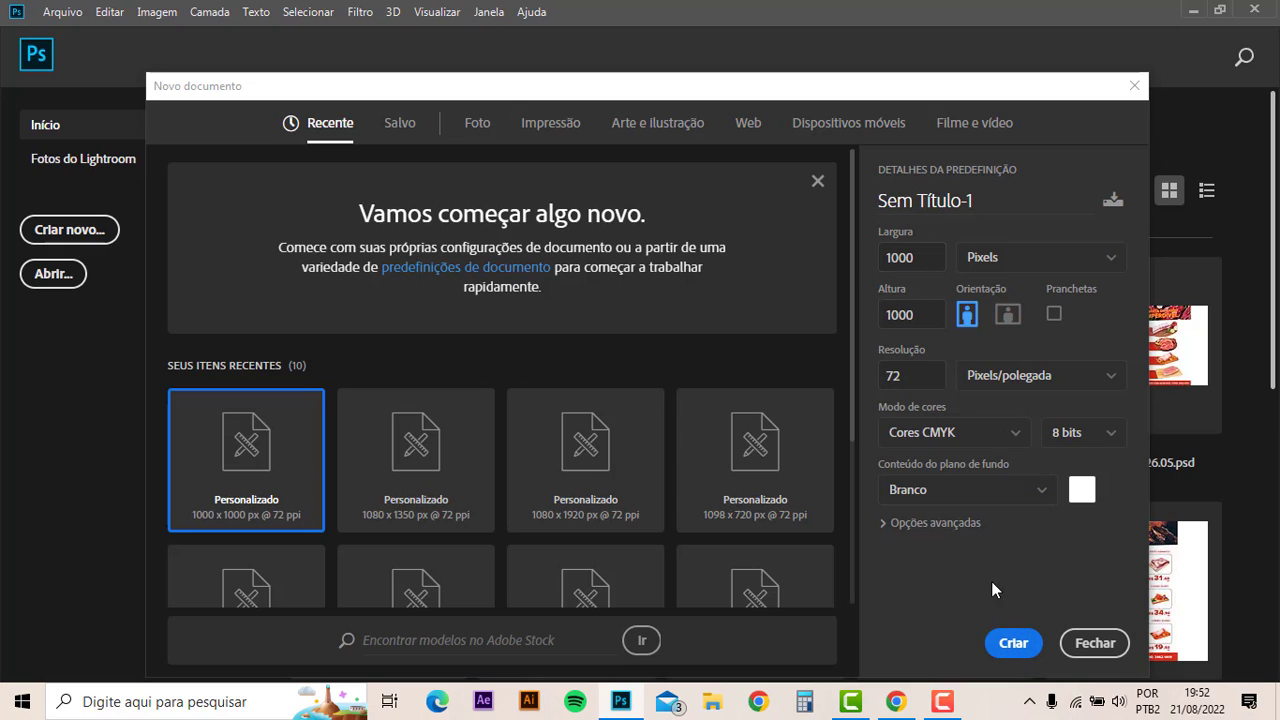
left_click(938, 262)
key("Tab")
type("1080")
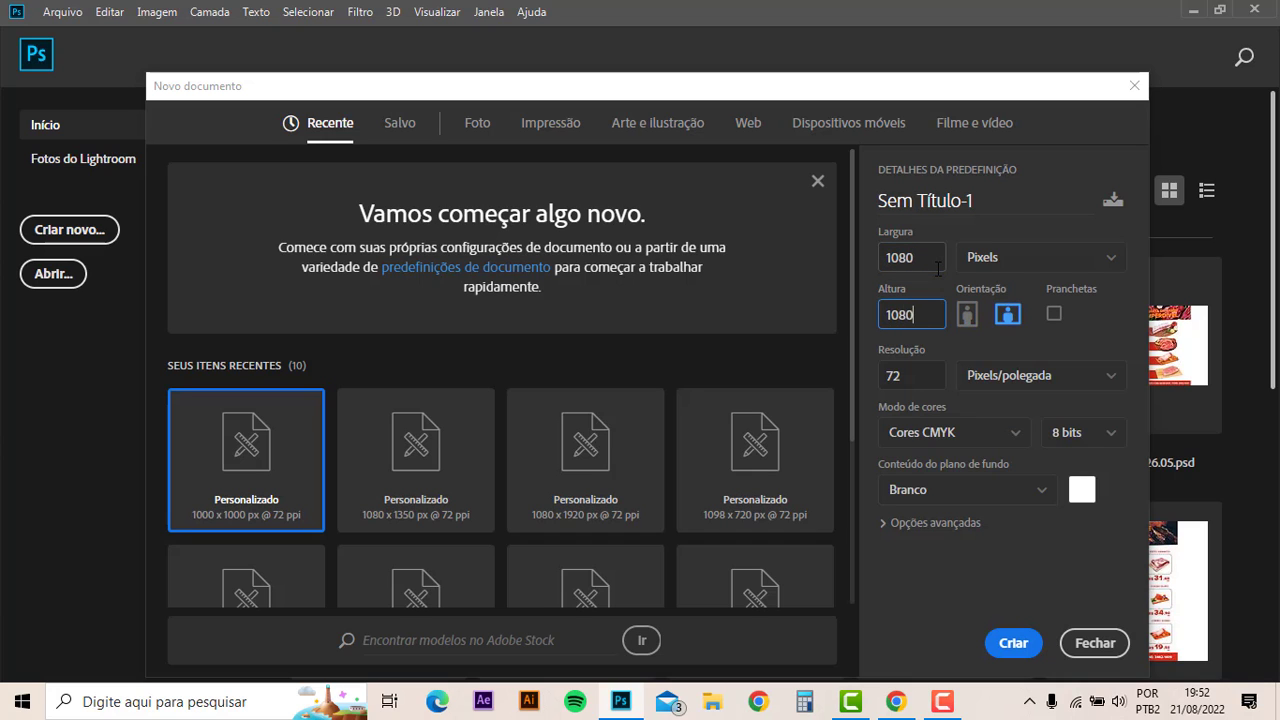
key("Escape")
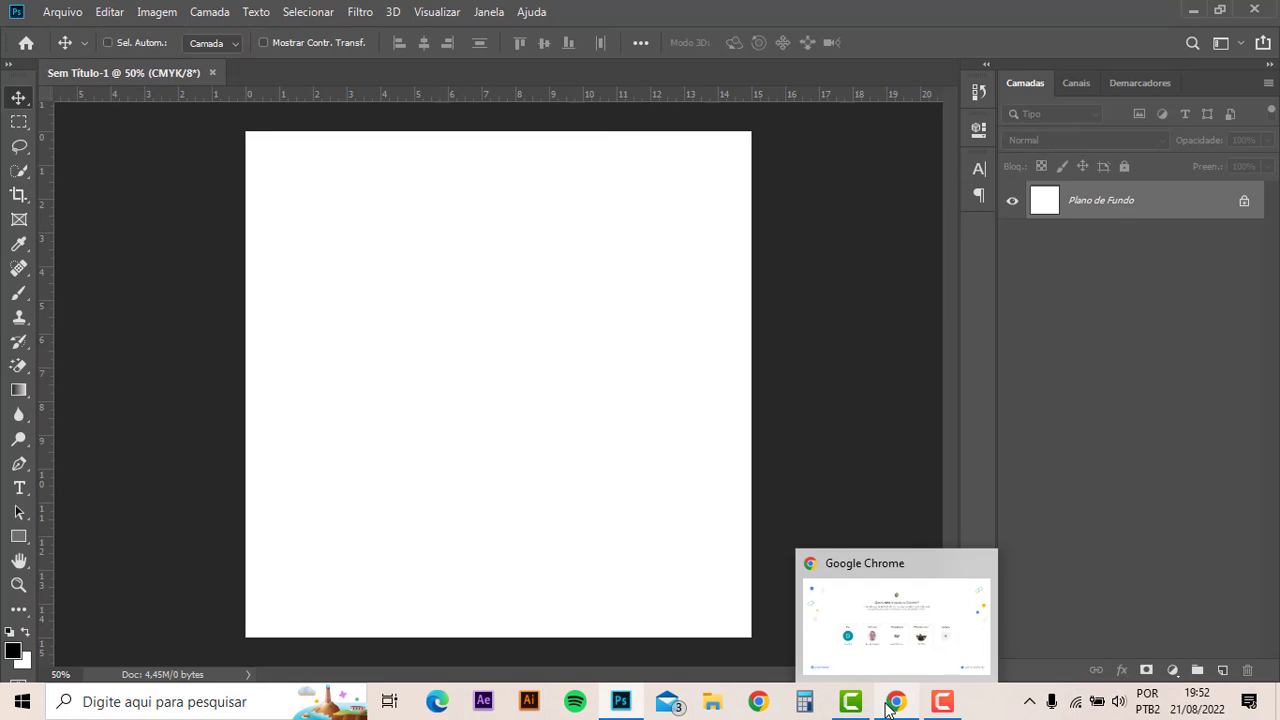
- Open Chrome with a profile and search Google for 'independência do brasil'
left_click(892, 702)
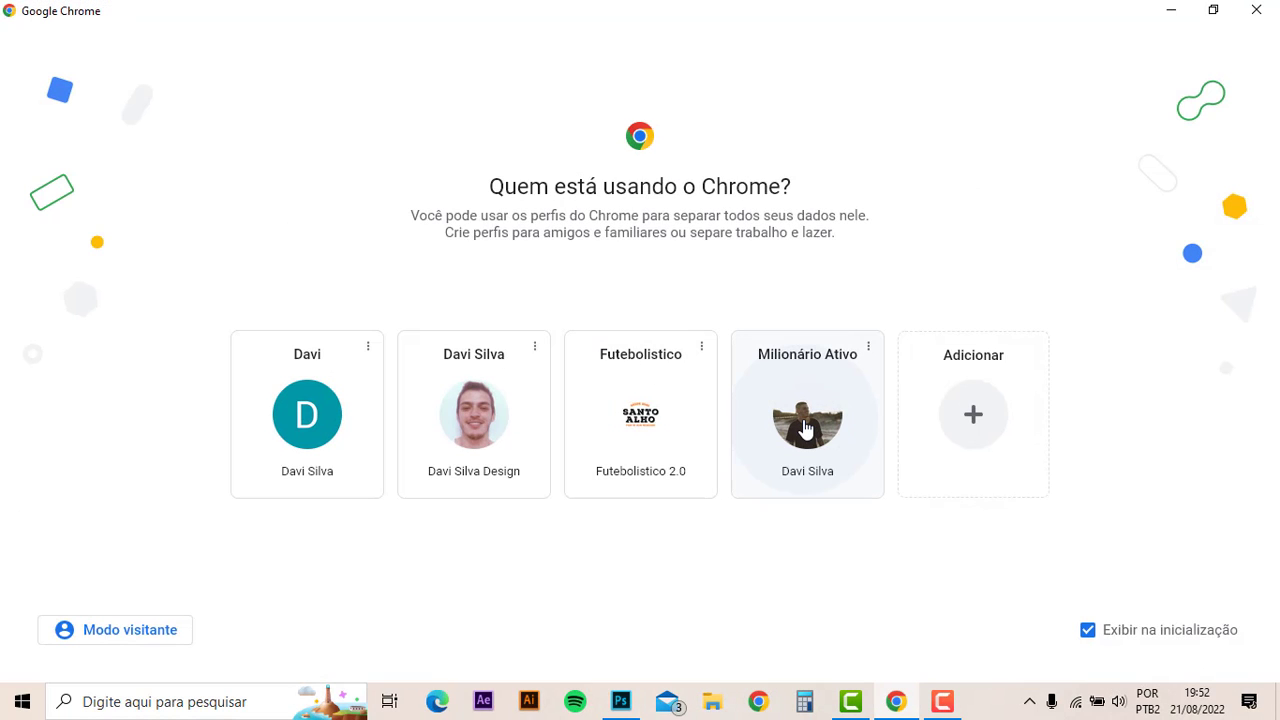
left_click(805, 332)
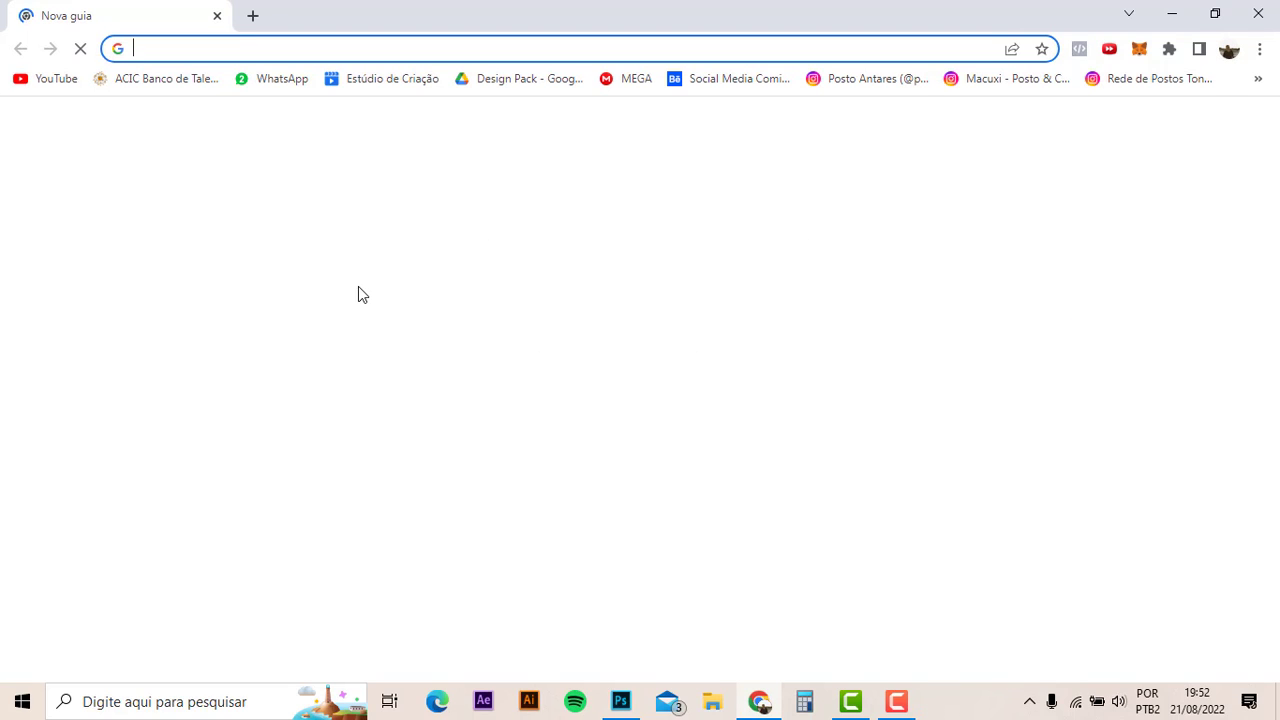
left_click(540, 392)
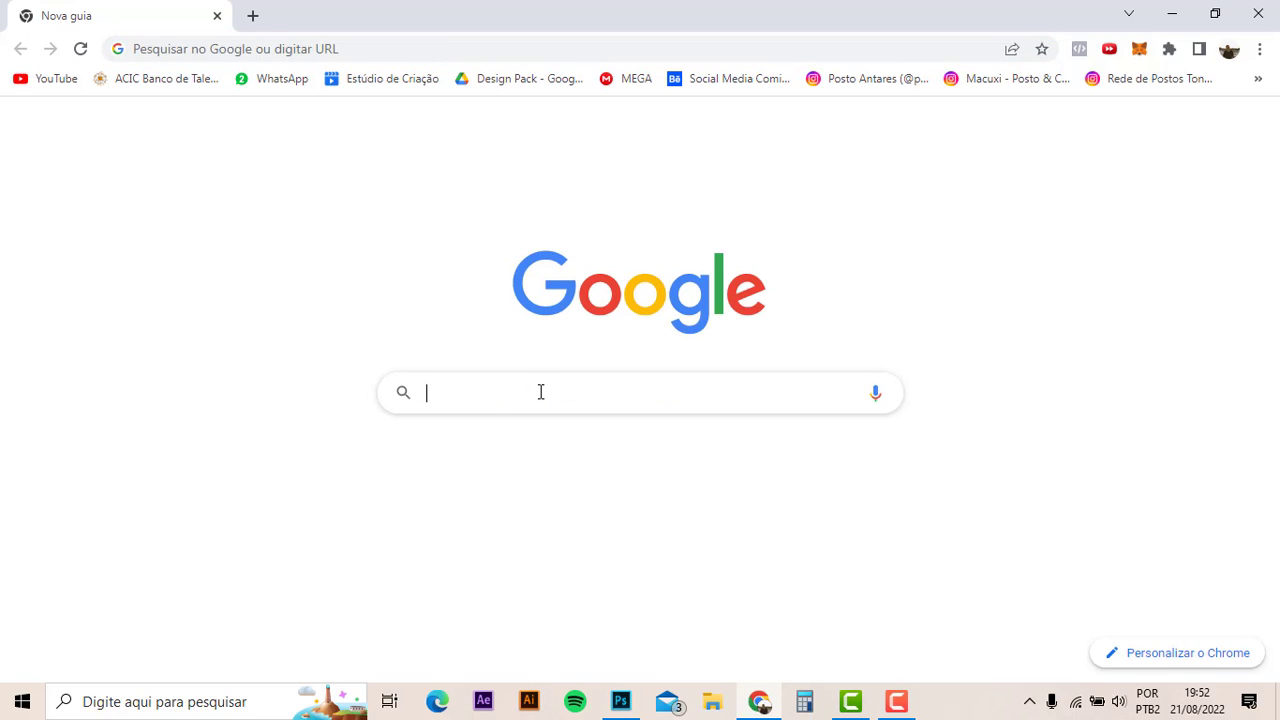
type("diada n")
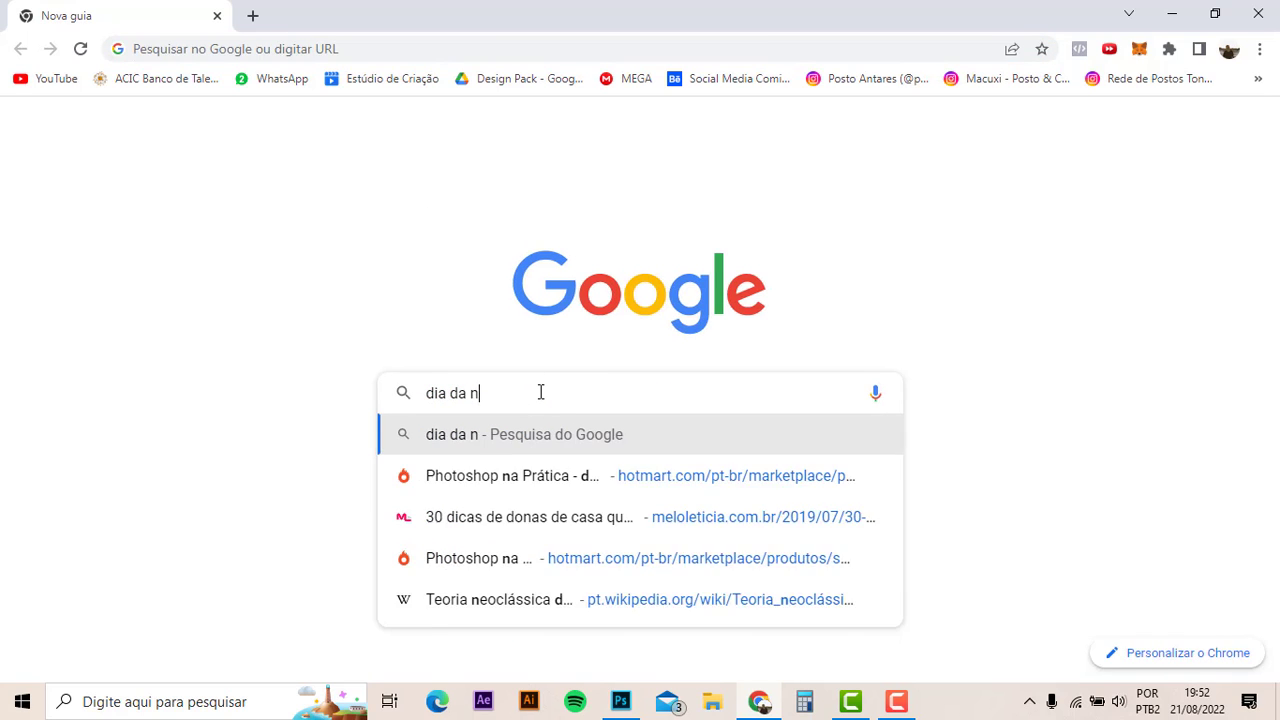
key("BackSpace")
key("BackSpace")
key("BackSpace")
key("BackSpace")
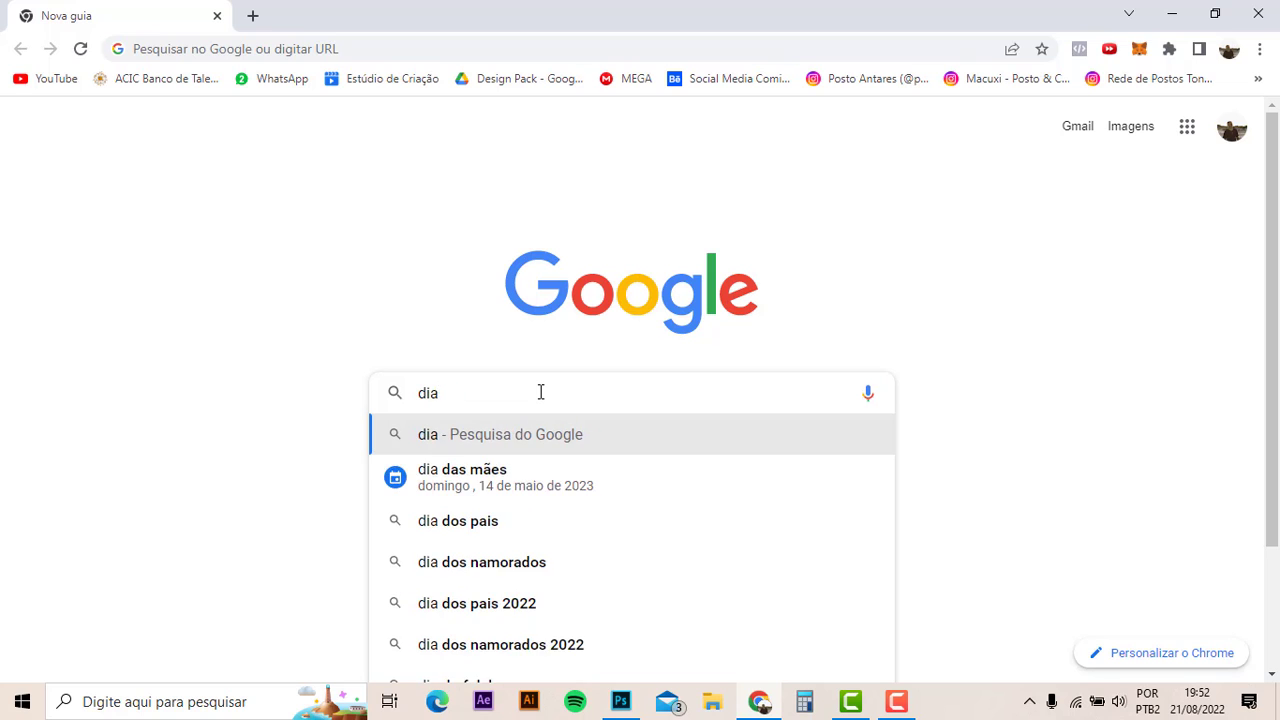
key("BackSpace")
type("nde")
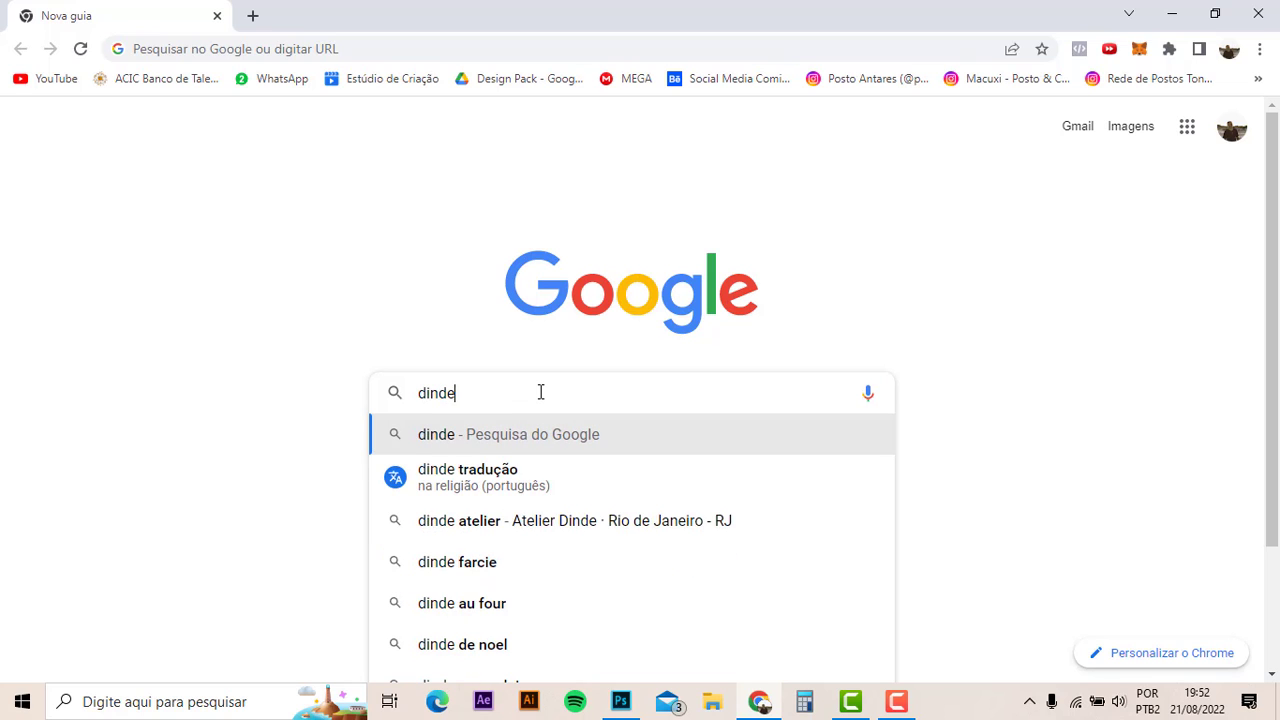
key("BackSpace")
key("BackSpace")
key("BackSpace")
key("BackSpace")
type("idep")
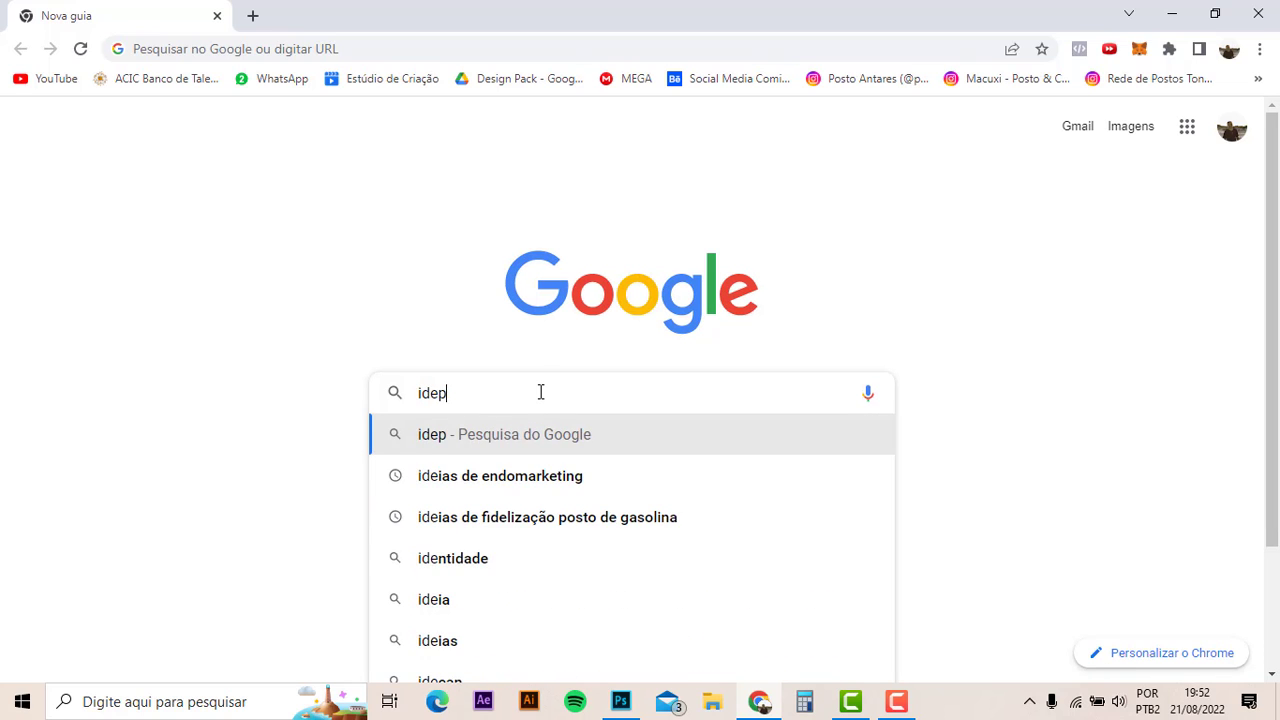
type("n")
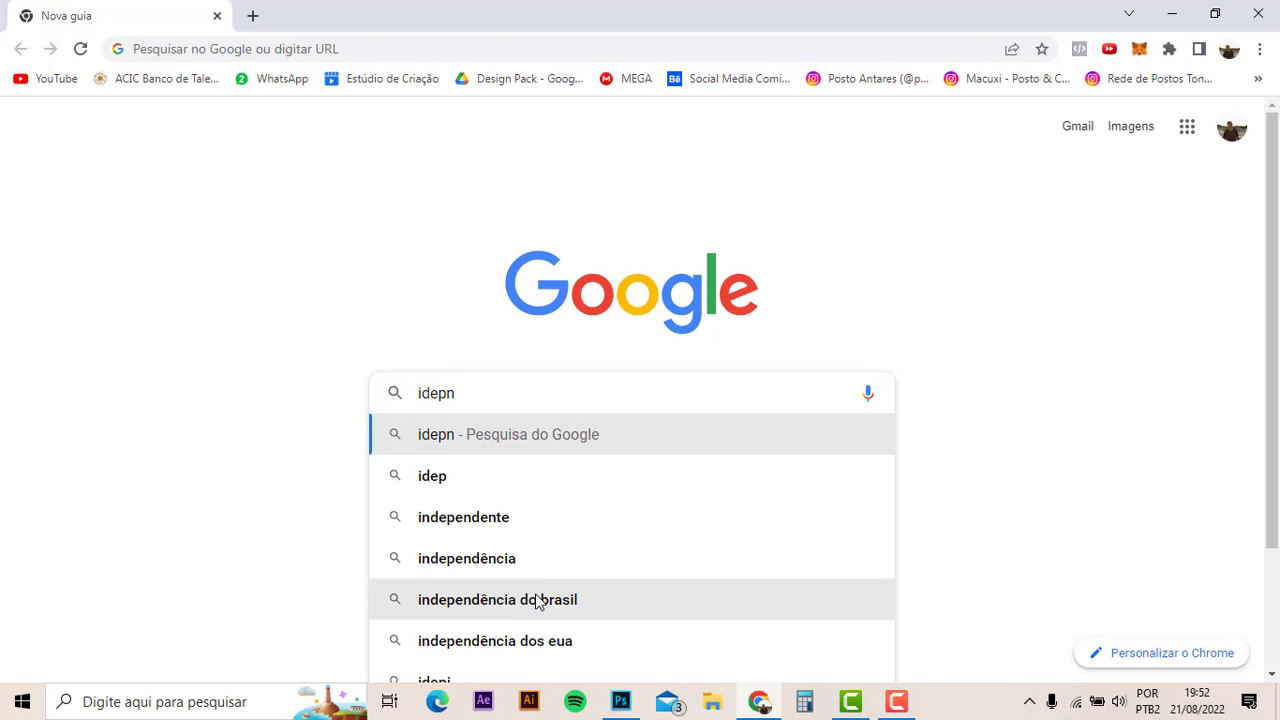
left_click(537, 600)
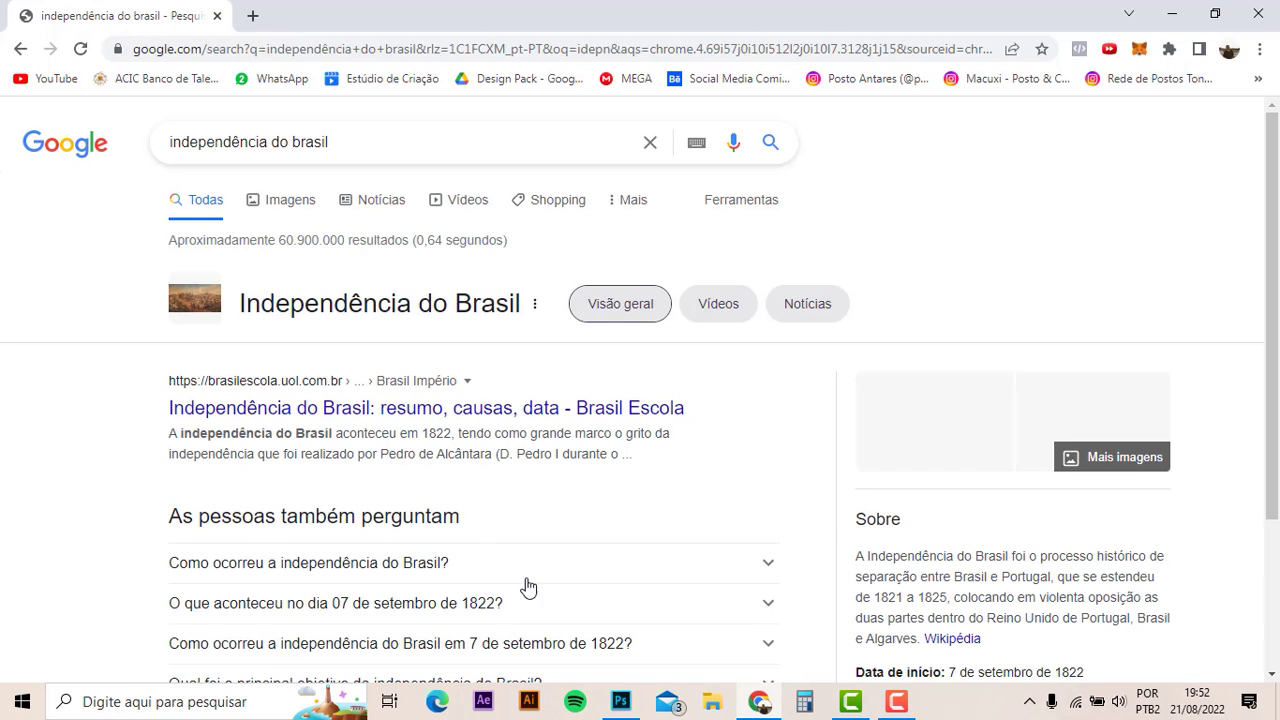
- Switch to image results and filter them to Tamanho: Grande
left_click(290, 208)
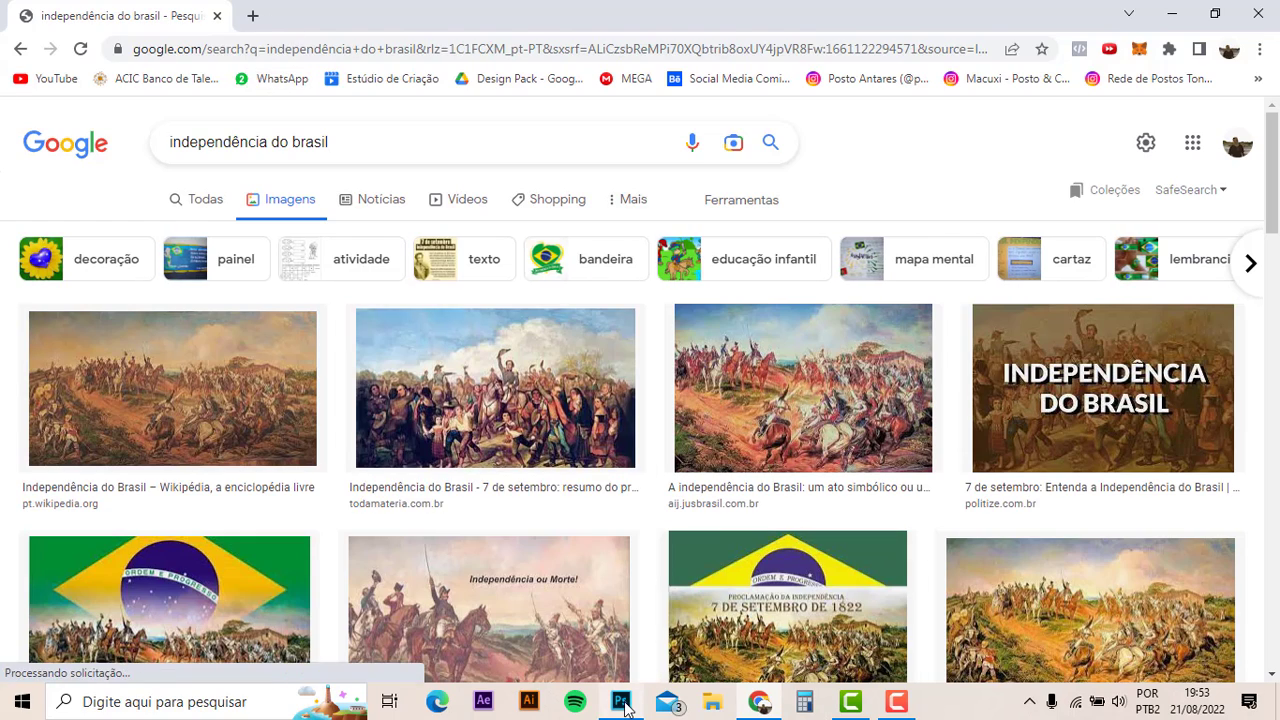
left_click(622, 703)
left_click(622, 703)
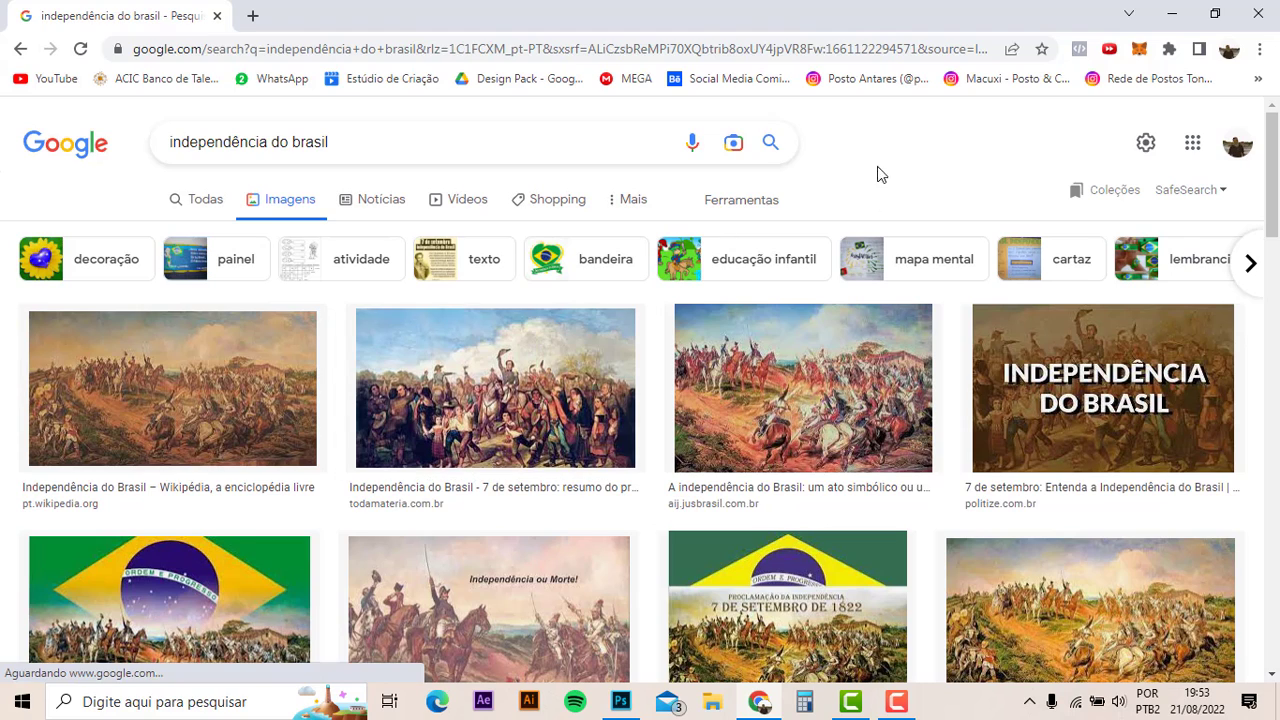
left_click(757, 201)
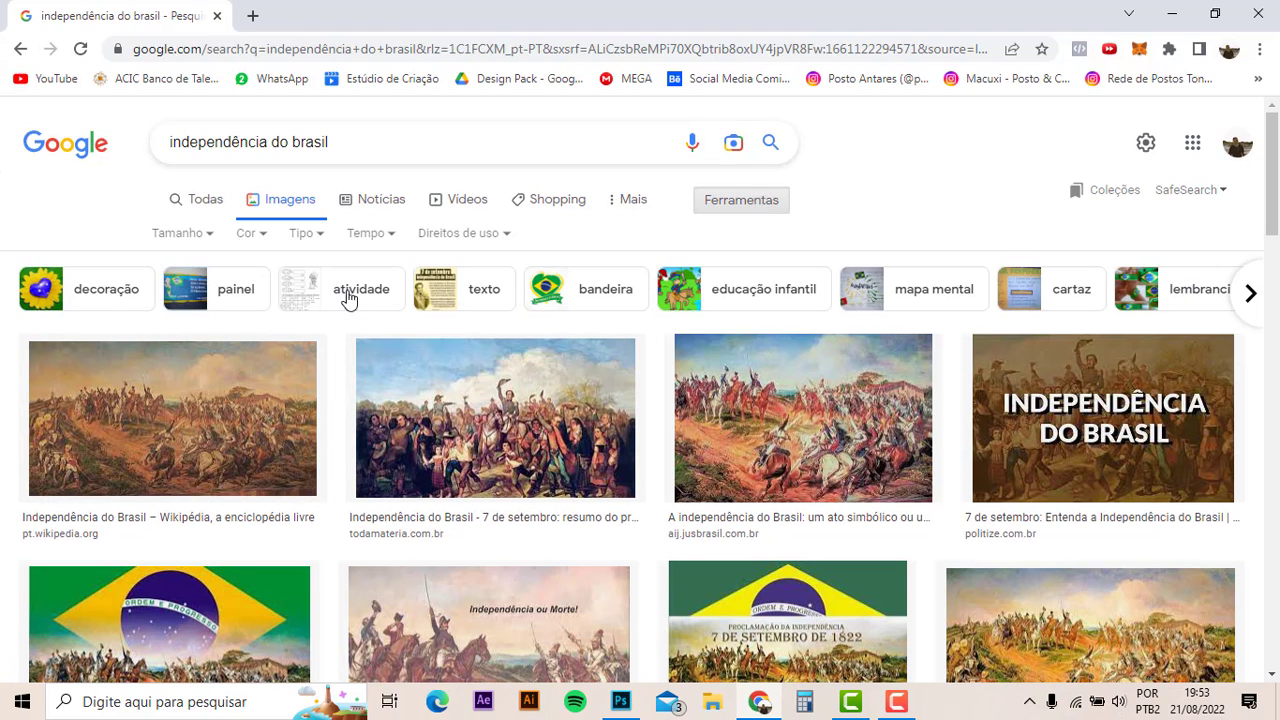
left_click(205, 245)
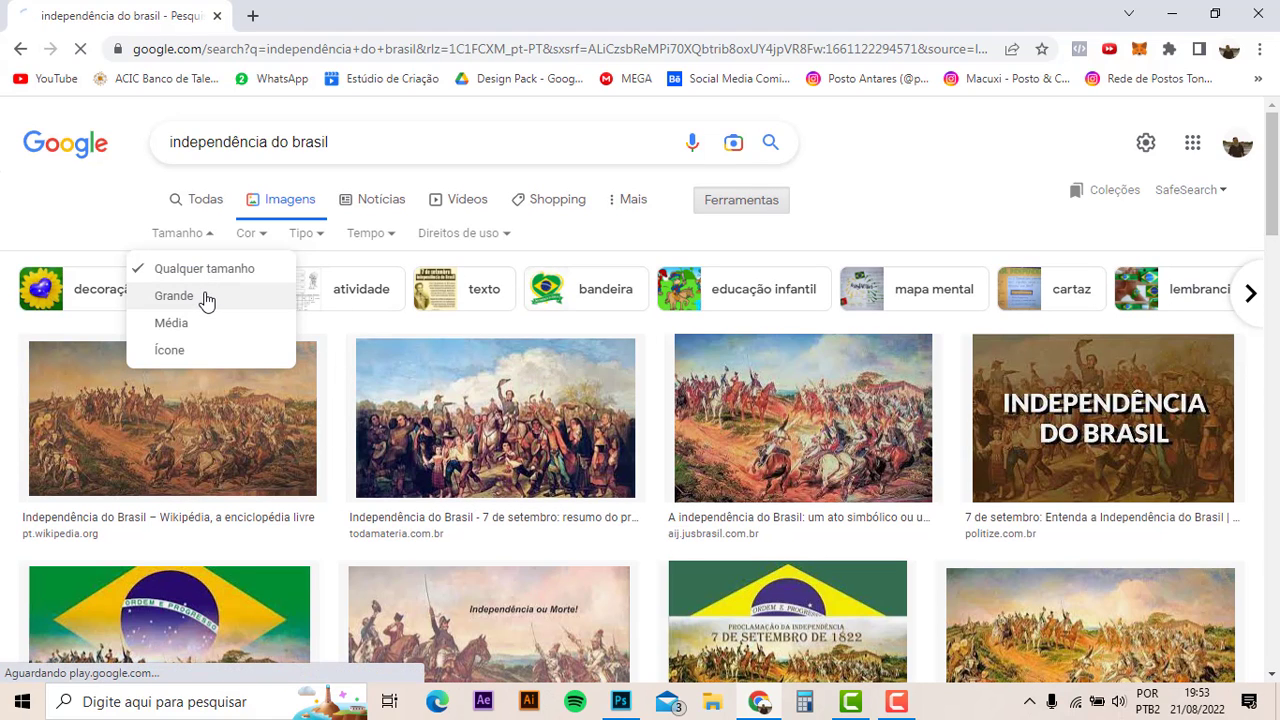
left_click(205, 292)
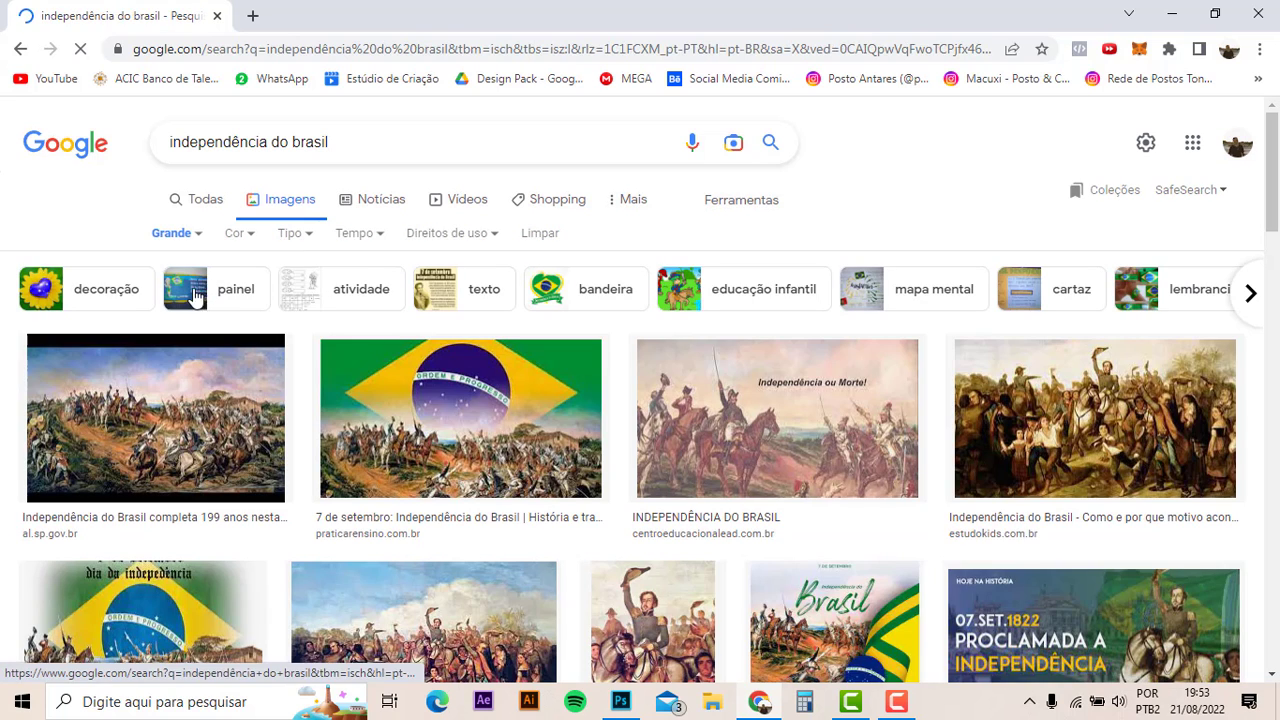
- Save the crowd independence painting to Downloads
left_click(1095, 400)
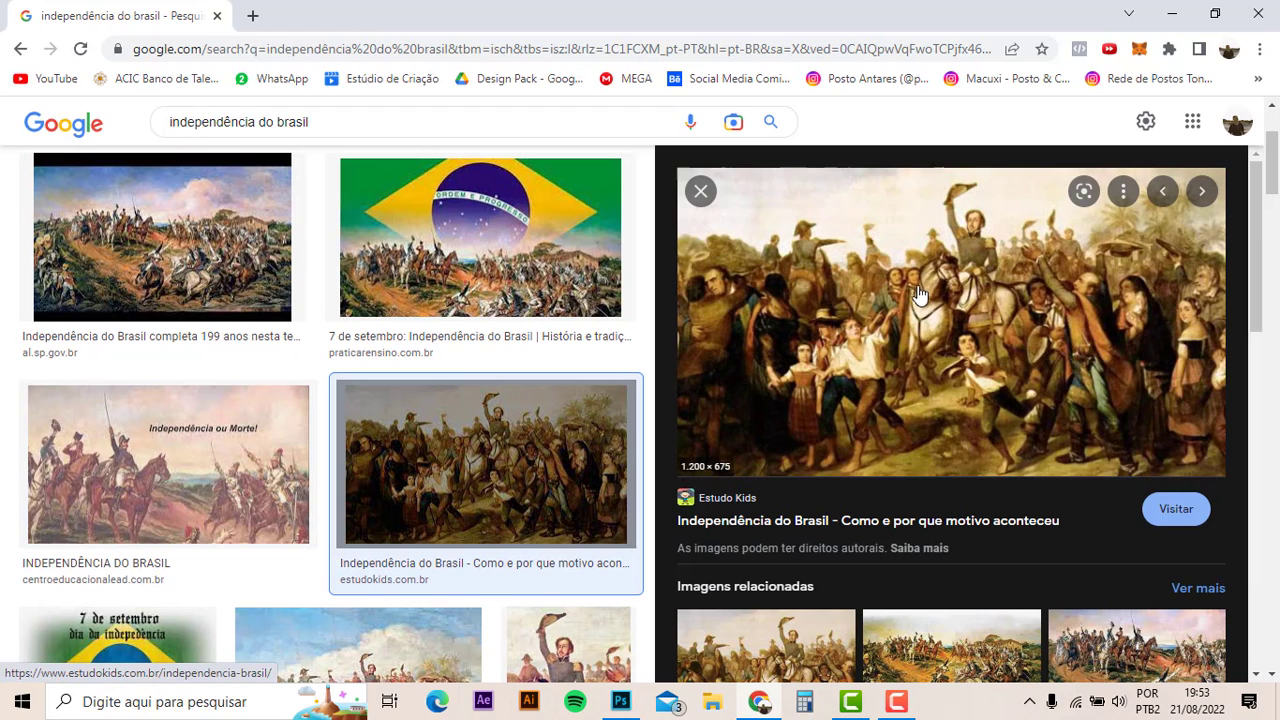
right_click(914, 256)
left_click(989, 437)
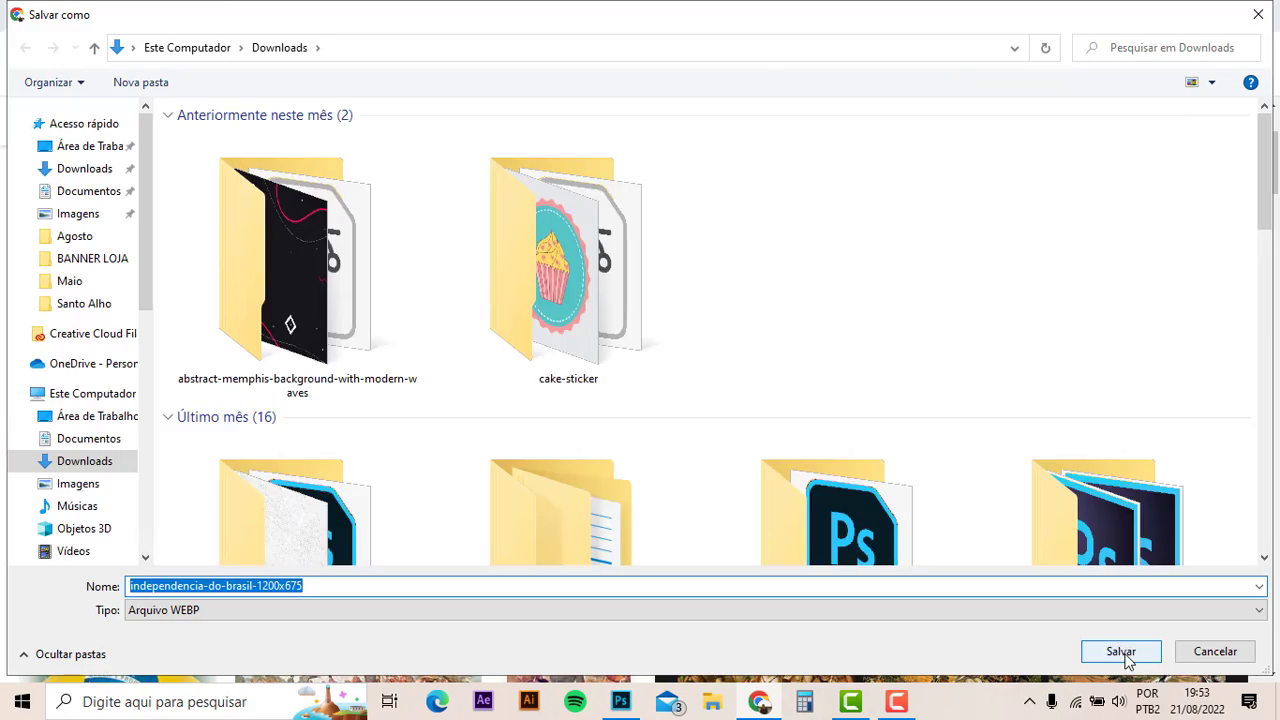
left_click(1127, 656)
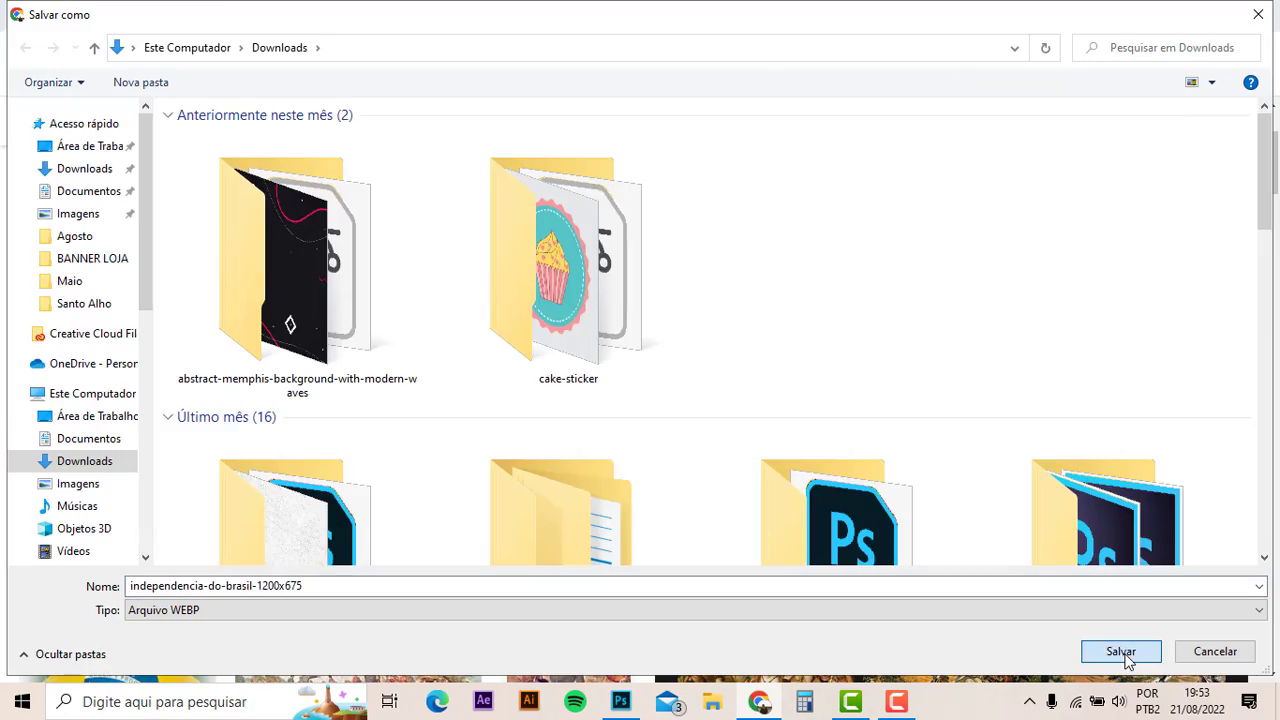
scroll(345, 386, "down", 2)
scroll(380, 371, "up", 5)
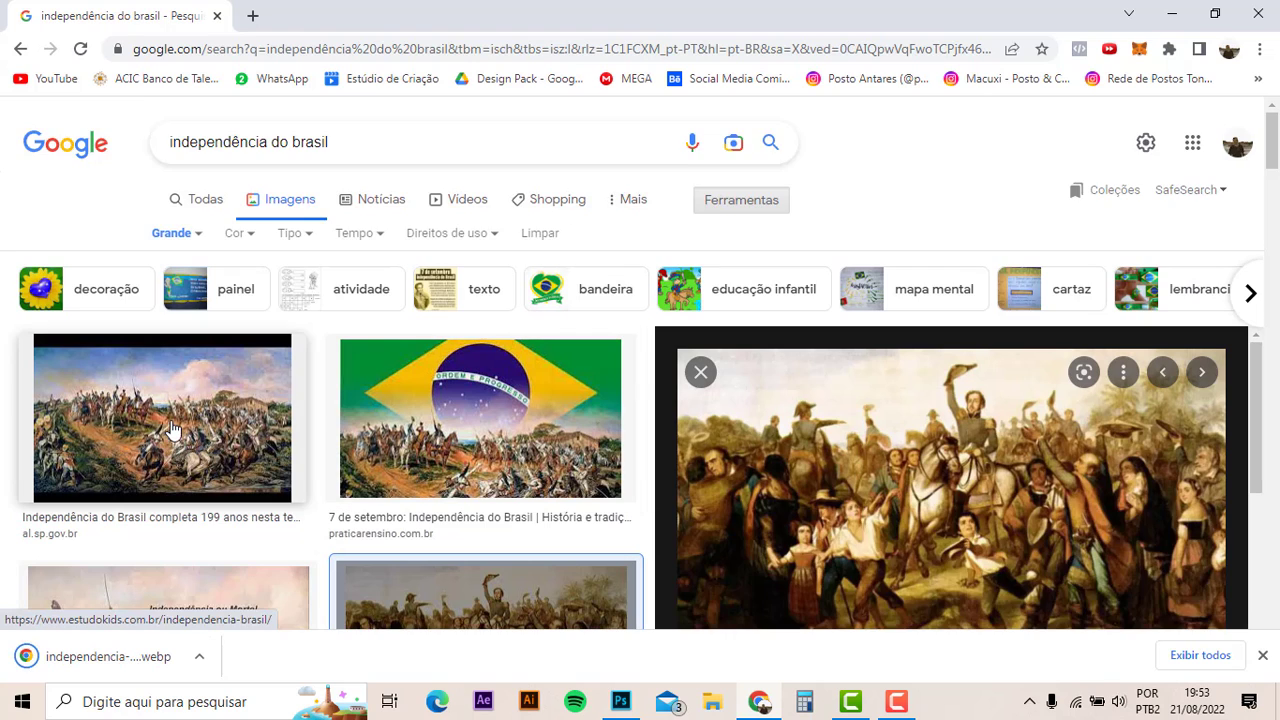
- Save the large 2480 × 1653 independence painting as fg273336.jpg
left_click(195, 430)
scroll(197, 338, "down", 2)
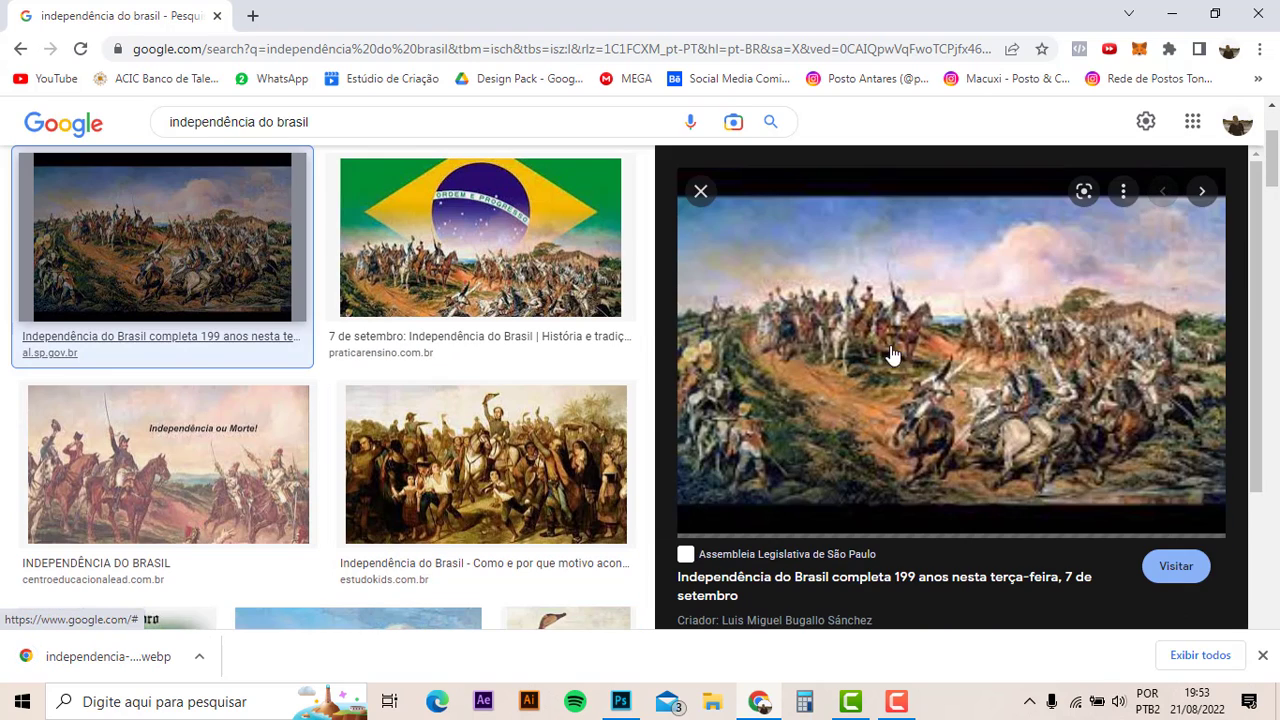
right_click(871, 287)
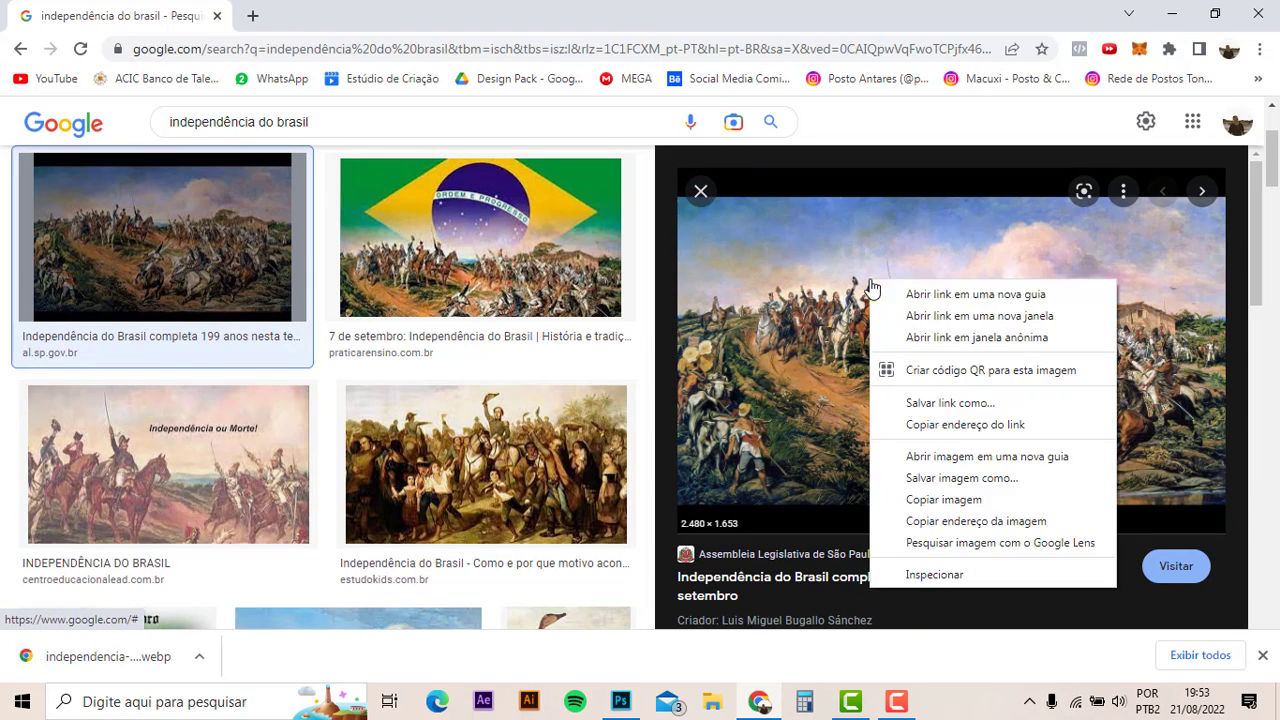
left_click(955, 484)
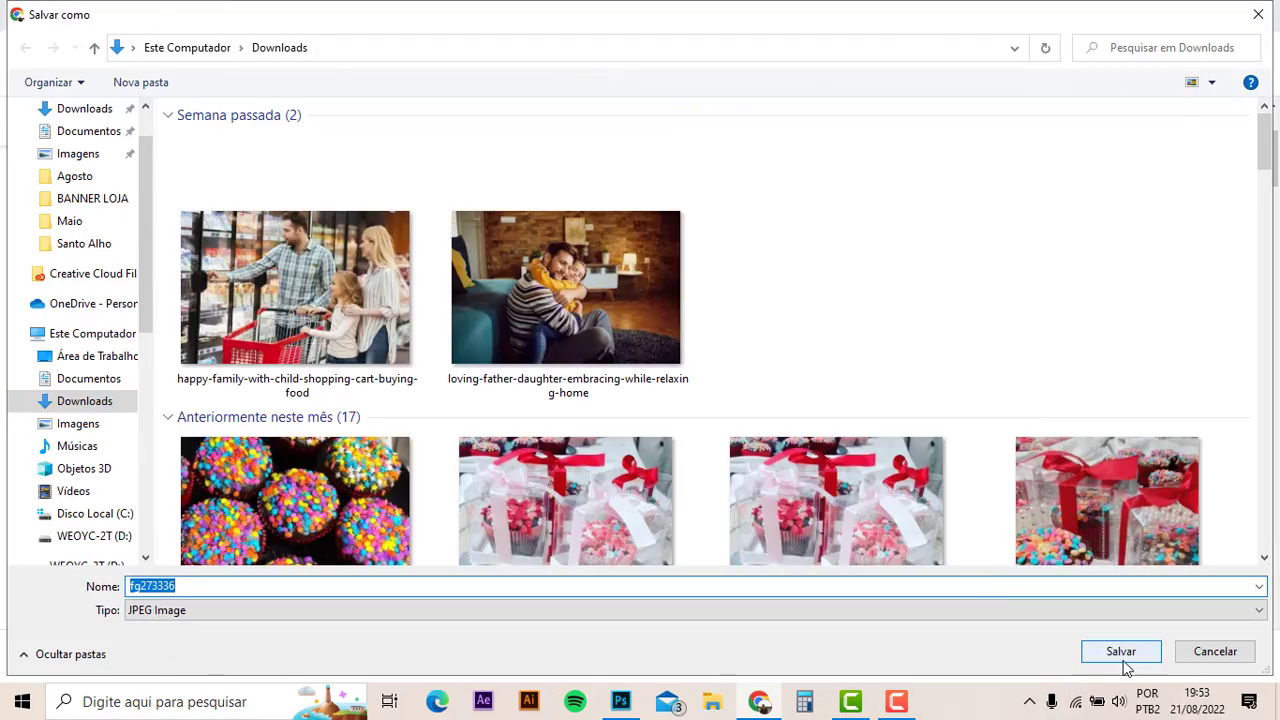
left_click(1121, 651)
scroll(113, 488, "down", 5)
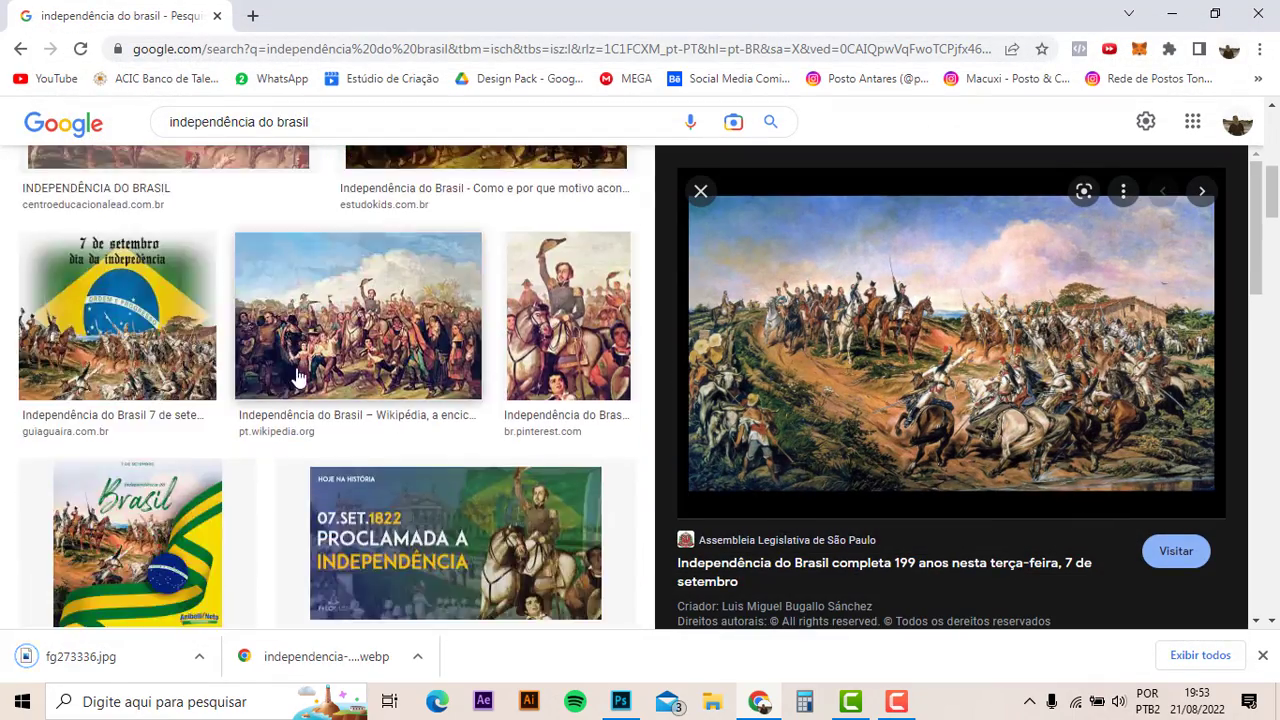
scroll(297, 371, "up", 7)
- Replace the image search query with 'são paulo'
triple_click(357, 130)
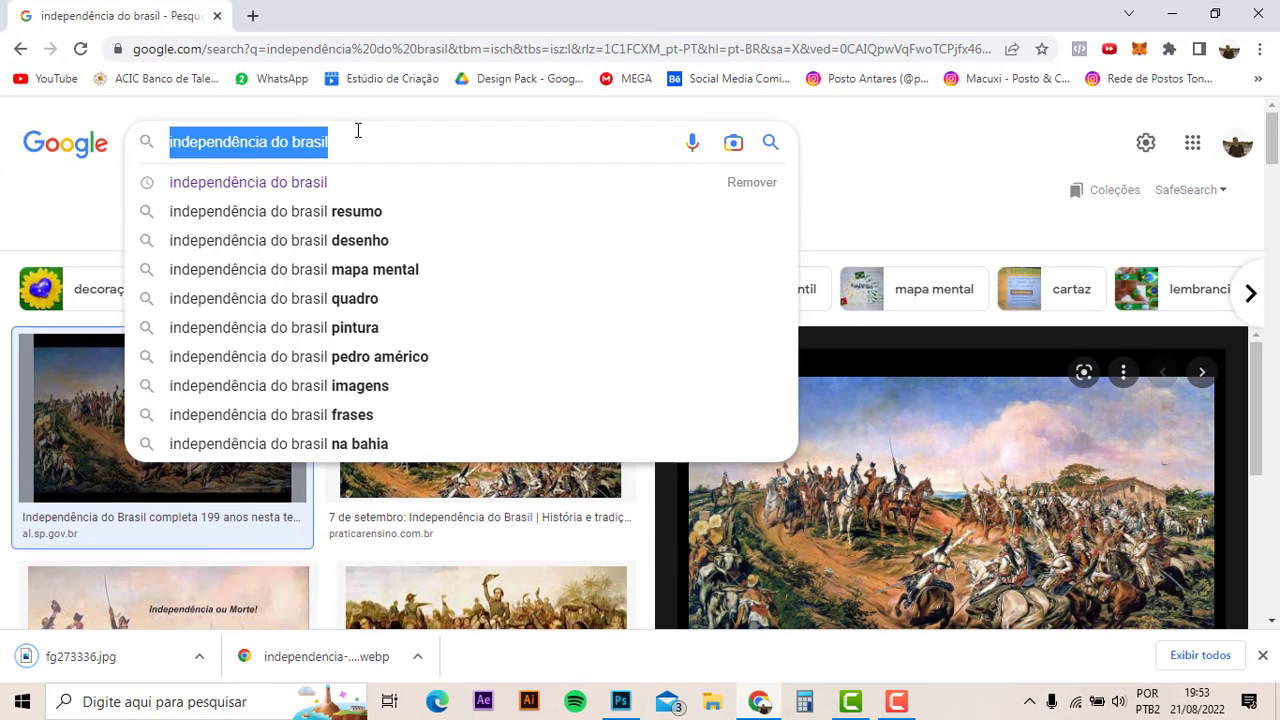
type("são pa")
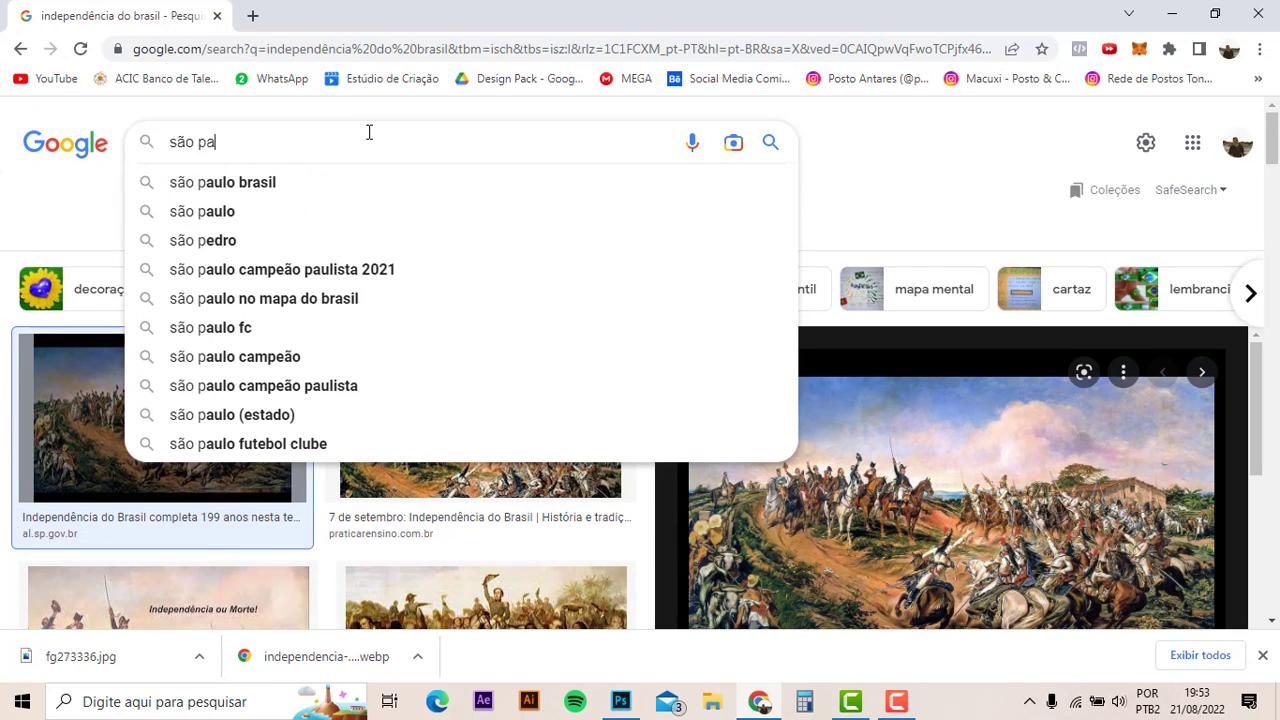
type("ulo")
key("Return")
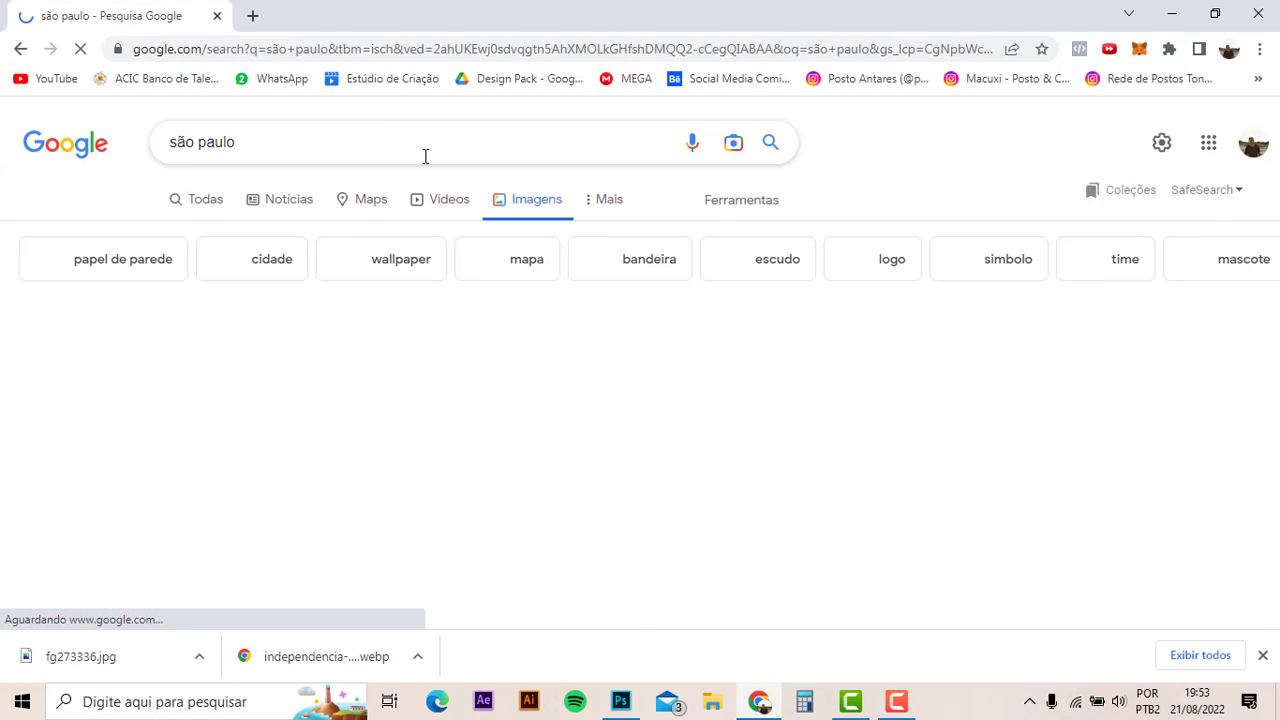
scroll(230, 370, "down", 1)
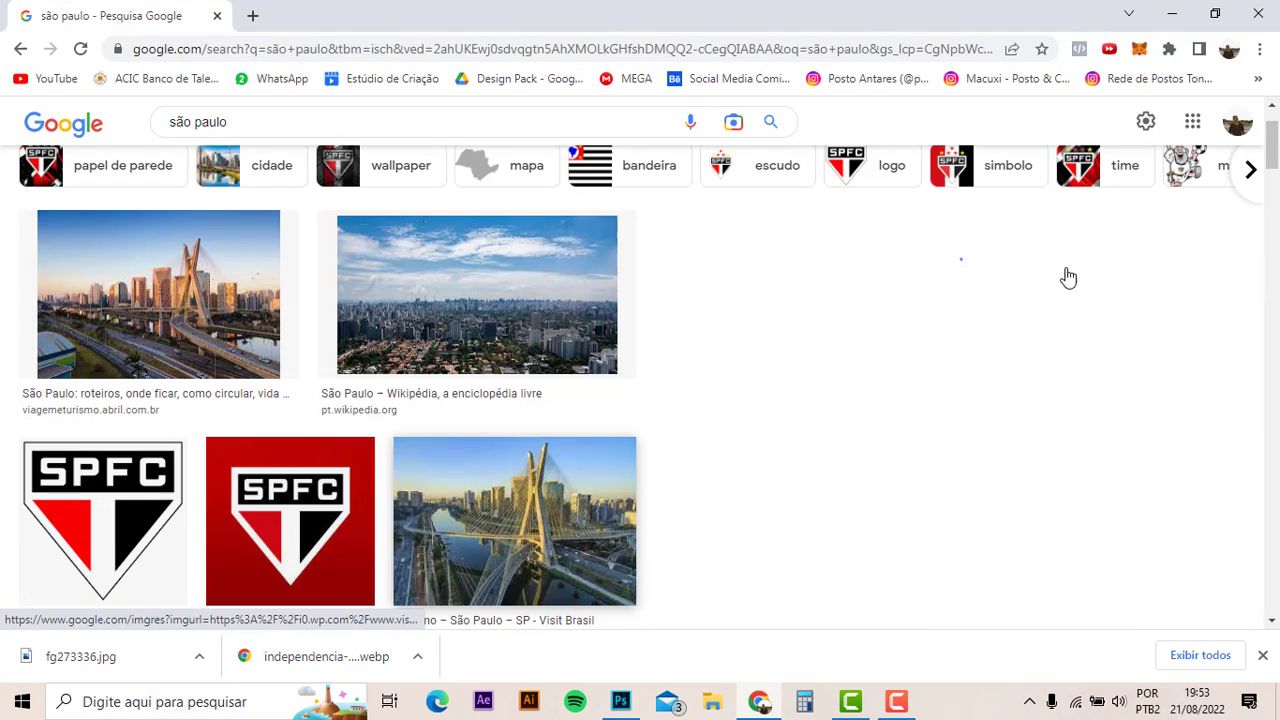
- Begin saving the São Paulo bridge photo, then cancel and close the preview
left_click(530, 470)
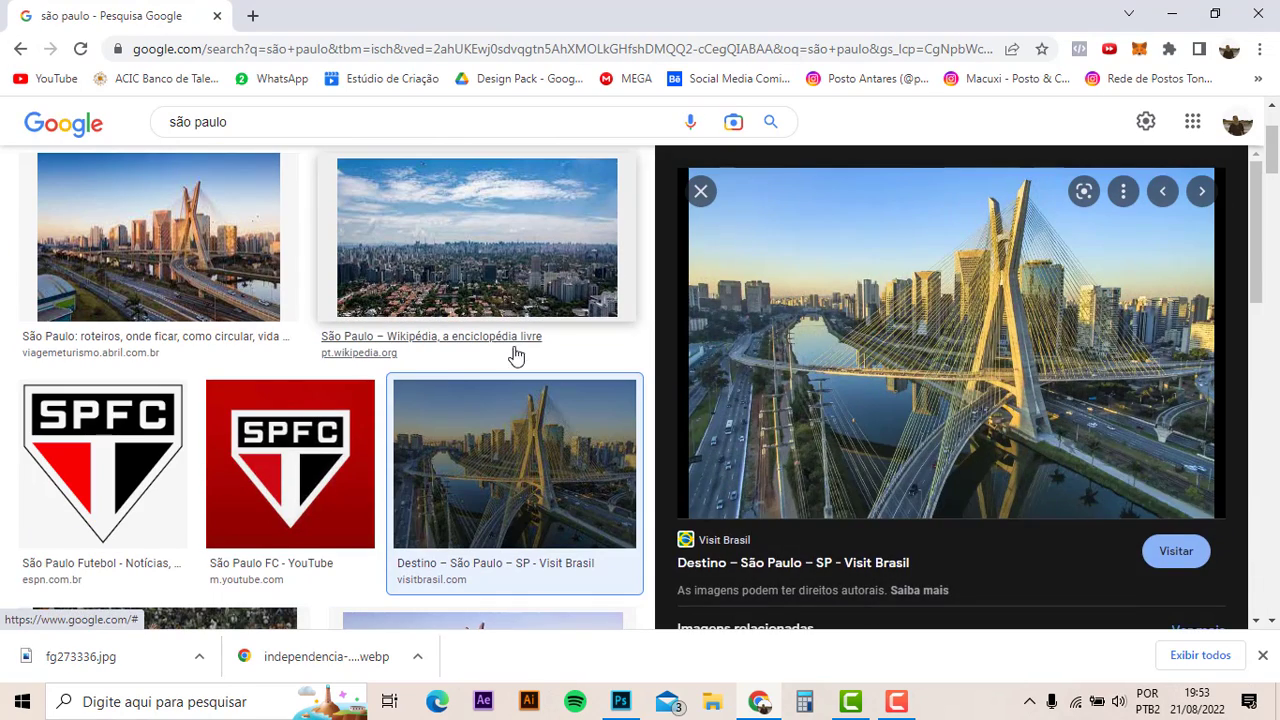
right_click(830, 300)
left_click(905, 492)
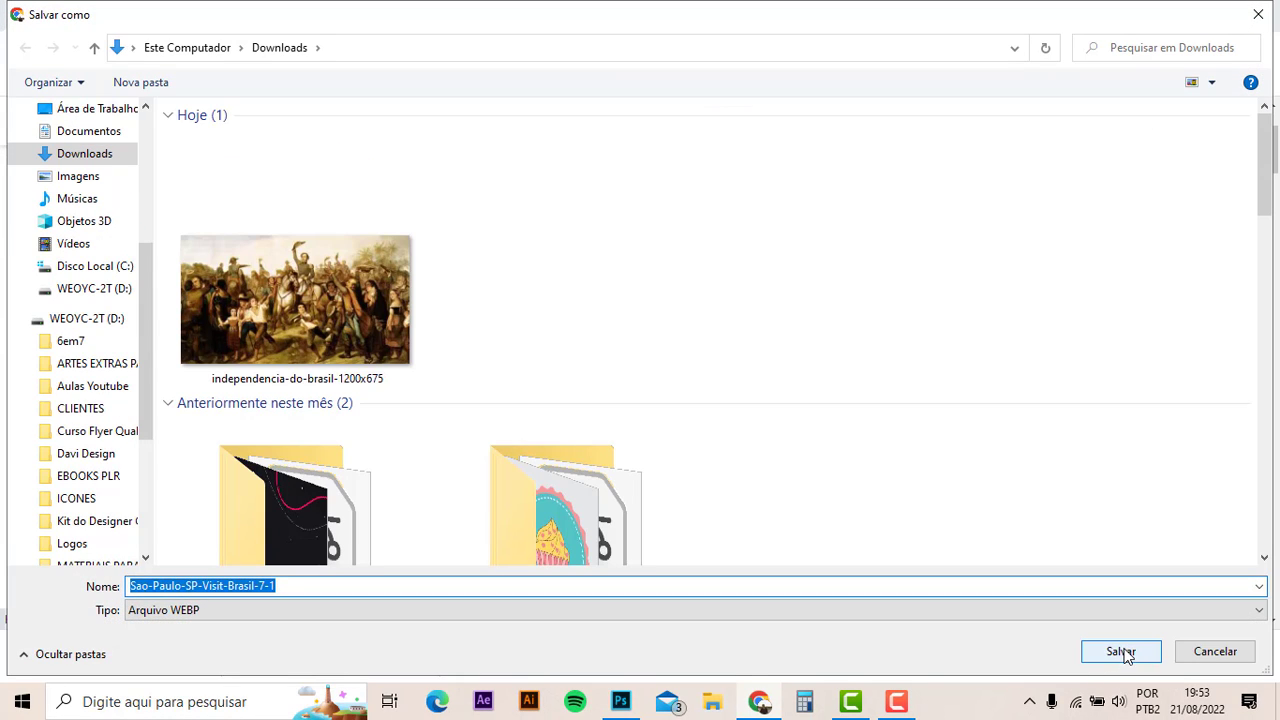
left_click(1121, 651)
left_click(1214, 651)
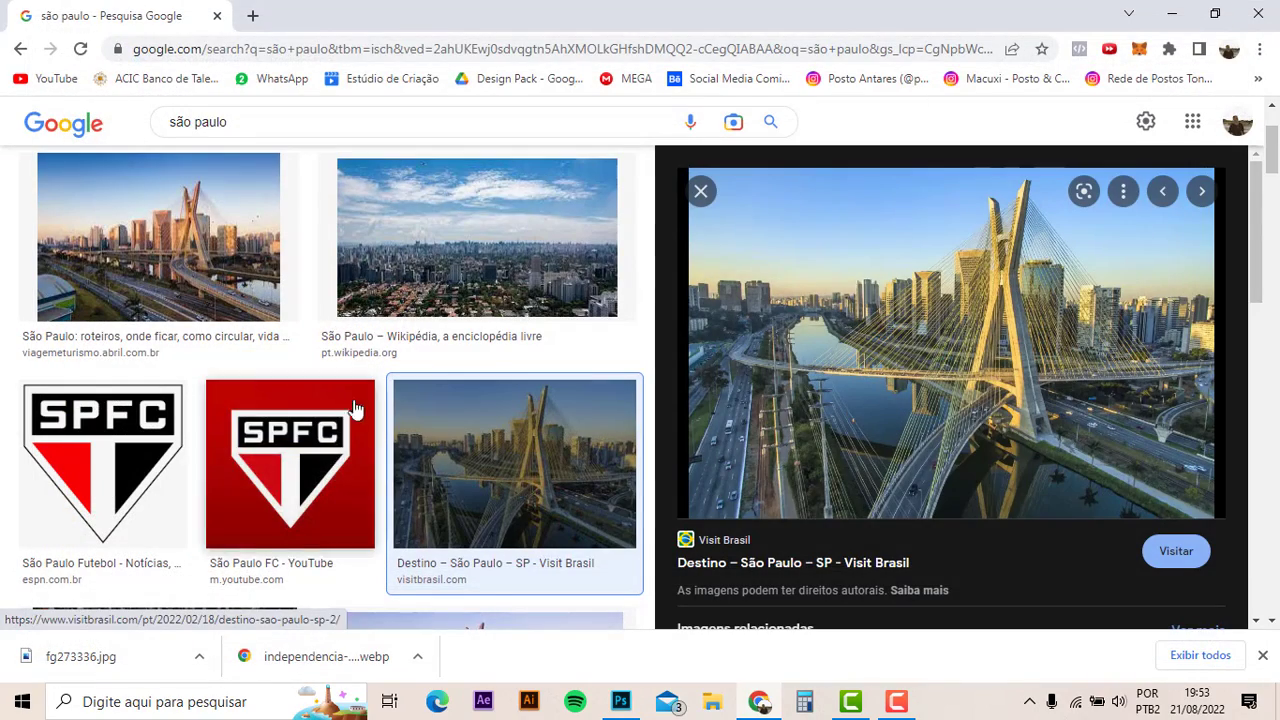
key("Escape")
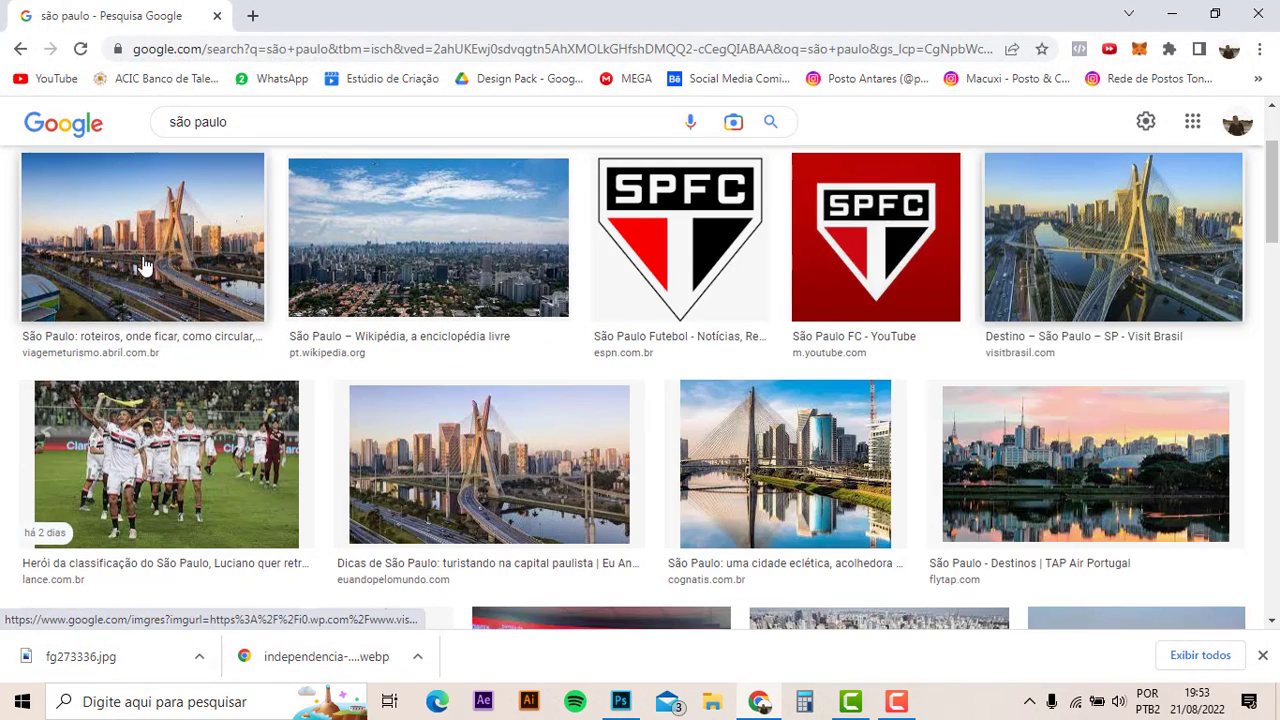
- Open the image size filter and preview the bridge skyline photo; cancel its first save
scroll(537, 271, "up", 3)
left_click(727, 203)
left_click(175, 233)
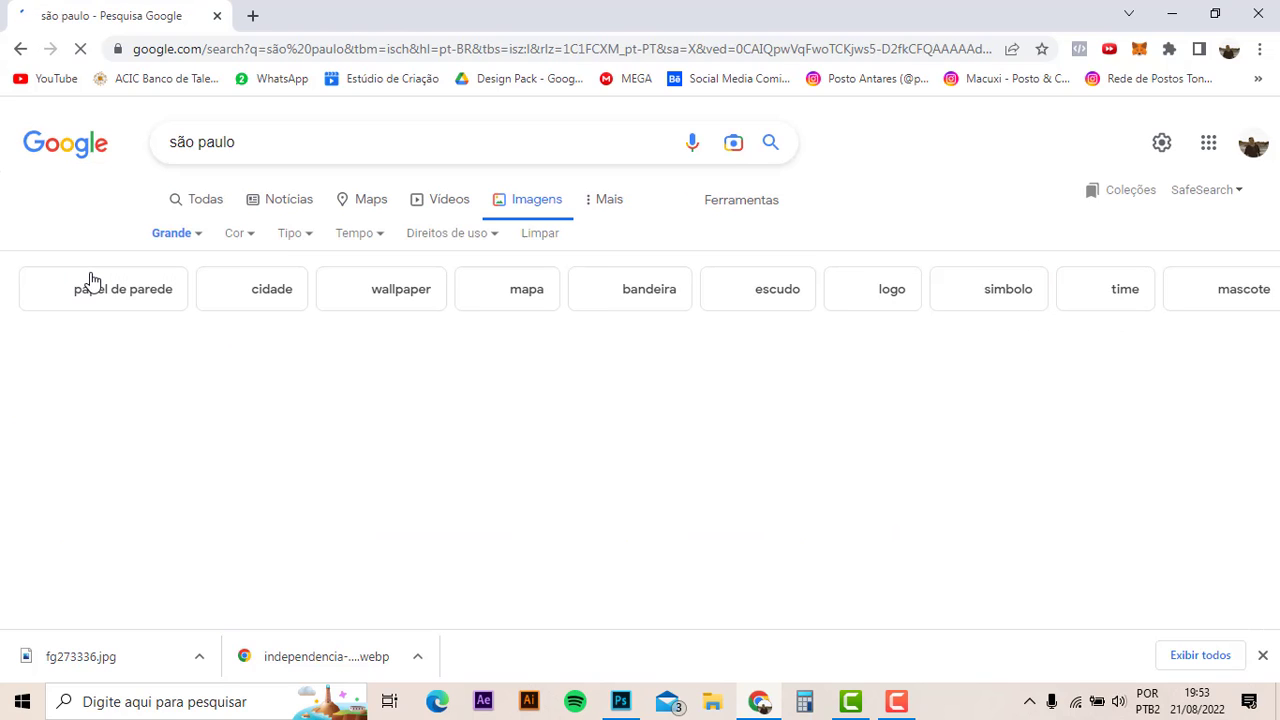
scroll(300, 380, "down", 1)
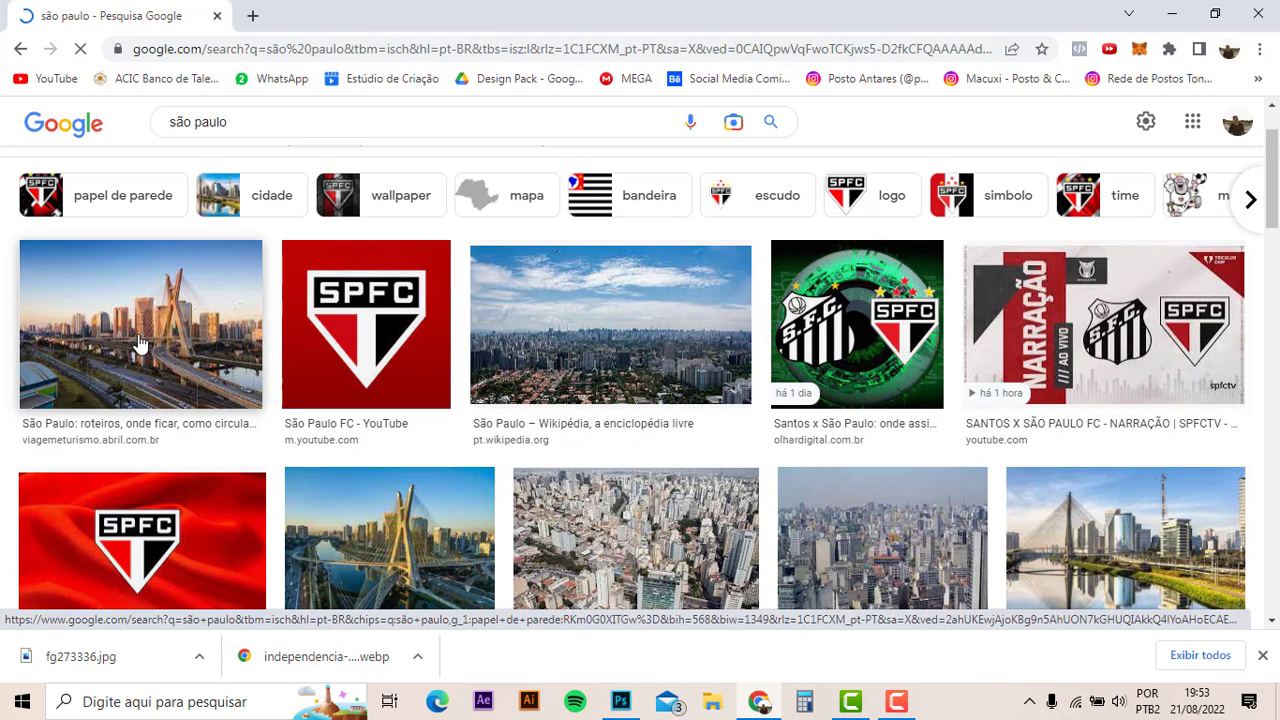
left_click(507, 378)
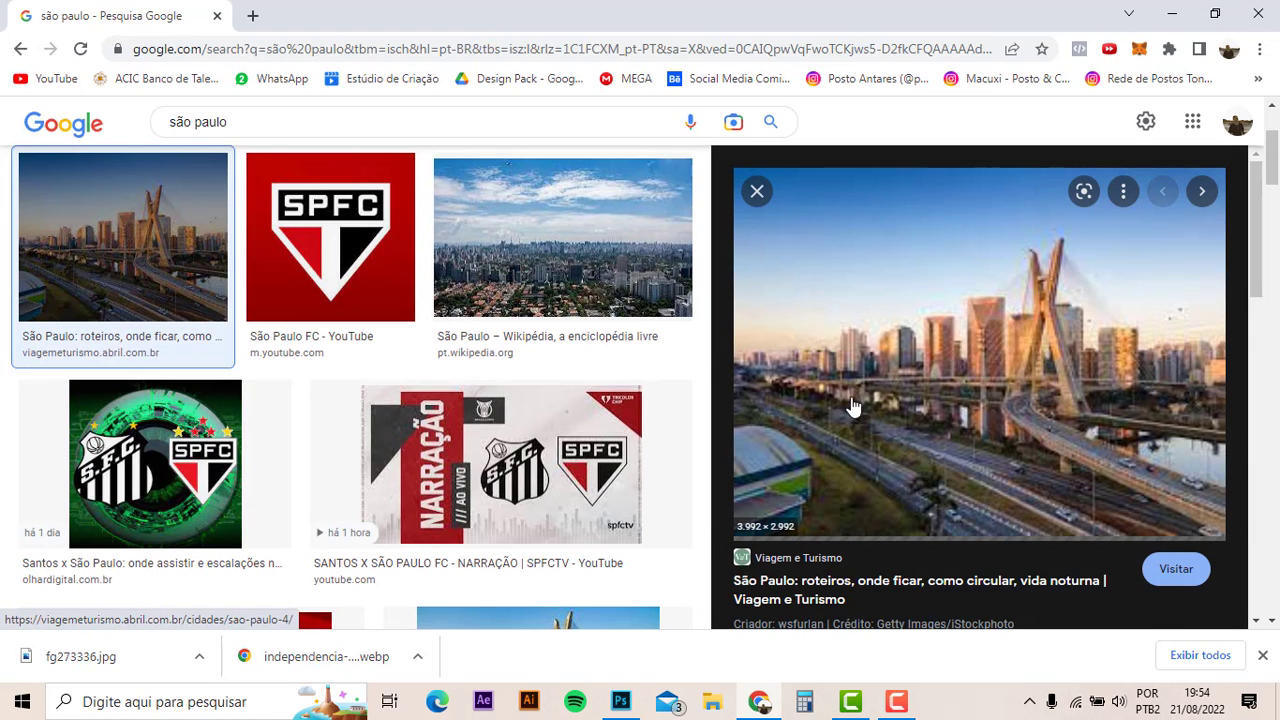
right_click(846, 298)
left_click(925, 492)
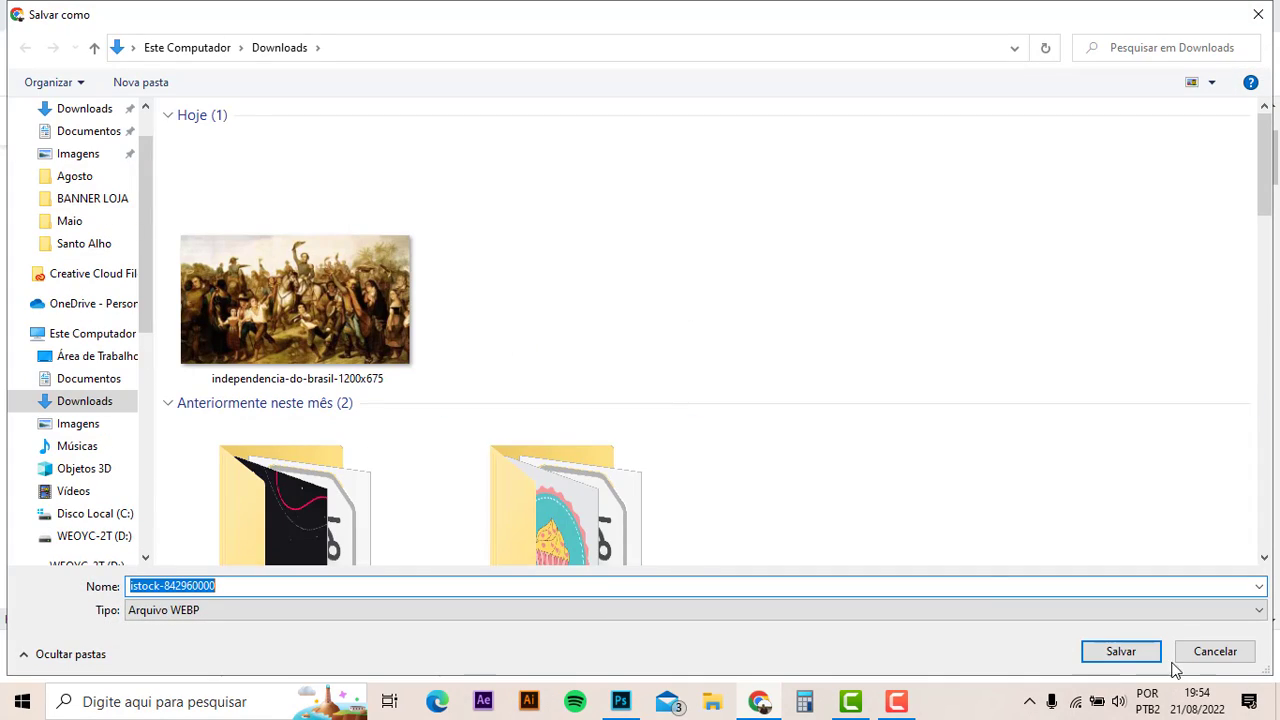
left_click(1192, 655)
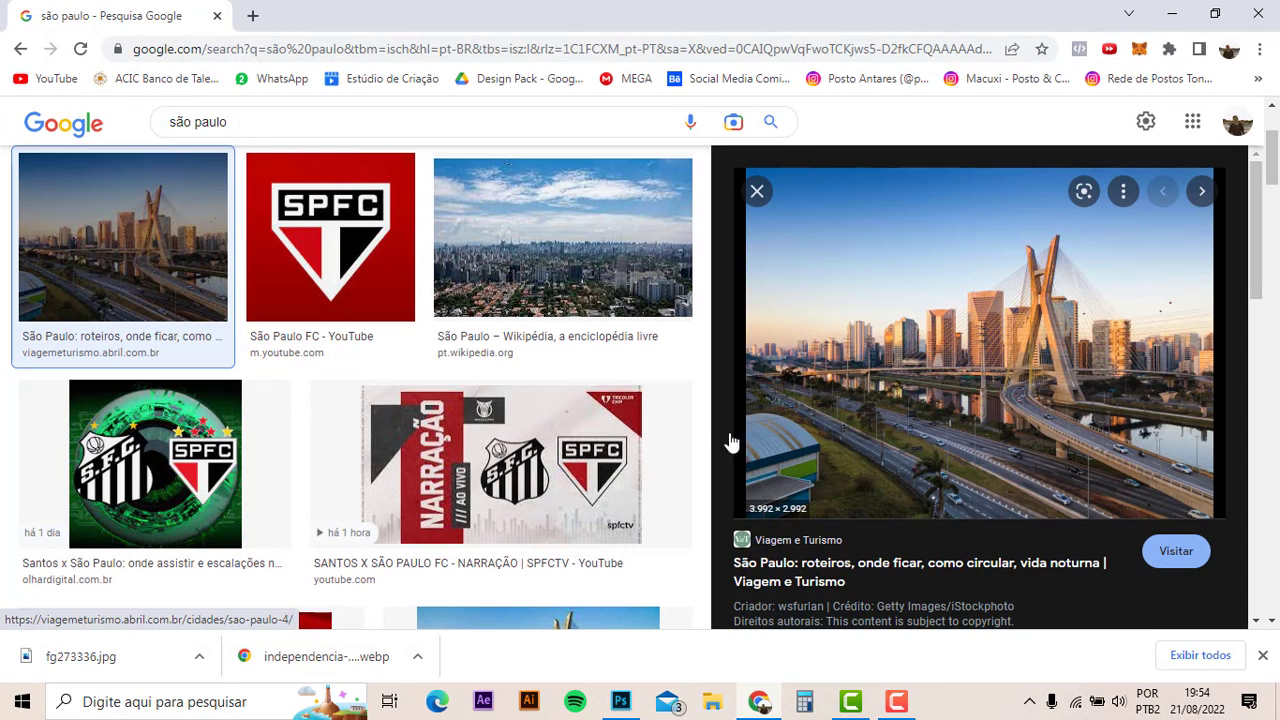
- Save the bridge skyline photo as istock-842960000.webp in Downloads
right_click(925, 314)
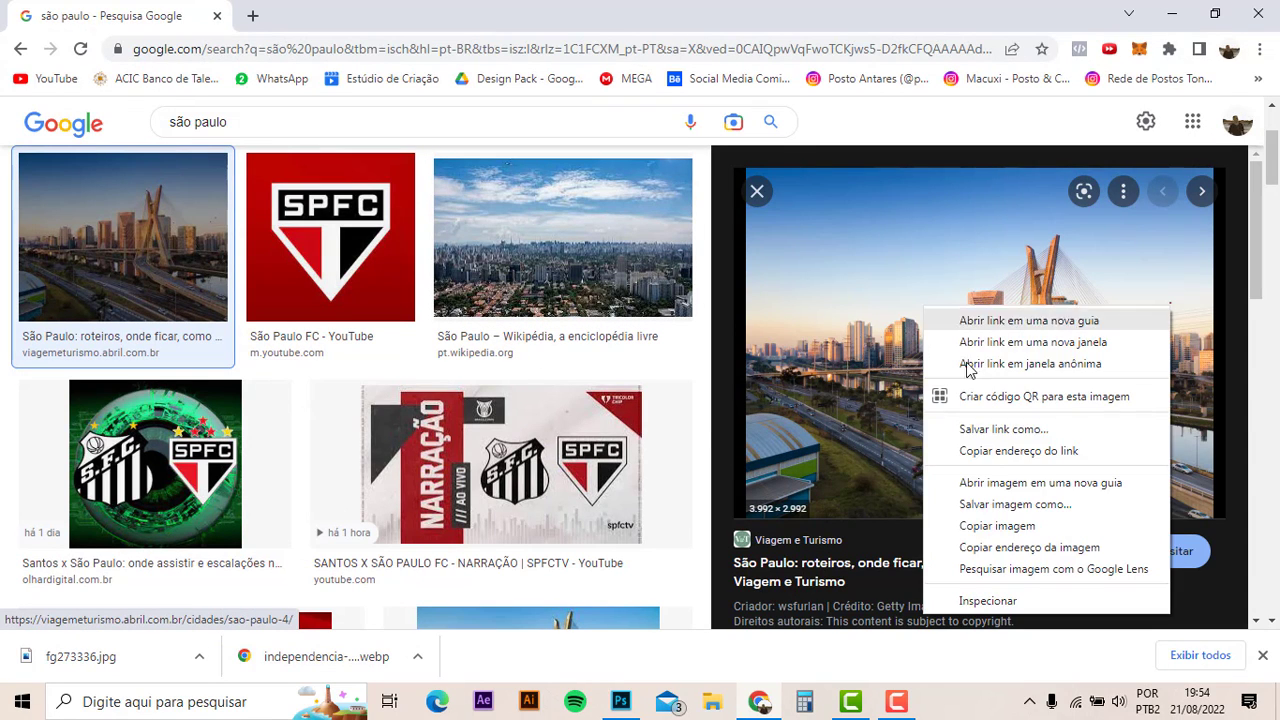
left_click(995, 507)
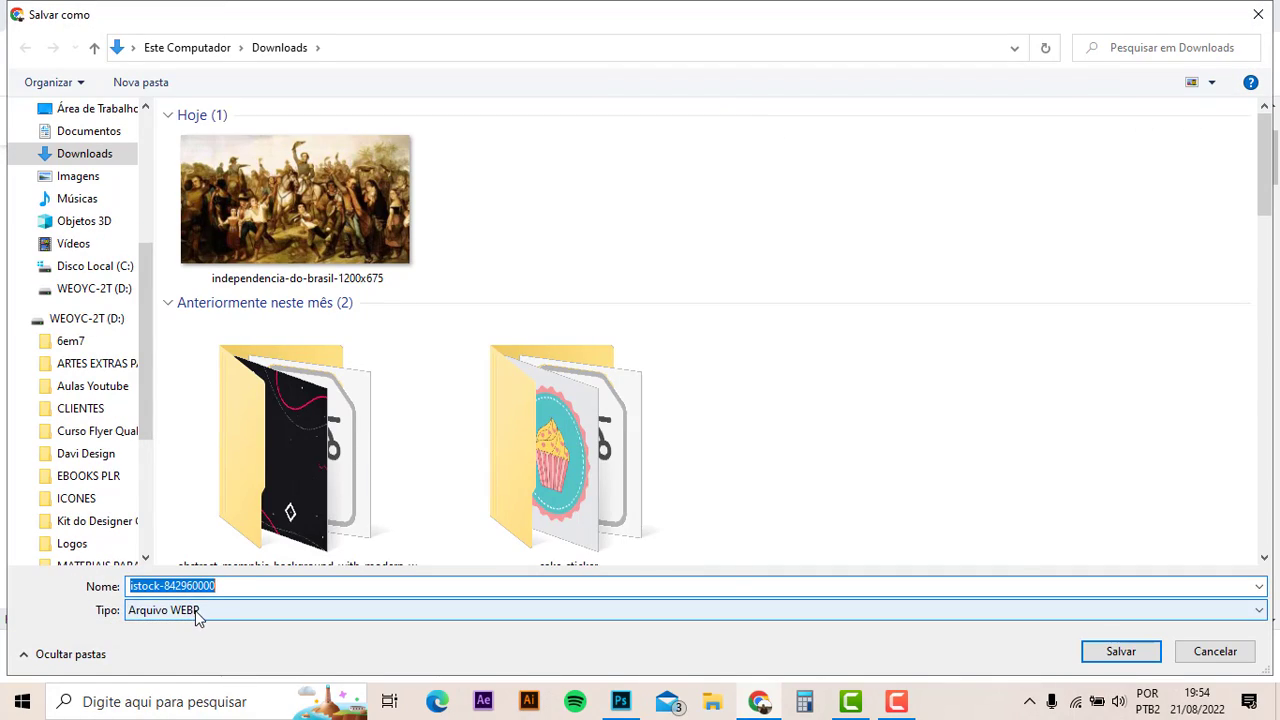
left_click(1116, 652)
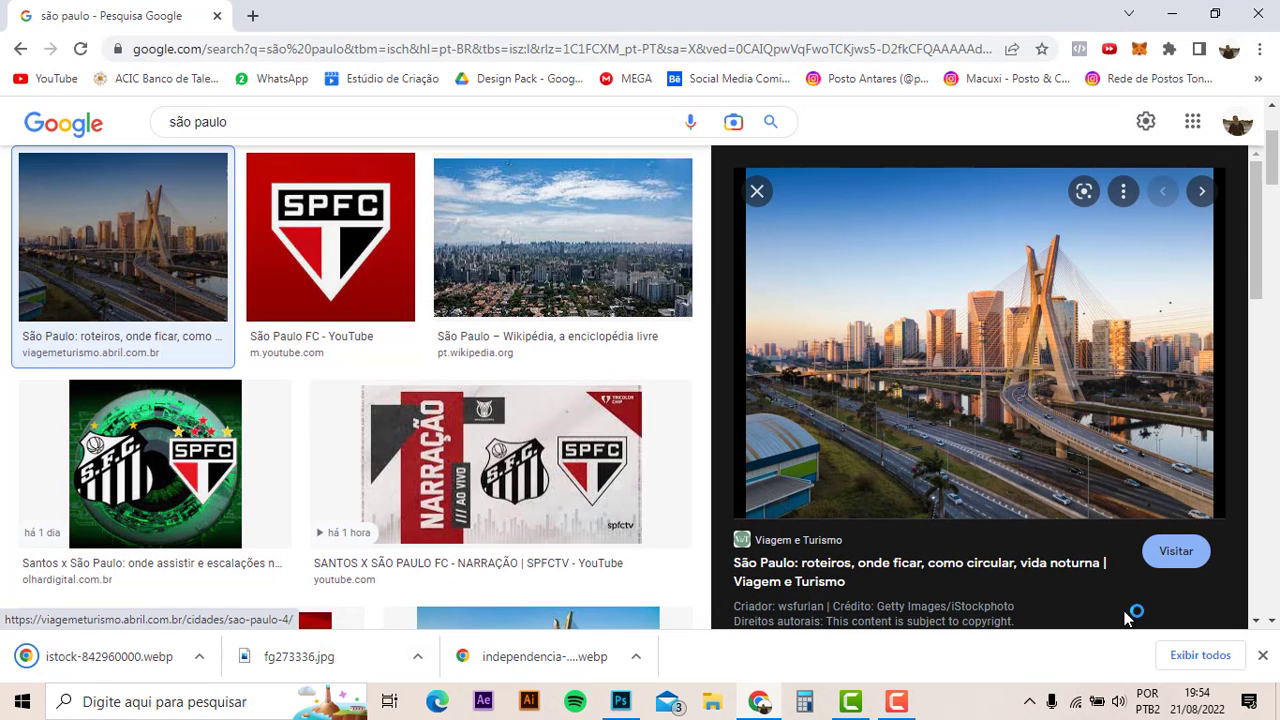
scroll(435, 350, "down", 3)
scroll(435, 209, "up", 5)
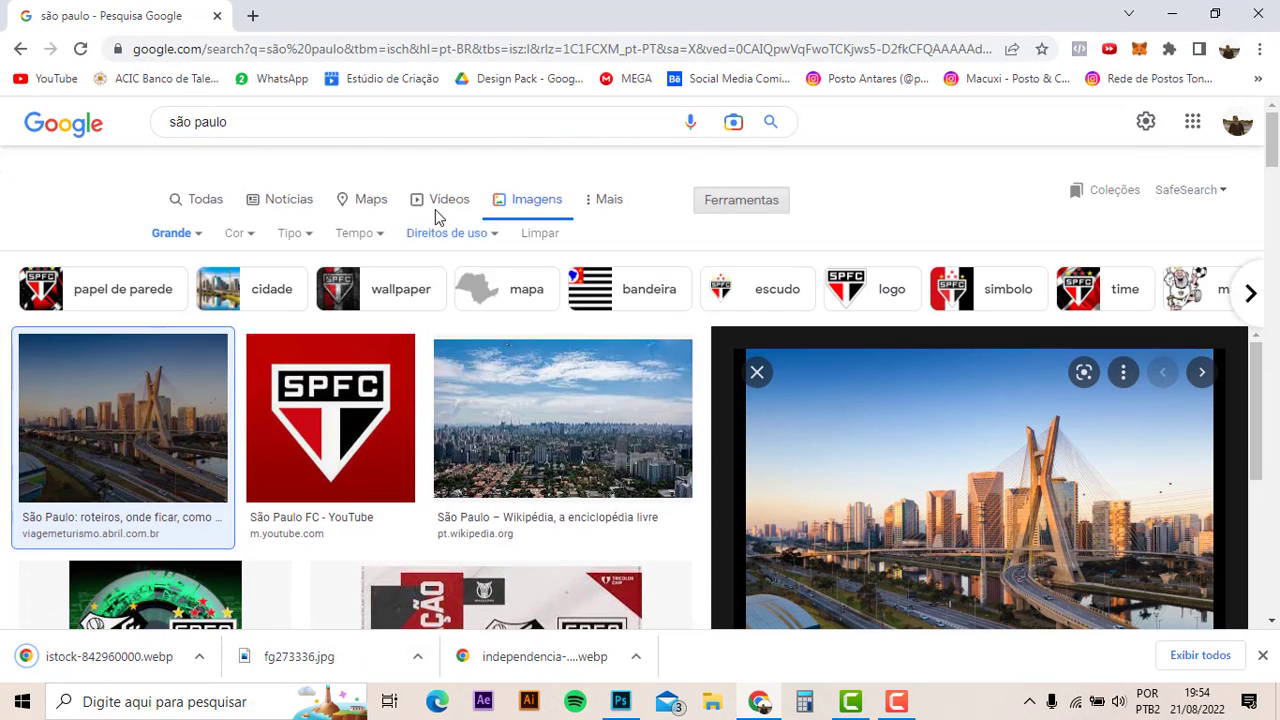
- Search 'rio de janeiro' and save the Sugarloaf photo as rio-de-janeiro-capa2019-01.jpg
triple_click(346, 142)
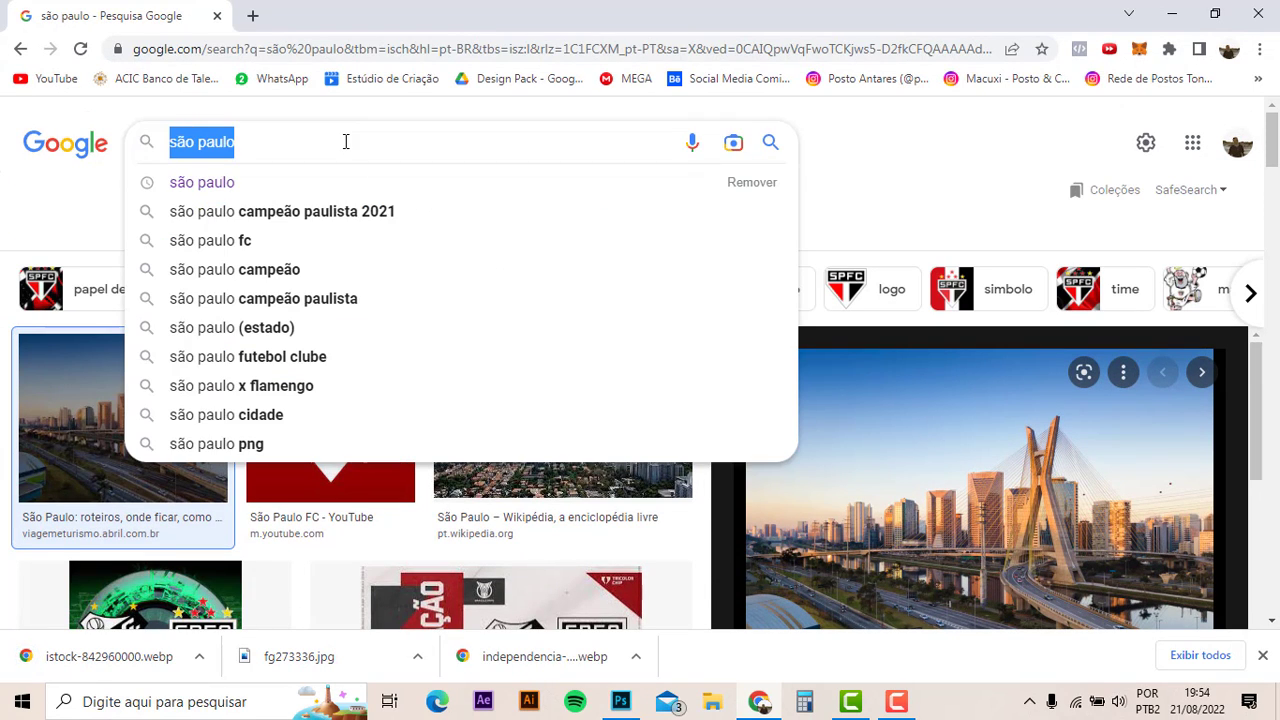
type("rio")
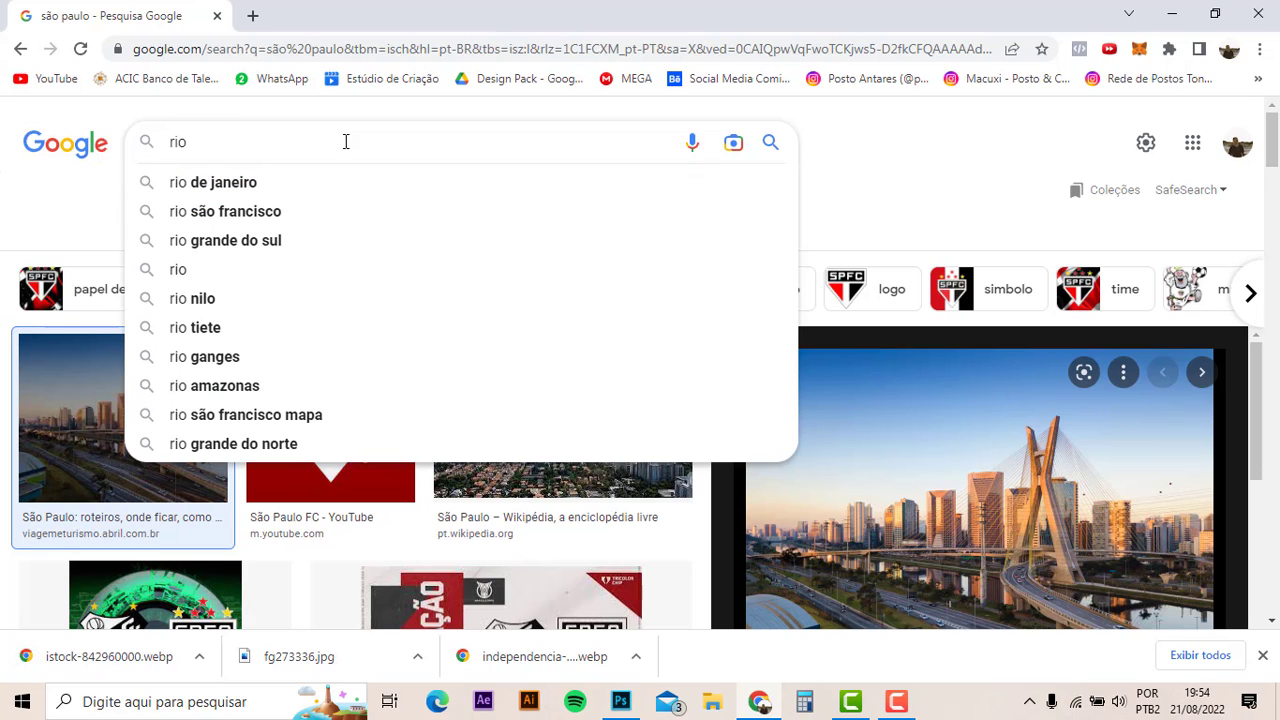
left_click(262, 183)
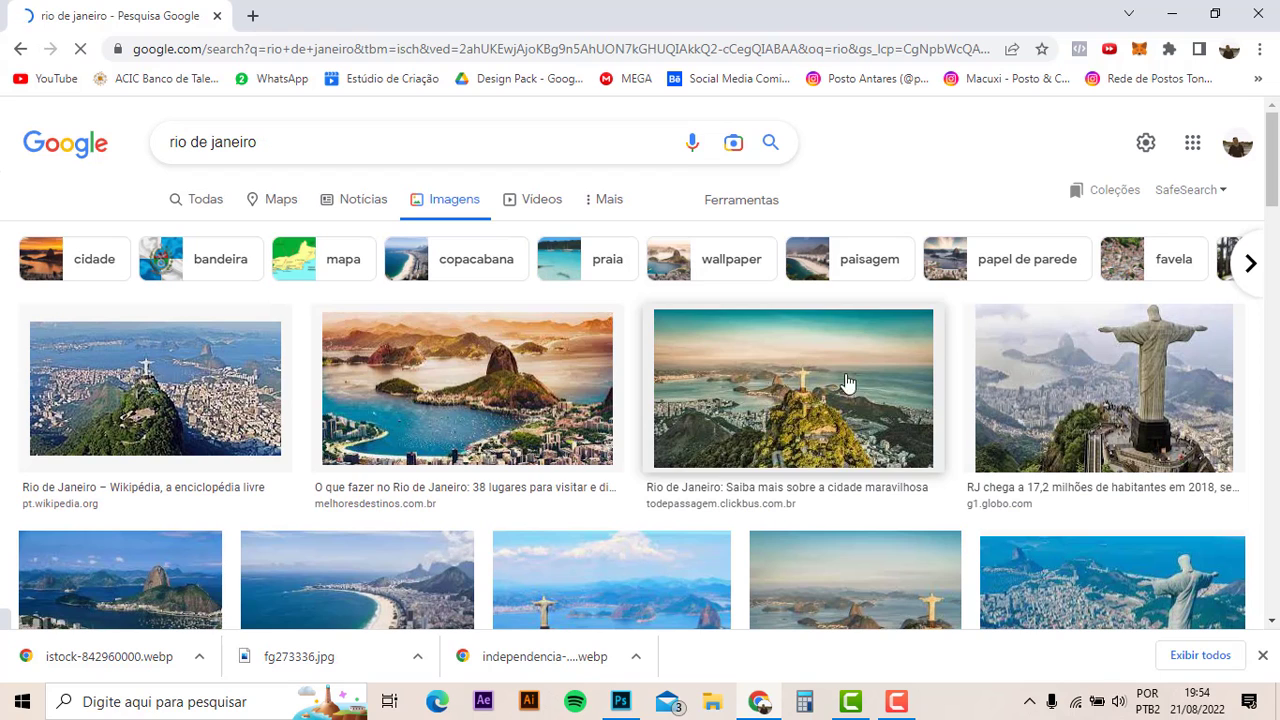
left_click(501, 358)
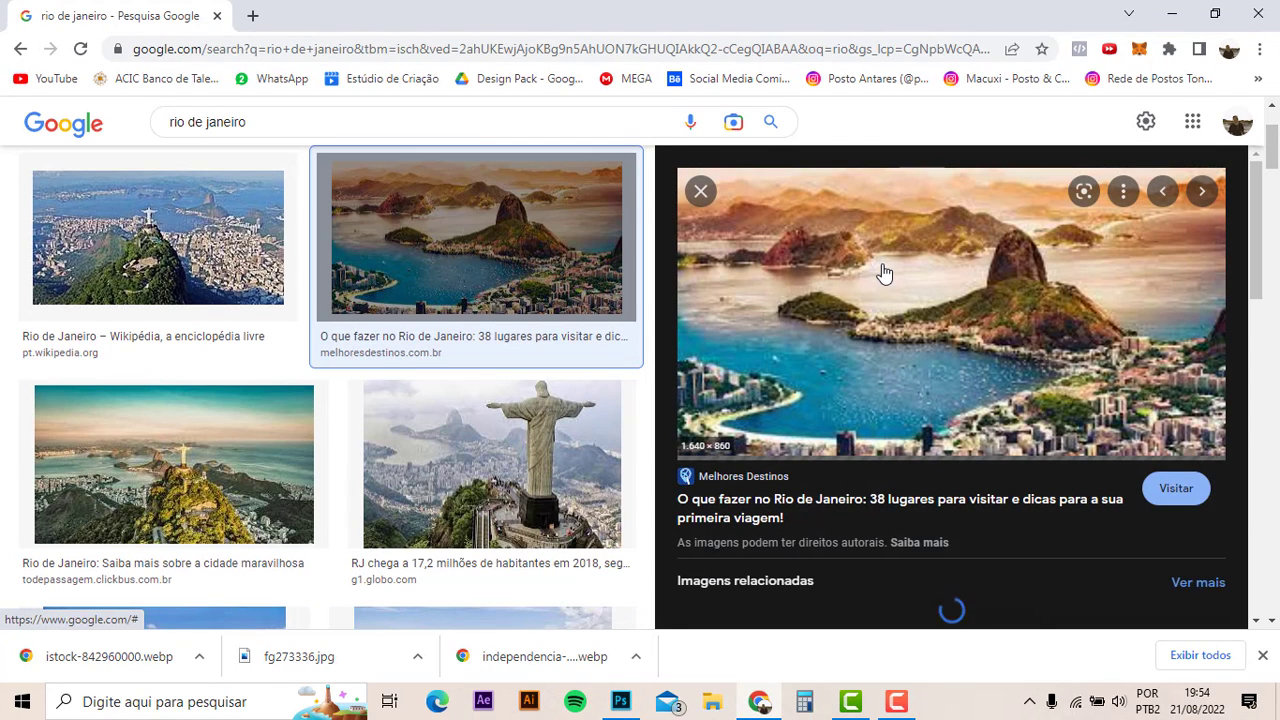
right_click(878, 272)
left_click(963, 467)
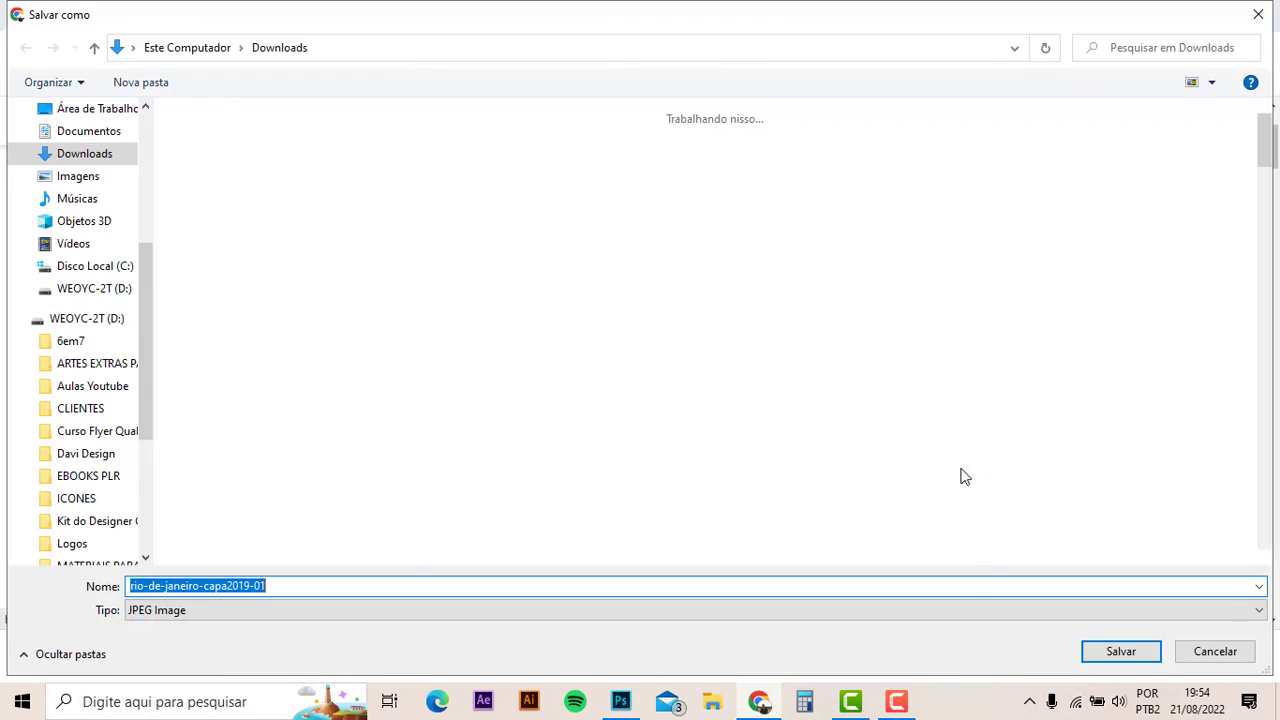
left_click(1118, 650)
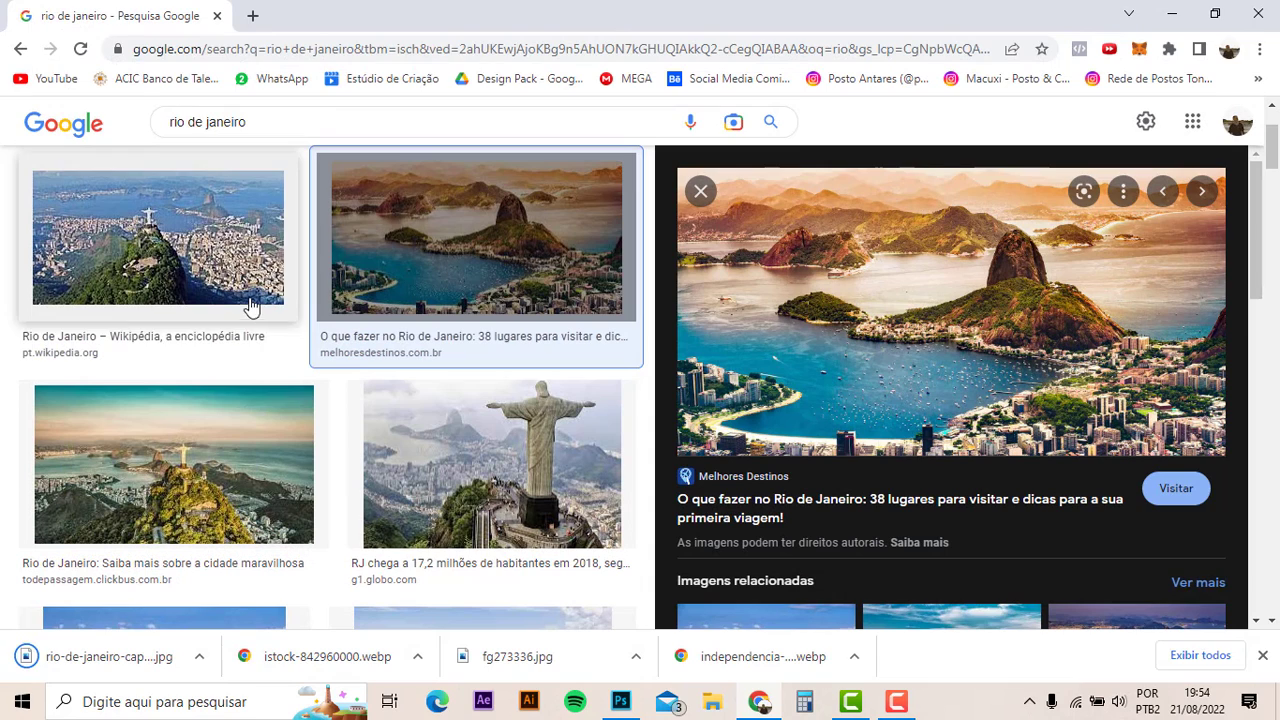
- Search images for 'santa catarina' and limit results to Grande size
double_click(330, 112)
left_click(330, 112)
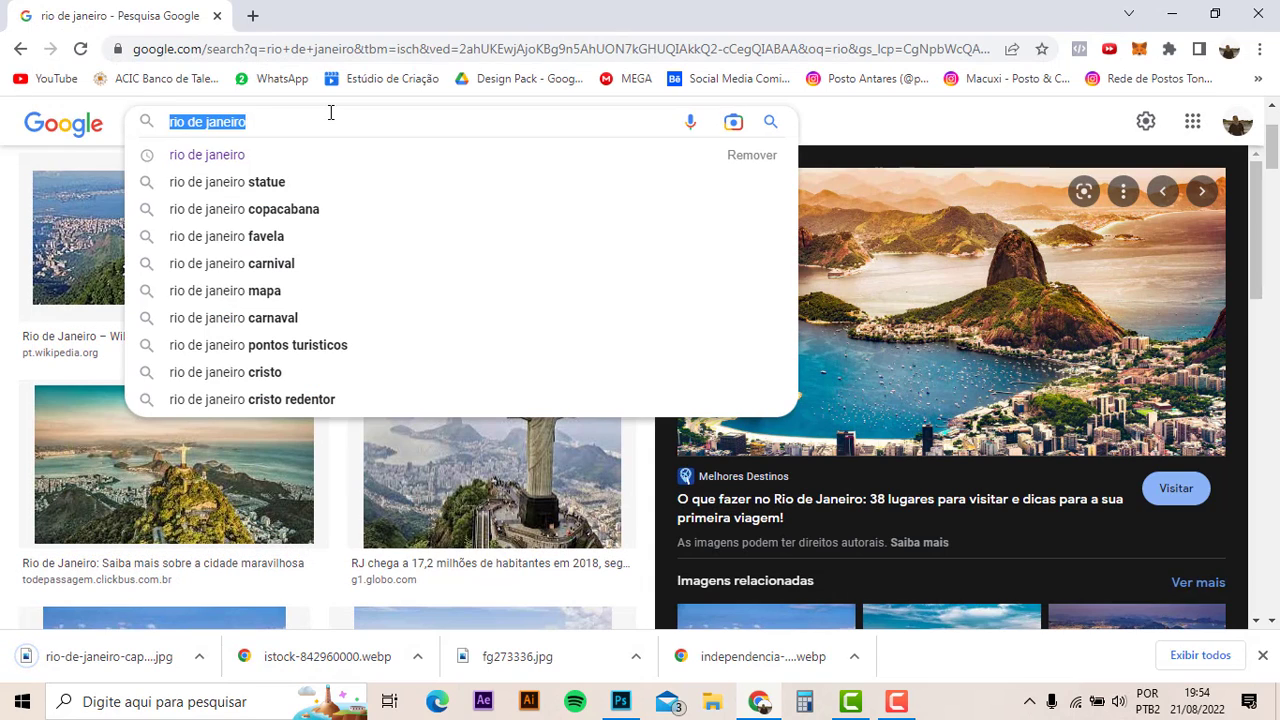
type("sa")
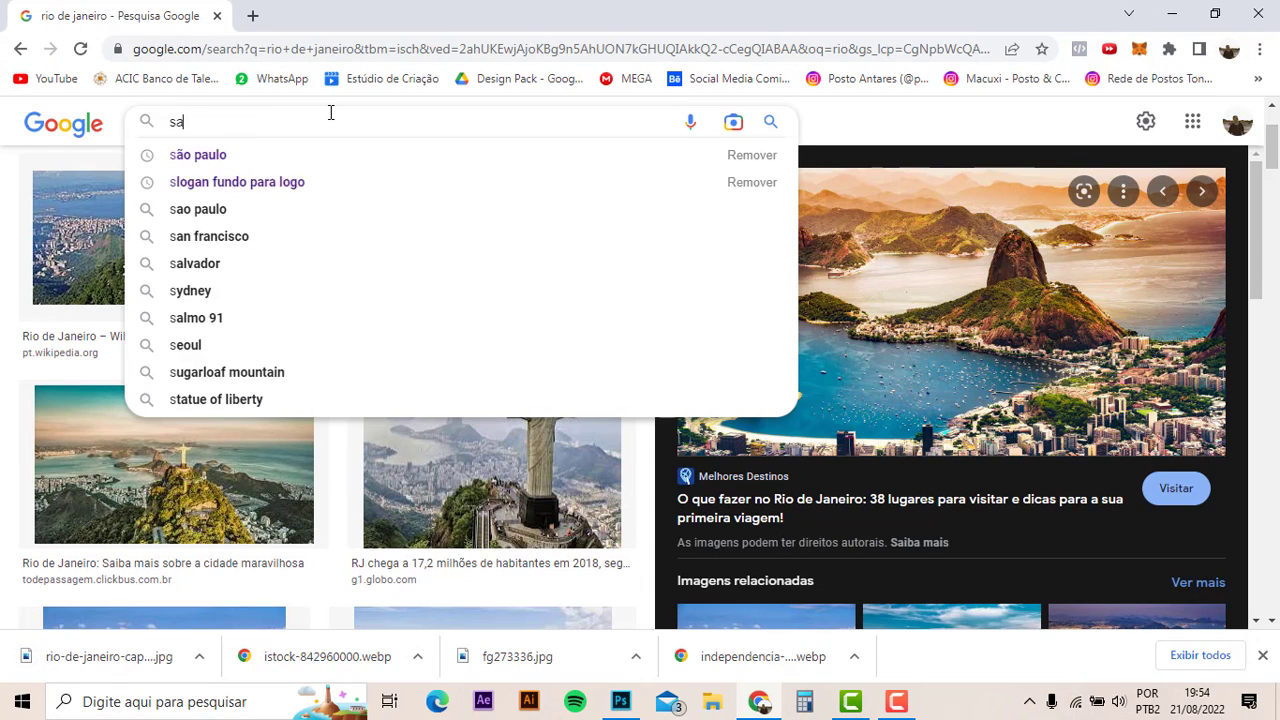
type("n")
left_click(292, 155)
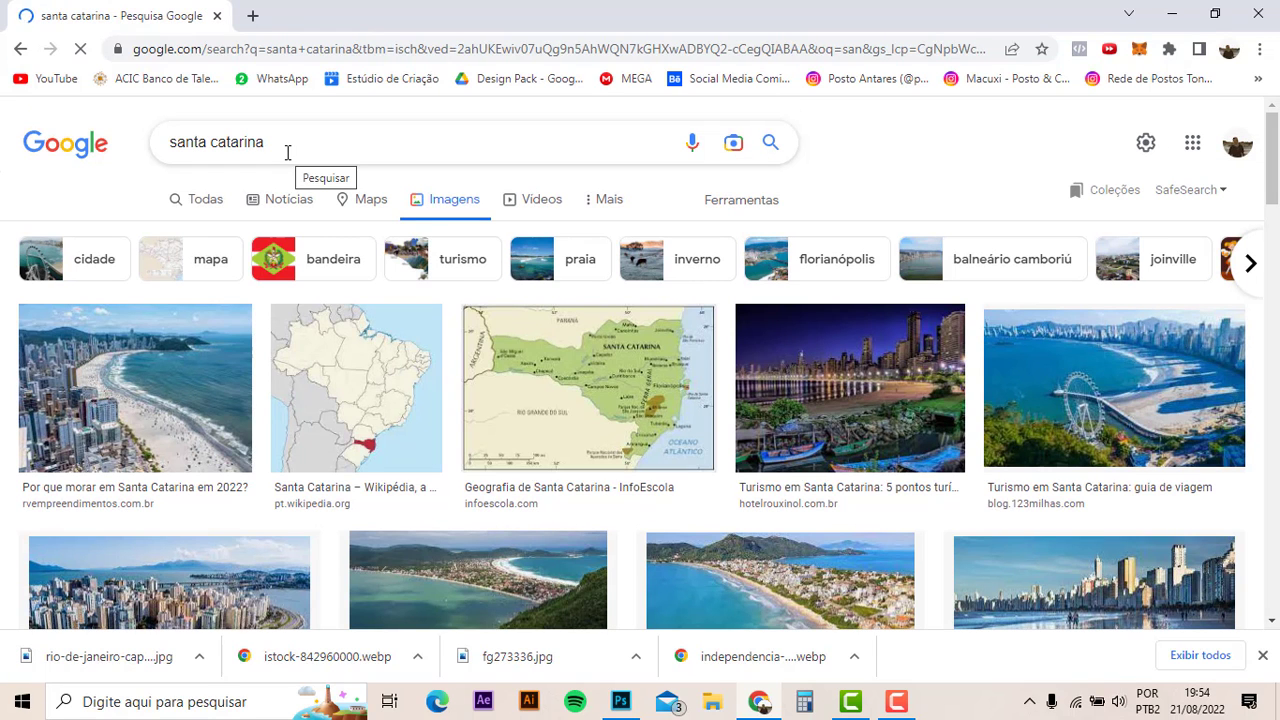
left_click(1116, 383)
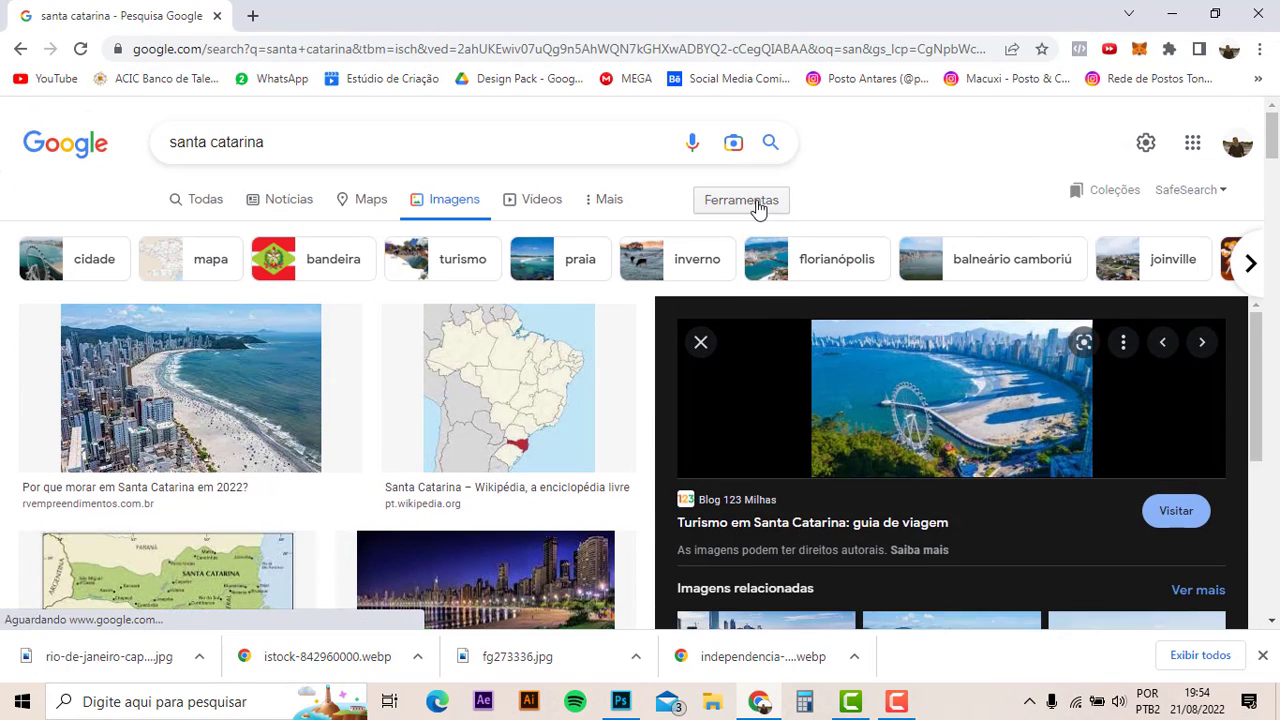
left_click(757, 205)
left_click(180, 233)
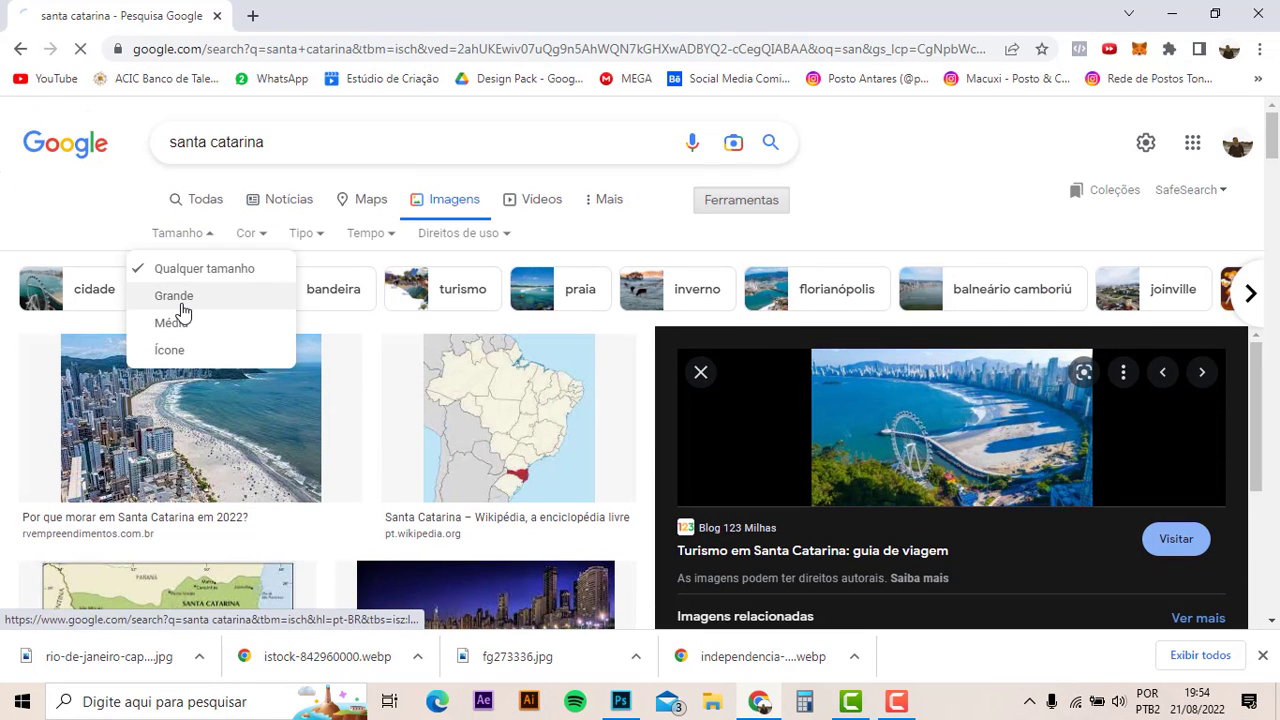
left_click(181, 300)
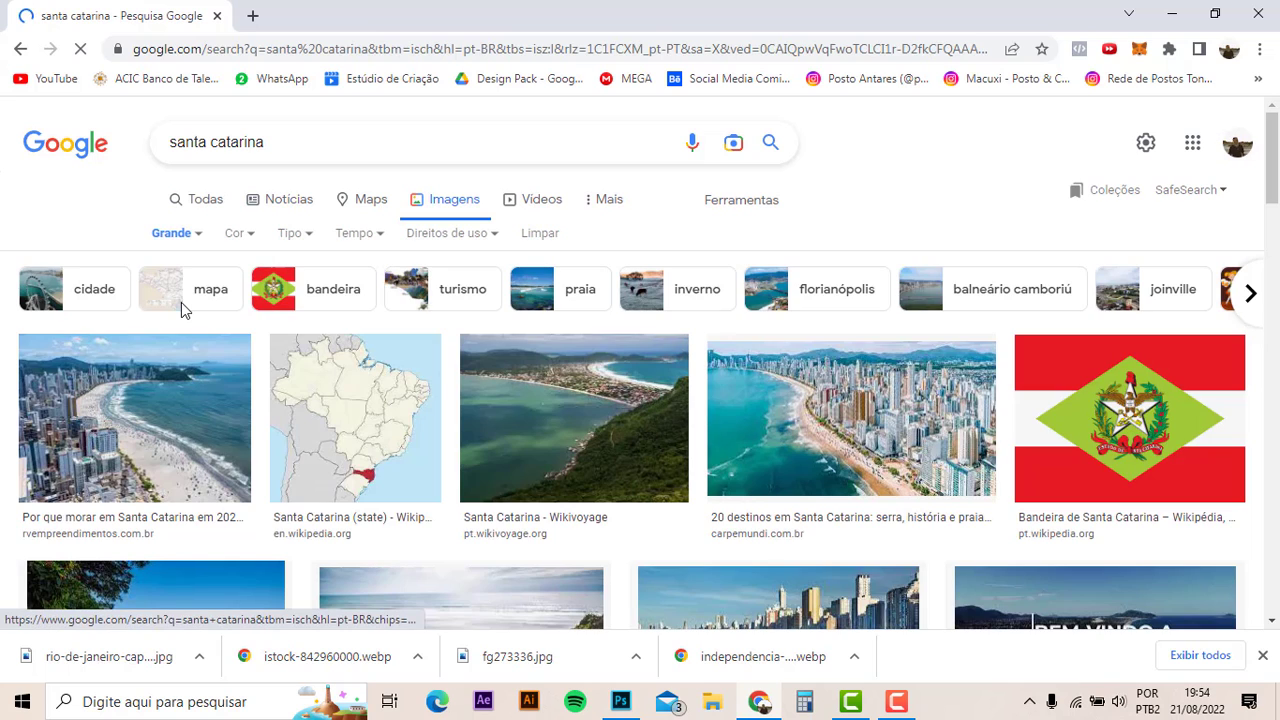
- Save the aerial beach skyline photo as balneario-camboriu.jpg
left_click(843, 436)
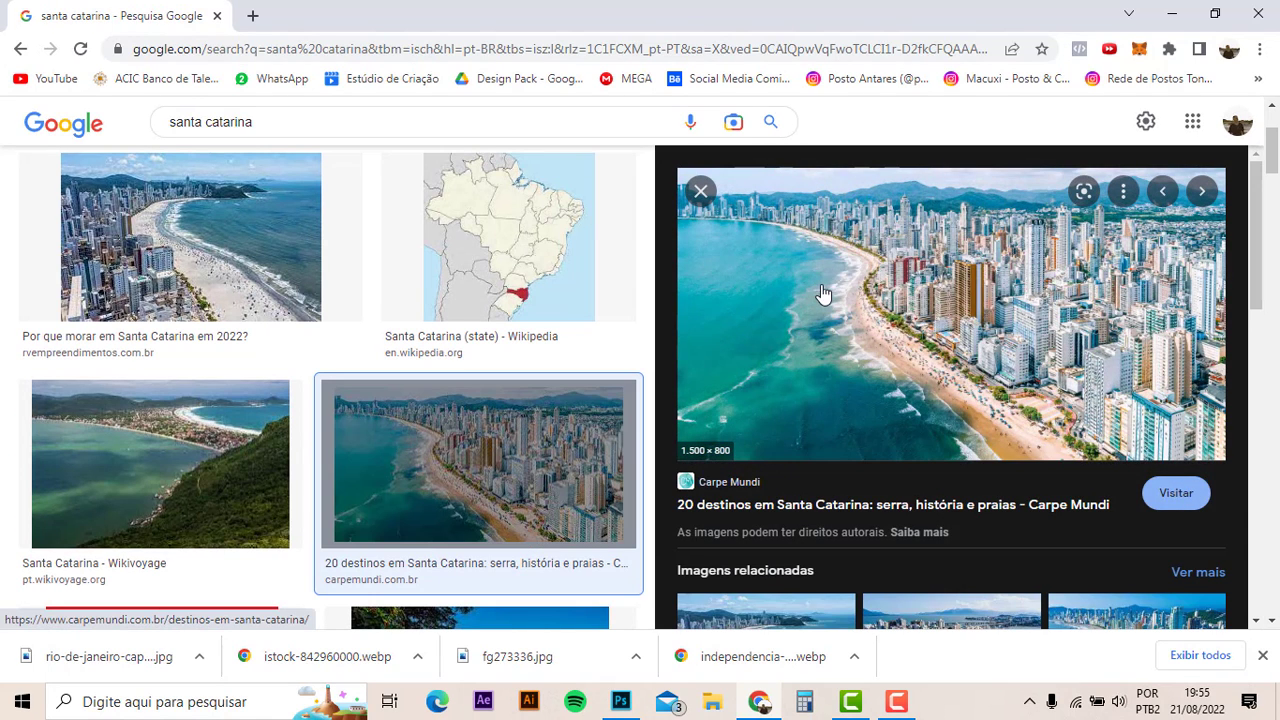
right_click(872, 243)
left_click(947, 445)
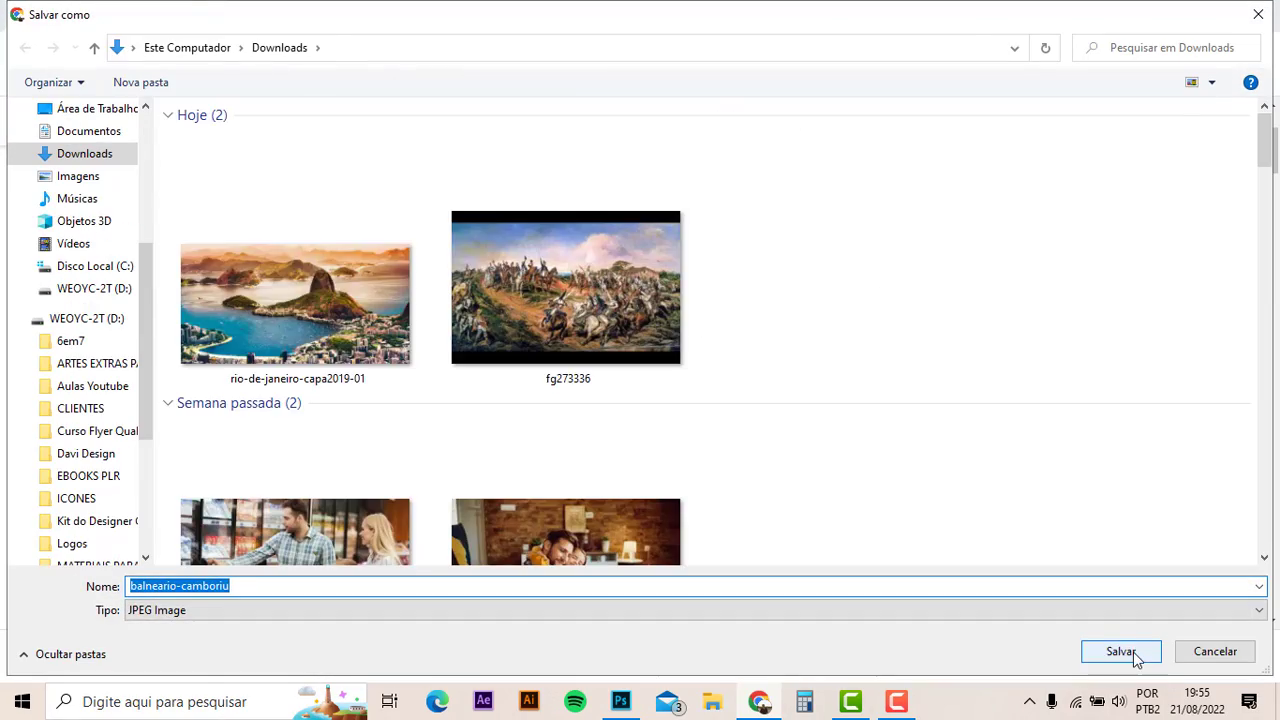
left_click(1120, 651)
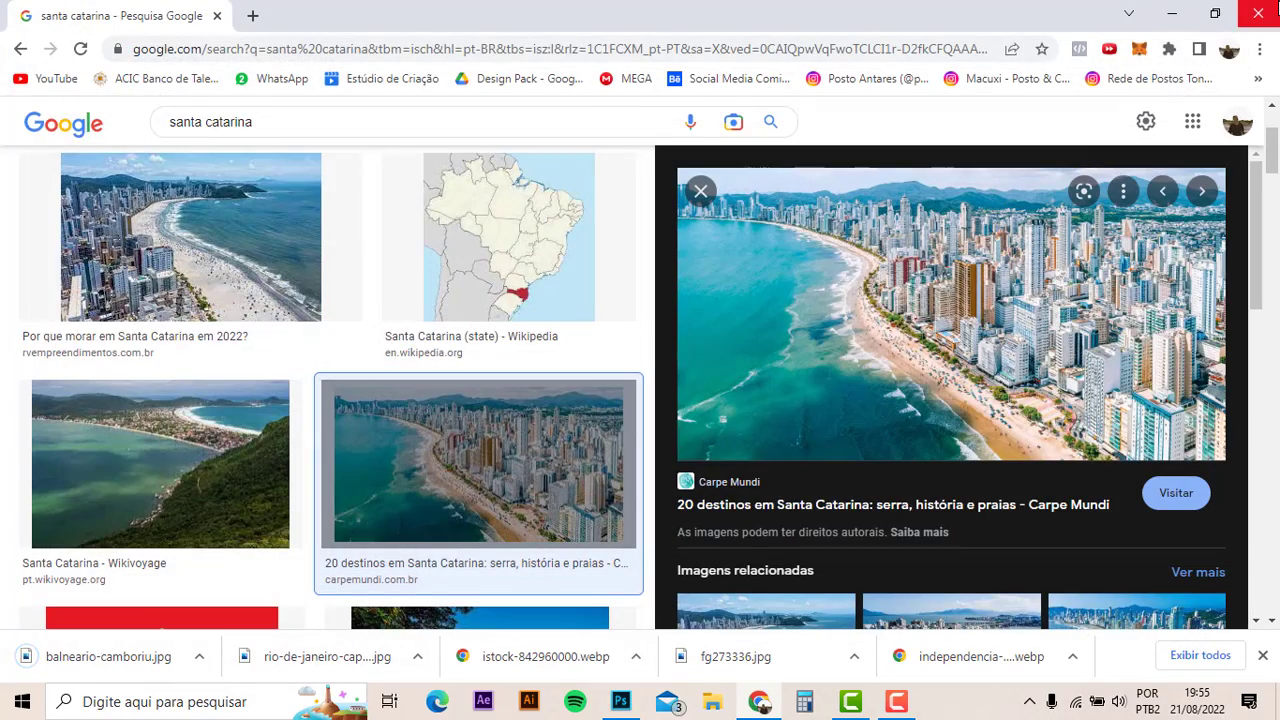
- Close Chrome and relaunch it with a different profile
left_click(1260, 16)
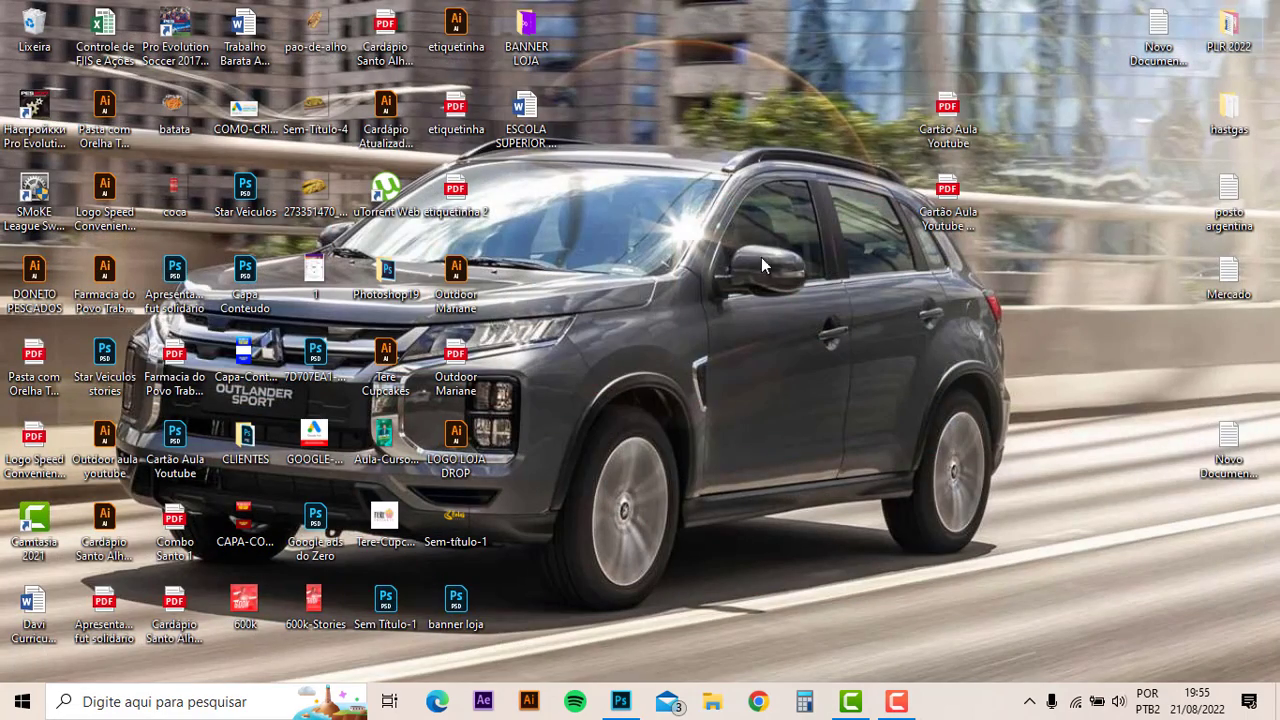
left_click(758, 703)
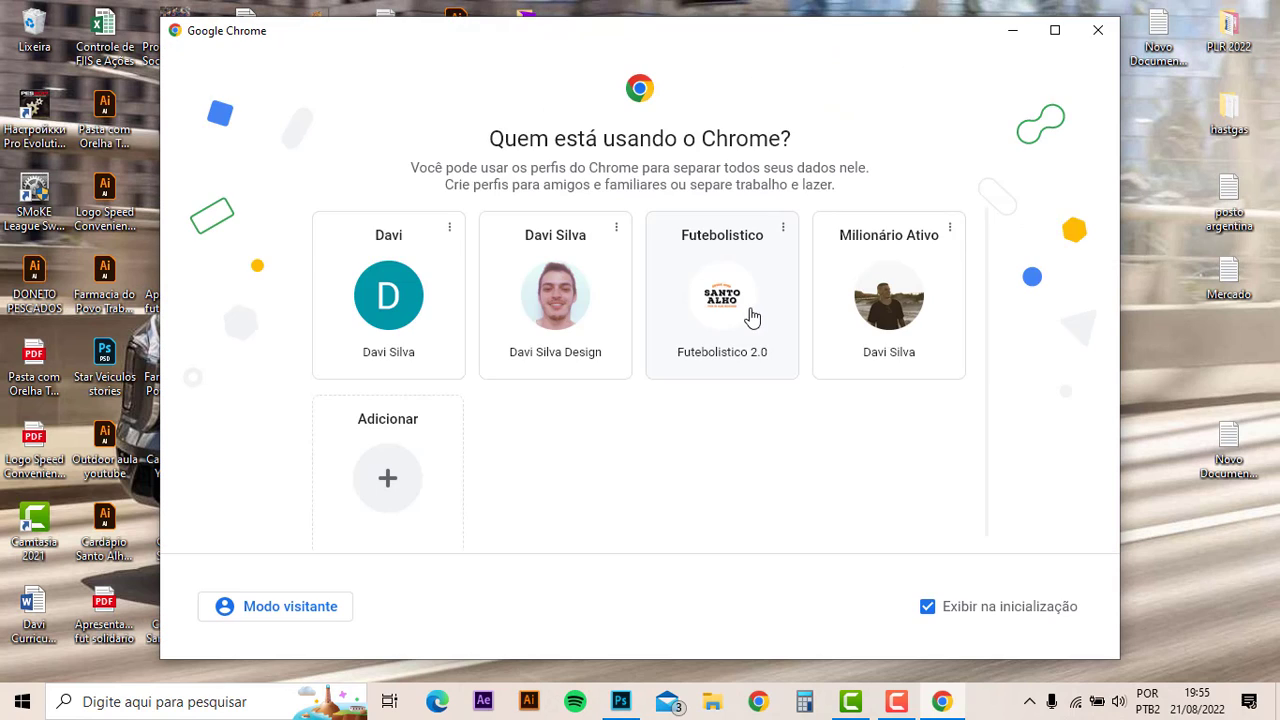
left_click_drag(752, 317, 700, 335)
left_click(895, 305)
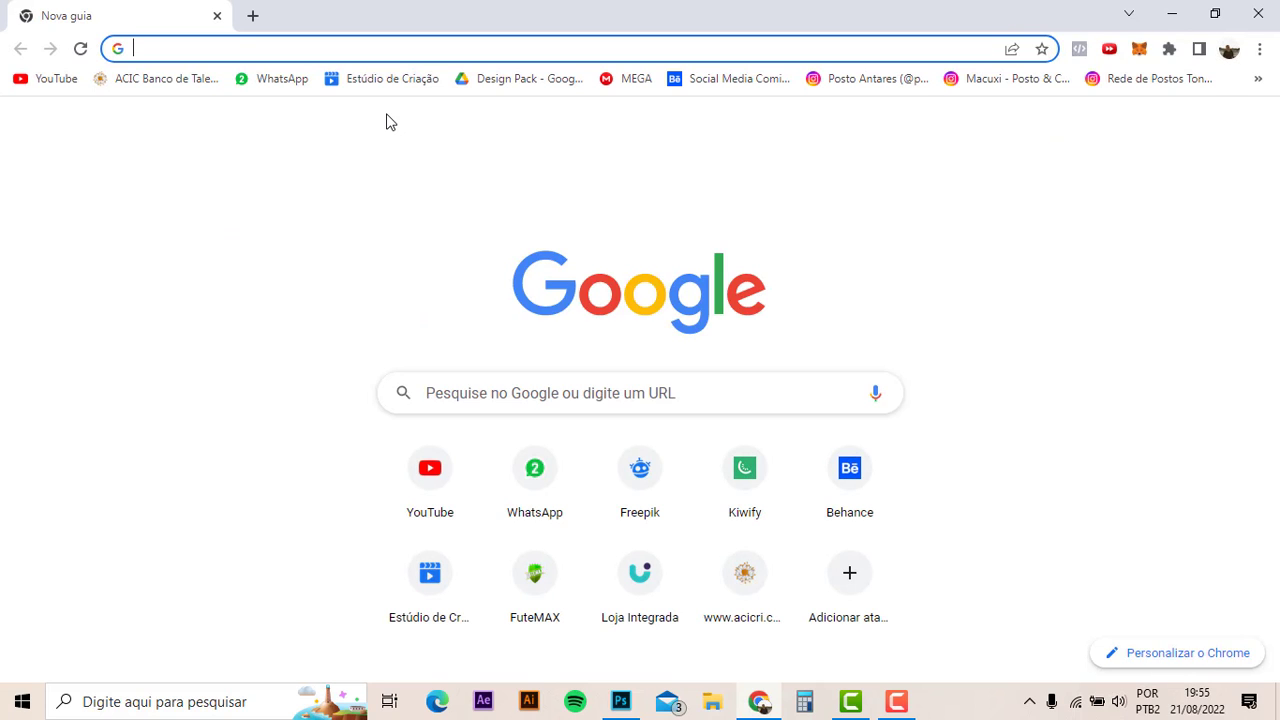
- Search 'mapa brasil svg' and preview the solid black Brazil map
type("b")
key("BackSpace")
key("BackSpace")
type("mapa")
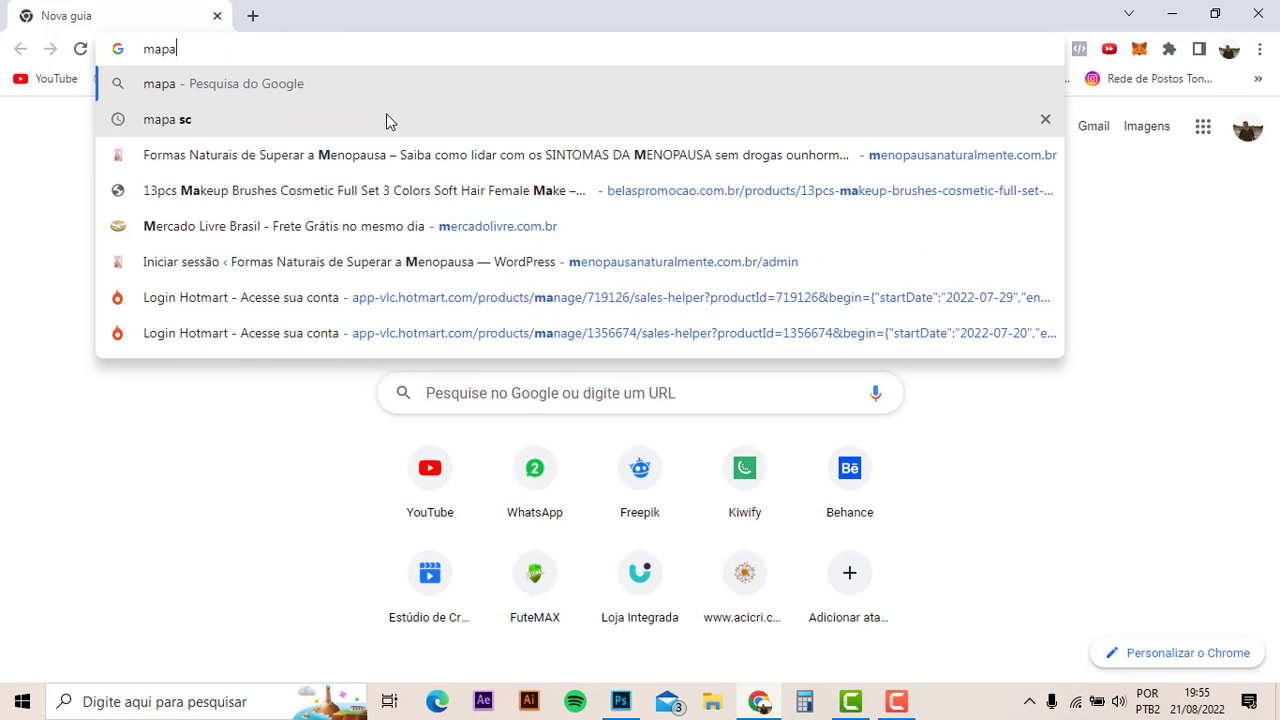
type(" brasil s")
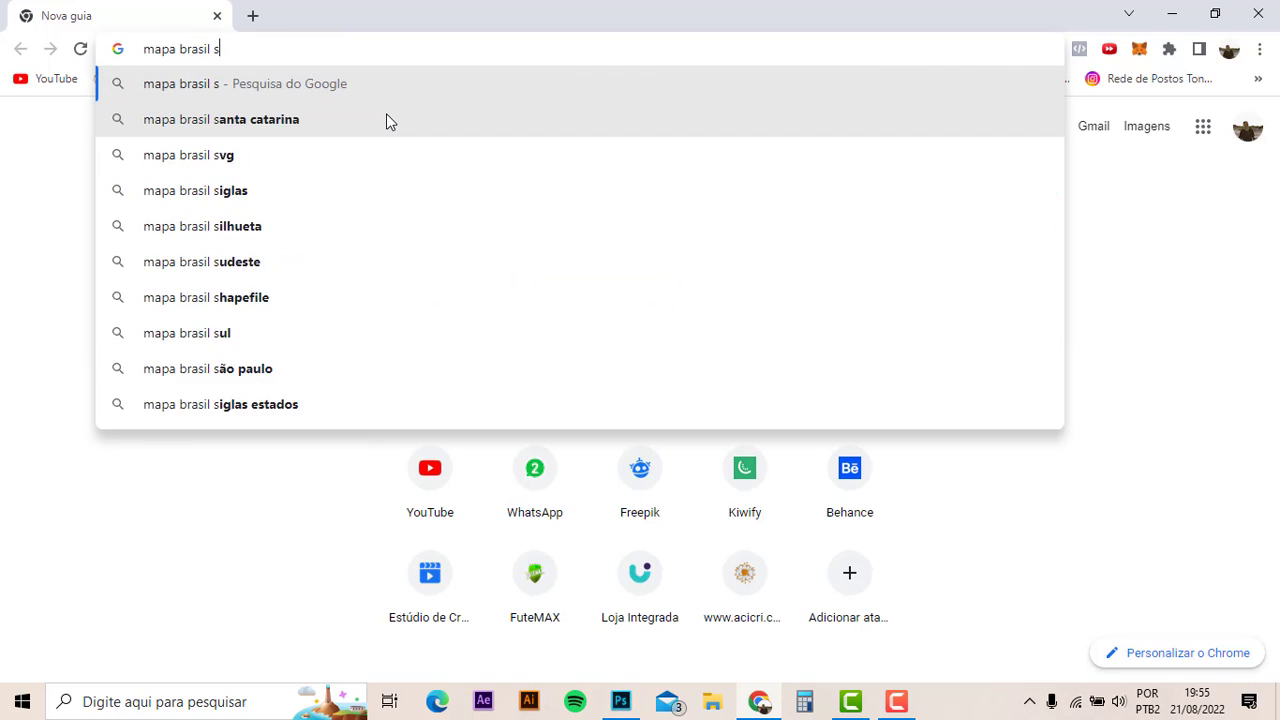
type("vg")
key("Return")
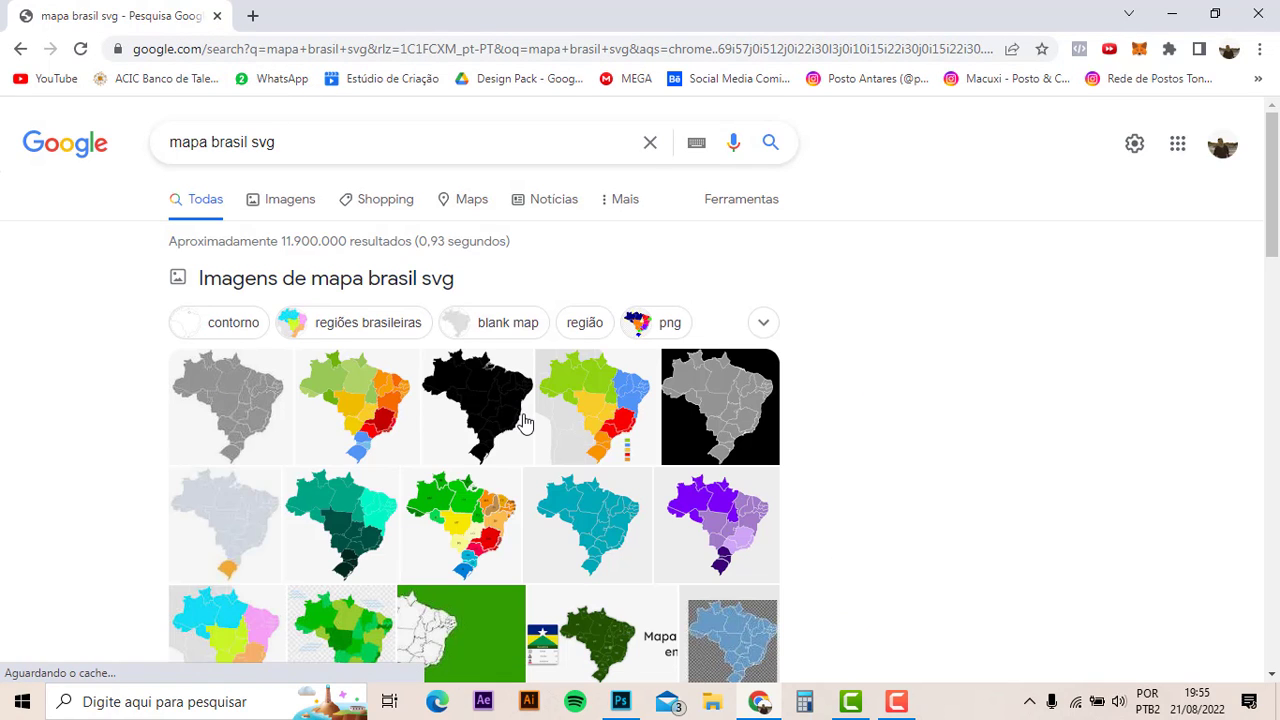
left_click(497, 407)
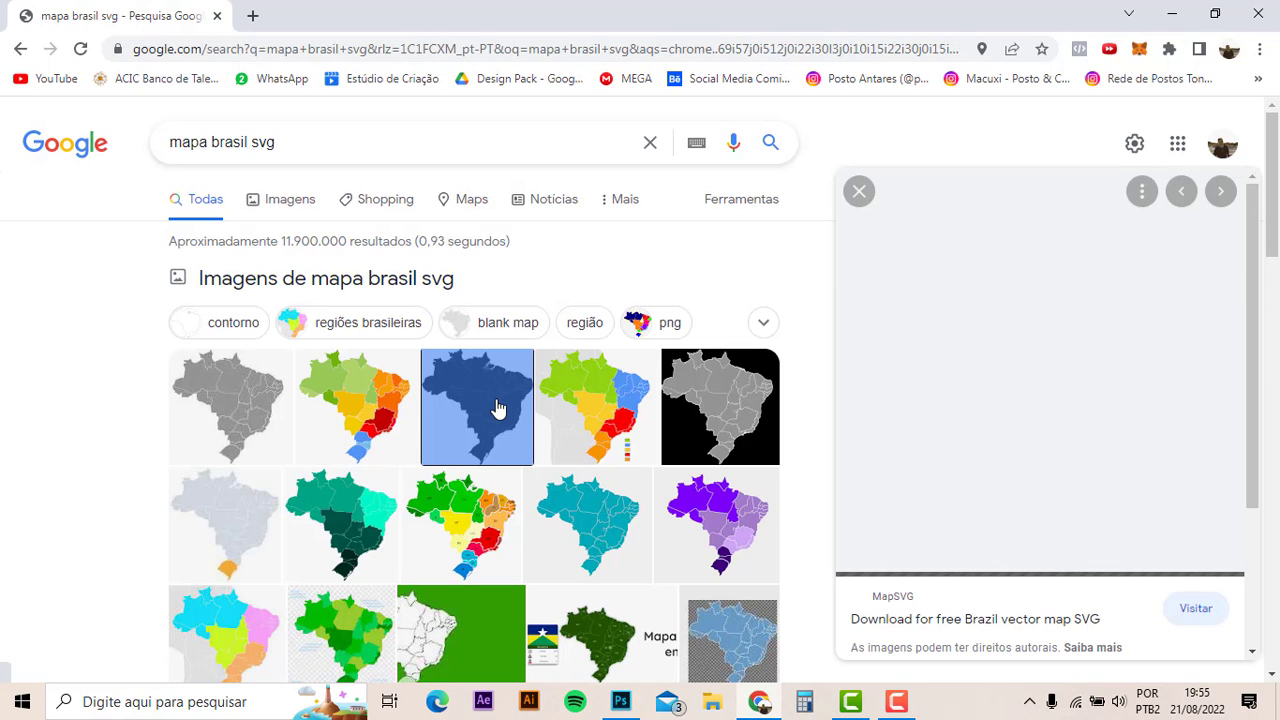
- Save the map as brazil.svg and minimize everything to the desktop
right_click(988, 271)
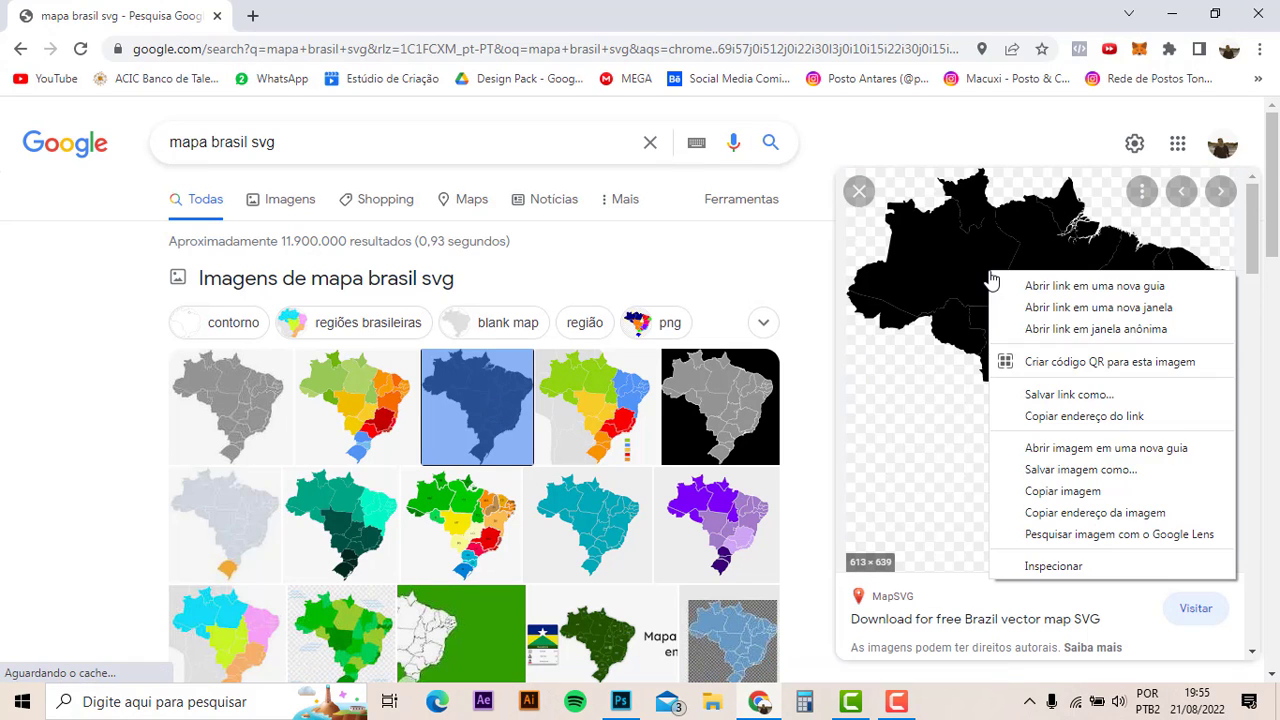
left_click(1070, 470)
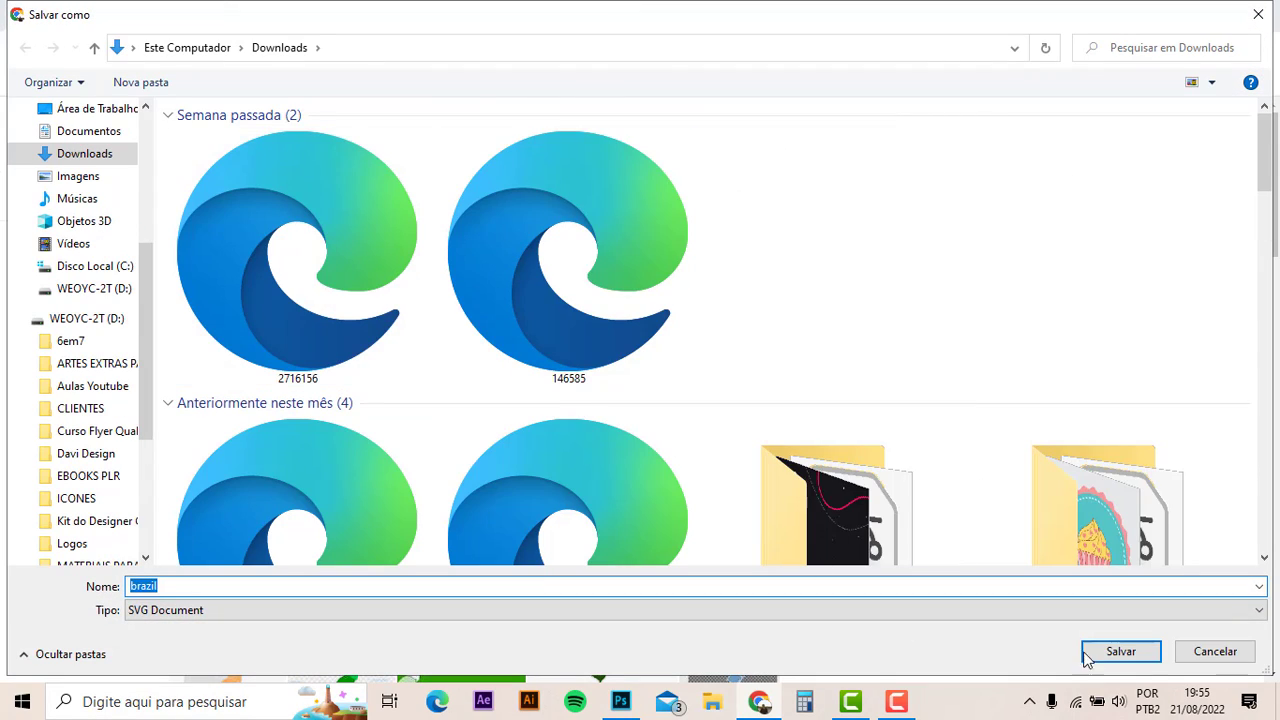
left_click(1090, 653)
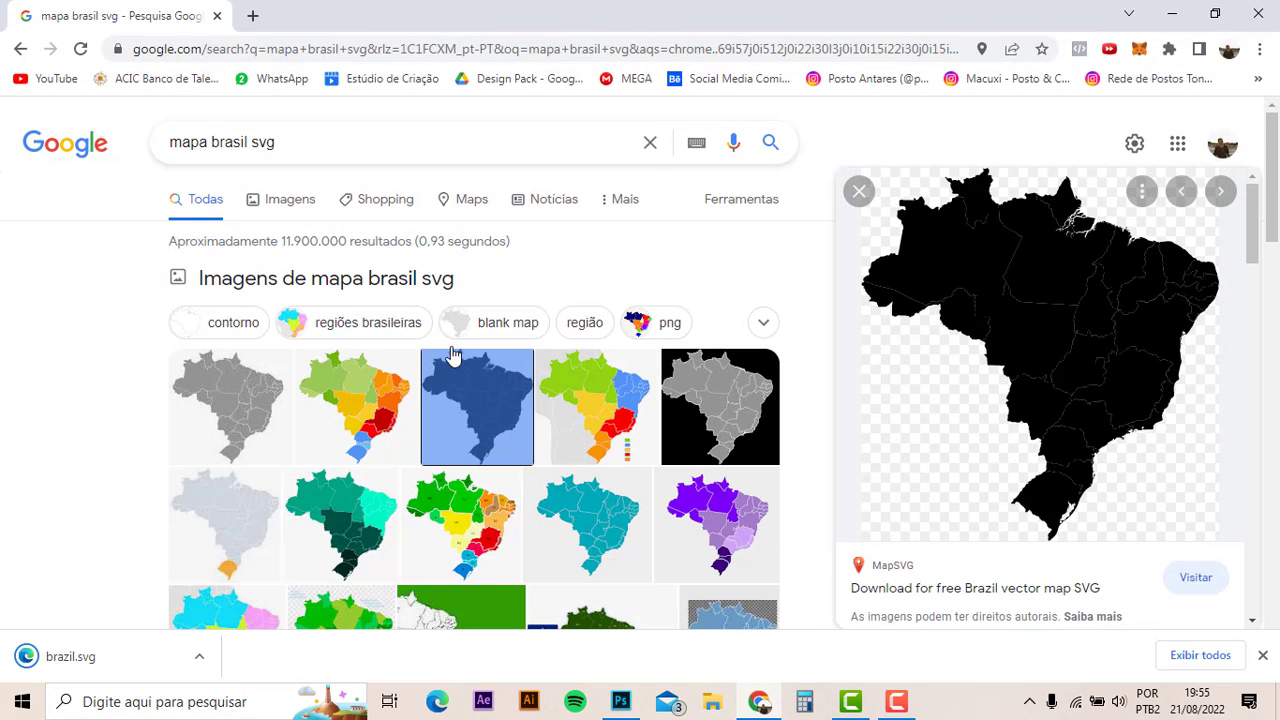
key("super+d")
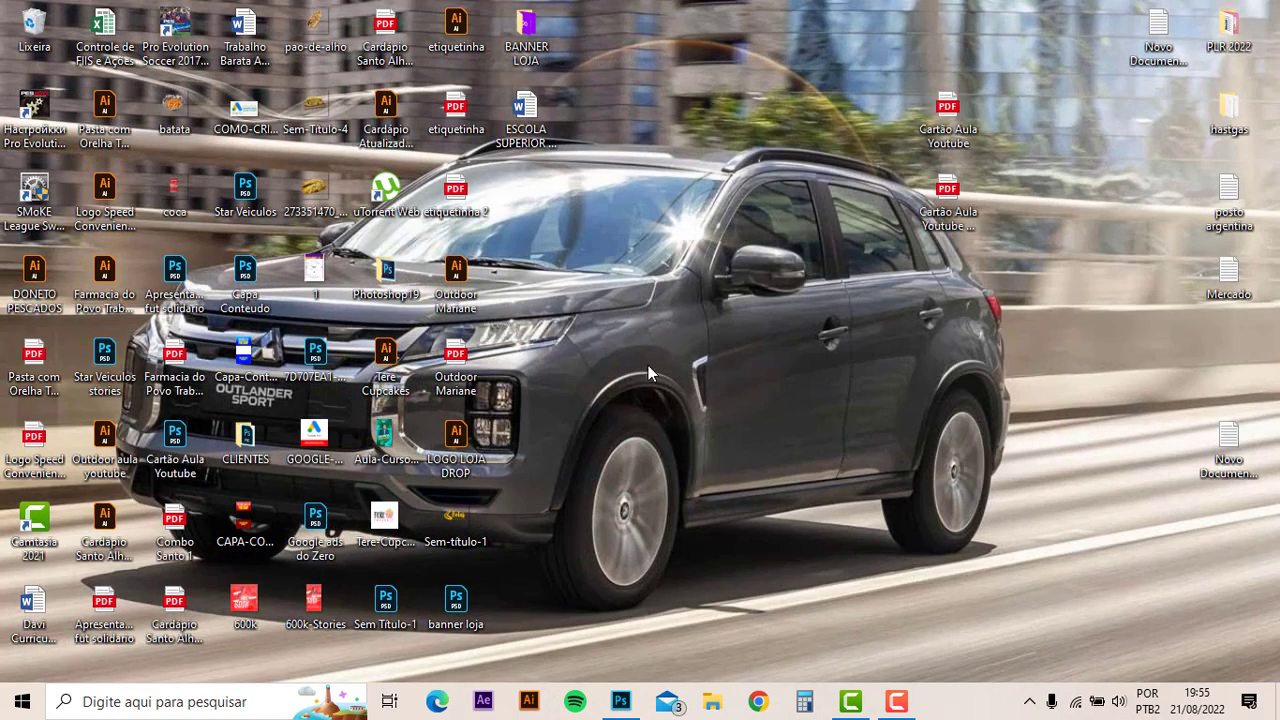
- Restore the blank Sem Título-1 document in Photoshop, then launch a new Chrome window
left_click(849, 702)
left_click(953, 60)
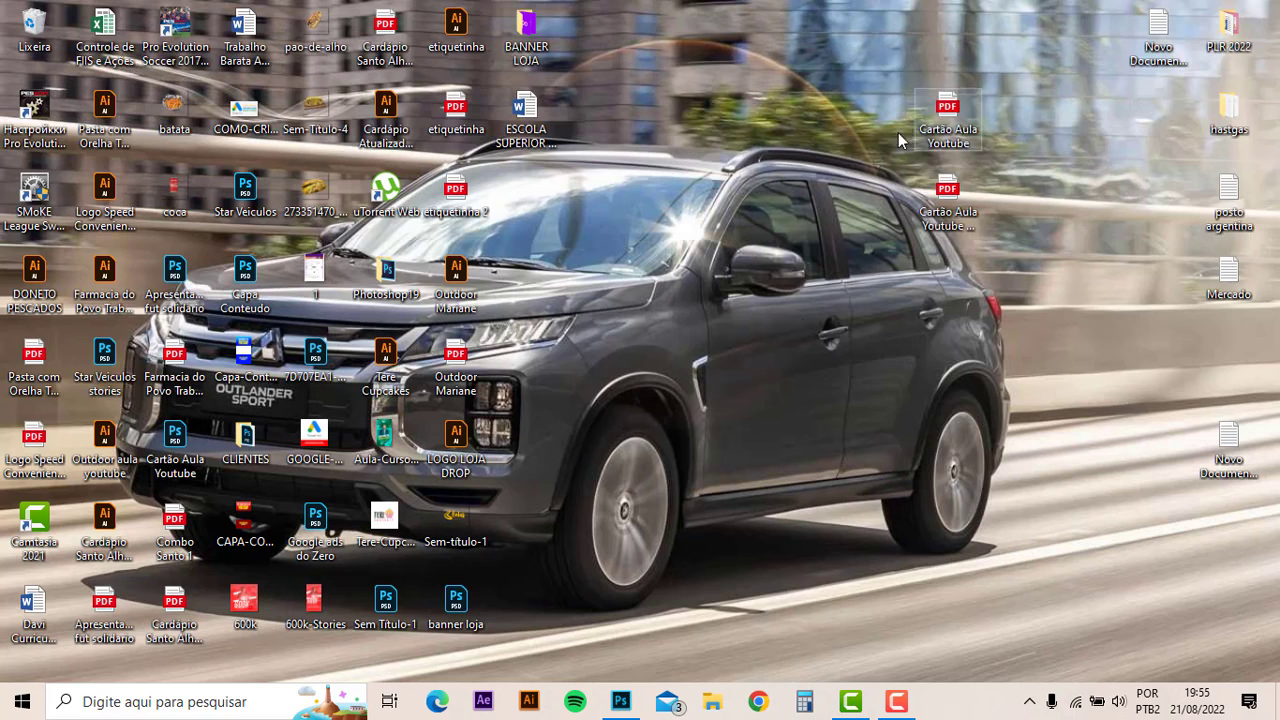
left_click(621, 702)
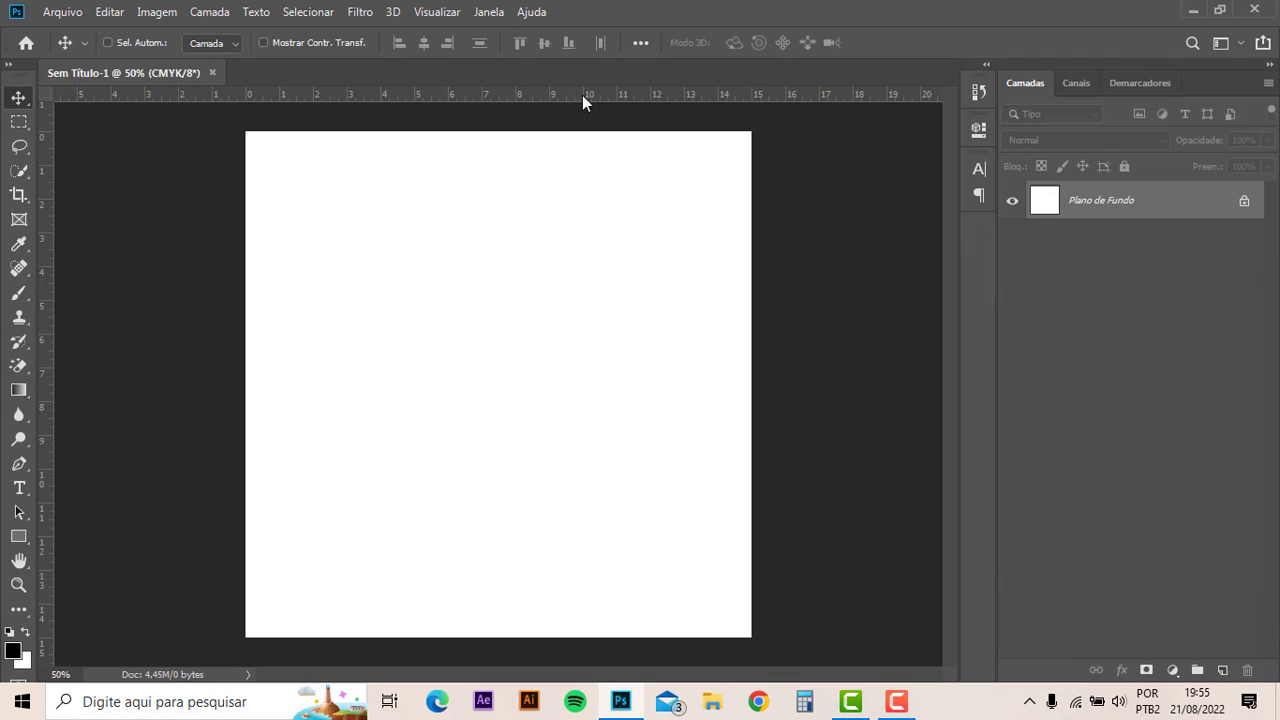
left_click(60, 12)
key("Escape")
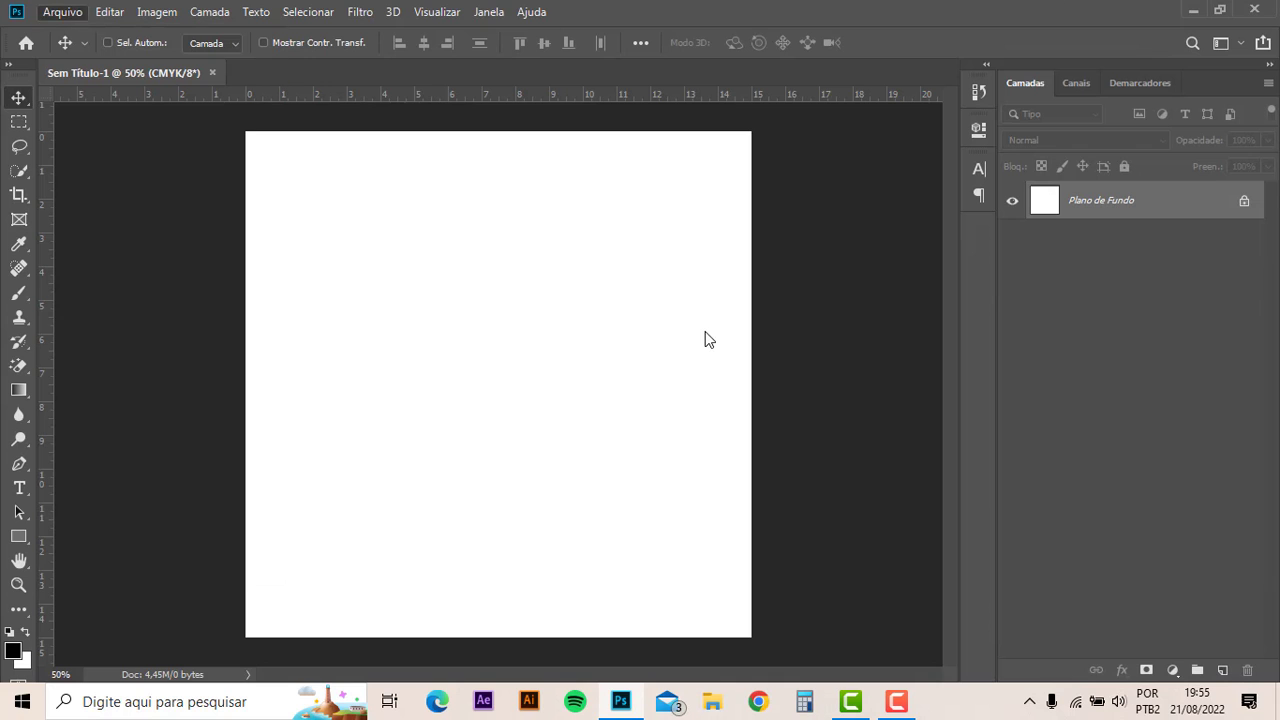
left_click(760, 702)
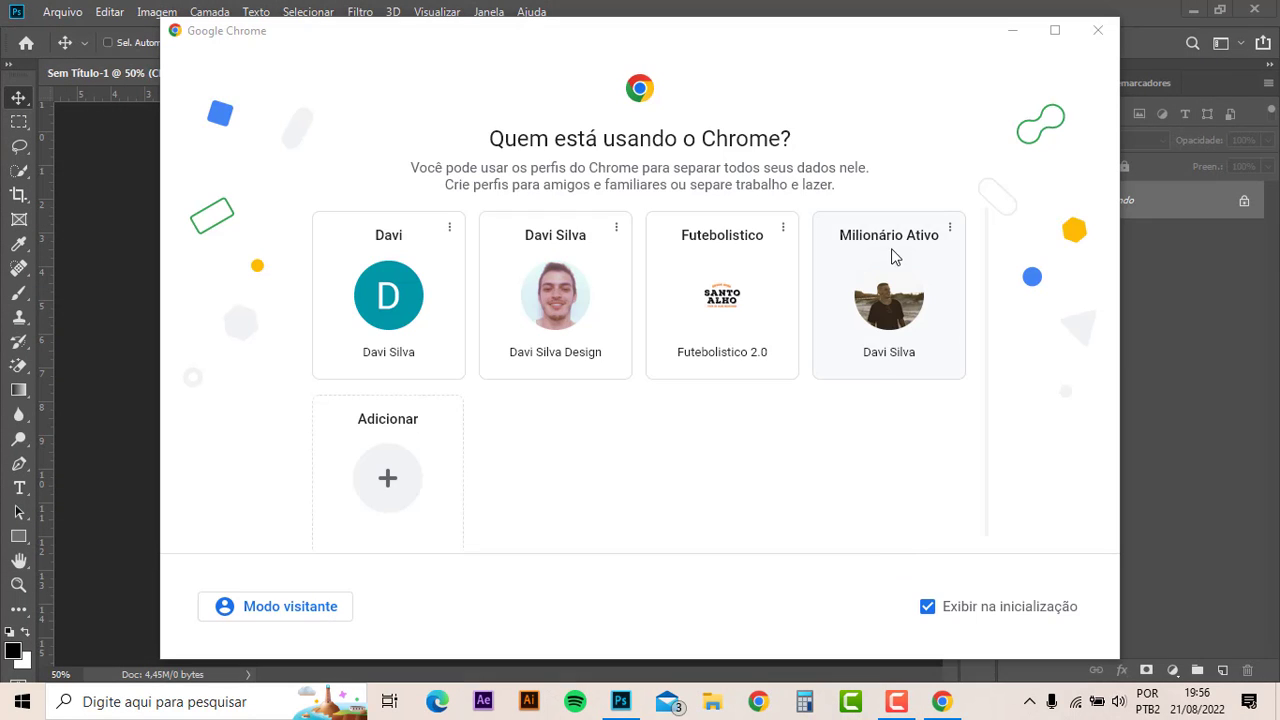
- Pick a Chrome profile and search 'bandeira do brasil wallpaper'
left_click(912, 306)
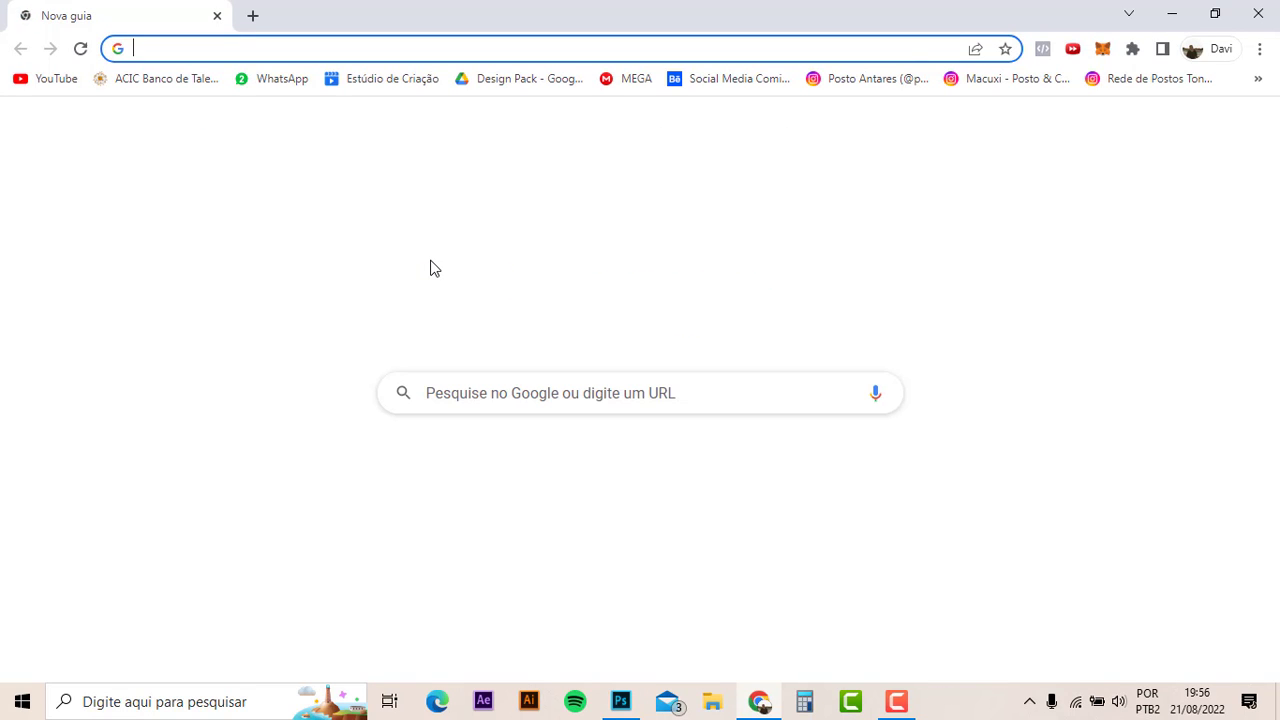
type("bandei")
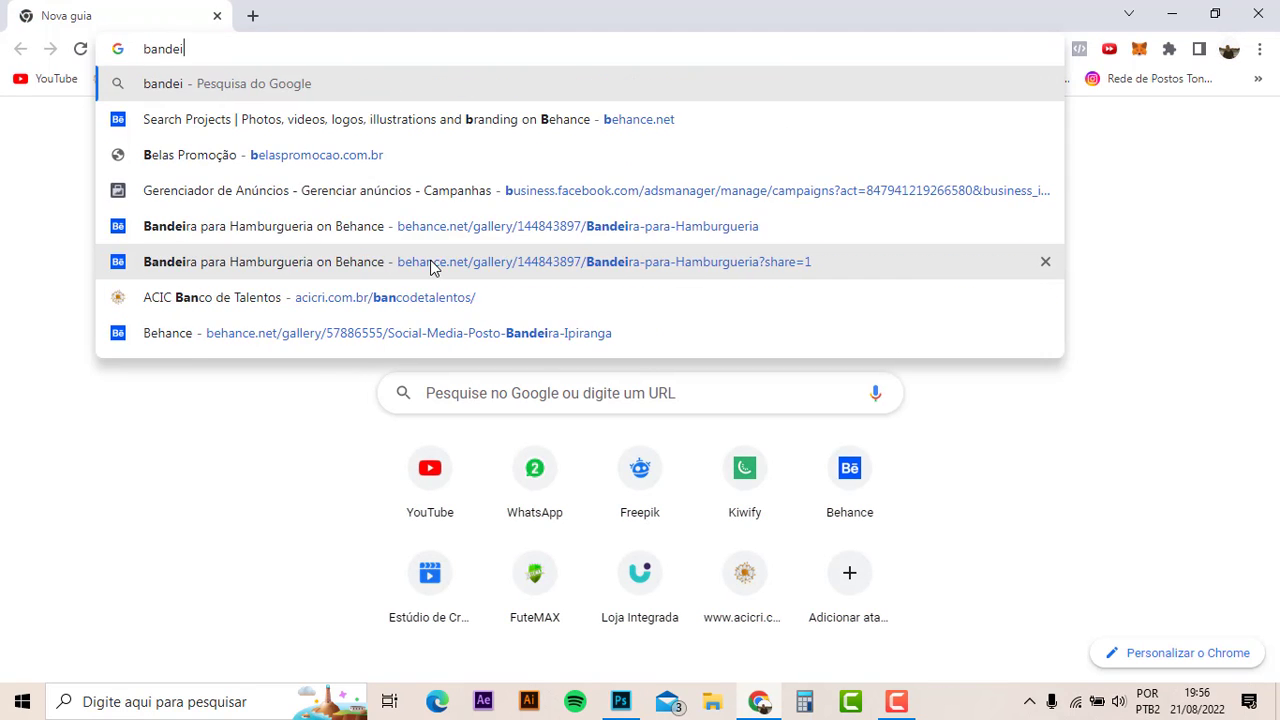
type(" d")
key("BackSpace")
key("BackSpace")
type("ra")
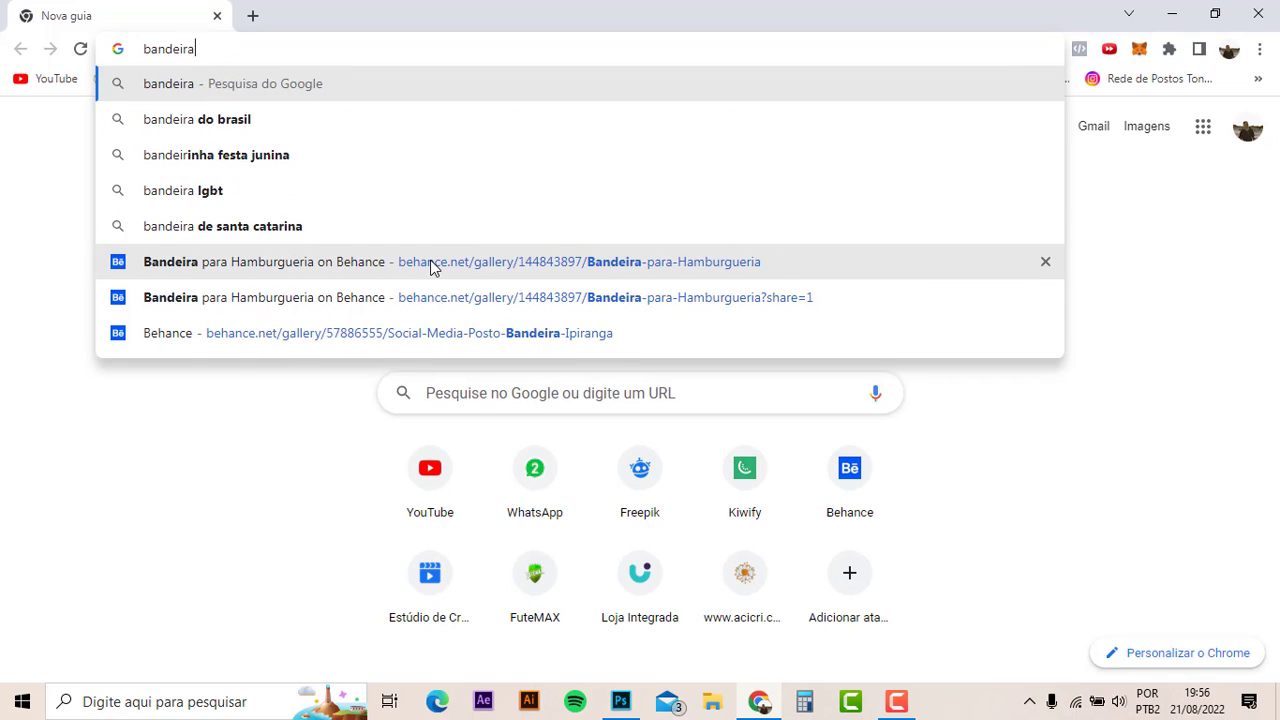
type(" do brasil")
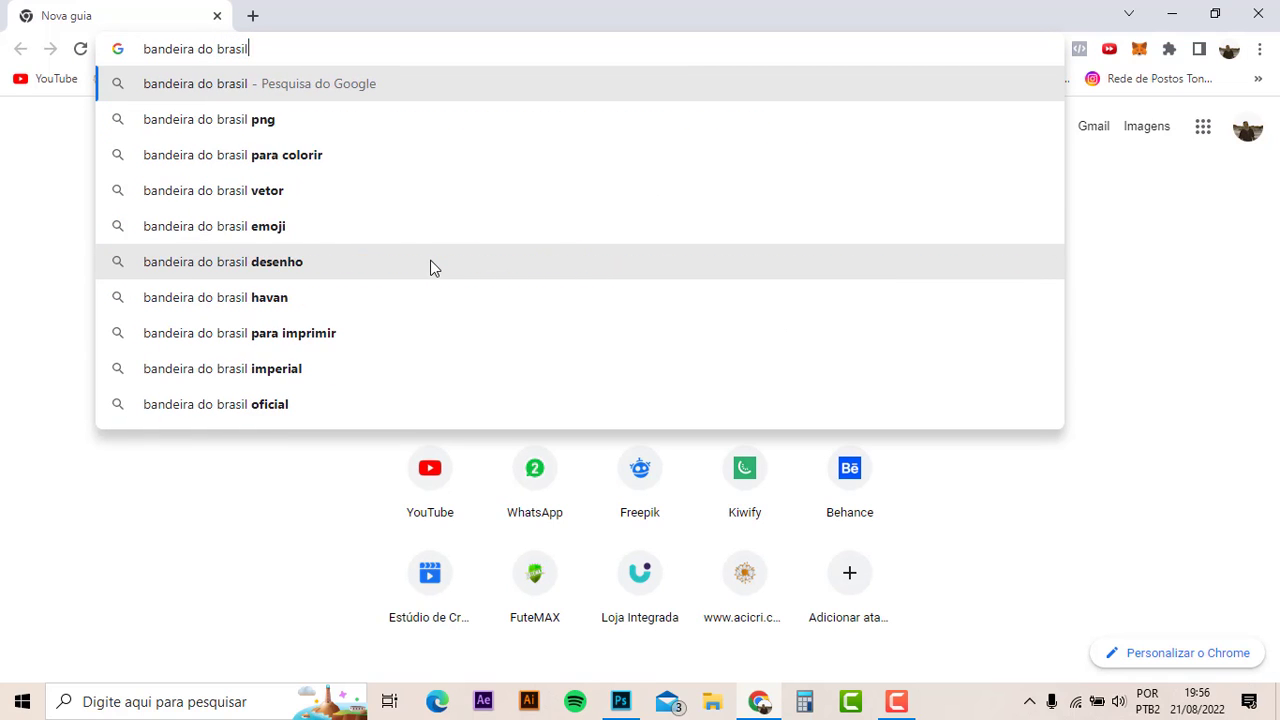
type(" w")
left_click(347, 119)
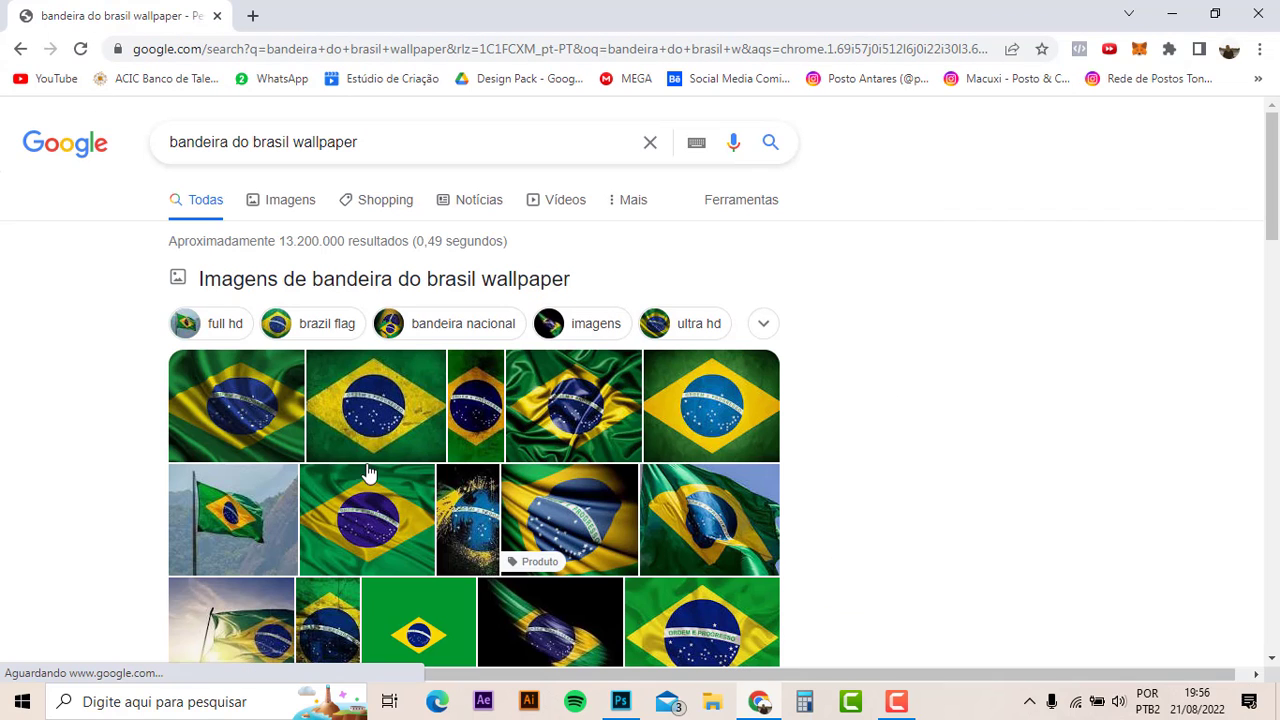
- Switch to Imagens and save the TechTudo flag wallpaper
left_click(371, 412)
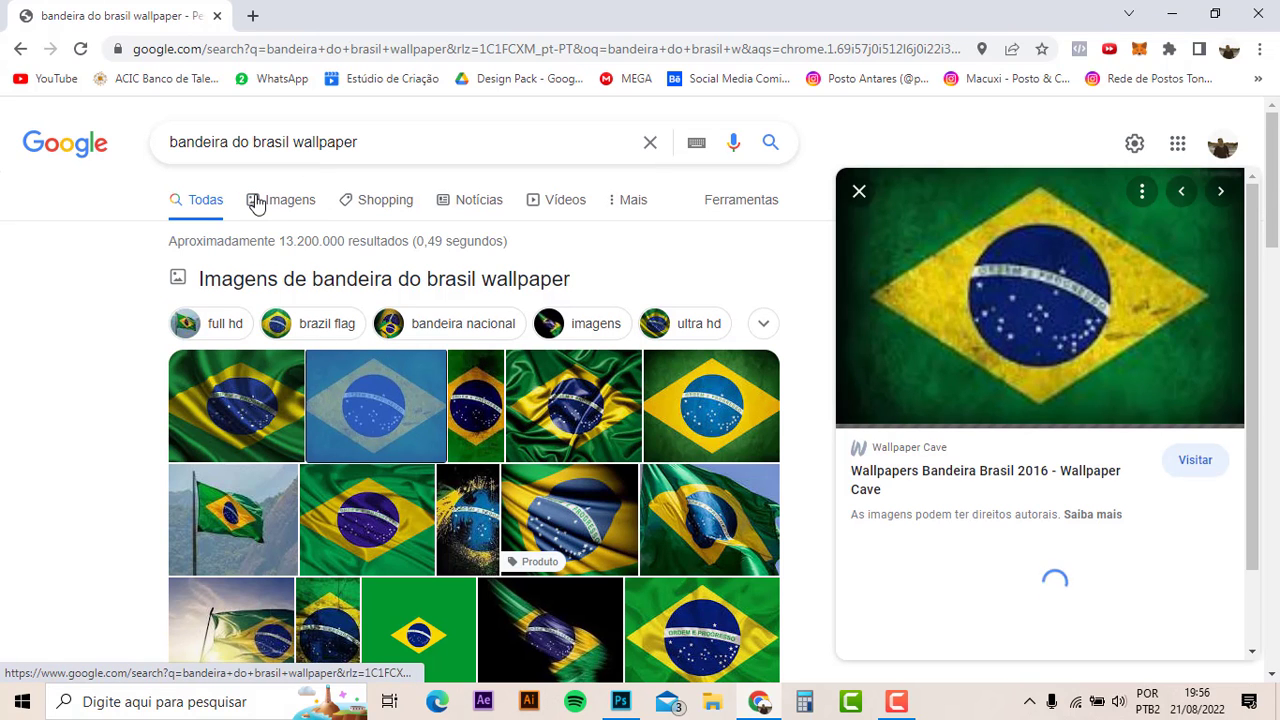
left_click(257, 203)
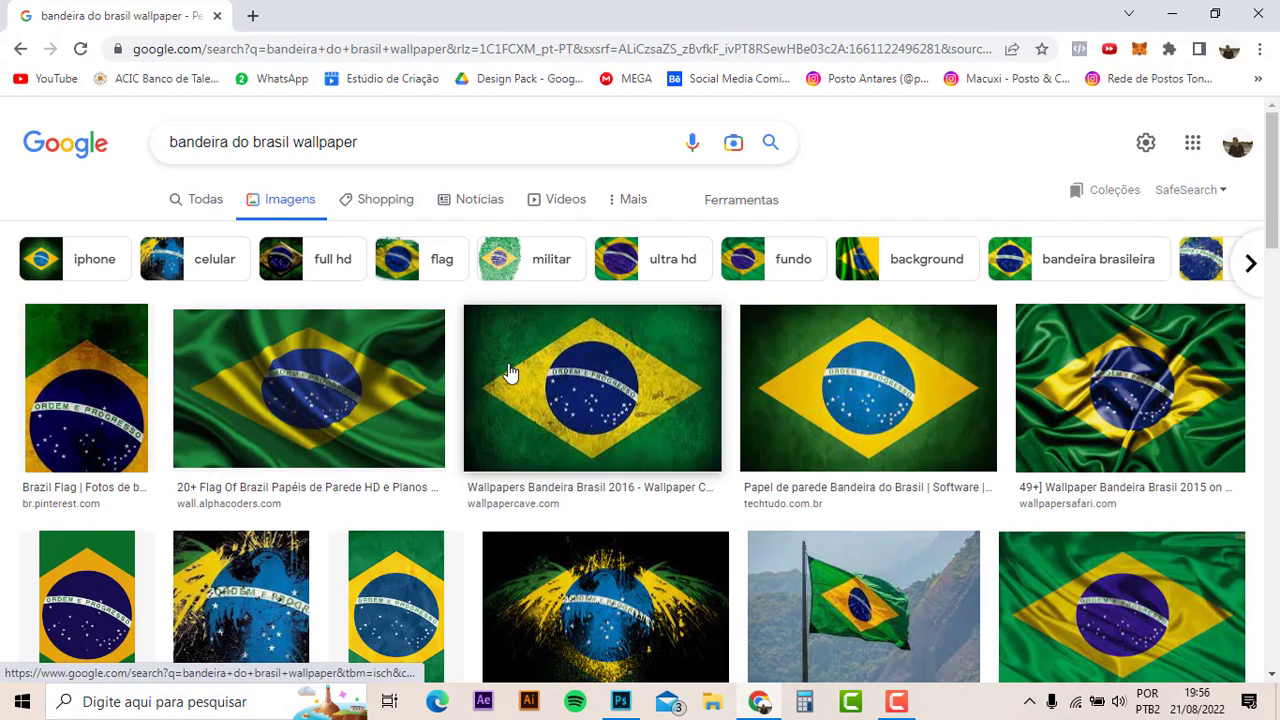
scroll(509, 371, "down", 2)
scroll(762, 348, "up", 2)
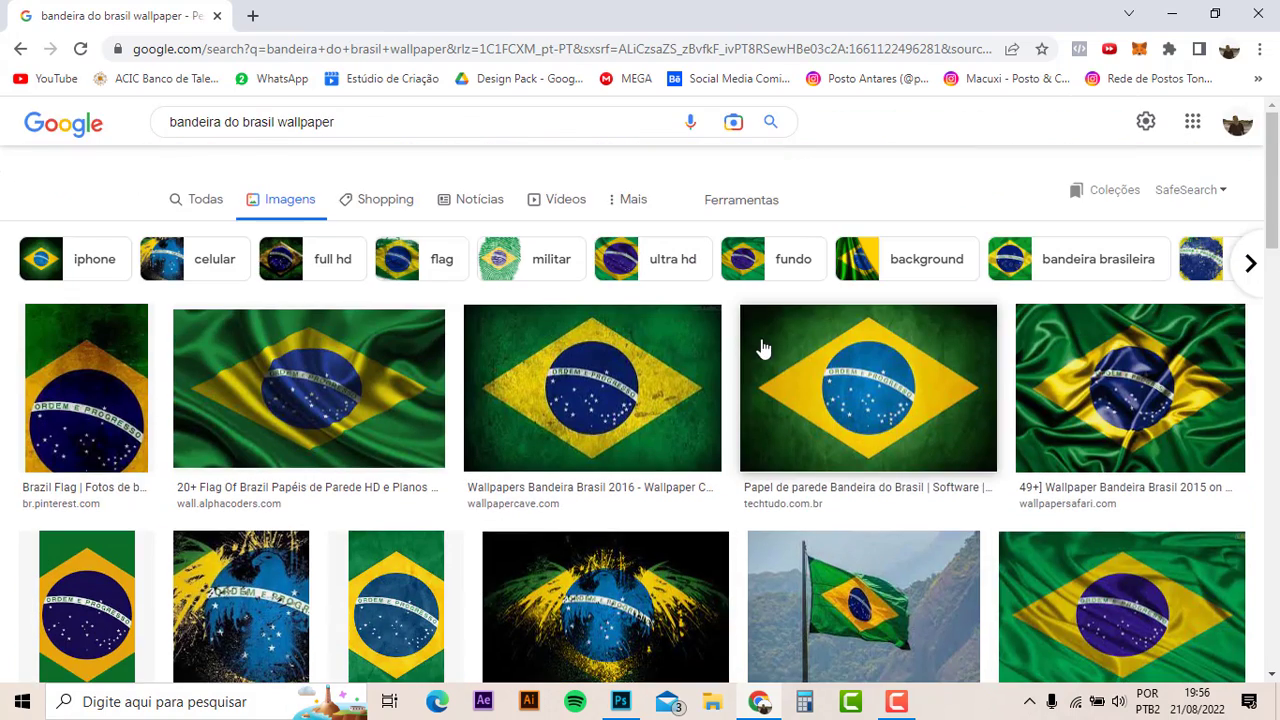
left_click(898, 381)
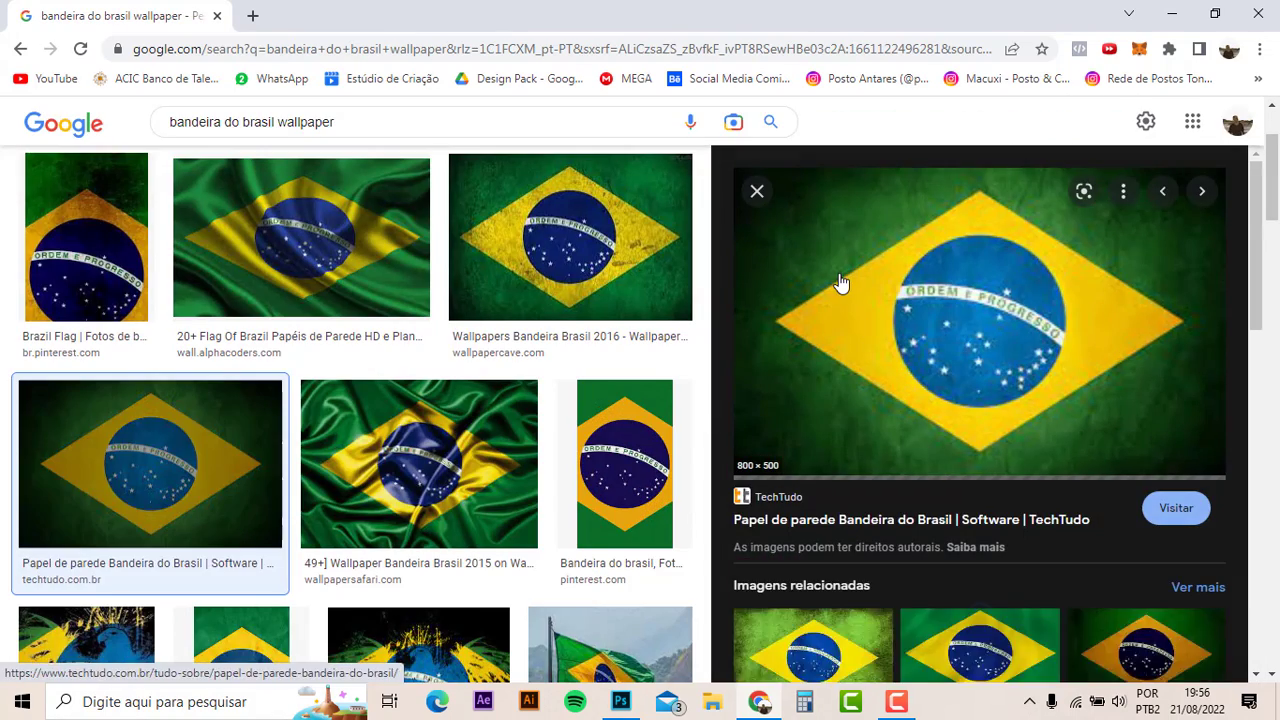
right_click(942, 277)
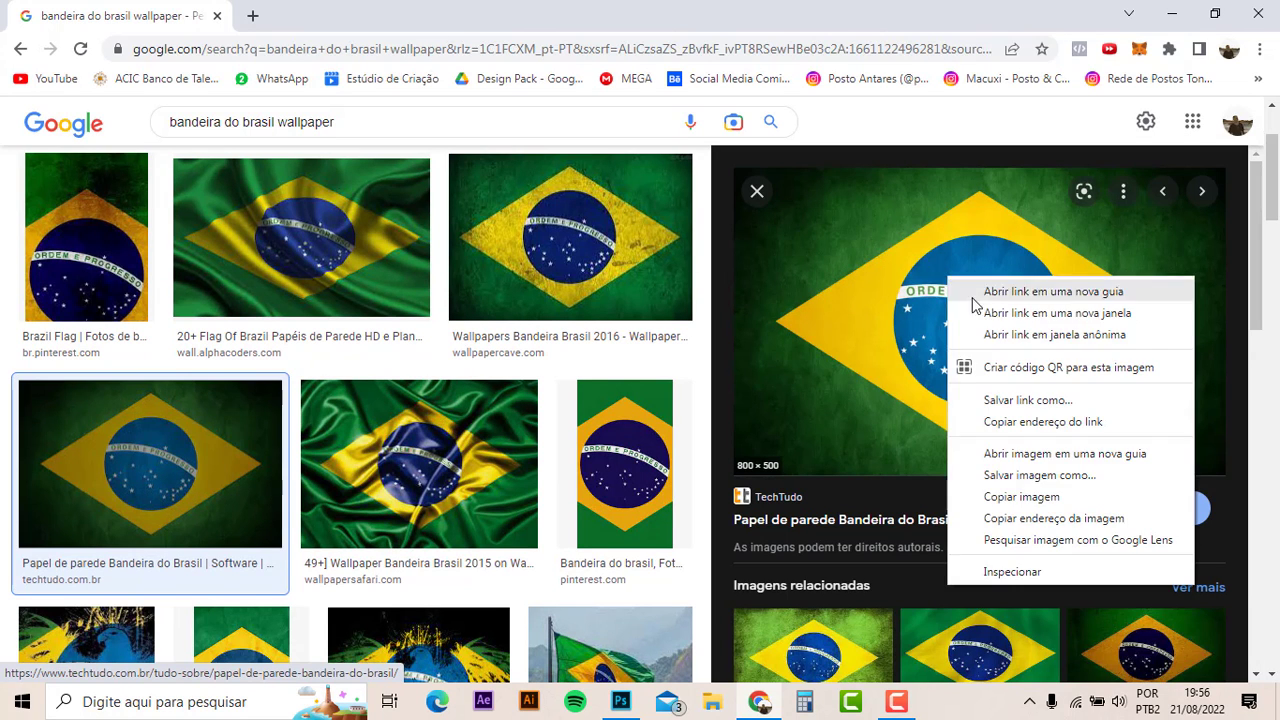
left_click(1039, 473)
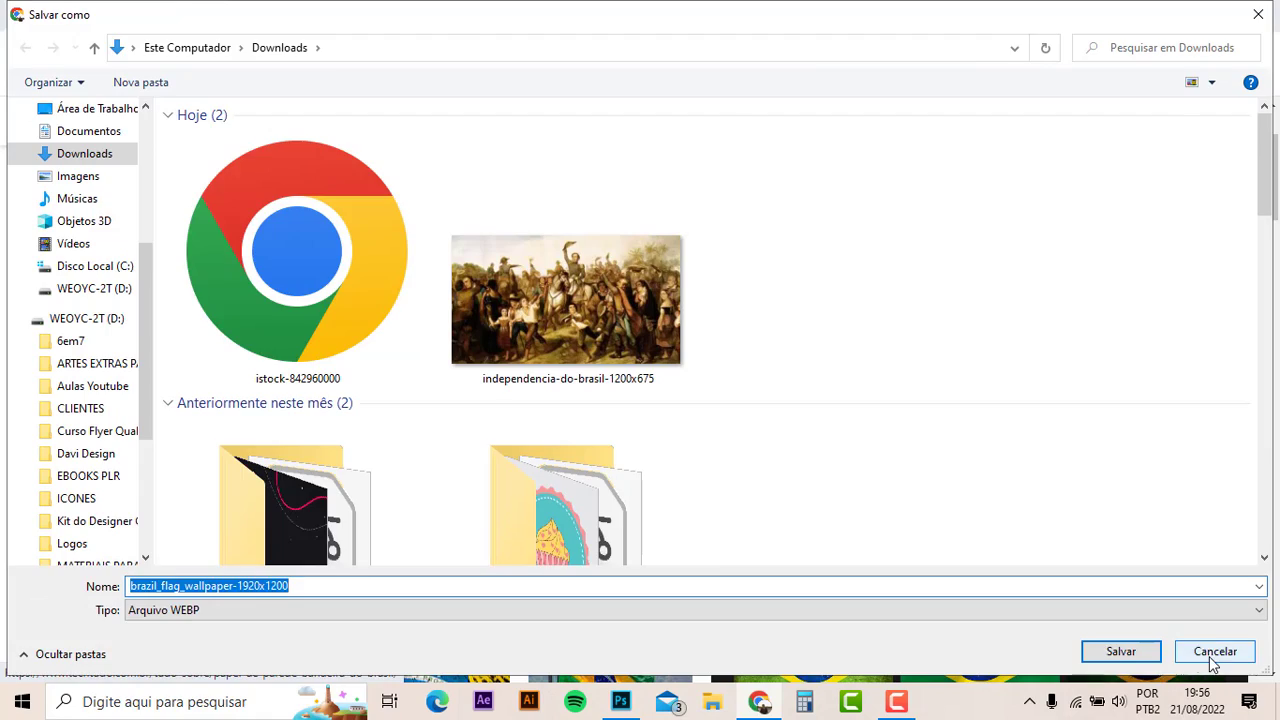
left_click(1214, 652)
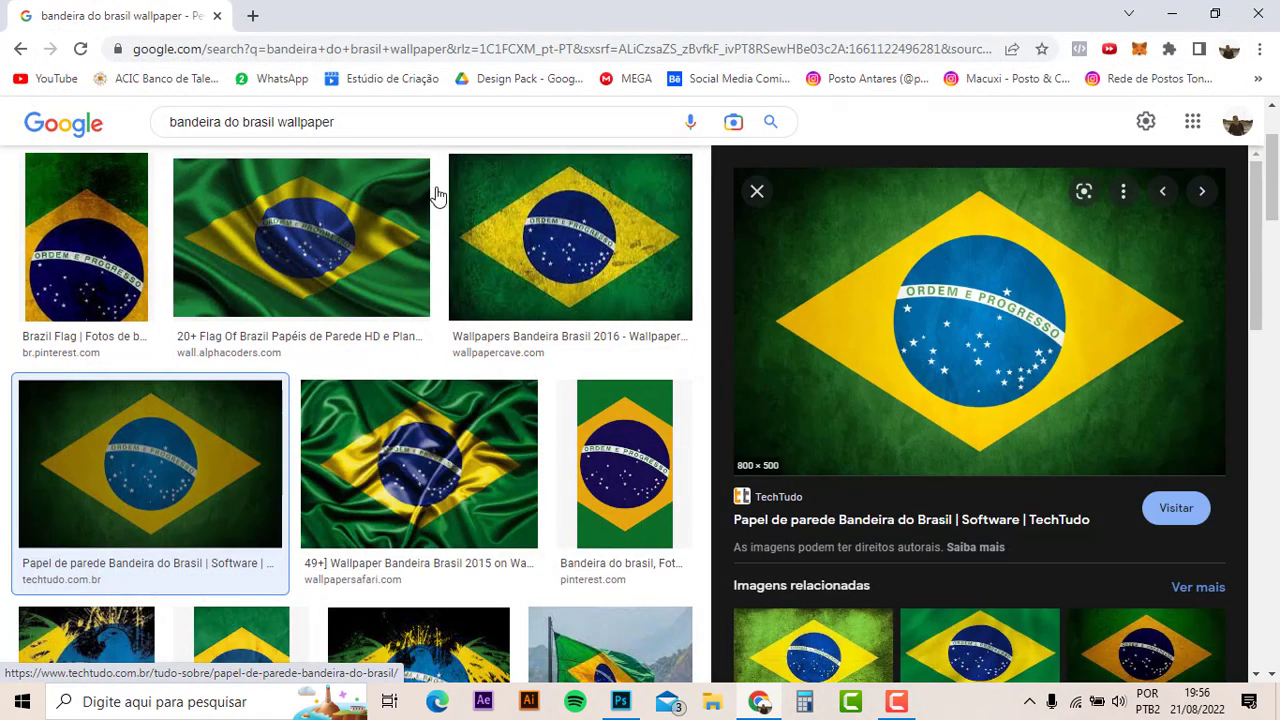
- Filter the flag image results to Tamanho: Grande
scroll(695, 160, "up", 2)
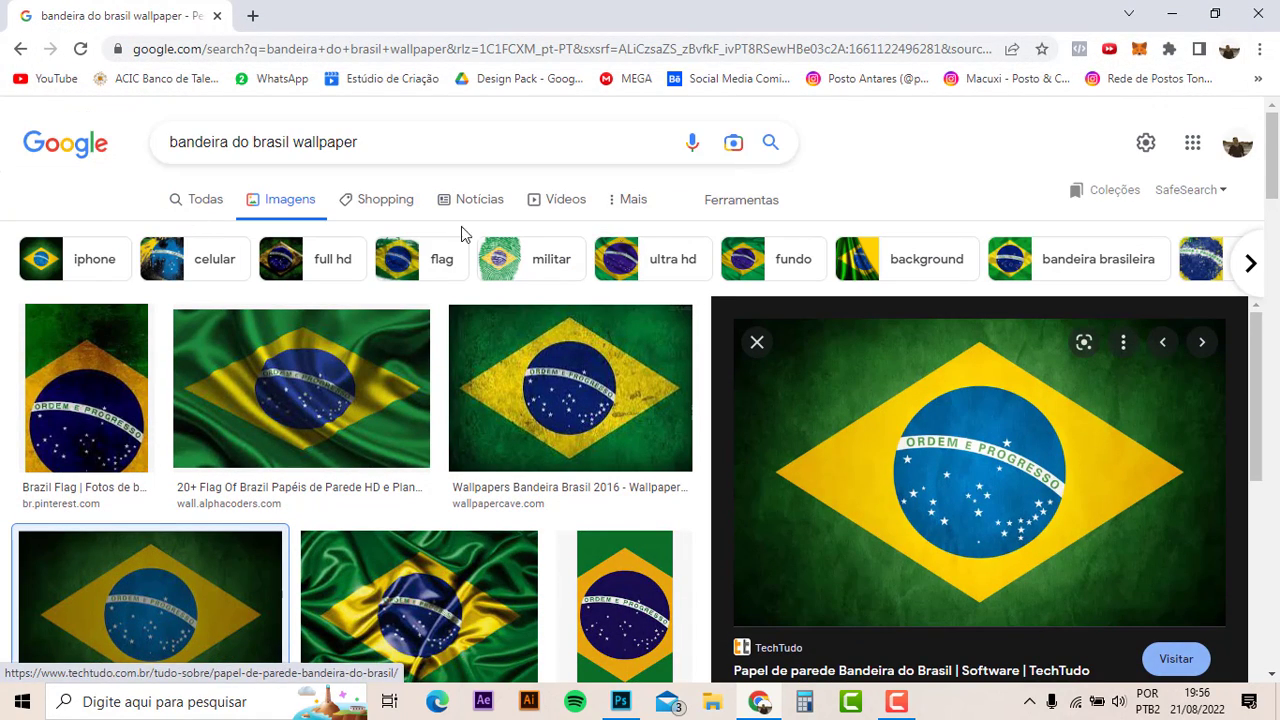
left_click(741, 200)
left_click(176, 233)
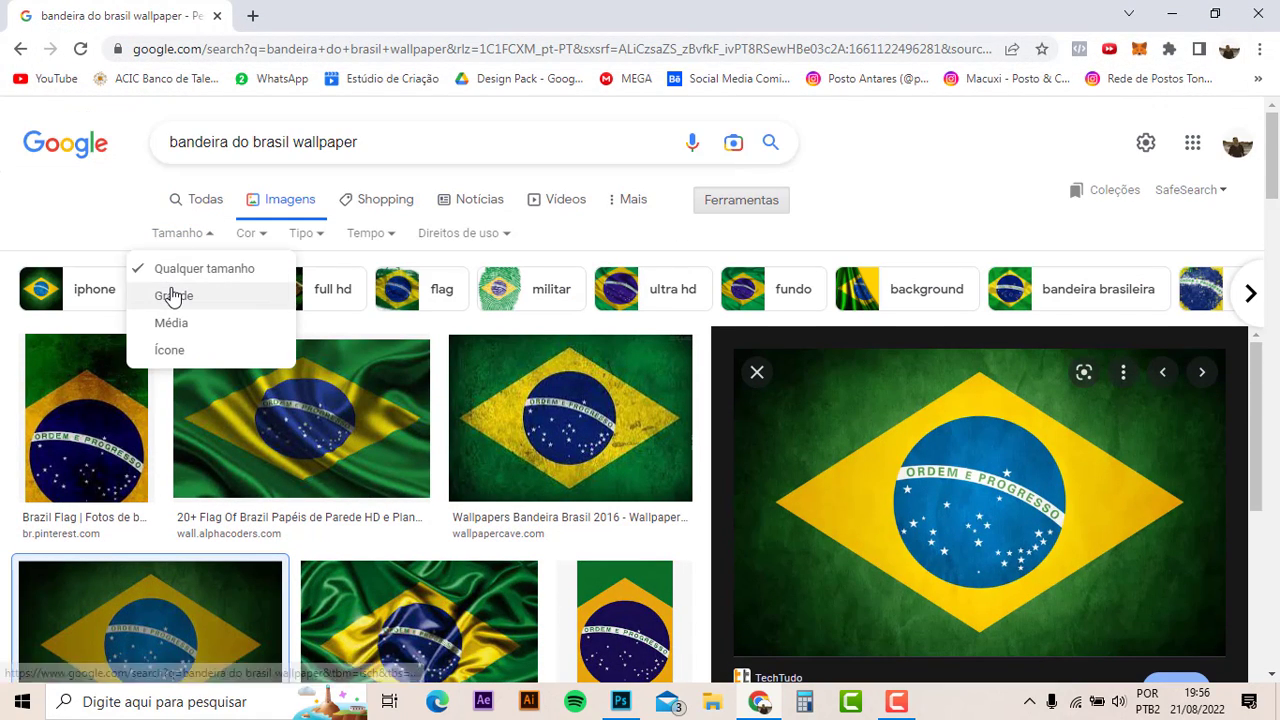
left_click(173, 295)
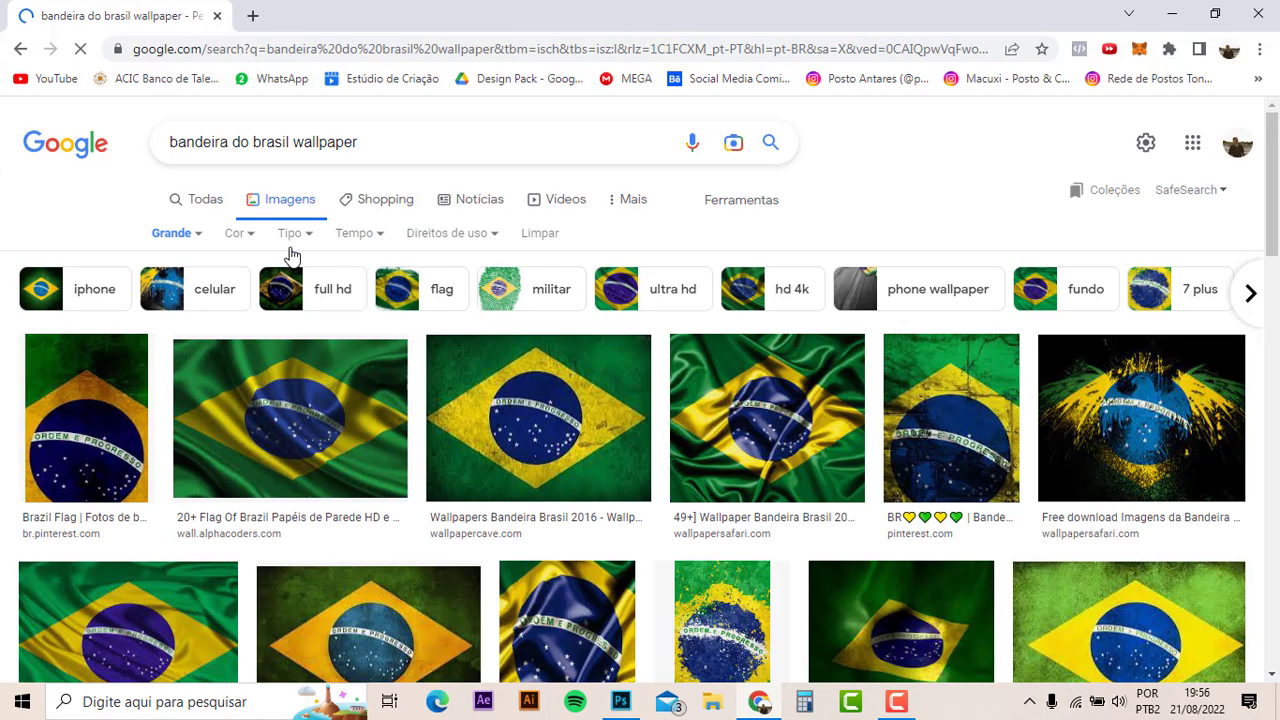
scroll(463, 317, "down", 1)
- Save the grungy Wallpaper Cave flag as wc1723370.jpg and return to Photoshop
left_click(560, 314)
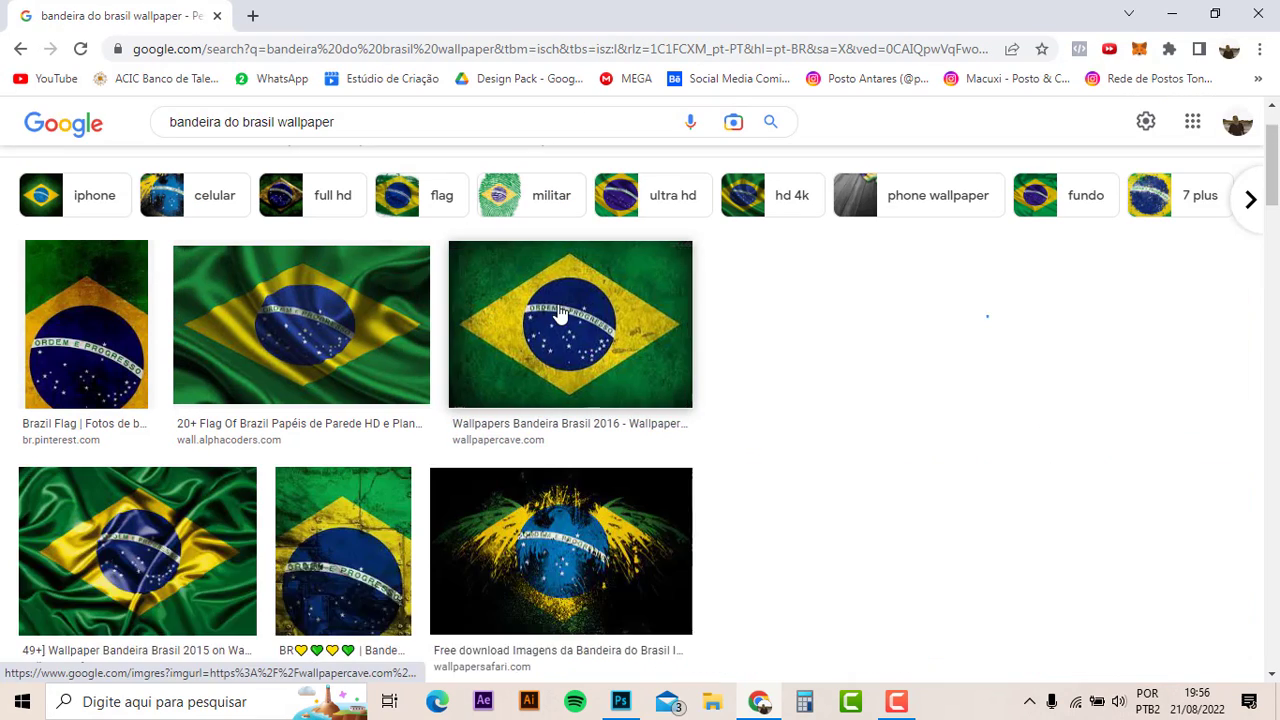
right_click(928, 325)
mouse_move(980, 320)
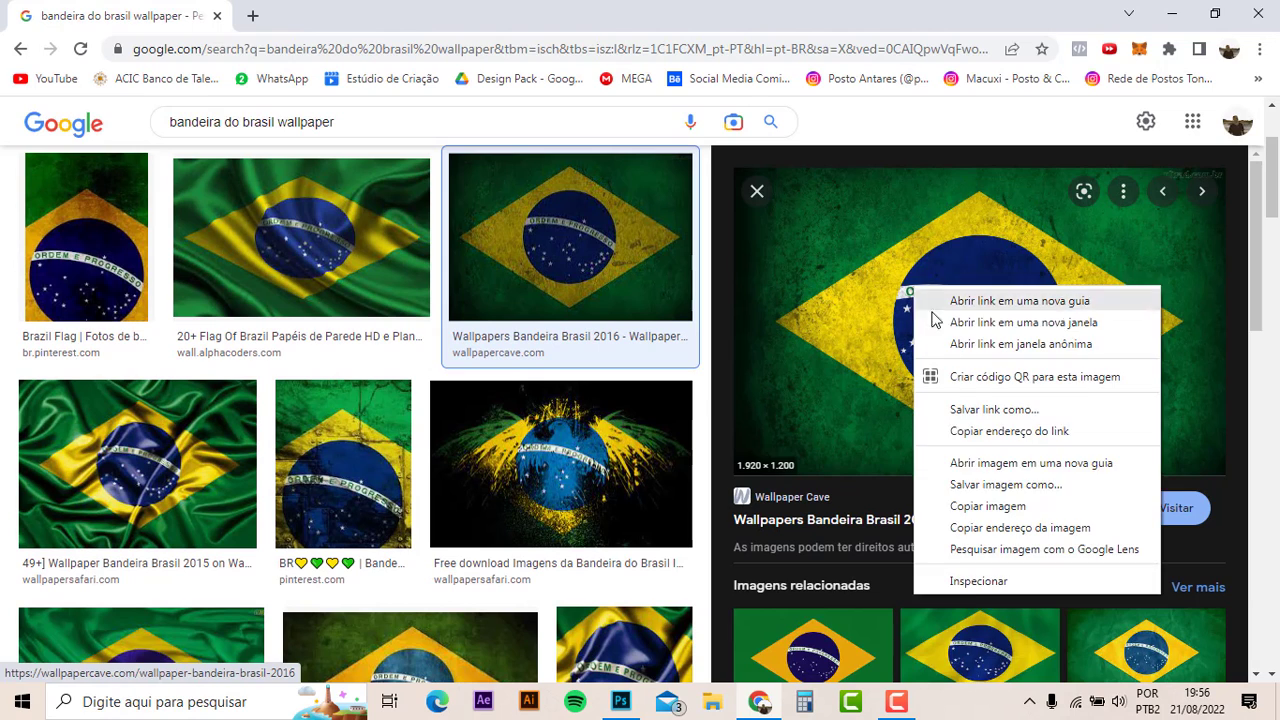
left_click(983, 487)
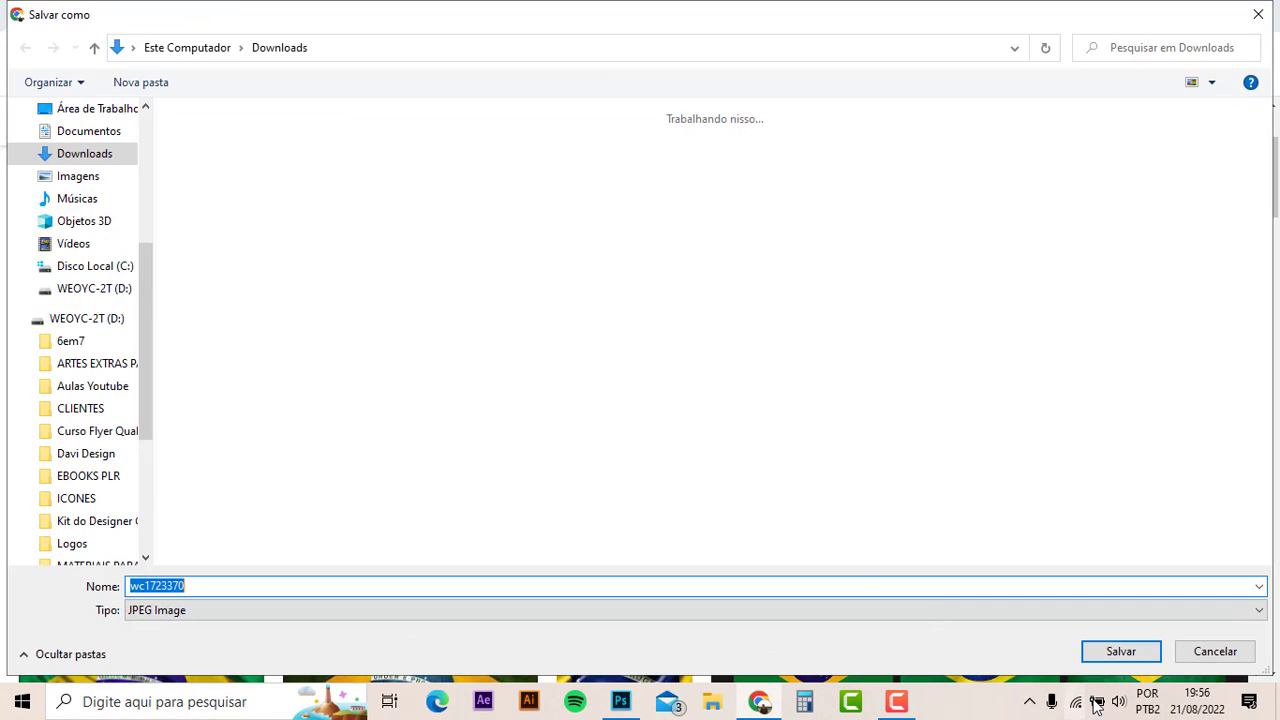
left_click(1112, 651)
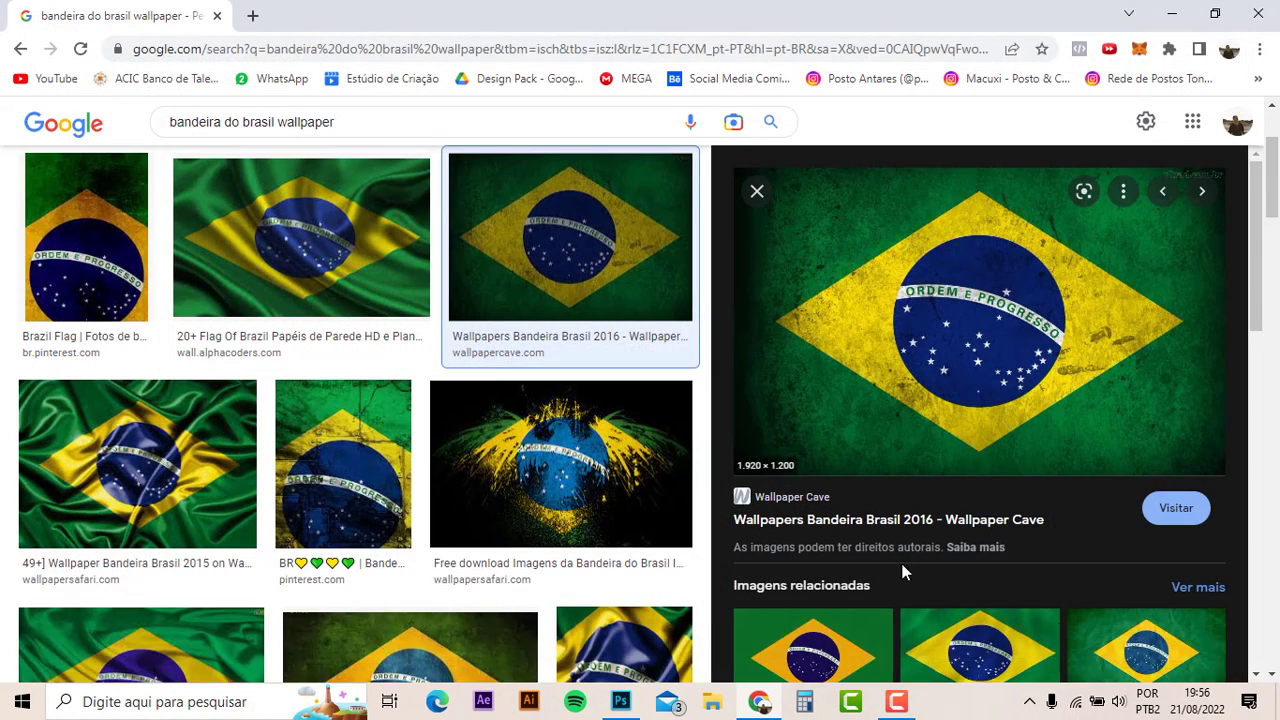
left_click(621, 700)
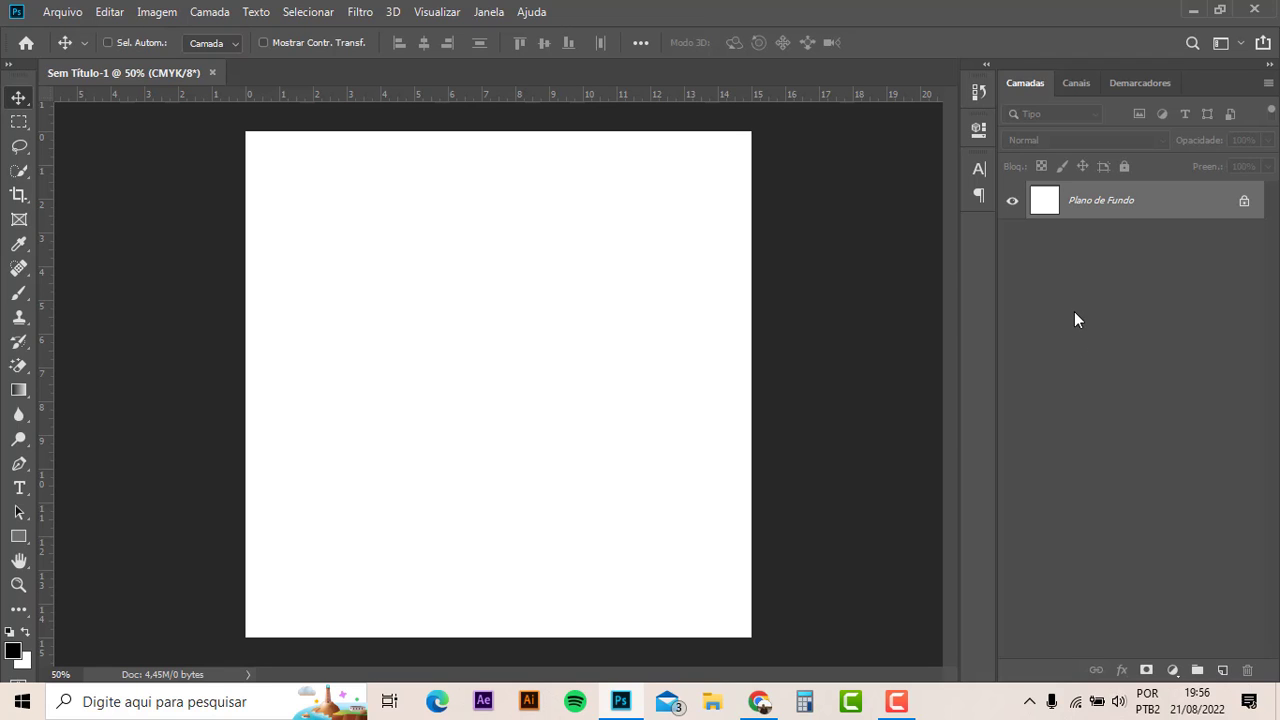
- Place brazil.svg from Downloads as an embedded layer
left_click(62, 12)
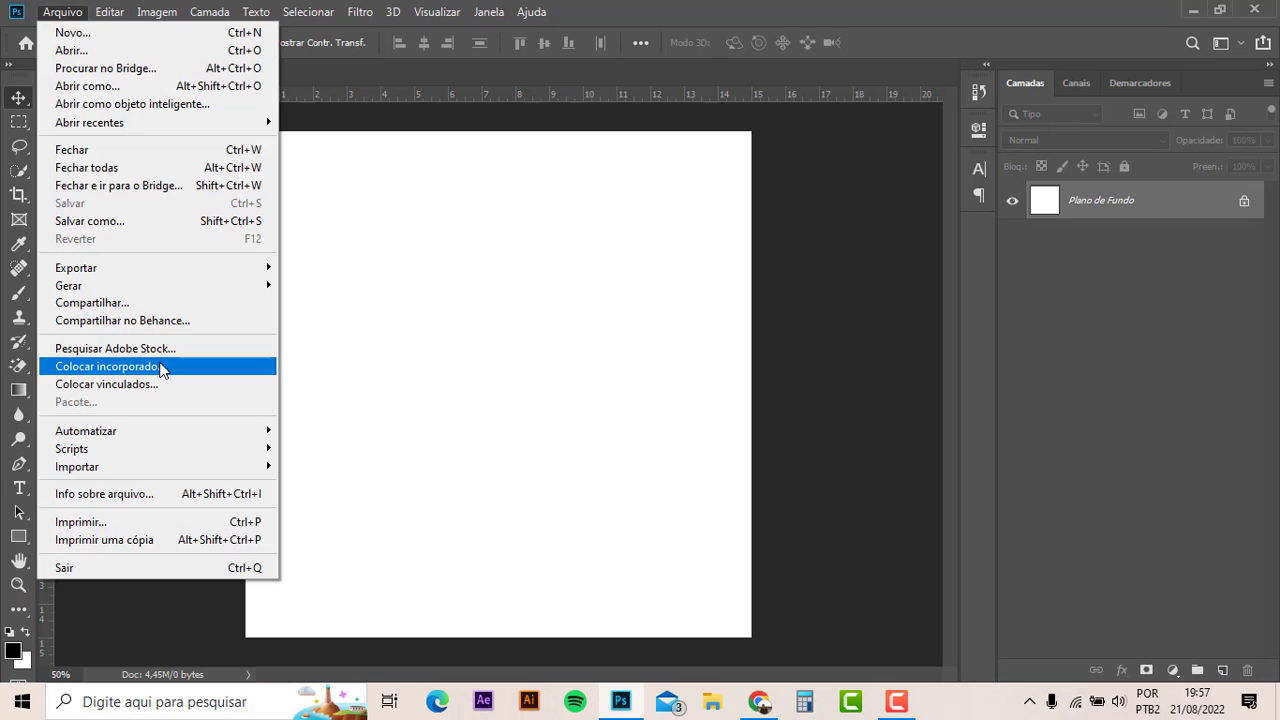
left_click(160, 368)
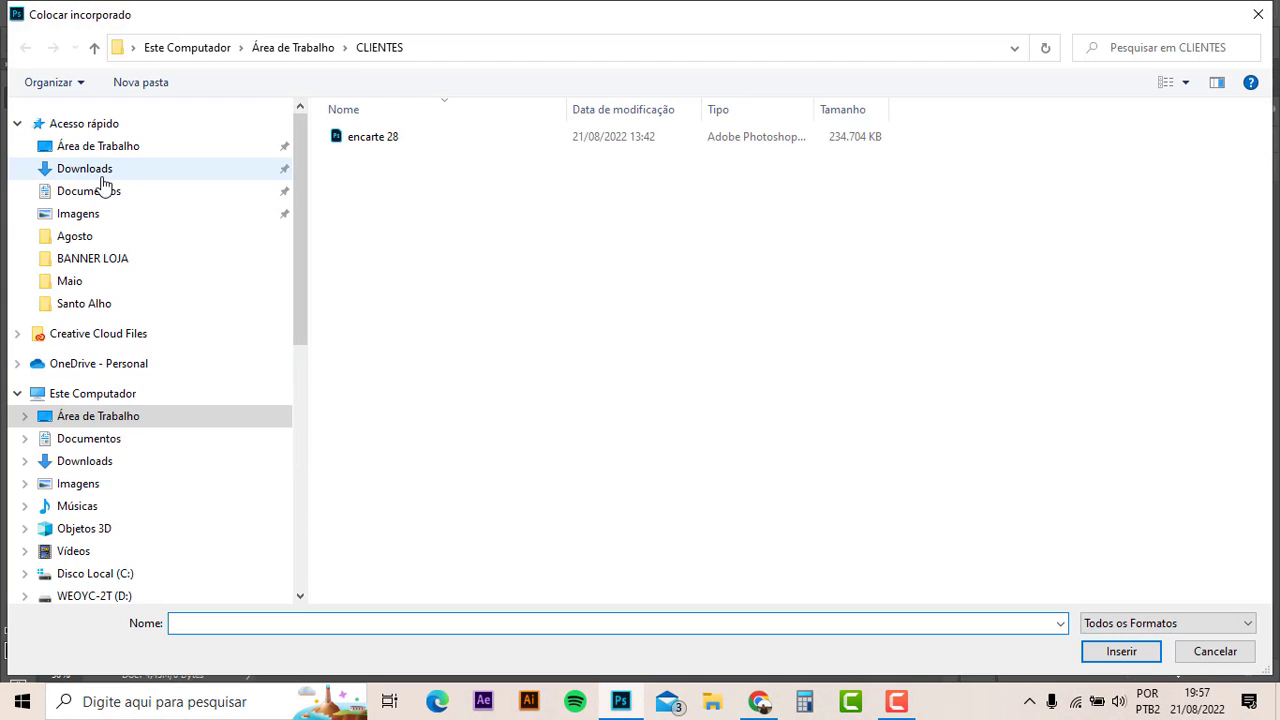
left_click(101, 177)
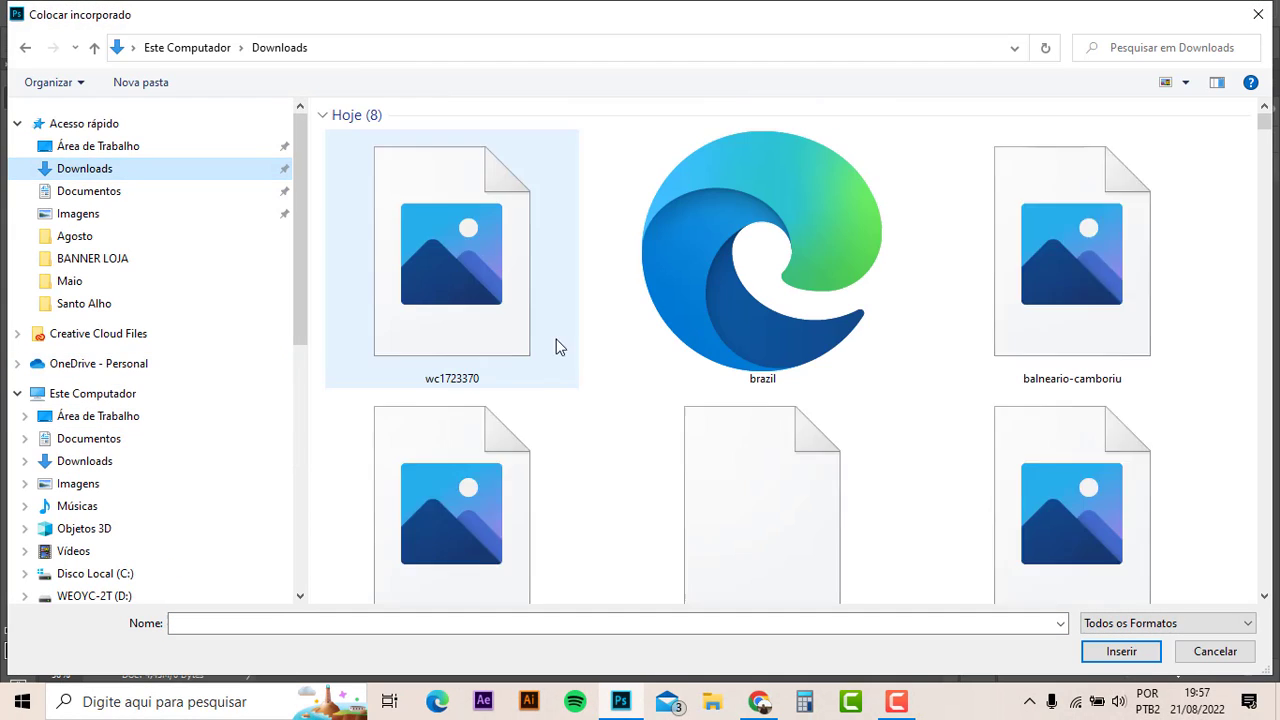
scroll(680, 320, "down", 1)
scroll(725, 345, "up", 1)
double_click(761, 309)
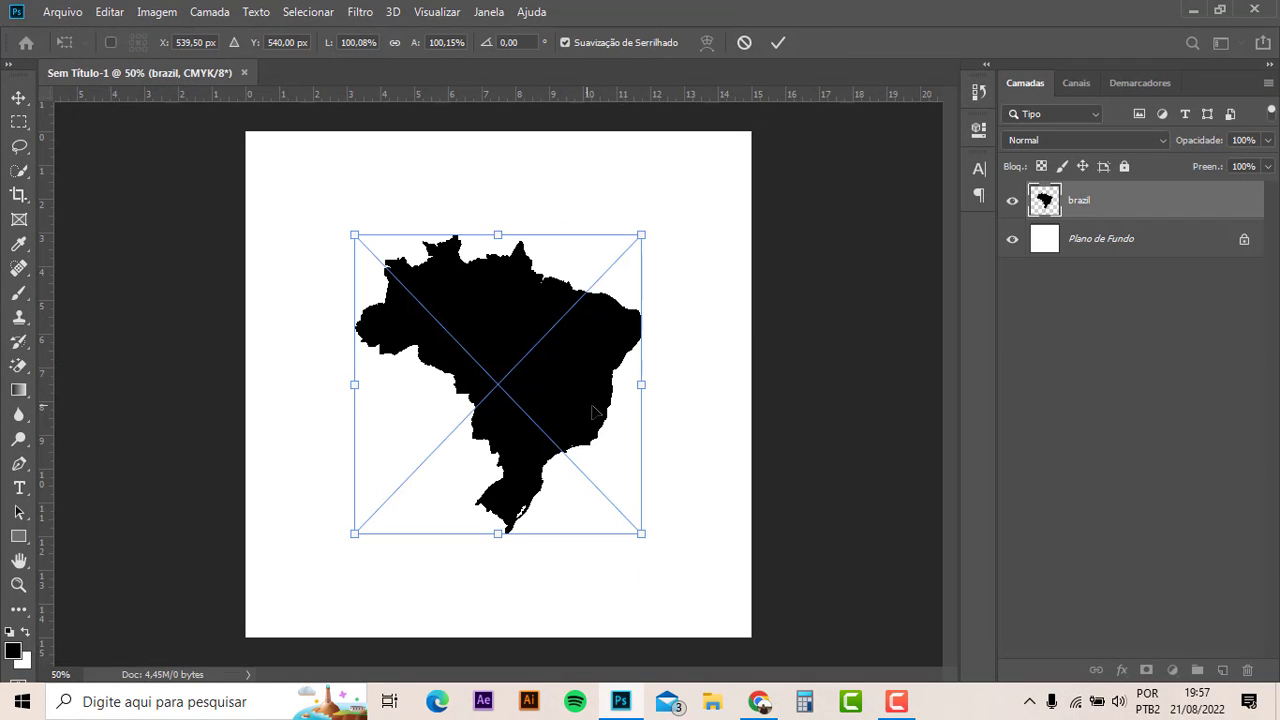
- Scale up the Brazil map, commit it, and nudge it right of centre
left_click_drag(643, 237, 686, 196)
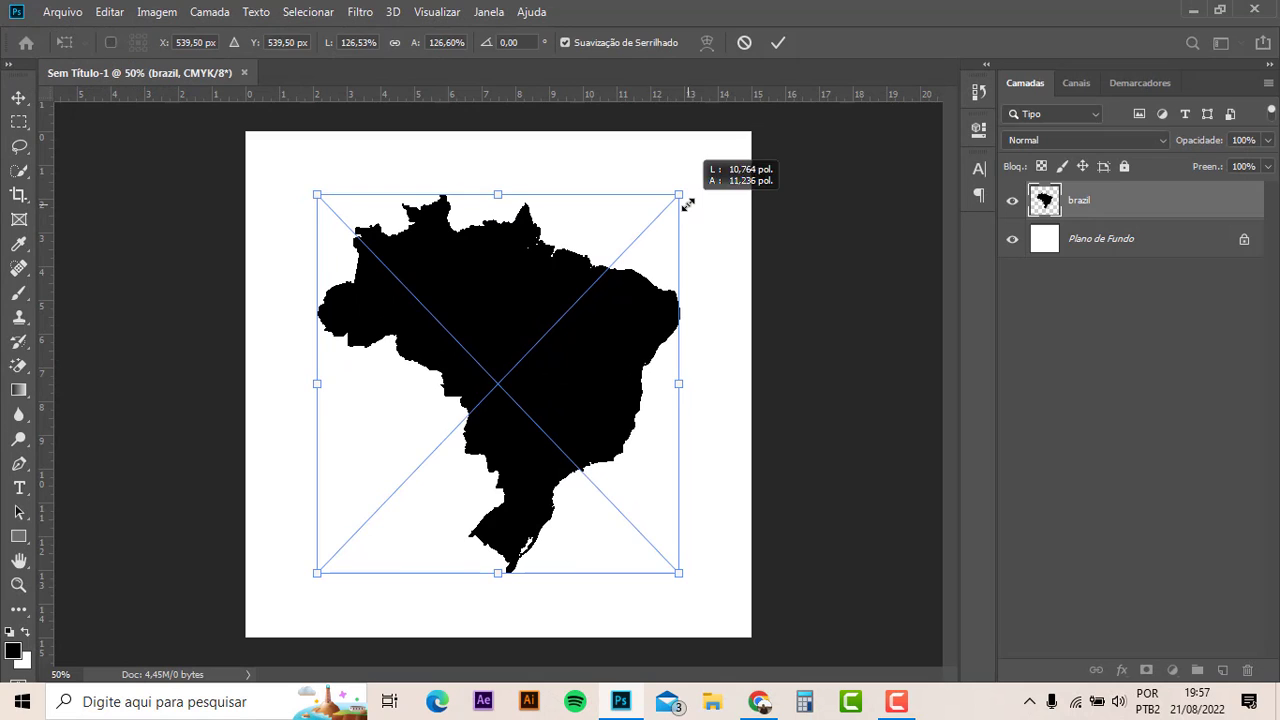
left_click_drag(622, 303, 674, 294)
left_click_drag(374, 186, 403, 217)
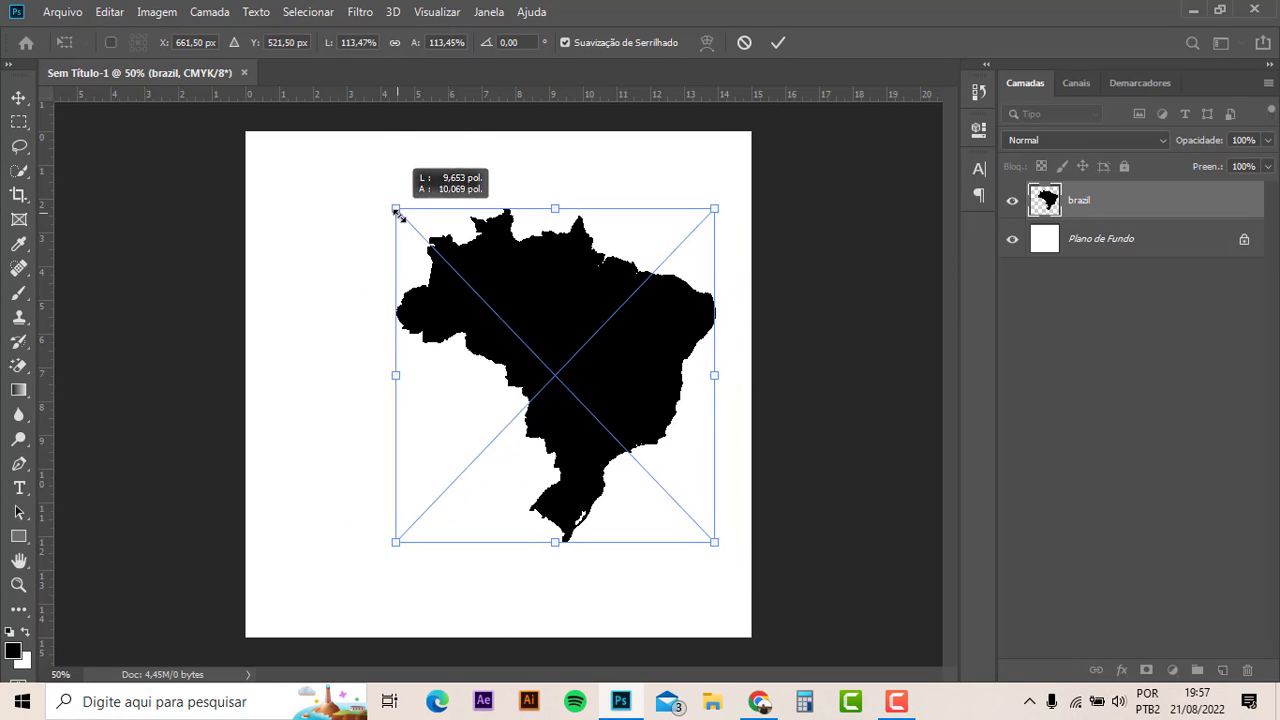
key("Return")
left_click_drag(602, 398, 617, 398)
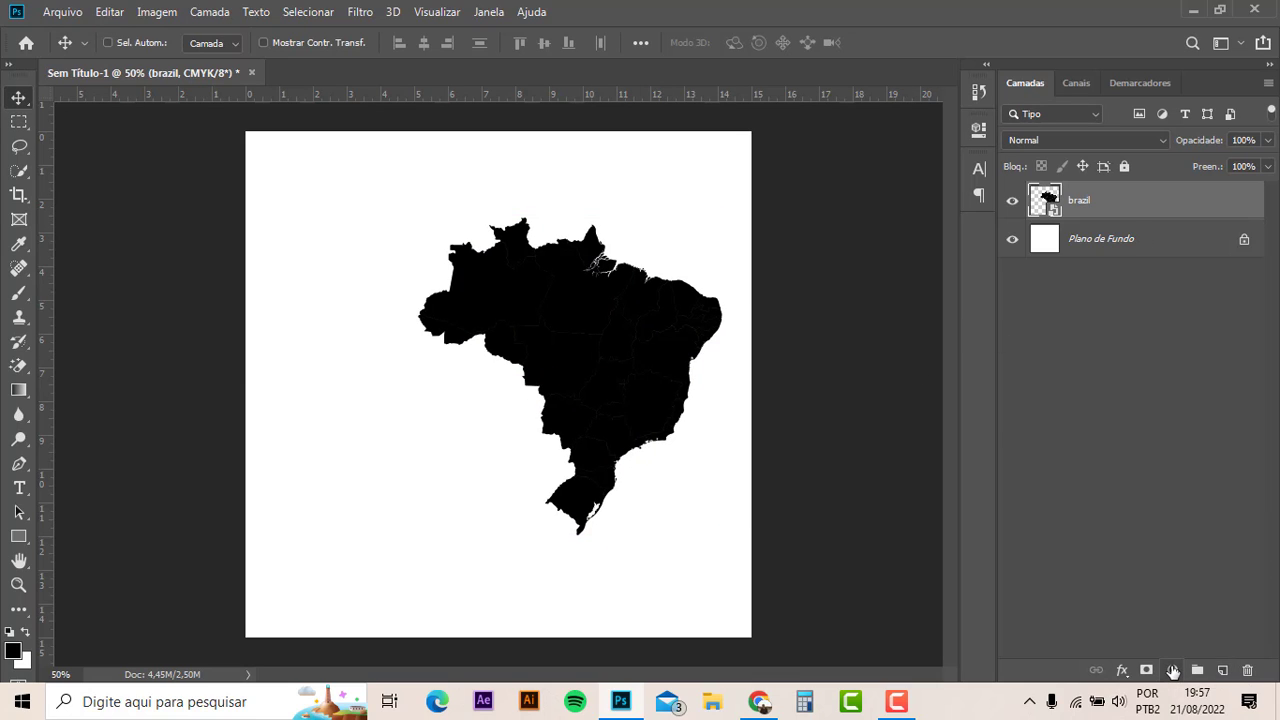
- Add a bright green (09df09) solid-colour fill layer above the Plano de Fundo layer
left_click(1173, 670)
left_click(1062, 366)
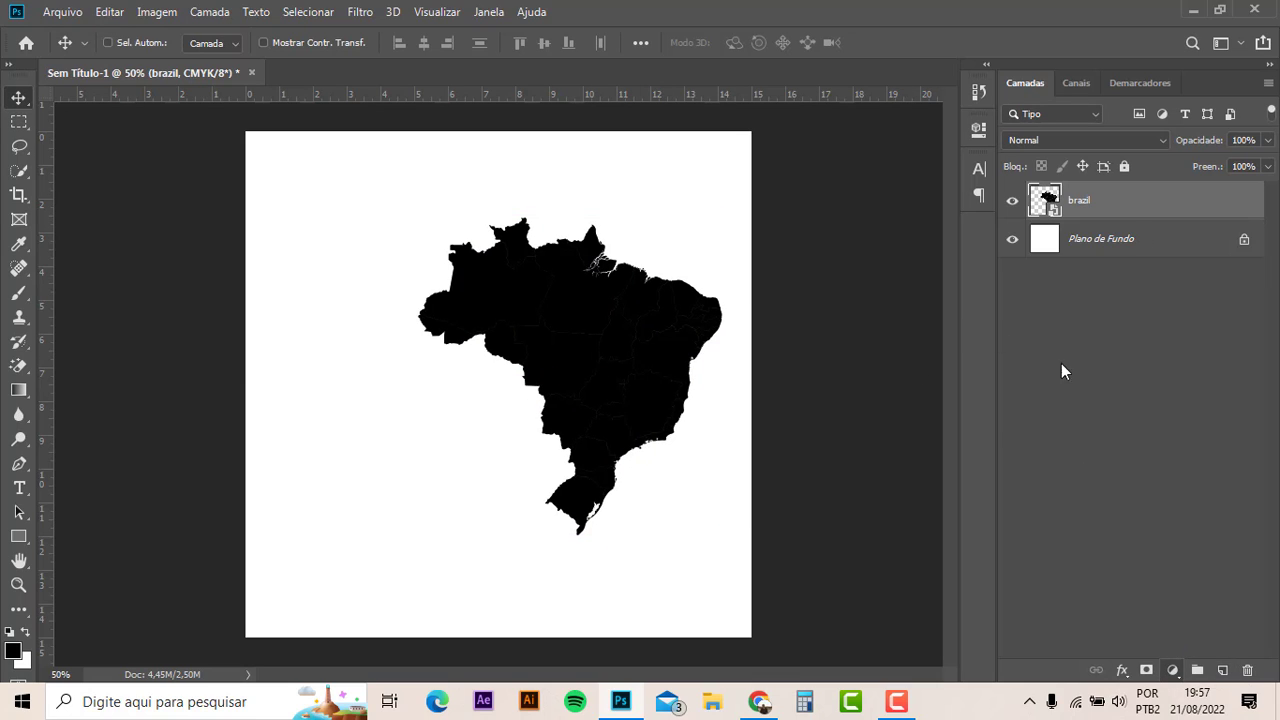
left_click(1125, 244)
left_click(1173, 670)
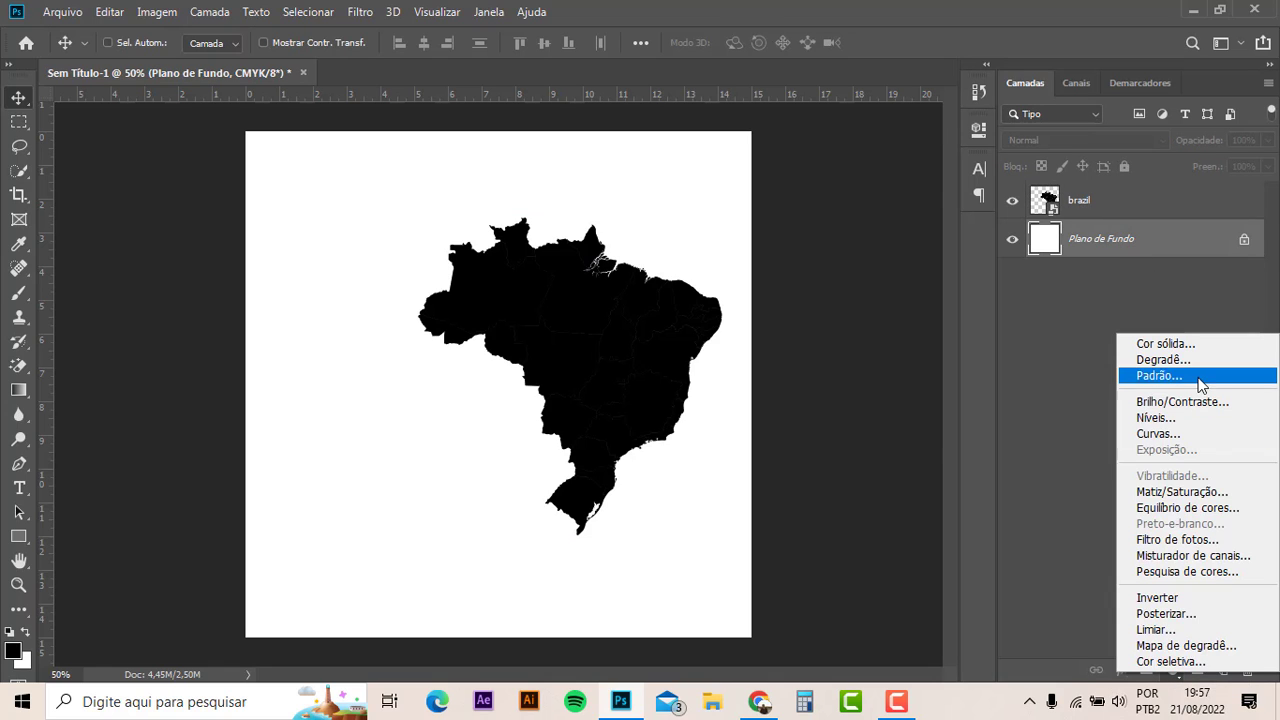
left_click(1184, 345)
left_click_drag(1025, 520, 1025, 478)
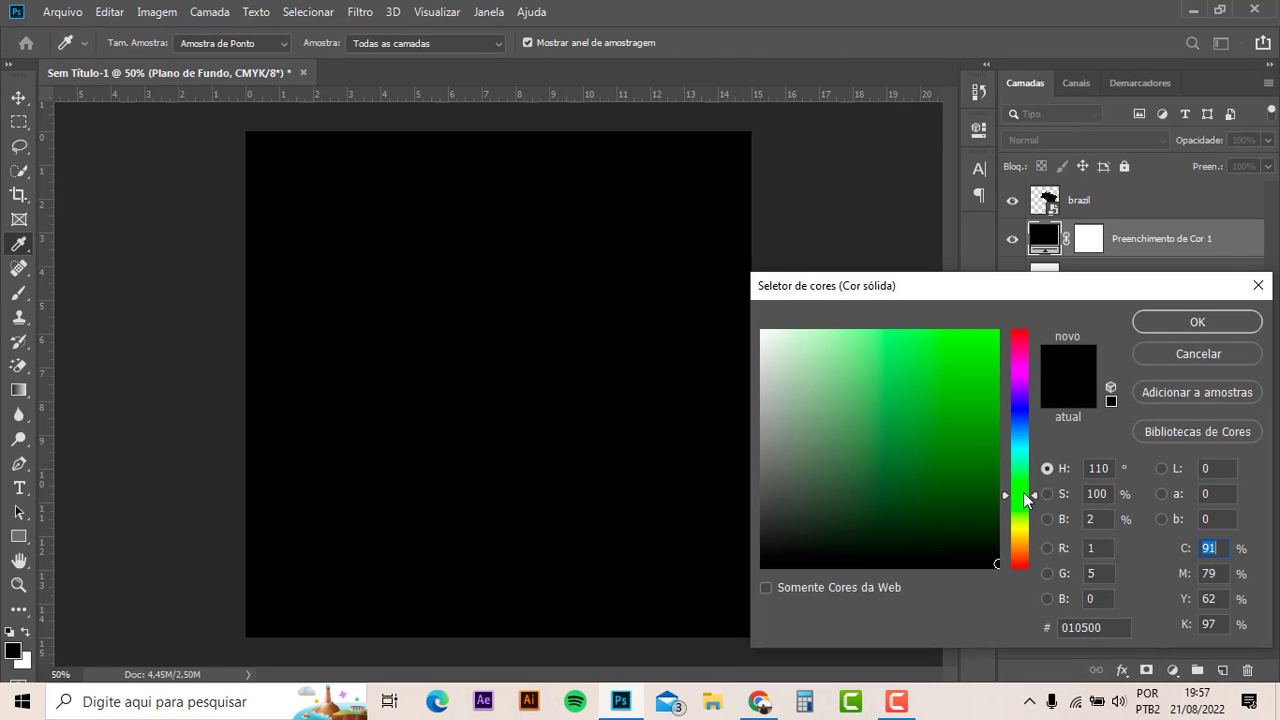
mouse_move(929, 420)
left_mouse_down()
mouse_move(931, 353)
mouse_move(991, 355)
left_mouse_up()
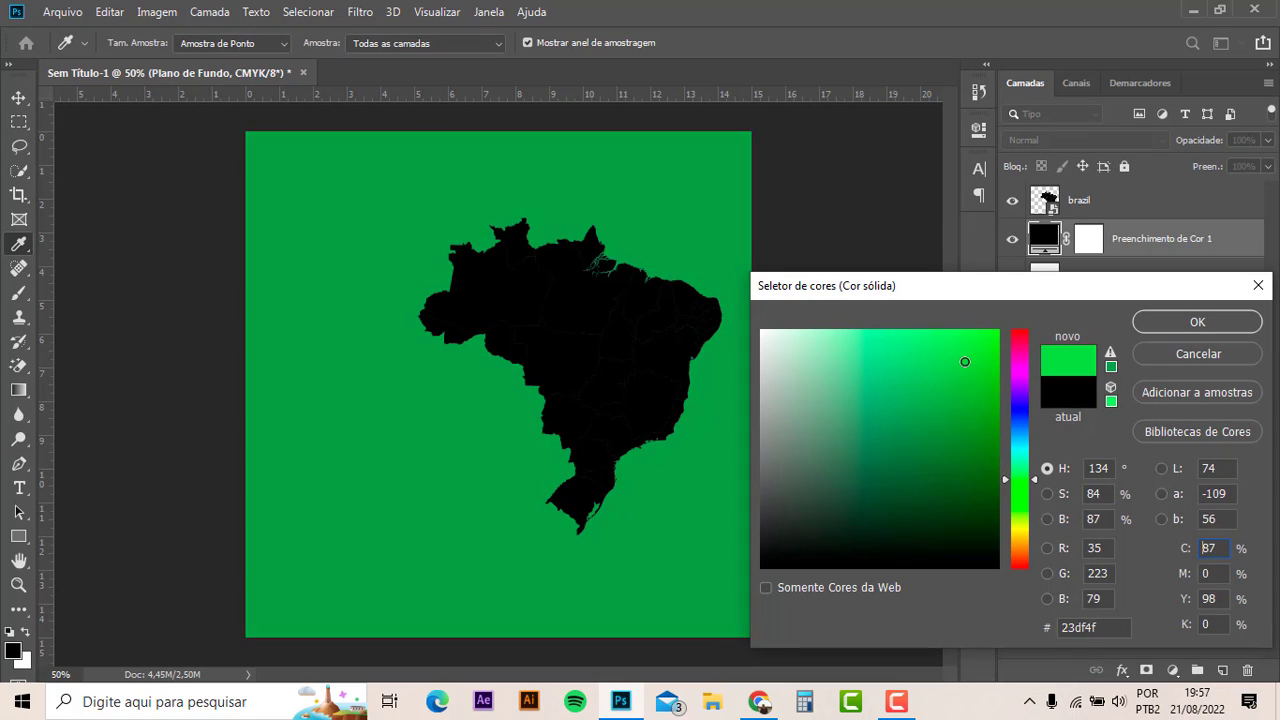
left_click(1022, 488)
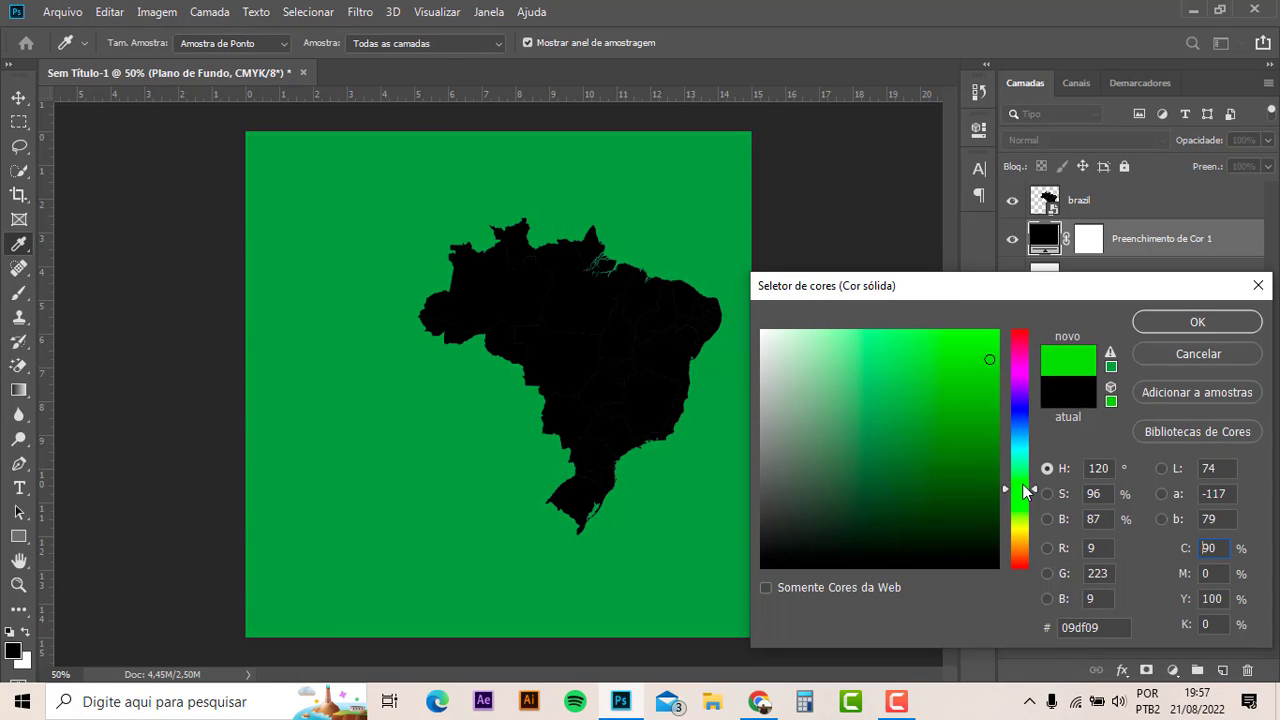
left_click(1198, 324)
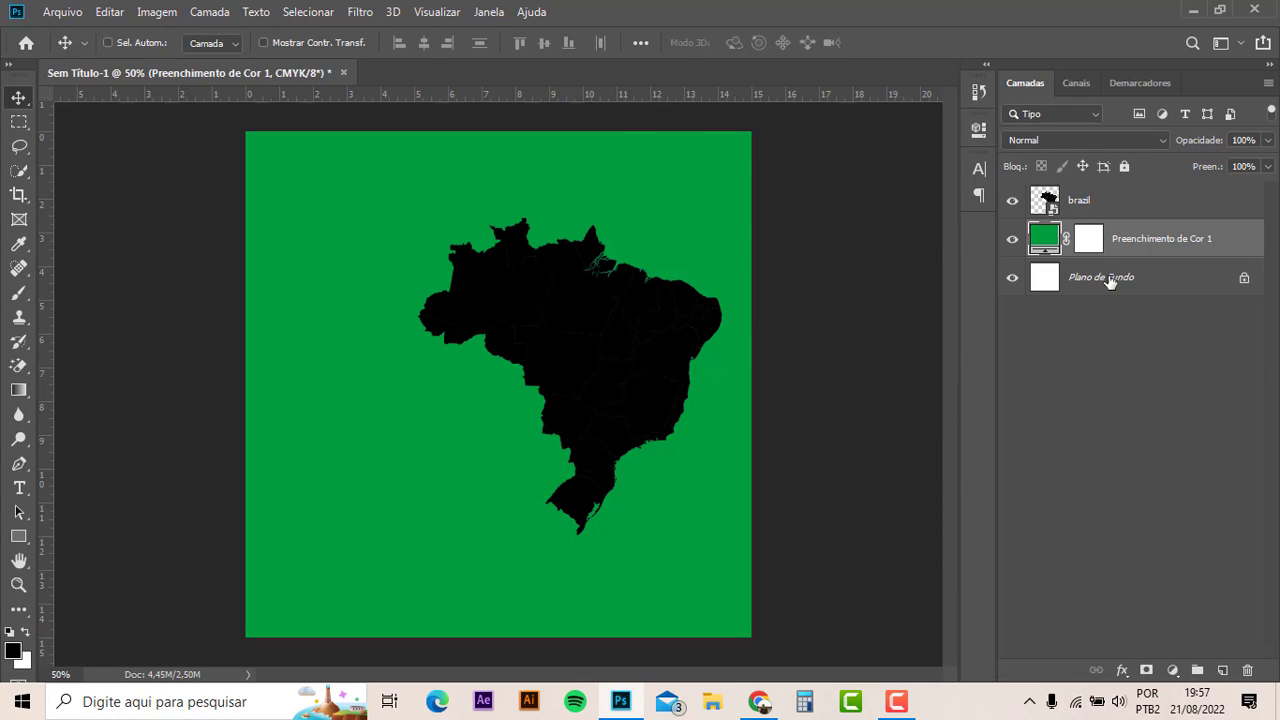
- Rasterize the brazil layer and give it a white Sobreposição de Cor effect
left_click(1115, 204)
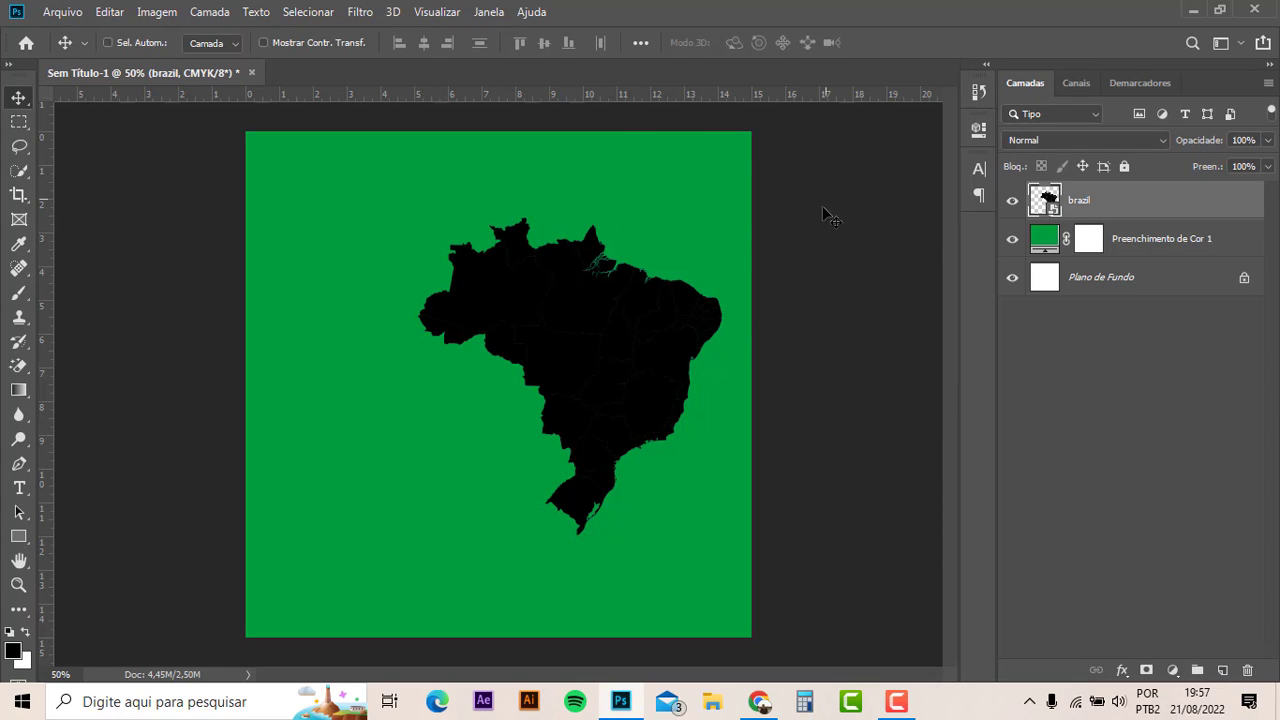
left_click(1048, 200, "ctrl")
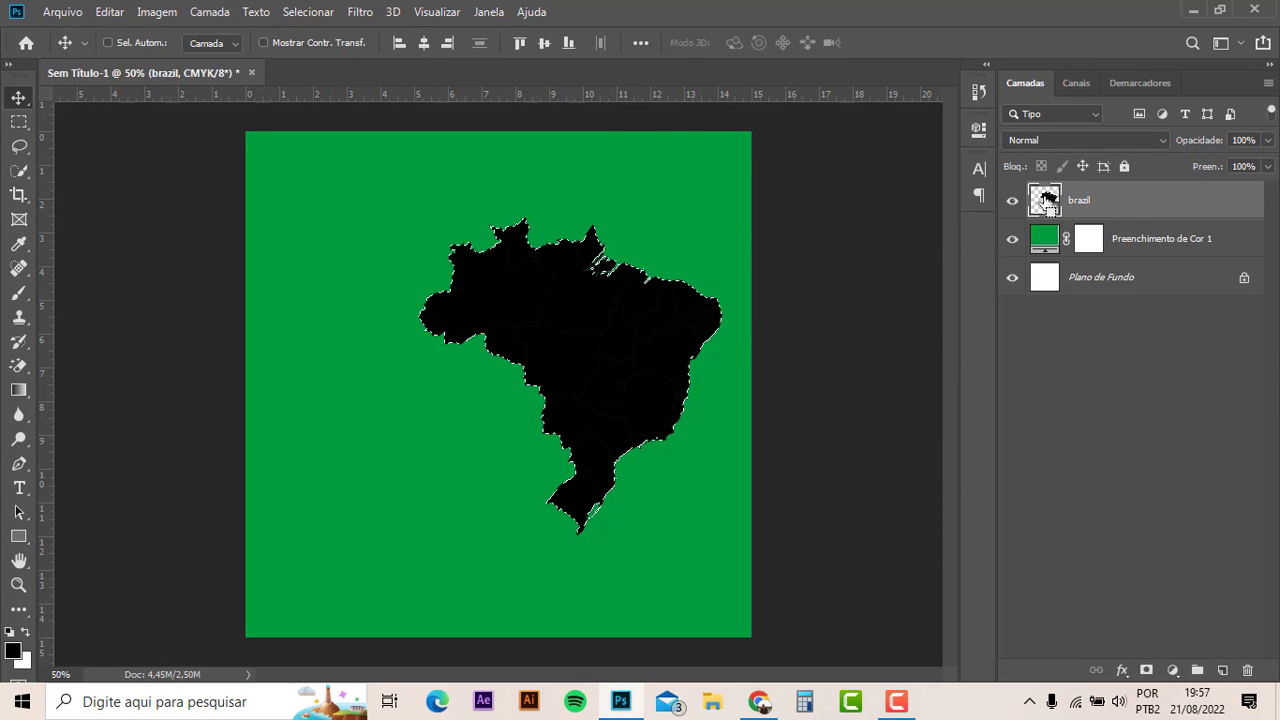
right_click(1138, 207)
left_click(981, 333)
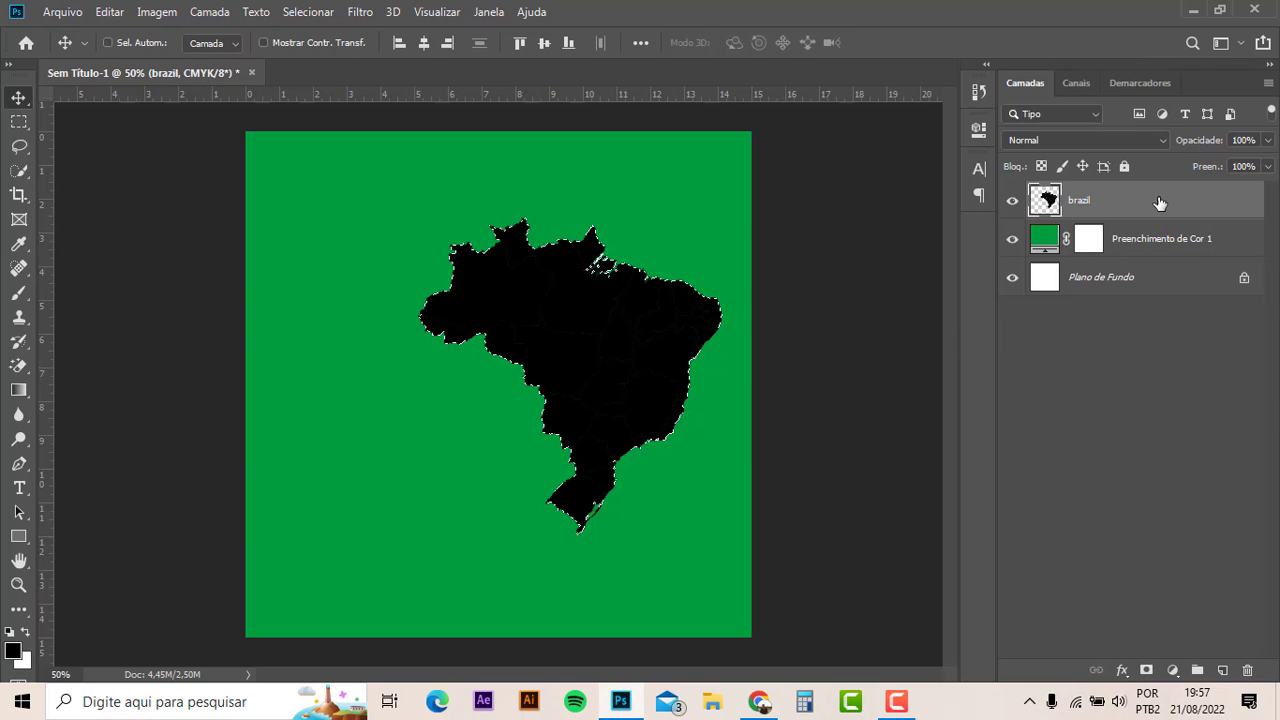
double_click(1159, 203)
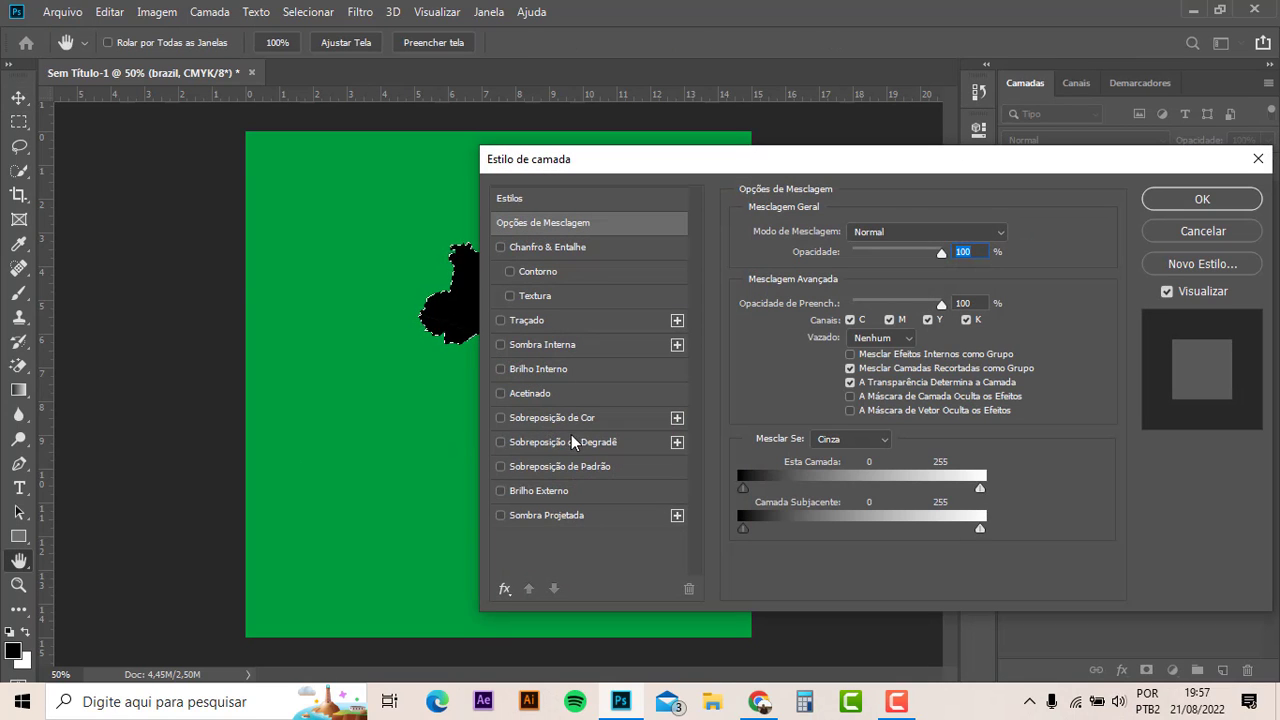
left_click(576, 417)
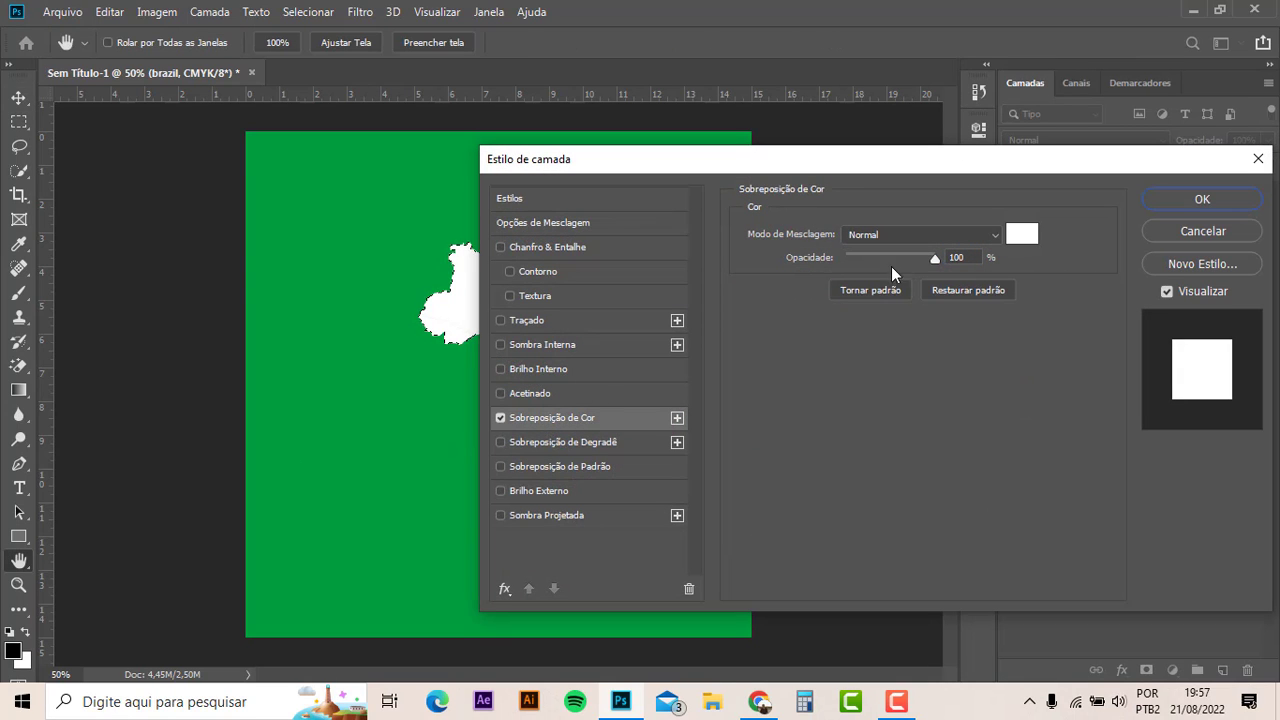
left_click(1201, 199)
- Deselect, then scale the white map up to about 110%
key("ctrl+d")
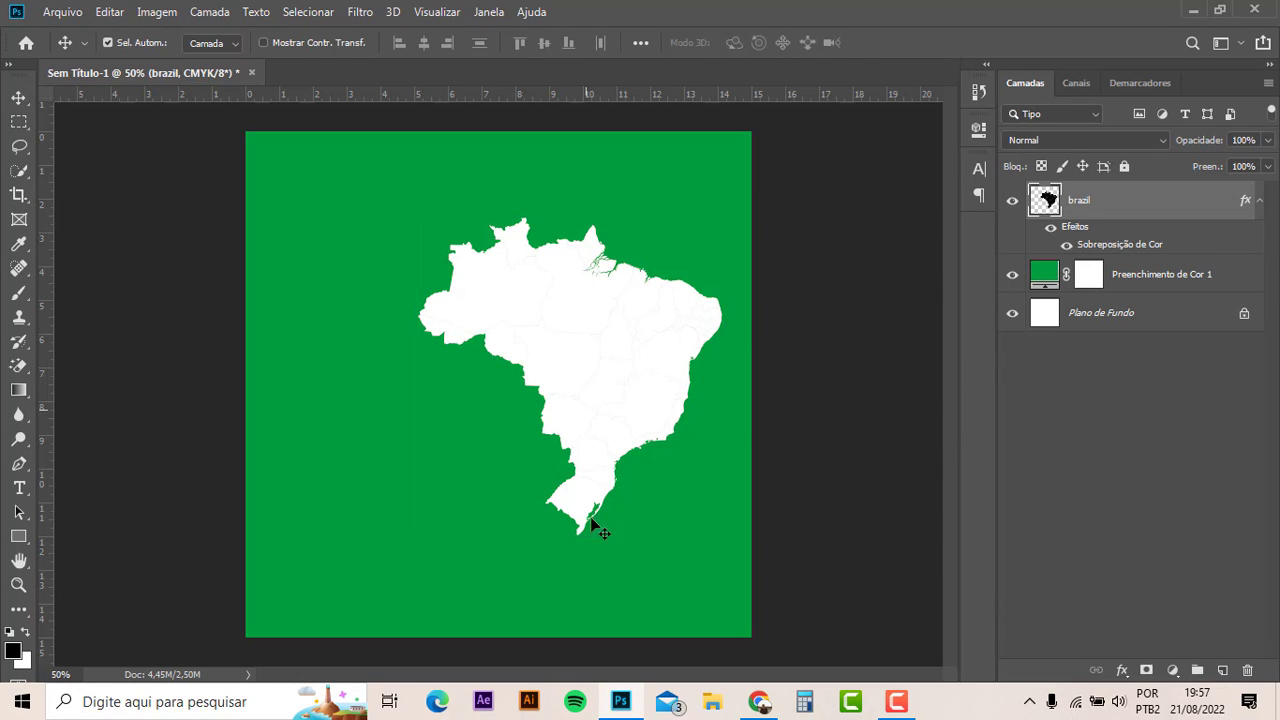
key("ctrl+t")
left_click_drag(417, 533, 394, 553)
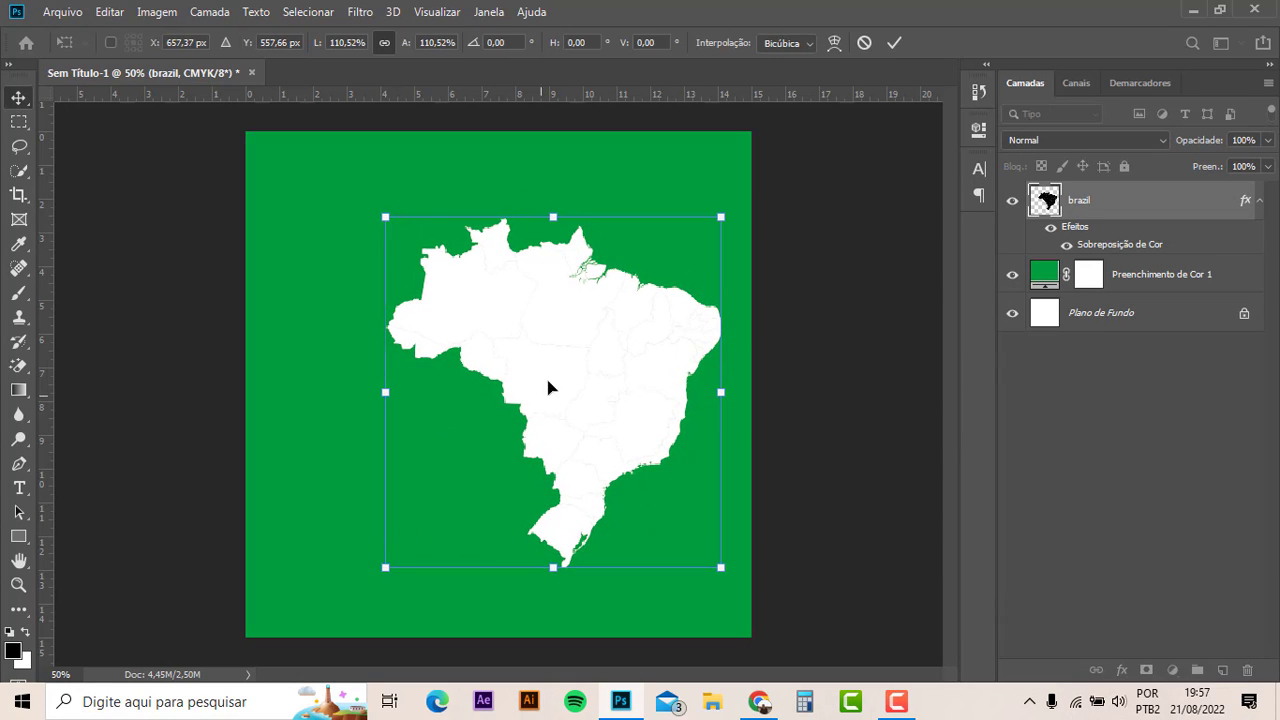
key("Return")
left_click(437, 11)
- Add a 4-column, 4-row guide layout with a 2 cm top margin, and nudge the map up
left_click(508, 541)
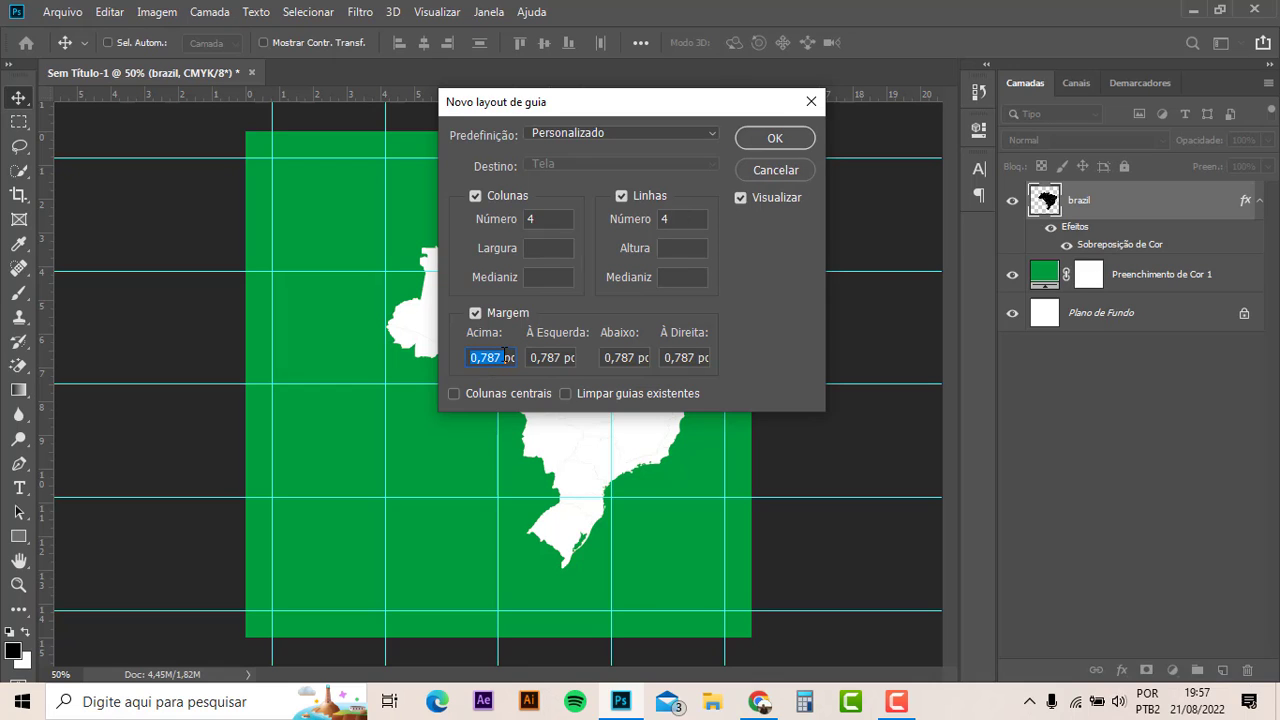
type("2cm")
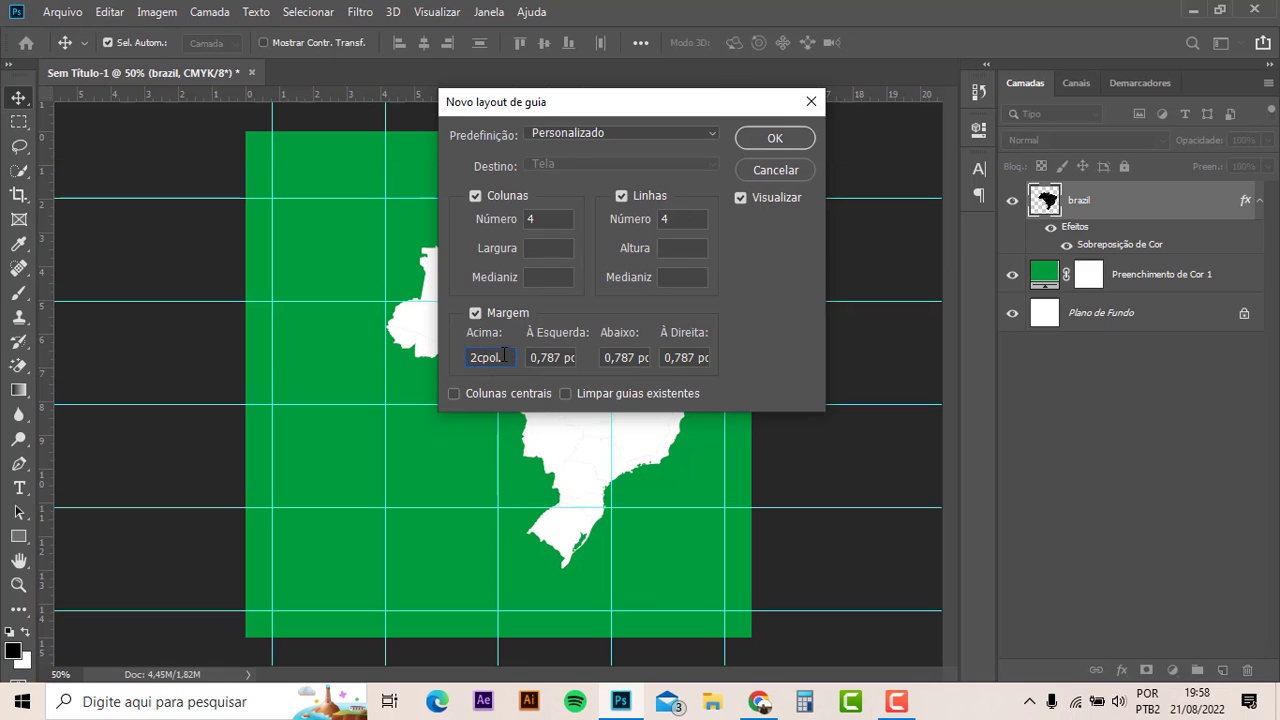
key("Return")
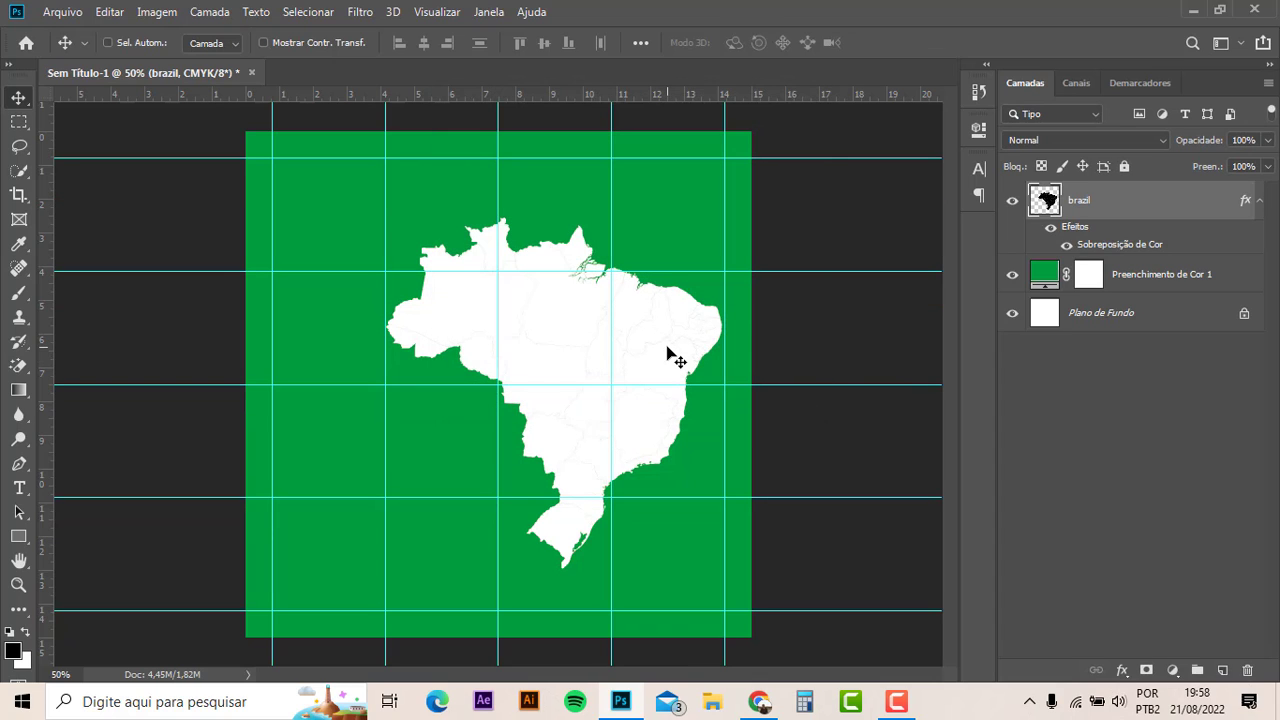
left_click_drag(671, 355, 675, 330)
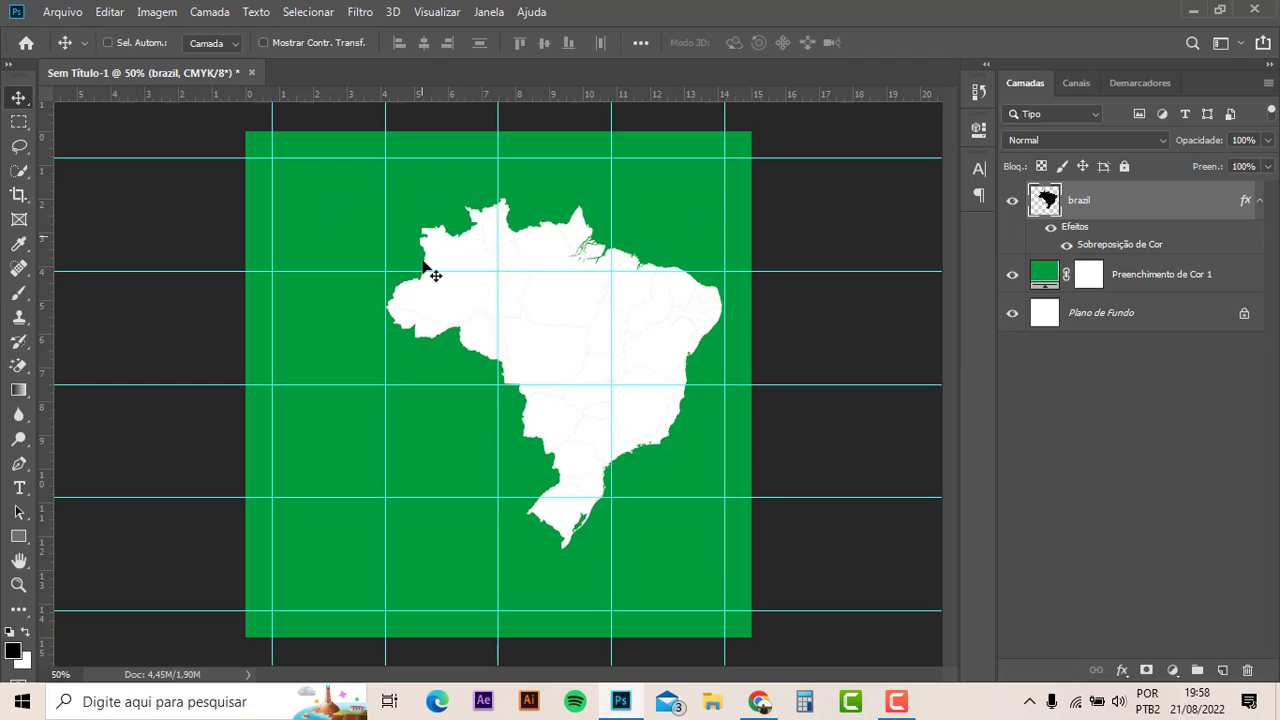
- Place the Brazilian flag image wc1723370 as an embedded layer
left_click(70, 13)
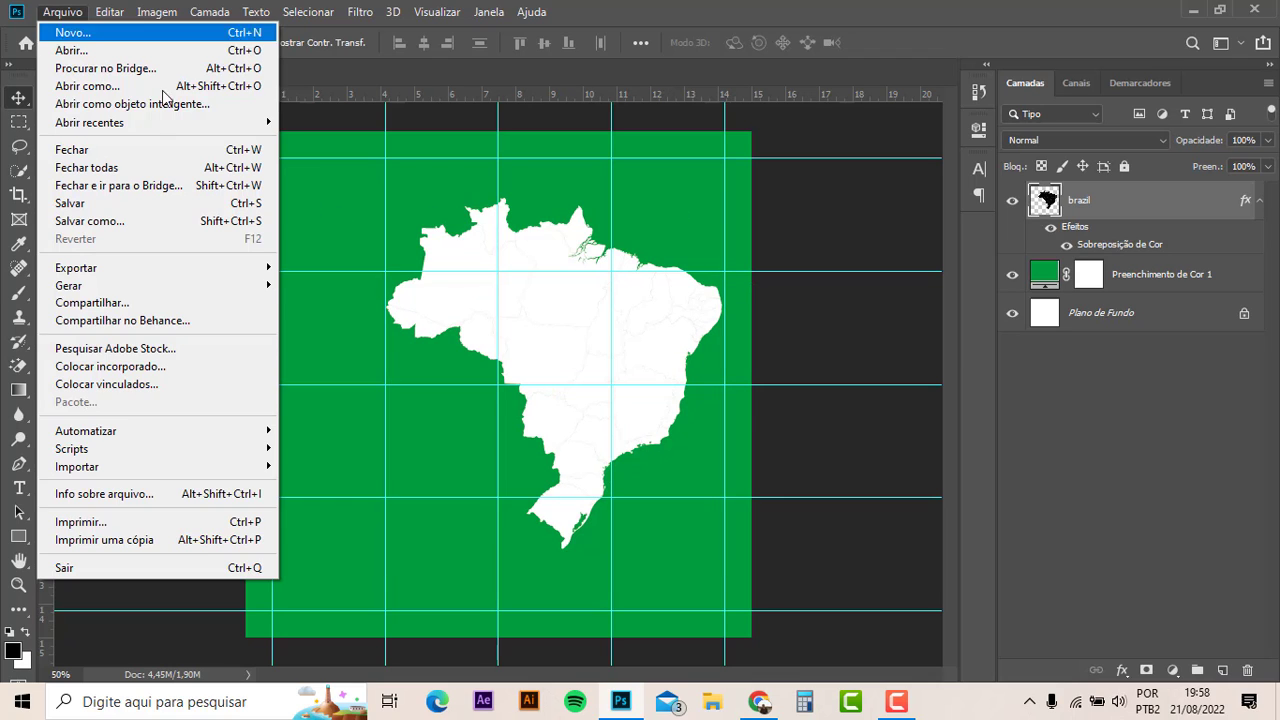
left_click(139, 370)
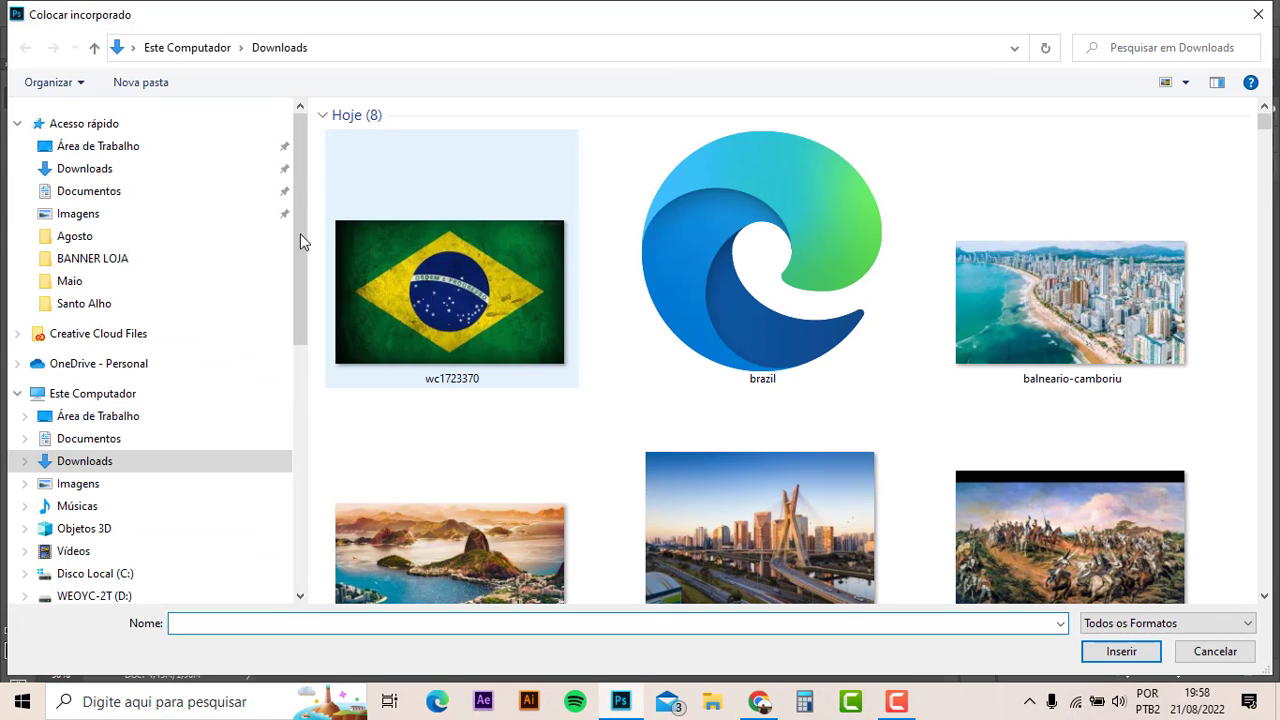
left_click(489, 283)
left_click(1121, 655)
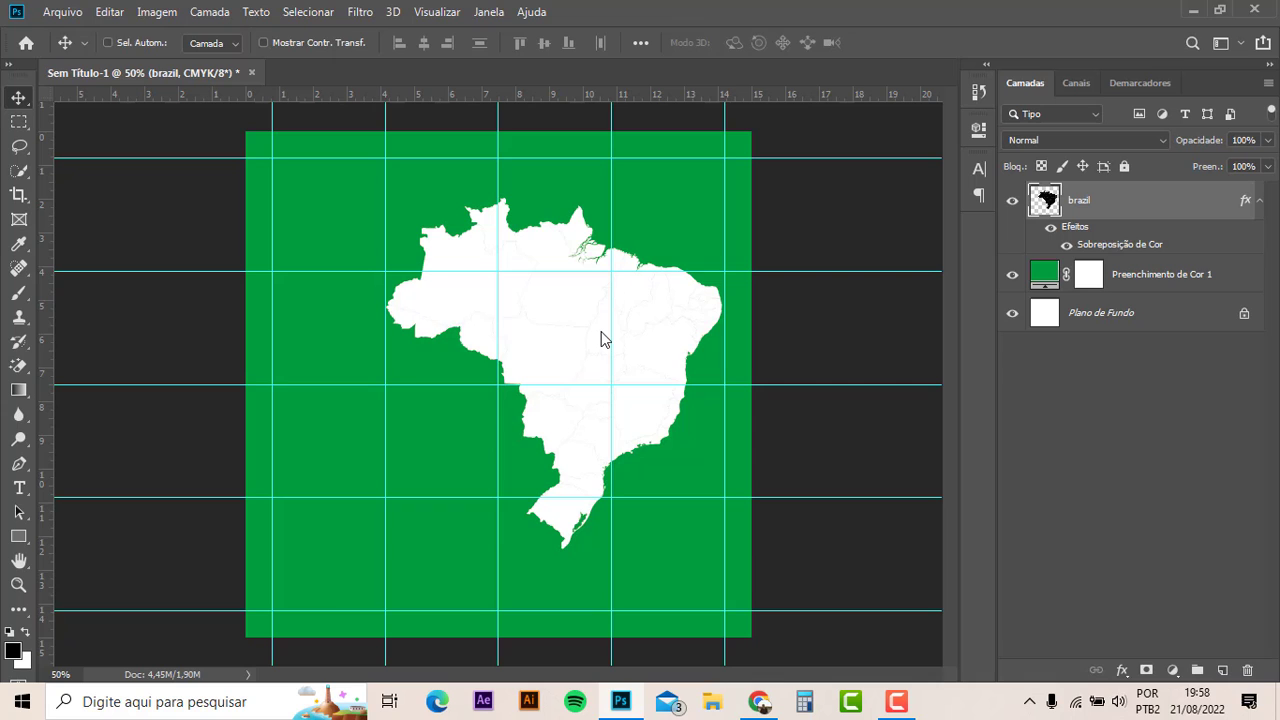
key("Return")
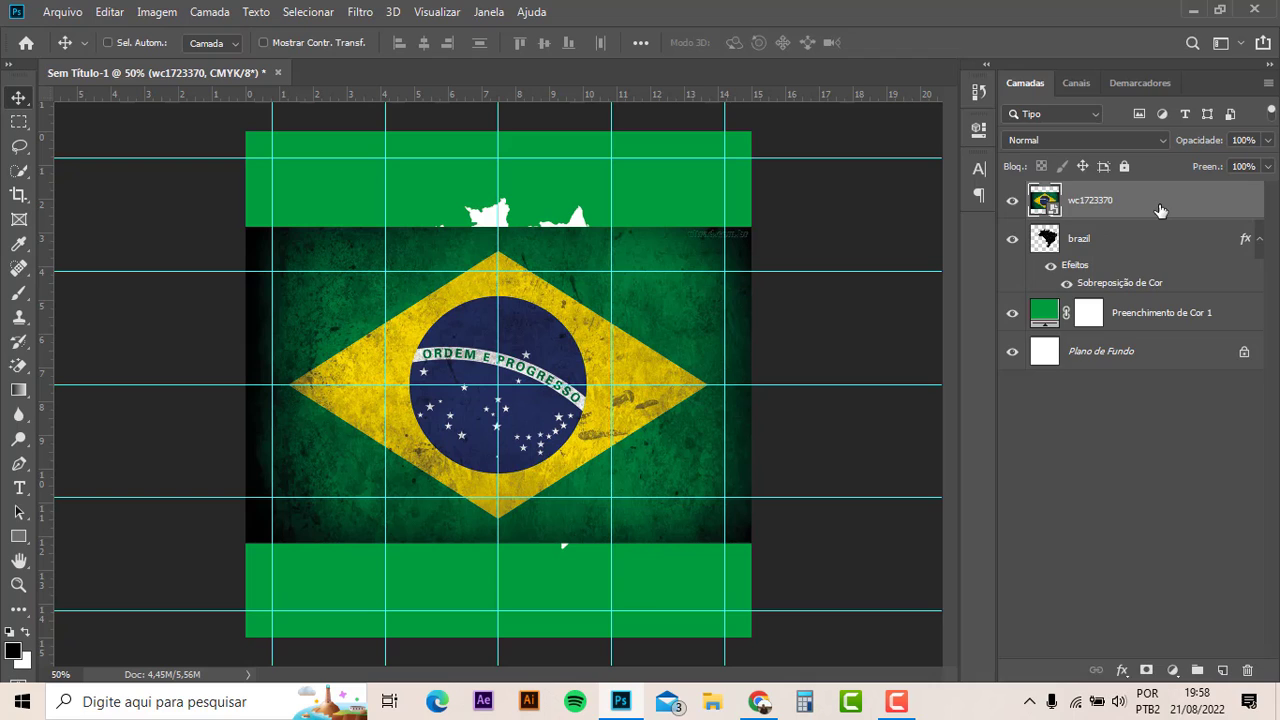
- Clip the wc1723370 flag layer to the brazil map layer with Criar máscara de corte
right_click(1158, 212)
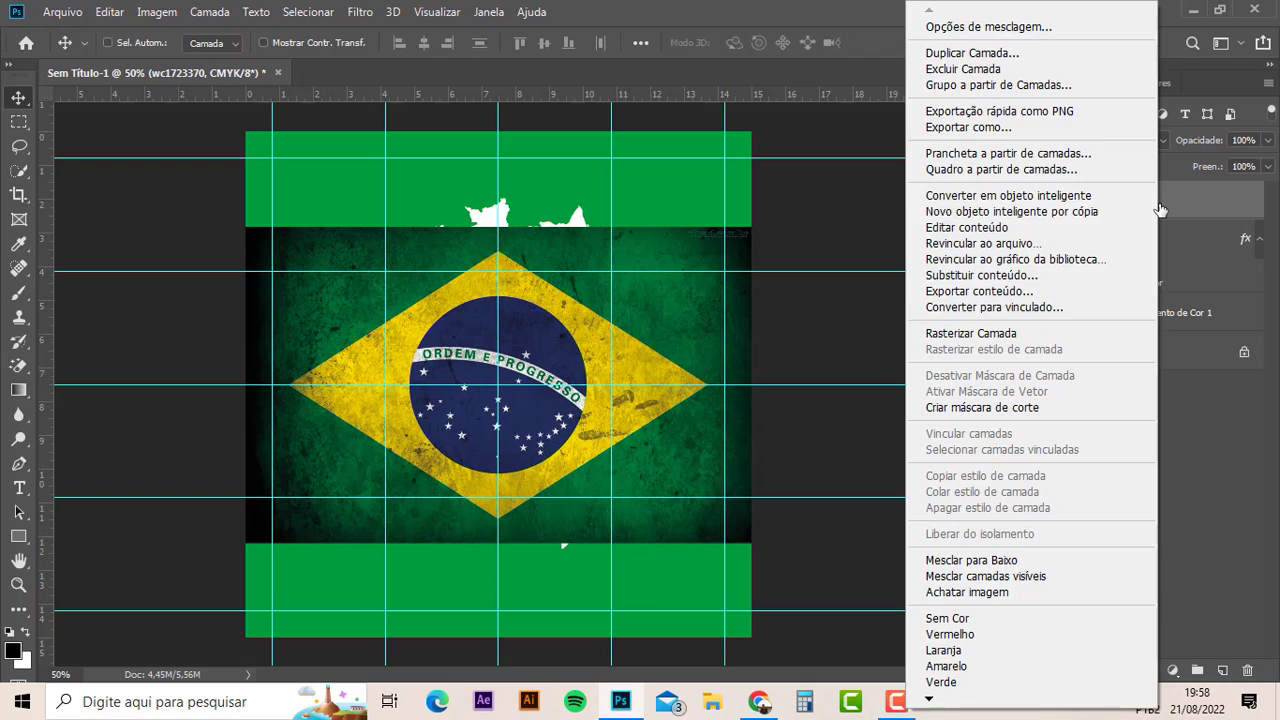
left_click(995, 407)
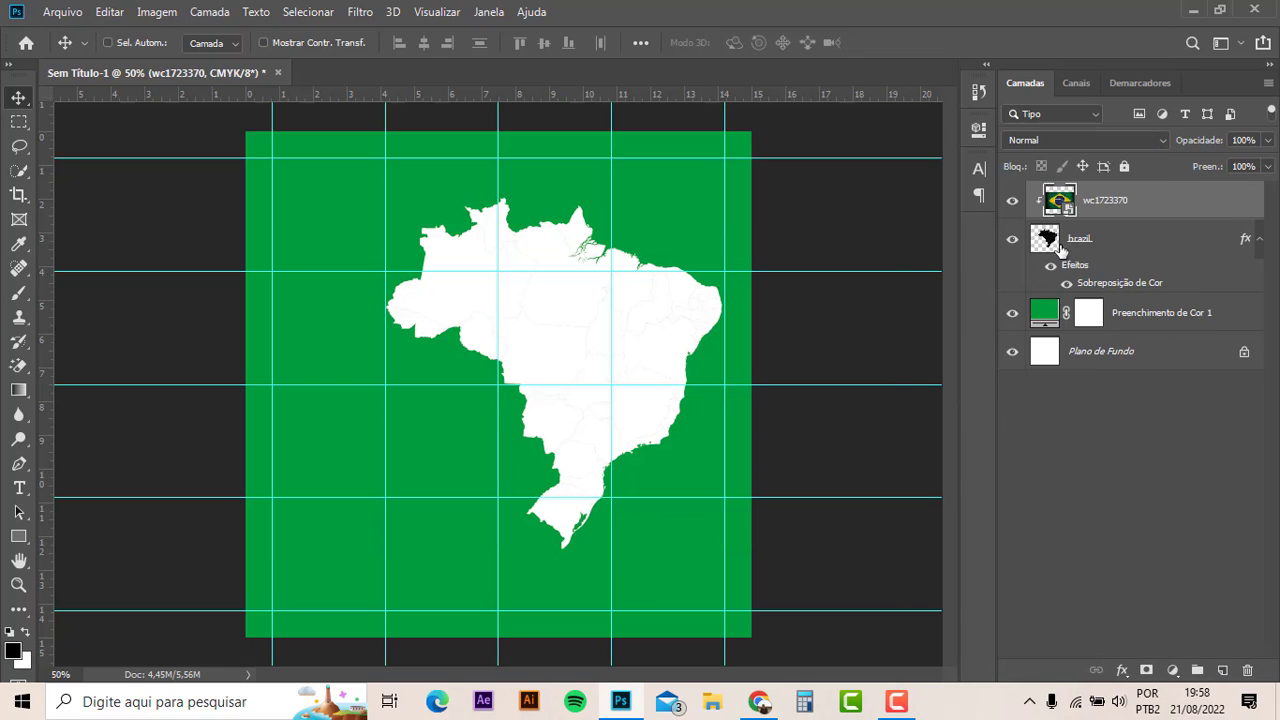
left_click(1064, 262)
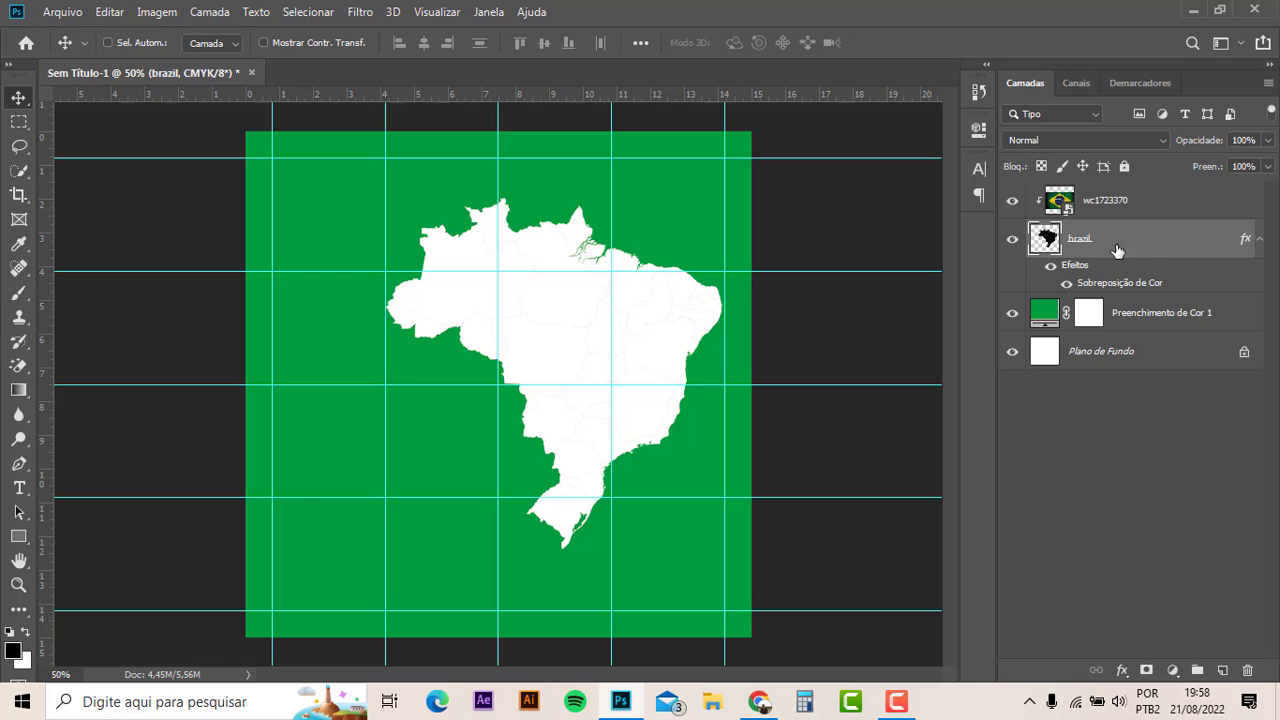
- Convert the brazil layer into a smart object and shift the map slightly
right_click(1137, 242)
left_click(1179, 246)
right_click(1174, 251)
left_click(1008, 264)
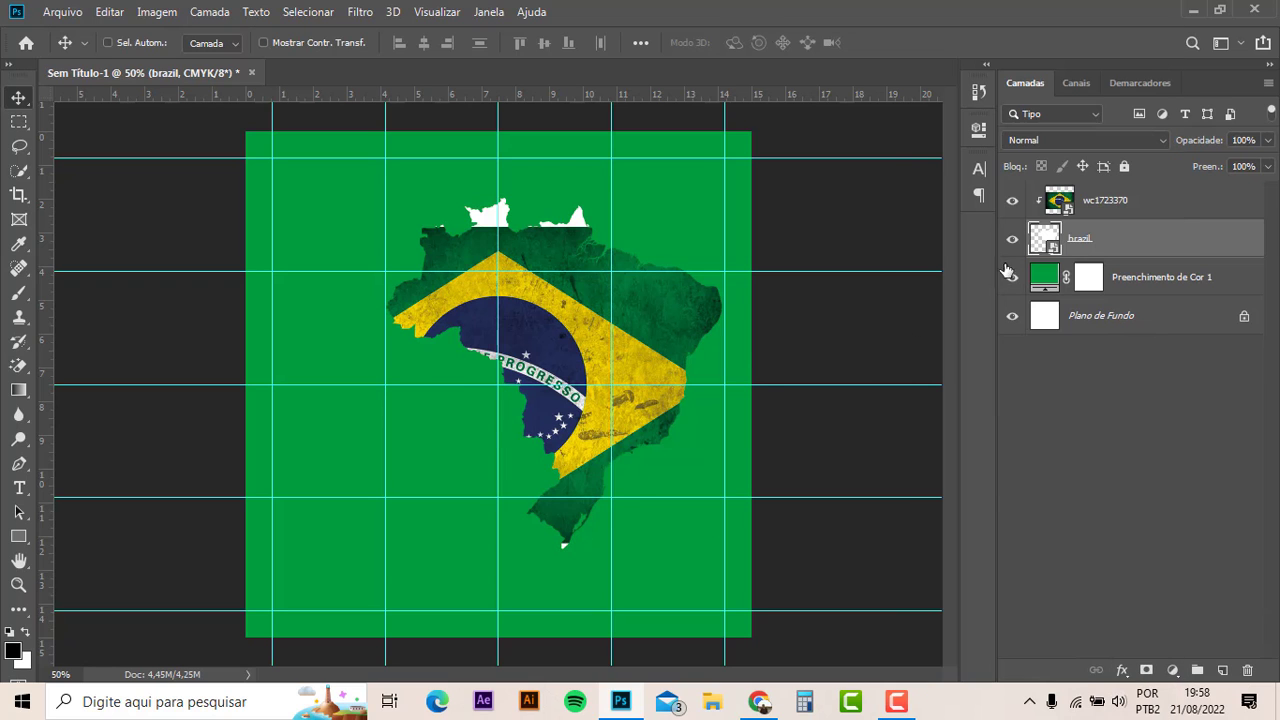
mouse_move(552, 325)
left_mouse_down()
mouse_move(588, 293)
mouse_move(548, 326)
left_mouse_up()
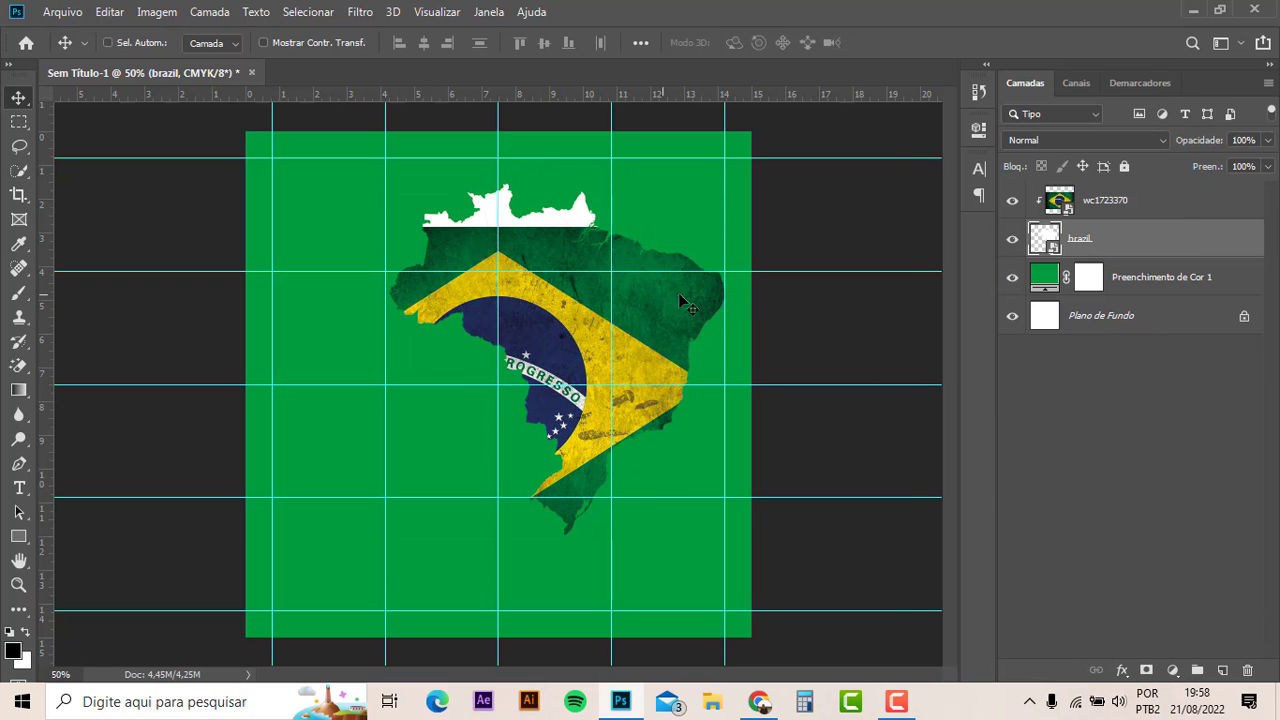
- Slide the wc1723370 flag and scale it to about 71% so it fills the map
left_click(1160, 205)
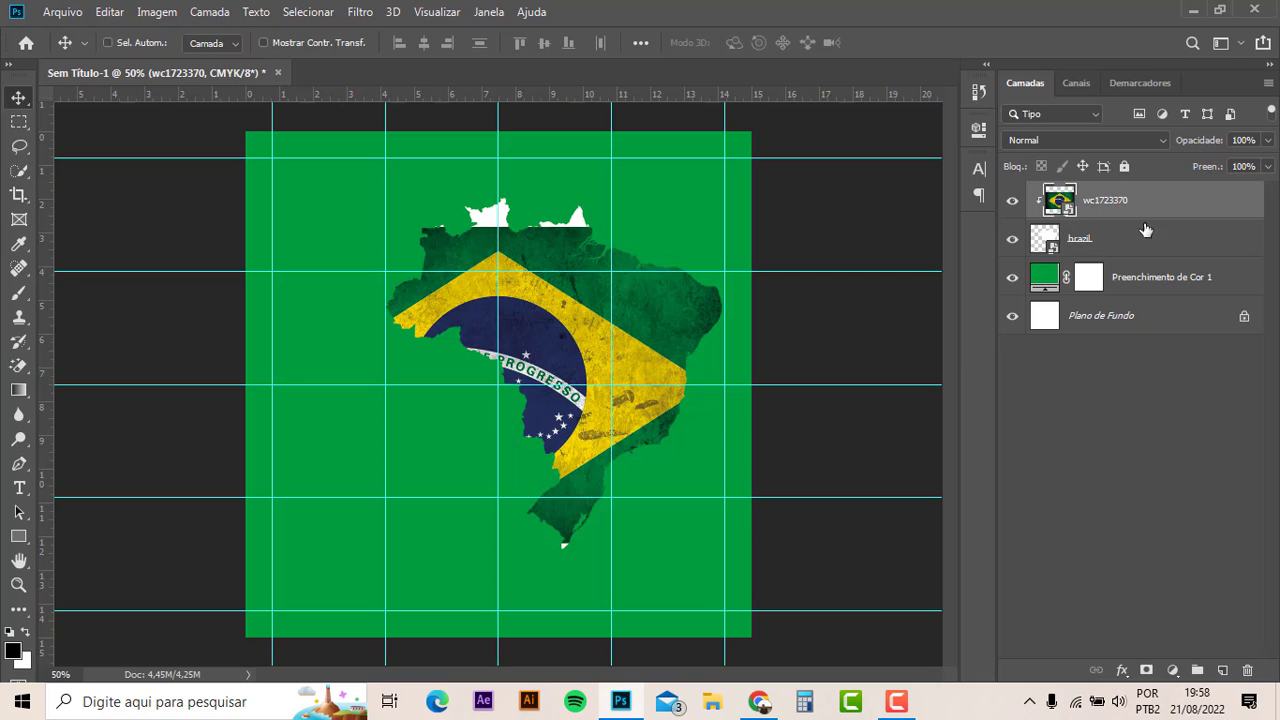
left_click_drag(613, 272, 712, 306)
key("ctrl+t")
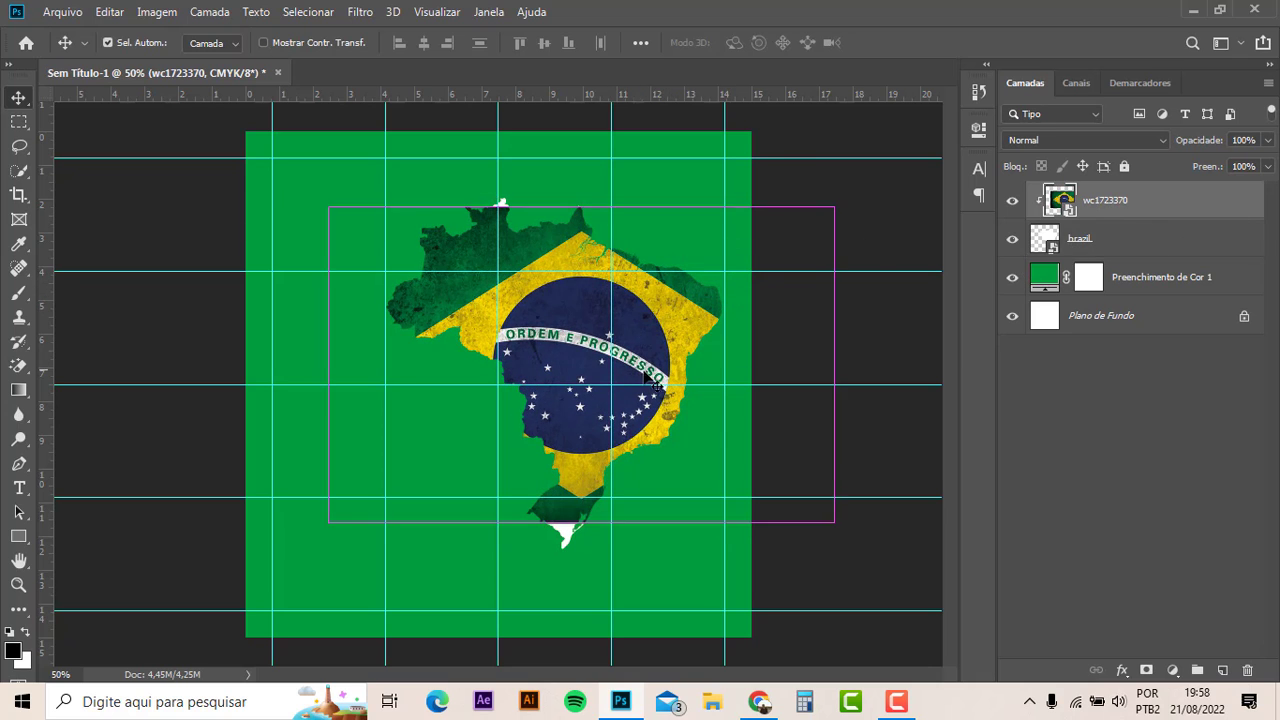
left_click_drag(341, 199, 276, 170)
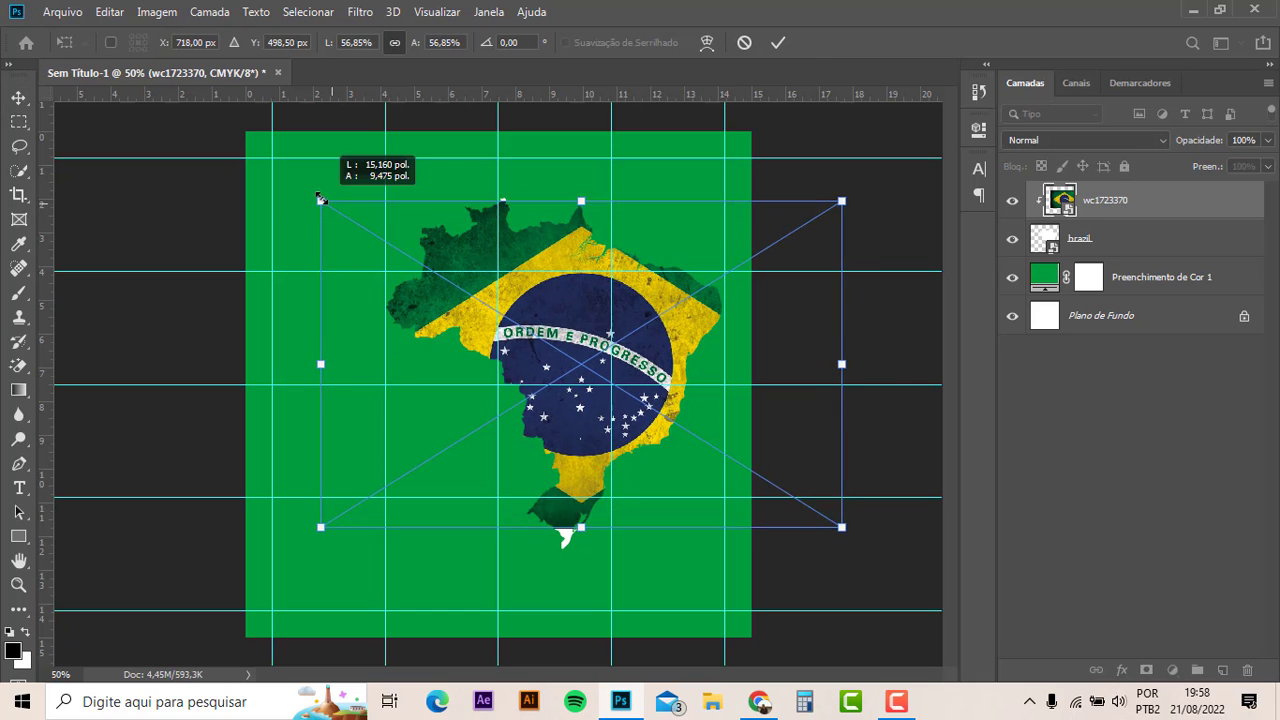
left_click_drag(506, 284, 538, 278)
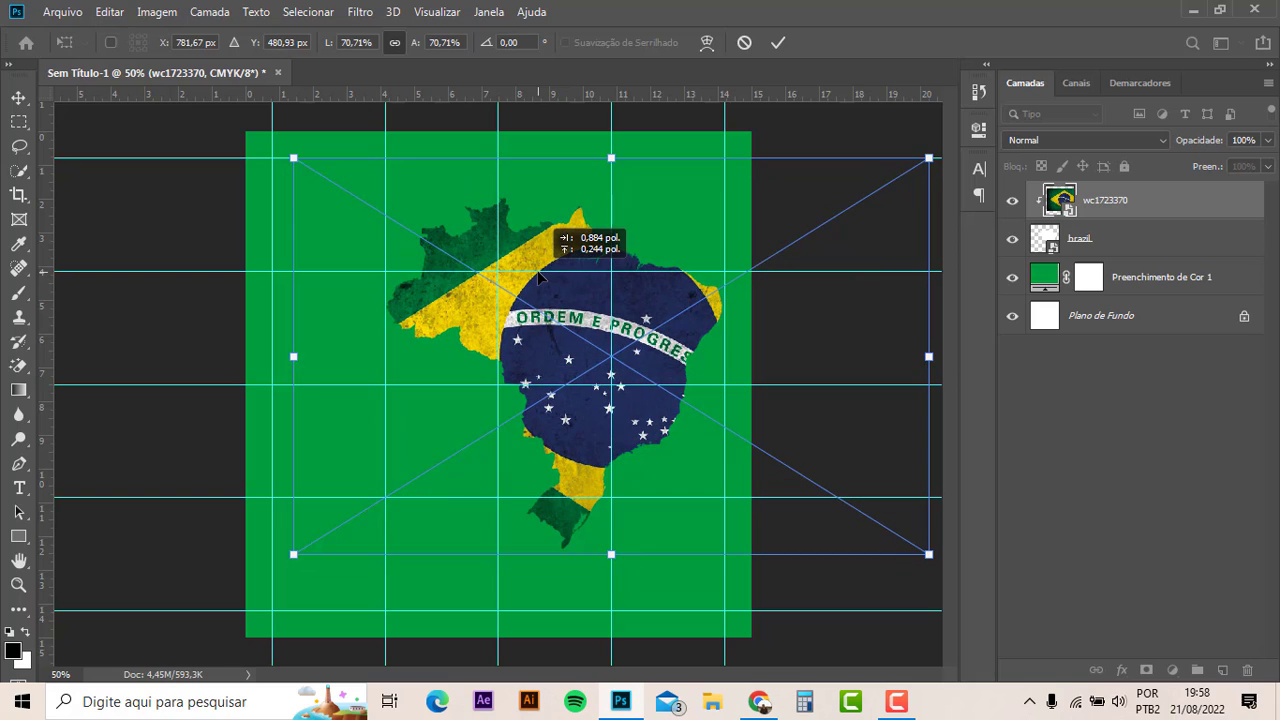
key("Return")
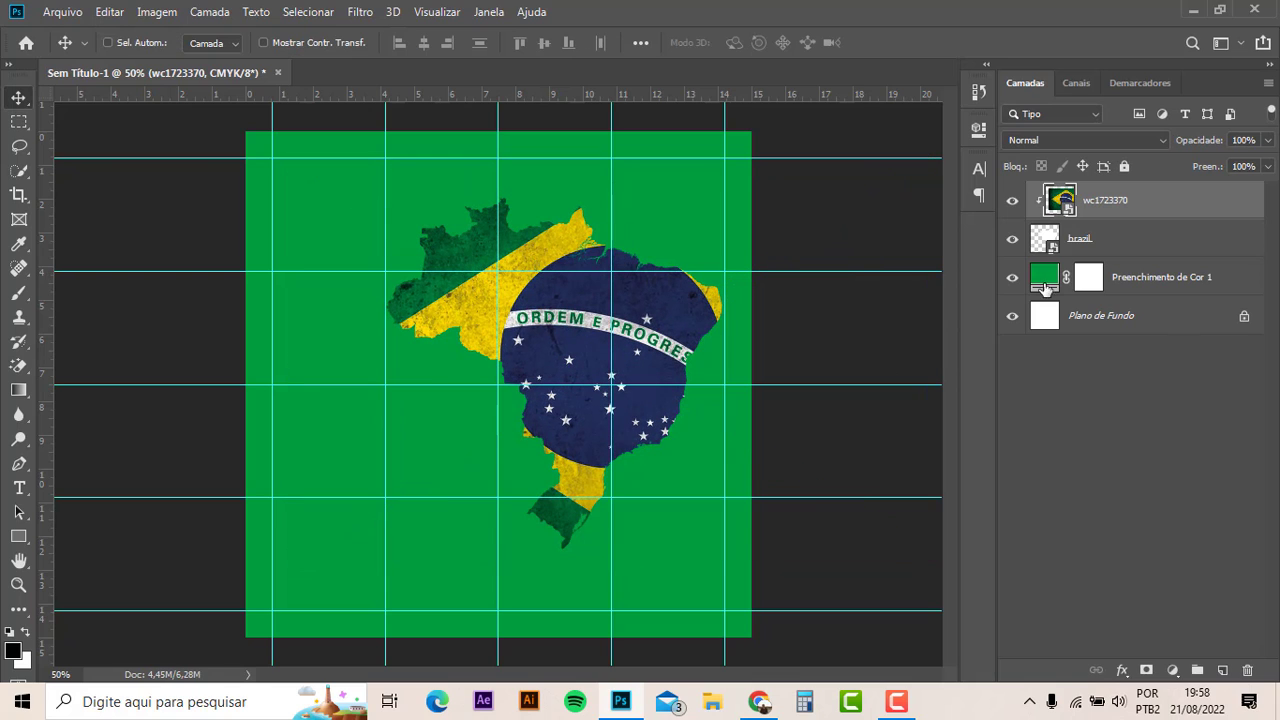
left_click(1158, 249)
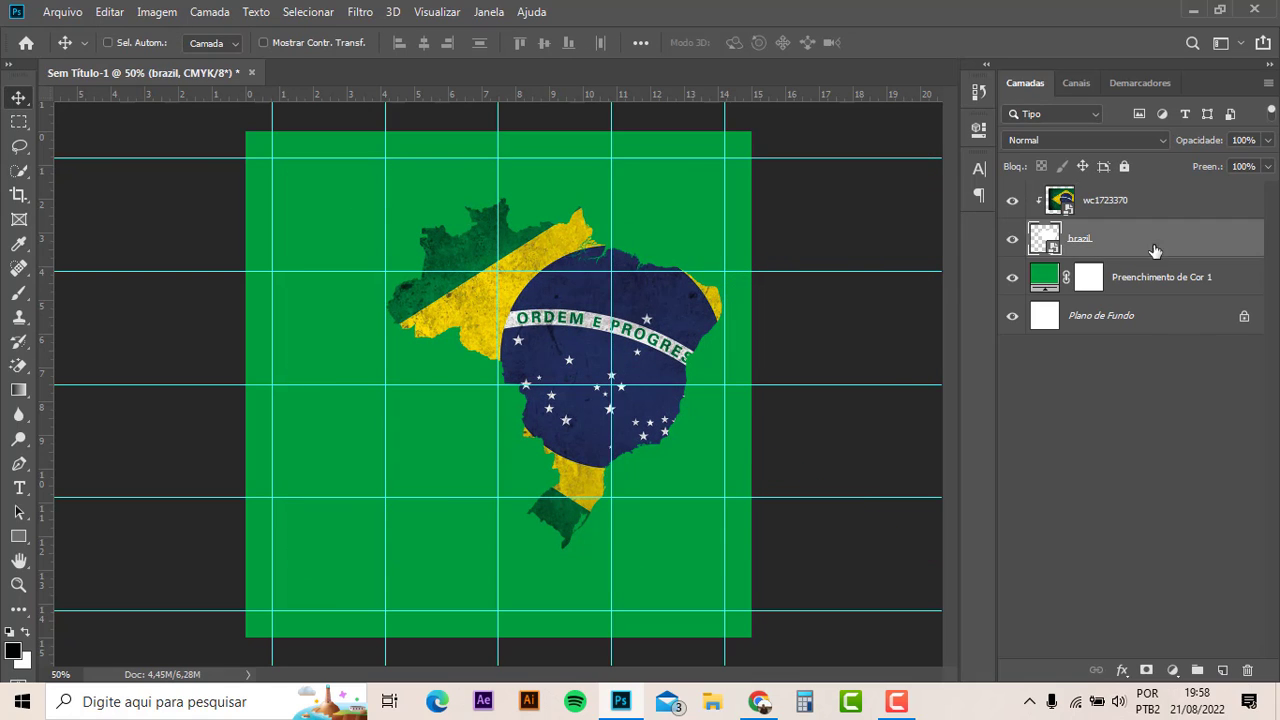
- Group the brazil map and wc1723370 flag layers, naming the group 'mapa brasil'
left_click(1155, 207, "shift")
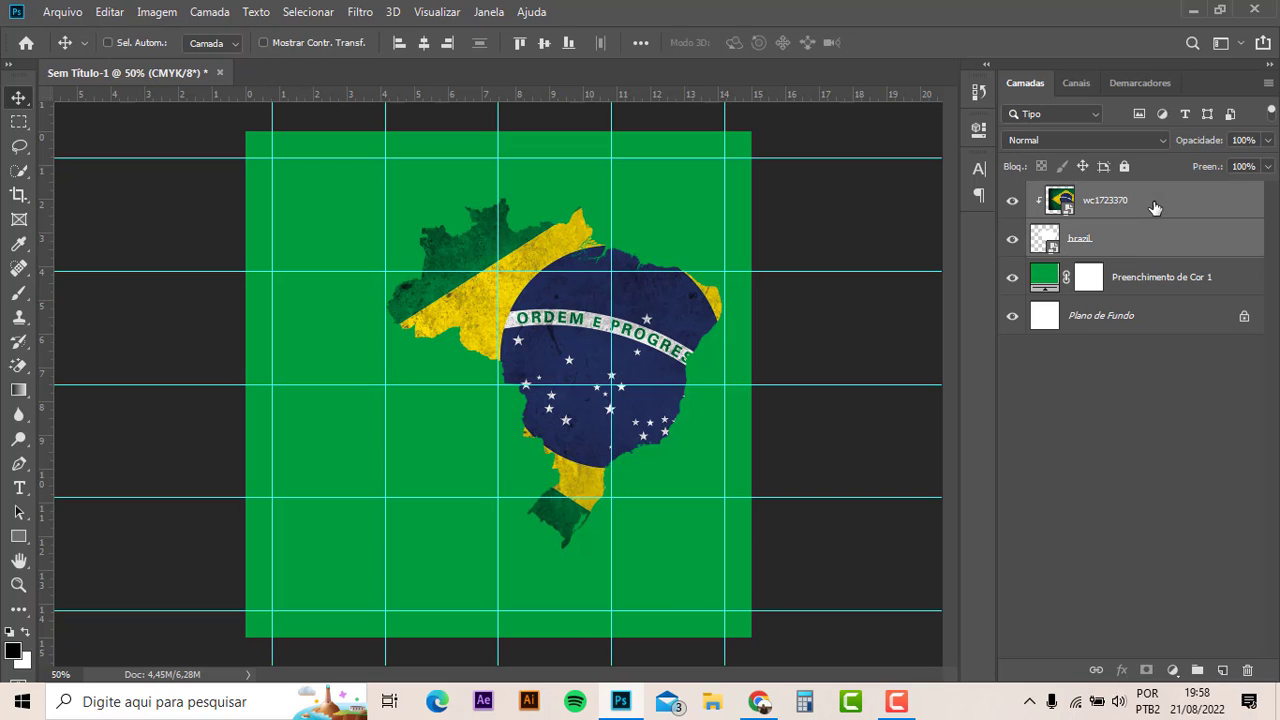
key("ctrl+g")
double_click(1088, 193)
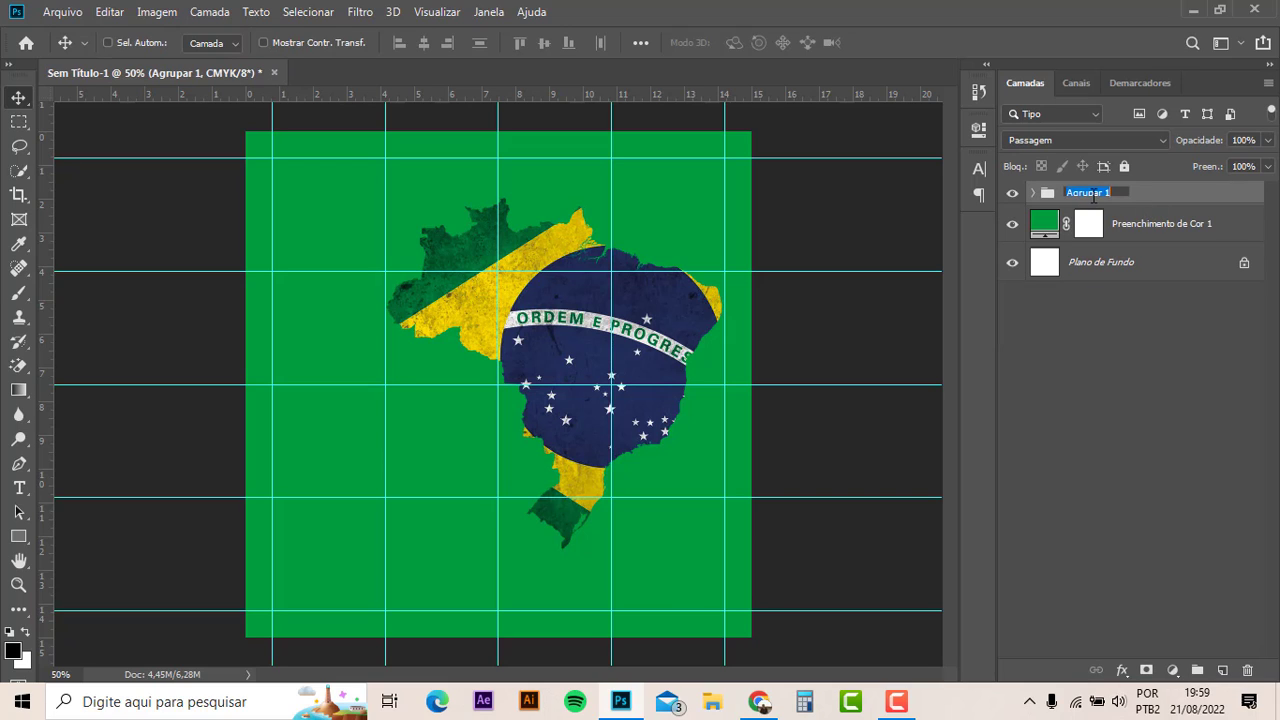
type("mao")
key("Return")
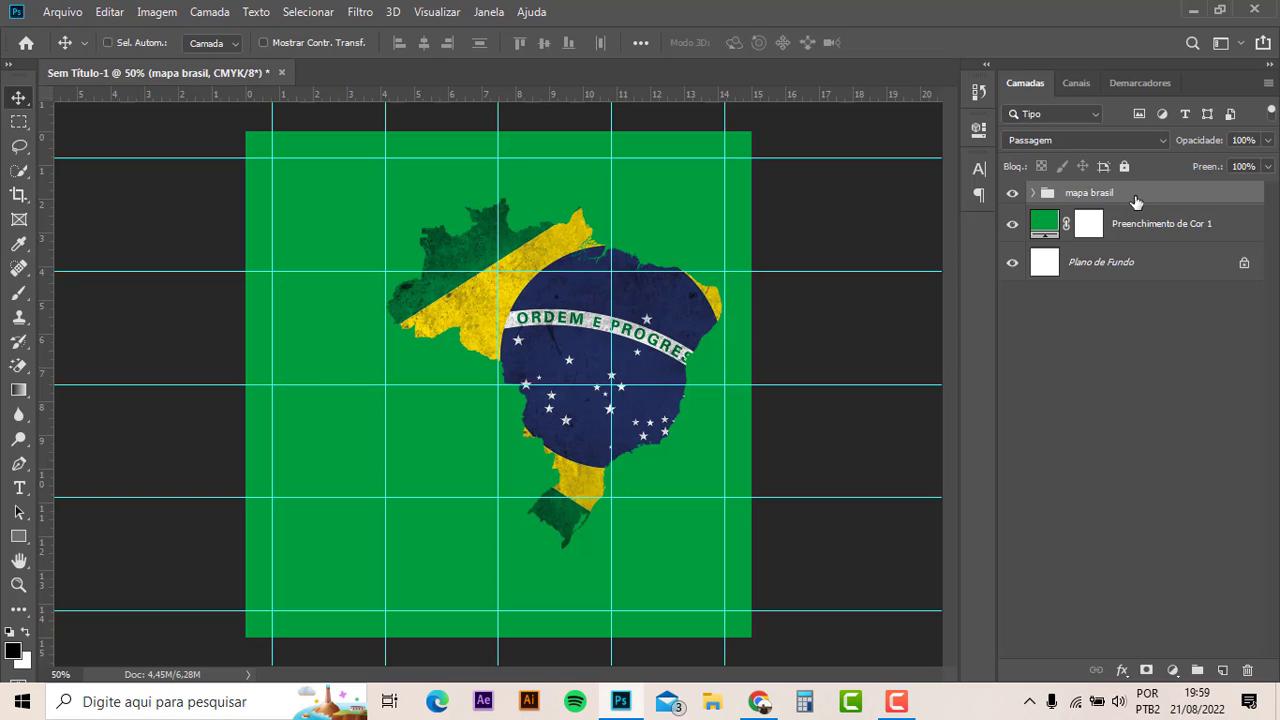
right_click(1175, 203)
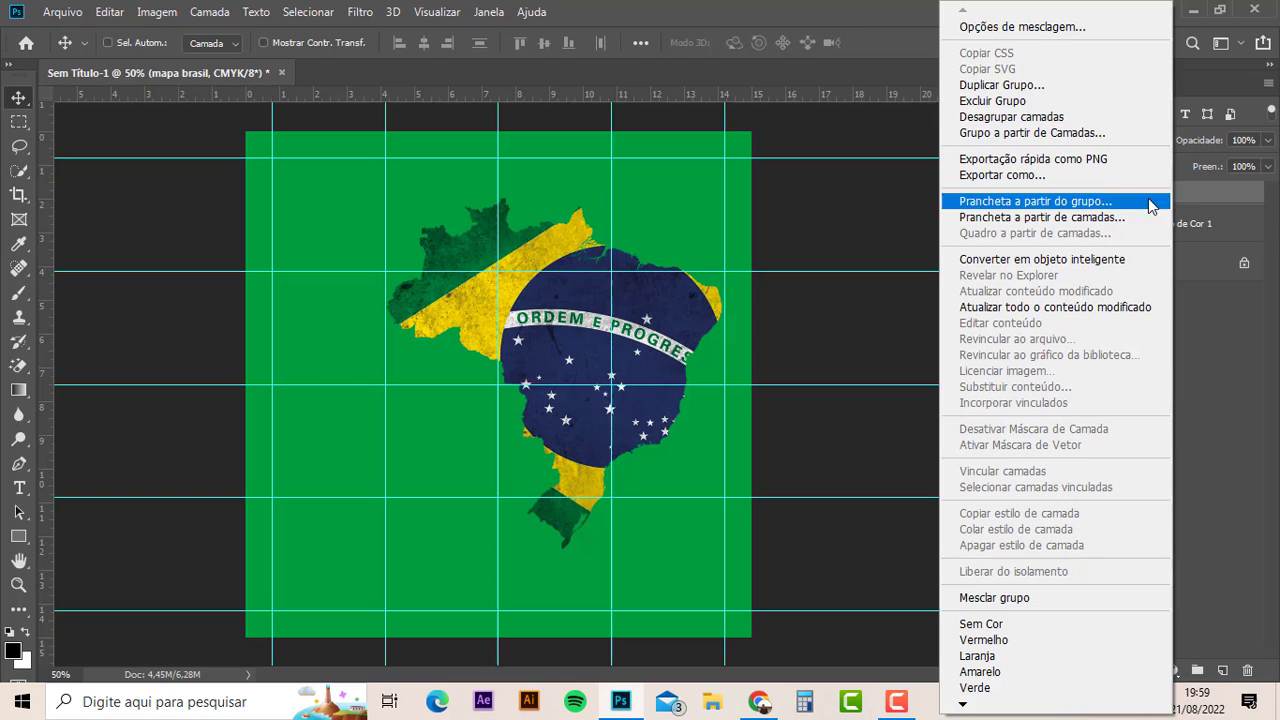
- Add a drop shadow to the mapa brasil group and set its colour to black
left_click(986, 23)
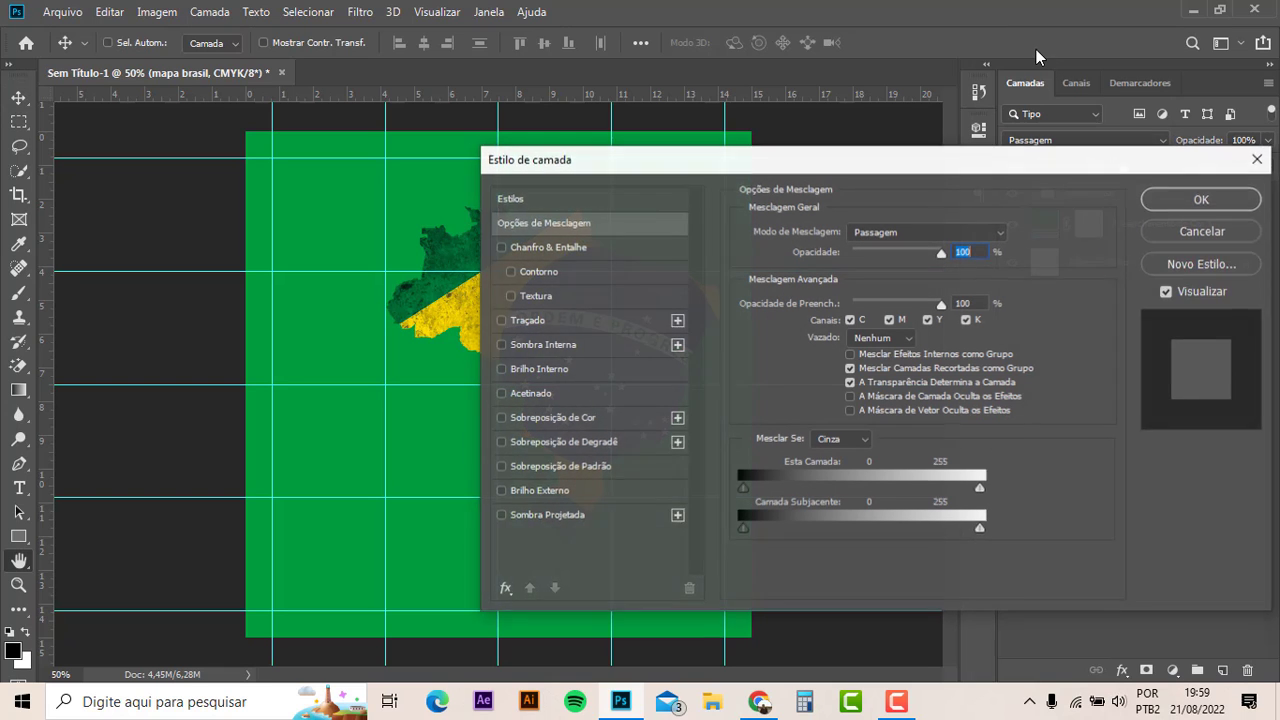
left_click_drag(550, 170, 770, 215)
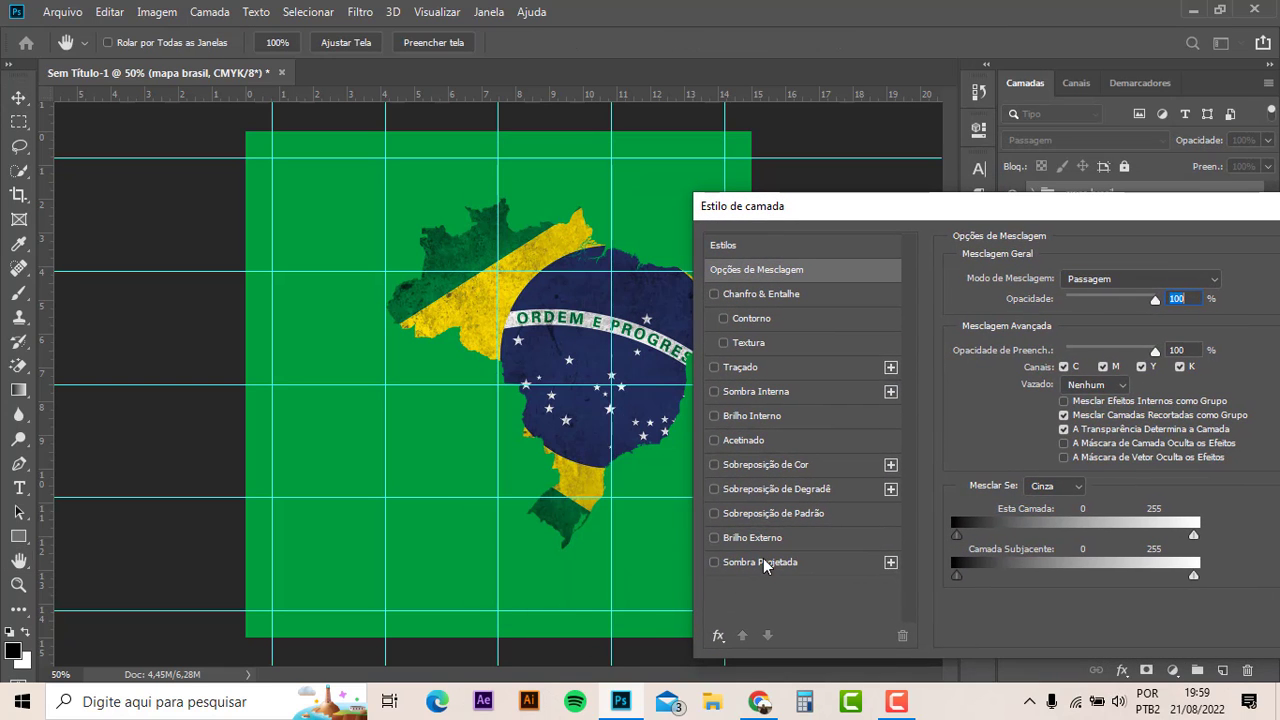
left_click(763, 560)
left_click(1233, 287)
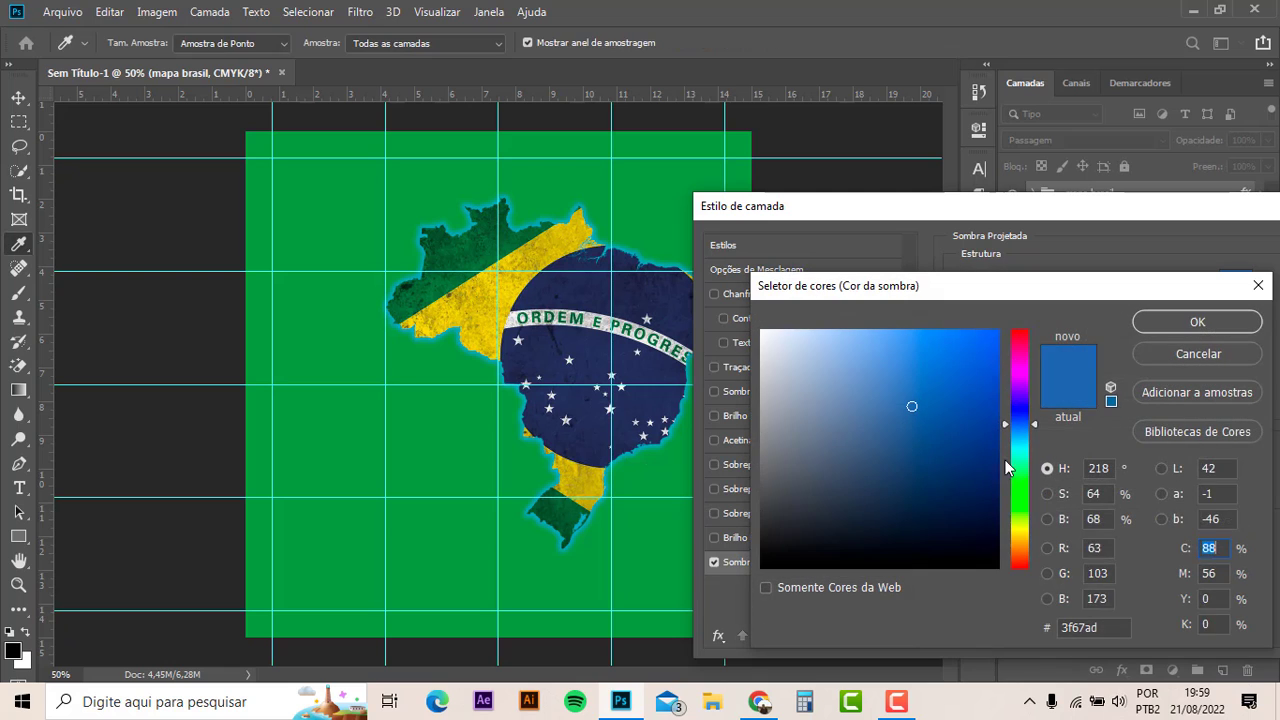
left_click_drag(910, 440, 752, 617)
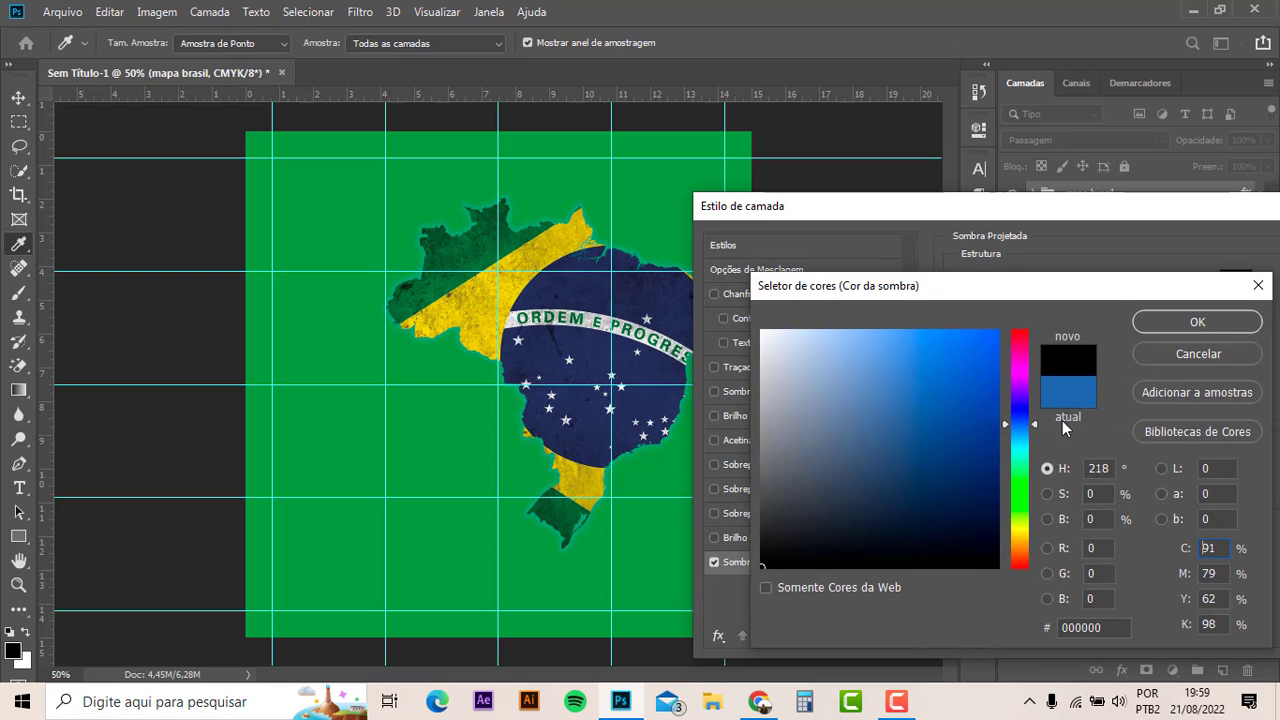
left_click_drag(940, 286, 734, 292)
left_click(992, 329)
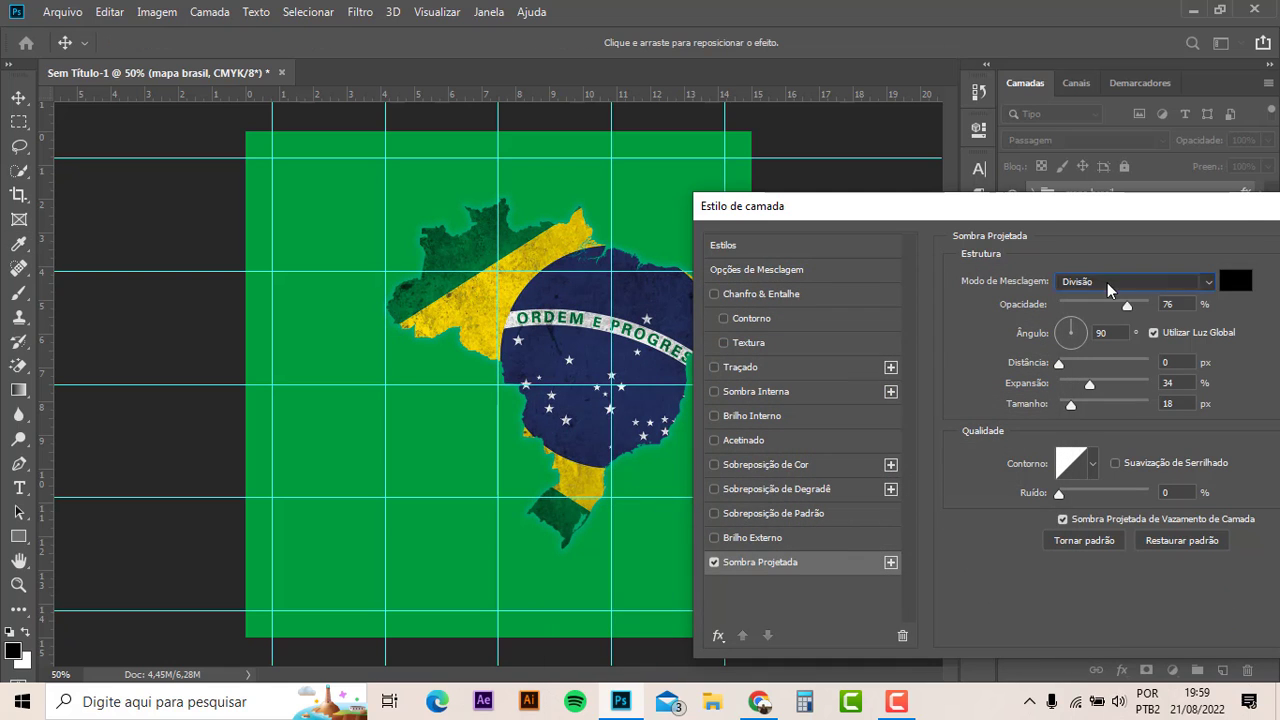
- Set the shadow to Multiplicação, spread 0, size 43 px, and apply it
left_click(1108, 285)
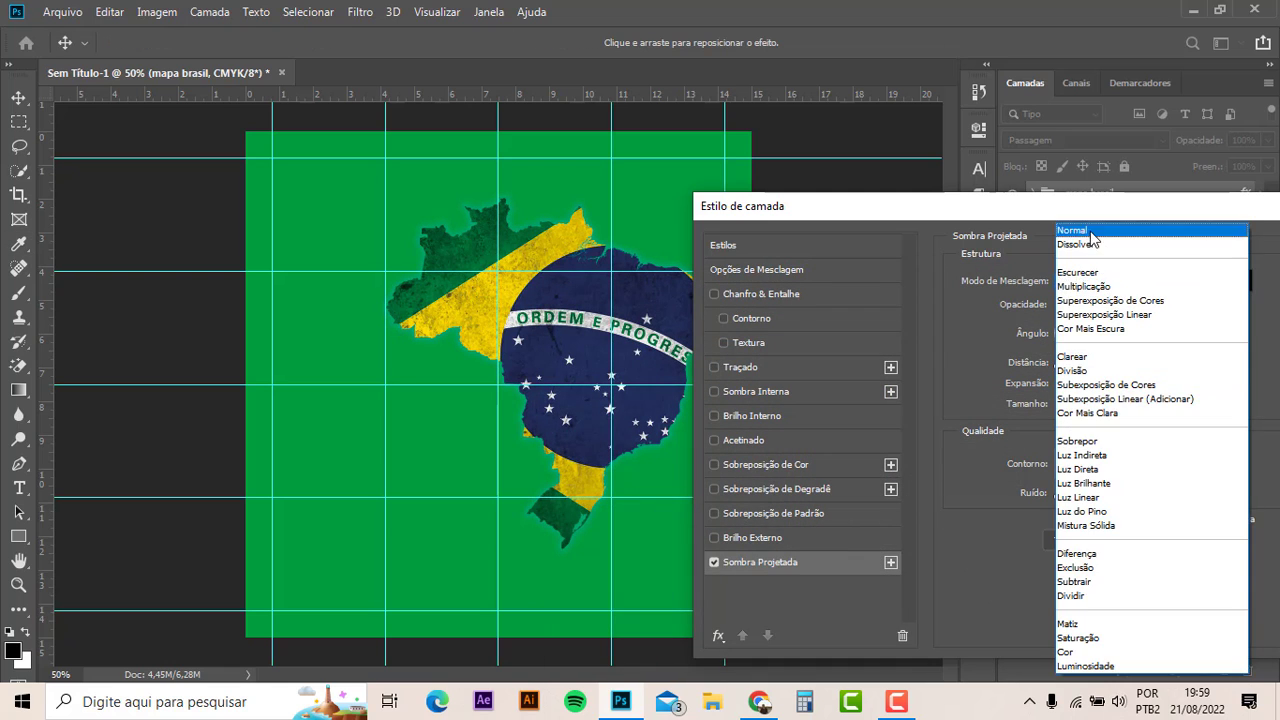
left_click(1087, 288)
left_click(1056, 384)
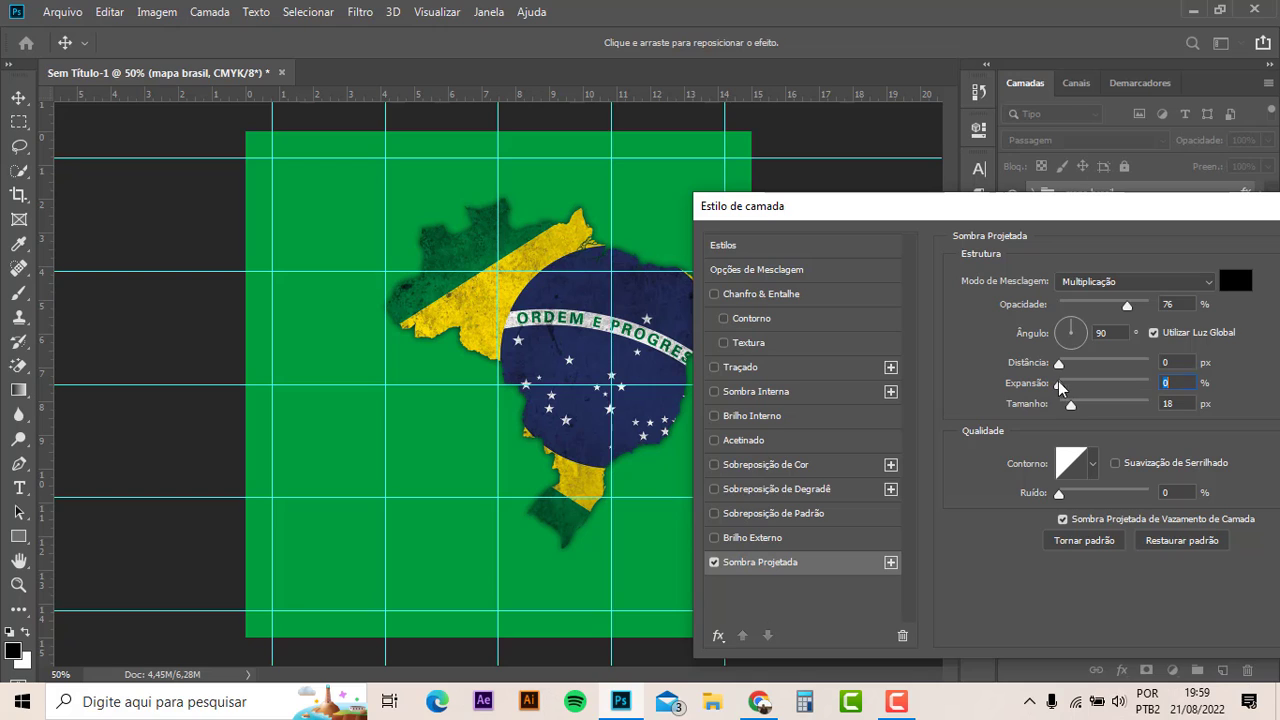
left_click_drag(1070, 404, 1080, 404)
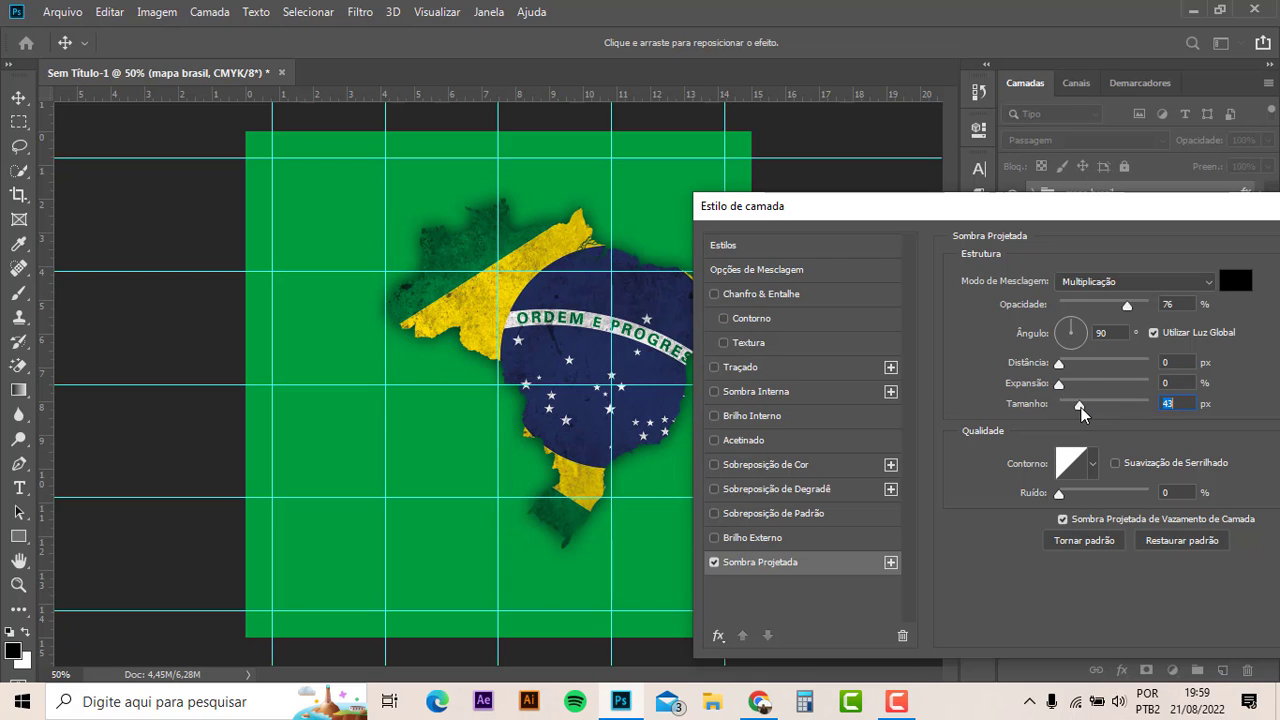
left_click_drag(1031, 229, 943, 229)
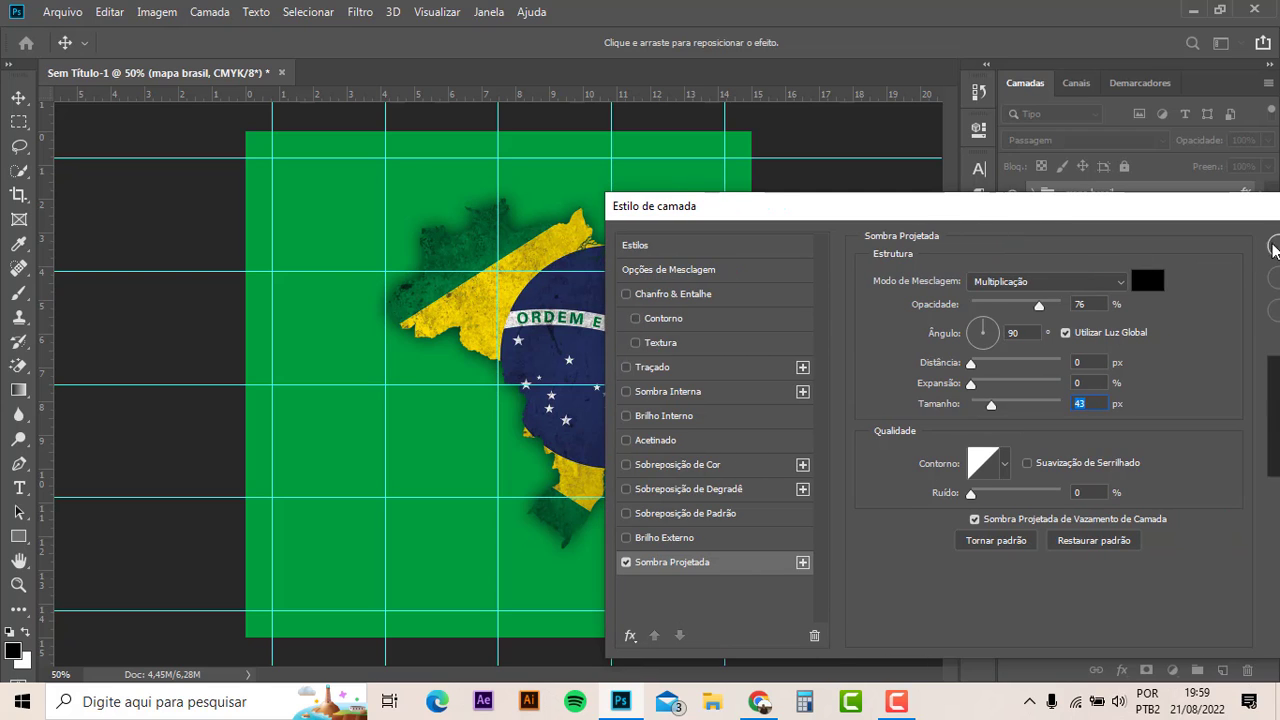
left_click(1273, 248)
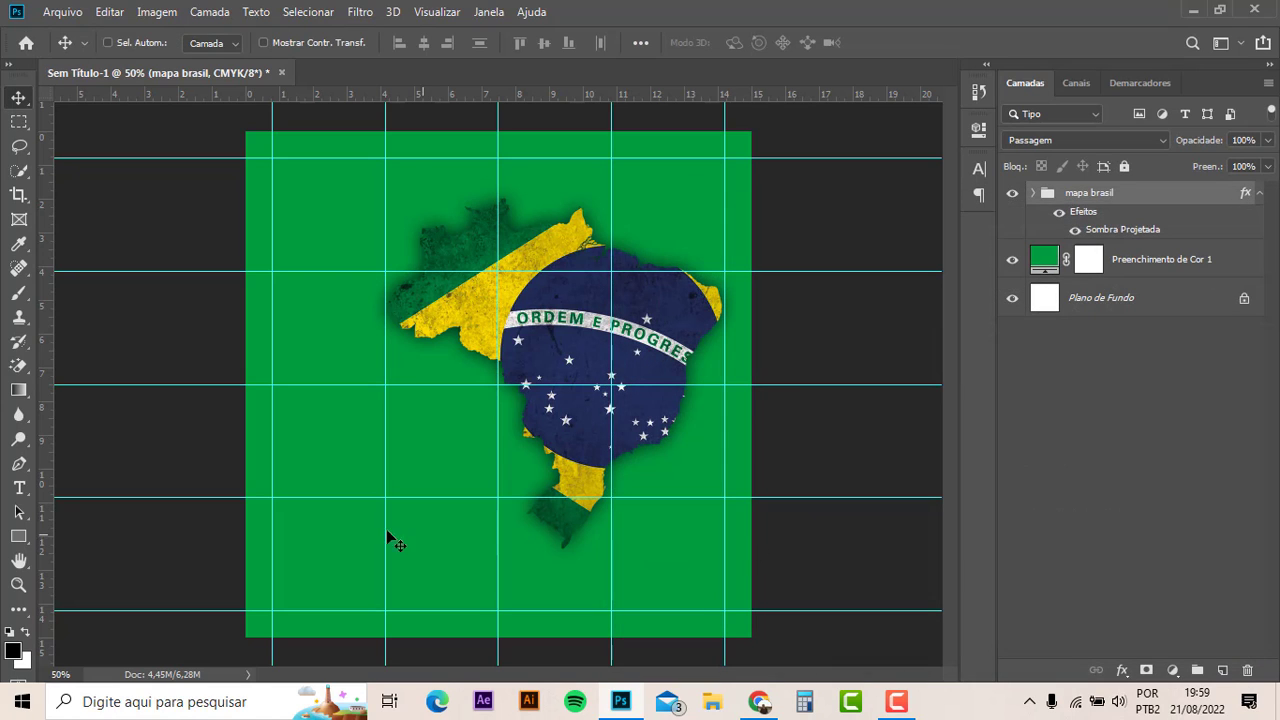
- Check the mapa brasil group's layers, collapse it, and select the green fill layer
left_click(665, 350, "ctrl")
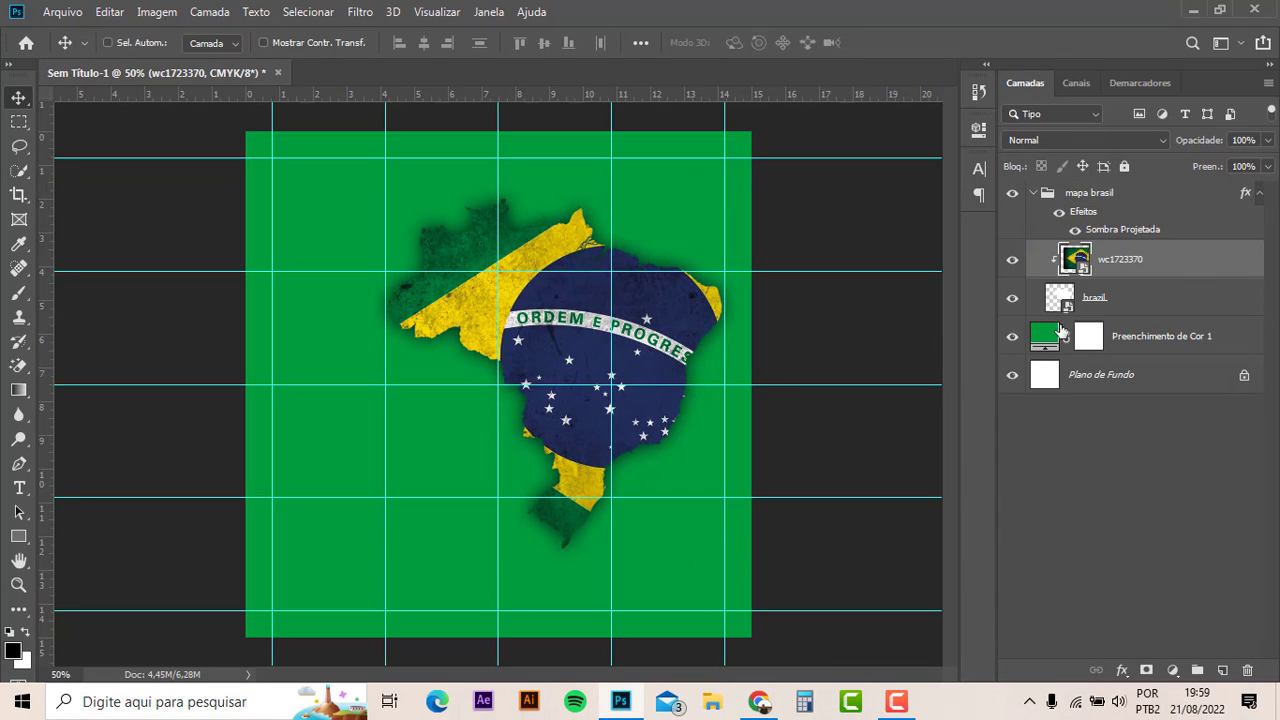
left_click(1125, 347)
left_click(1172, 305)
left_click(1036, 192)
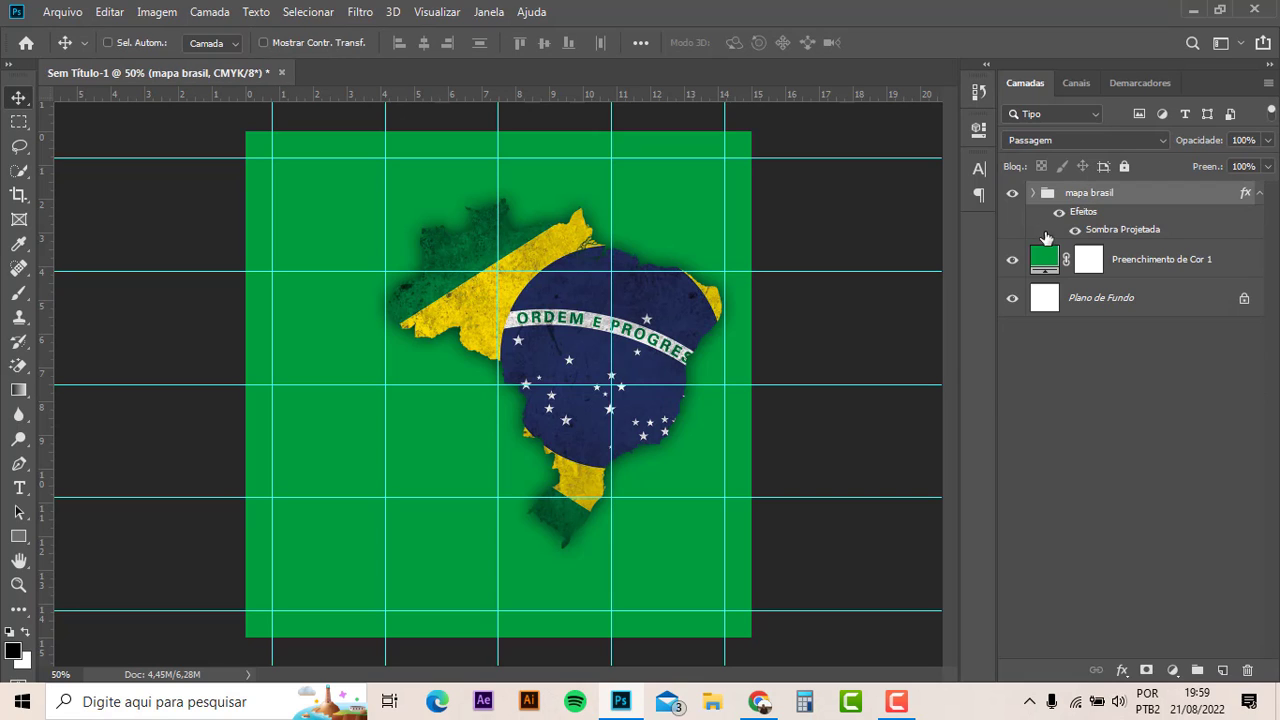
left_click(1130, 258)
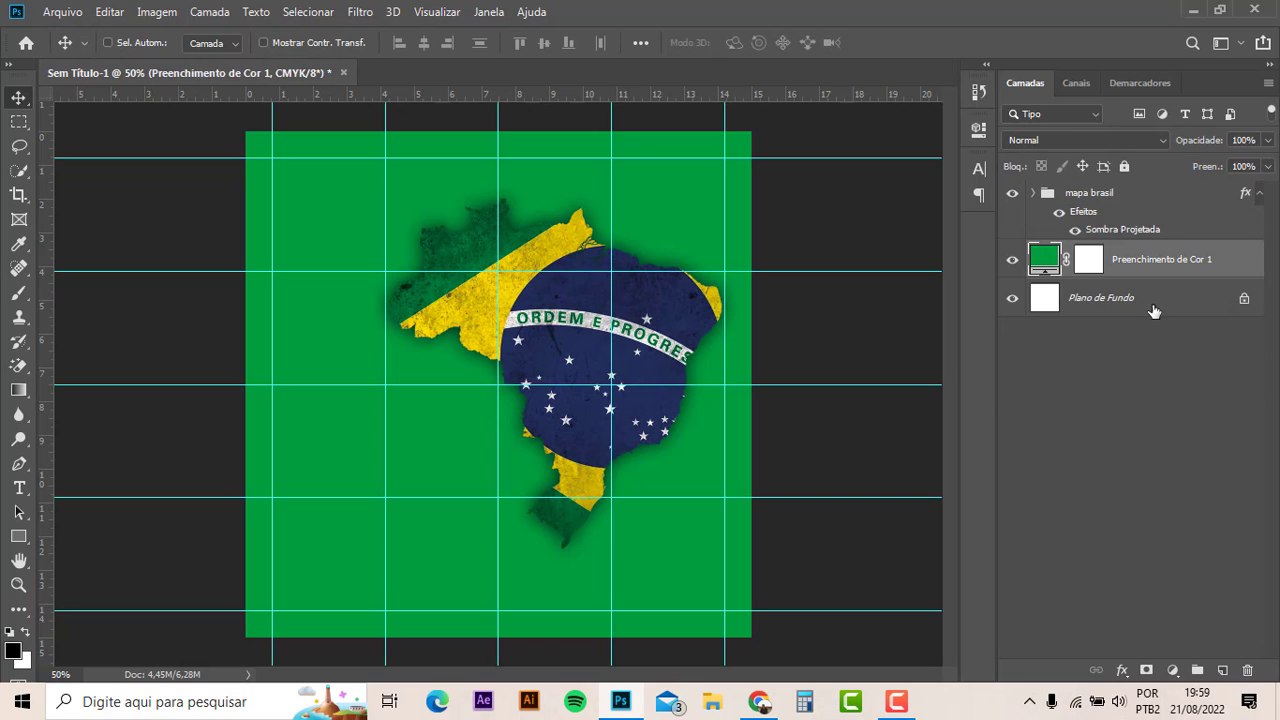
left_click(60, 12)
- In a new Chrome tab, search 'web to jpg' and open Convertio's WEBP to JPG converter
left_click(760, 701)
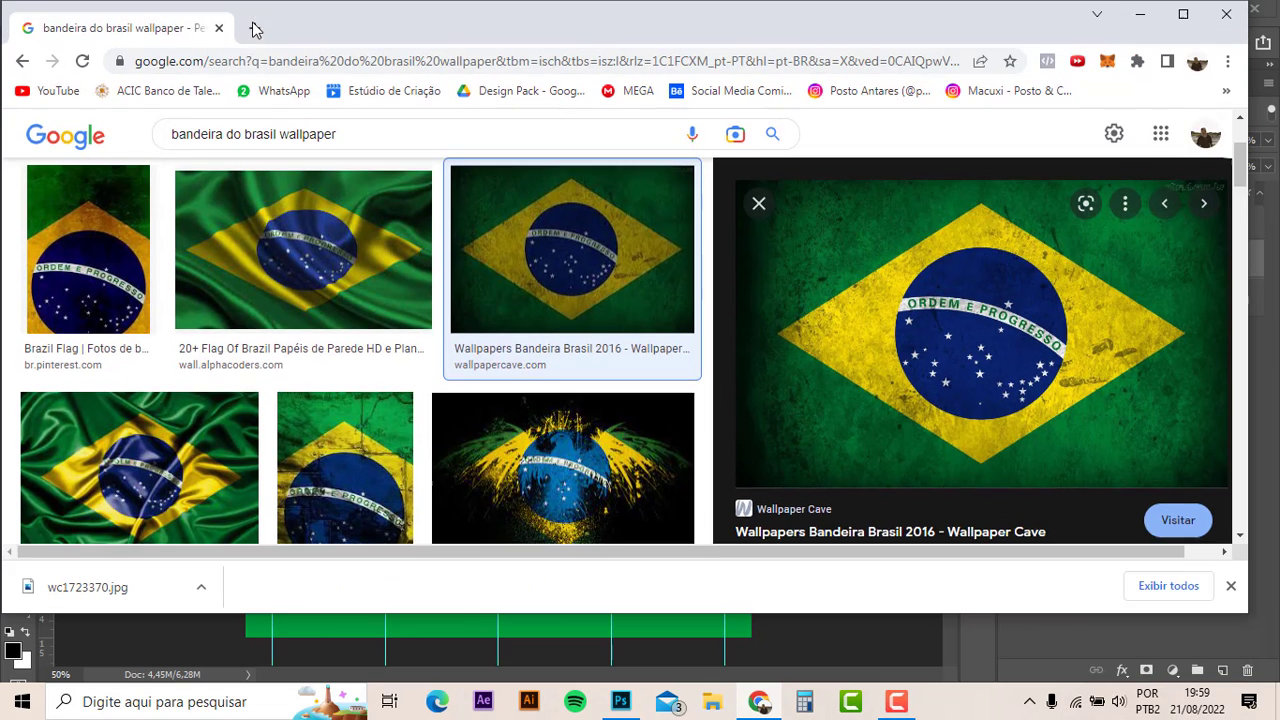
left_click(252, 17)
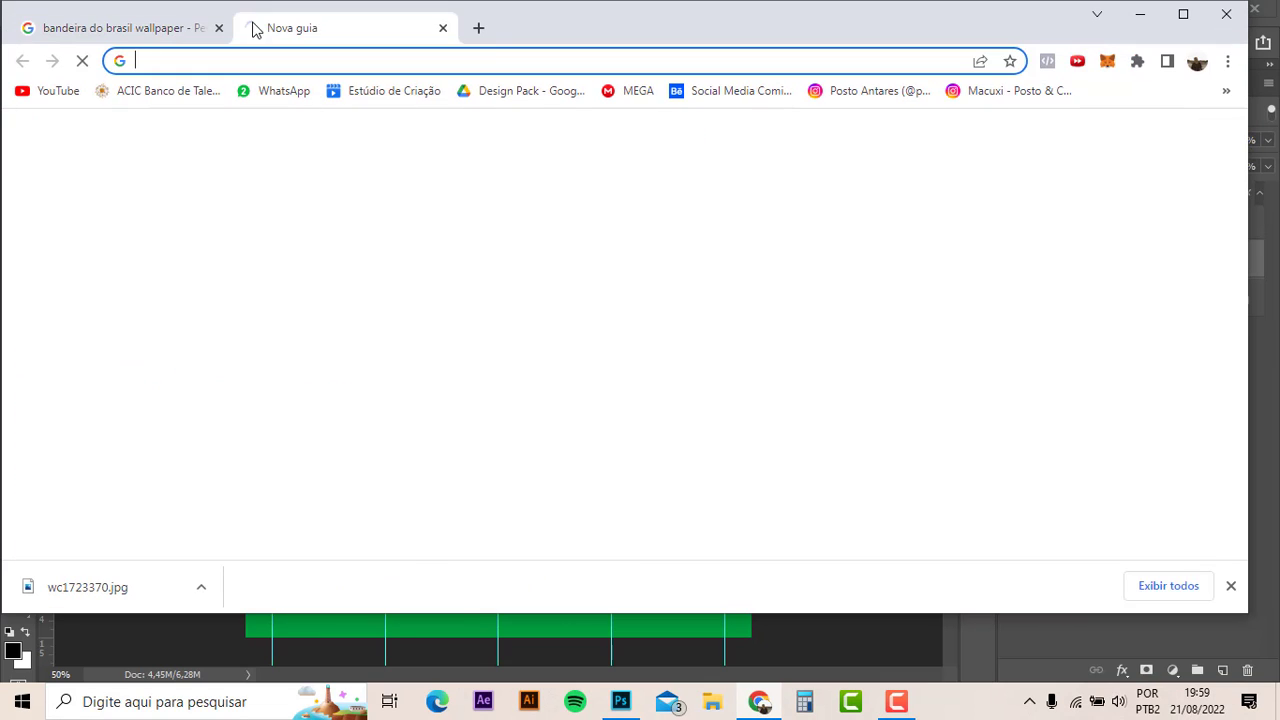
left_click(1174, 15)
type("web")
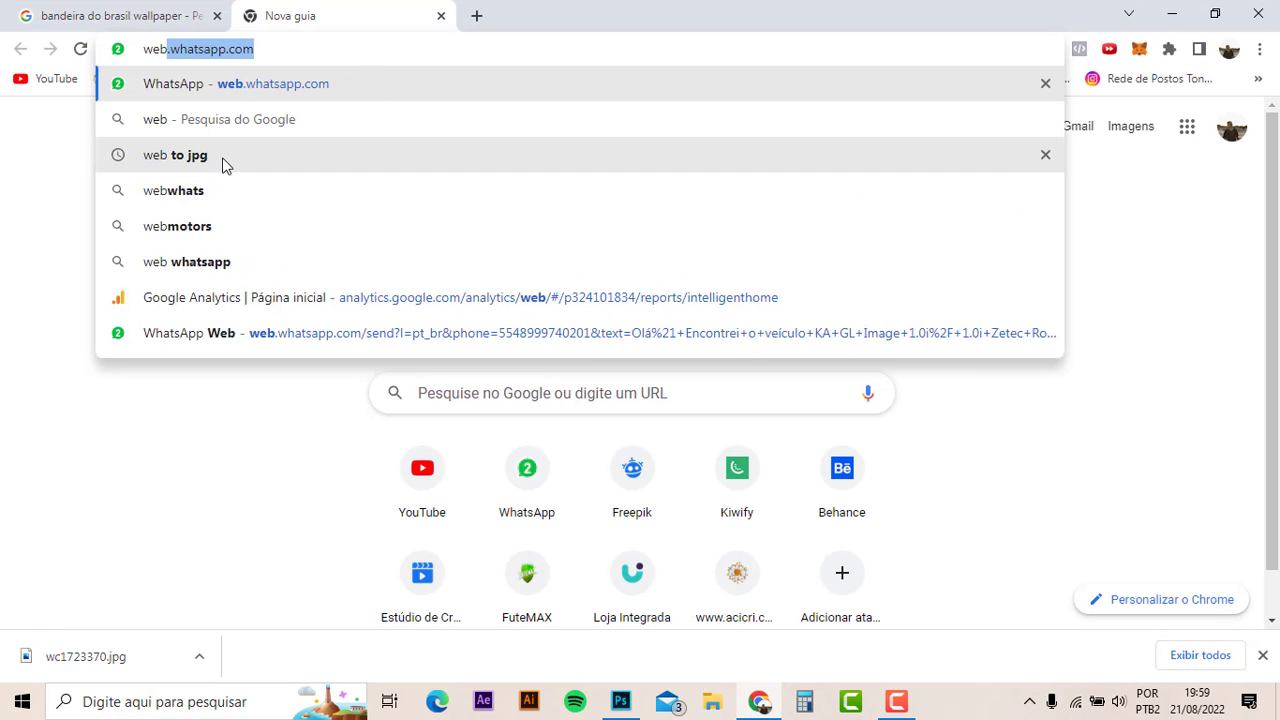
left_click(223, 158)
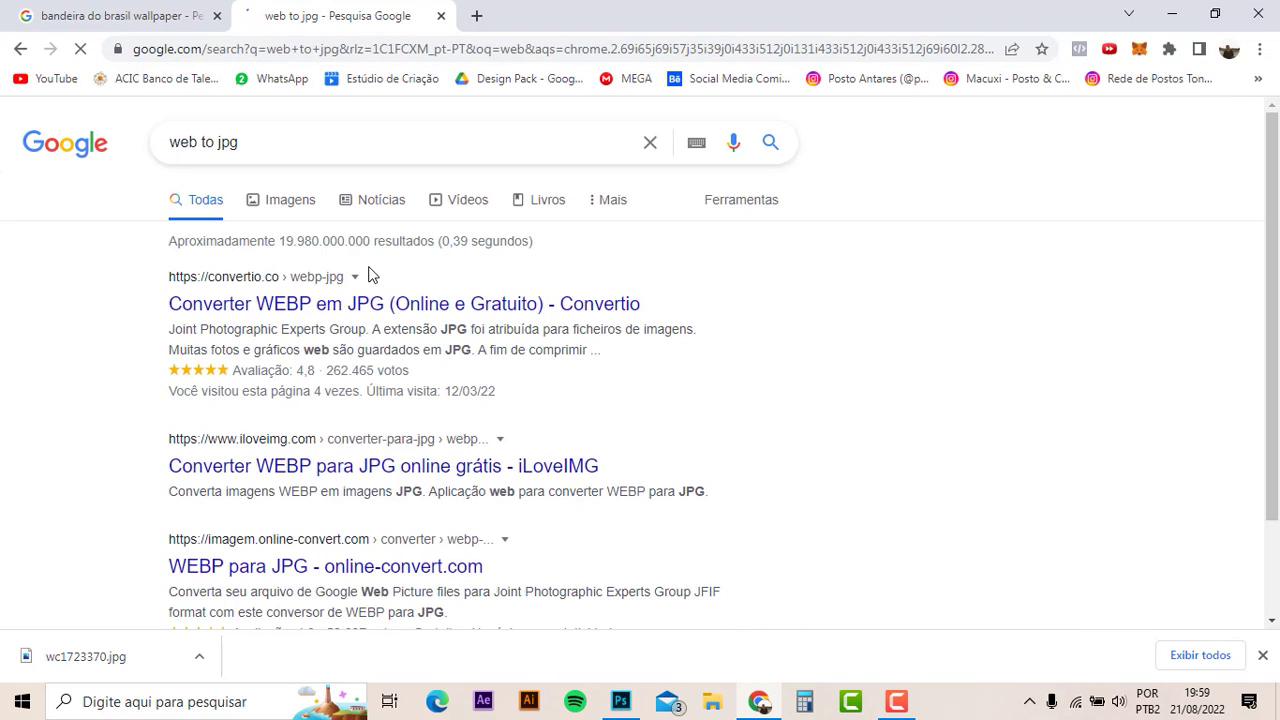
left_click(303, 304)
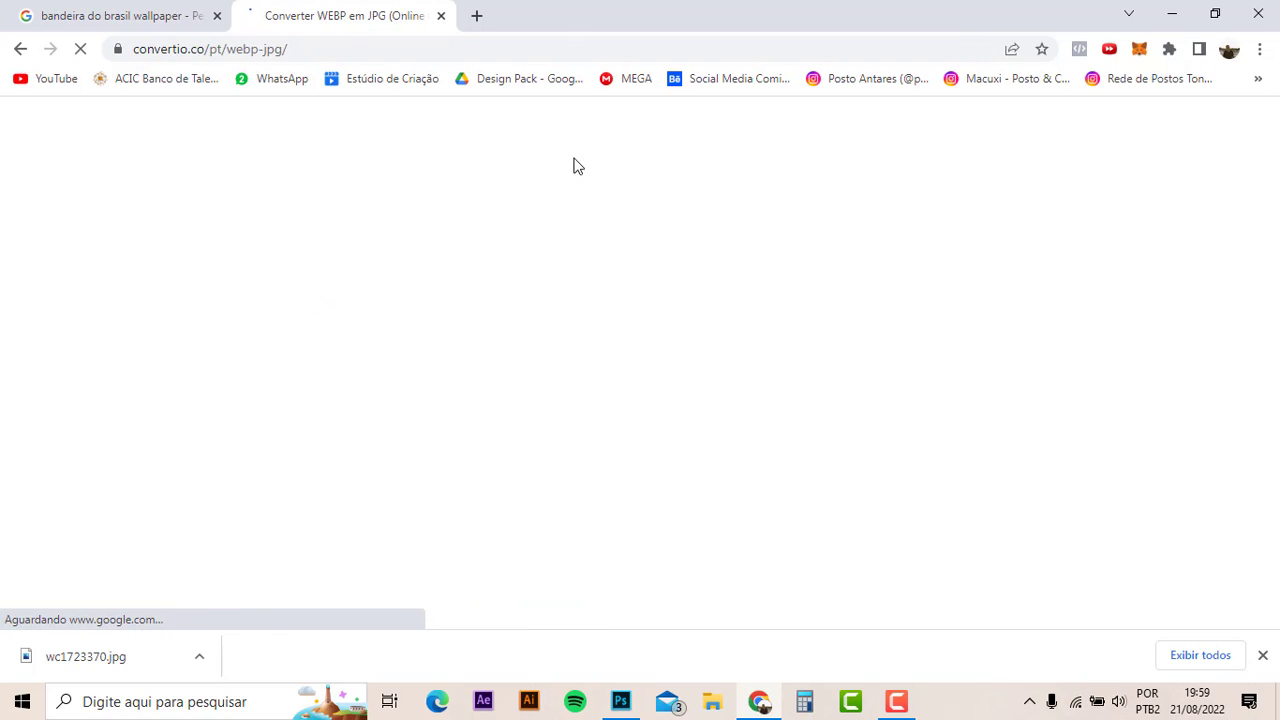
scroll(752, 288, "down", 4)
- Upload istock-842960000 and independencia-do-brasil-1200x675 from Downloads to Convertio
scroll(600, 290, "up", 3)
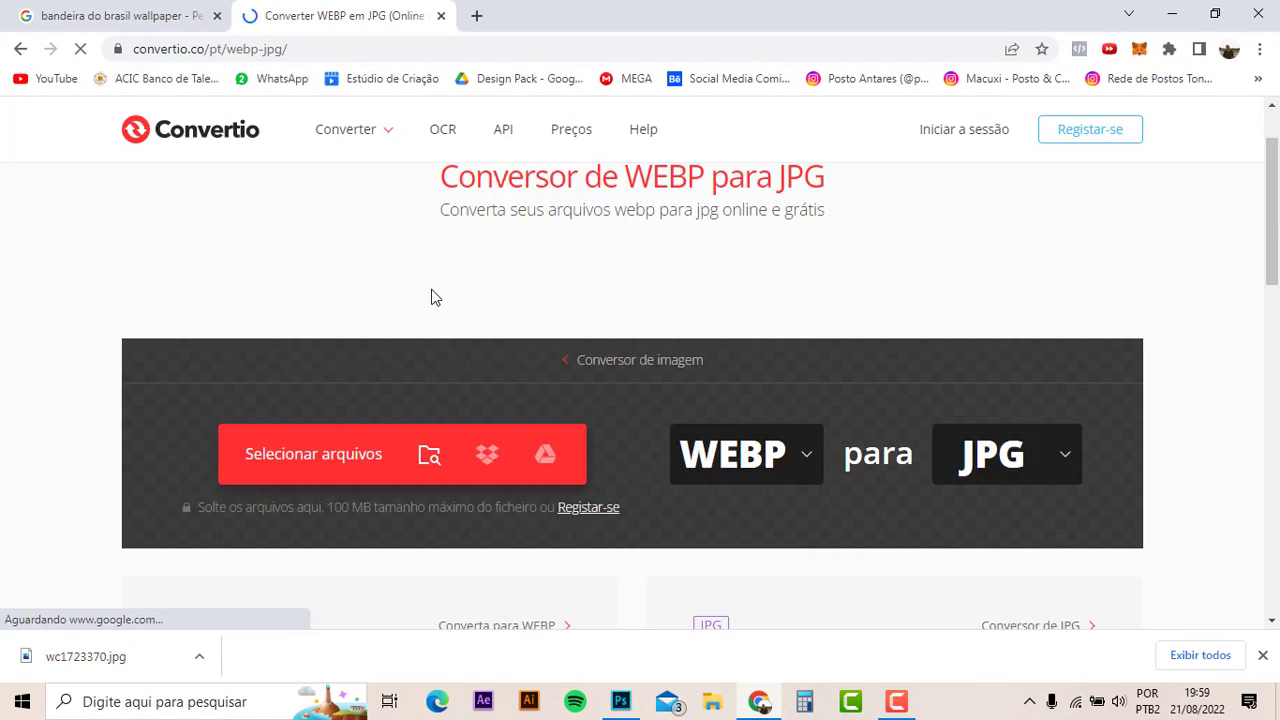
left_click(322, 467)
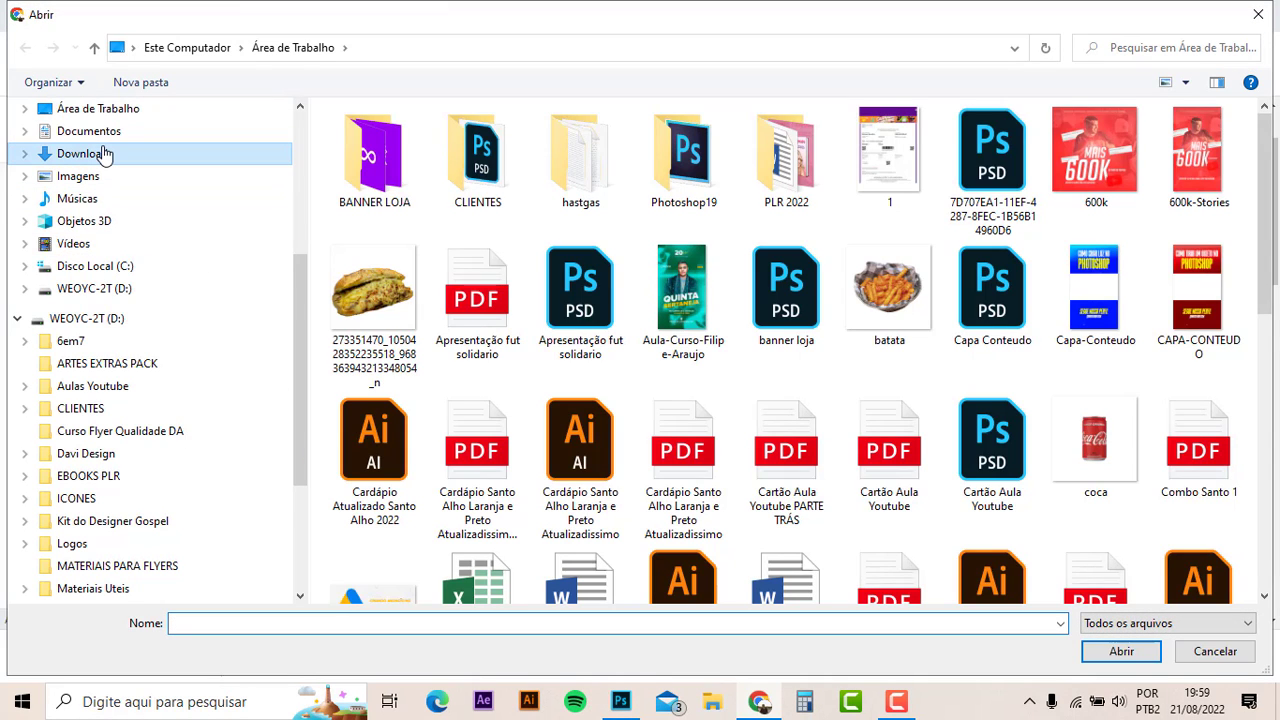
left_click(102, 154)
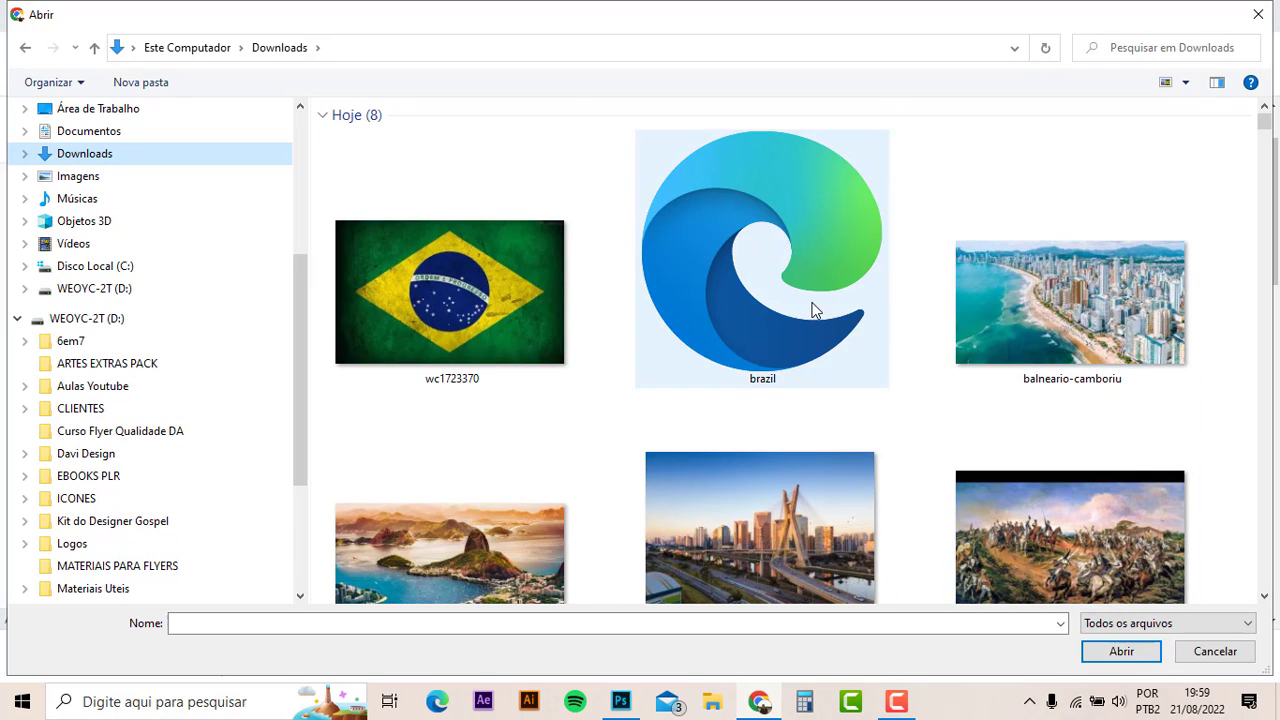
scroll(612, 316, "down", 1)
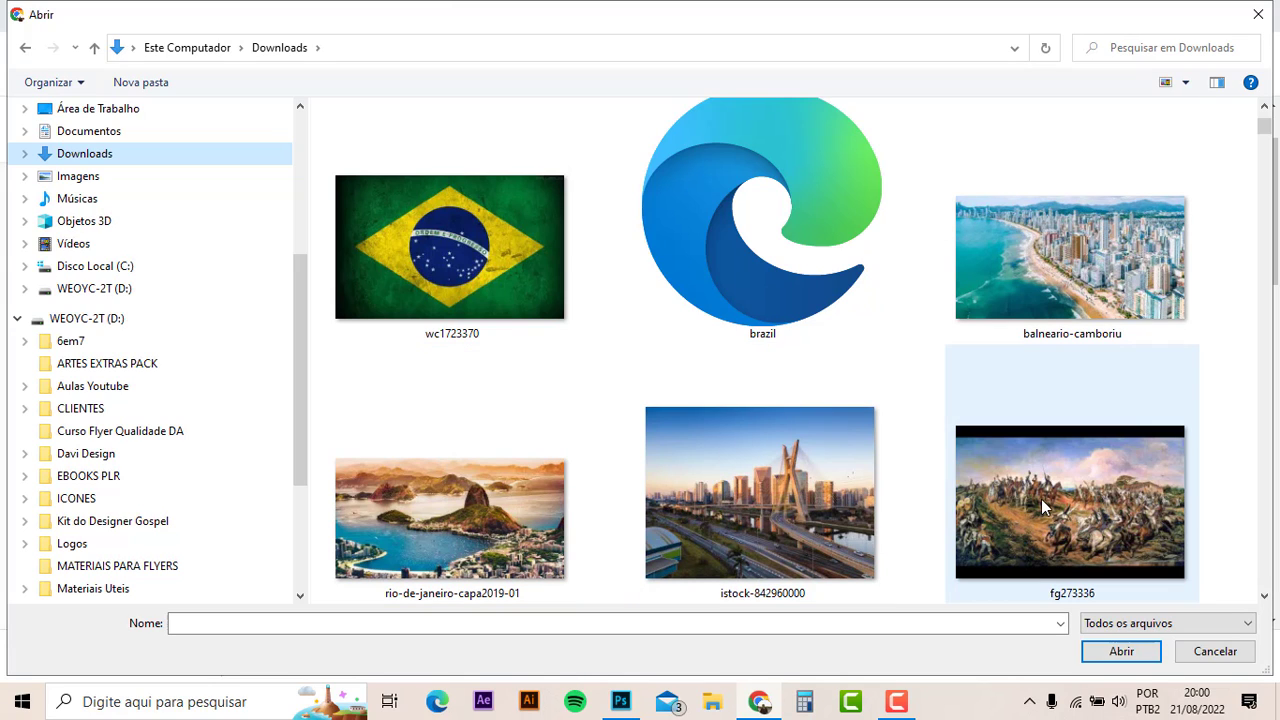
left_click(802, 490)
scroll(802, 490, "down", 2)
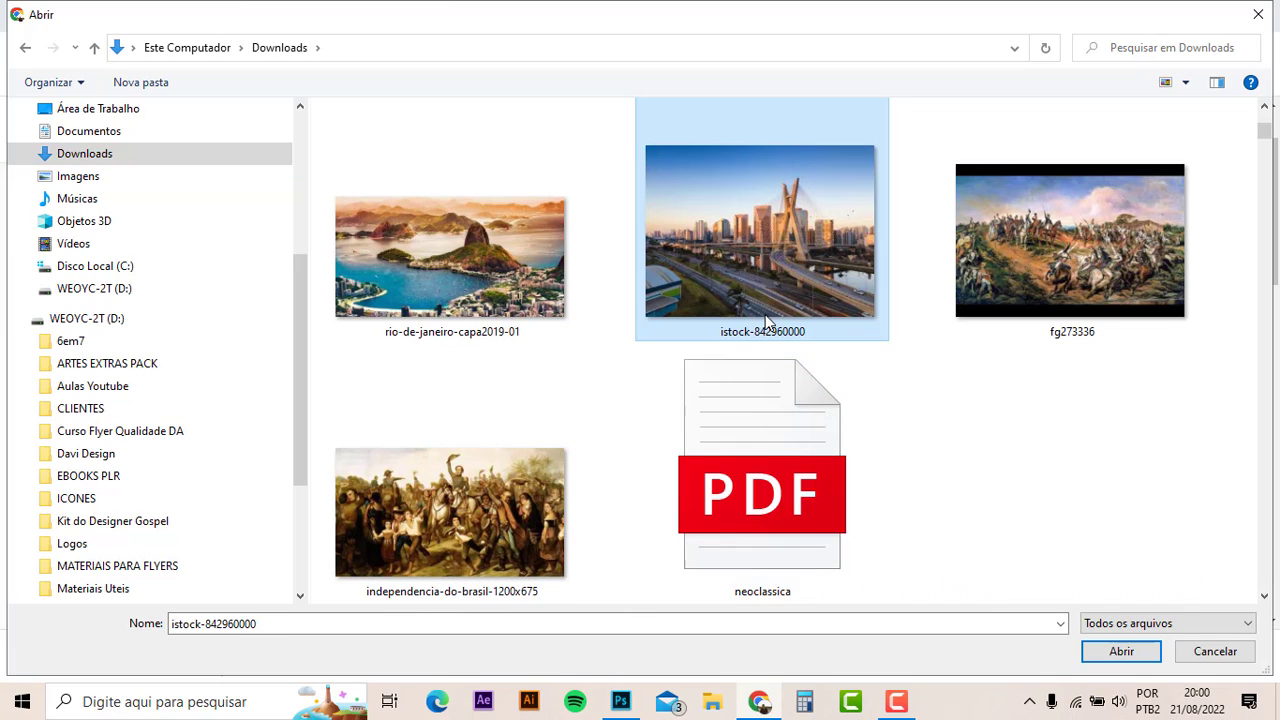
scroll(727, 371, "up", 1)
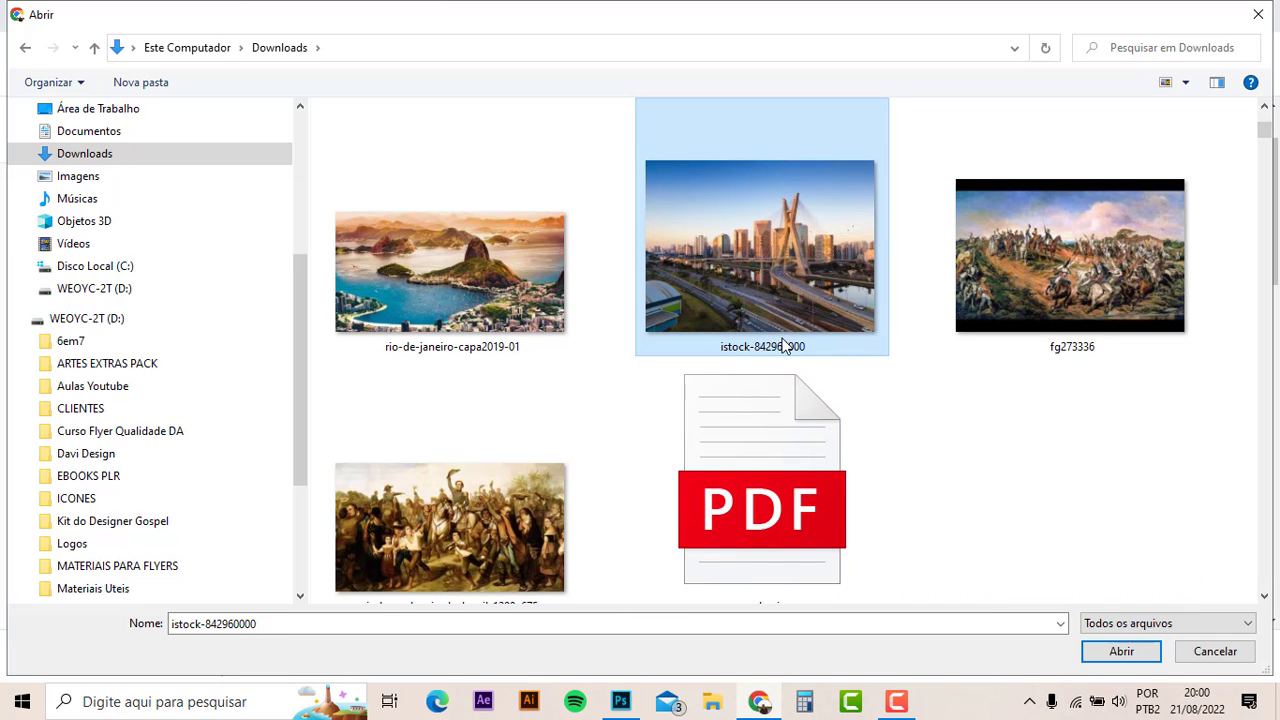
left_click(488, 490, "ctrl")
left_click(1122, 652)
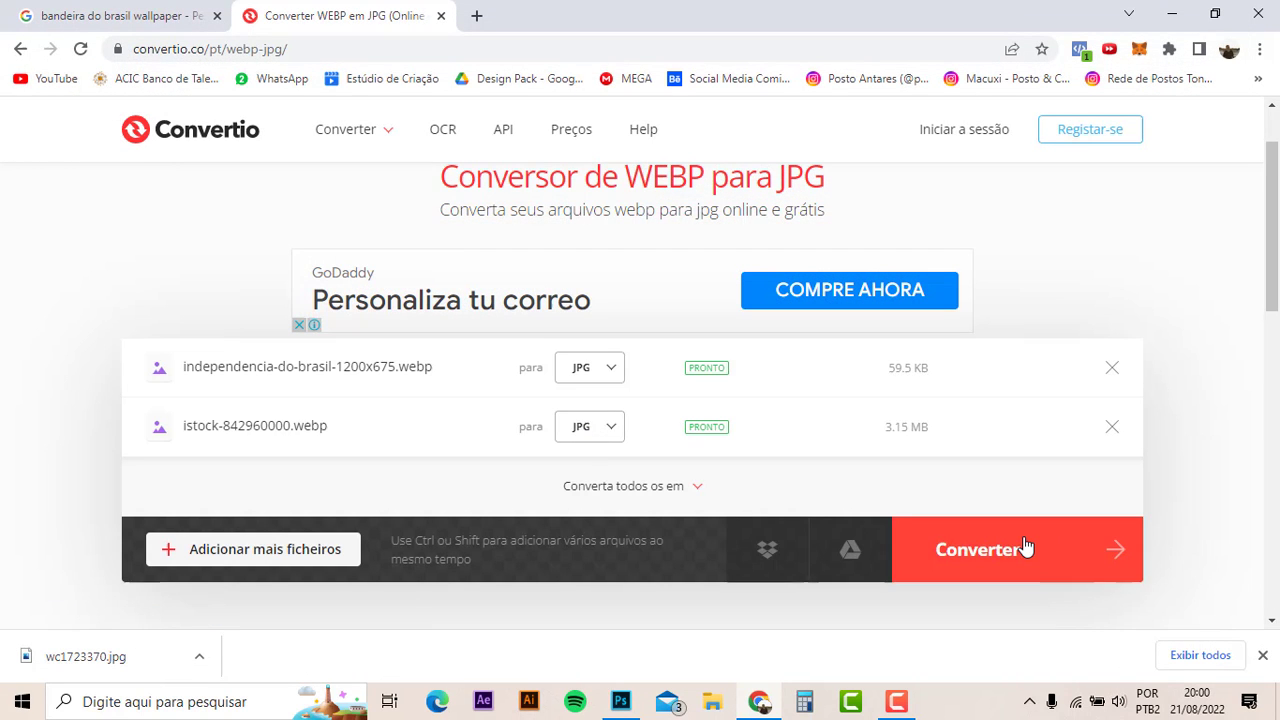
- Convert both images to JPG and download them, allowing multiple downloads
left_click(1023, 548)
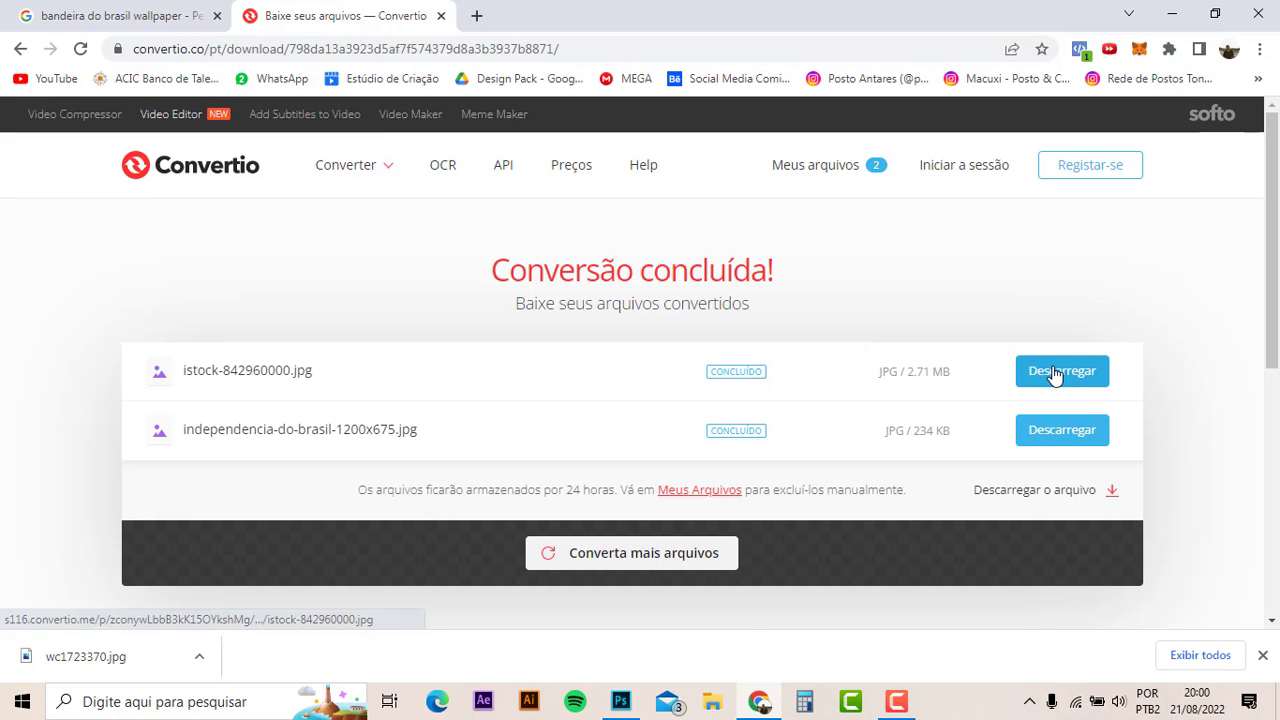
left_click(1068, 440)
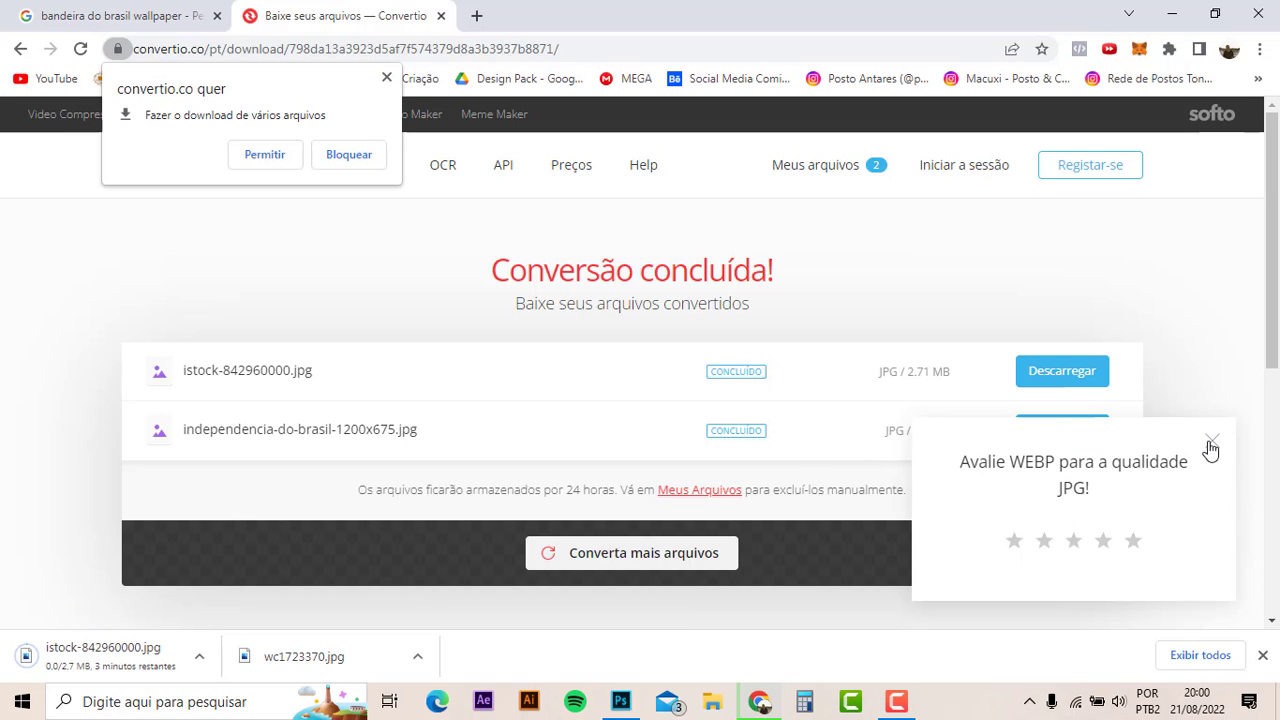
left_click(1212, 442)
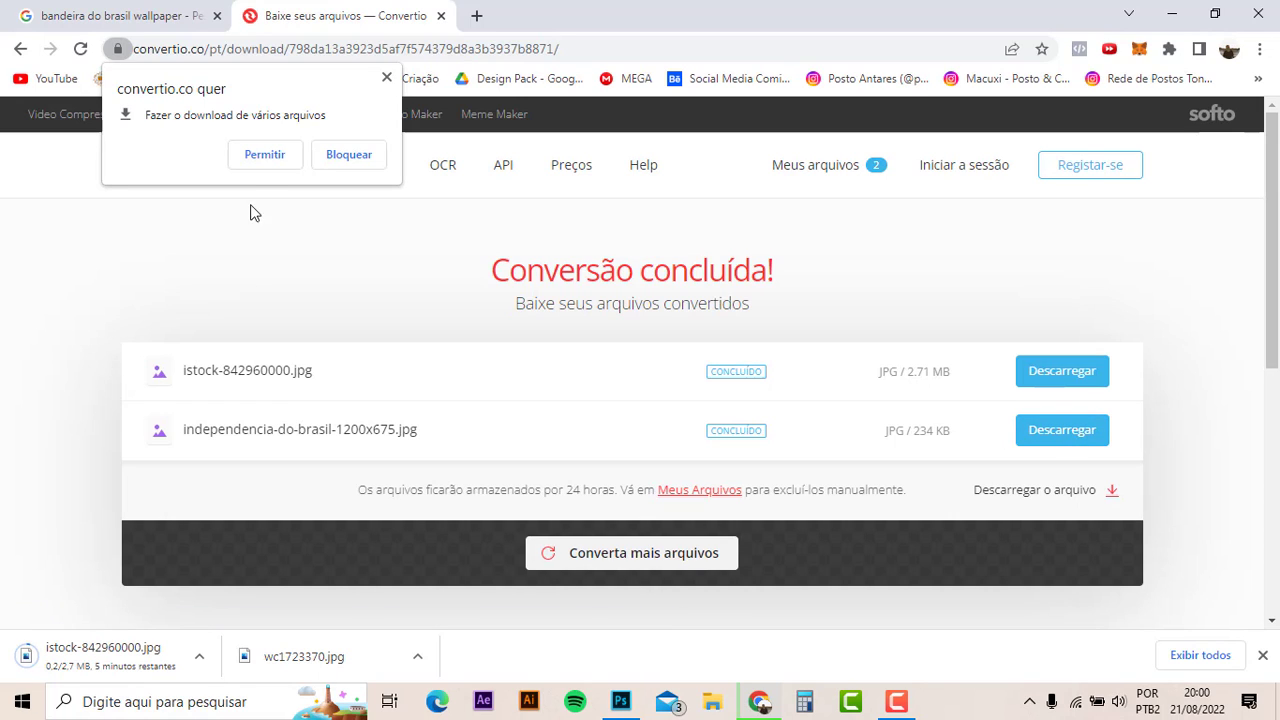
left_click(260, 156)
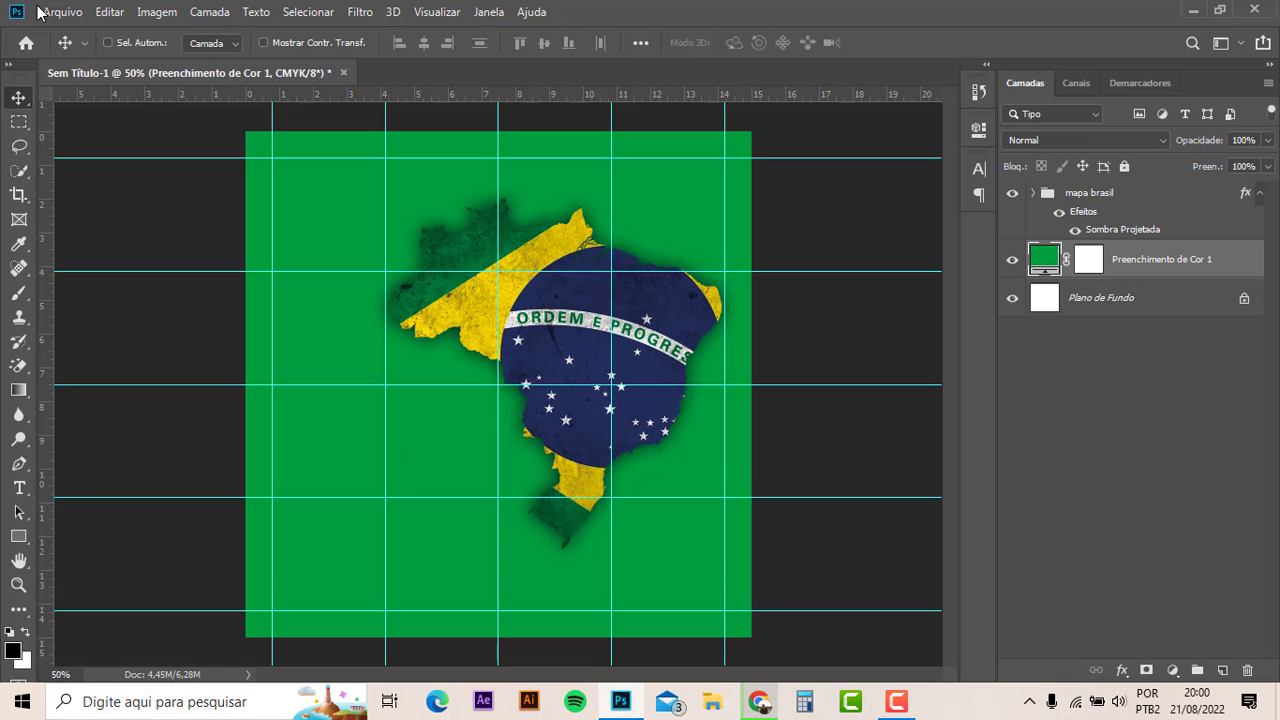
- In the Place Embedded file dialog, delete the duplicate independencia-do-brasil-1200x675 image
left_click(60, 12)
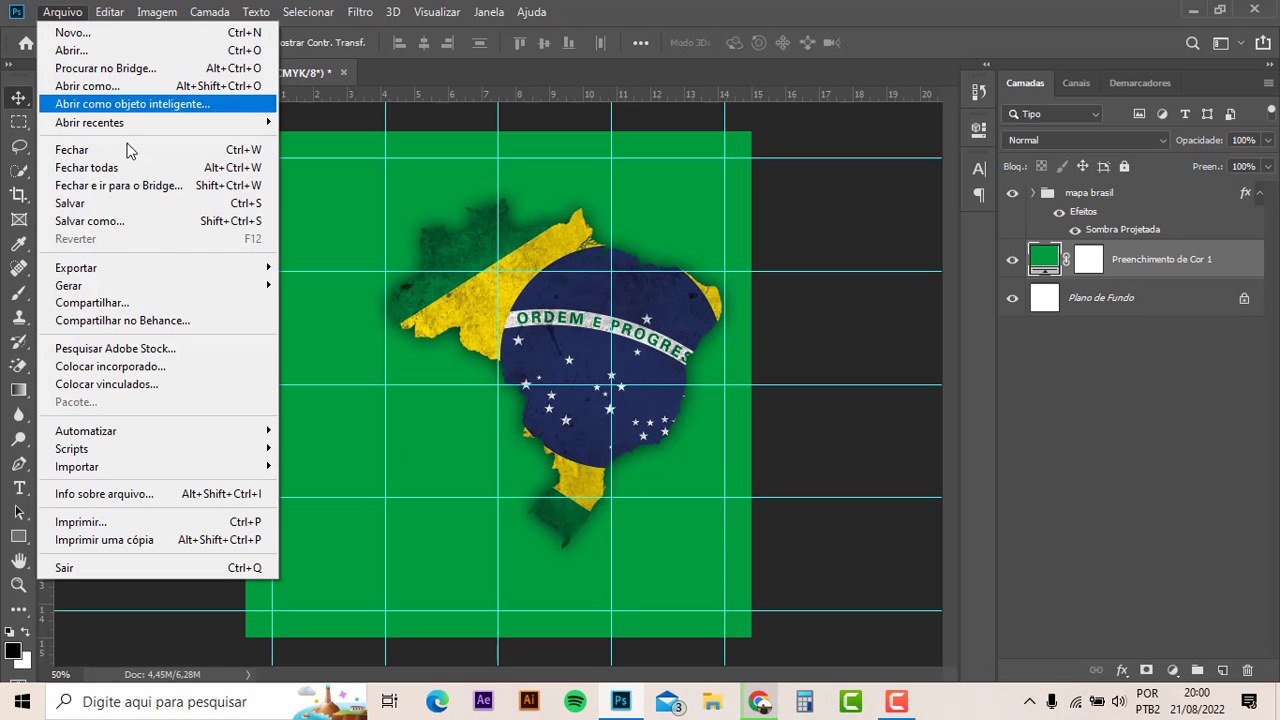
left_click(165, 362)
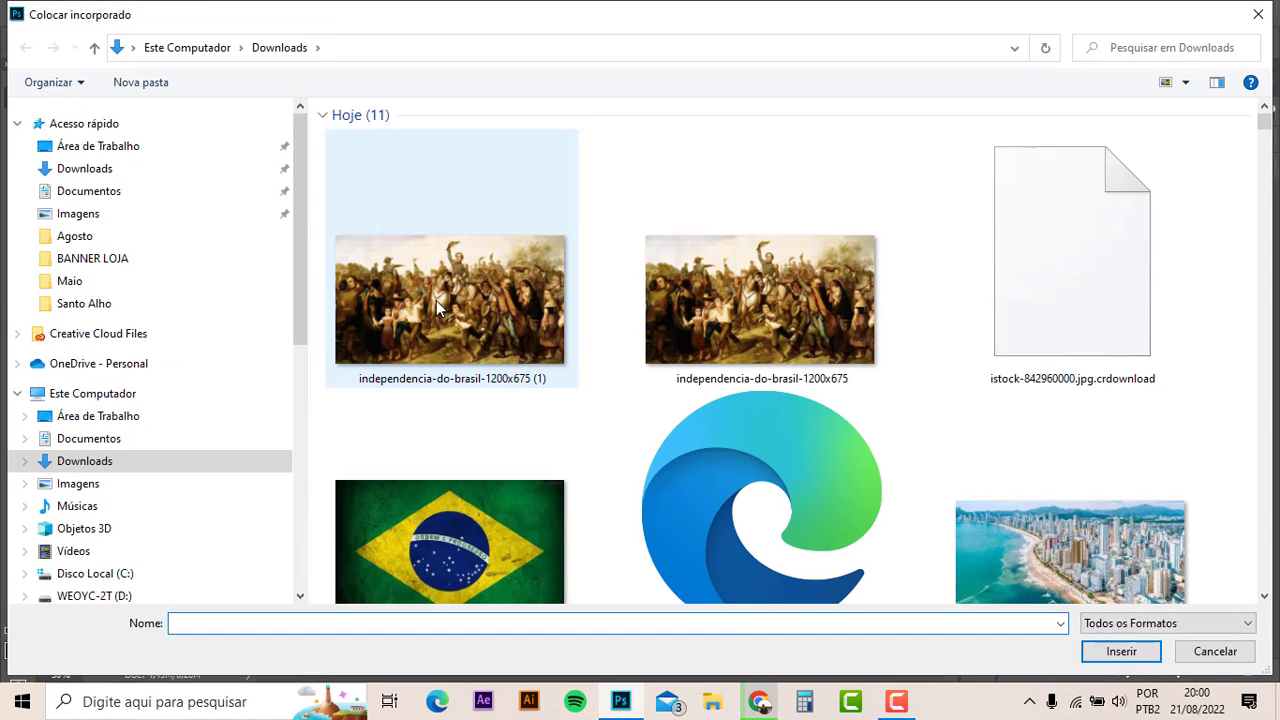
scroll(648, 316, "down", 1)
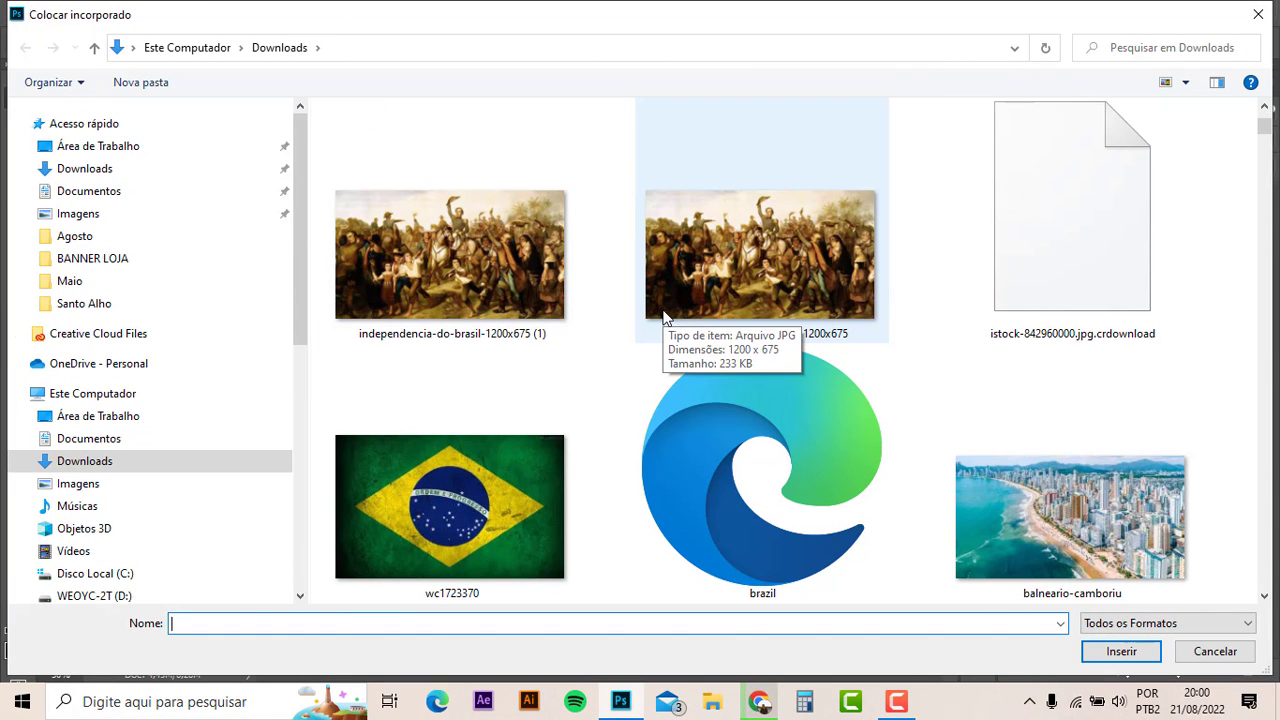
left_click(700, 297)
key("Delete")
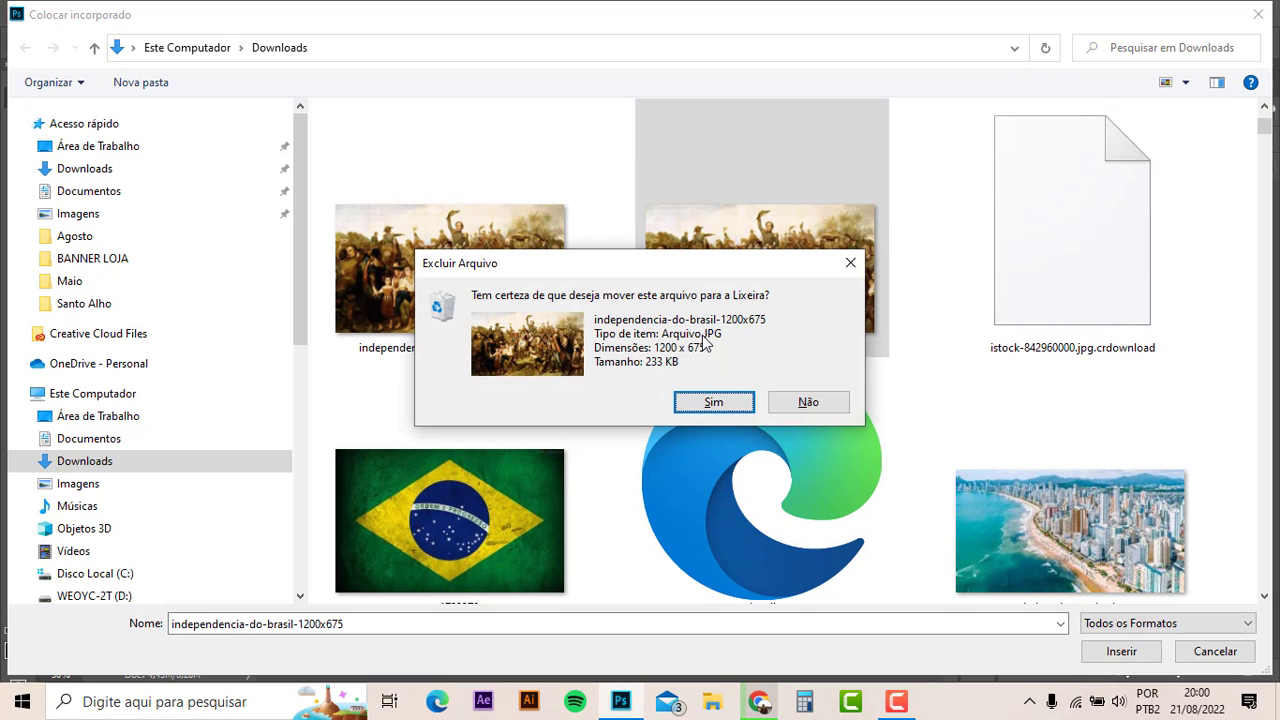
left_click(714, 402)
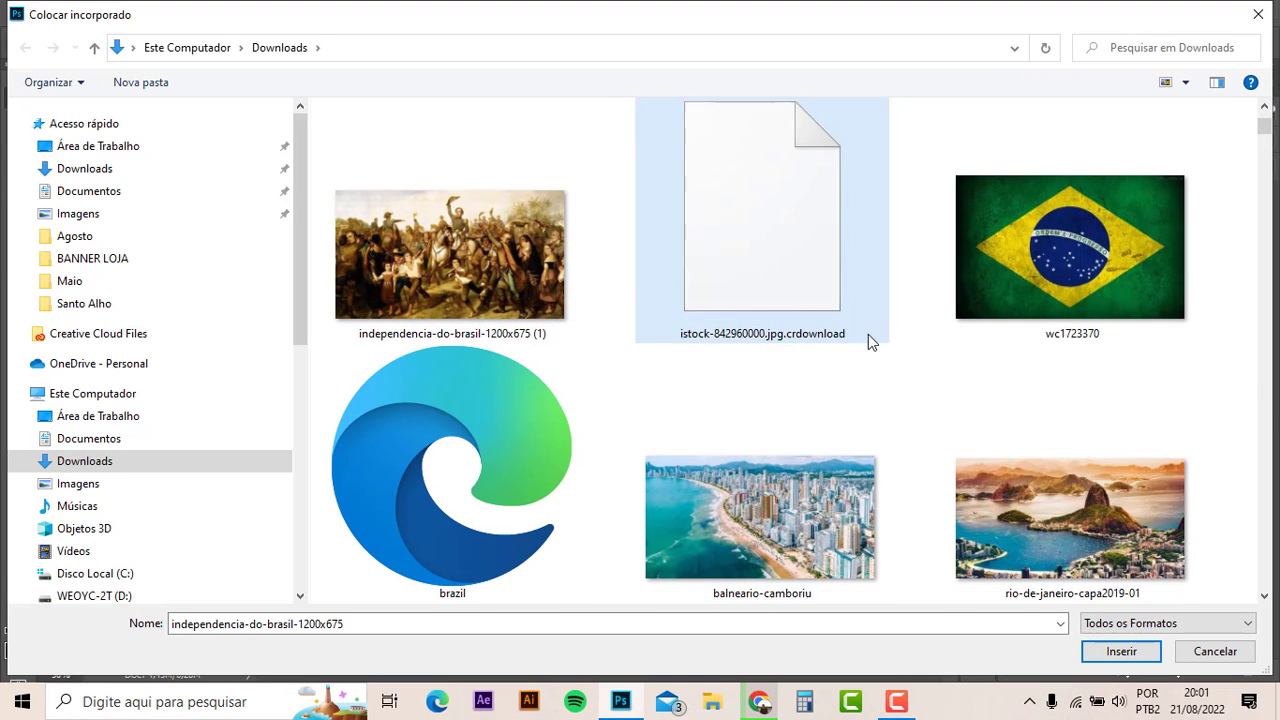
- Place rio-de-janeiro-capa2019-01 and position it across the lower-left of the canvas
left_click(967, 503)
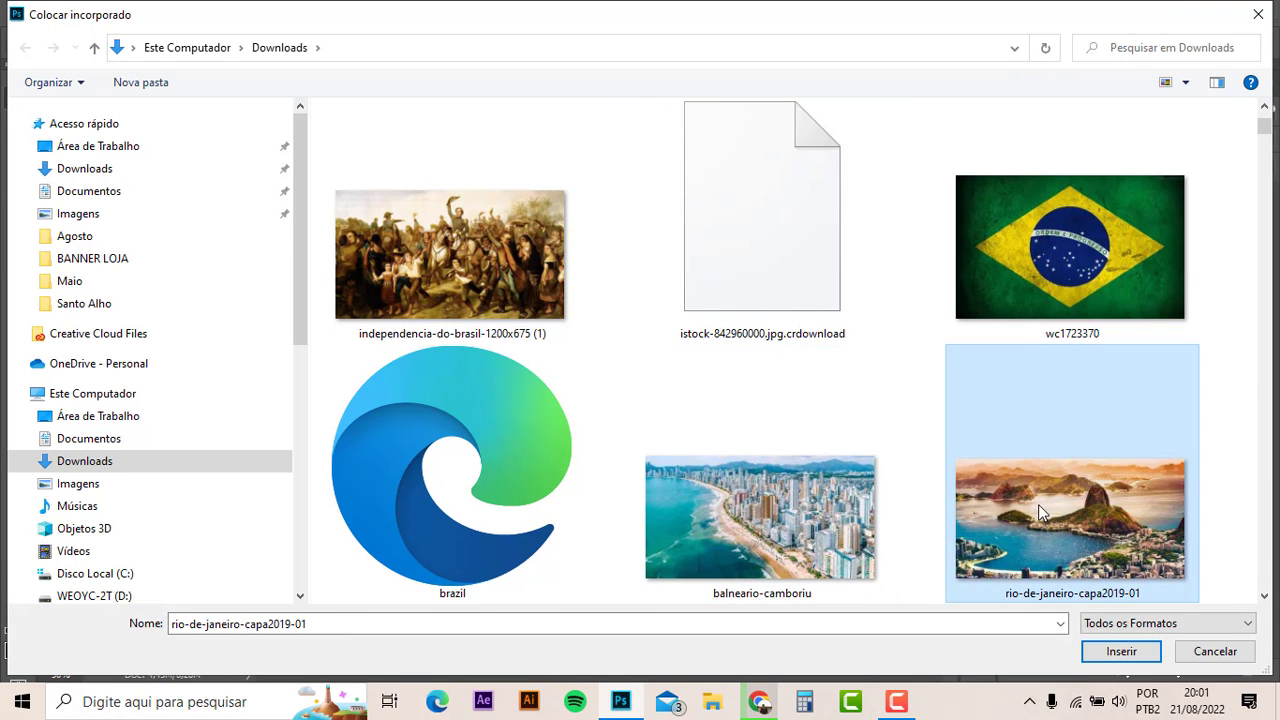
left_click(1118, 651)
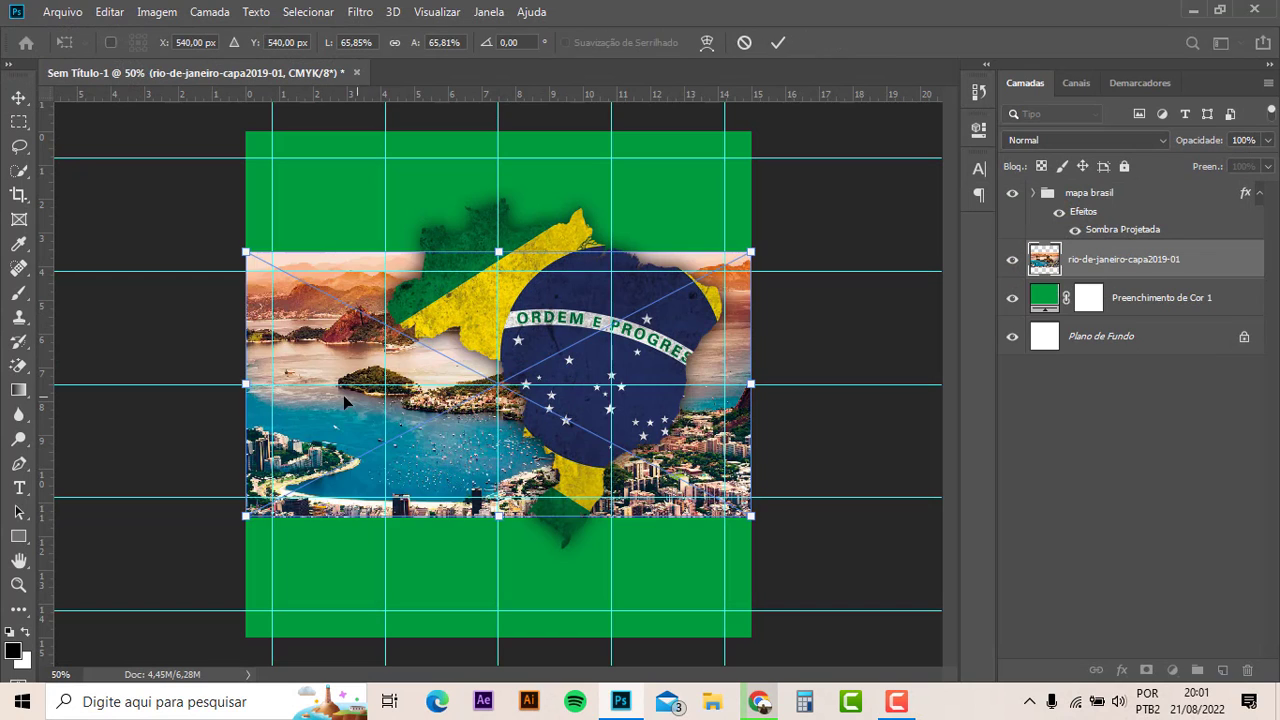
left_click_drag(344, 401, 240, 565)
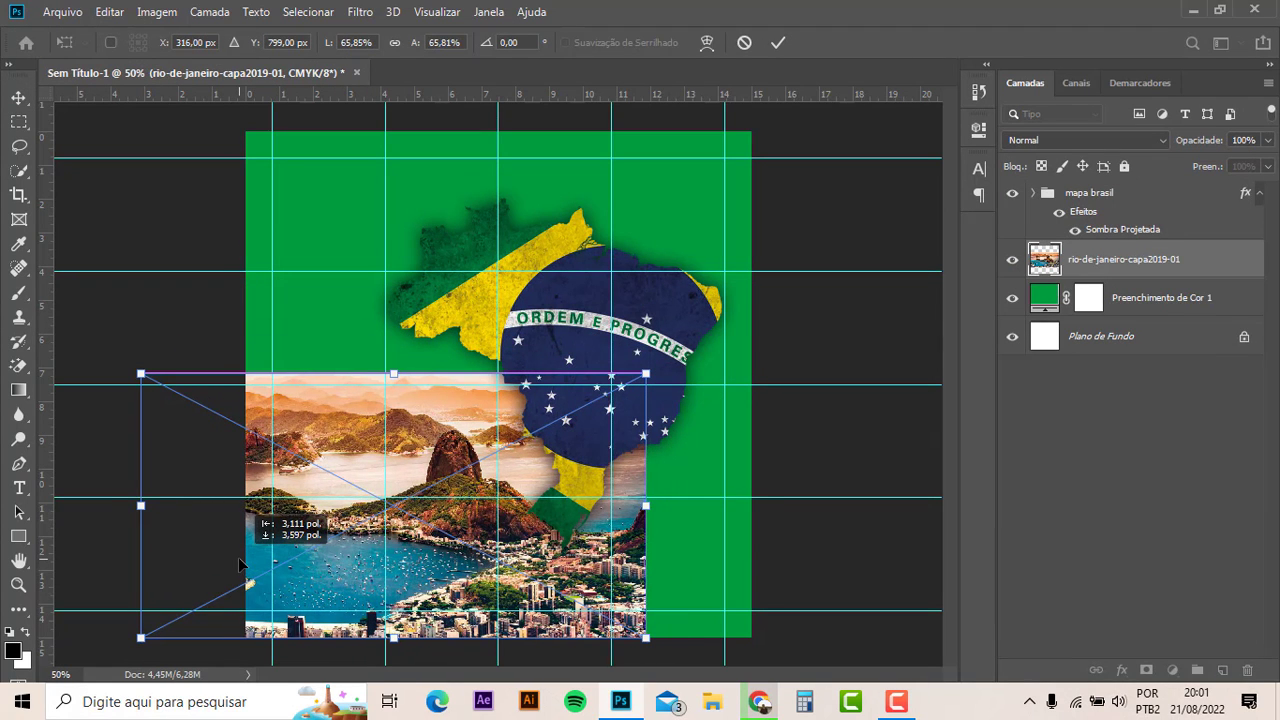
key("Return")
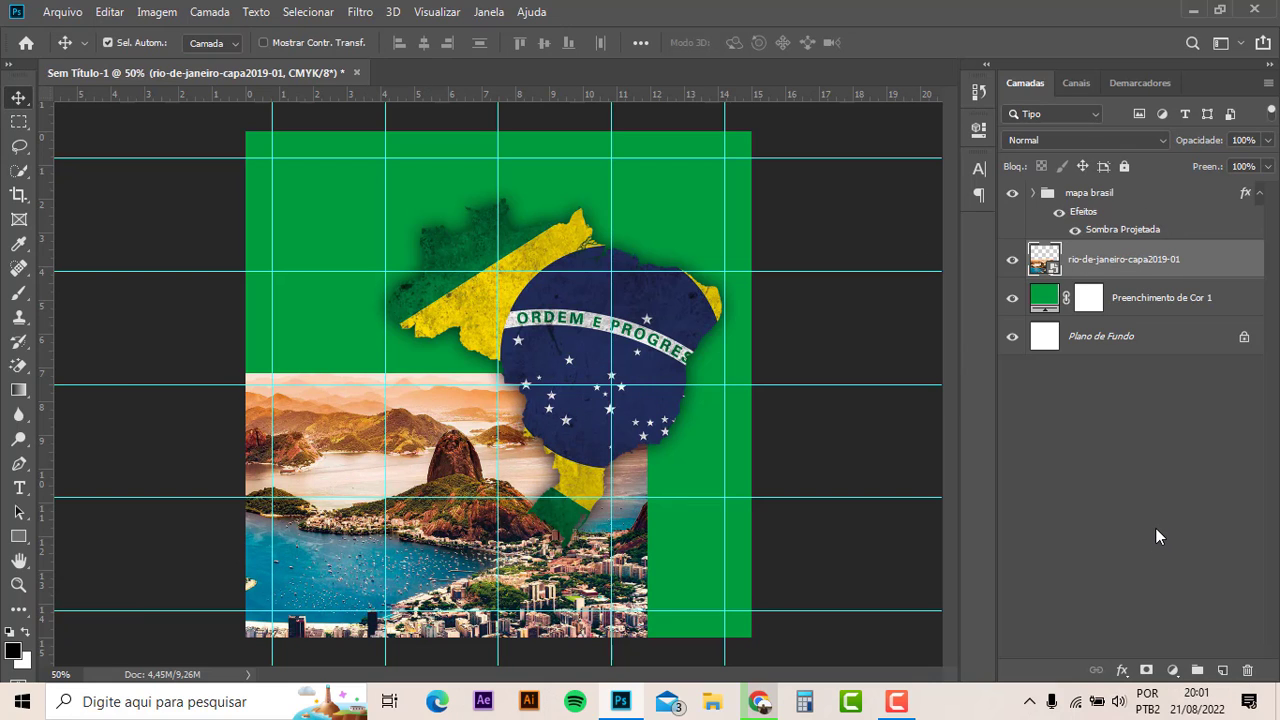
- Fully desaturate the Rio photo with Hue/Saturation at Saturation -100
key("ctrl+u")
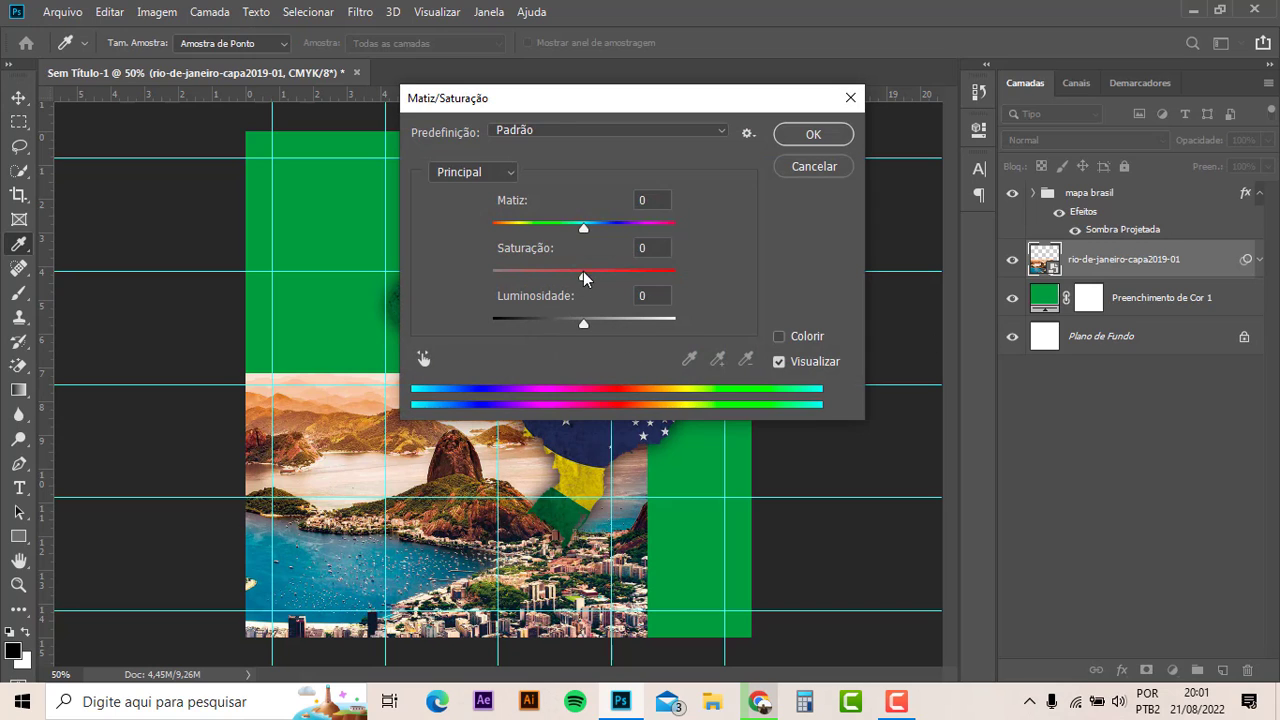
left_click_drag(583, 271, 256, 272)
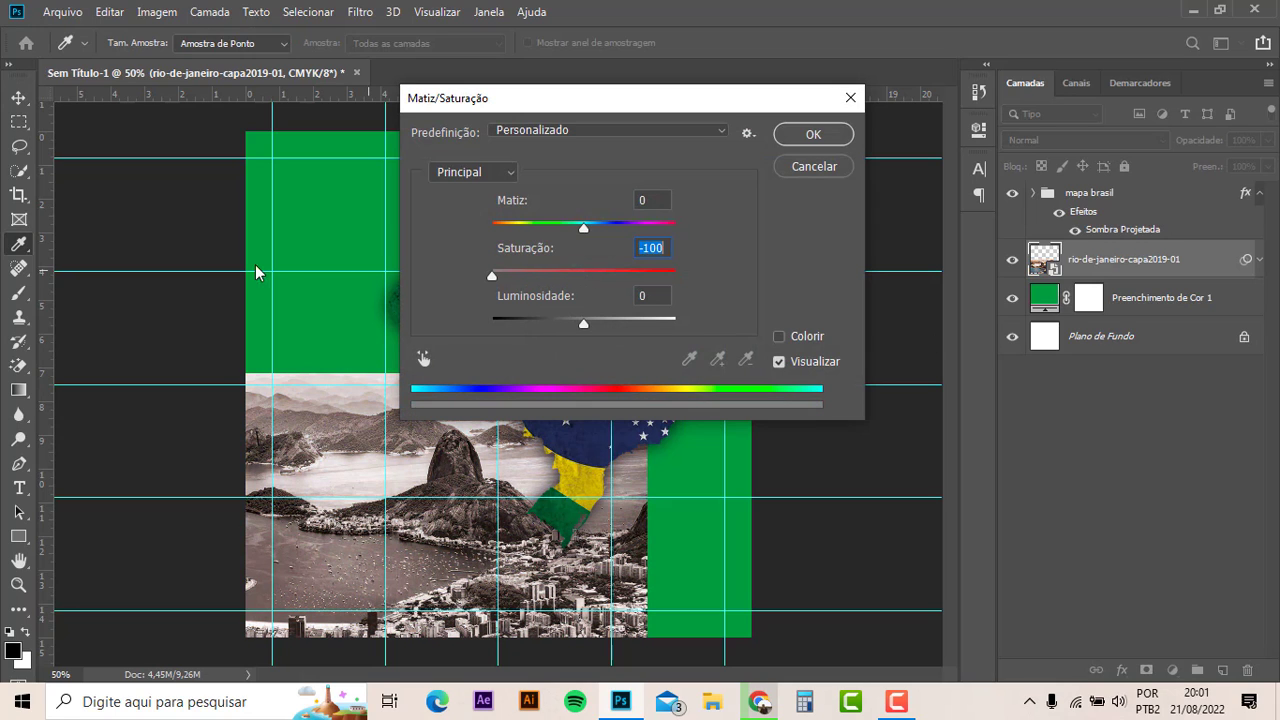
left_click(813, 134)
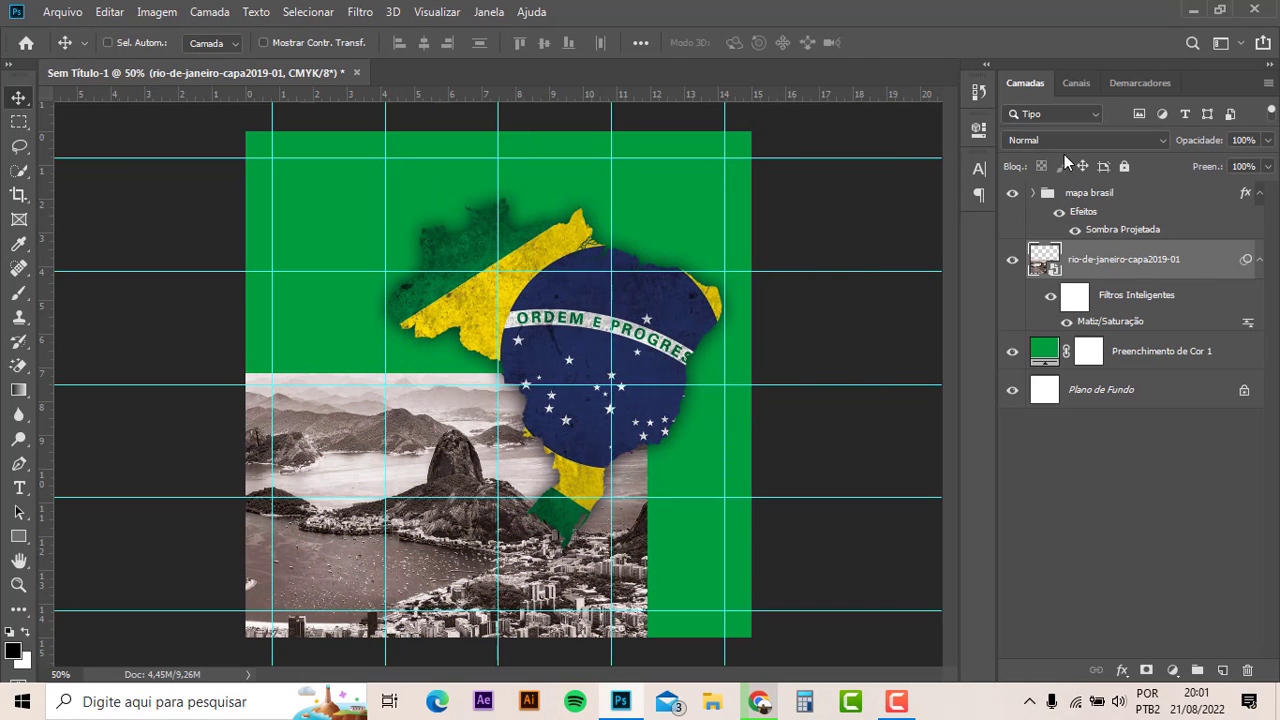
- Set the Rio layer's blend mode to Luz Indireta and nudge it slightly on the canvas
left_click(1066, 140)
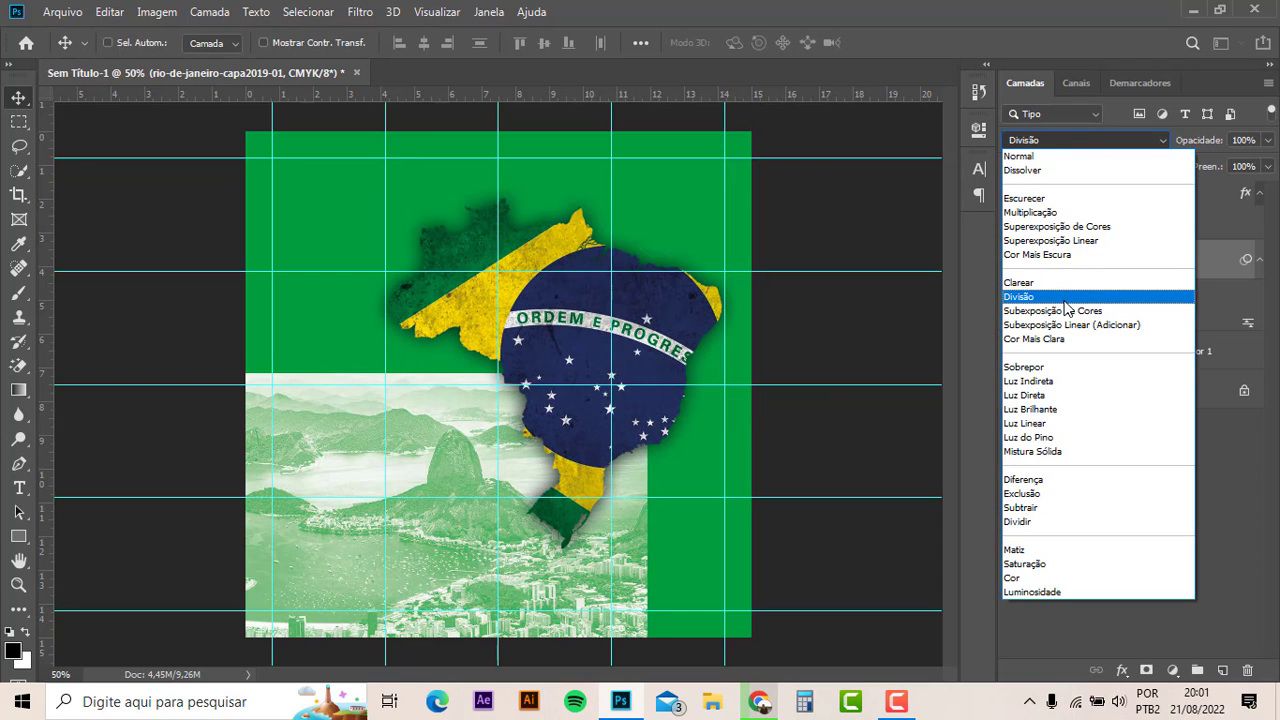
left_click(1066, 384)
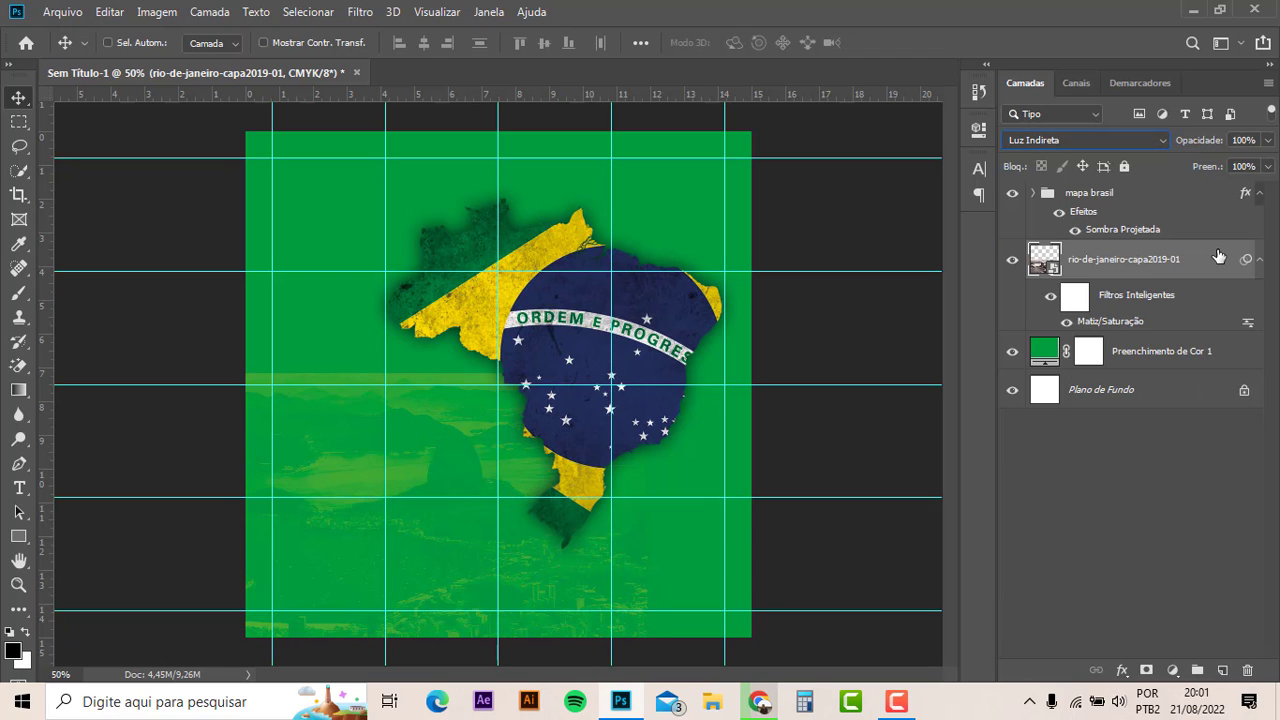
left_click_drag(474, 467, 506, 451)
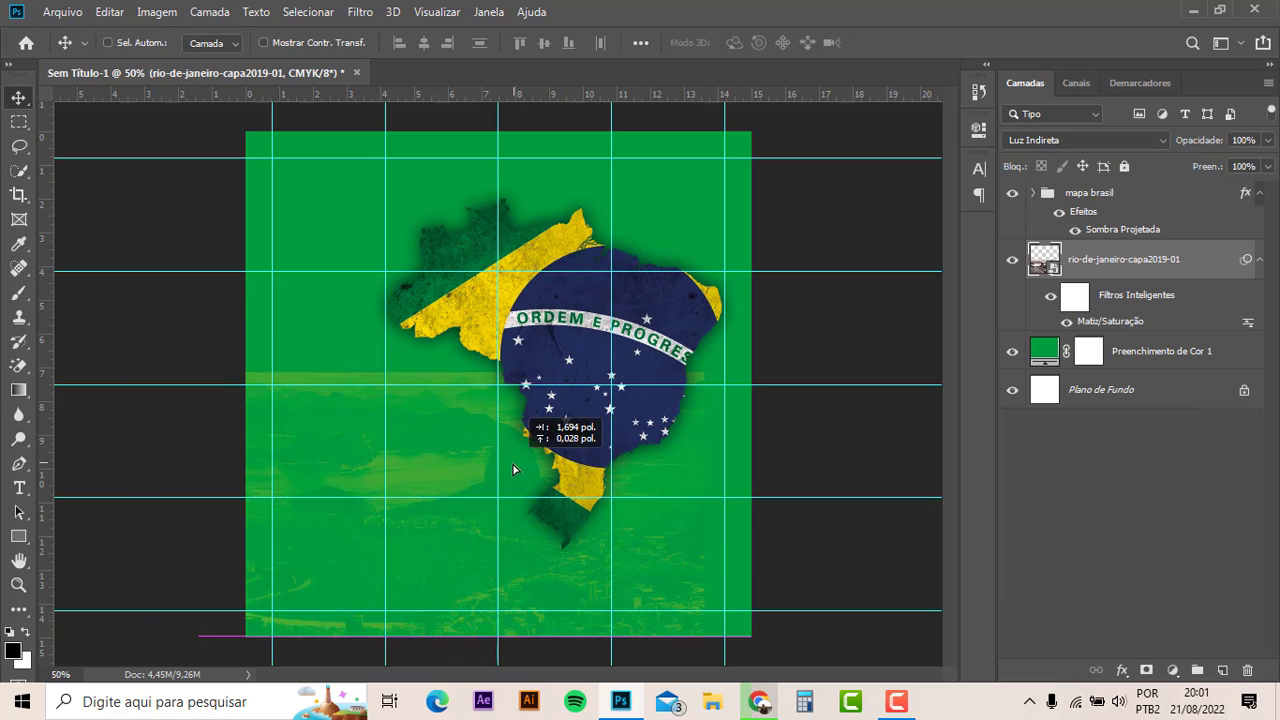
left_click(1022, 143)
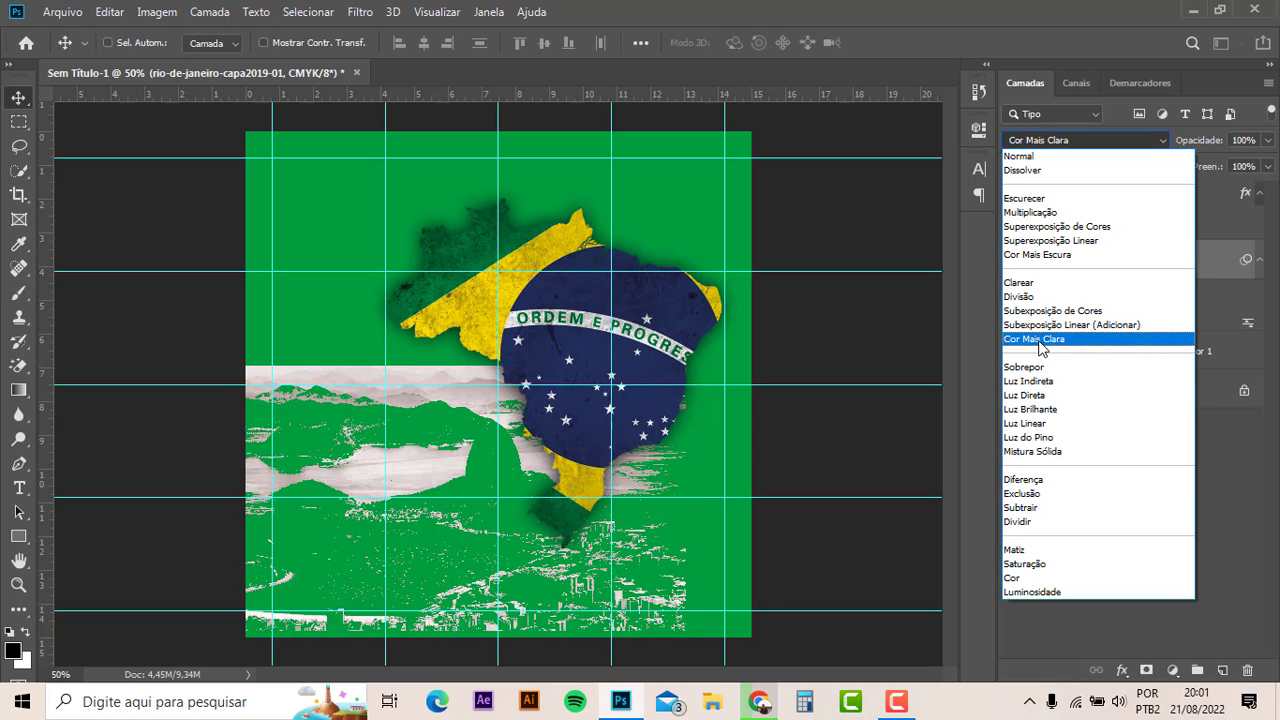
key("Down")
key("Down")
key("Return")
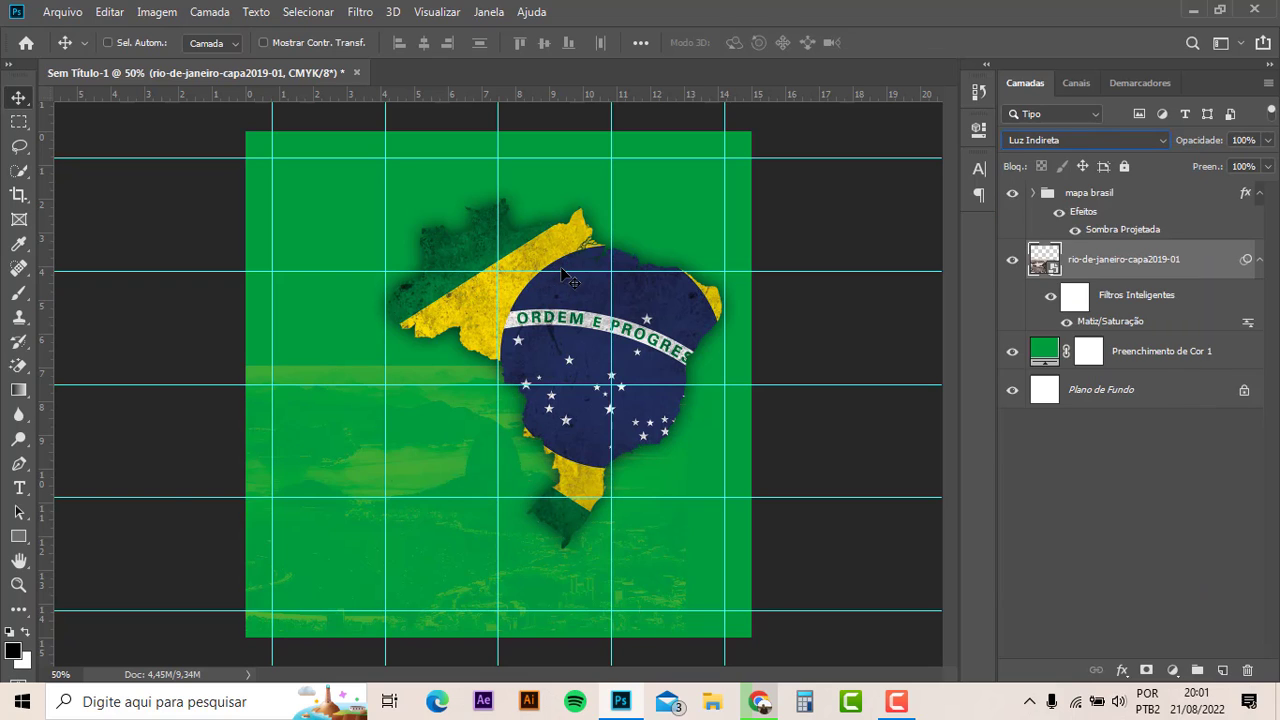
key("ctrl")
key("ctrl+y")
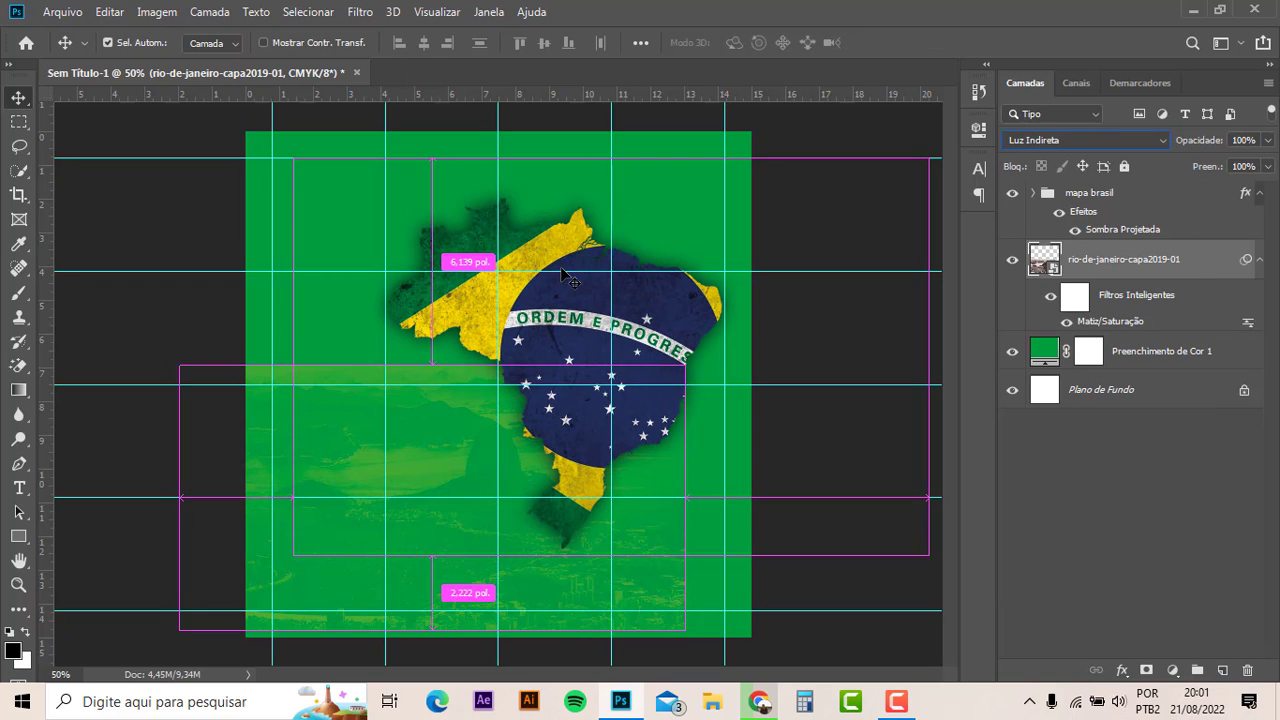
key("ctrl+y")
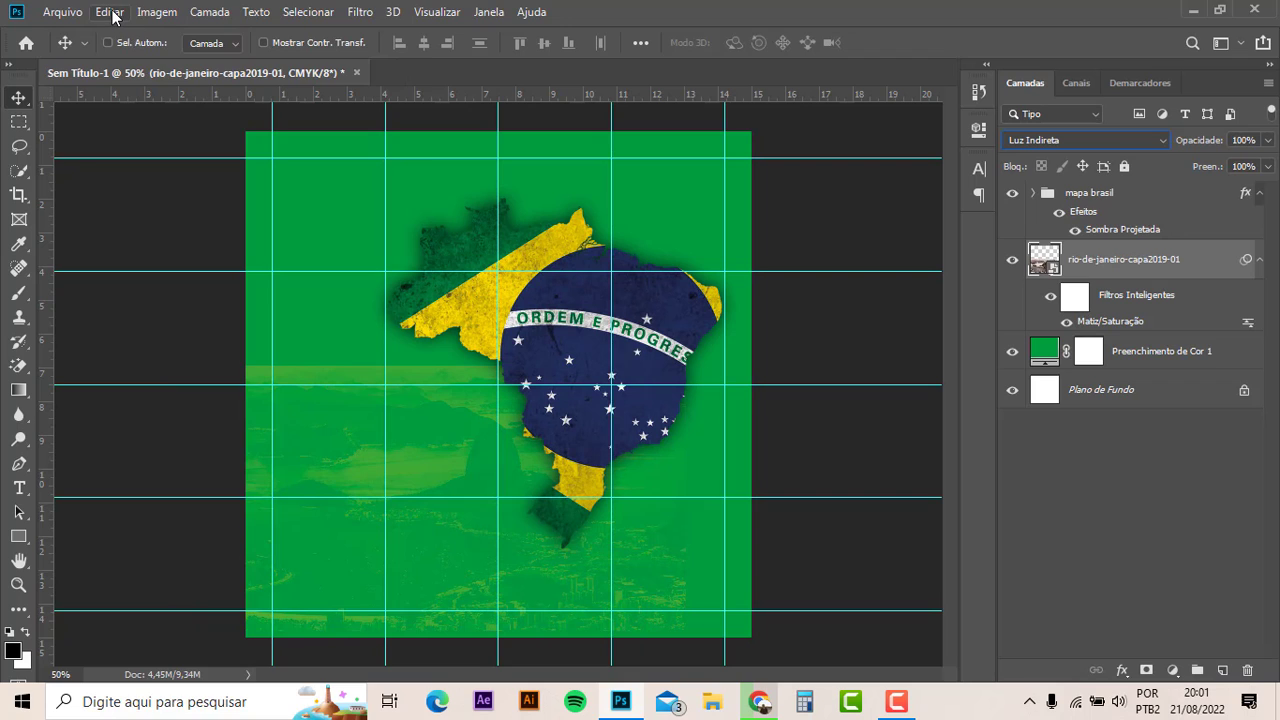
- Convert the document to RGB colour mode without flattening layers or rasterizing smart objects
left_click(110, 12)
left_click(105, 12)
left_click(155, 12)
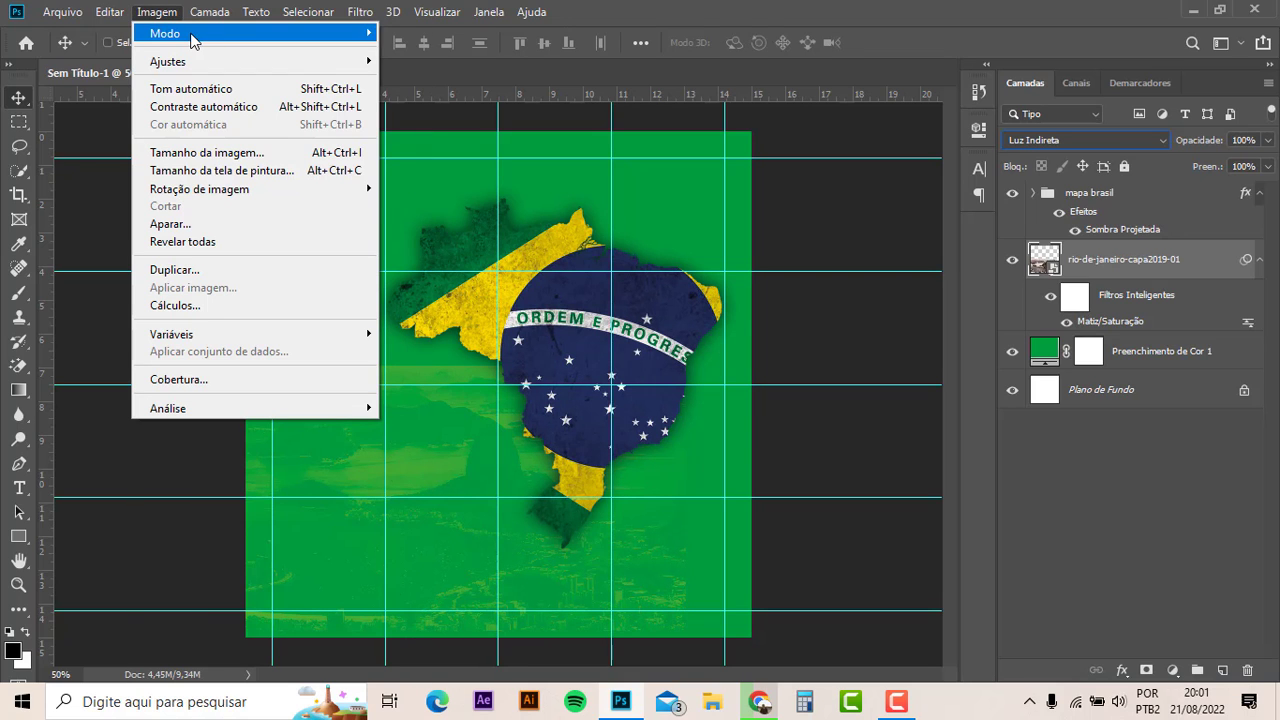
mouse_move(165, 33)
left_click(414, 103)
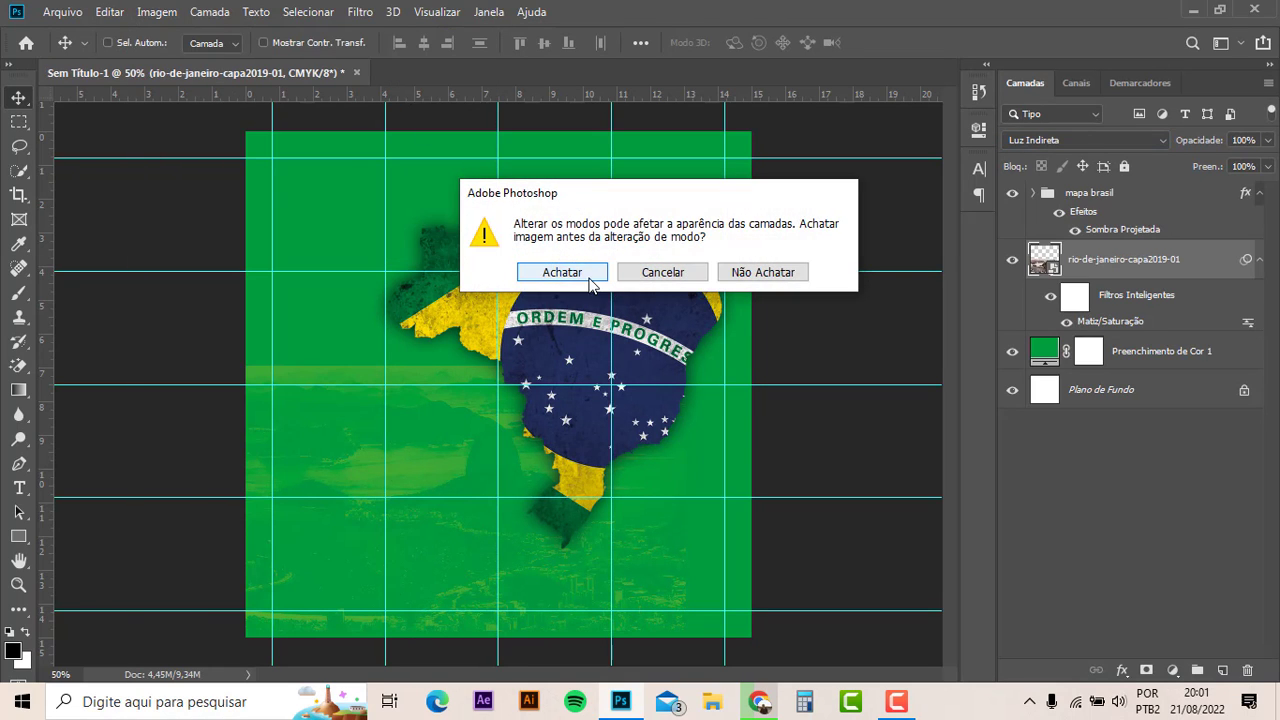
left_click(752, 276)
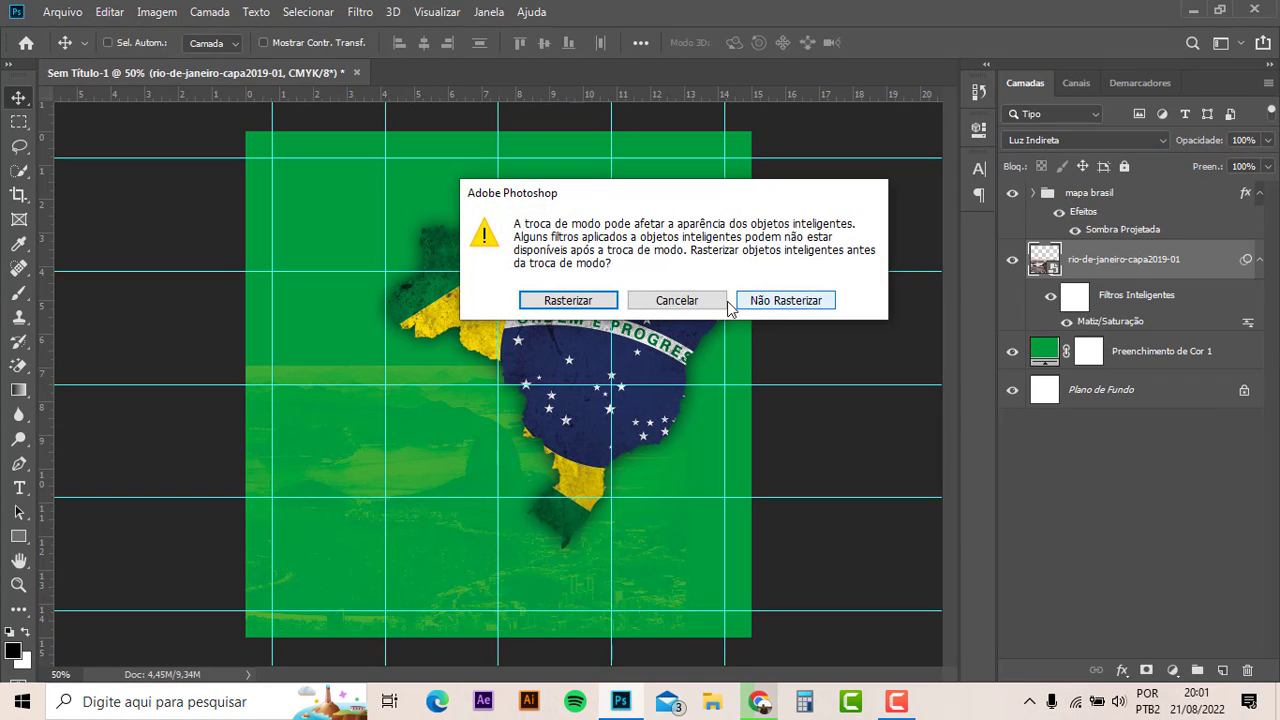
left_click(766, 300)
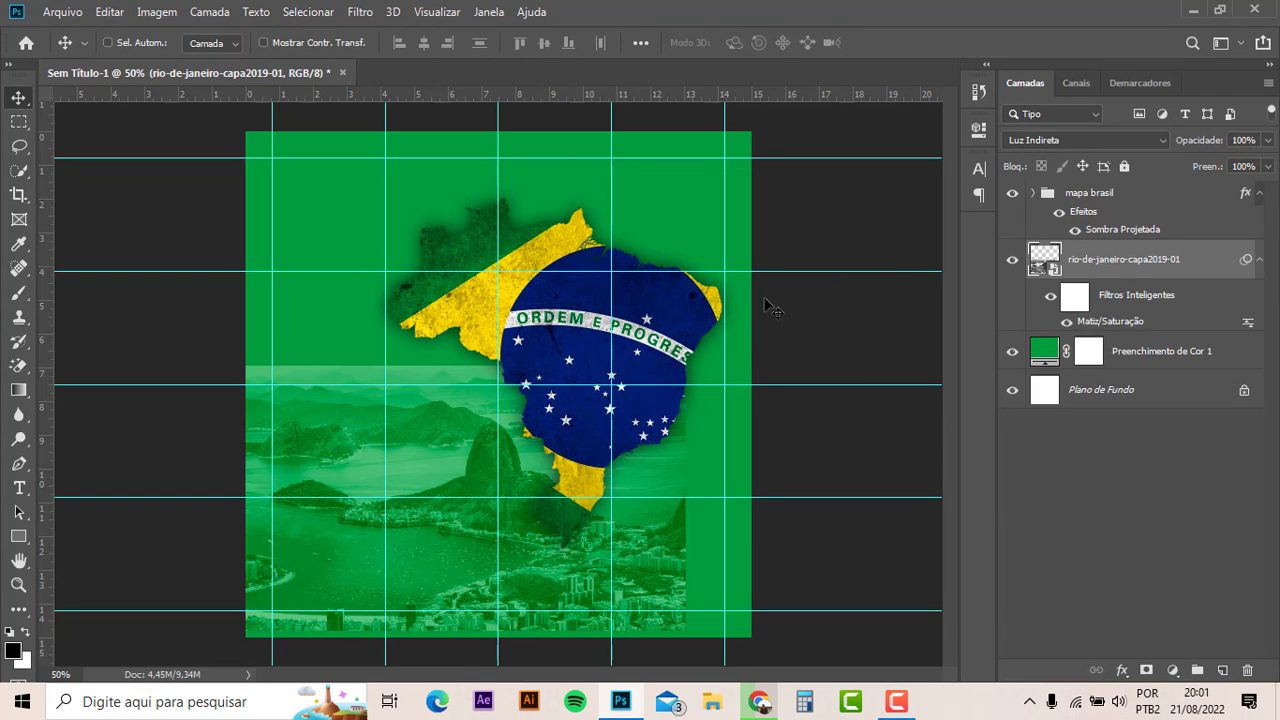
- Shift the Rio photo left and mask its top edge with an 800 px soft black brush
left_click(1067, 143)
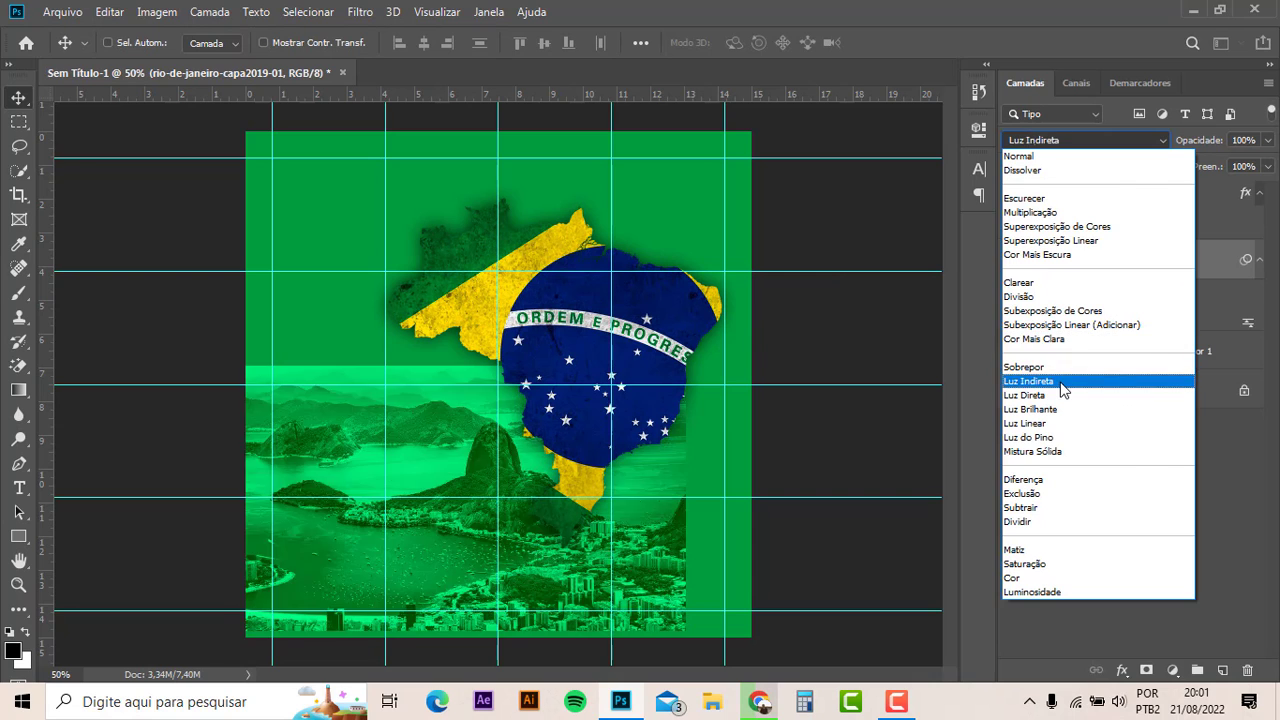
left_click(1040, 374)
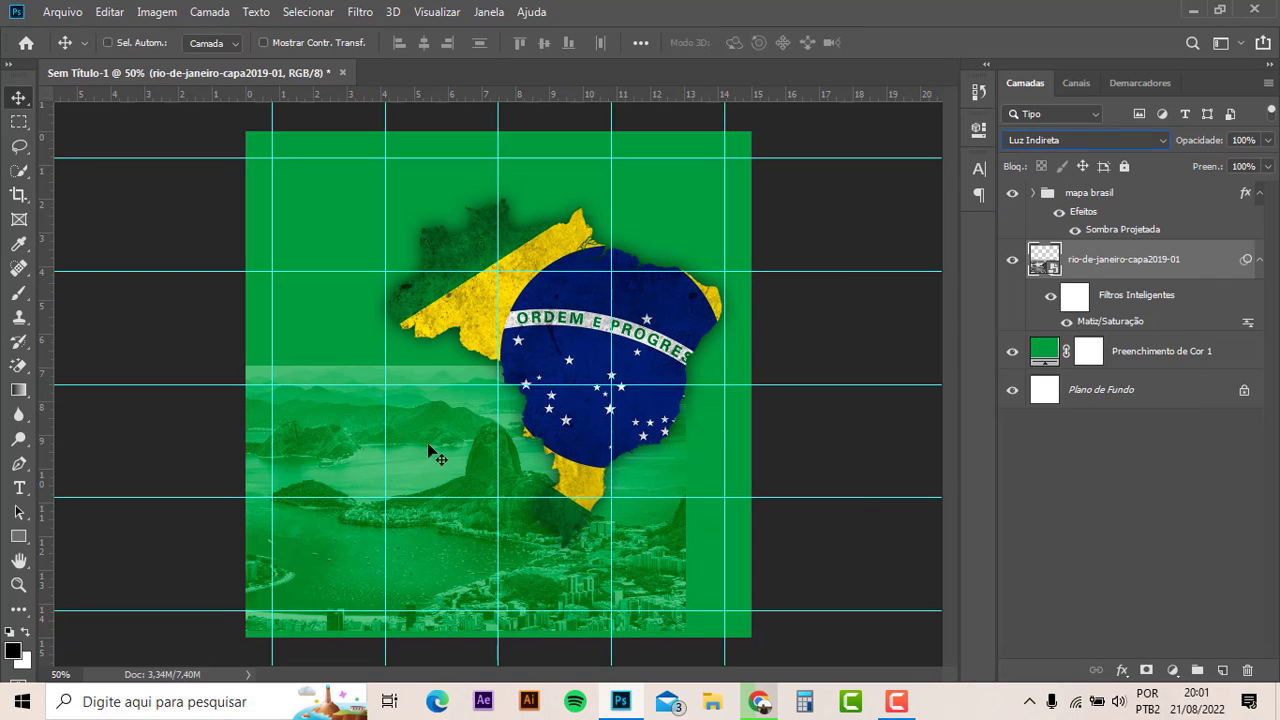
left_click_drag(437, 456, 350, 461)
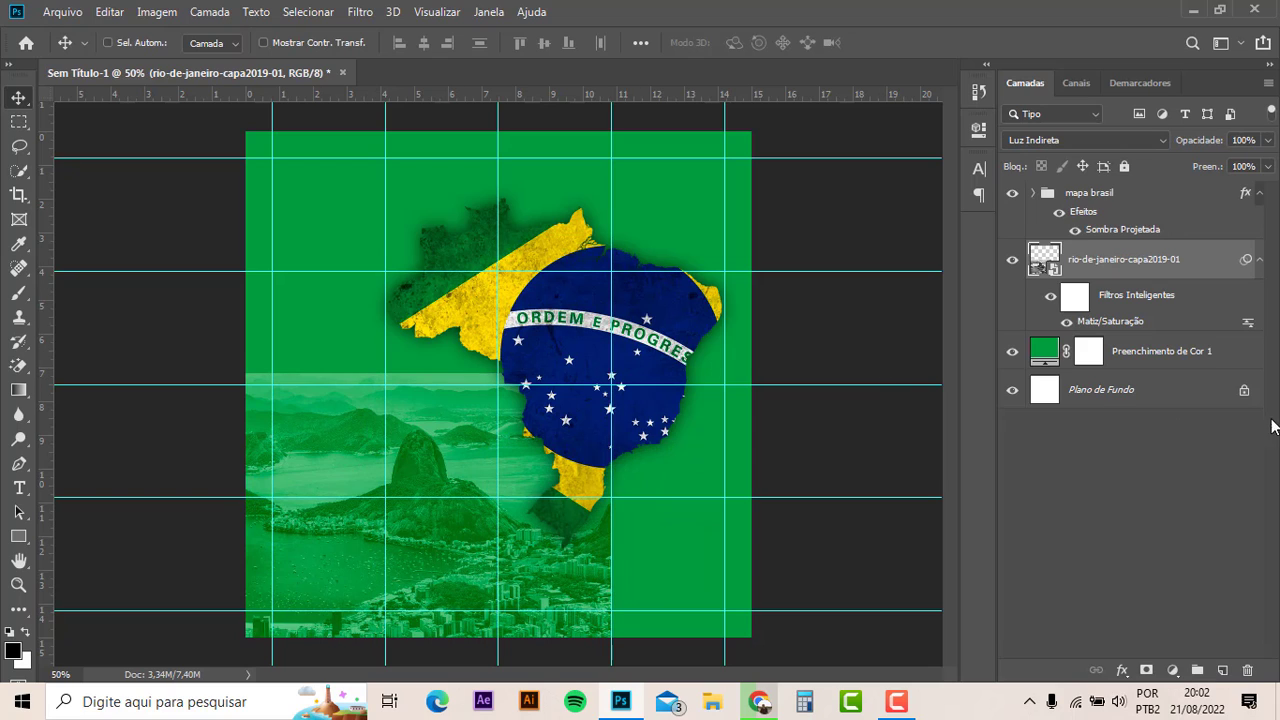
left_click(1148, 674)
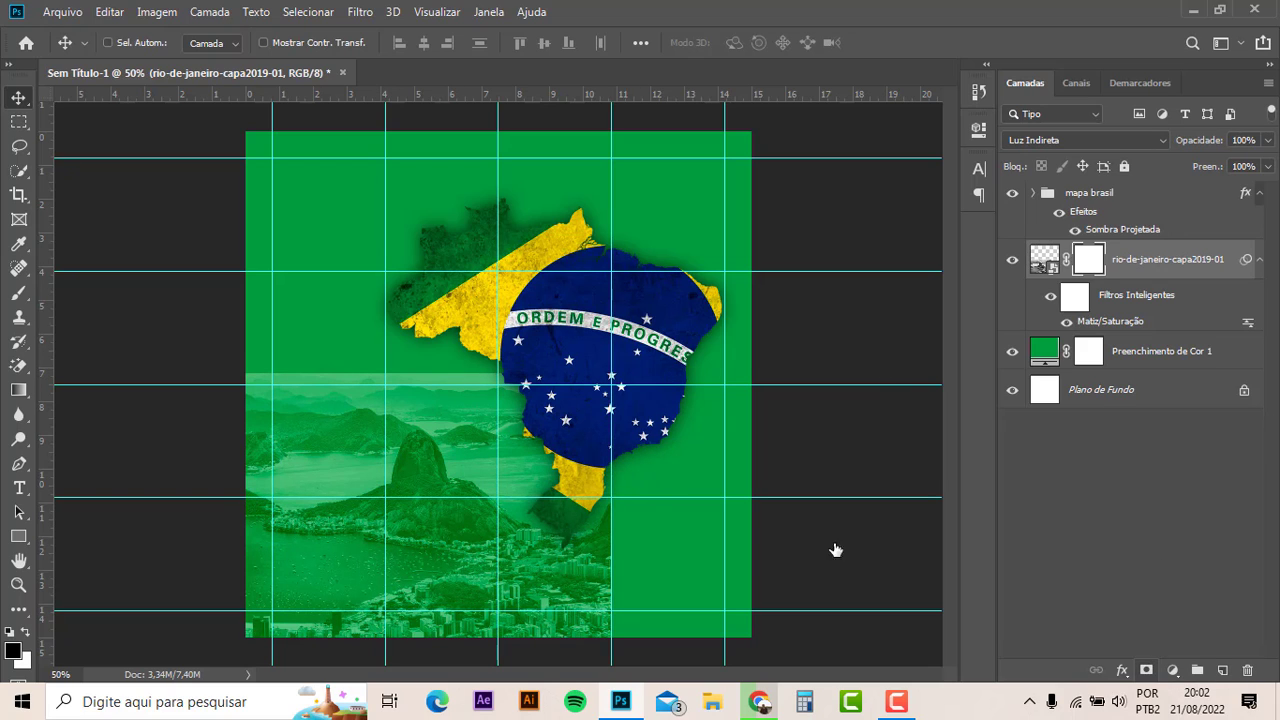
key("b")
key("bracketright")
key("bracketright")
key("bracketright")
key("bracketright")
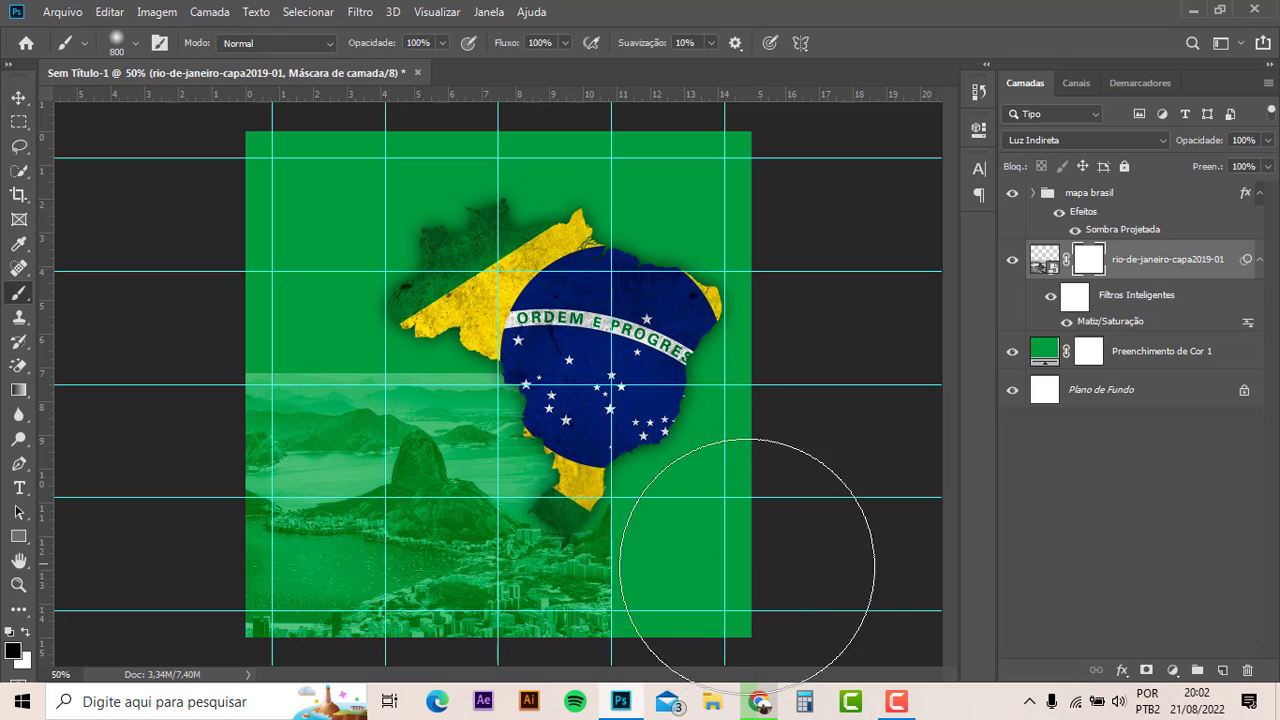
key("bracketright")
key("bracketright")
key("bracketright")
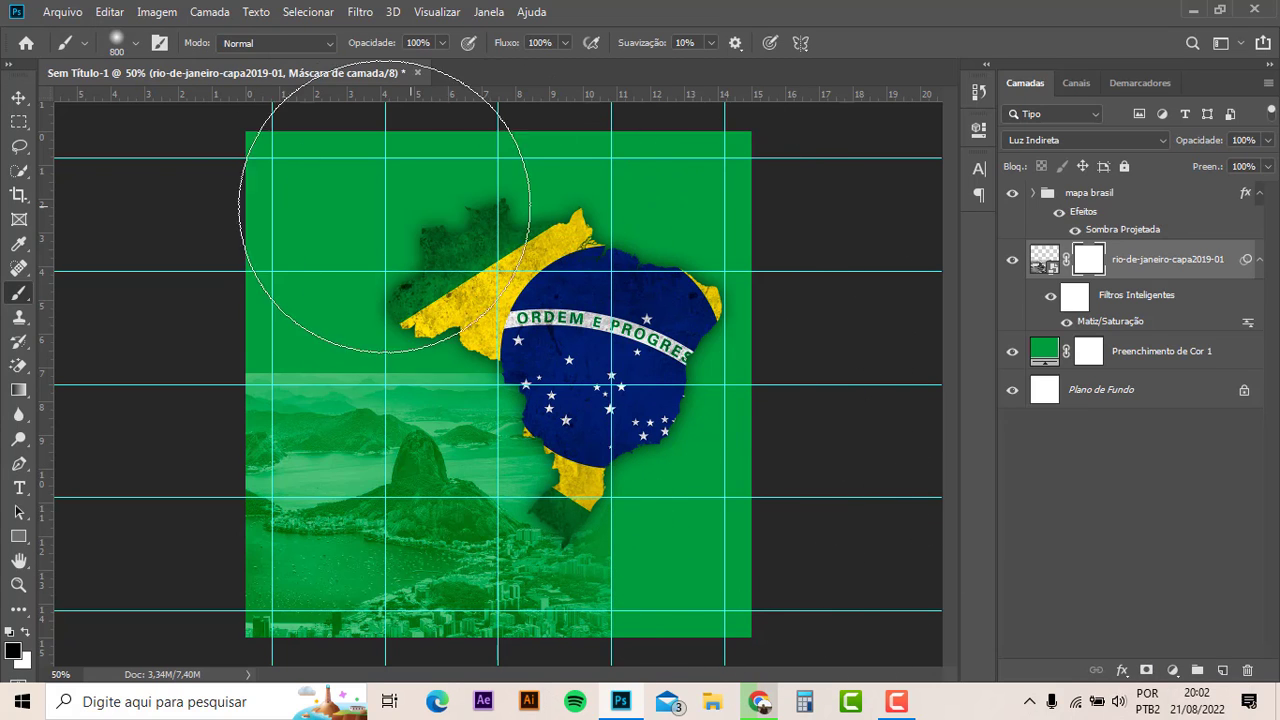
mouse_move(380, 203)
left_mouse_down()
mouse_move(189, 206)
mouse_move(311, 247)
left_mouse_up()
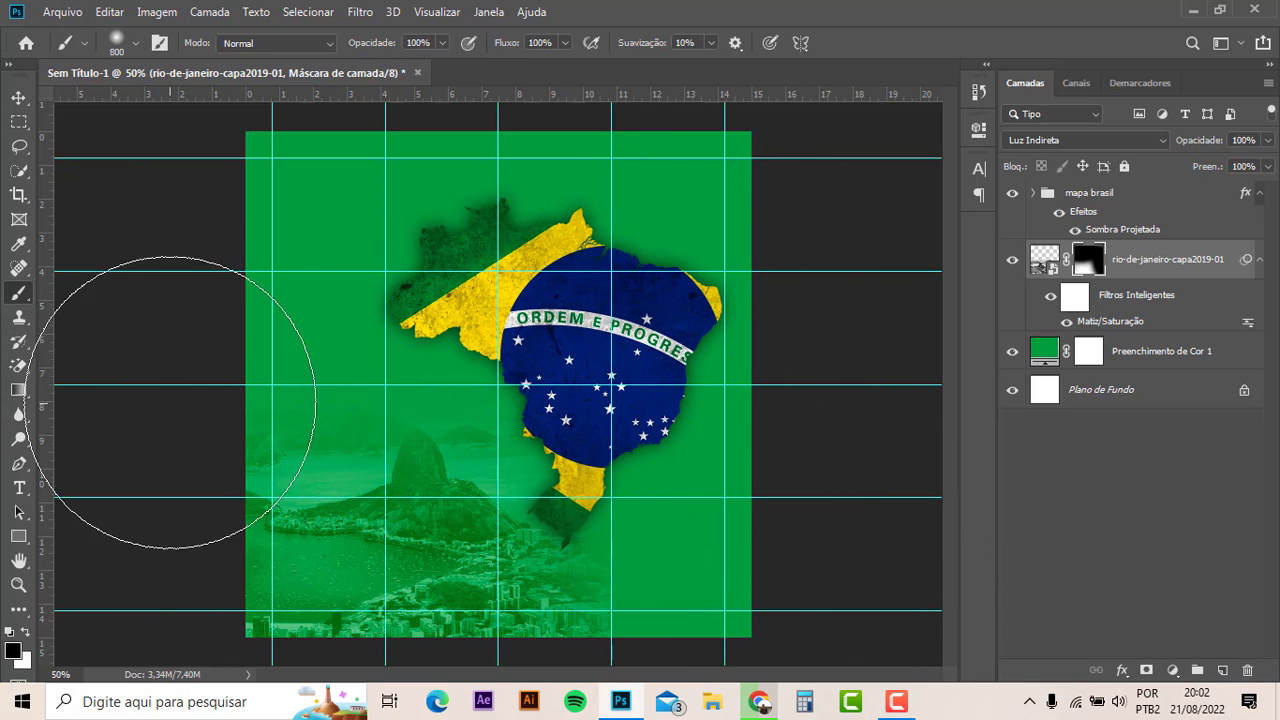
- Change the Color Fill layer to the brighter green #0a871c and hide the guides
double_click(1041, 356)
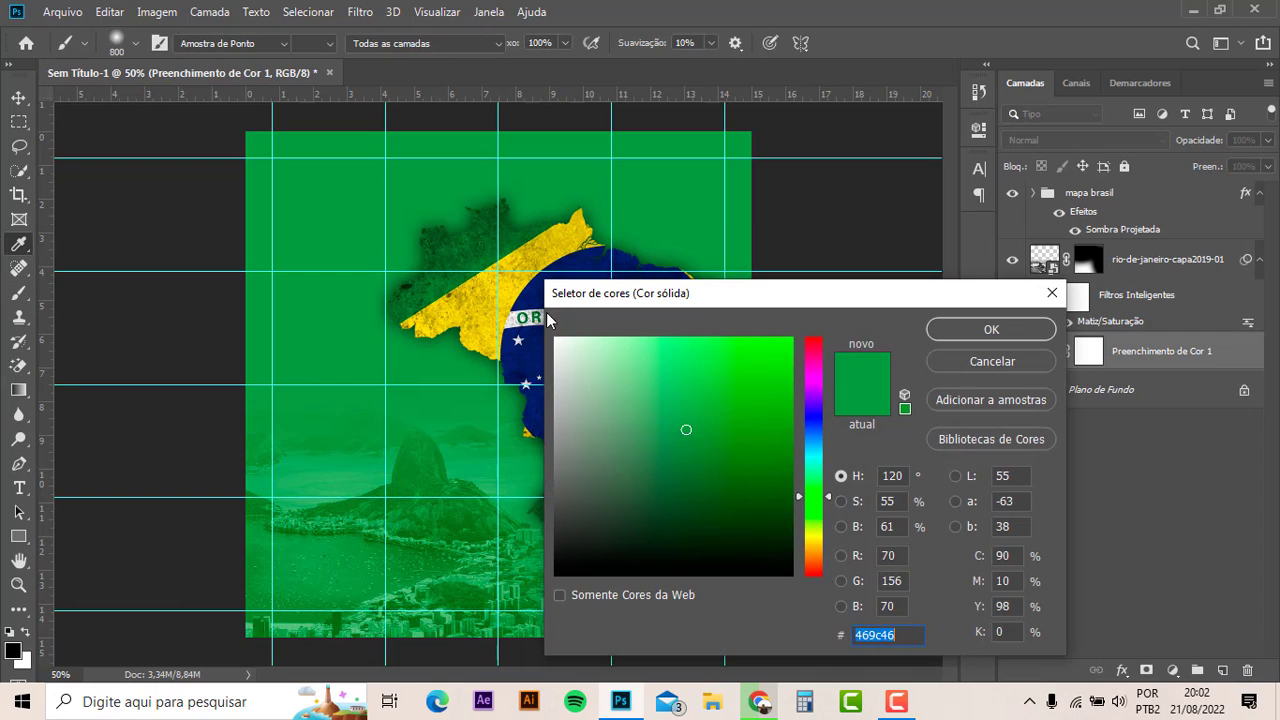
left_click(484, 244)
mouse_move(756, 470)
left_mouse_down()
mouse_move(774, 487)
mouse_move(818, 490)
left_mouse_up()
left_click(775, 450)
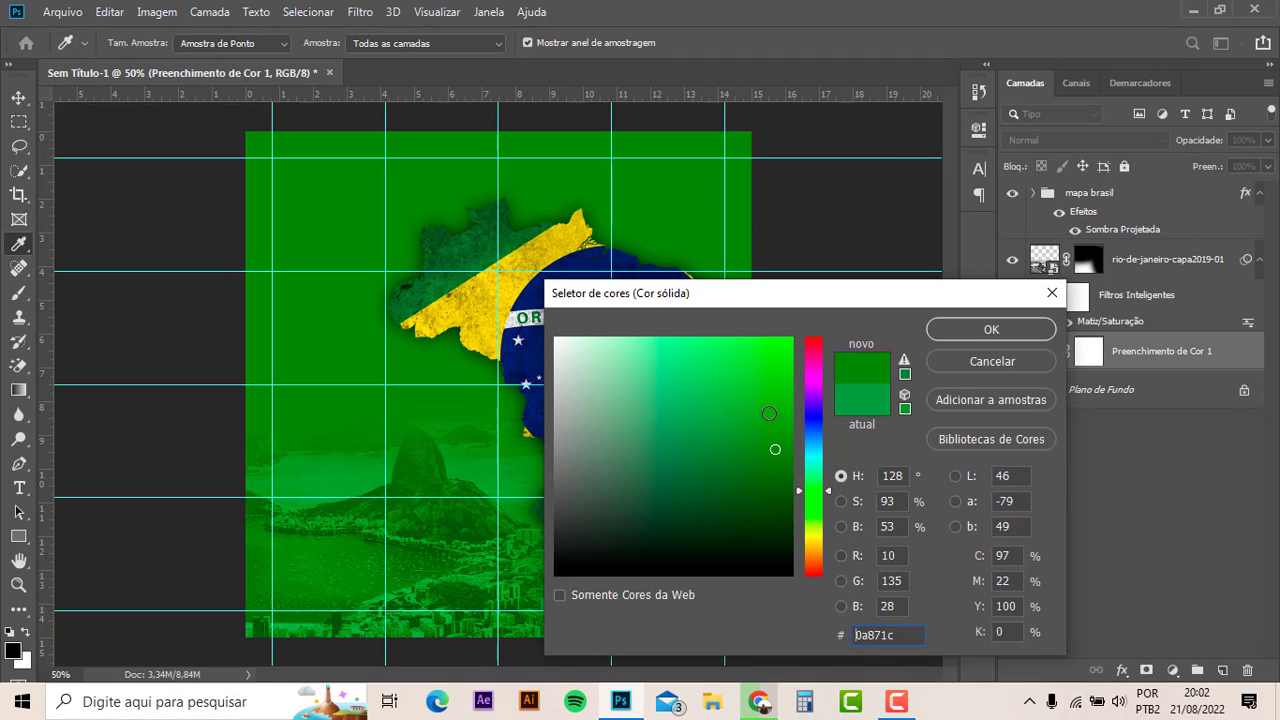
left_click(988, 330)
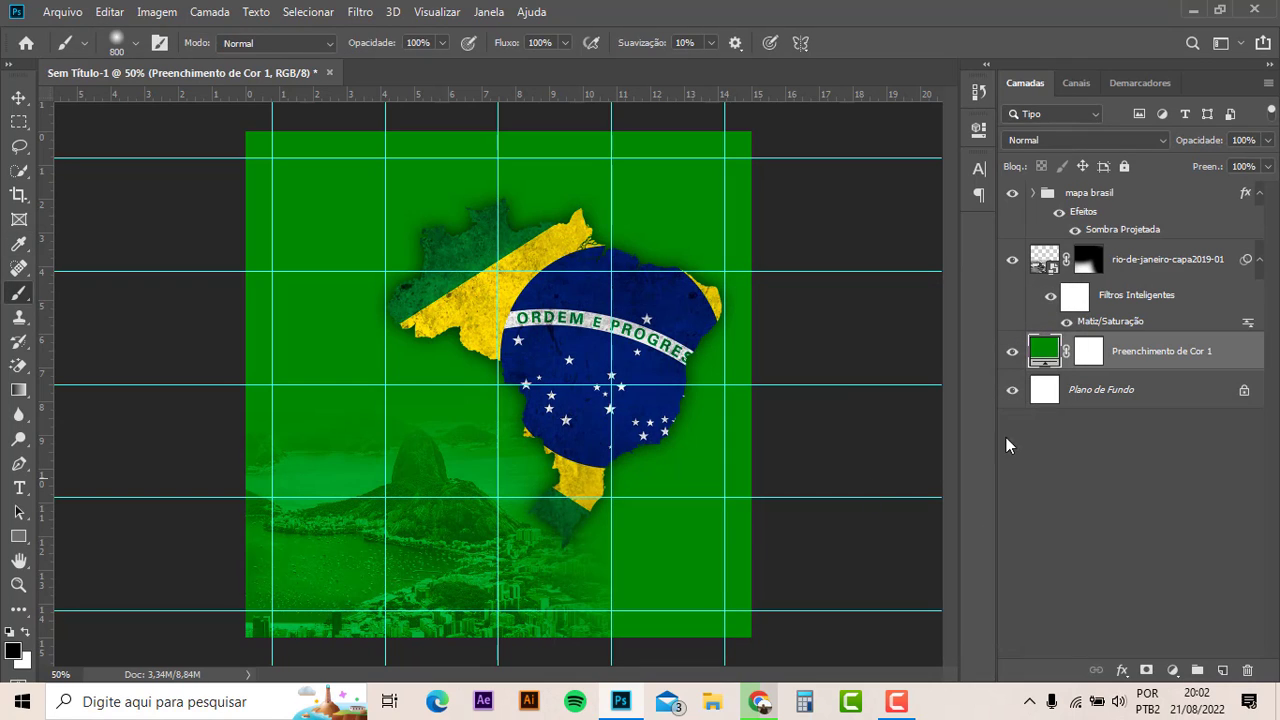
double_click(1042, 350)
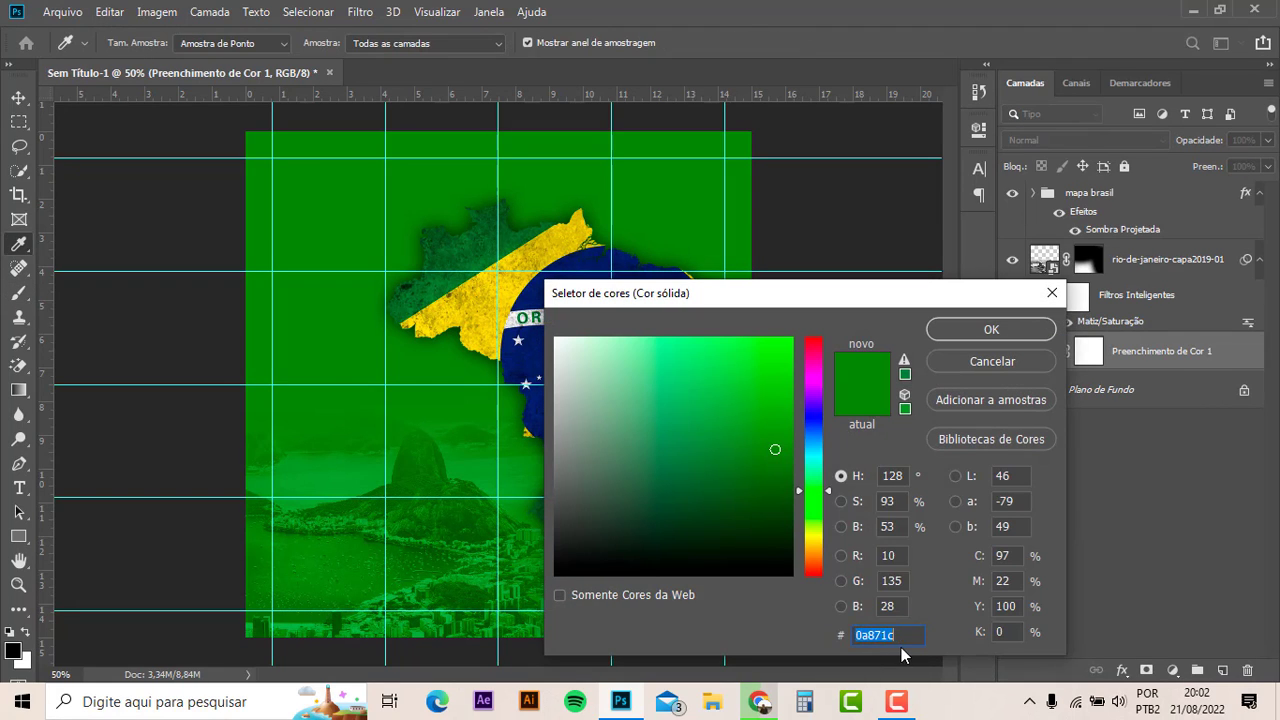
left_click(992, 330)
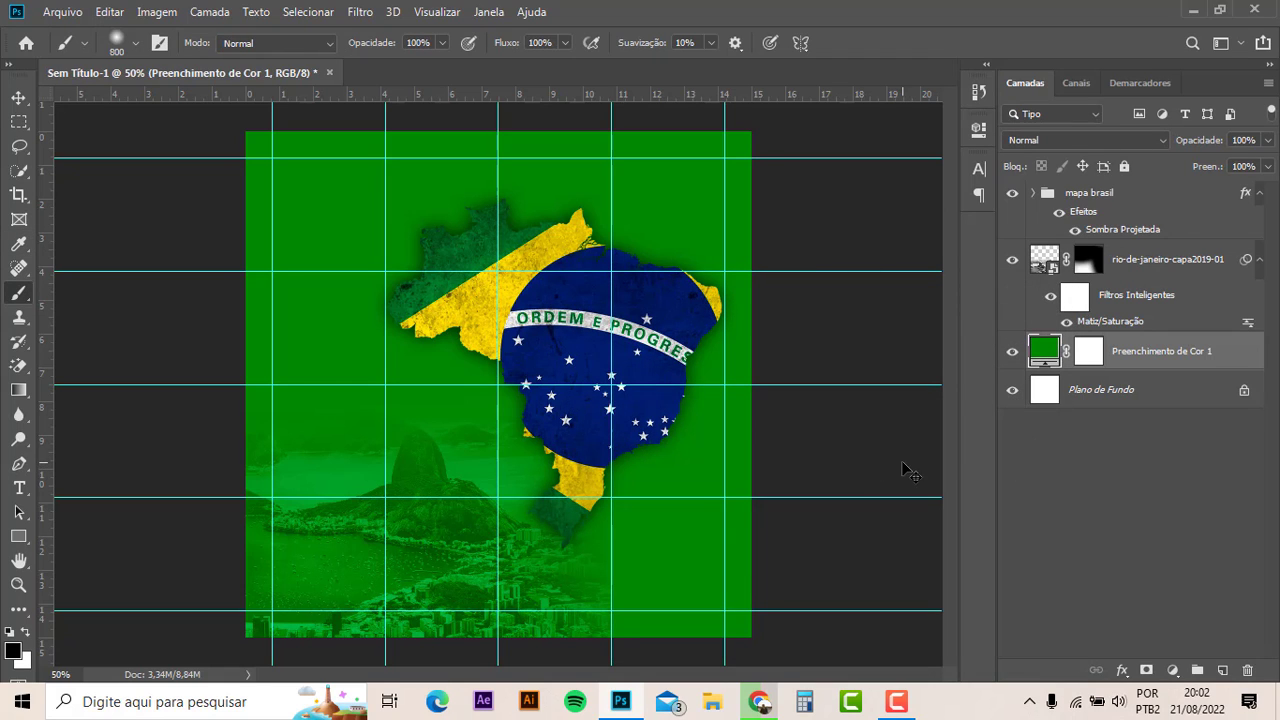
key("ctrl+semicolon")
left_click(18, 97)
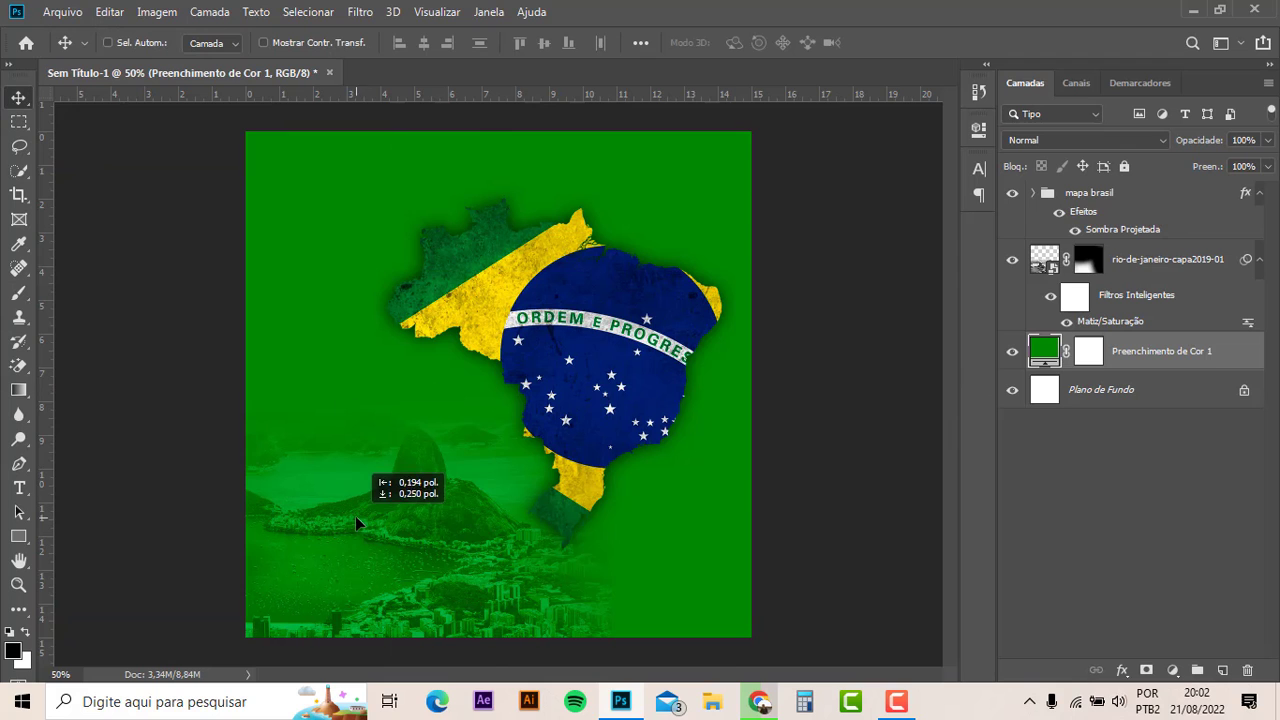
- Try to place istock-842960000 as an embedded image, dismiss the unsupported-file error, and return to Chrome
left_click(394, 474, "ctrl")
left_click(60, 12)
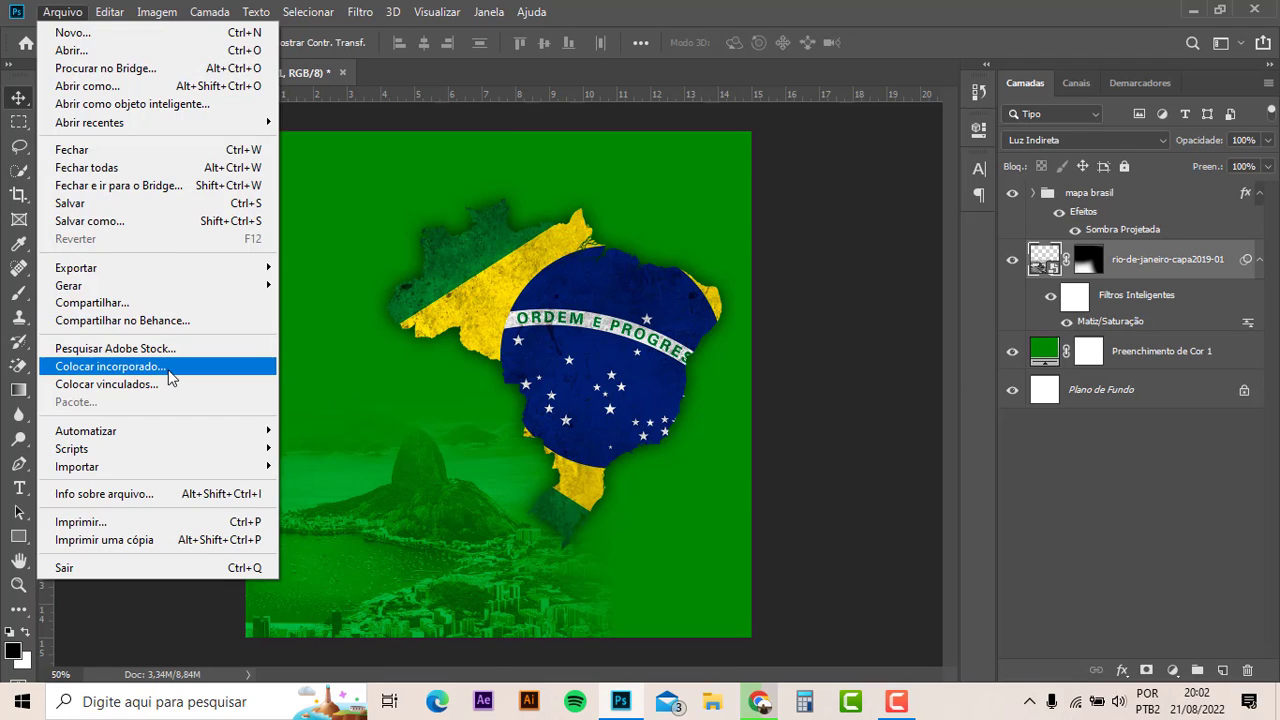
left_click(167, 368)
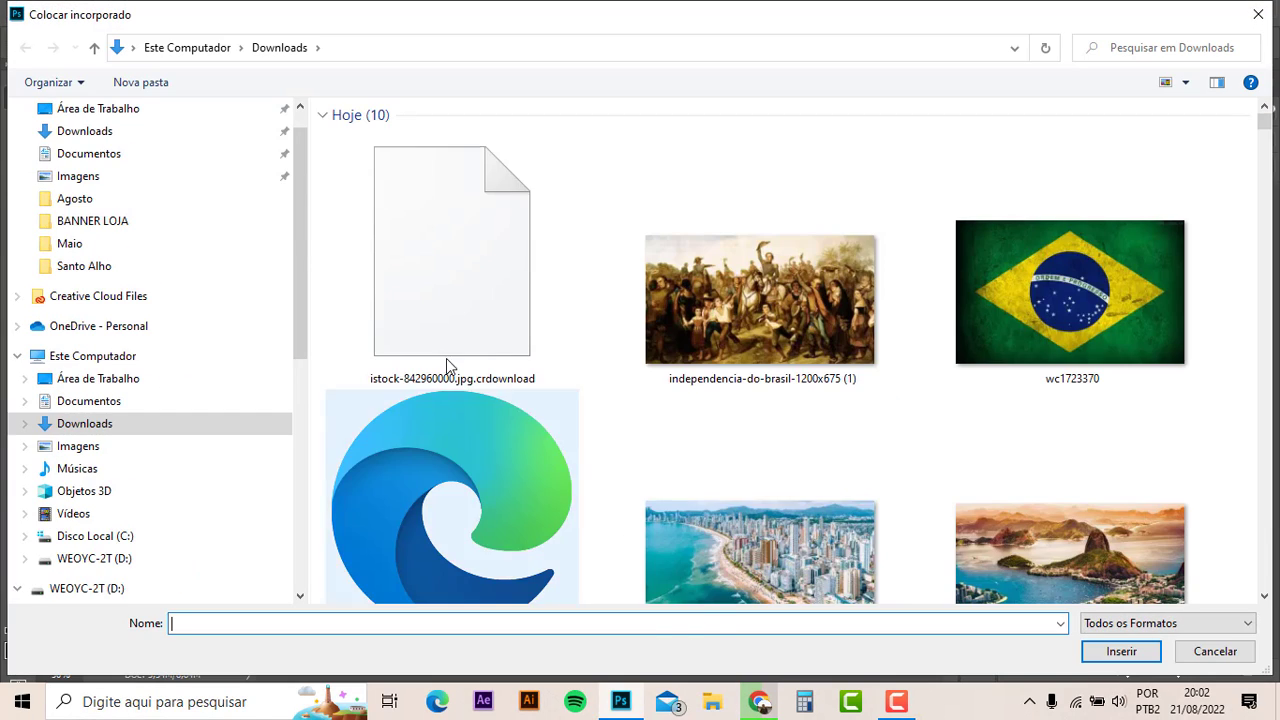
left_click(787, 308)
scroll(1072, 451, "down", 1)
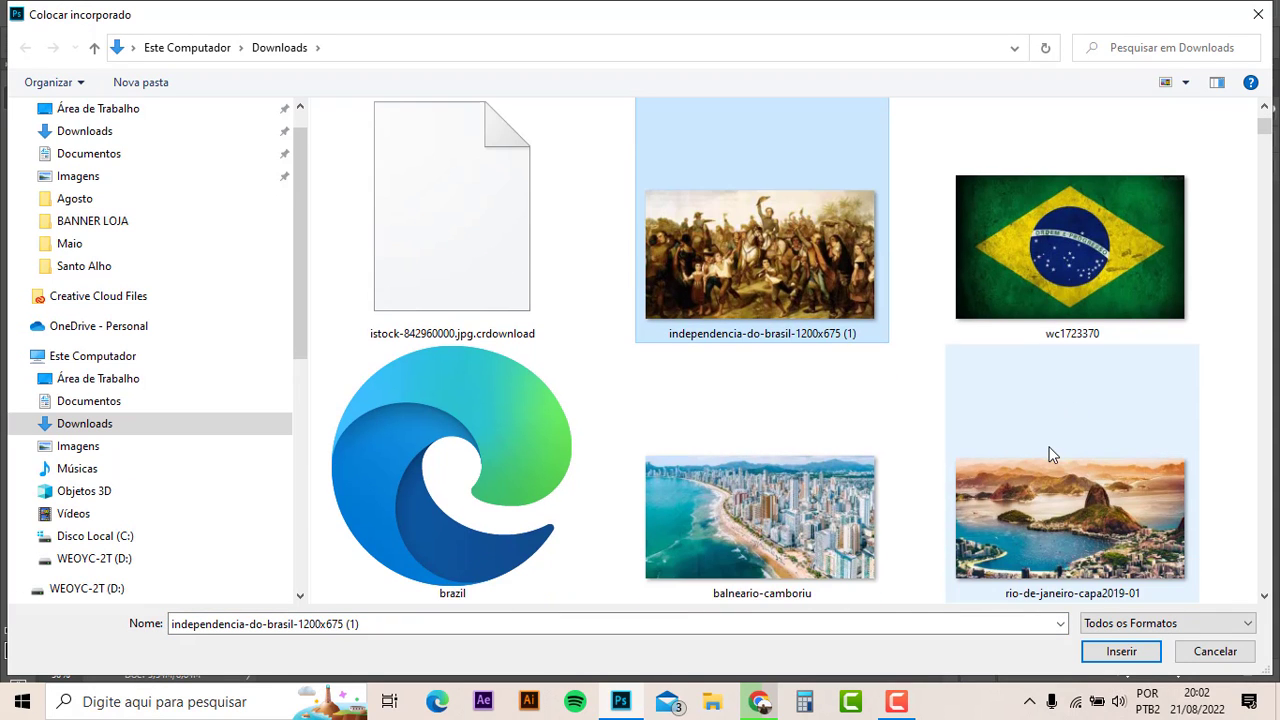
scroll(824, 493, "down", 2)
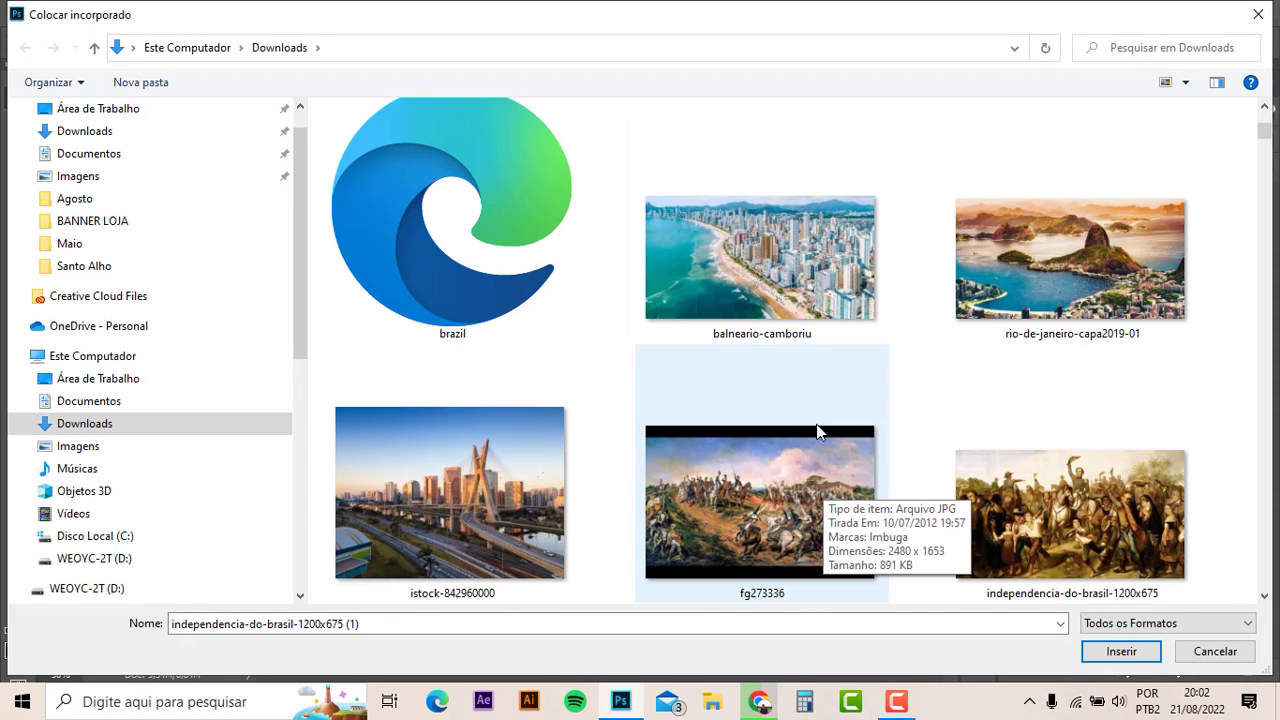
left_click(542, 484)
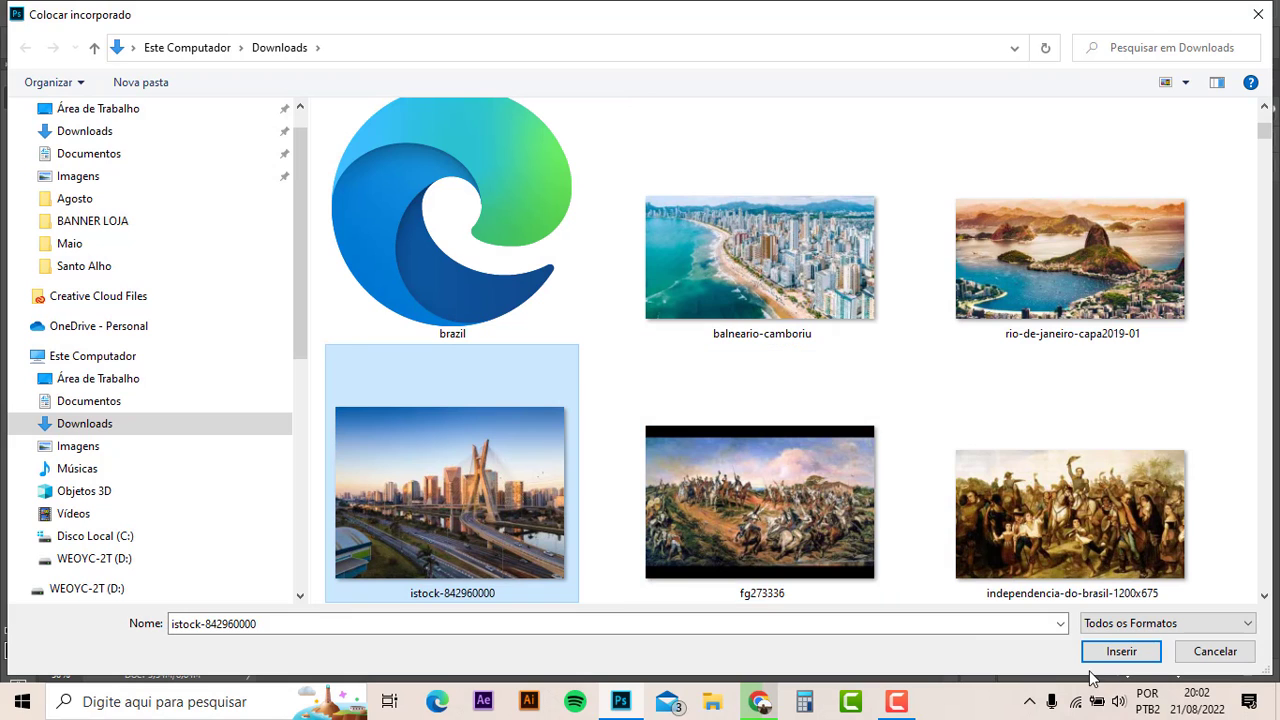
left_click(1100, 657)
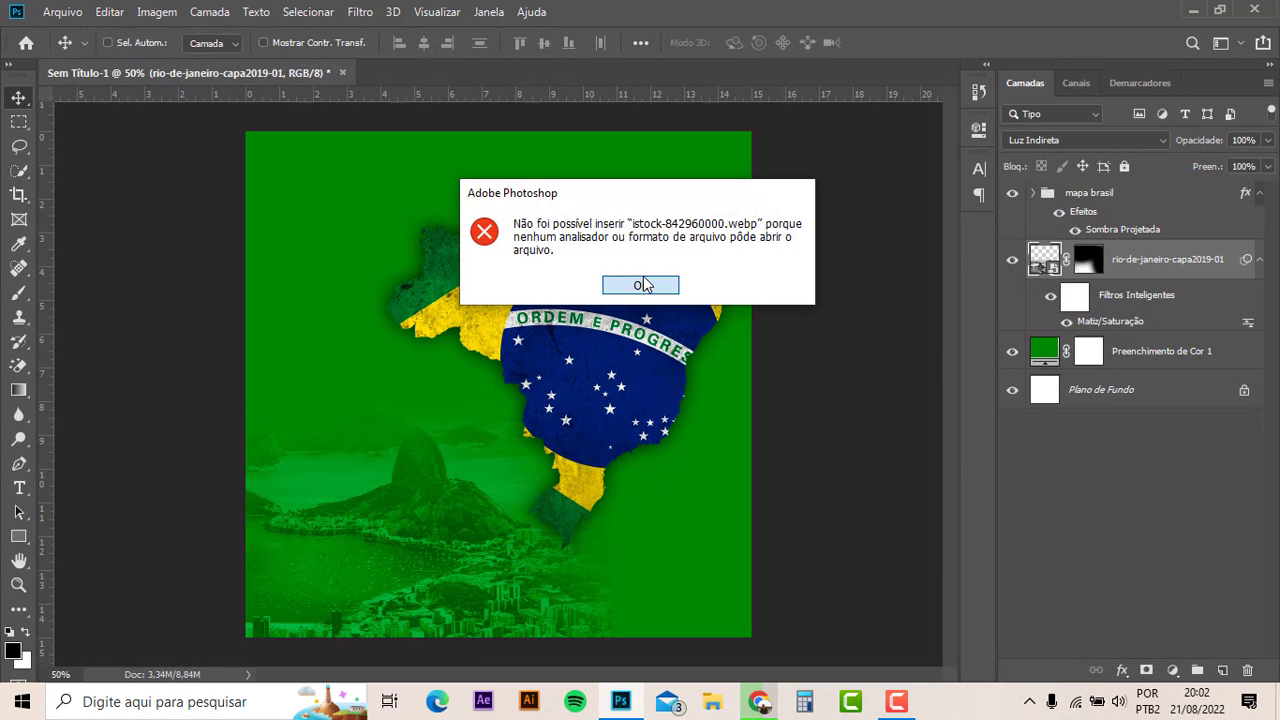
left_click(643, 285)
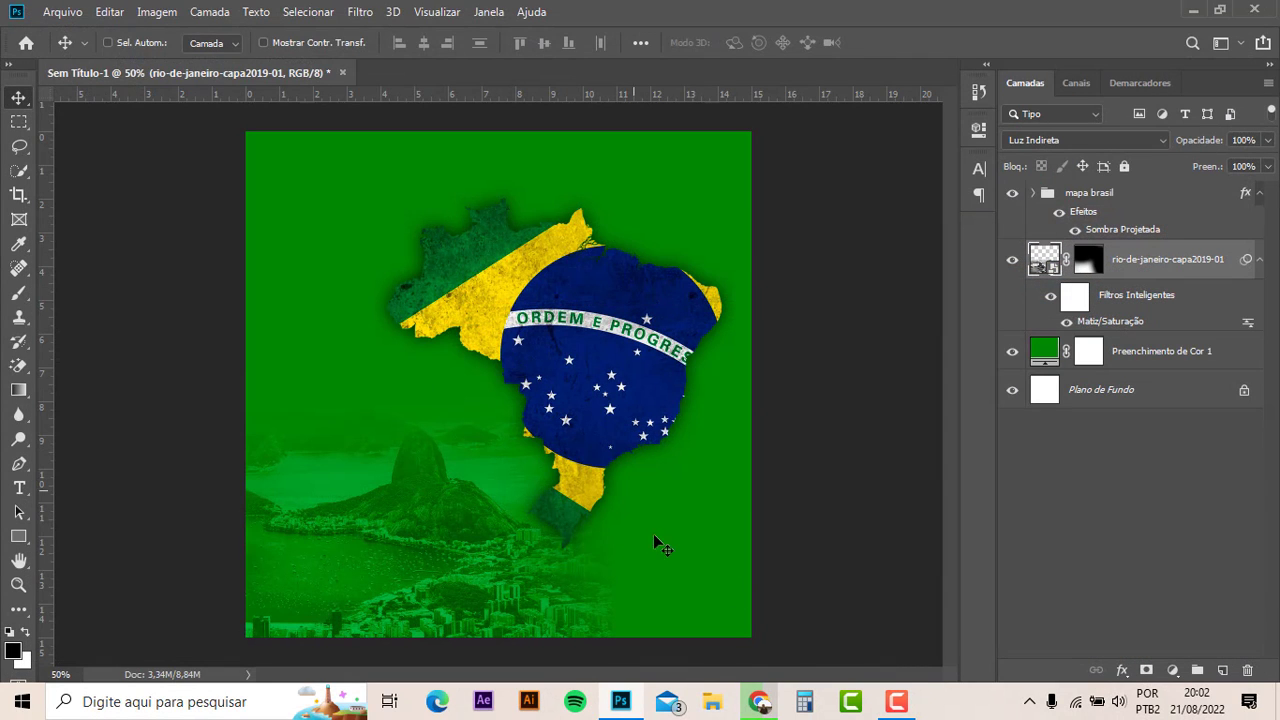
left_click(62, 12)
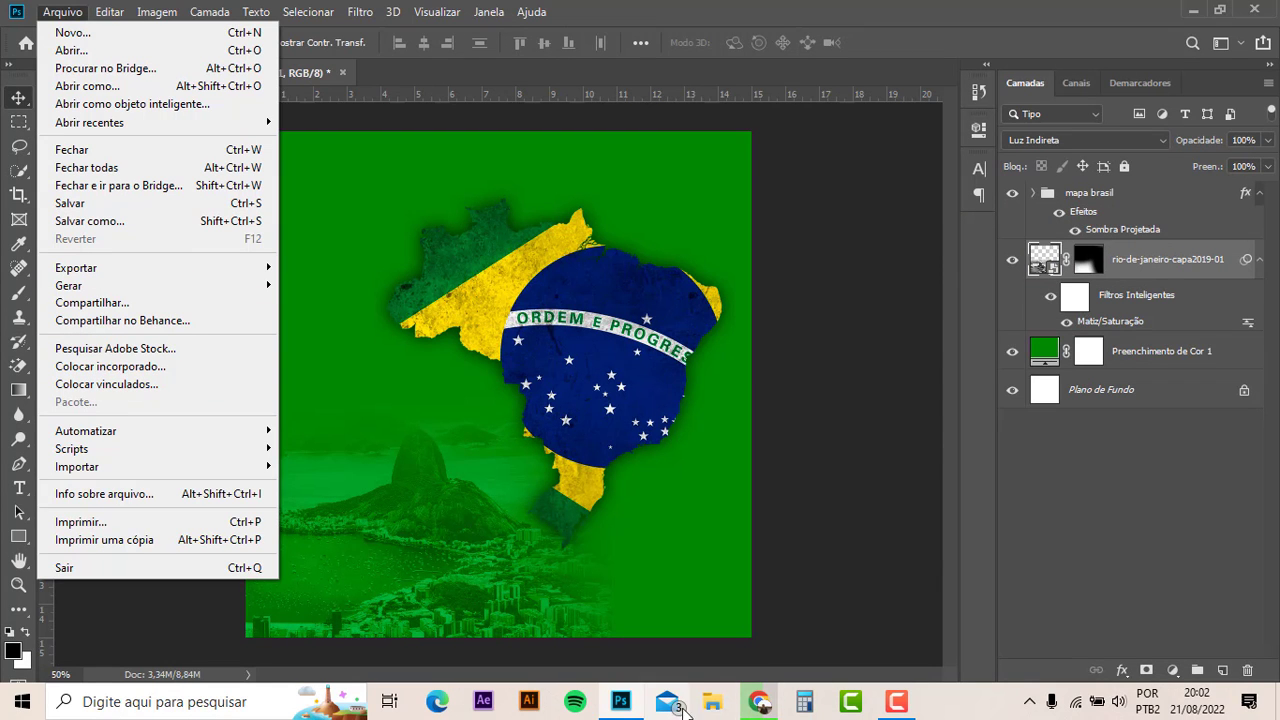
left_click(759, 702)
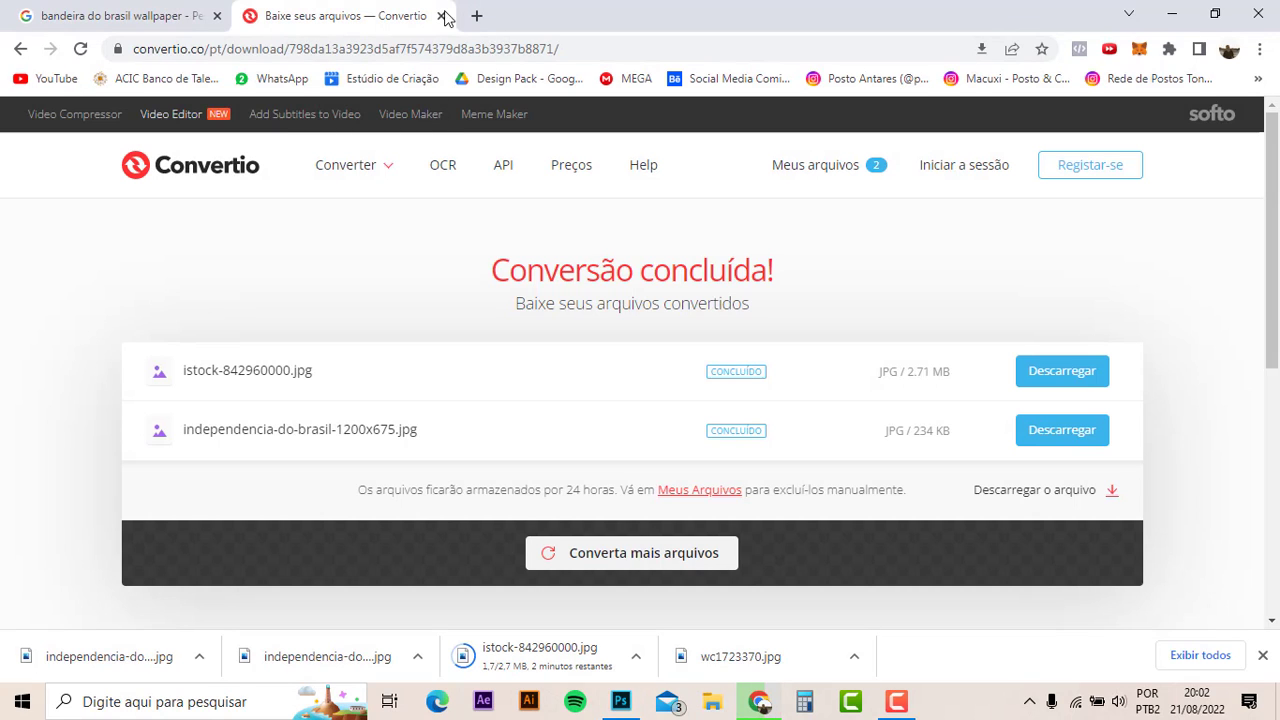
- Search Google Images for 'são paulo' and copy the bridge skyline photo
left_click(13, 2)
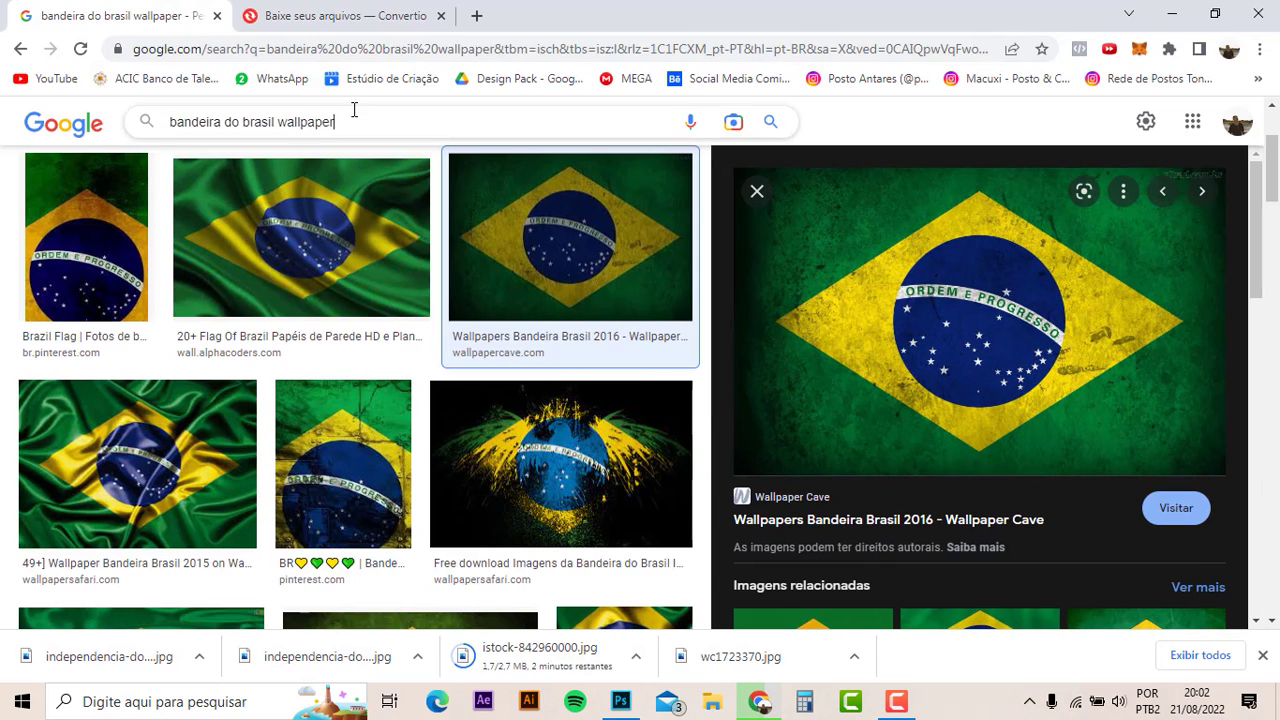
triple_click(354, 110)
type("são pa")
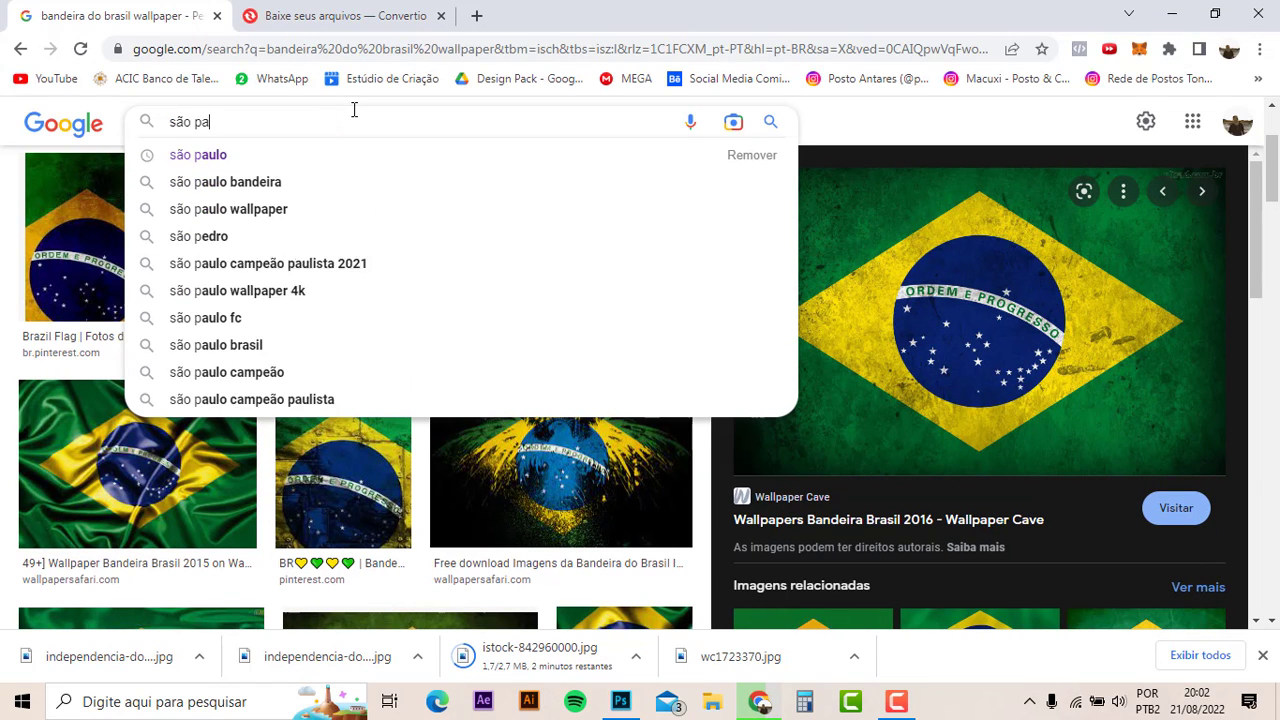
type("ulo")
key("Return")
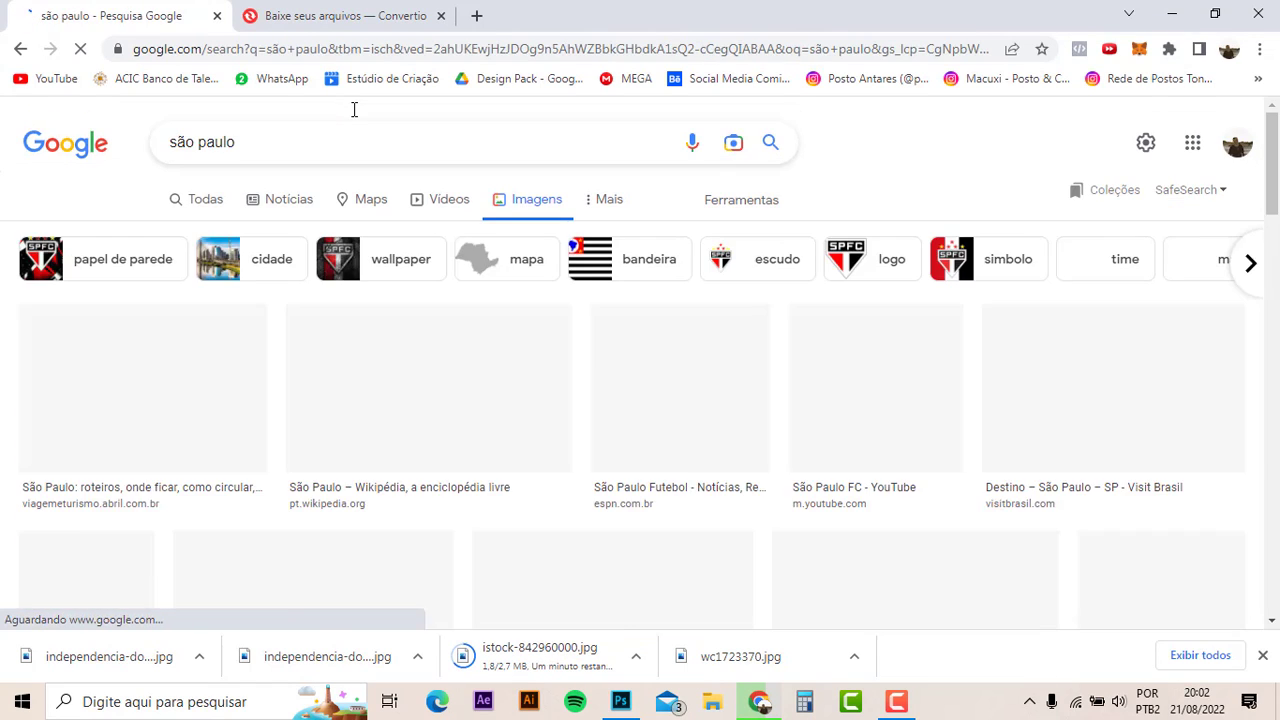
left_click(136, 363)
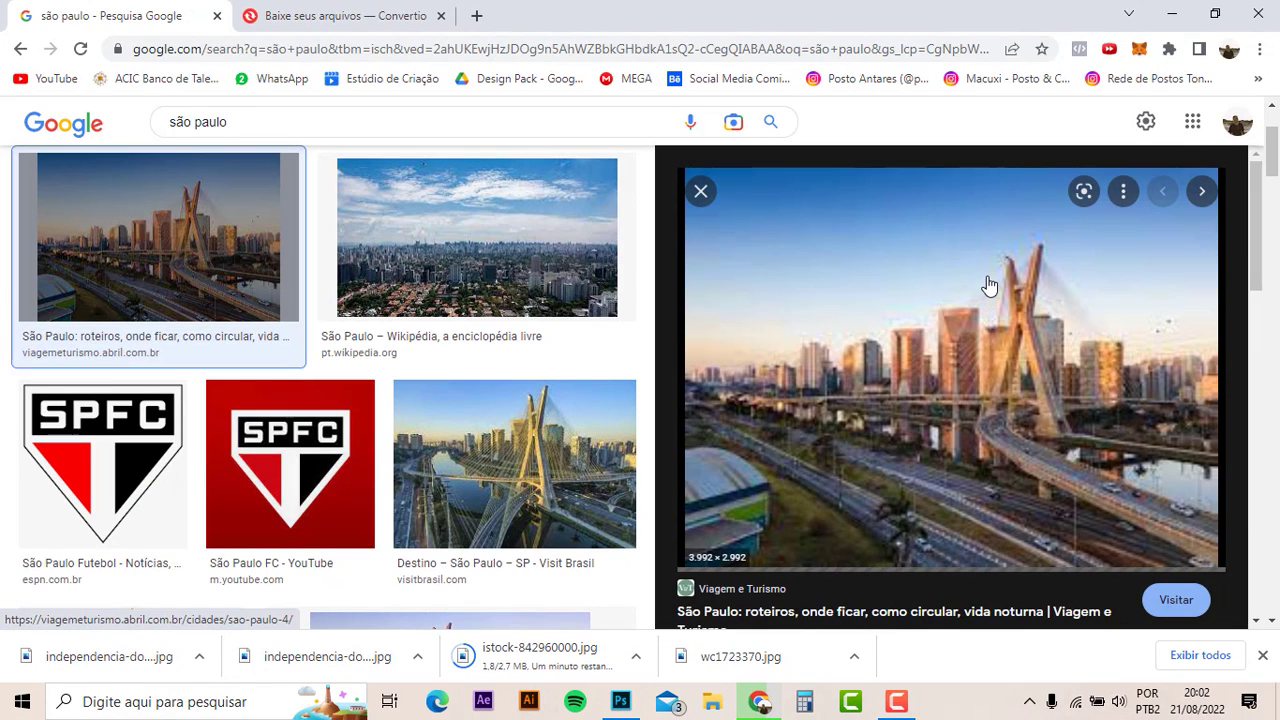
right_click(987, 285)
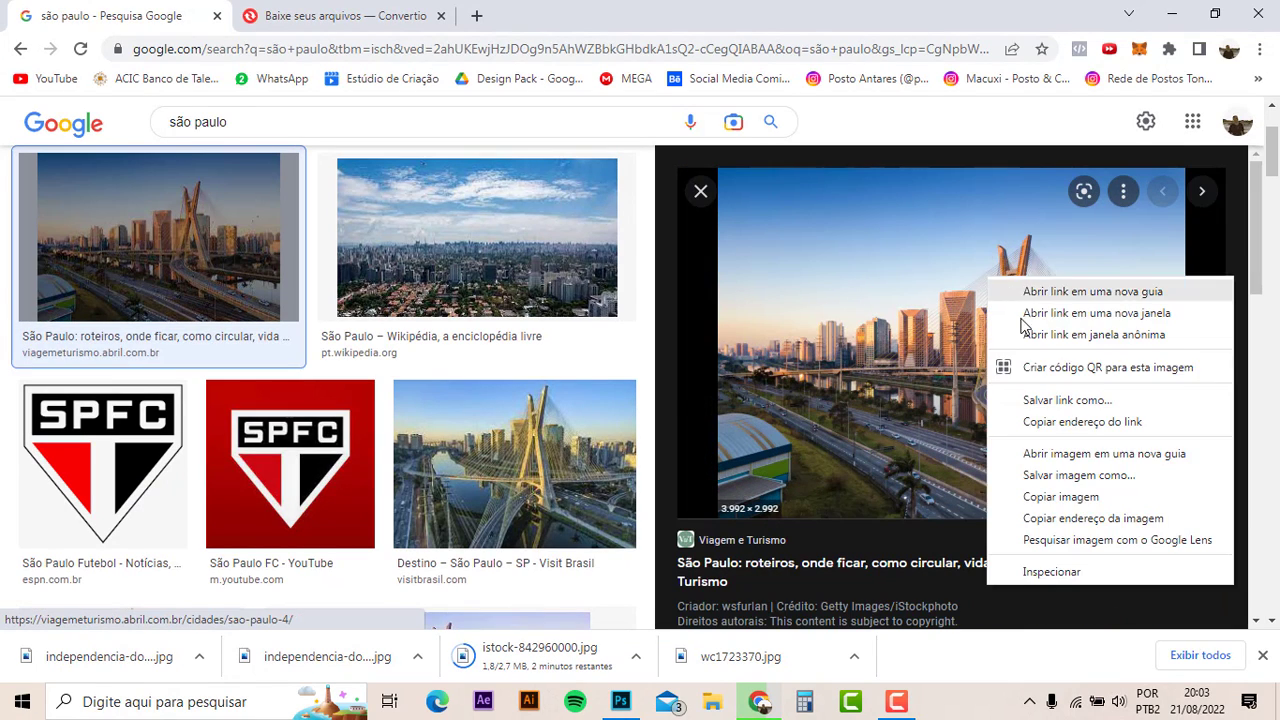
left_click(1077, 500)
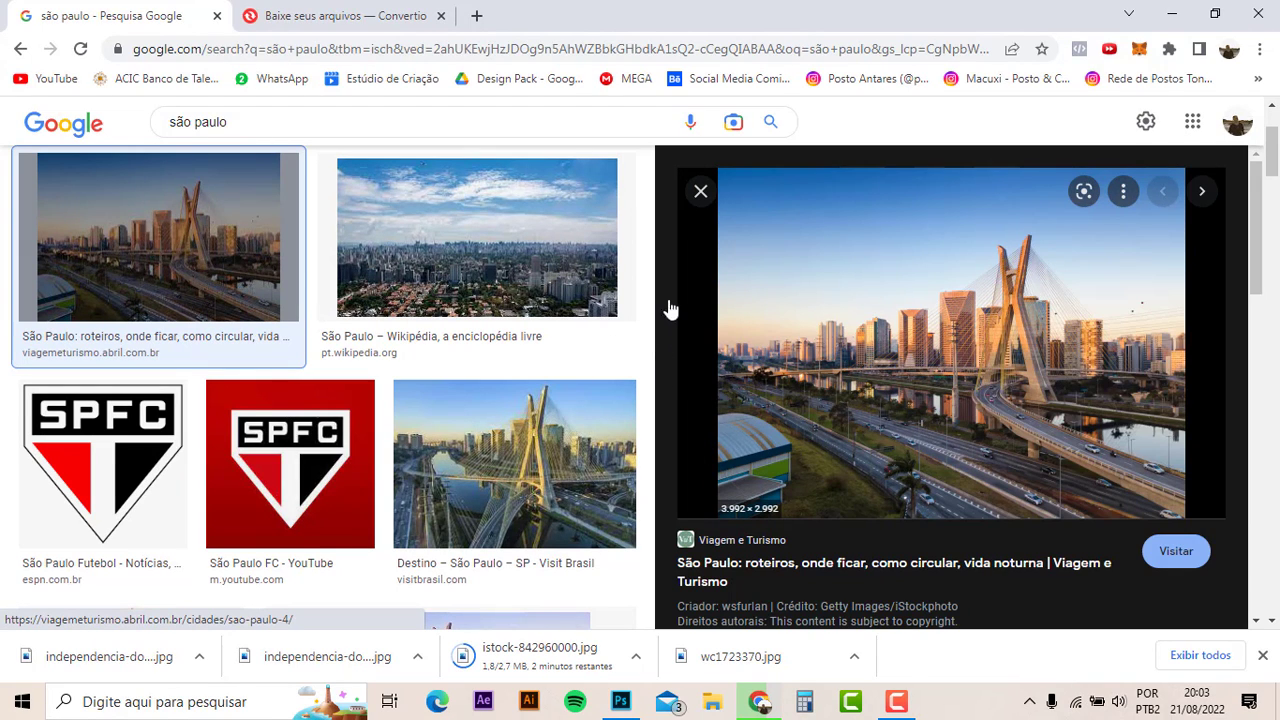
- Select the mapa brasil group in Photoshop, then copy the São Paulo image's address from Chrome
key("alt+Tab")
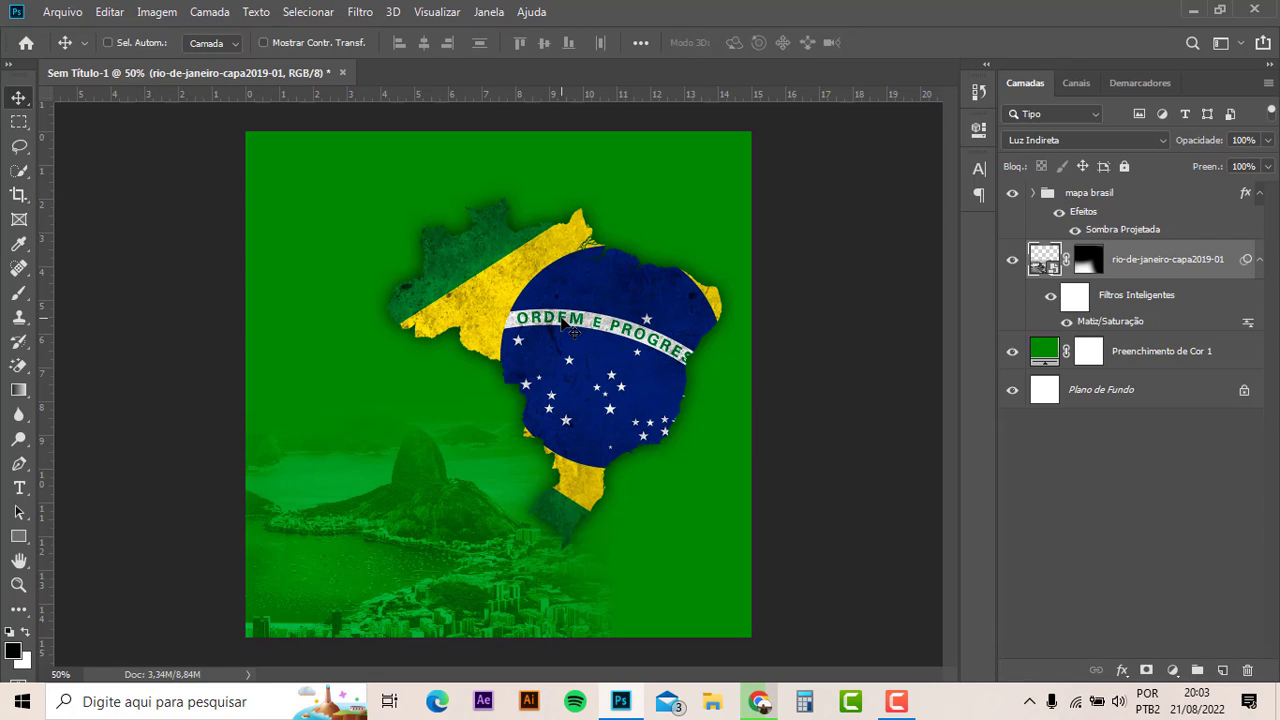
left_click(1143, 217)
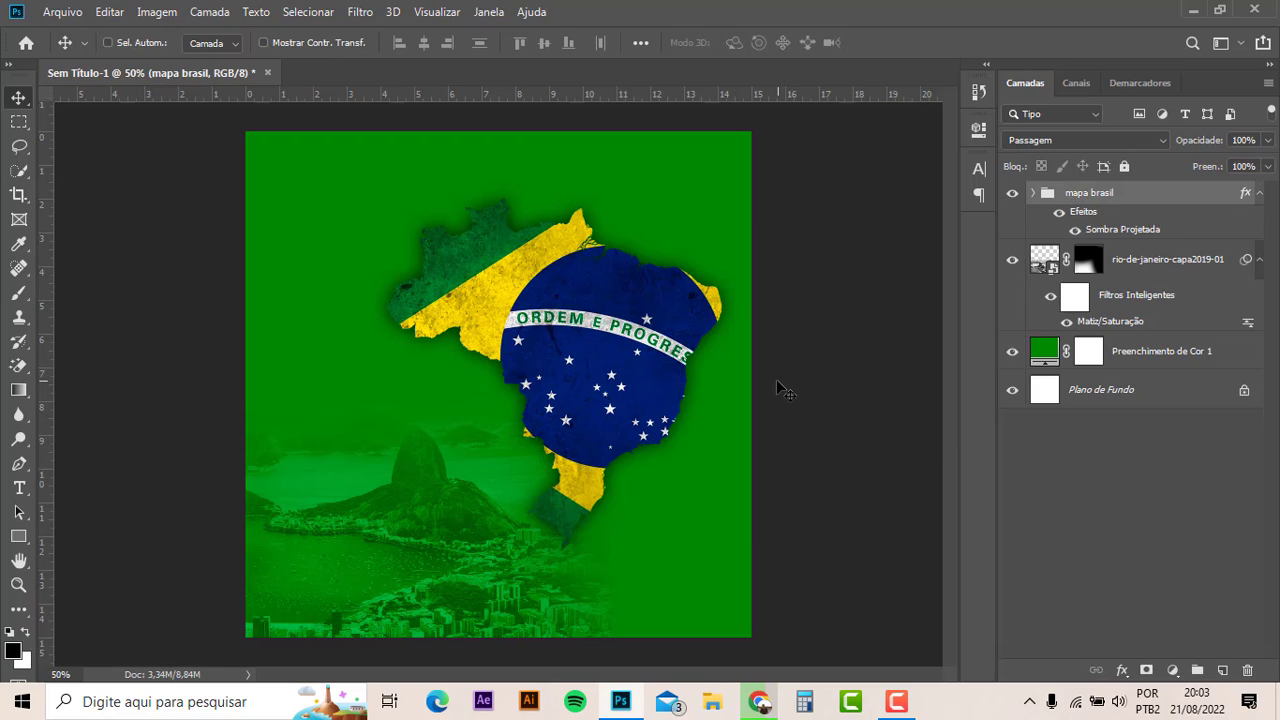
key("alt+Tab")
key("alt+Tab")
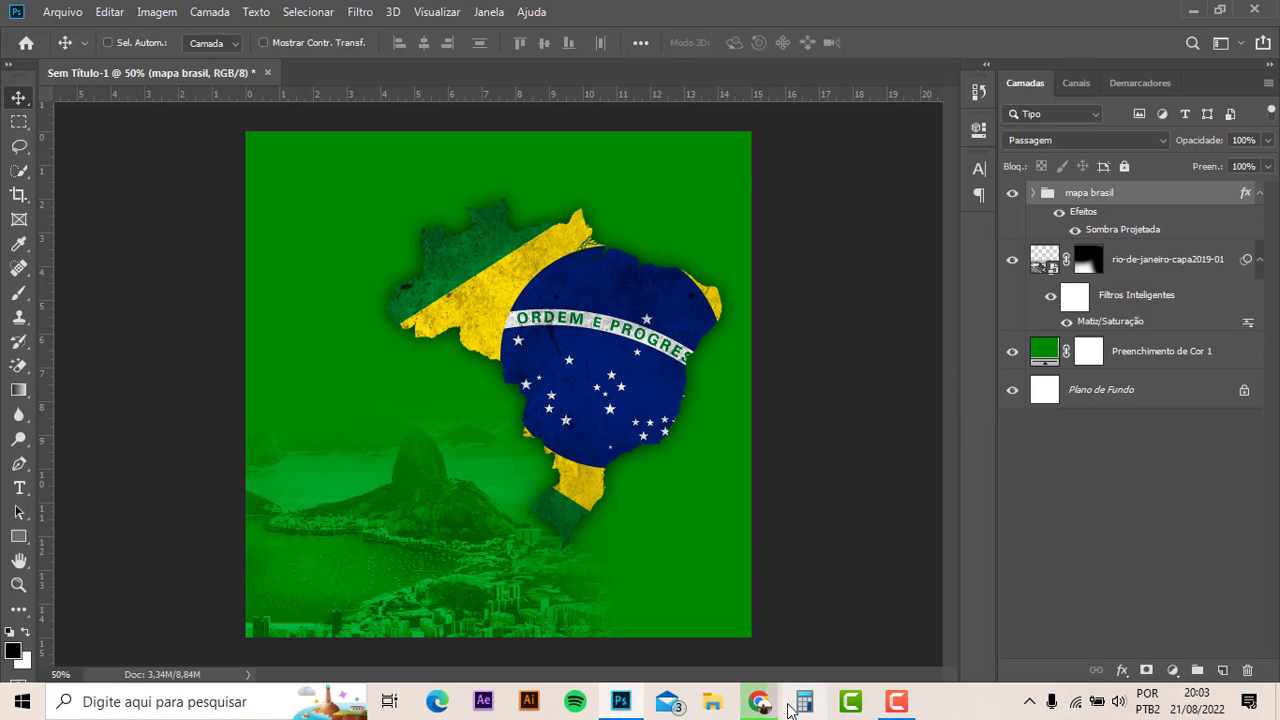
left_click(620, 702)
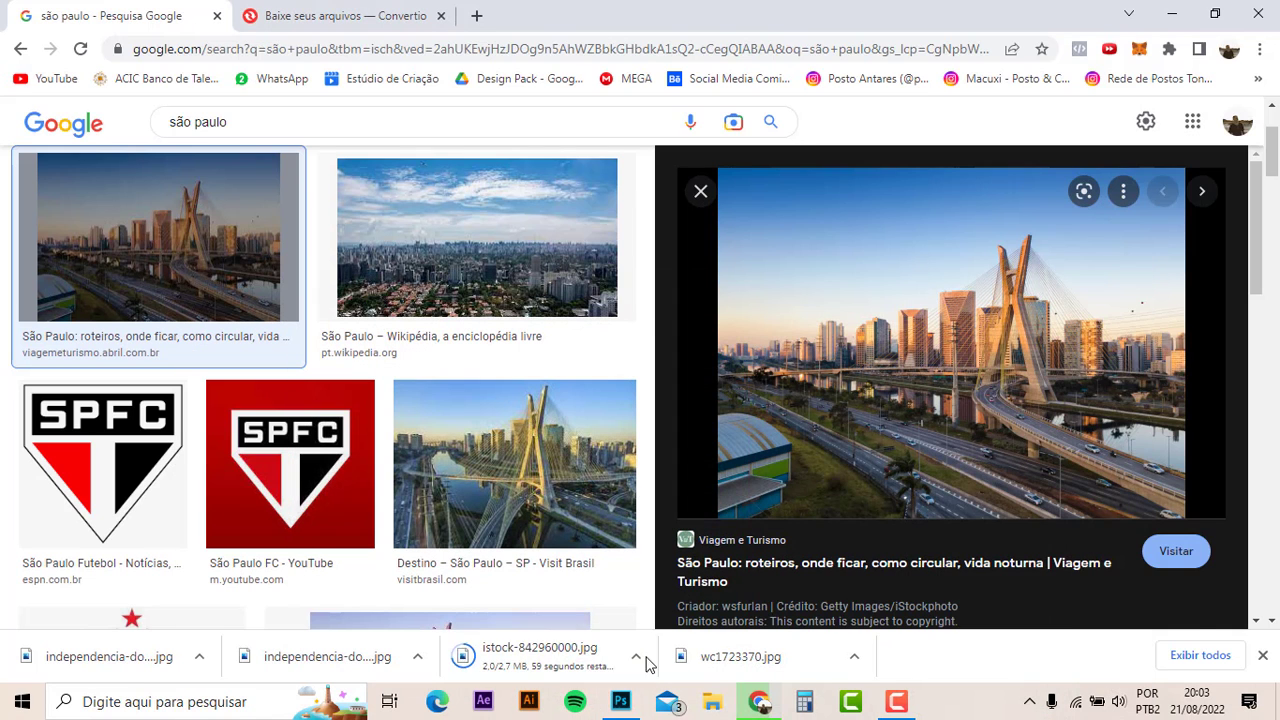
right_click(953, 331)
left_click(1043, 575)
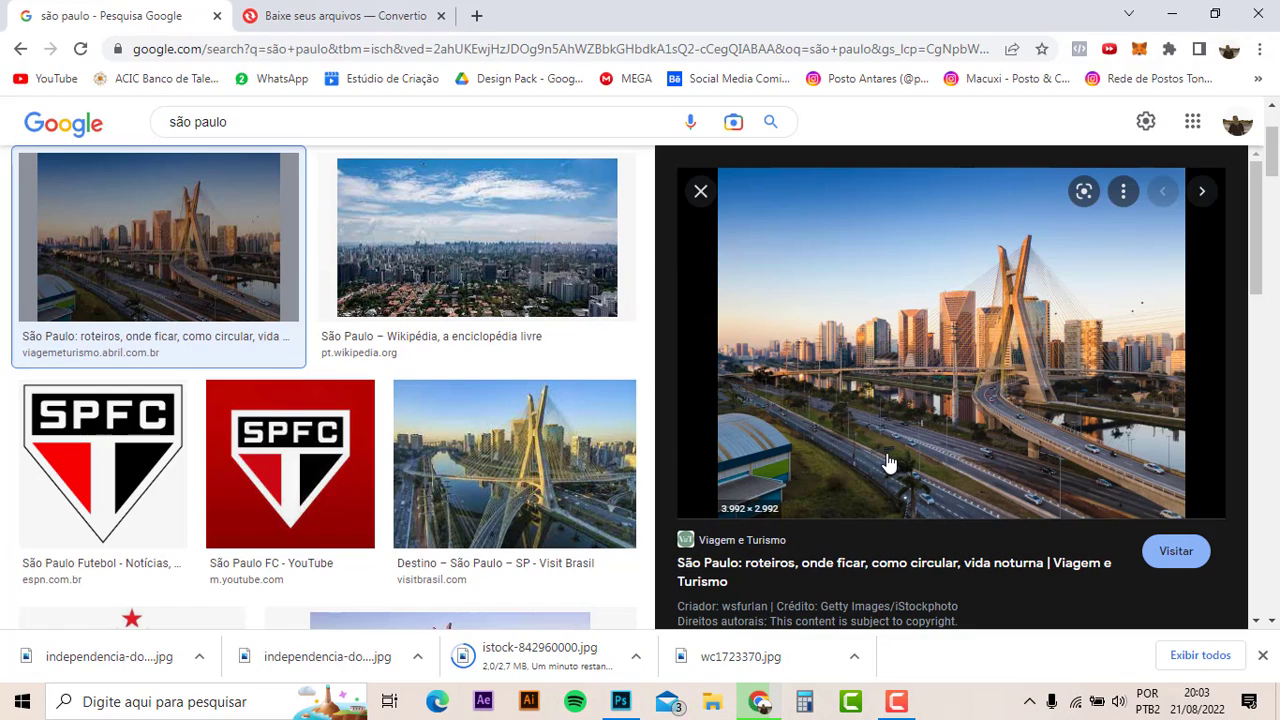
left_click(620, 702)
- Paste the São Paulo photo, scale it to about 27%, and move it to the upper-left
key("ctrl+v")
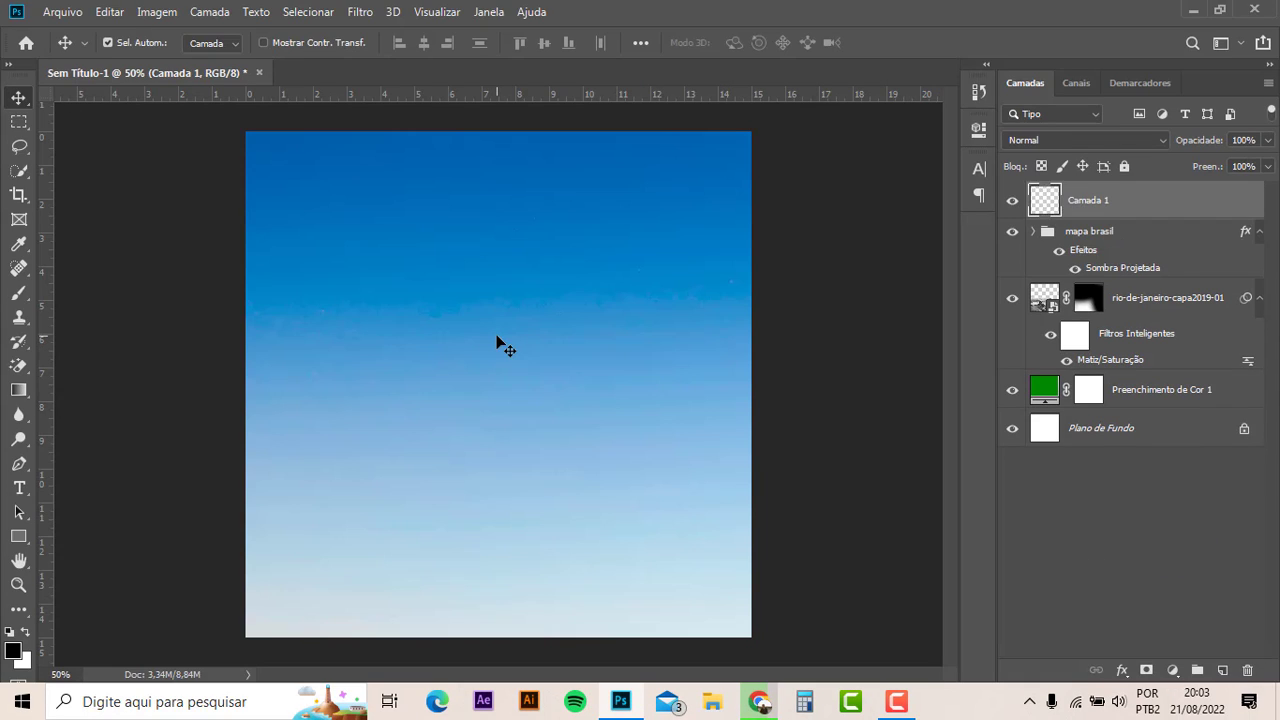
key("ctrl+t")
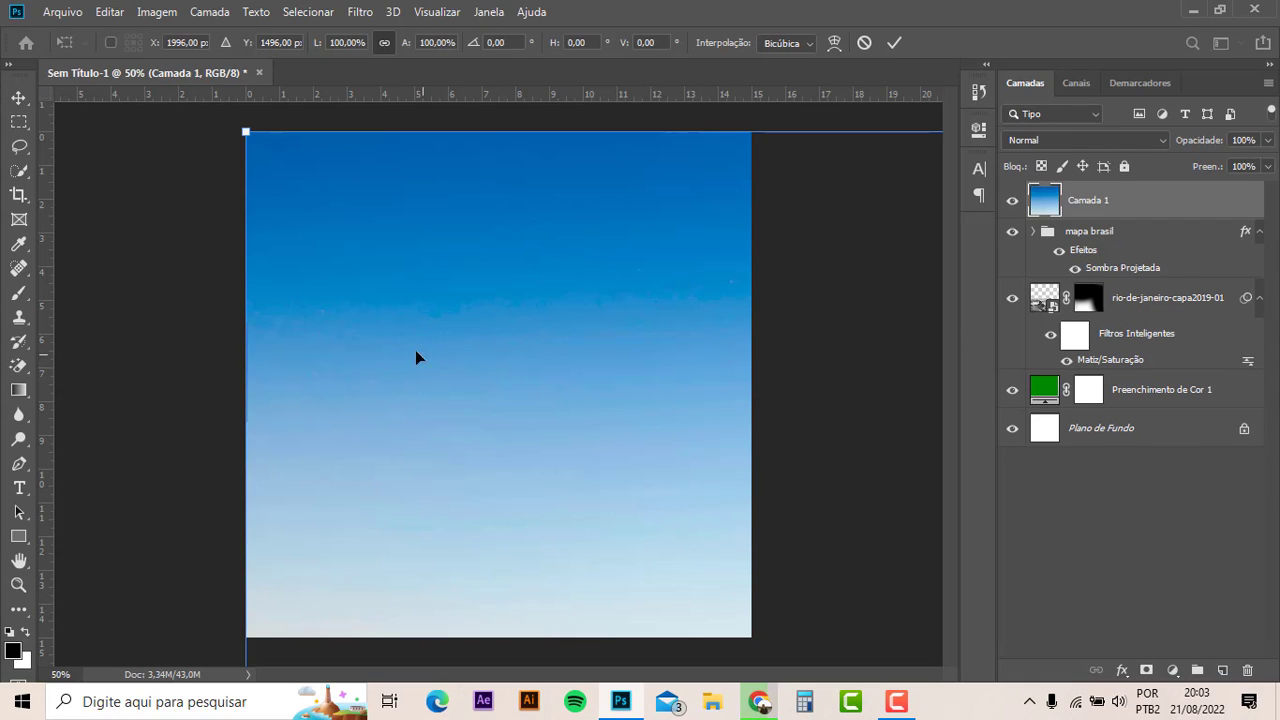
key("ctrl+minus")
key("ctrl+minus")
left_click_drag(369, 254, 669, 480)
mouse_move(734, 603)
left_mouse_down()
mouse_move(450, 300)
mouse_move(610, 303)
left_mouse_up()
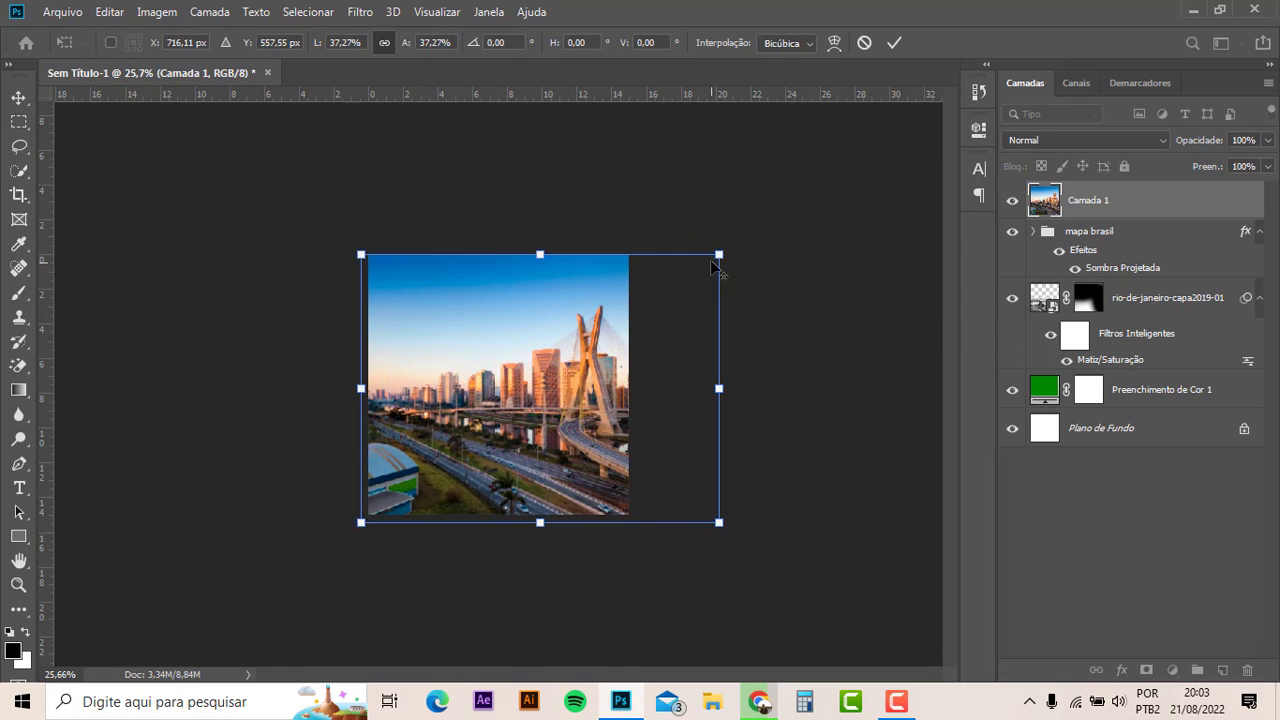
left_click_drag(713, 264, 659, 273)
key("Return")
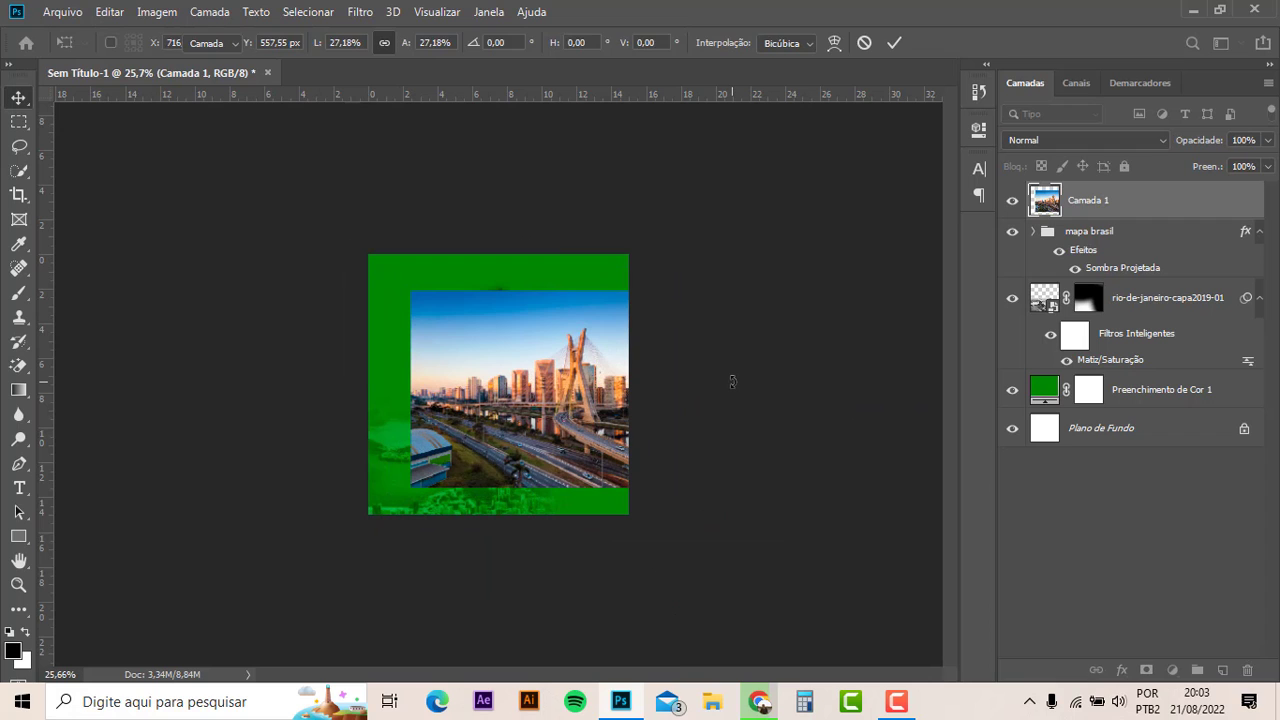
key("ctrl+0")
mouse_move(686, 430)
left_mouse_down()
mouse_move(489, 325)
mouse_move(484, 310)
left_mouse_up()
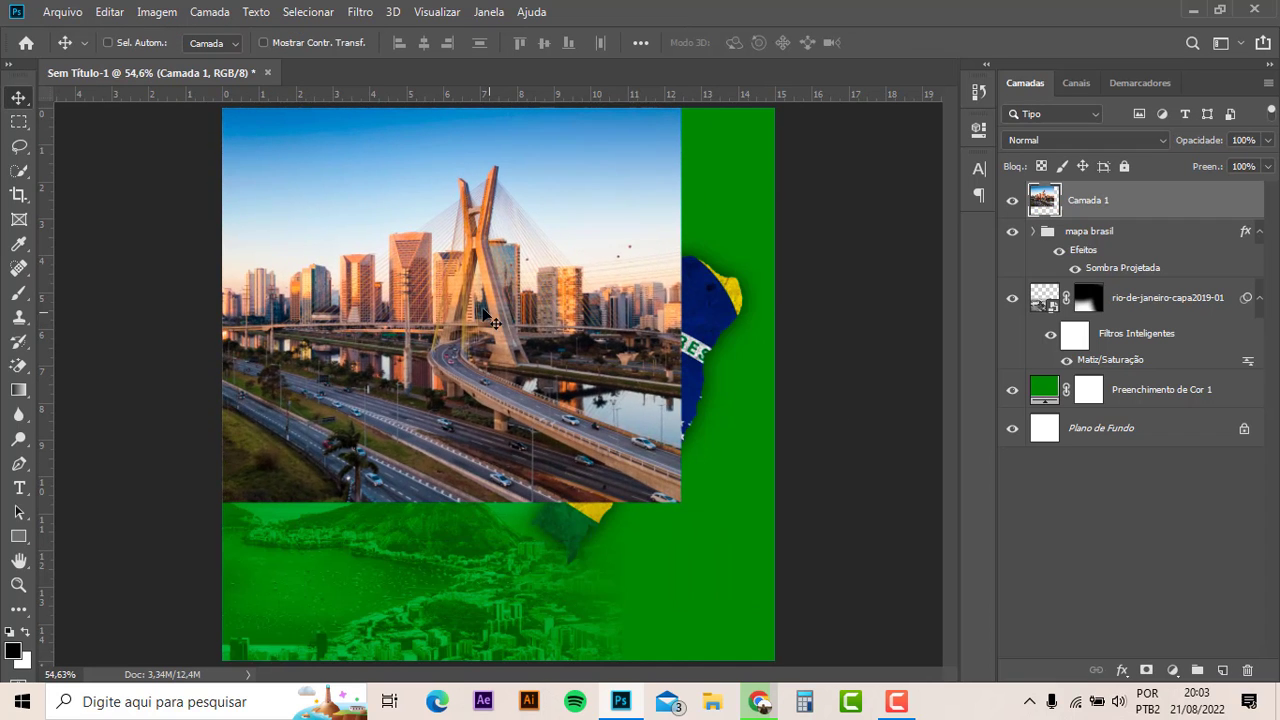
- Convert the São Paulo layer to a Smart Object and desaturate it with Saturation -100
right_click(1152, 214)
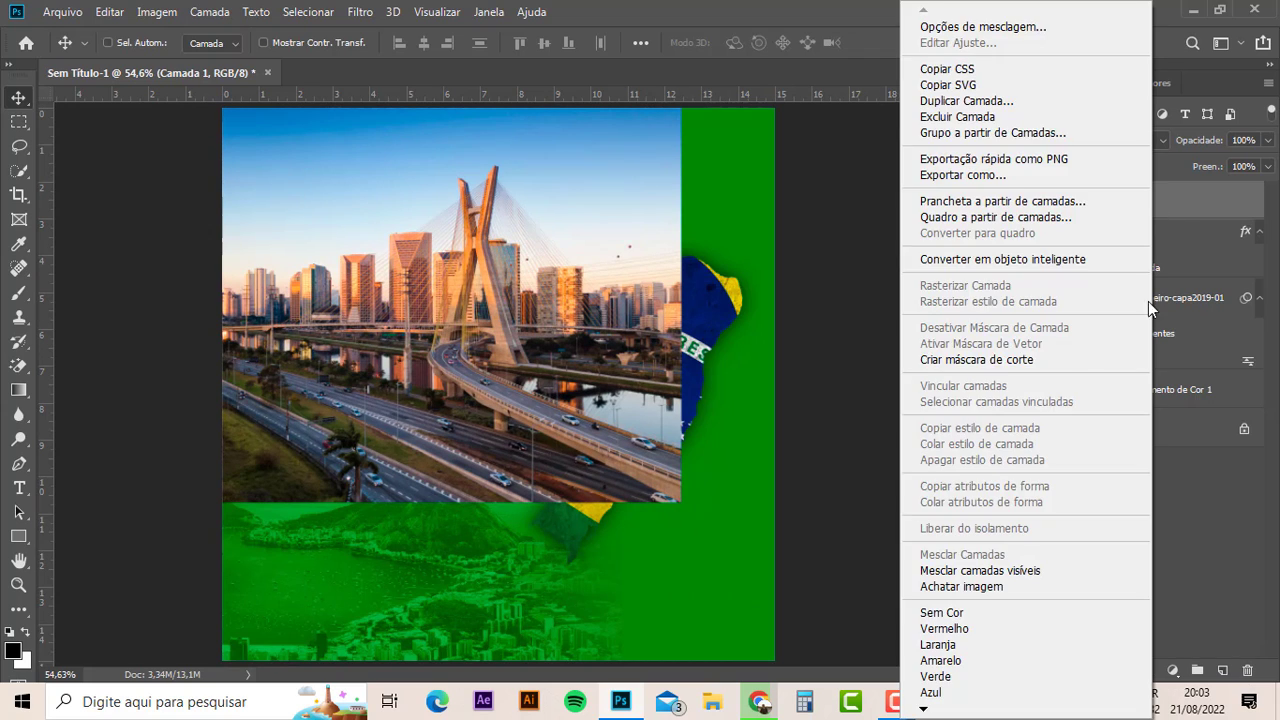
left_click(990, 262)
key("ctrl+u")
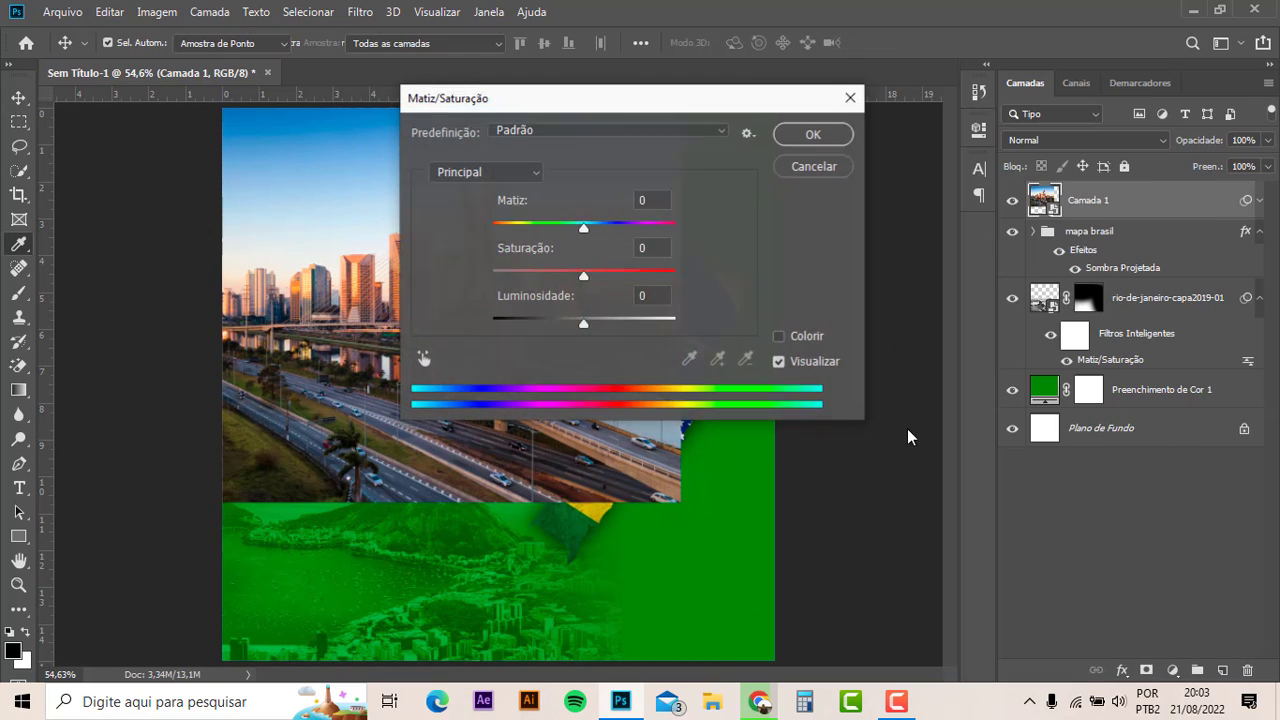
left_click_drag(583, 275, 491, 275)
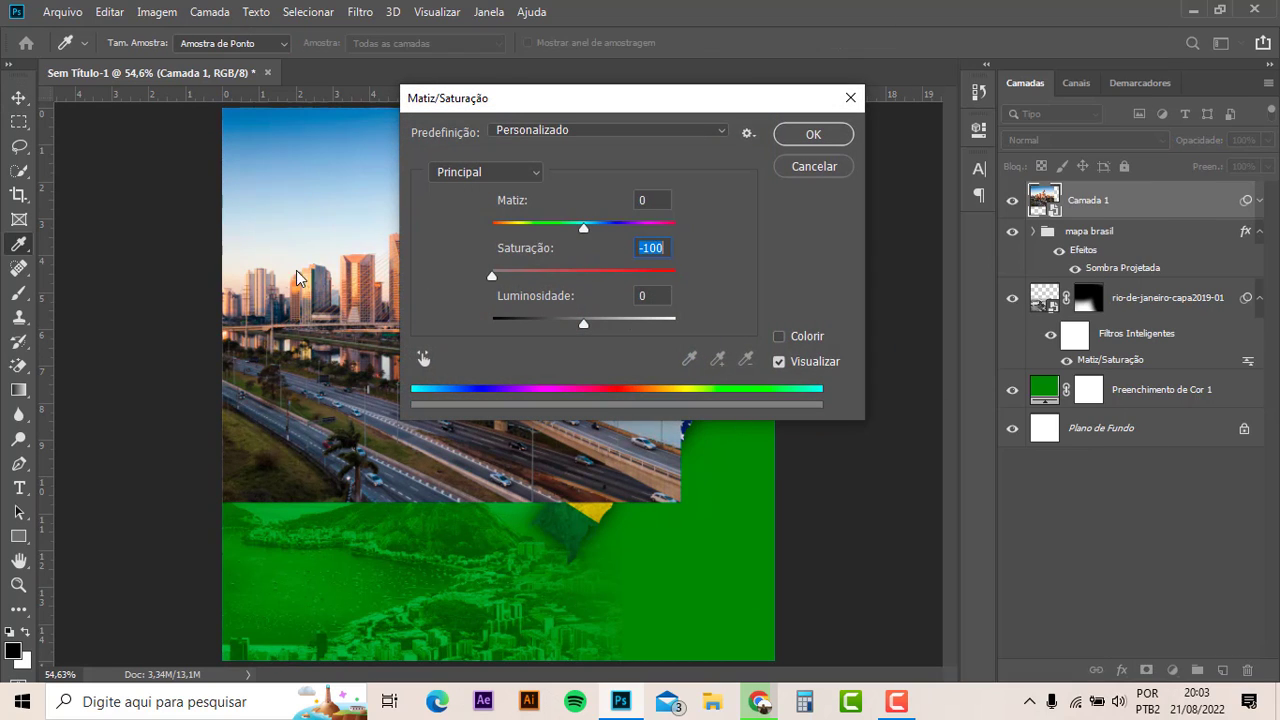
left_click(806, 135)
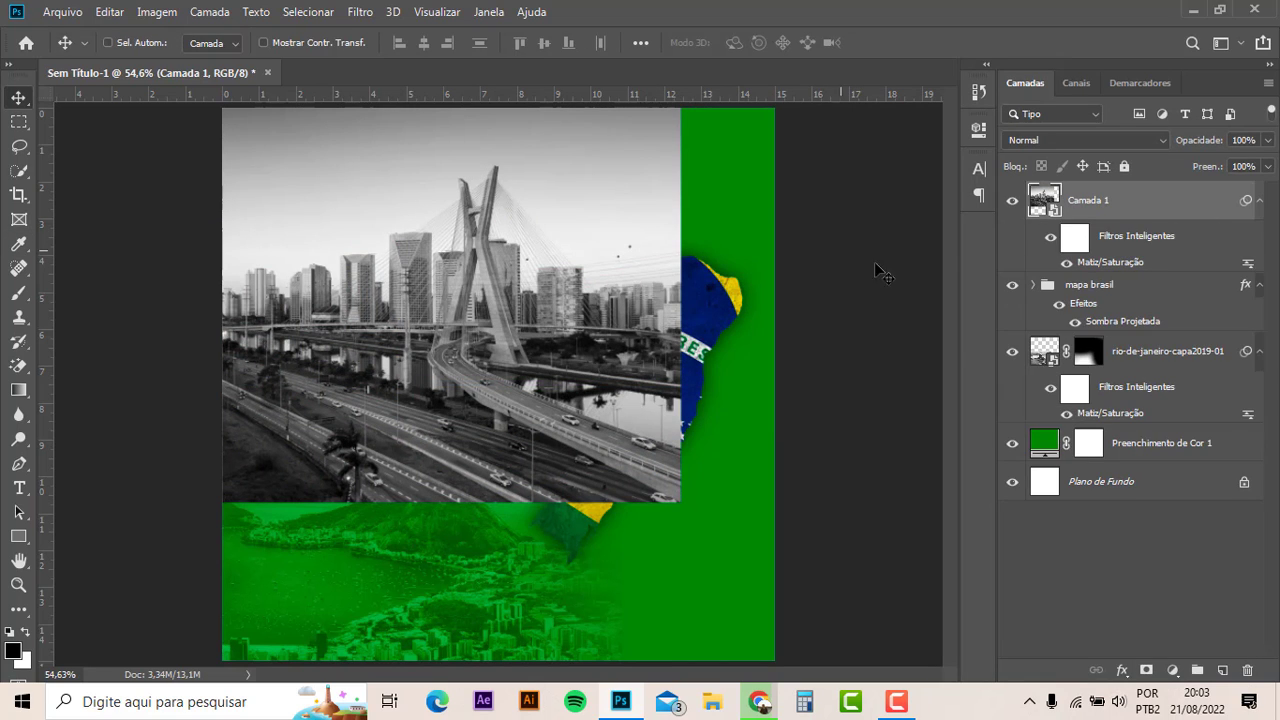
- Blend the city photo with Luz Indireta, move it below mapa brasil, reposition it, and add a mask
left_click(1056, 140)
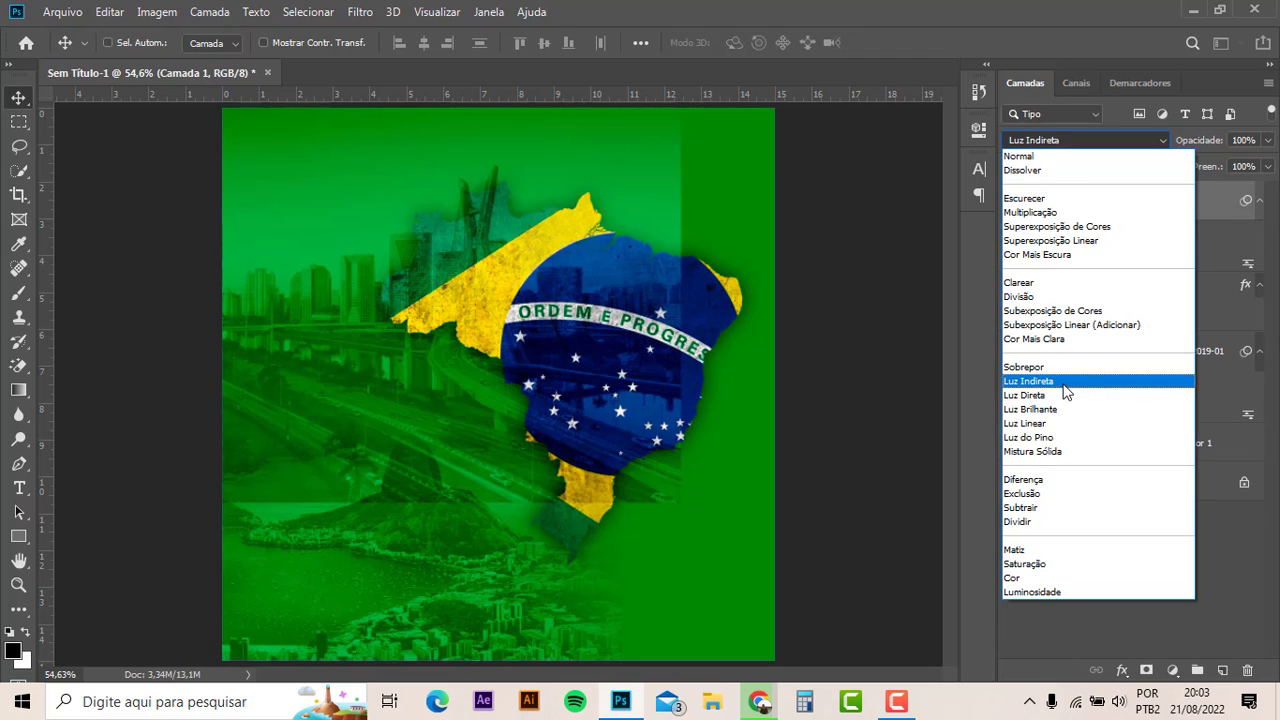
left_click(1056, 382)
left_click_drag(1138, 209, 1138, 333)
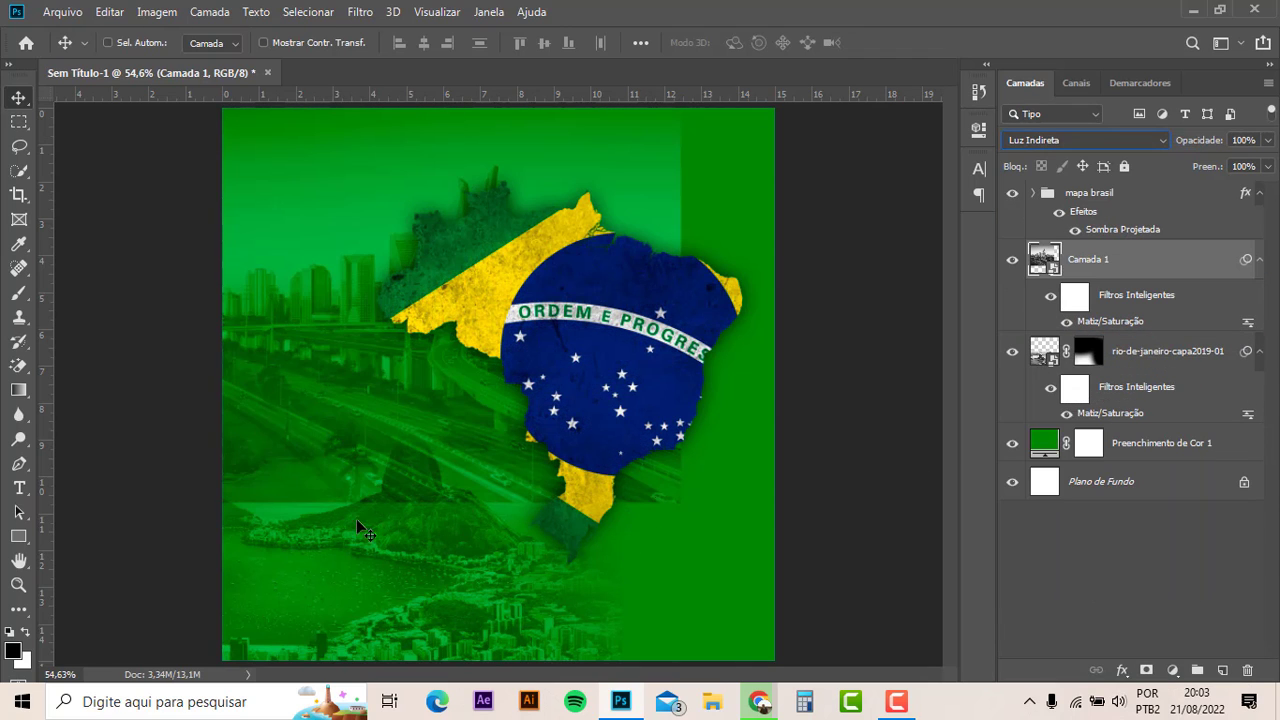
mouse_move(227, 350)
left_mouse_down()
mouse_move(337, 377)
mouse_move(455, 378)
left_mouse_up()
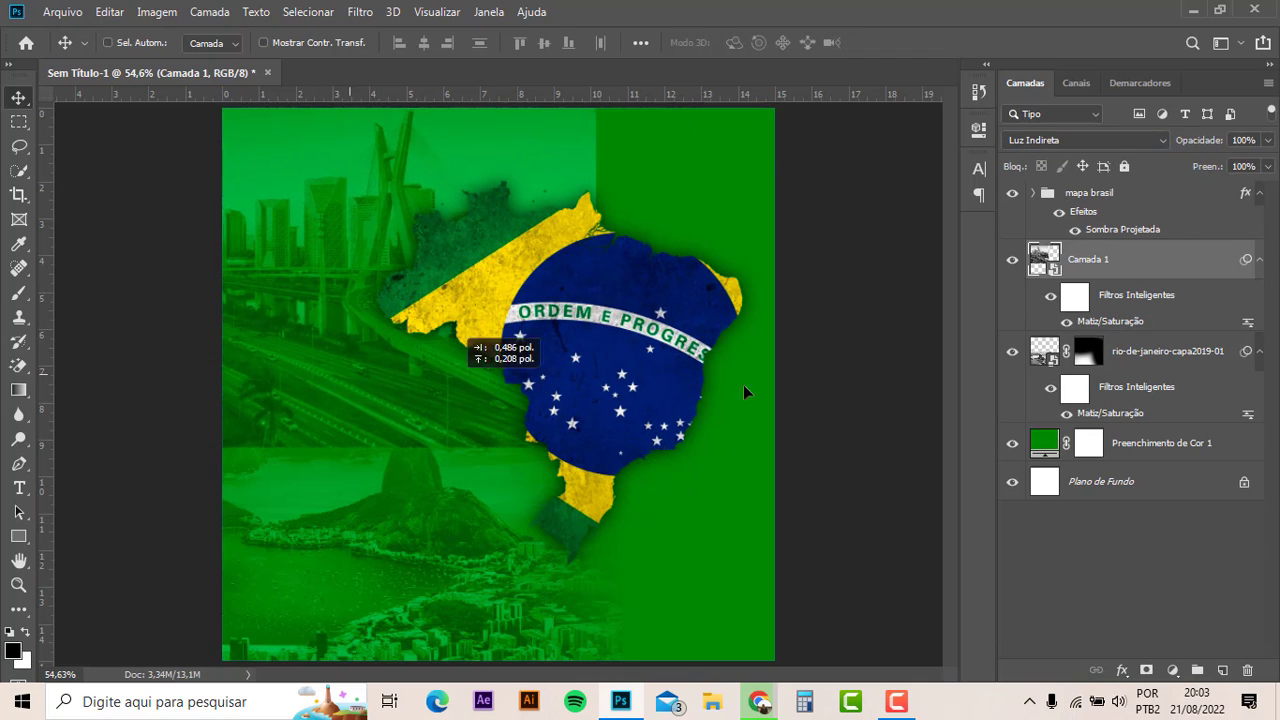
left_click(1146, 670)
left_click(18, 293)
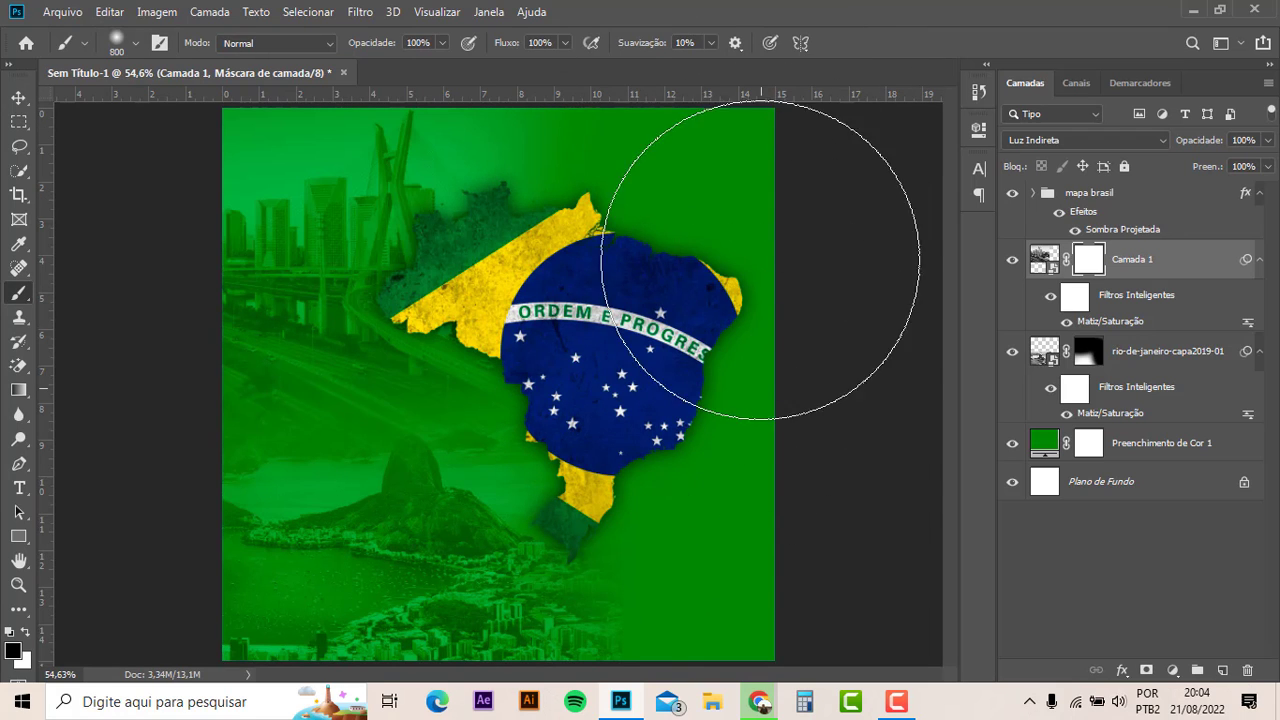
- Mask the São Paulo photo's right and bottom edges, then move the Rio image 3.25 inches right
left_click_drag(771, 171, 671, 563)
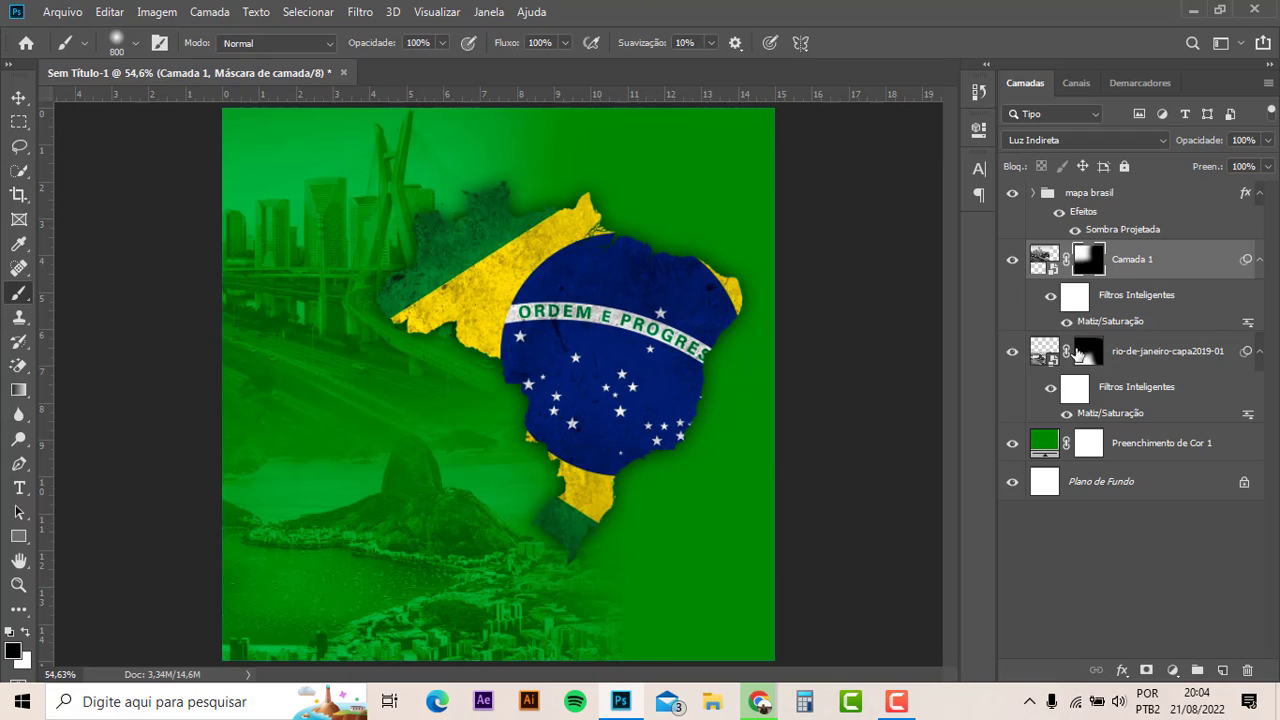
left_click(1078, 351)
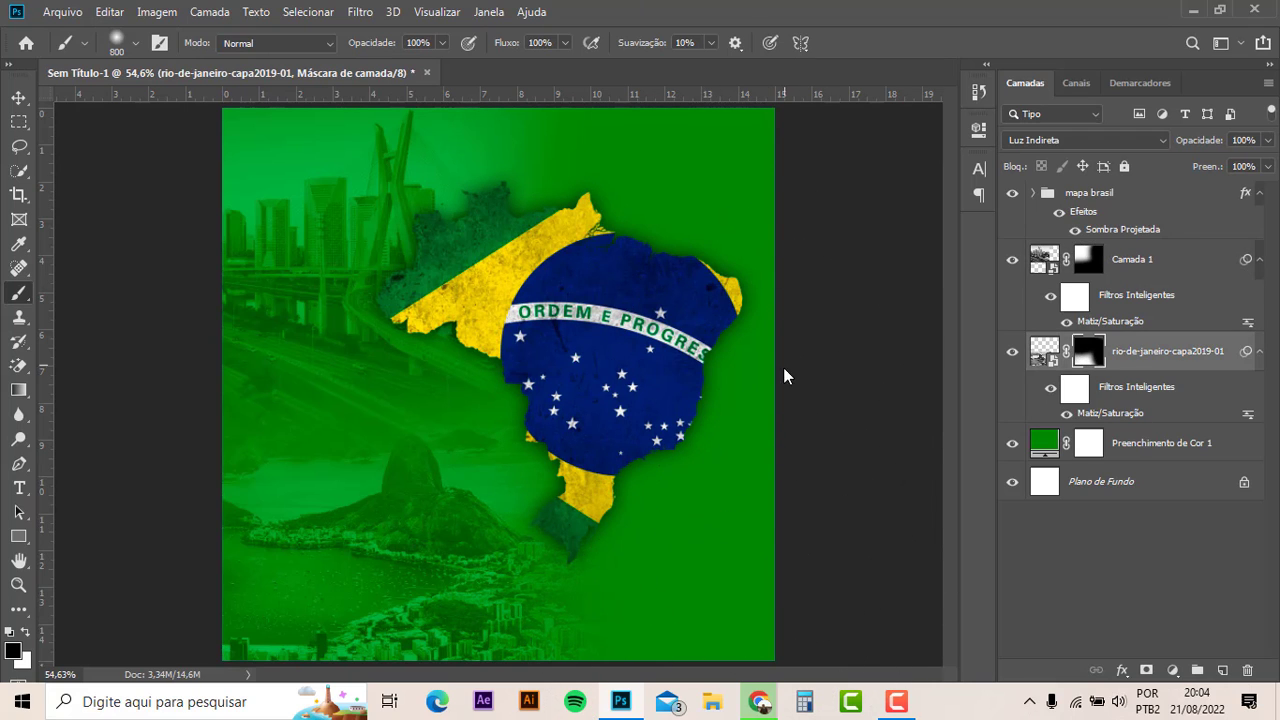
left_click(18, 98)
mouse_move(298, 243)
left_mouse_down()
mouse_move(294, 215)
mouse_move(283, 259)
left_mouse_up()
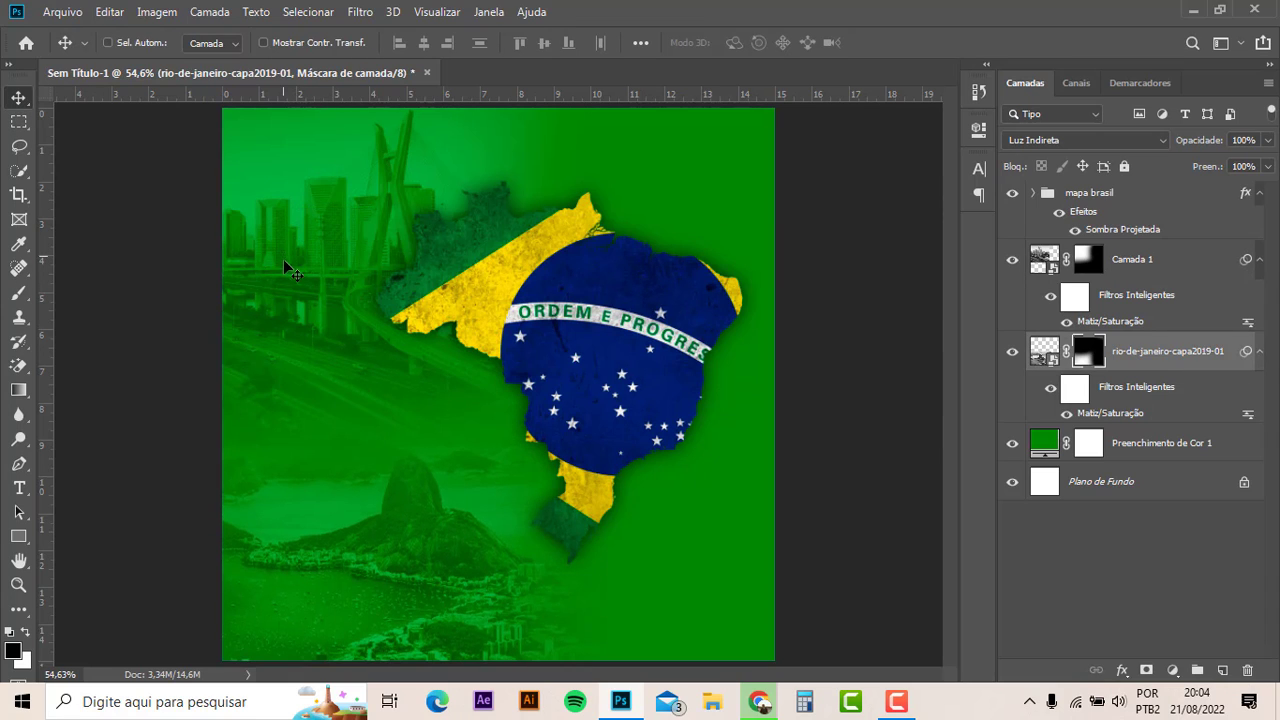
mouse_move(464, 585)
left_mouse_down()
mouse_move(526, 588)
mouse_move(509, 590)
left_mouse_up()
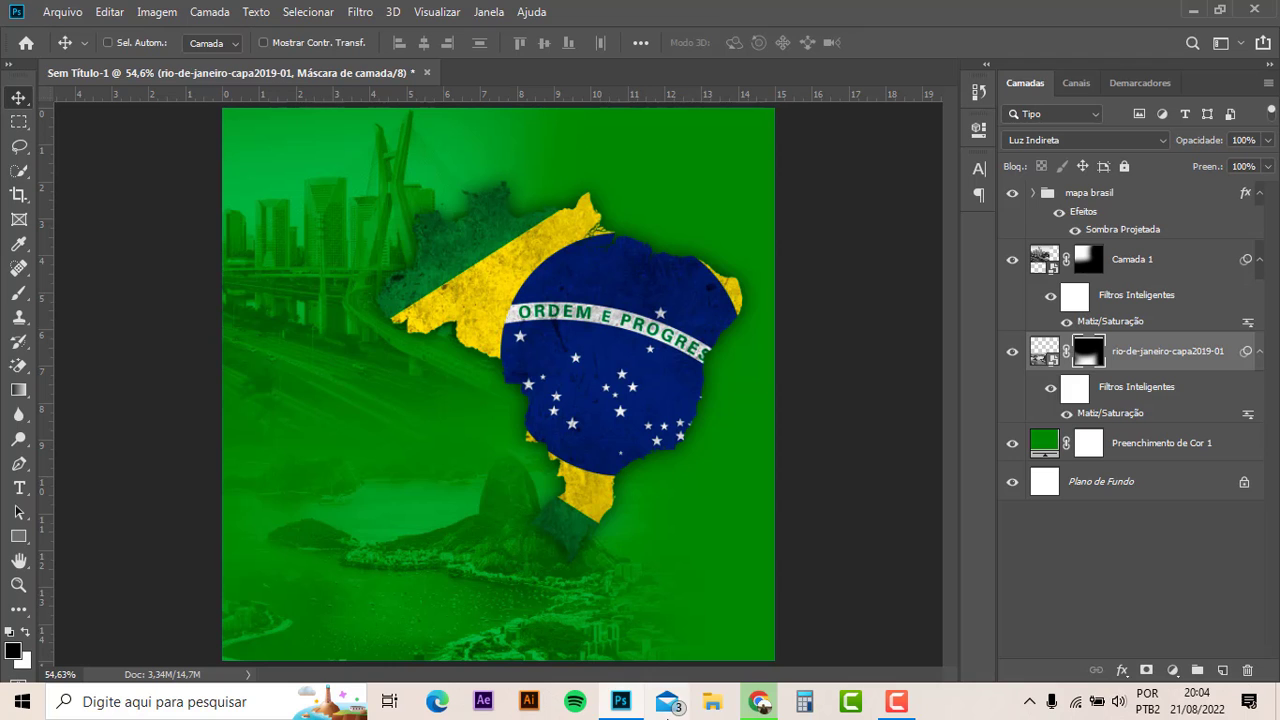
- Go to the Pexels homepage in Chrome
left_click(760, 704)
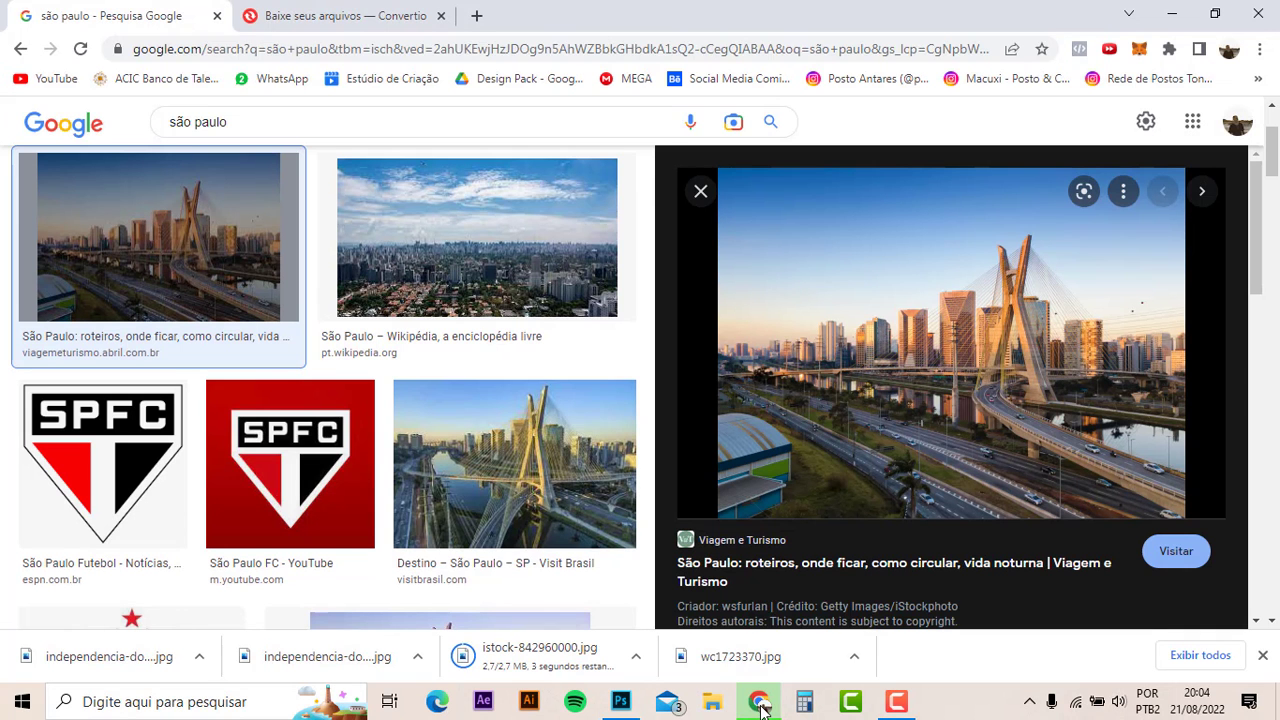
left_click(340, 52)
type("pexe")
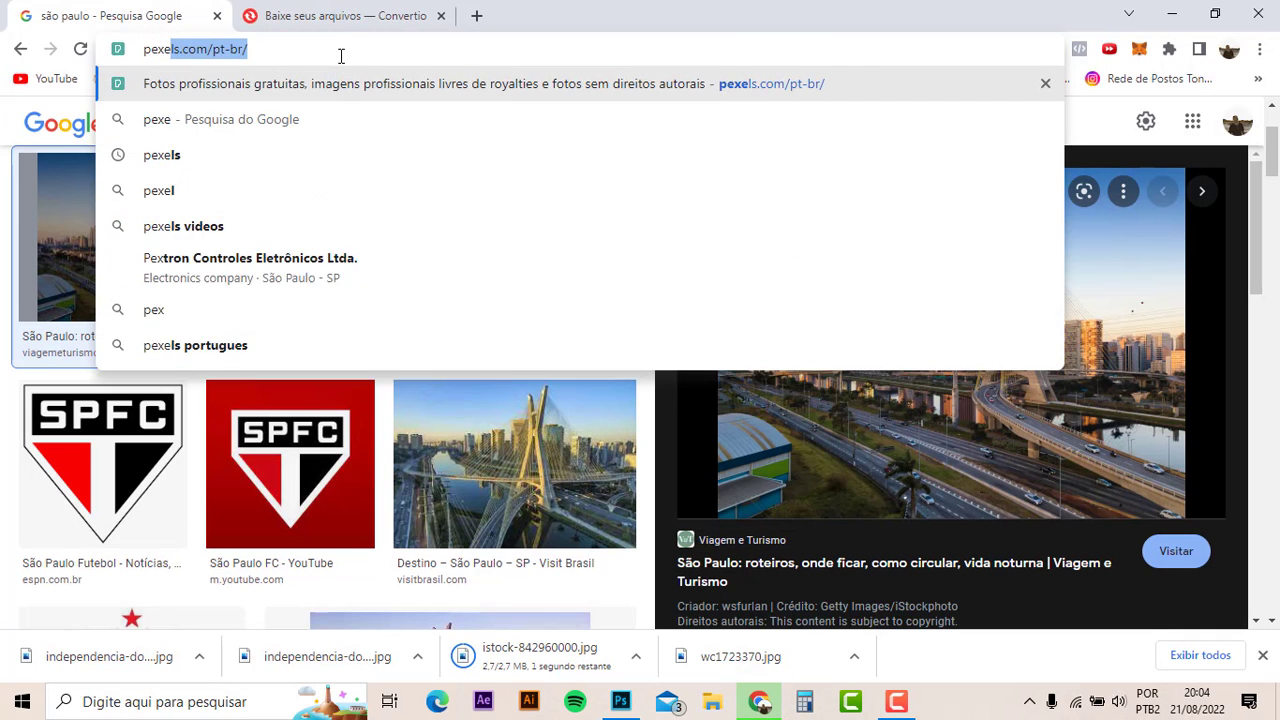
type("l")
key("Return")
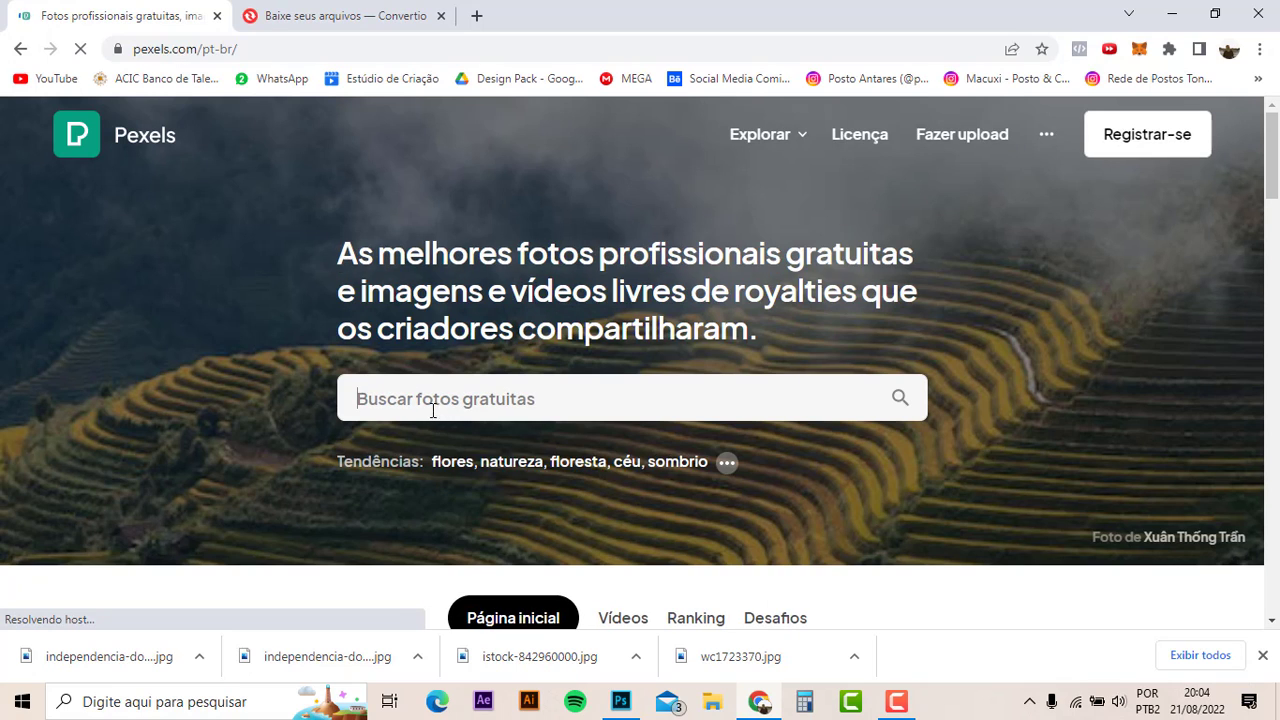
- Open a new tab with a draft search, close the Convertio tab, and return to Pexels
left_click(477, 15)
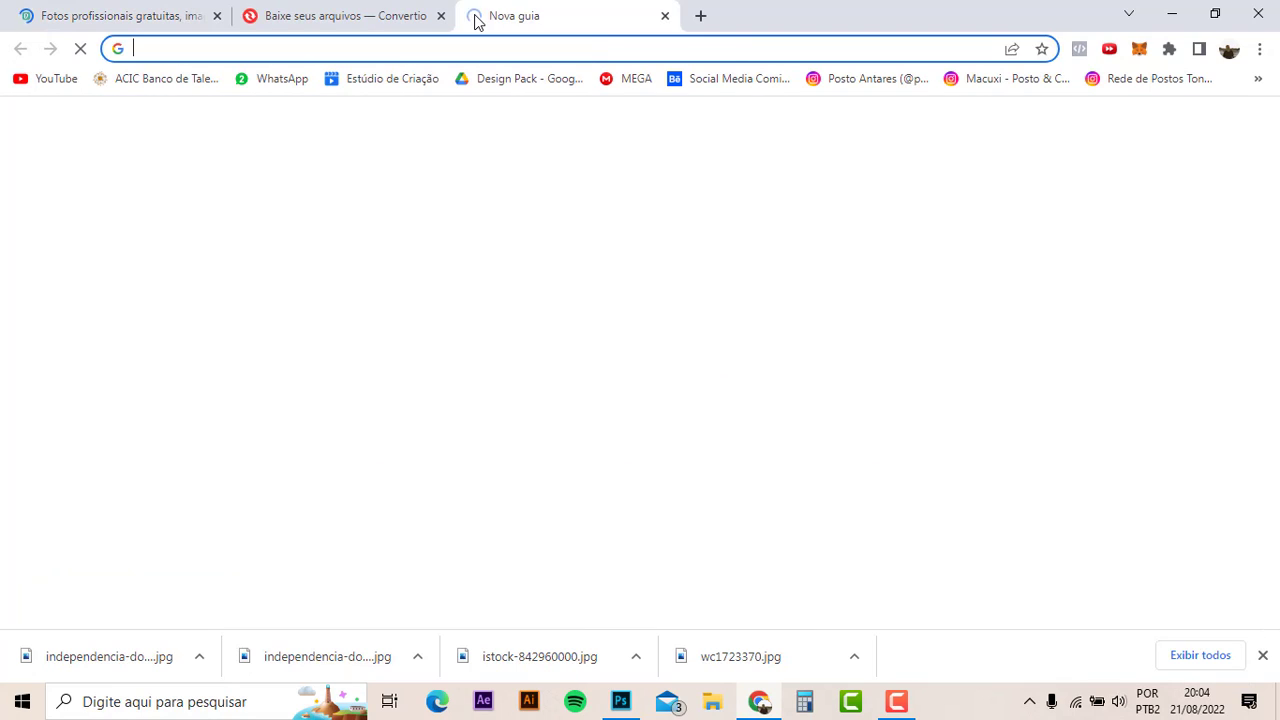
type("indio")
key("BackSpace")
type("io")
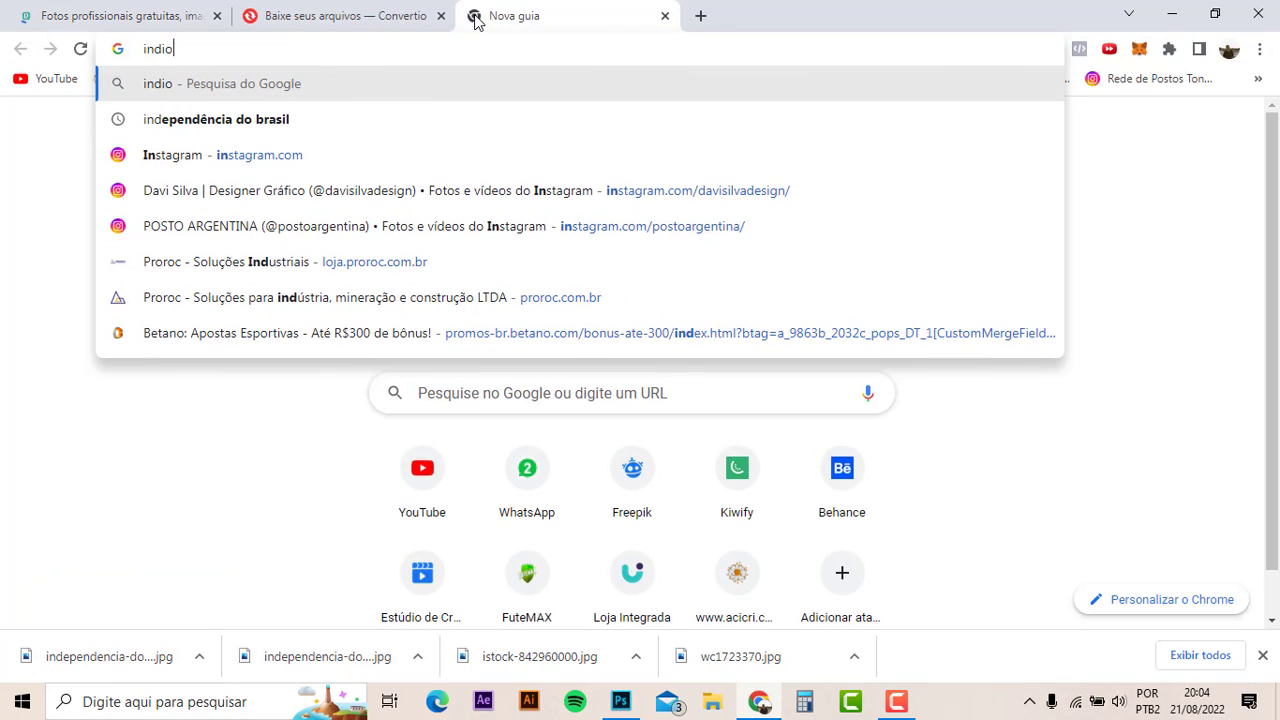
type("em i")
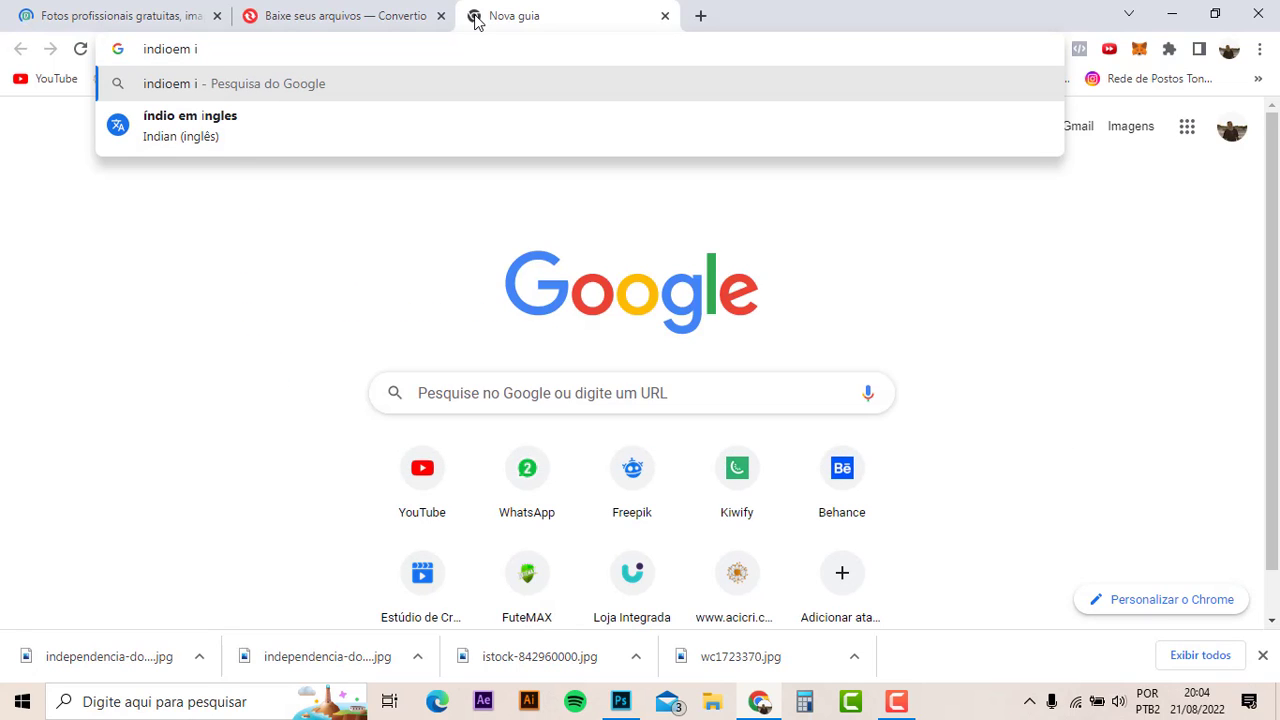
left_click(440, 15)
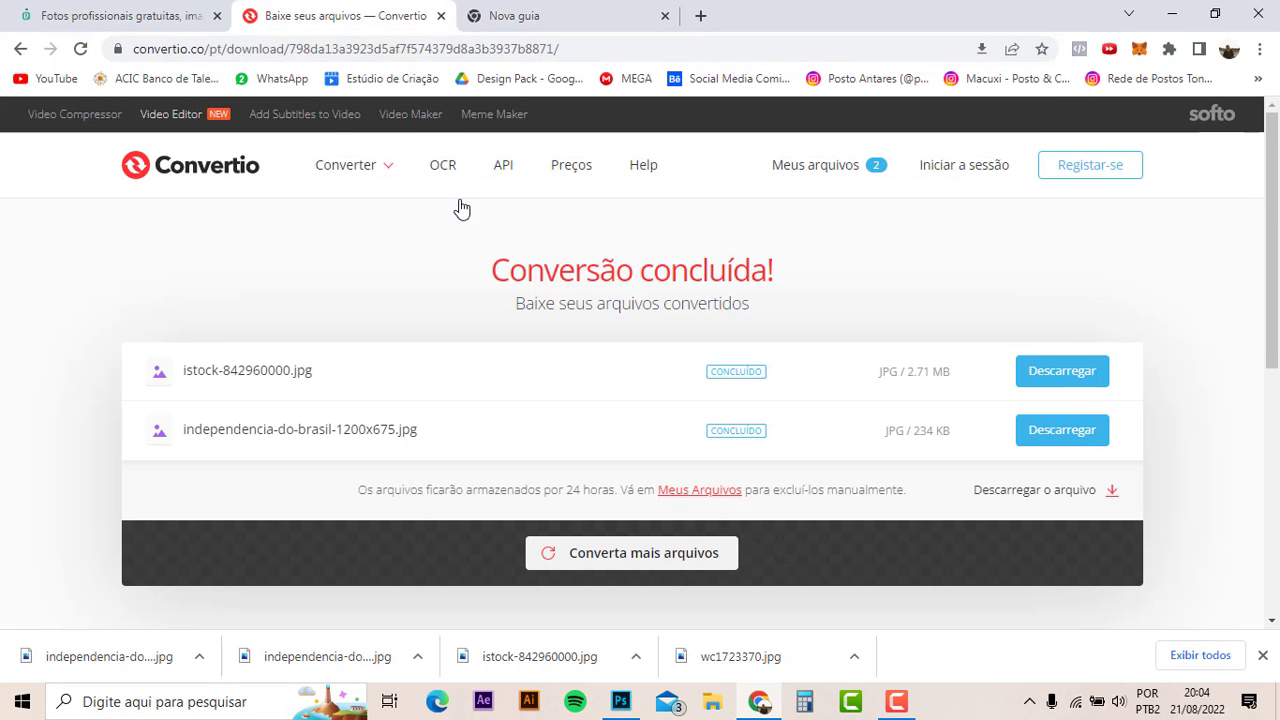
left_click(441, 16)
left_click(150, 12)
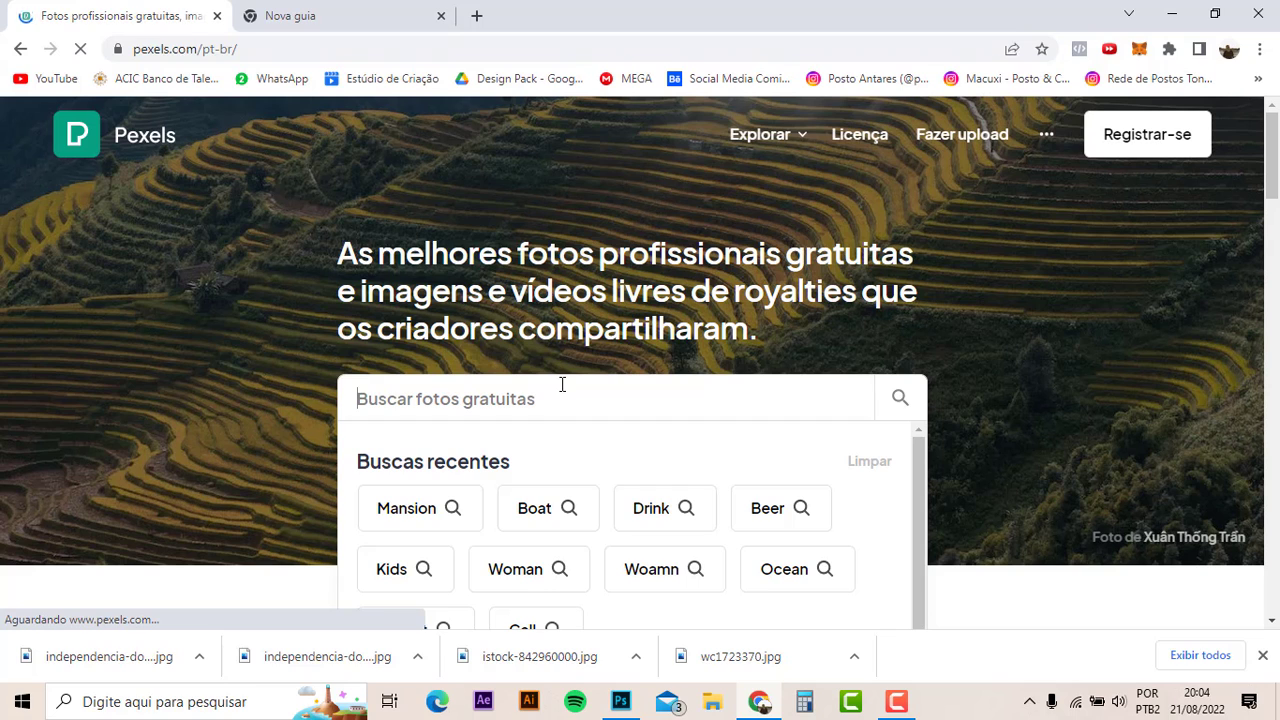
- Search Pexels for 'indian' and scroll through the photo results
type("ind")
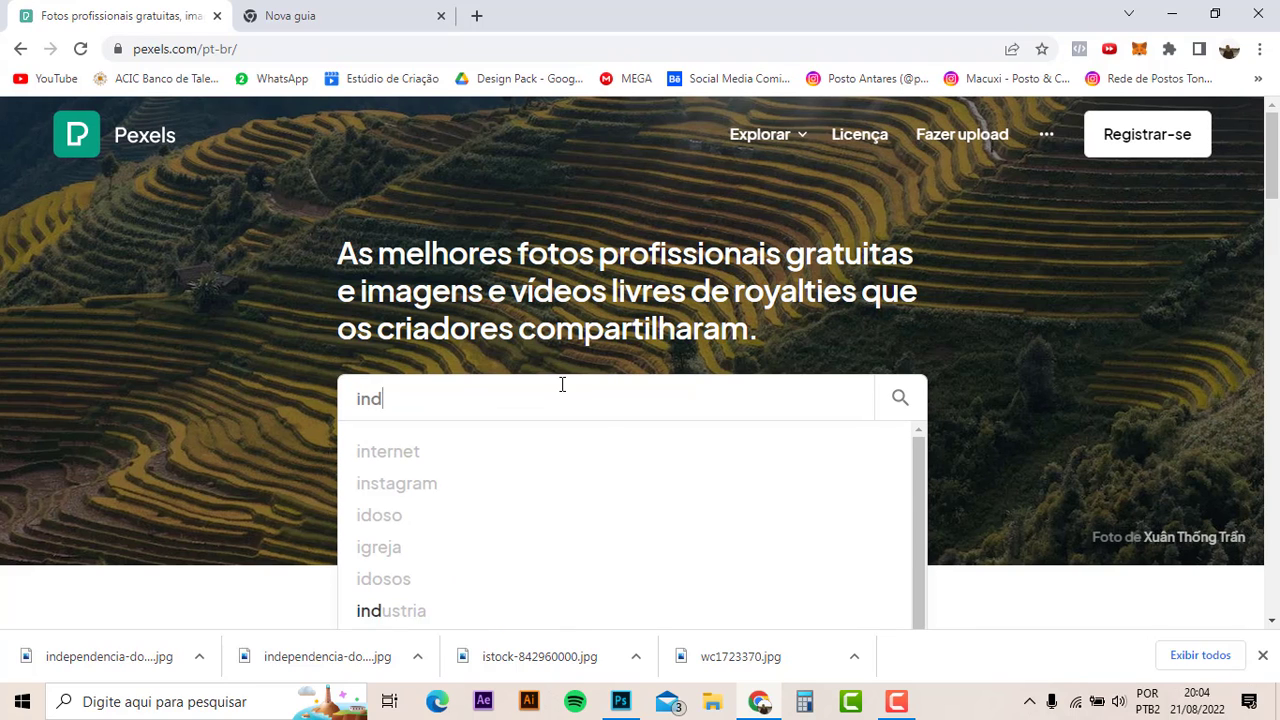
type("ian")
key("Return")
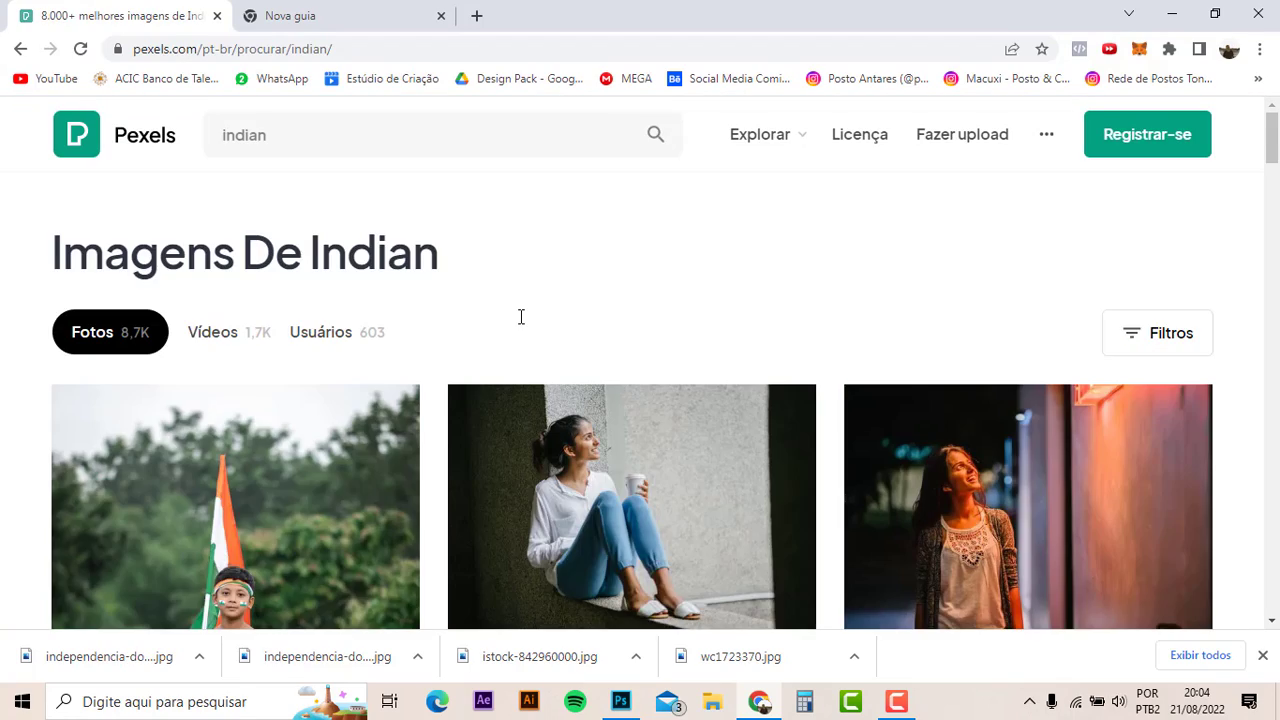
scroll(520, 316, "down", 3)
scroll(520, 325, "down", 3)
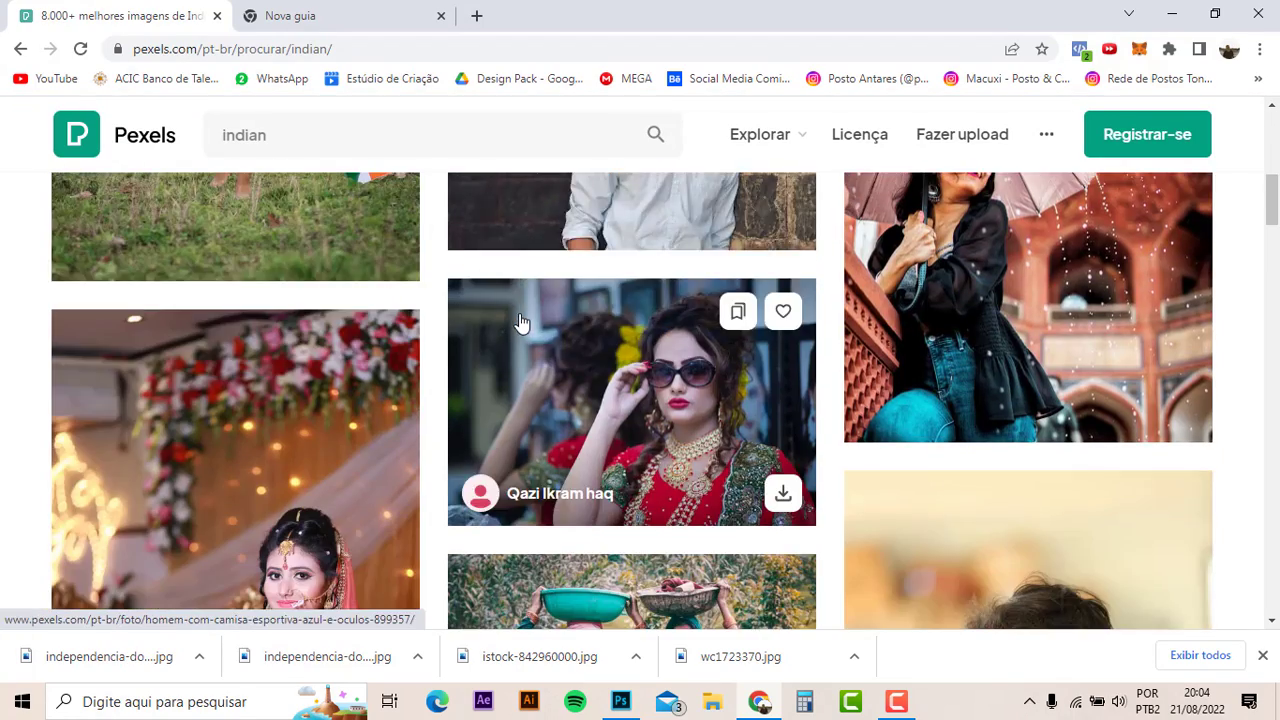
scroll(771, 400, "down", 3)
scroll(773, 398, "down", 3)
scroll(773, 398, "down", 3)
scroll(773, 398, "down", 2)
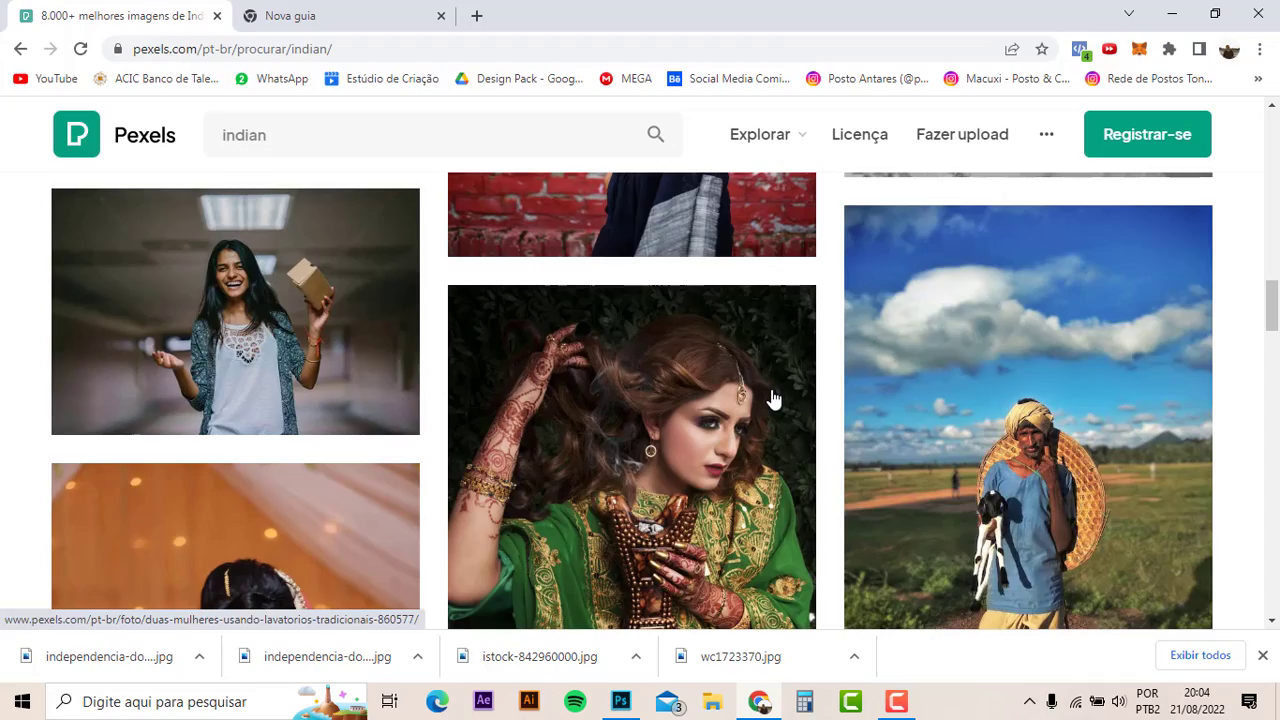
scroll(773, 398, "down", 2)
scroll(773, 398, "down", 2)
scroll(773, 398, "down", 3)
scroll(771, 397, "down", 3)
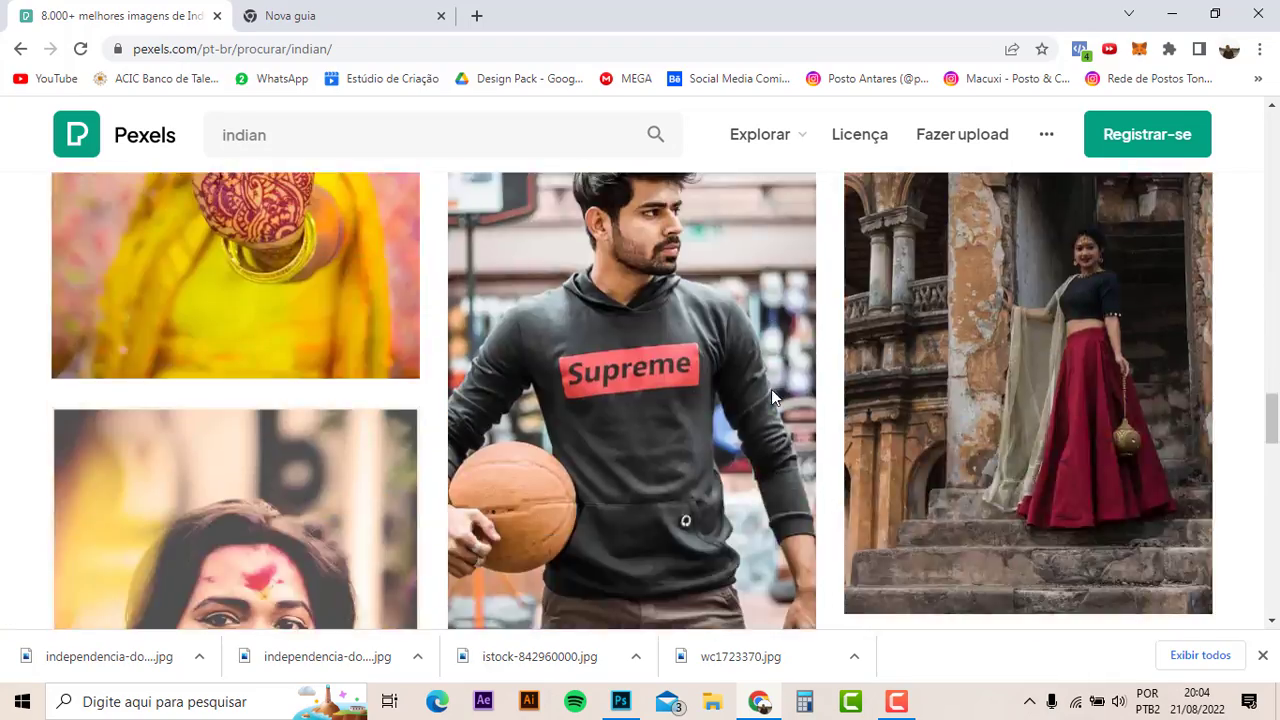
scroll(771, 397, "down", 3)
scroll(771, 397, "down", 3)
scroll(771, 397, "down", 3)
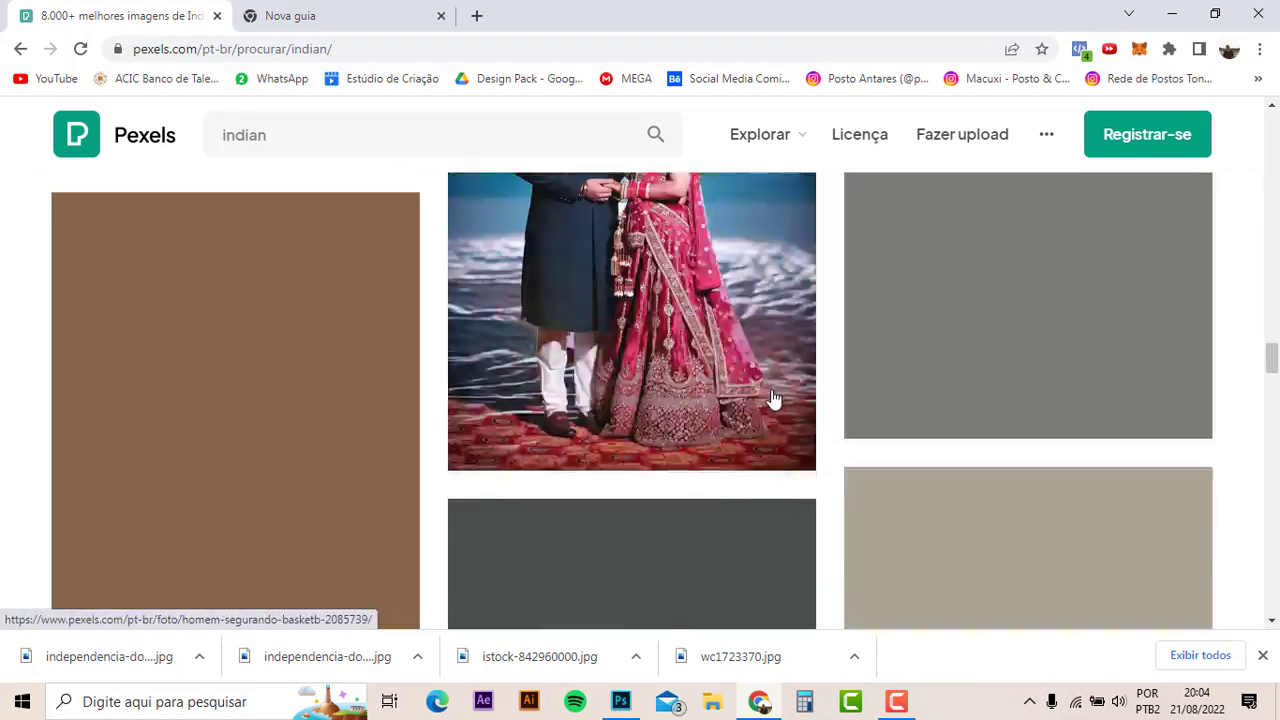
scroll(700, 370, "down", 3)
scroll(500, 250, "down", 3)
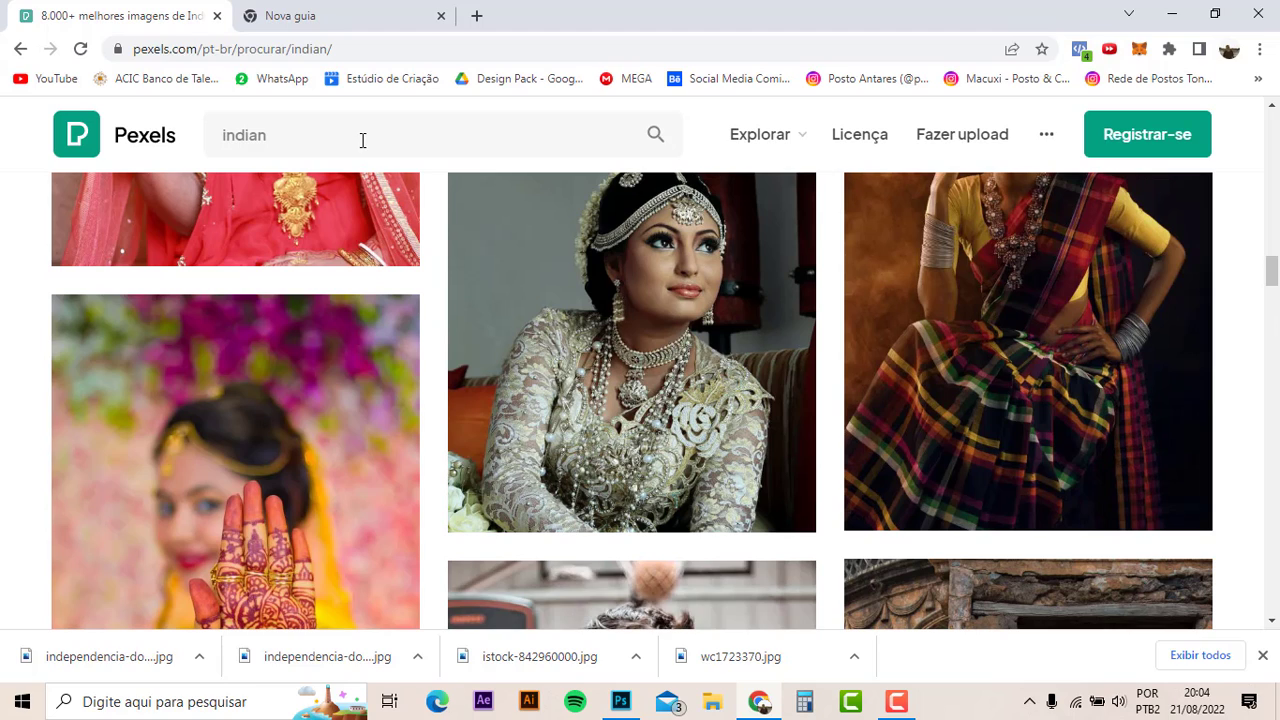
- Search Pexels for 'indio' instead, browse the results, and switch to the new Google tab
left_click(365, 133)
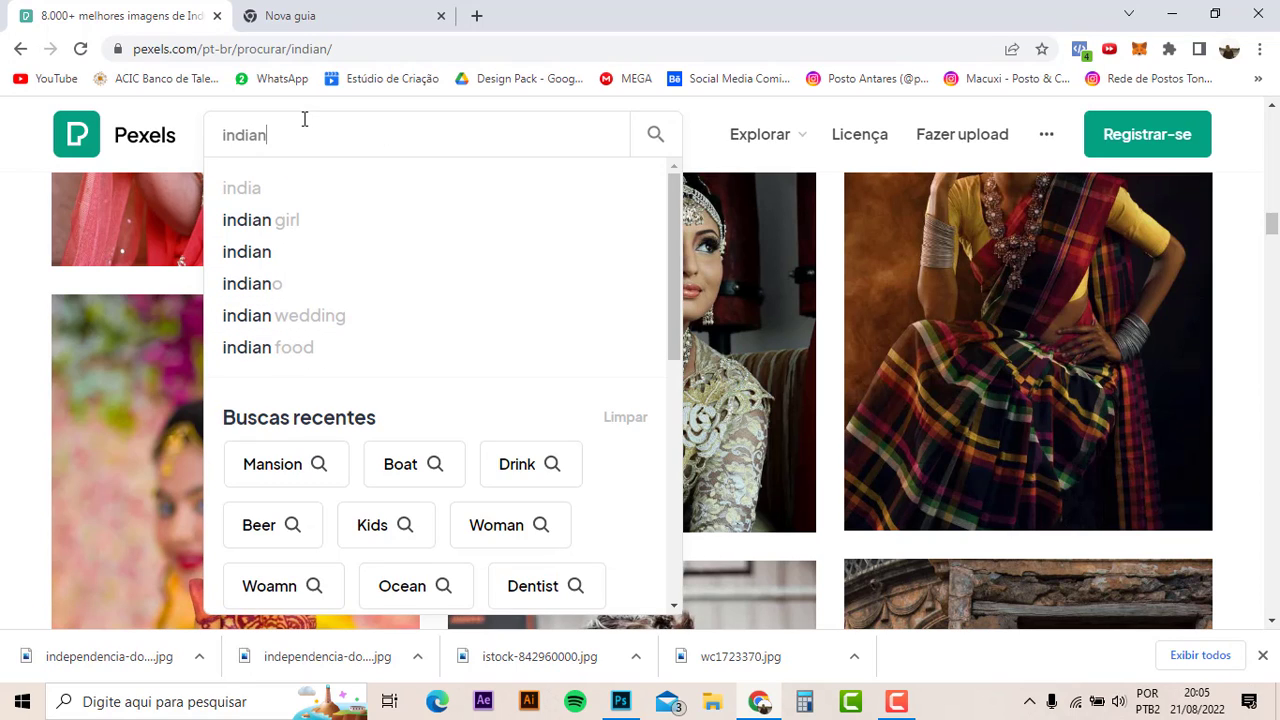
key("BackSpace")
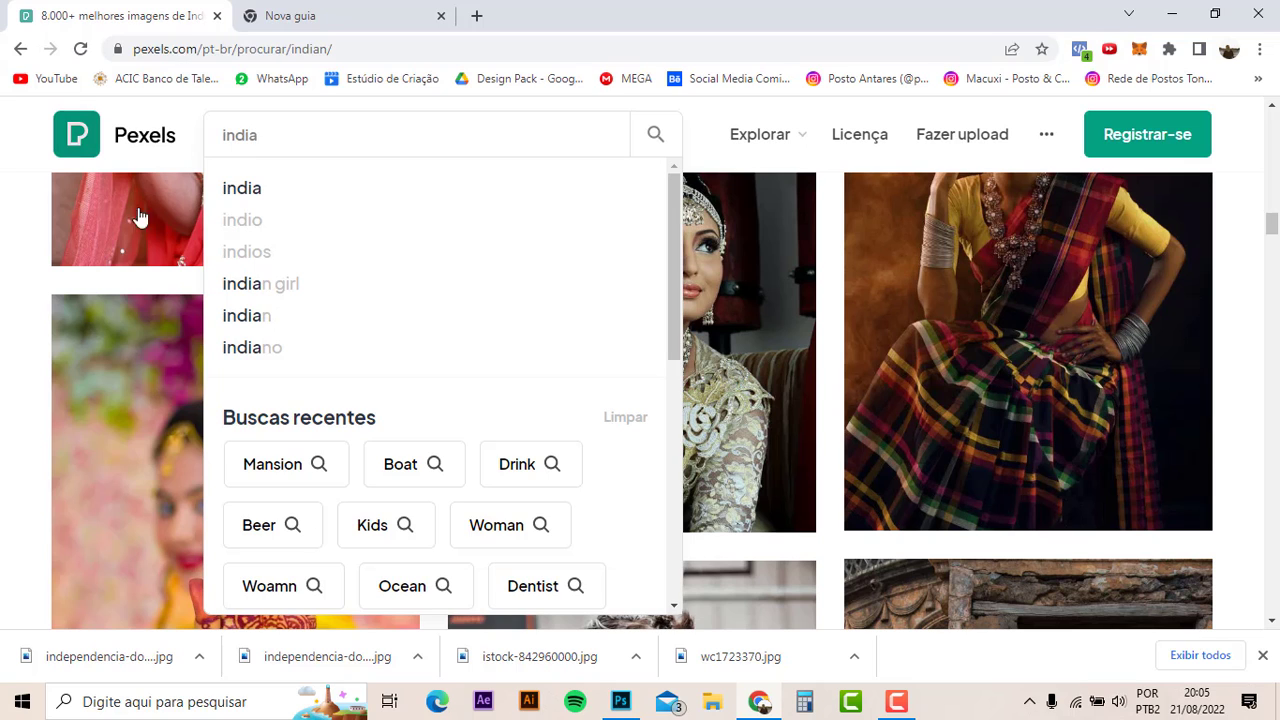
left_click(224, 220)
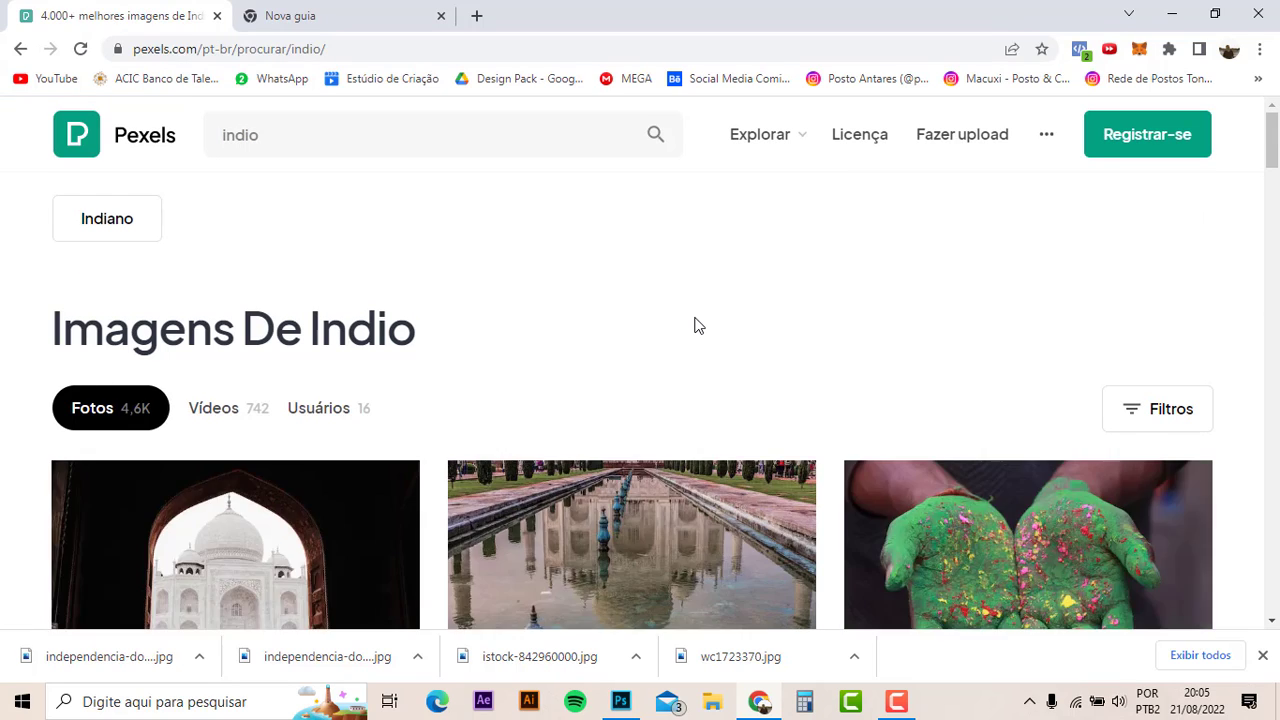
scroll(697, 326, "down", 5)
scroll(697, 326, "down", 5)
scroll(697, 326, "down", 5)
scroll(697, 326, "down", 5)
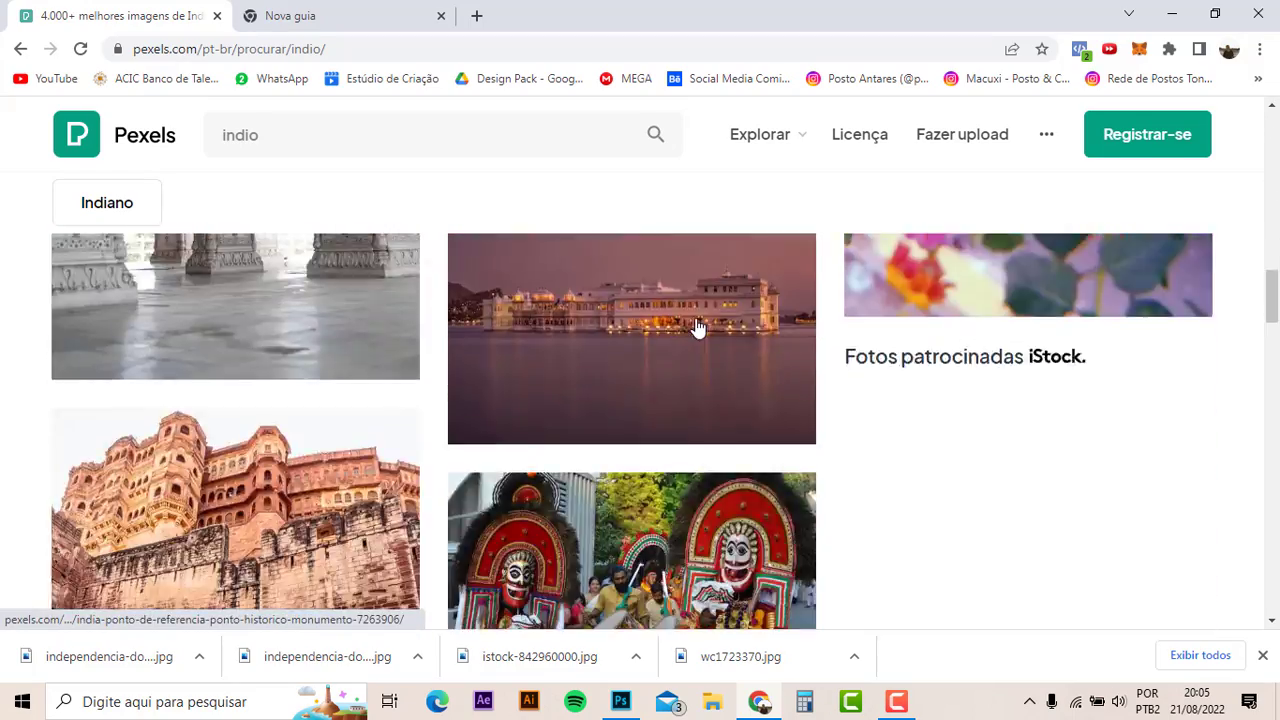
scroll(697, 326, "down", 5)
scroll(697, 326, "down", 5)
scroll(697, 326, "down", 3)
scroll(697, 329, "down", 5)
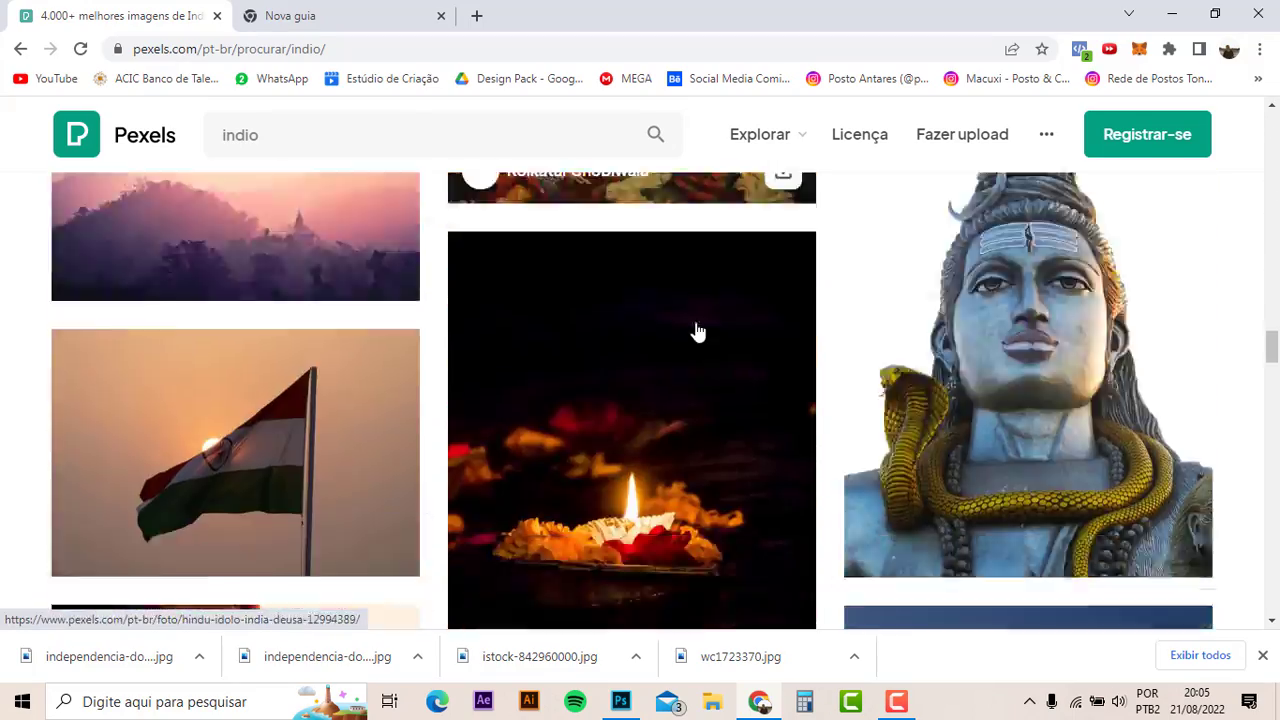
scroll(697, 329, "down", 5)
scroll(697, 329, "down", 5)
scroll(697, 329, "up", 4)
scroll(695, 322, "down", 5)
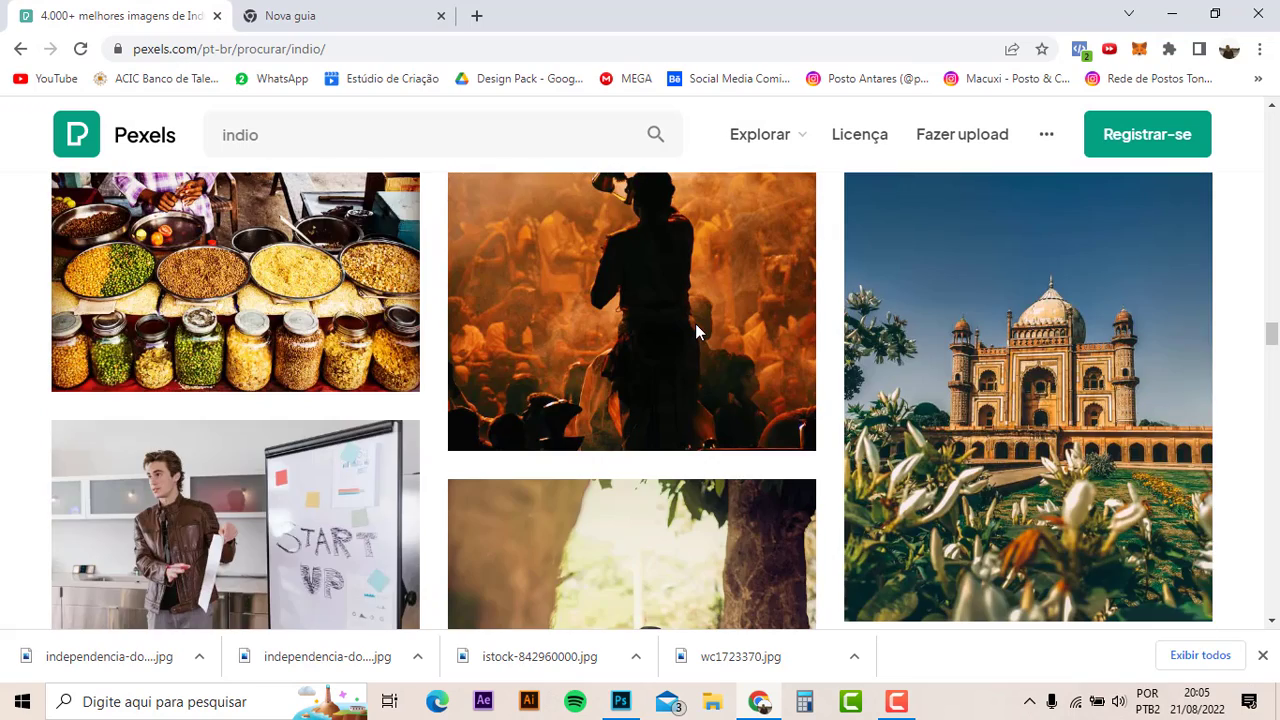
scroll(695, 323, "down", 5)
scroll(697, 330, "down", 3)
scroll(697, 330, "up", 4)
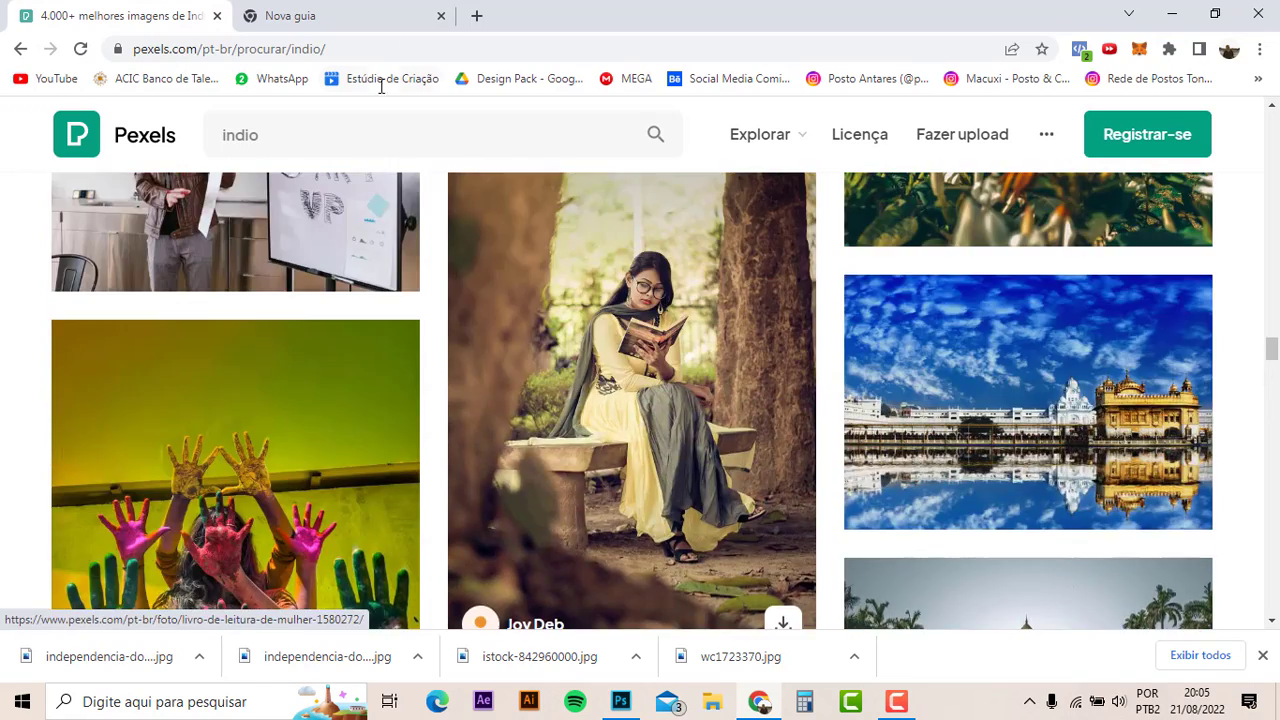
left_click(360, 14)
- Search Google Images for 'indio' and filter to wallpaper results
key("ctrl+a")
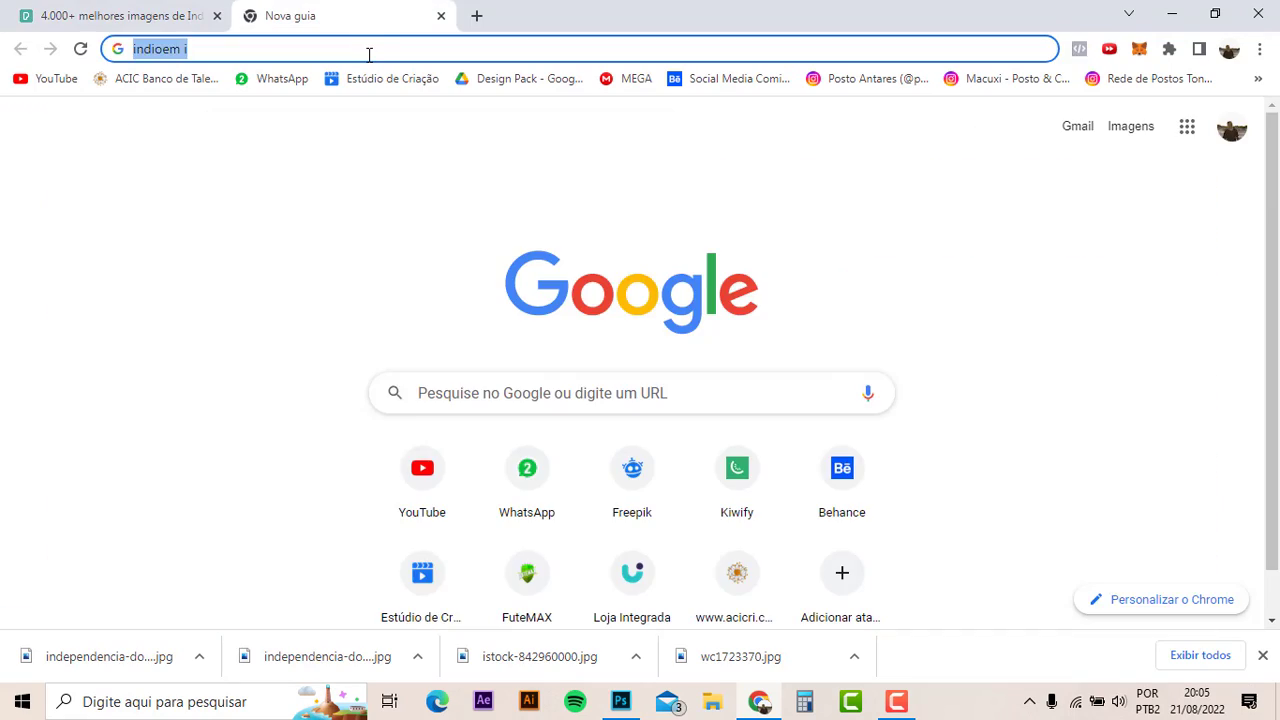
type("indio")
key("Return")
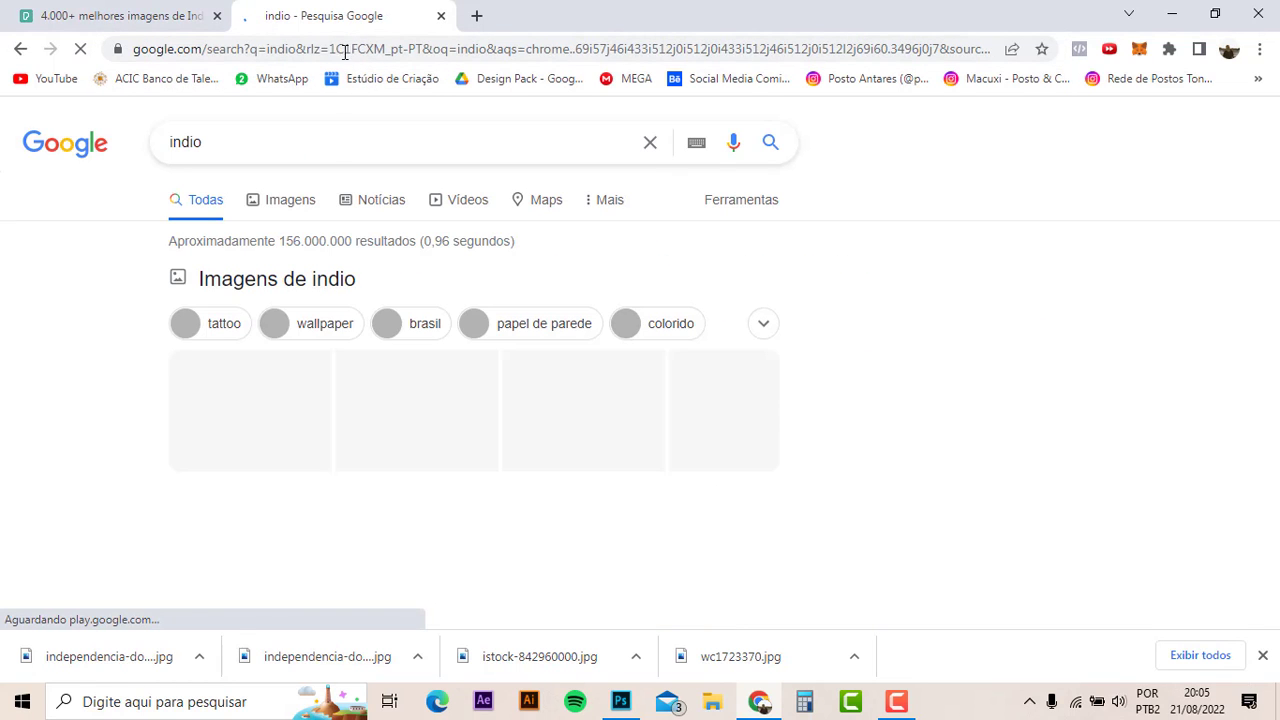
left_click(290, 200)
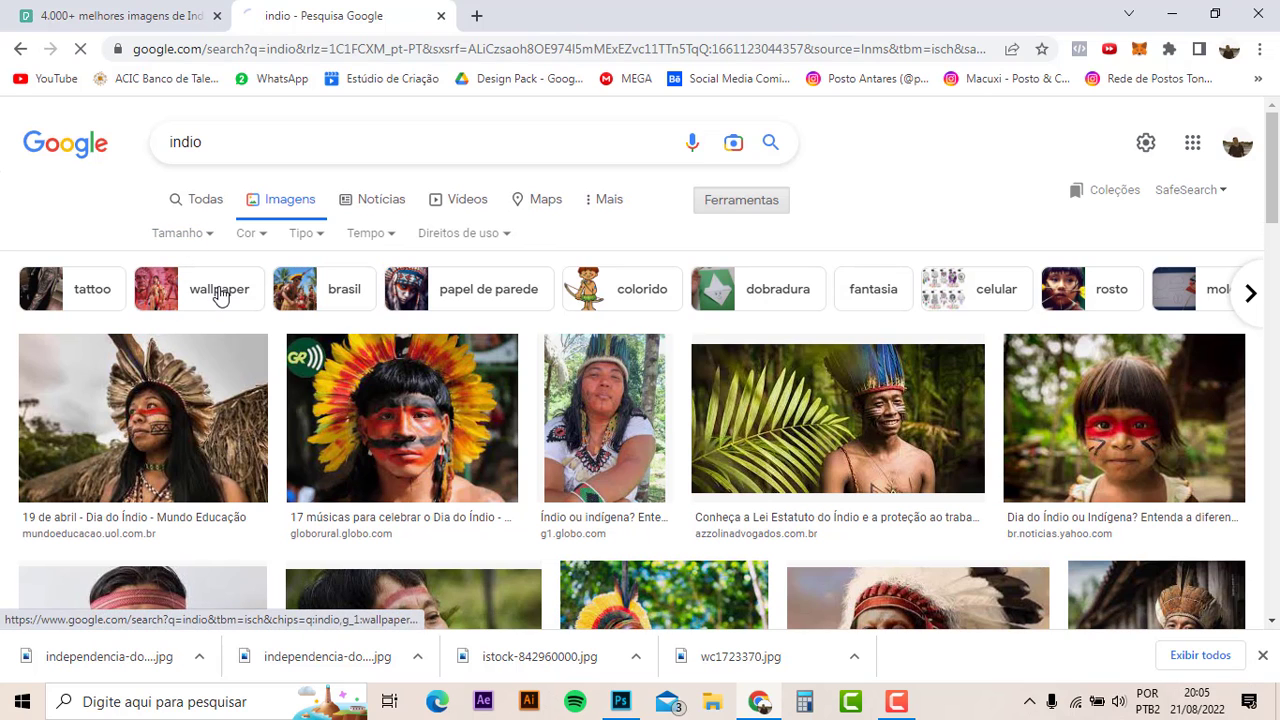
left_click(220, 296)
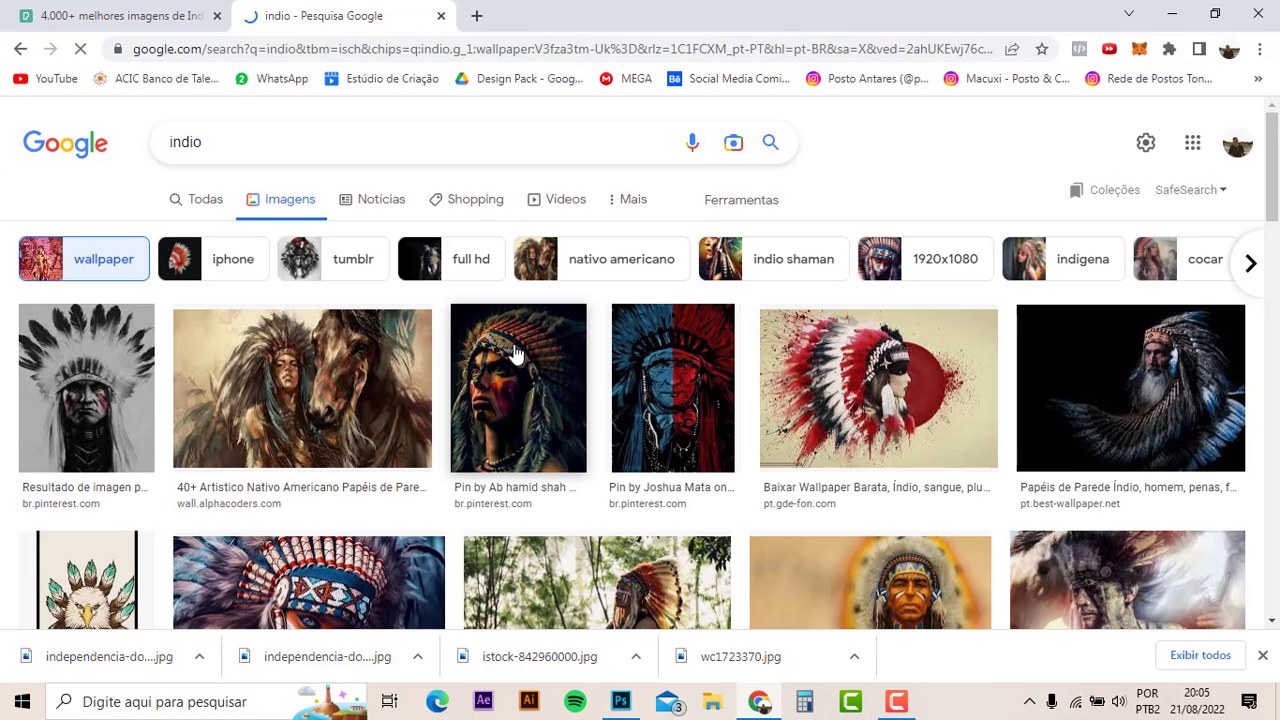
- Open the smiling feathered man beside a palm leaf and copy the image
scroll(515, 355, "down", 2)
scroll(515, 355, "down", 1)
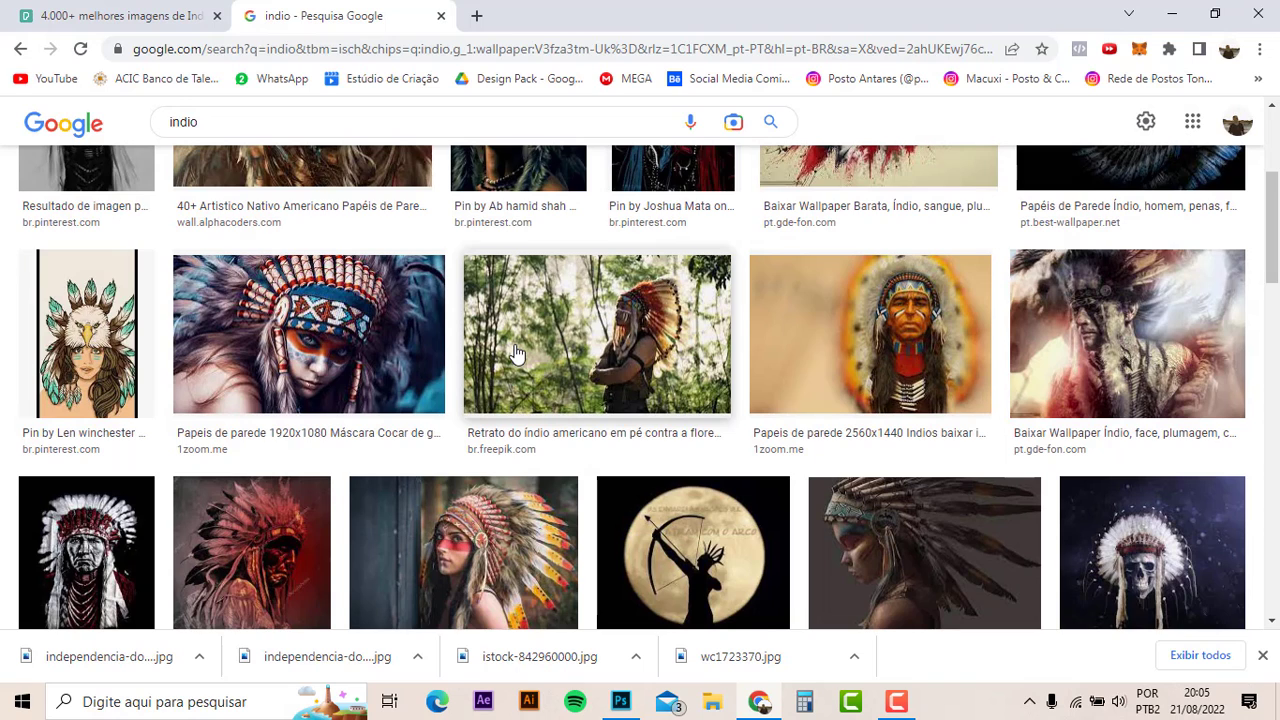
scroll(515, 355, "down", 2)
scroll(515, 355, "down", 2)
scroll(975, 347, "down", 1)
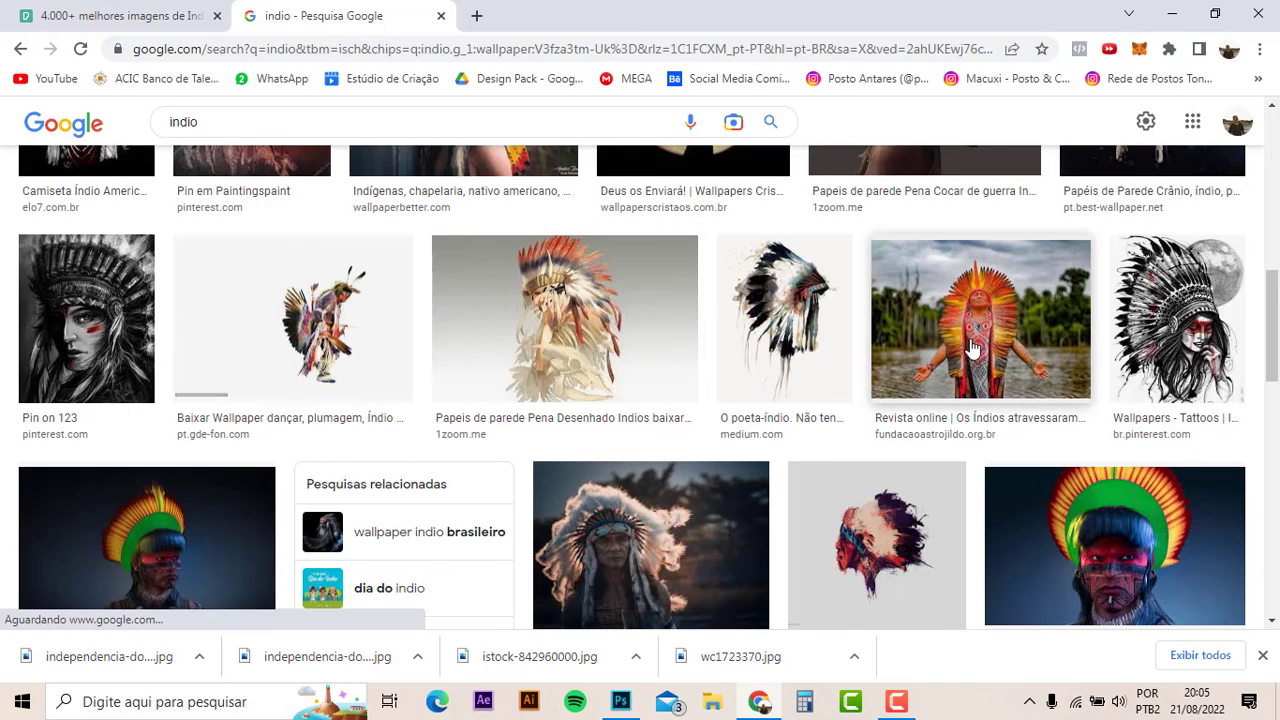
scroll(975, 347, "down", 1)
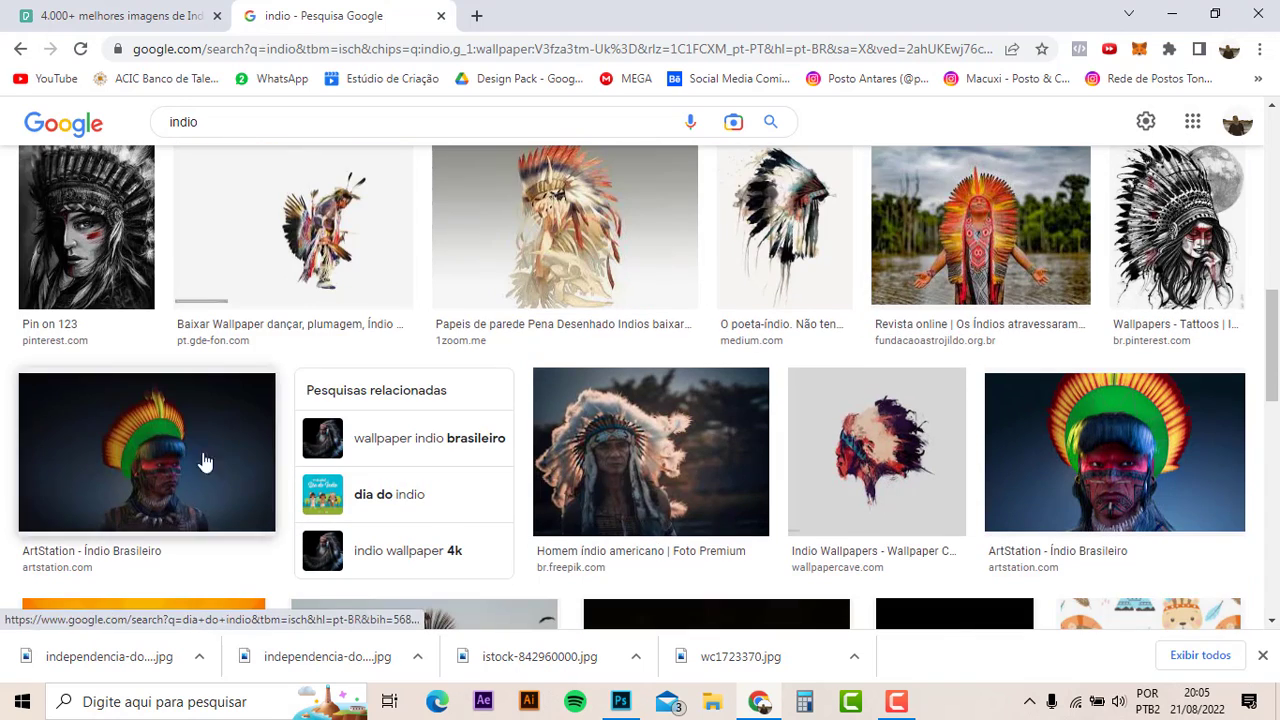
scroll(709, 394, "down", 2)
scroll(709, 394, "down", 2)
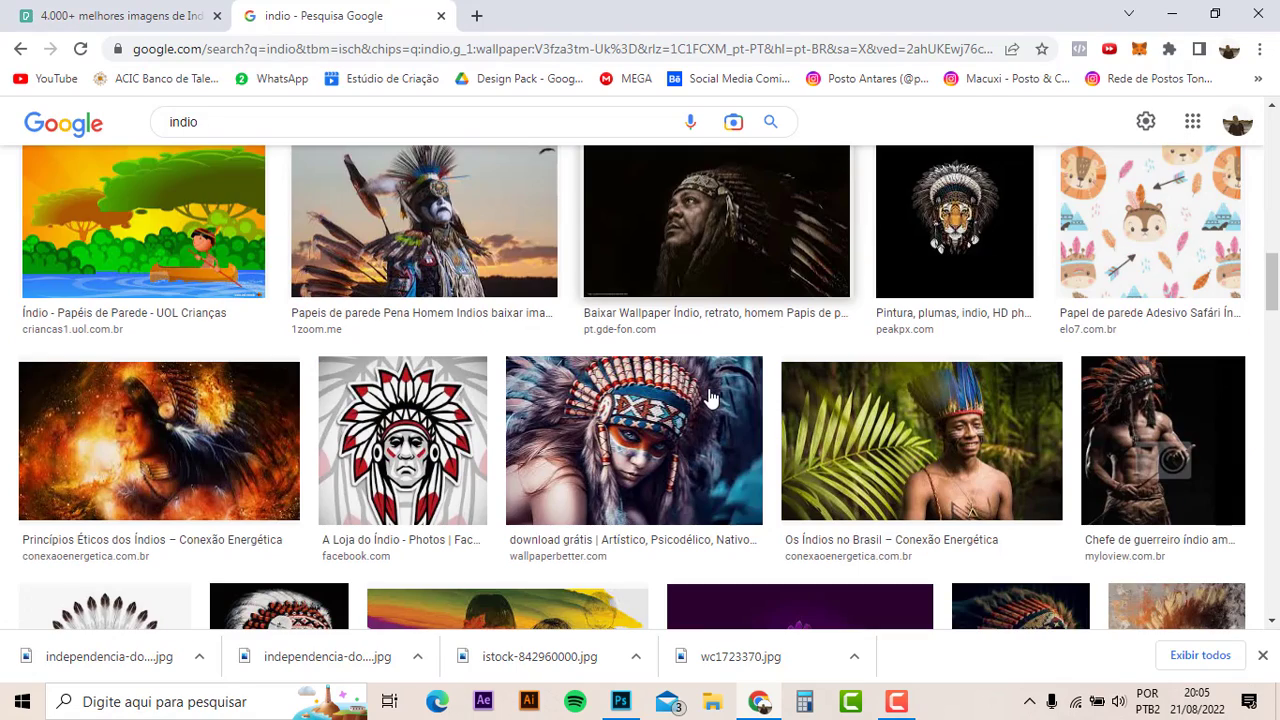
scroll(709, 397, "down", 1)
left_click(982, 358)
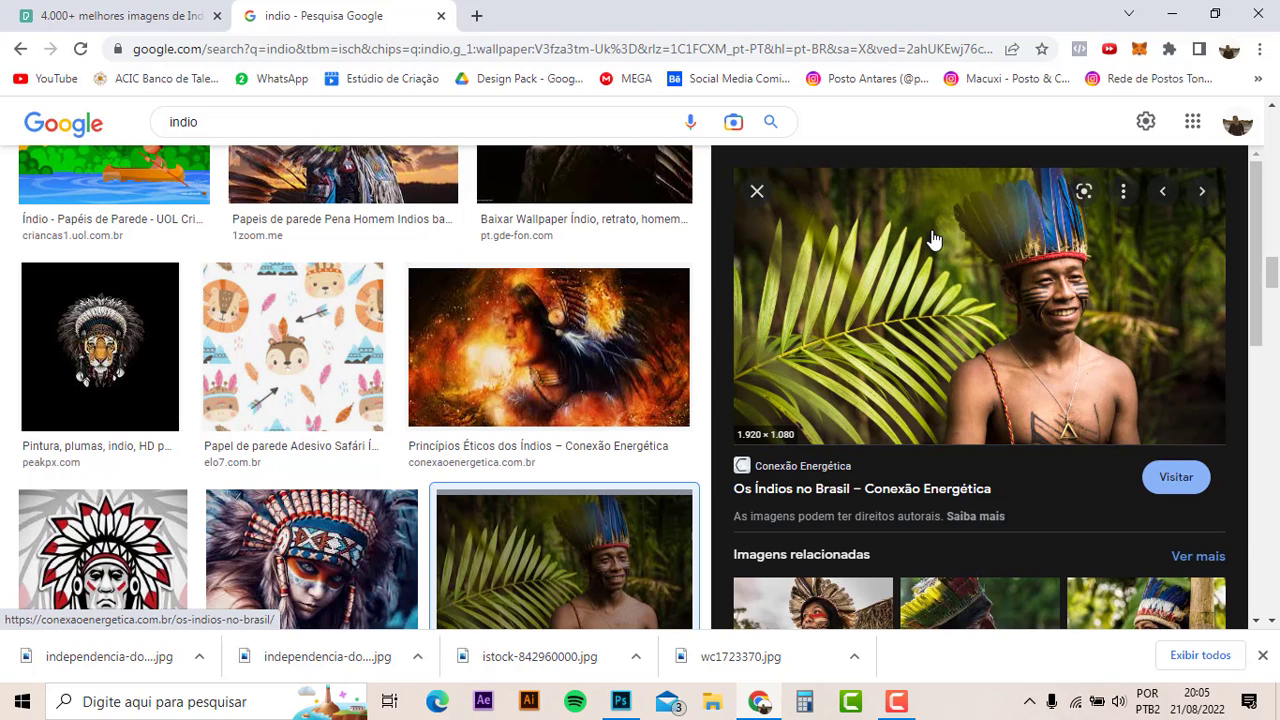
right_click(932, 240)
left_click(996, 456)
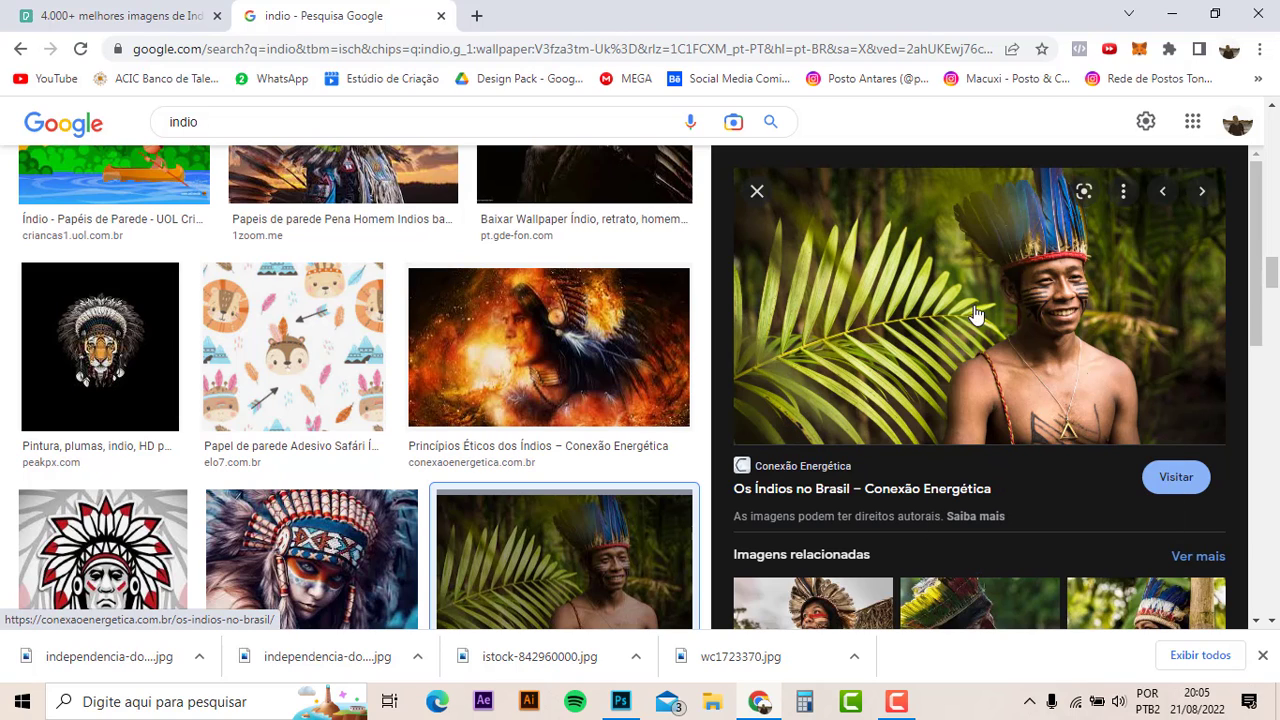
- Paste the feathered man photo as Camada 2, scale it past the canvas edges, and place it below rio-de-janeiro
left_click(626, 705)
key("ctrl+v")
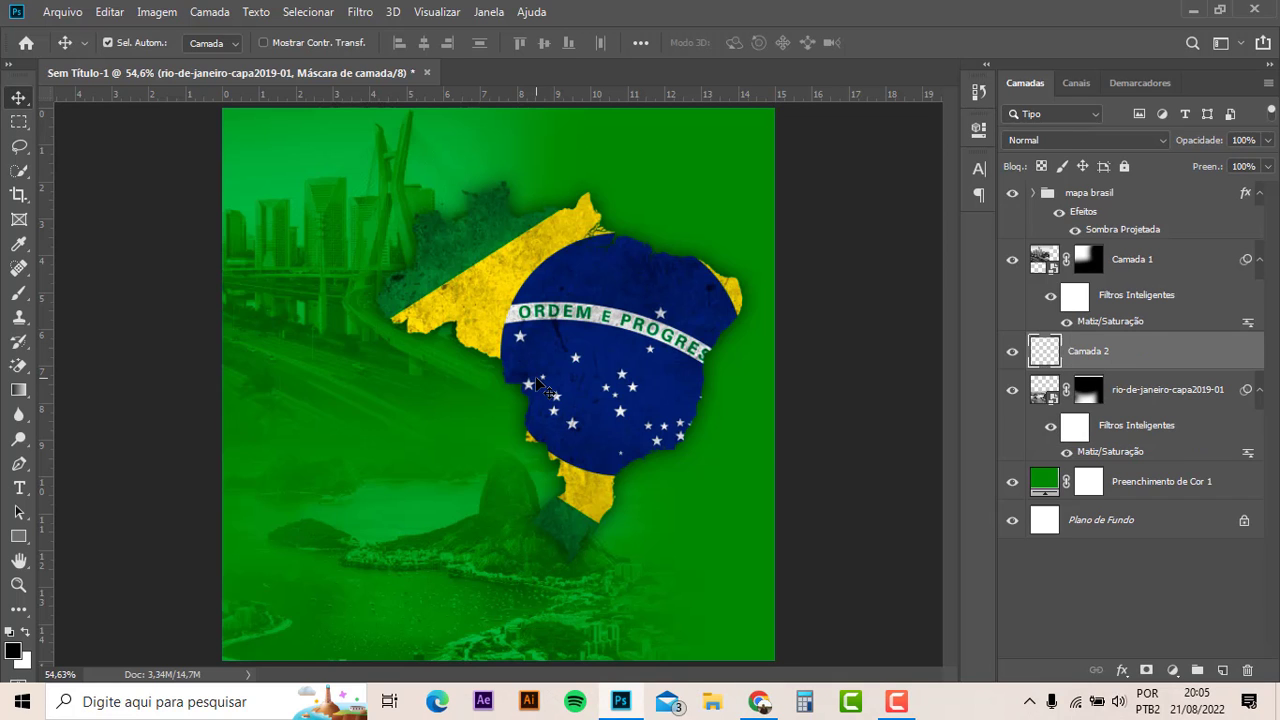
left_click_drag(682, 558, 625, 540)
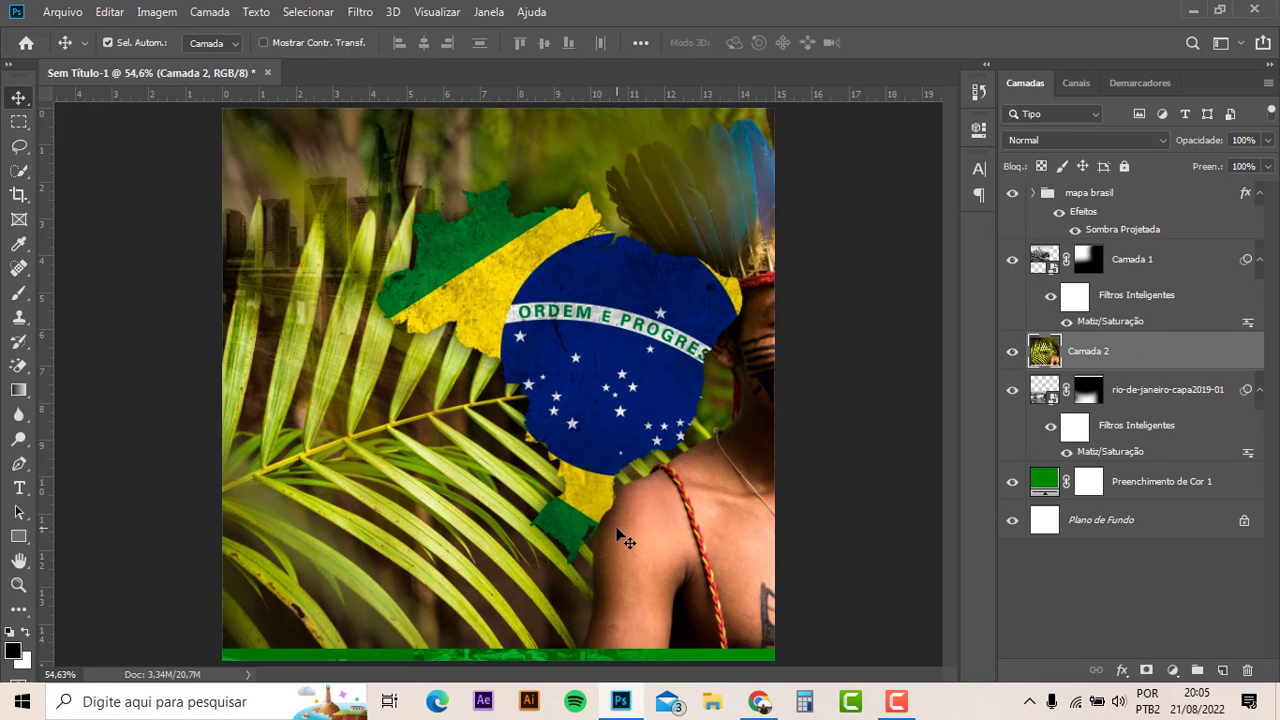
key("ctrl+t")
mouse_move(170, 648)
left_mouse_down()
mouse_move(259, 594)
mouse_move(254, 543)
left_mouse_up()
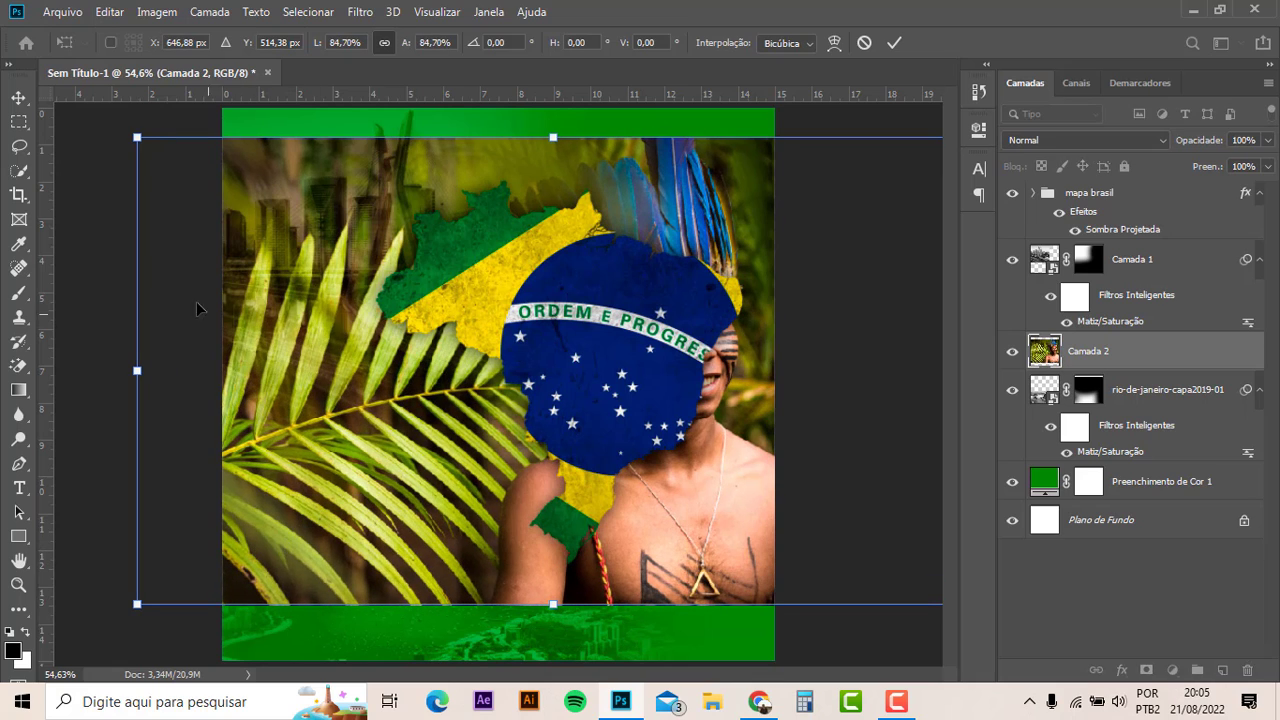
left_click_drag(138, 150, 109, 166)
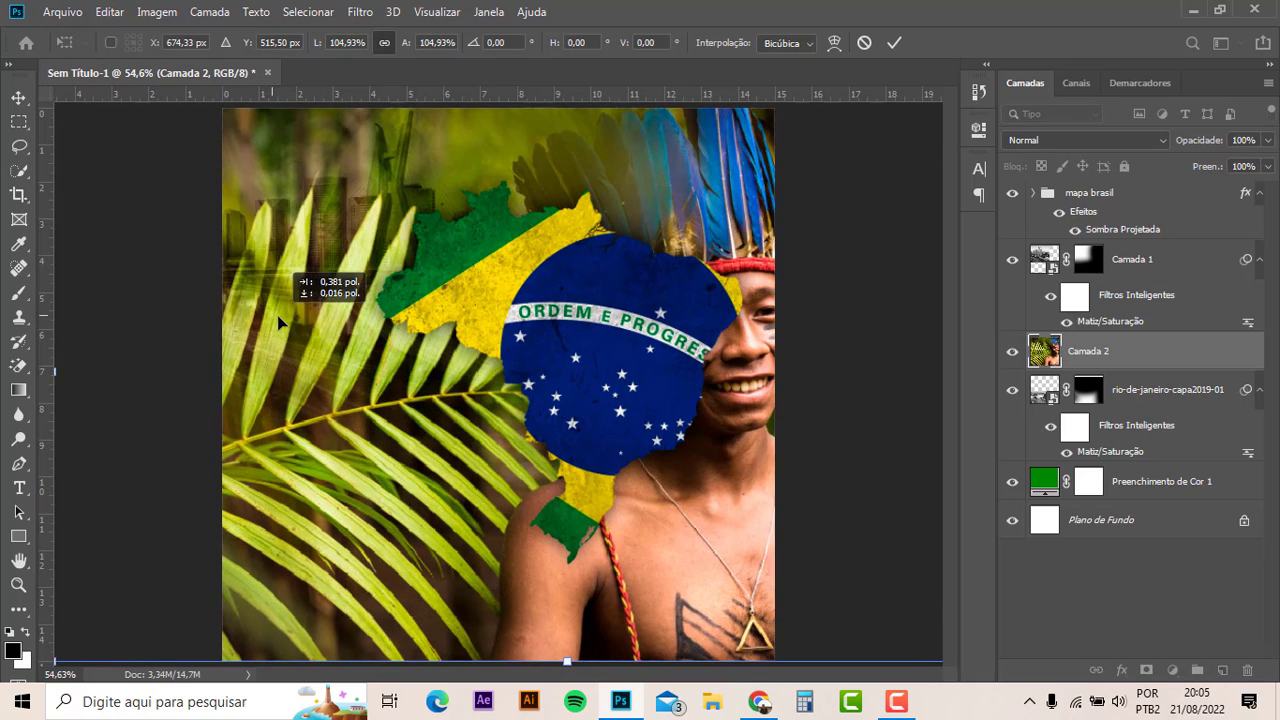
key("Return")
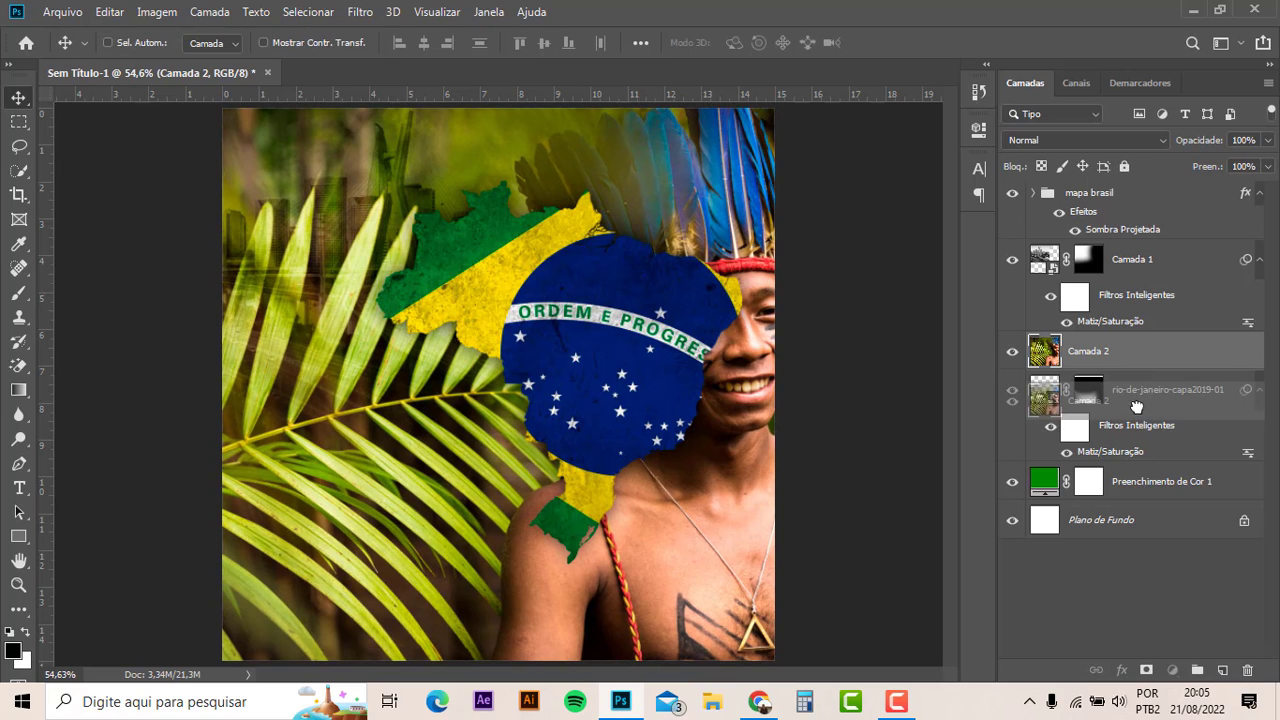
left_click_drag(1136, 430, 1136, 440)
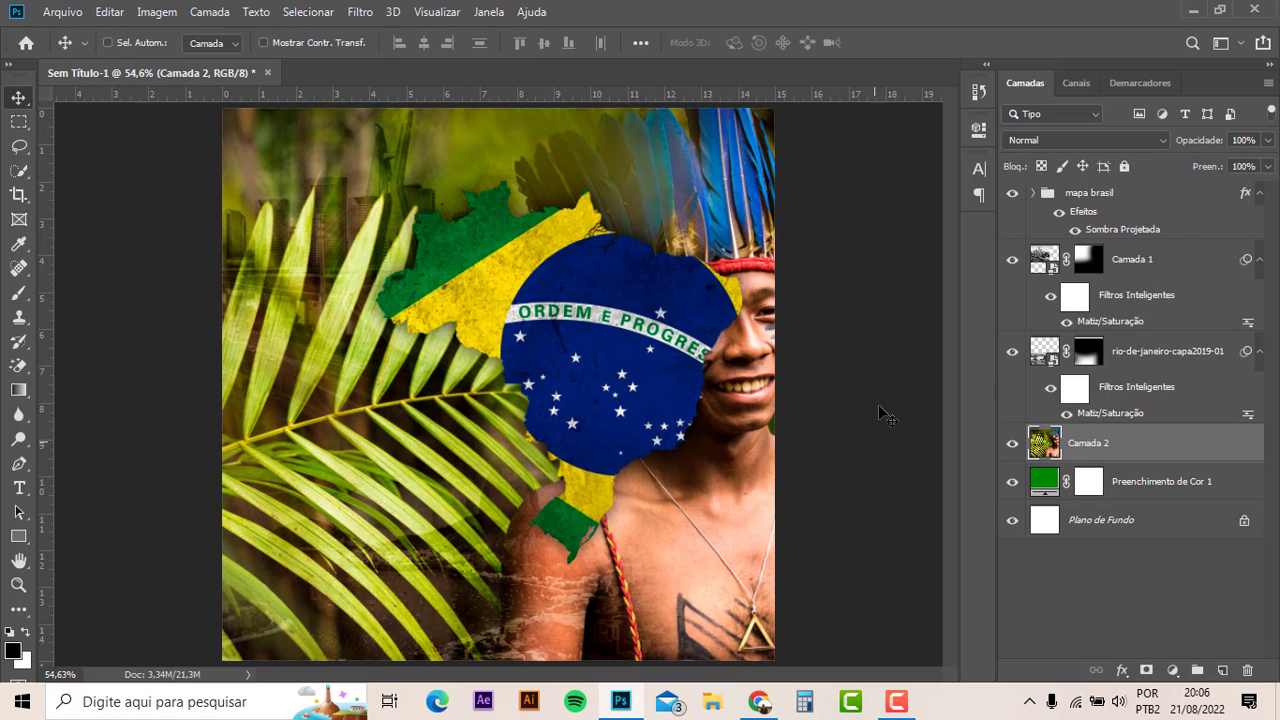
- Set Camada 2's blend mode to Luz Indireta and shift the photo slightly
left_click(1055, 141)
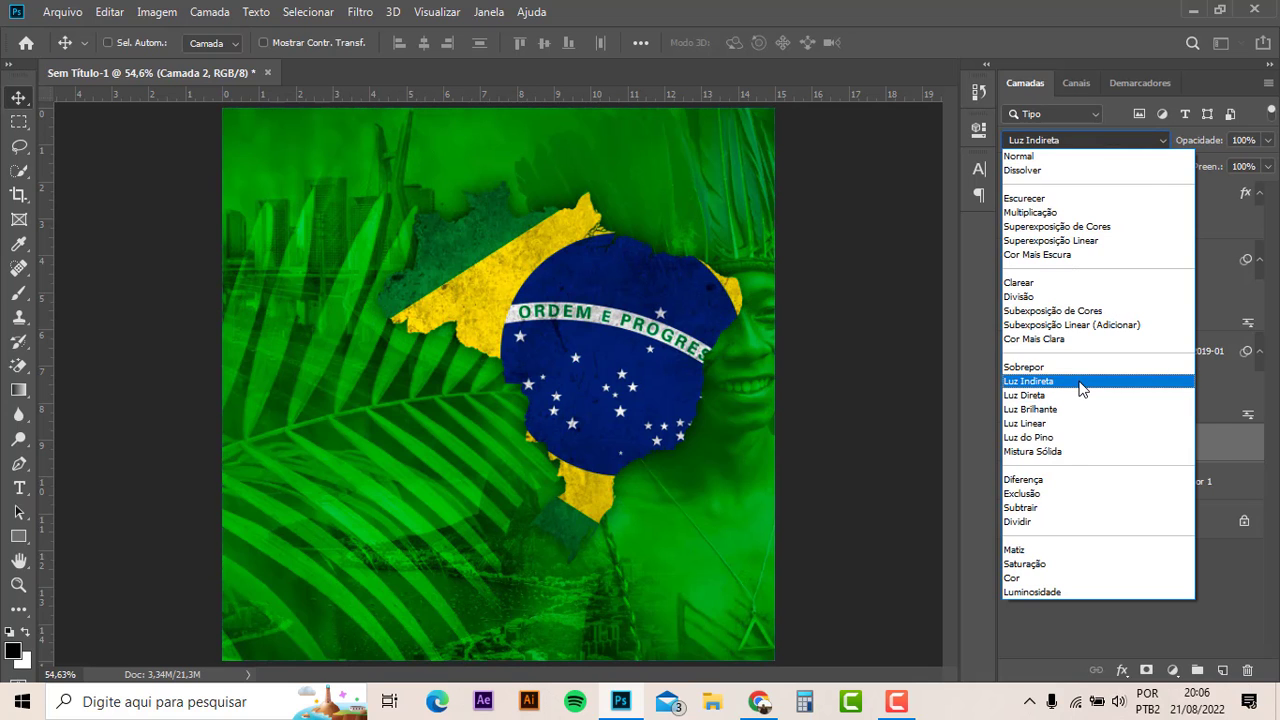
left_click(1080, 381)
left_click_drag(711, 384, 743, 441)
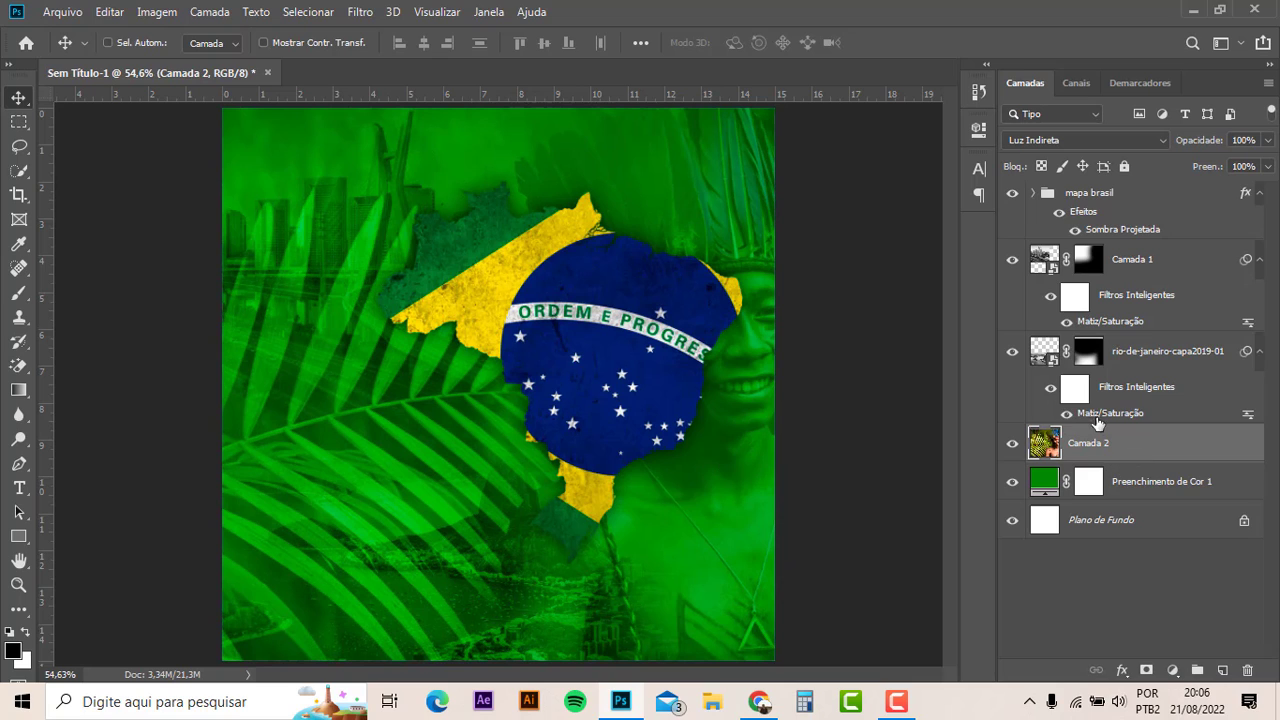
- Add a layer mask and paint black over the palm leaves and lower left
left_click(1148, 669)
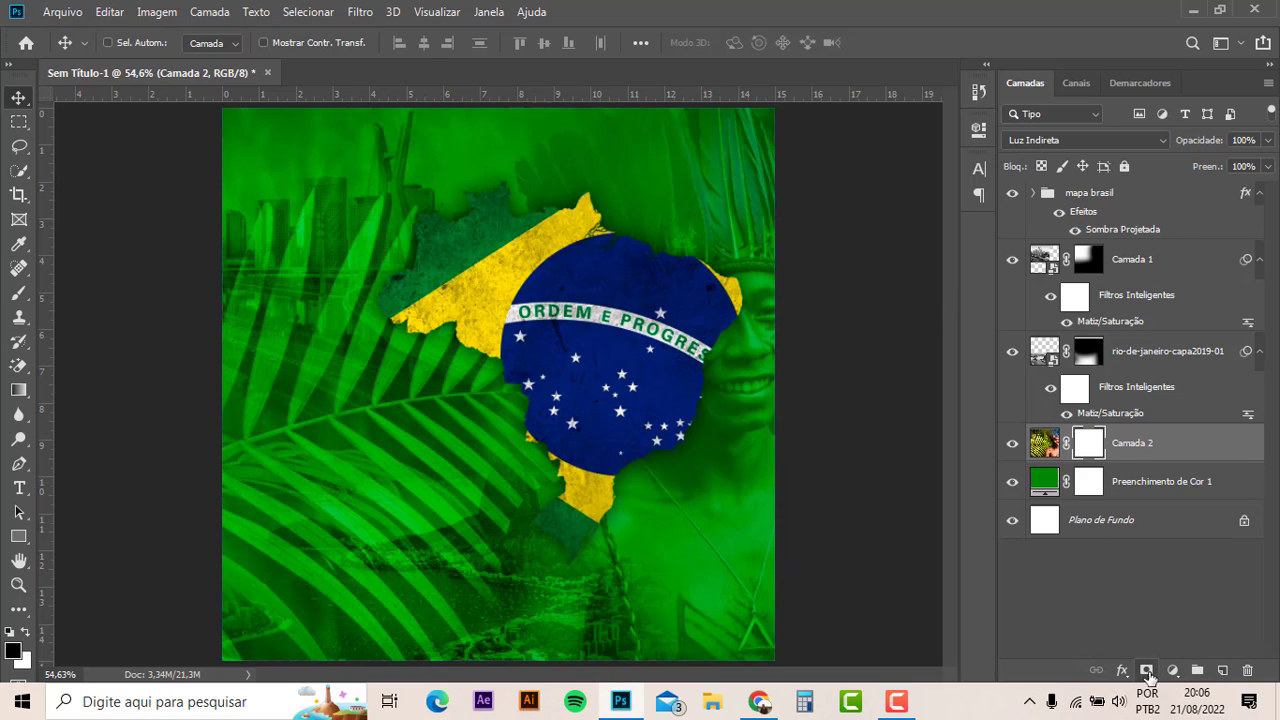
key("b")
key("bracketright")
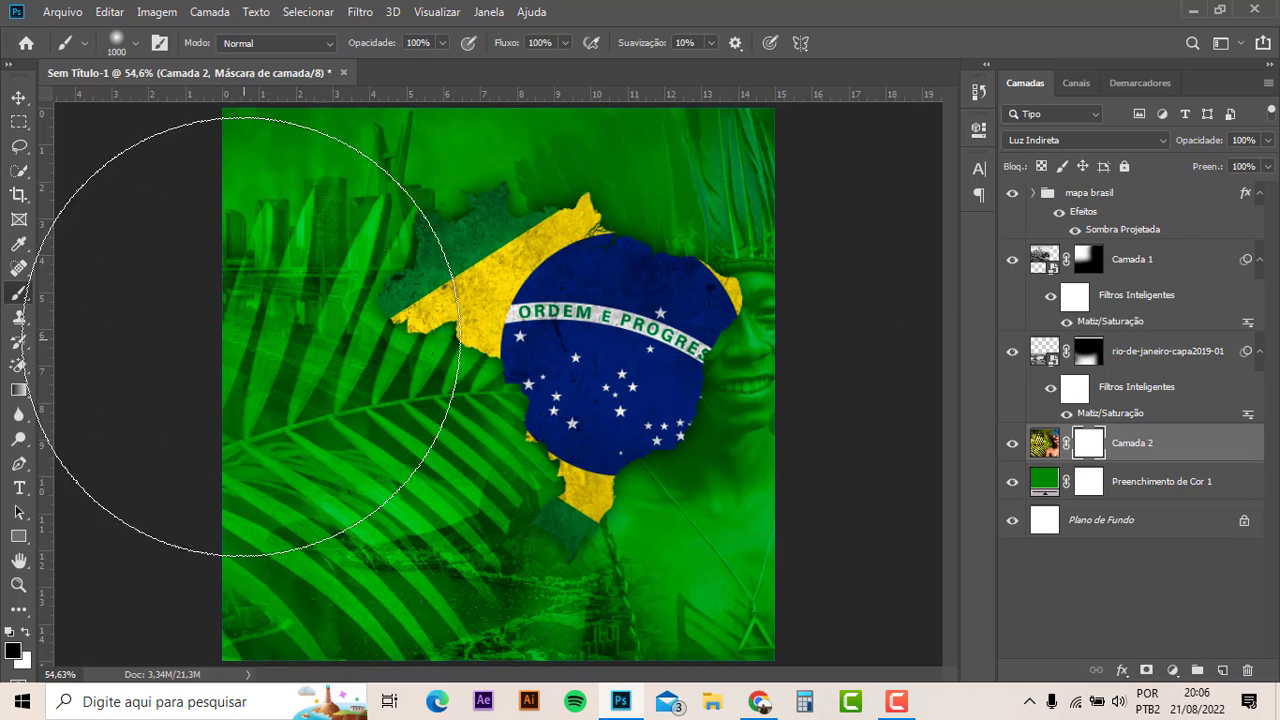
key("bracketright")
key("bracketright")
mouse_move(214, 443)
left_mouse_down()
mouse_move(257, 571)
mouse_move(450, 600)
mouse_move(271, 471)
mouse_move(243, 214)
mouse_move(286, 229)
mouse_move(240, 285)
left_mouse_up()
scroll(240, 285, "down", 3)
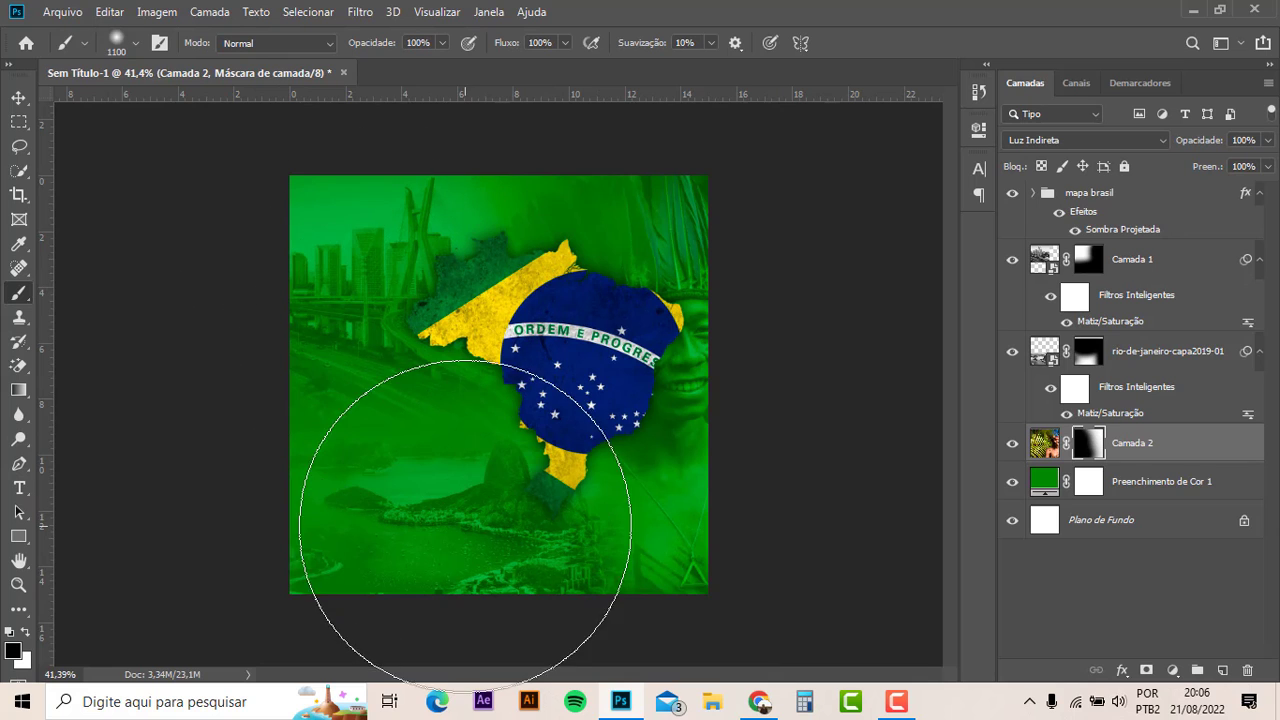
left_click_drag(500, 557, 214, 400)
left_click(18, 97)
scroll(628, 342, "up", 3)
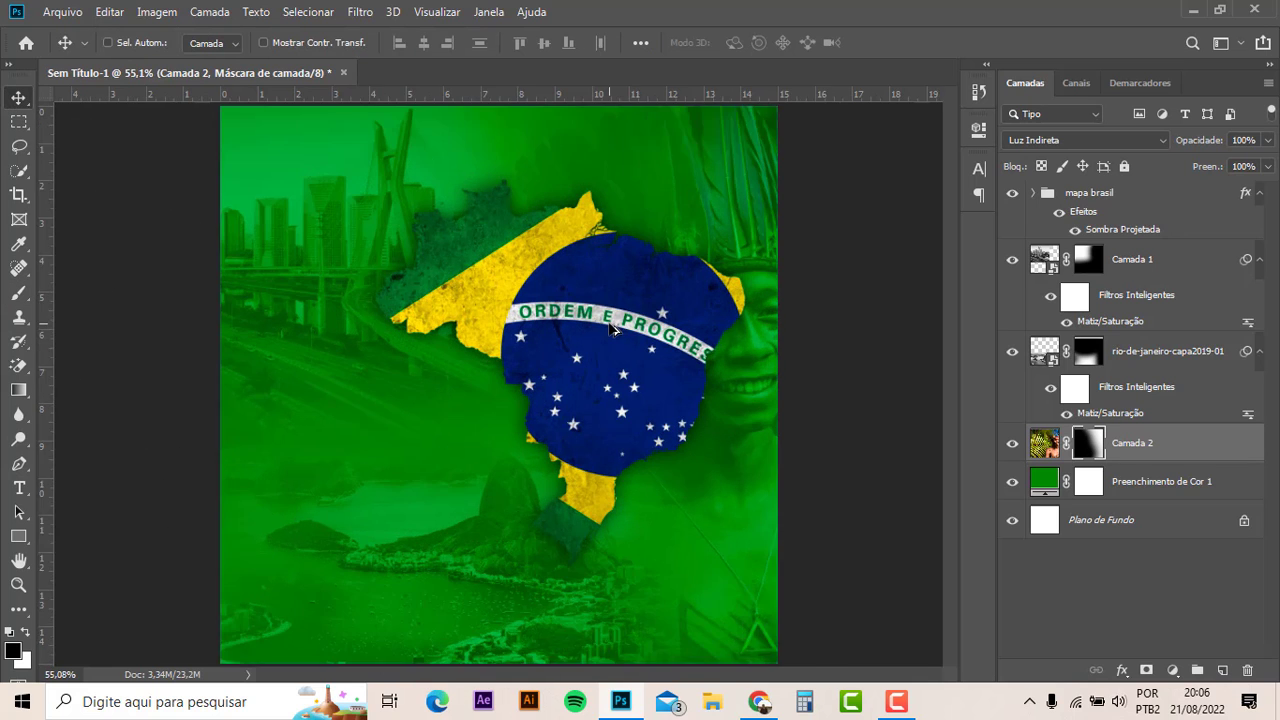
key("ctrl+2")
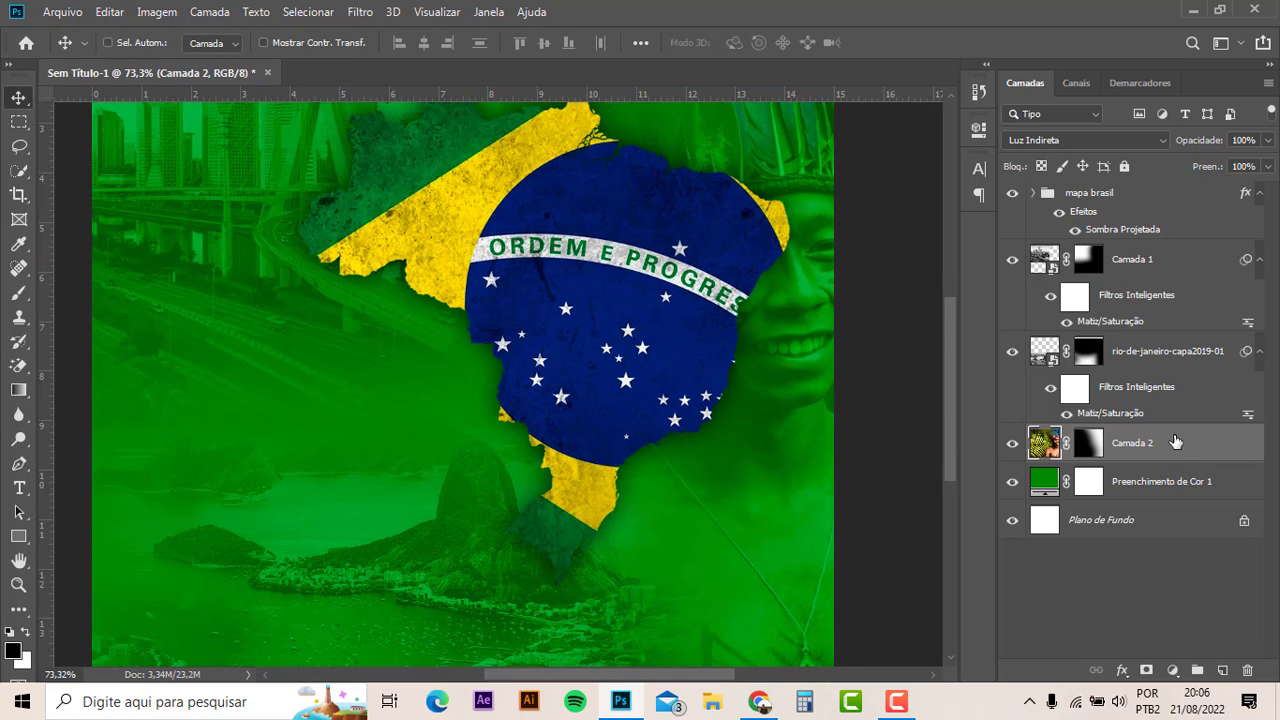
- Desaturate the man's photo fully with Hue/Saturation at Saturação -100
key("ctrl+u")
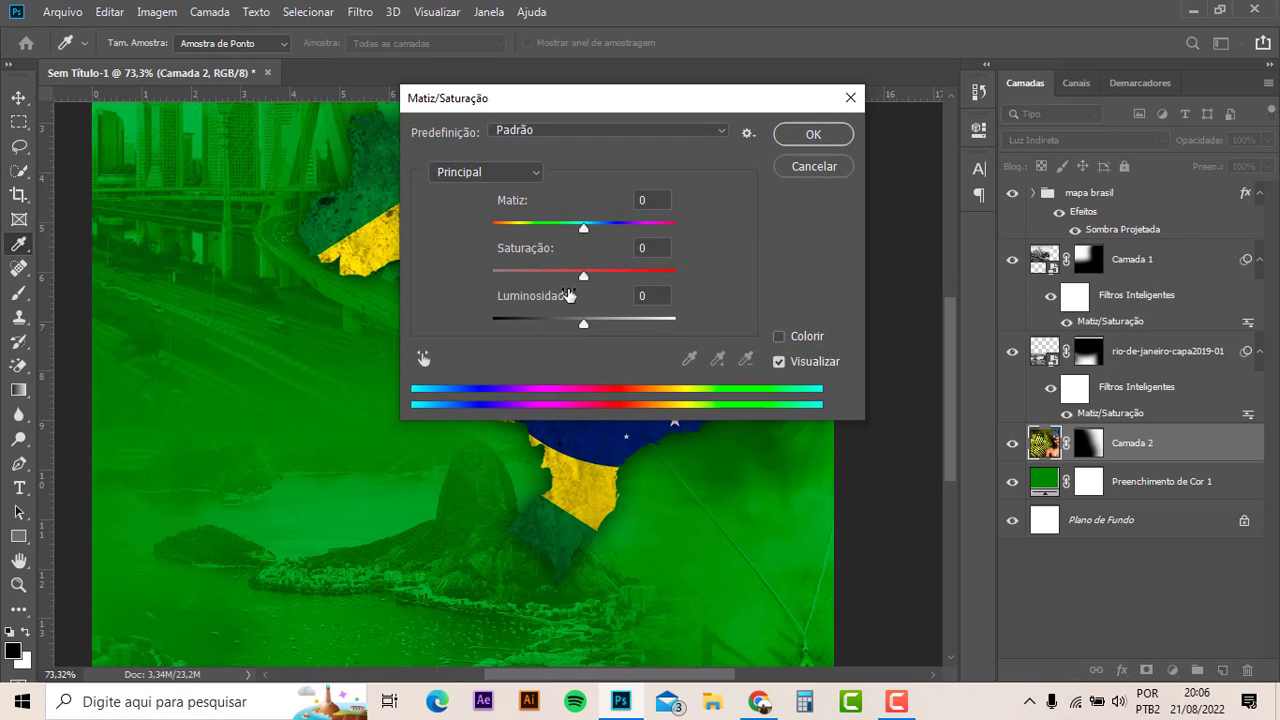
left_click_drag(583, 275, 377, 287)
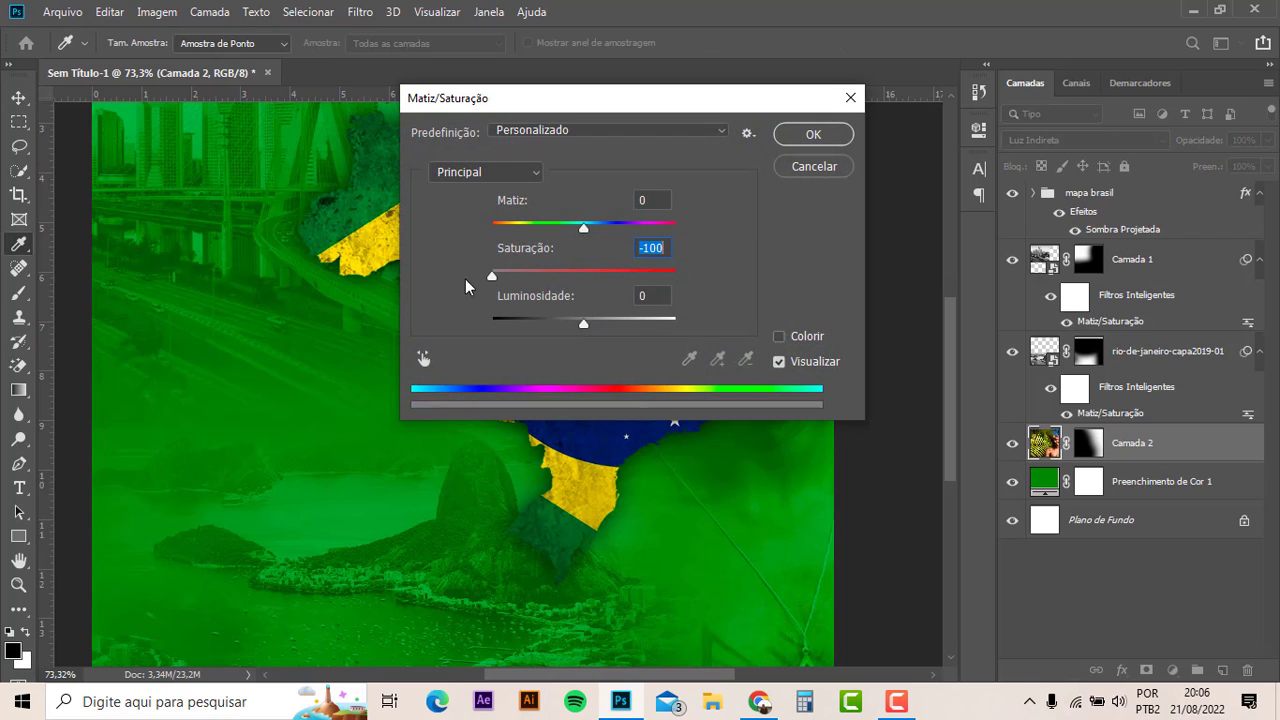
left_click(808, 134)
- Shift the portrait lower and return to Chrome's Google Images indio results
left_click_drag(796, 467, 800, 460)
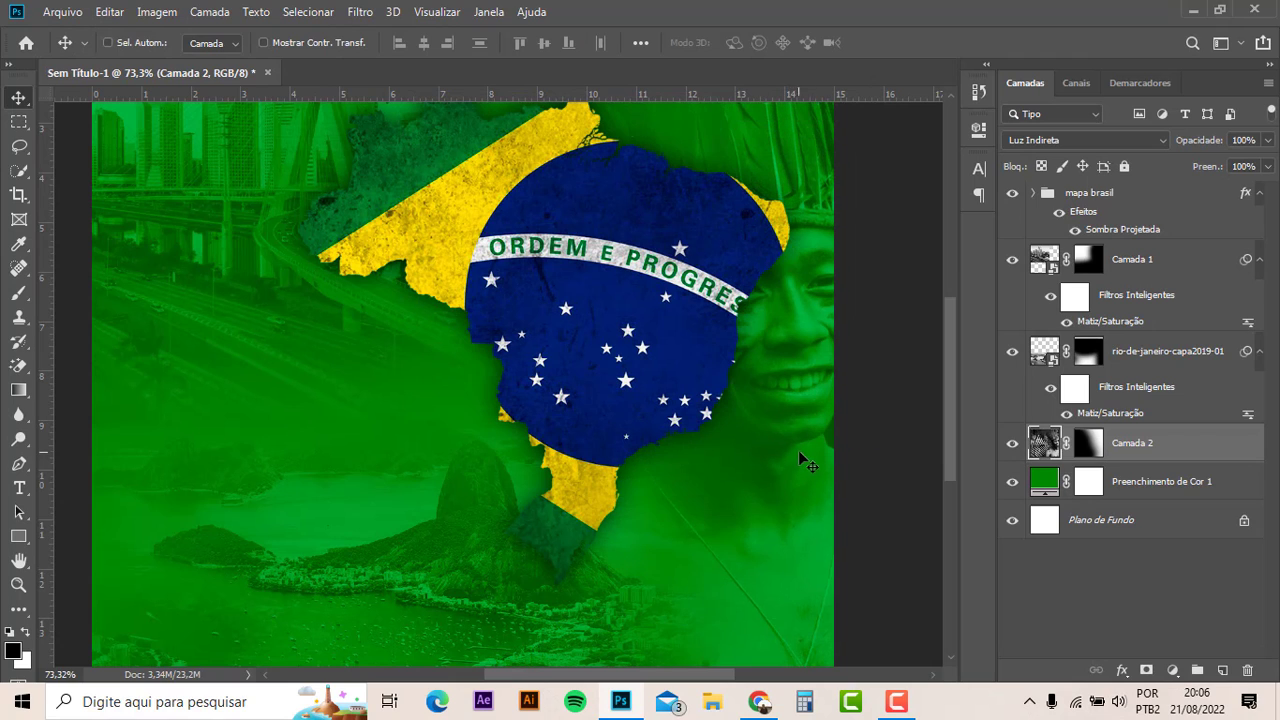
scroll(770, 413, "down", 1)
scroll(577, 372, "down", 1)
scroll(577, 372, "down", 1)
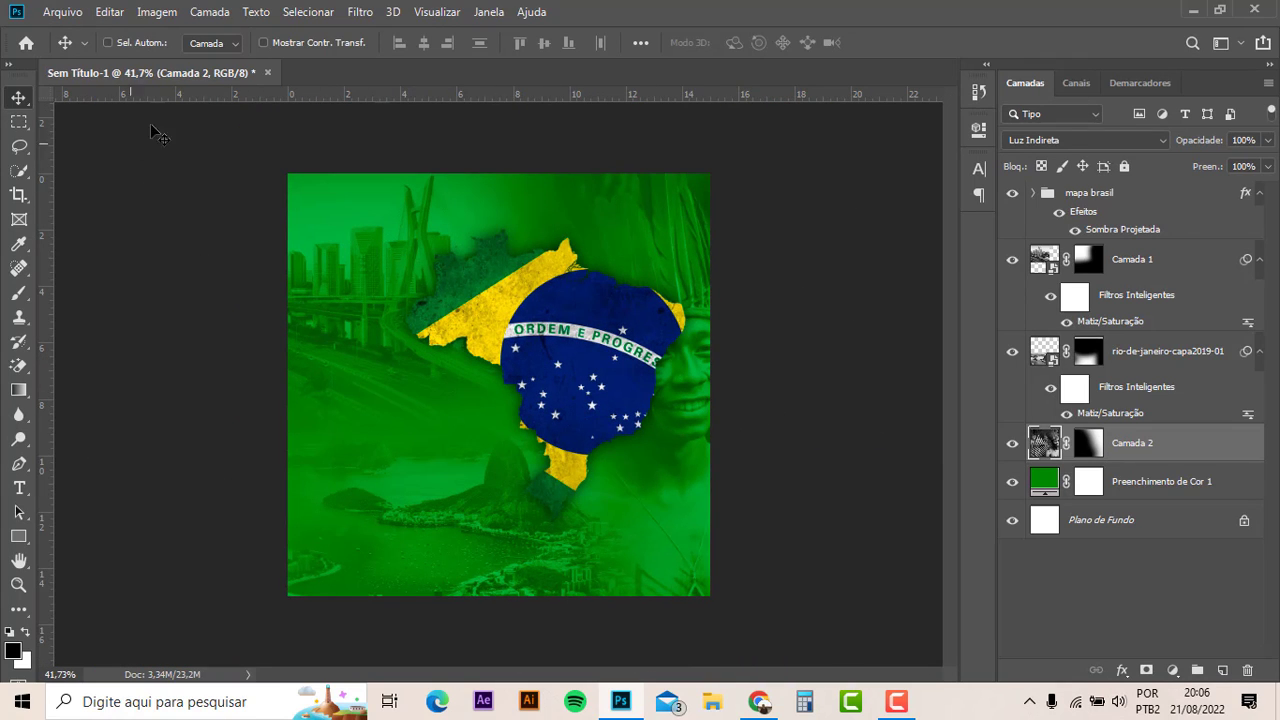
left_click(762, 702)
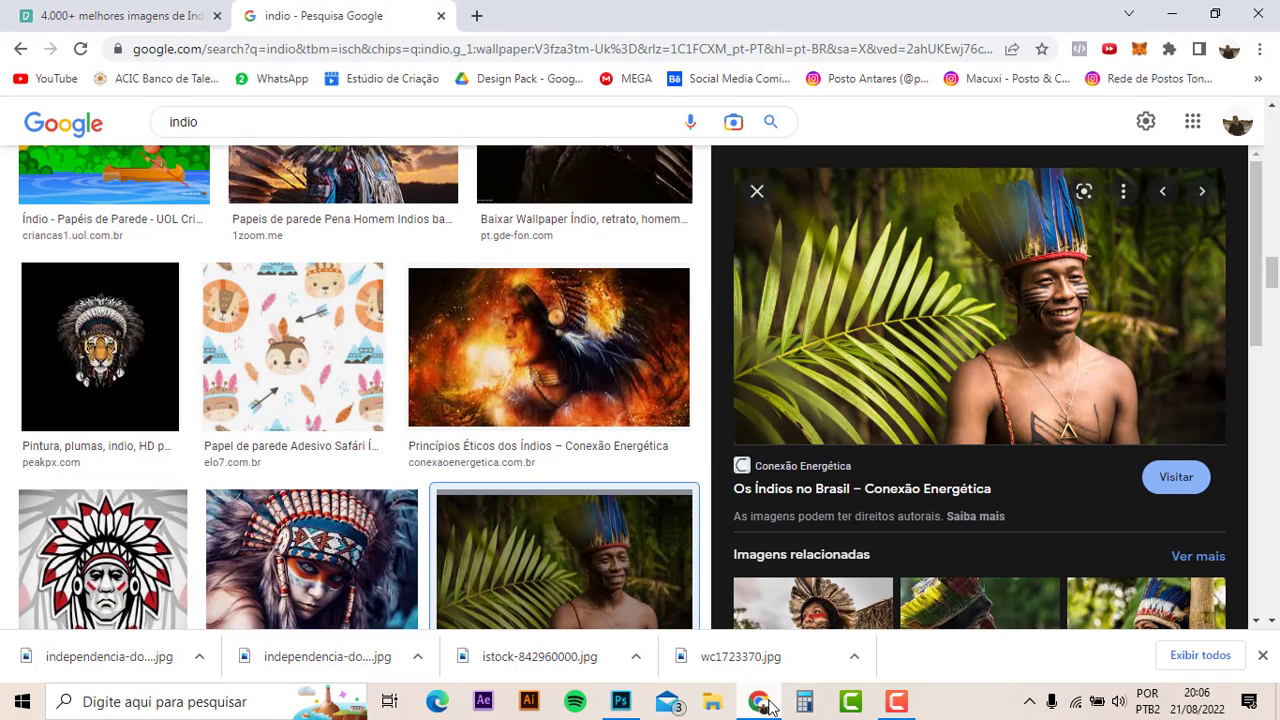
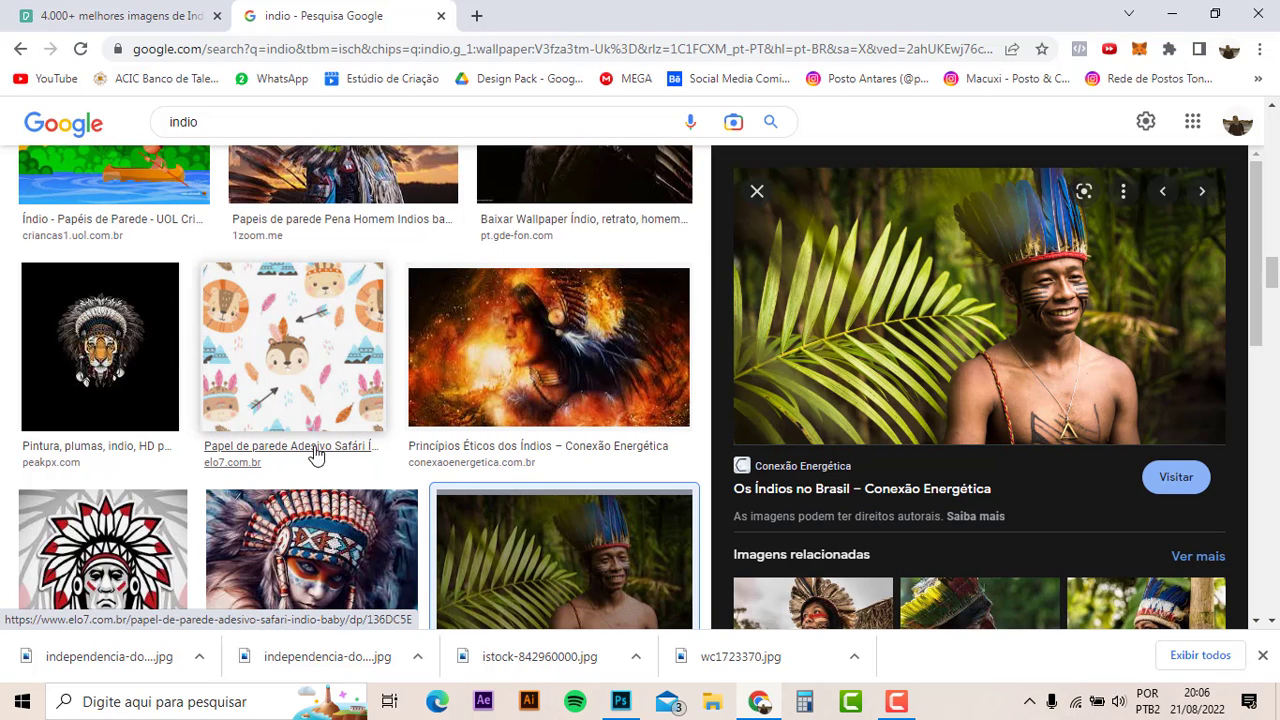
- Switch back to the Brazil poster in Photoshop and fit it to the window
key("alt+Tab")
key("ctrl+0")
- Group the layers Camada 1 through Preenchimento de Cor 1 into a group named bg
left_click(18, 536)
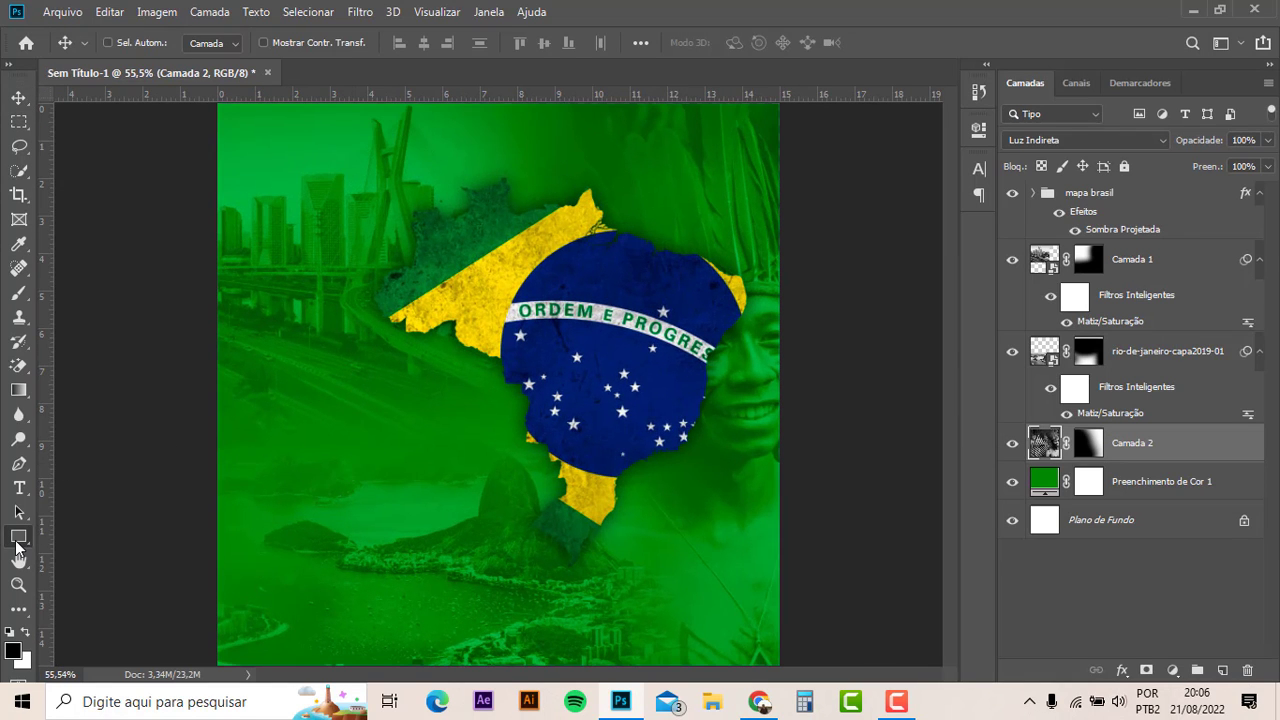
right_click(24, 543)
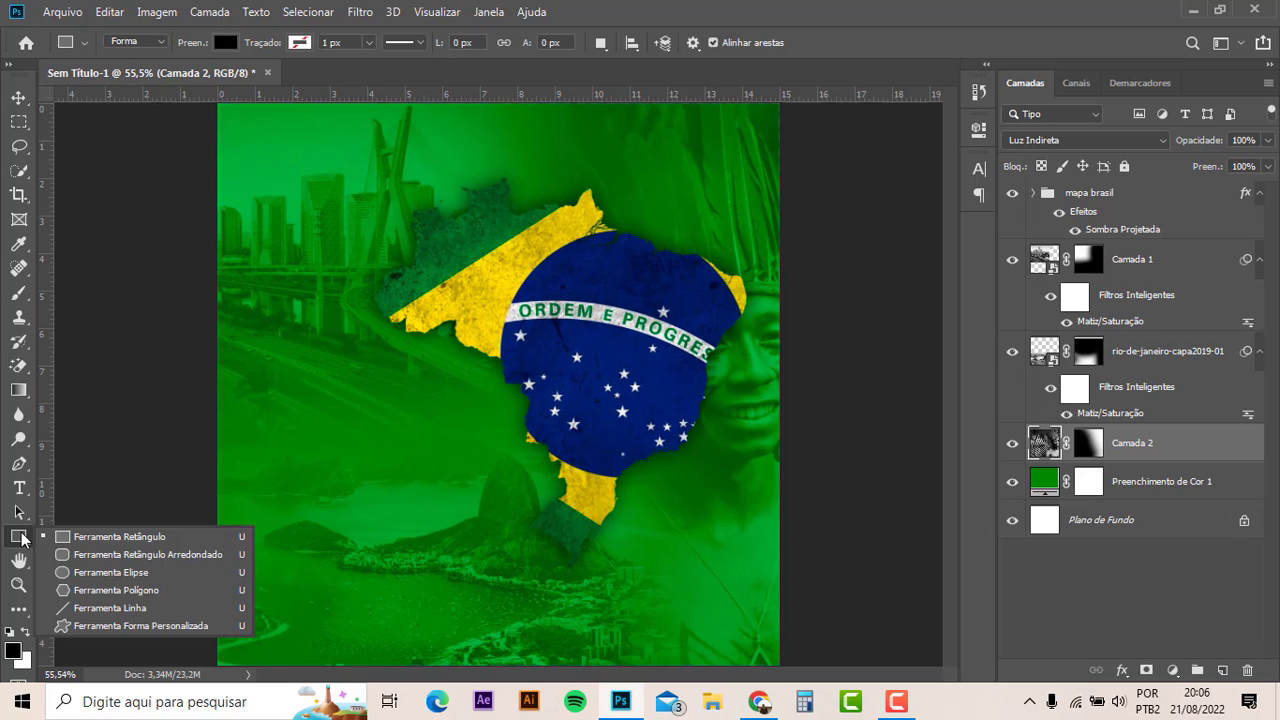
left_click(75, 540)
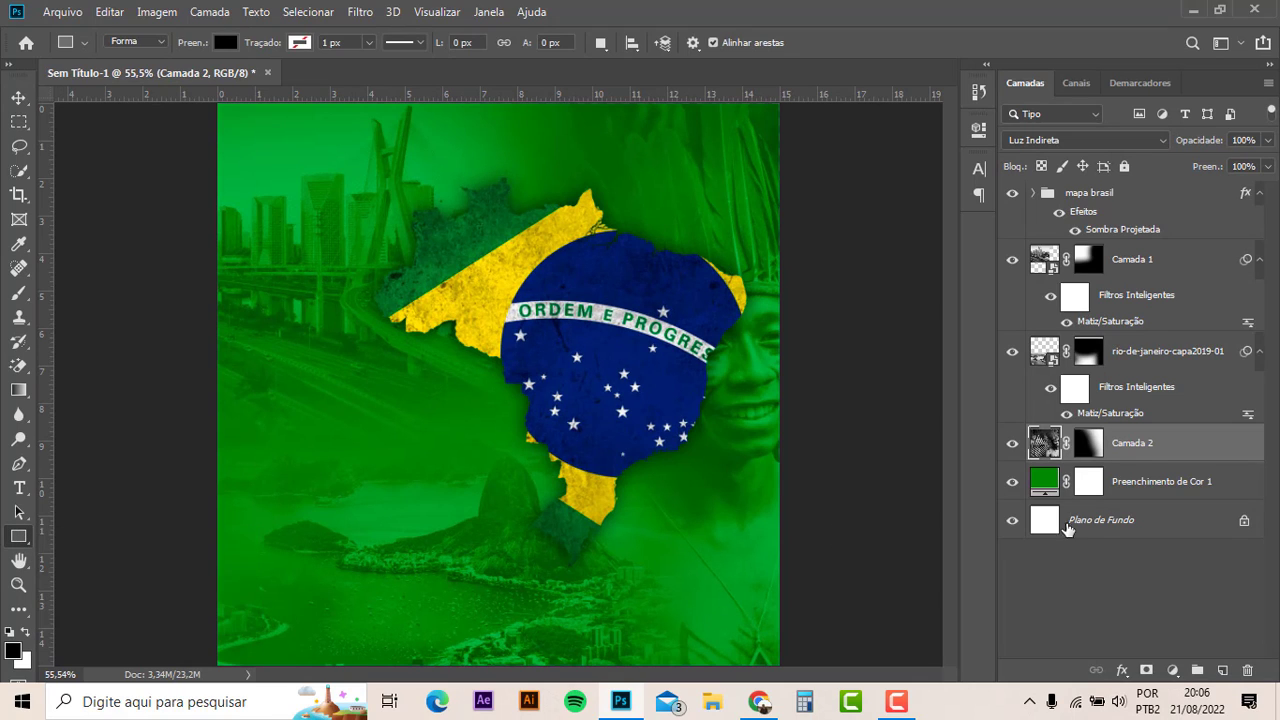
left_click(1135, 272)
left_click(1180, 490, "shift")
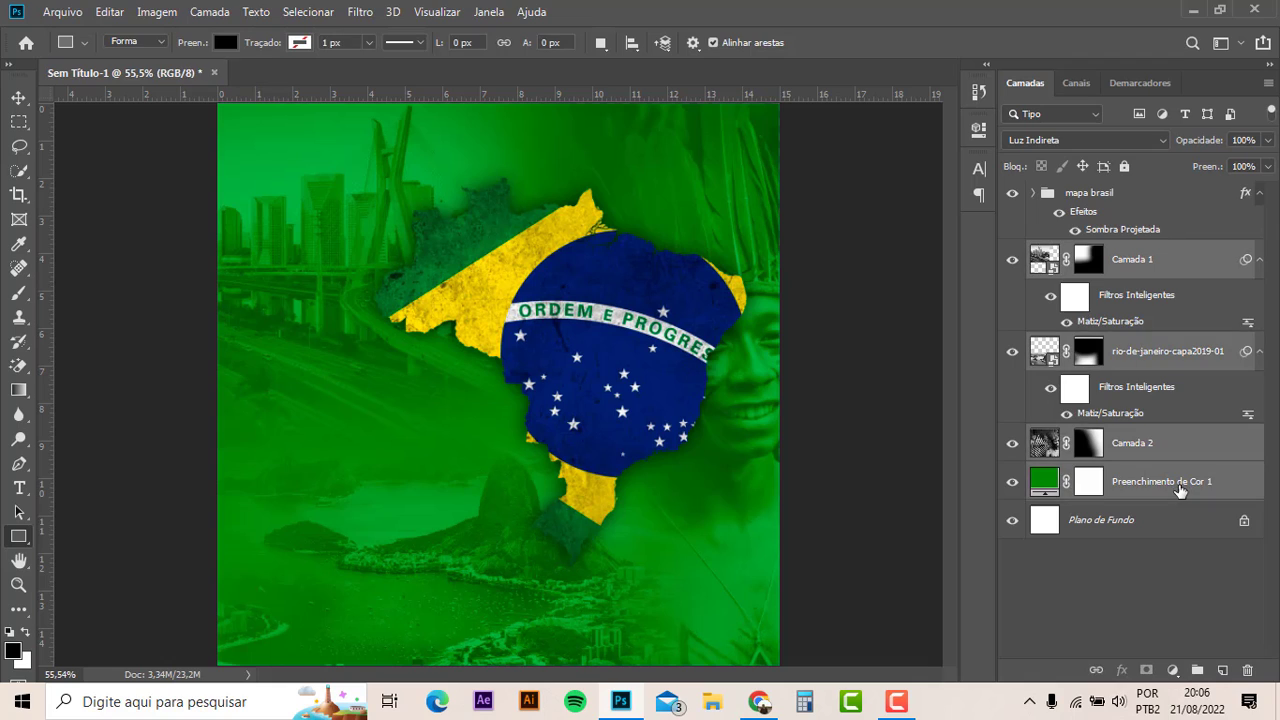
key("ctrl+g")
double_click(1087, 252)
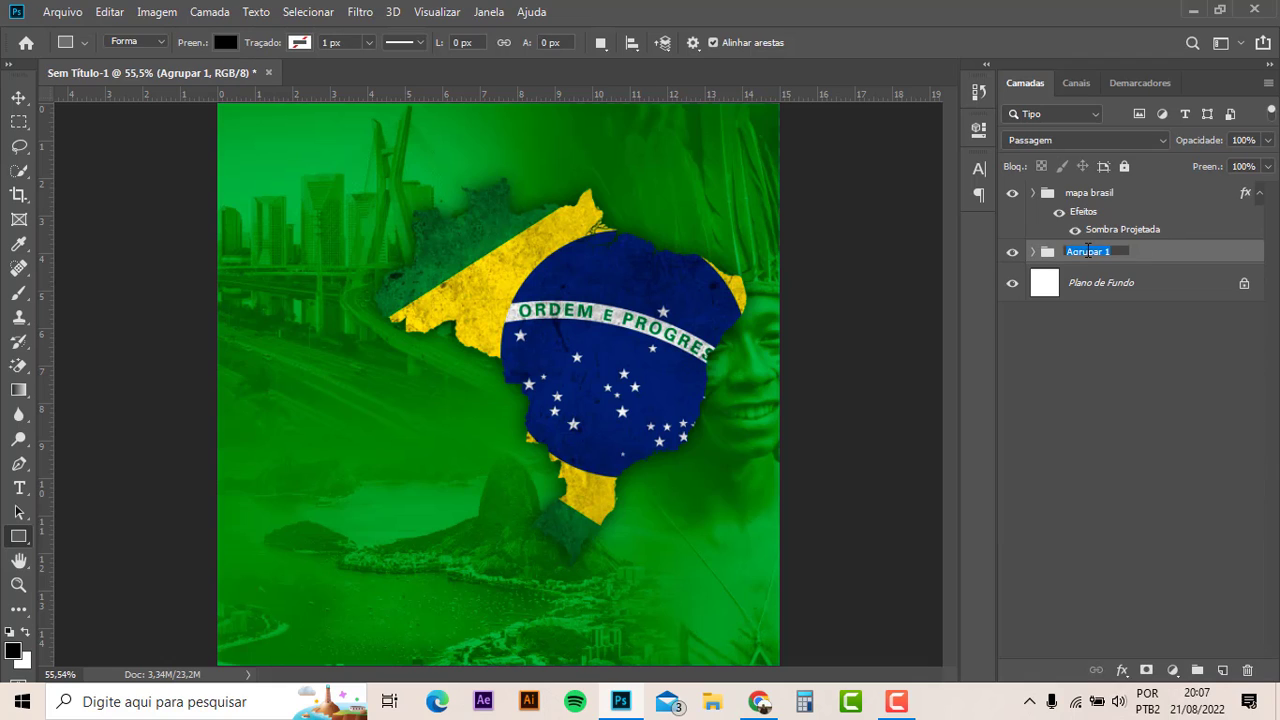
type("bg")
key("Return")
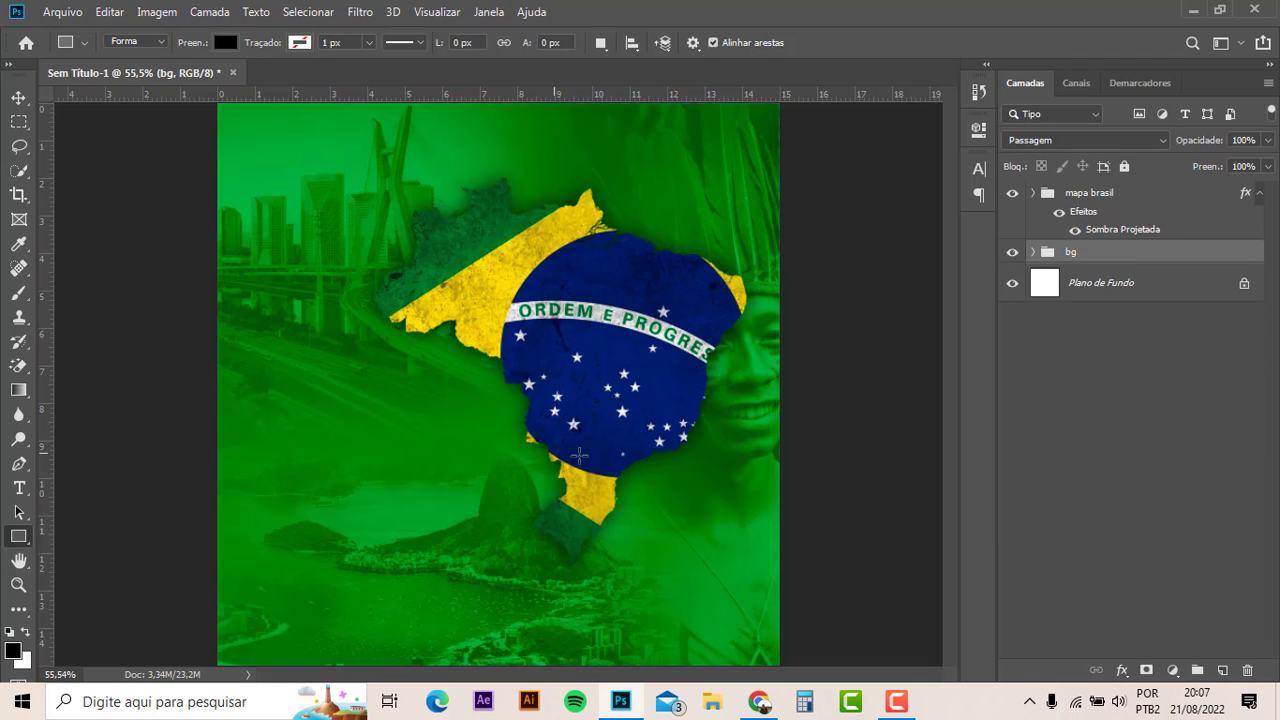
- Nudge the flag map down and slightly right, then add an even guide grid
key("v")
left_click(559, 332, "ctrl")
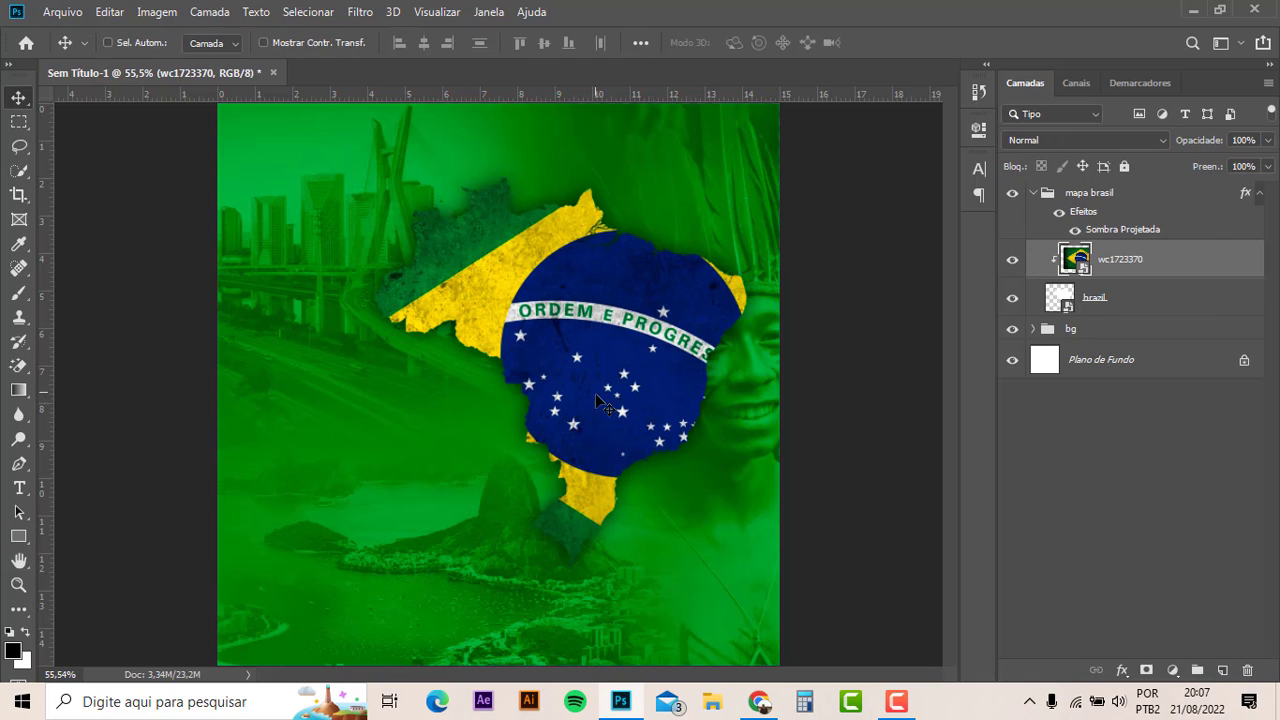
mouse_move(609, 429)
left_mouse_down()
mouse_move(624, 447)
mouse_move(612, 432)
left_mouse_up()
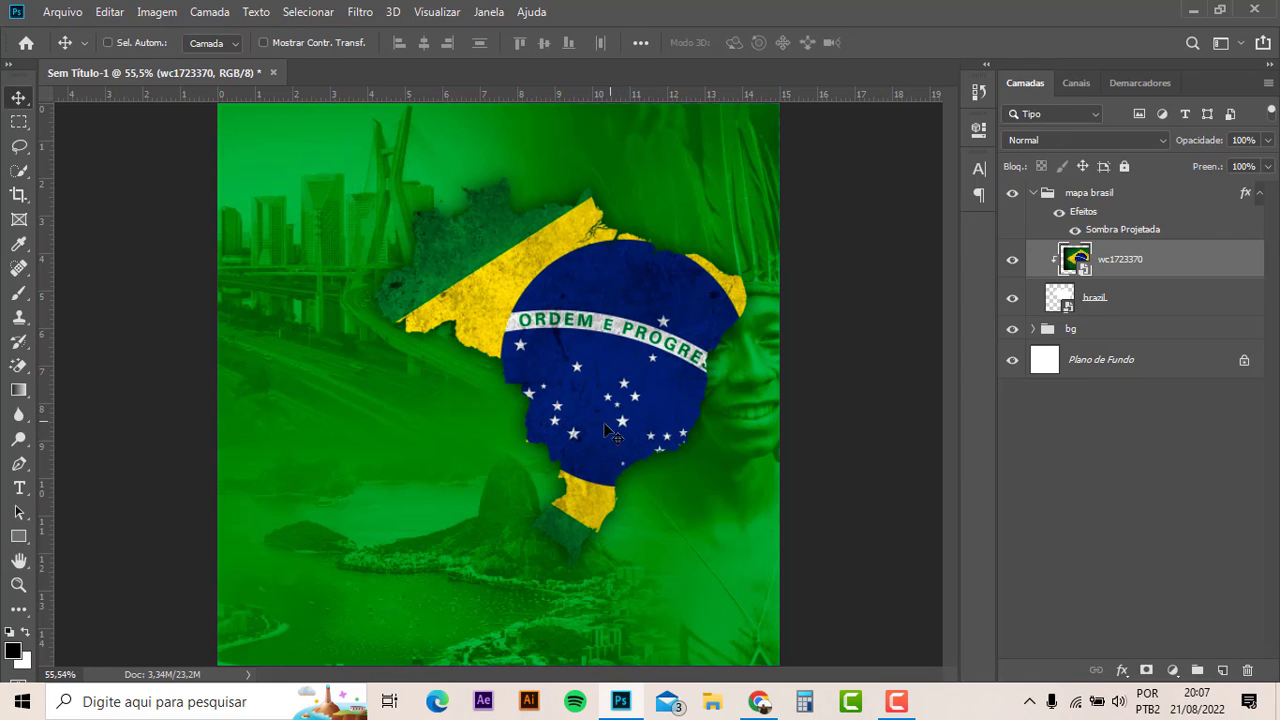
left_click(1098, 192)
left_click(1033, 192)
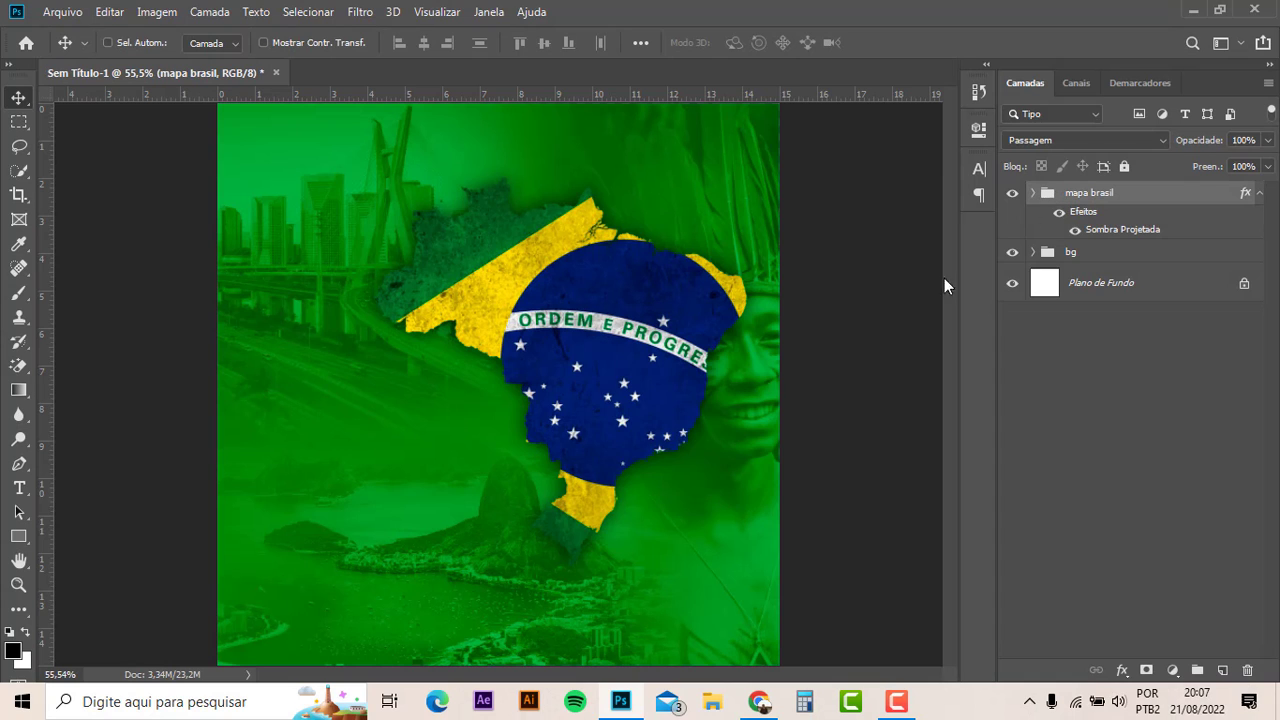
mouse_move(634, 442)
left_mouse_down()
mouse_move(636, 463)
mouse_move(634, 438)
left_mouse_up()
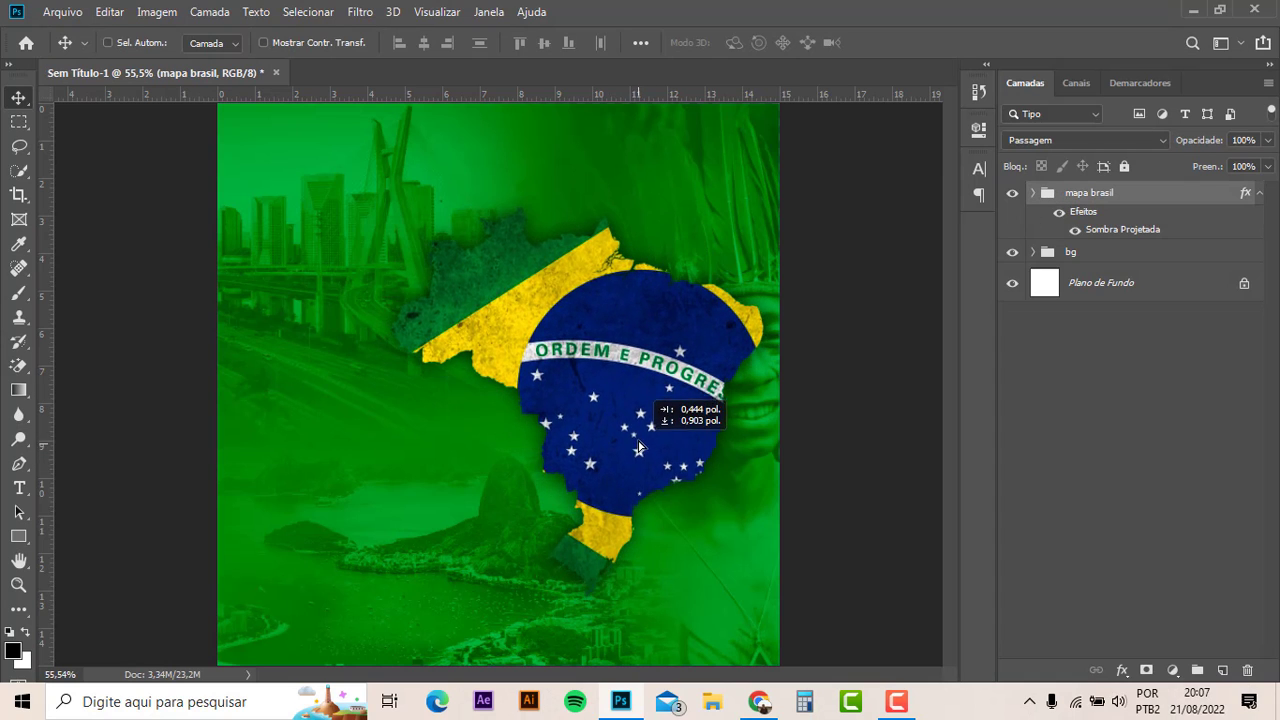
left_click_drag(634, 438, 637, 415)
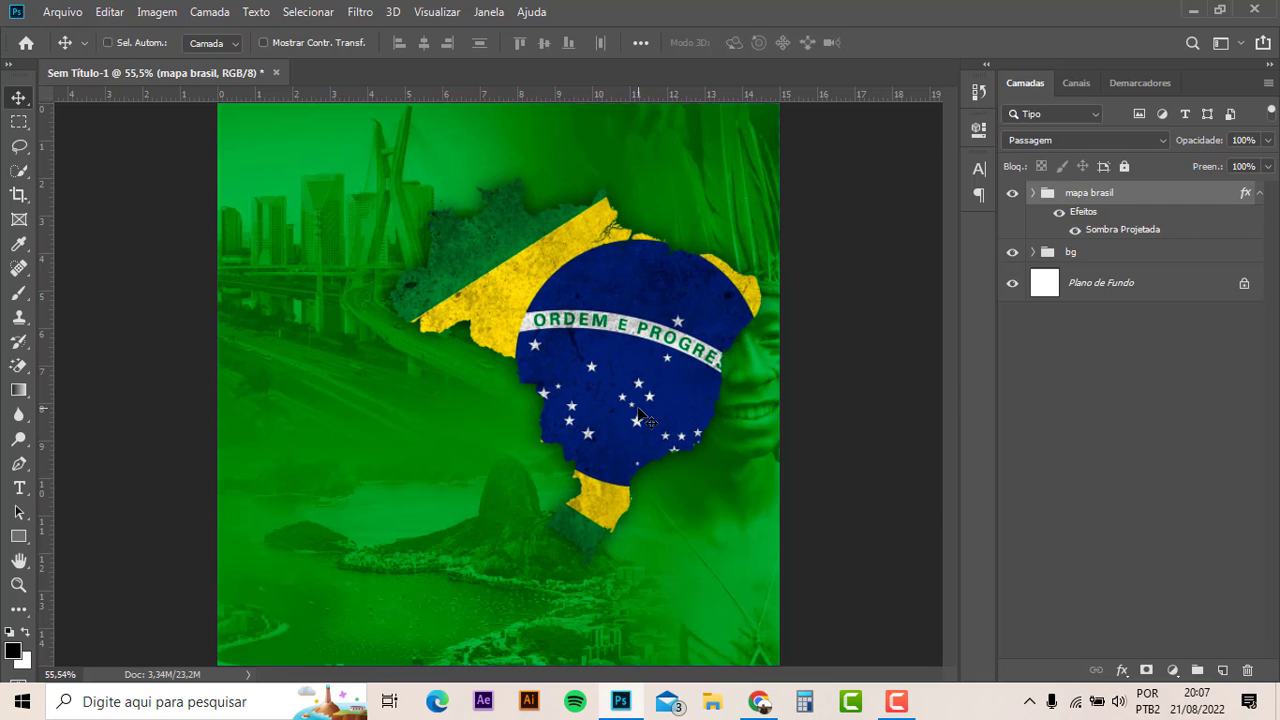
key("ctrl+semicolon")
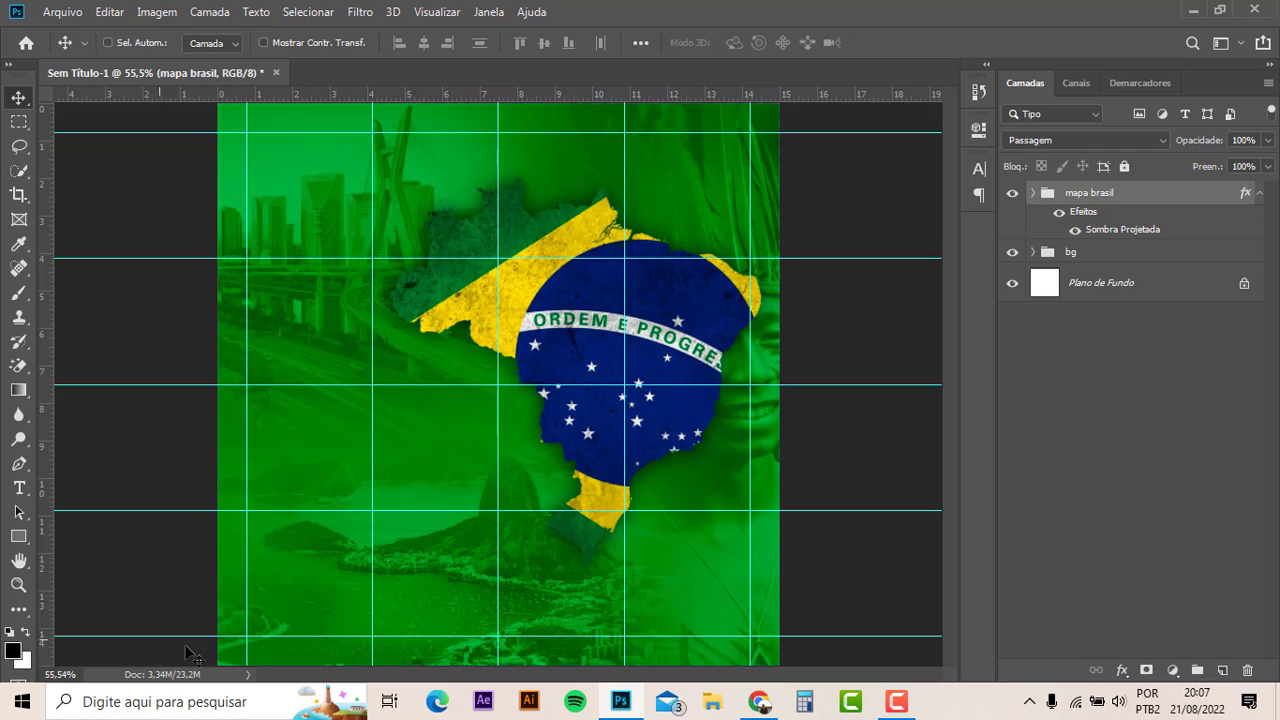
- Add the white heading 'INDEPENDÊNCIA DO' on the left side of the poster
key("i")
key("y")
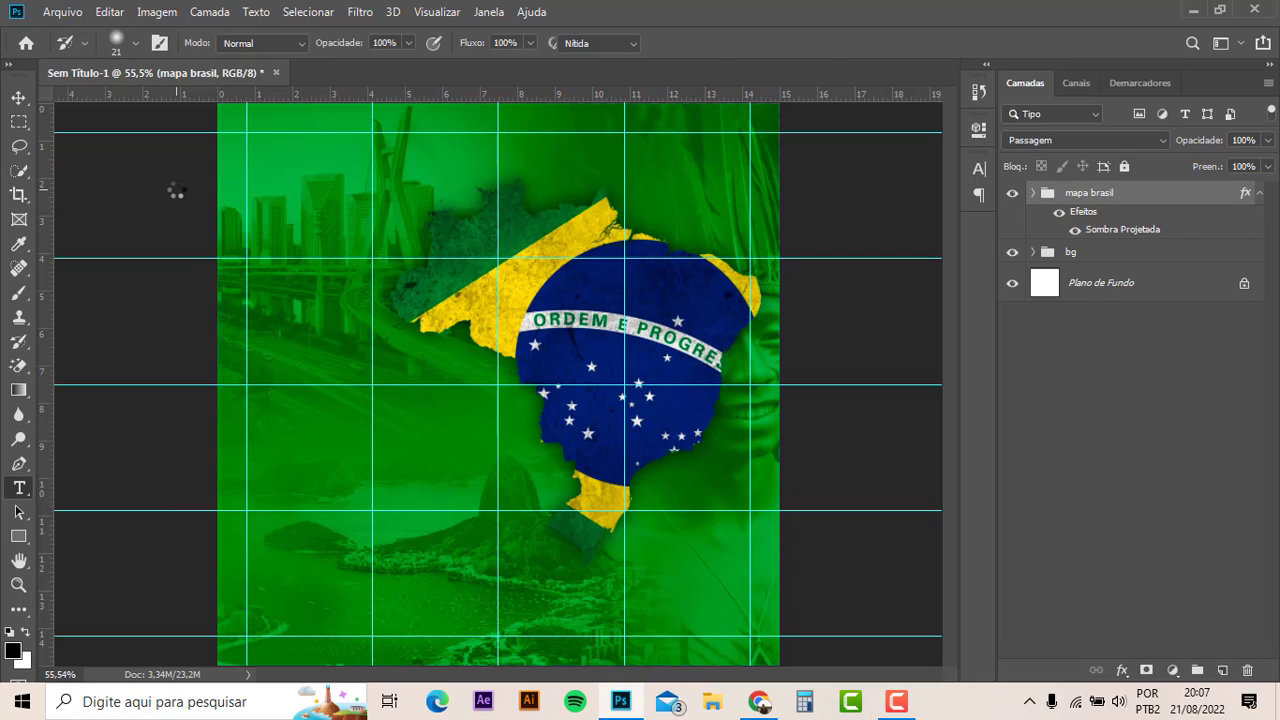
left_click(274, 457)
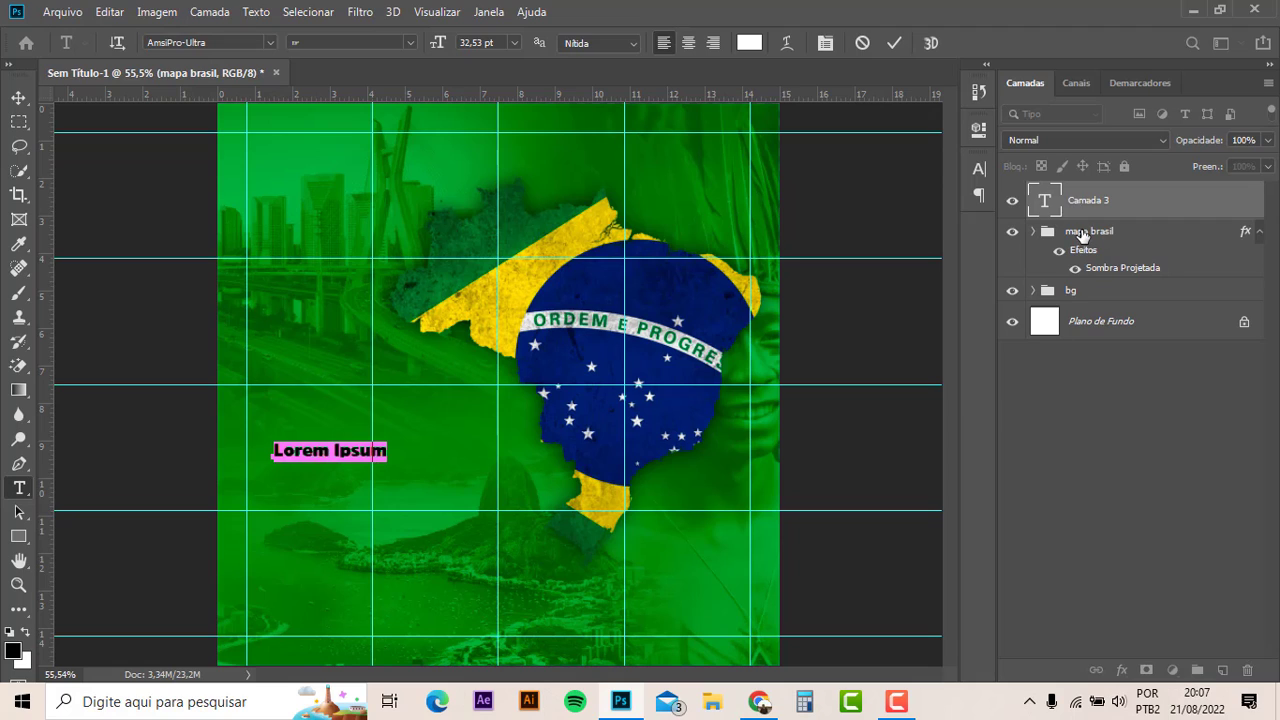
type("INDE")
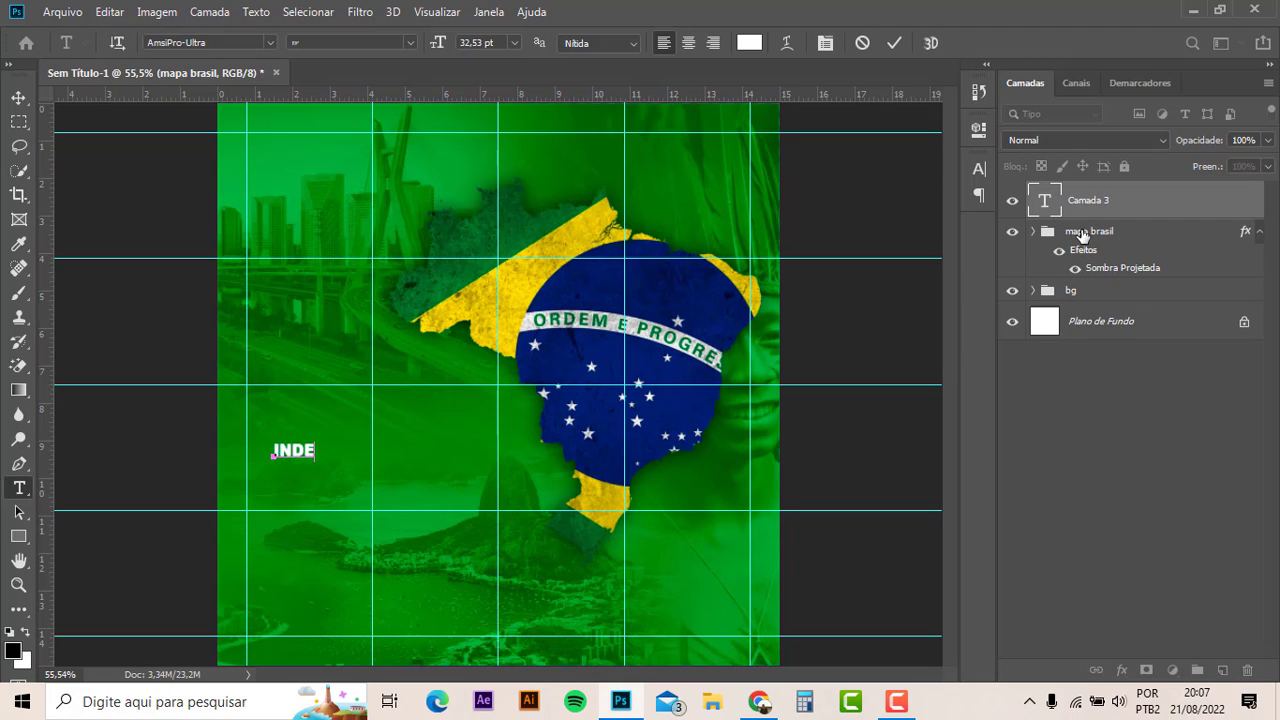
type("PE")
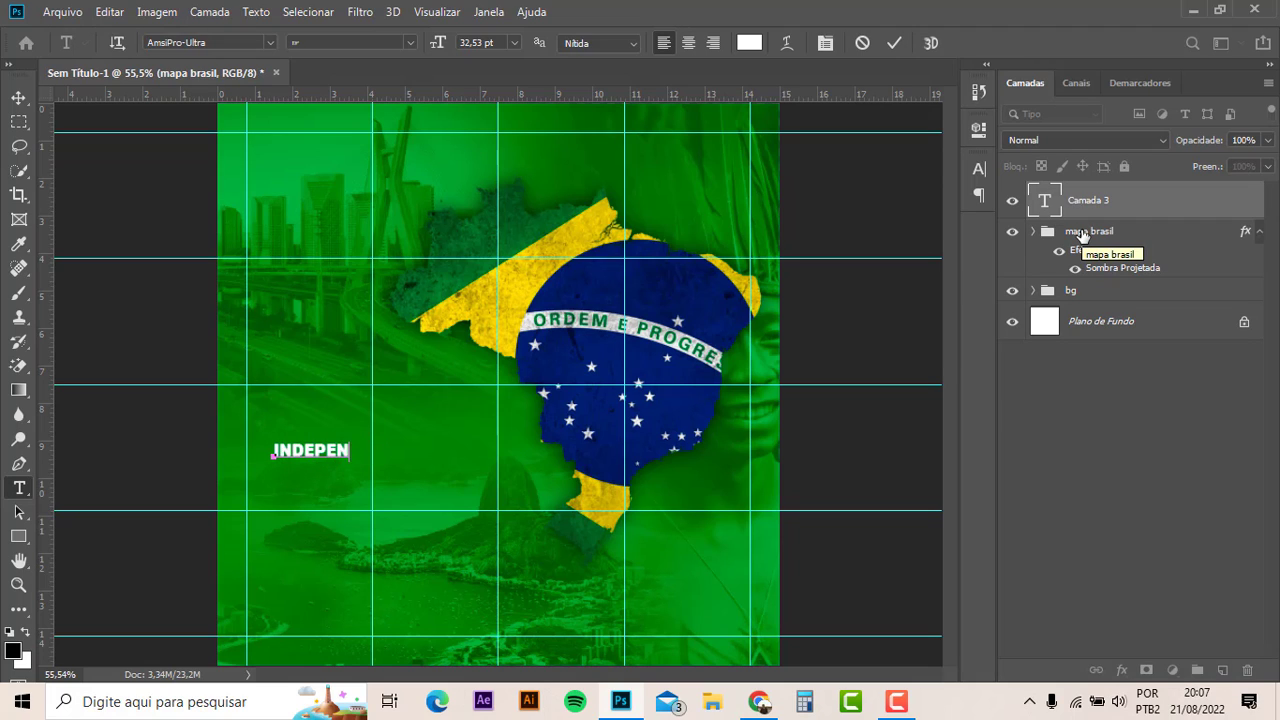
type("N")
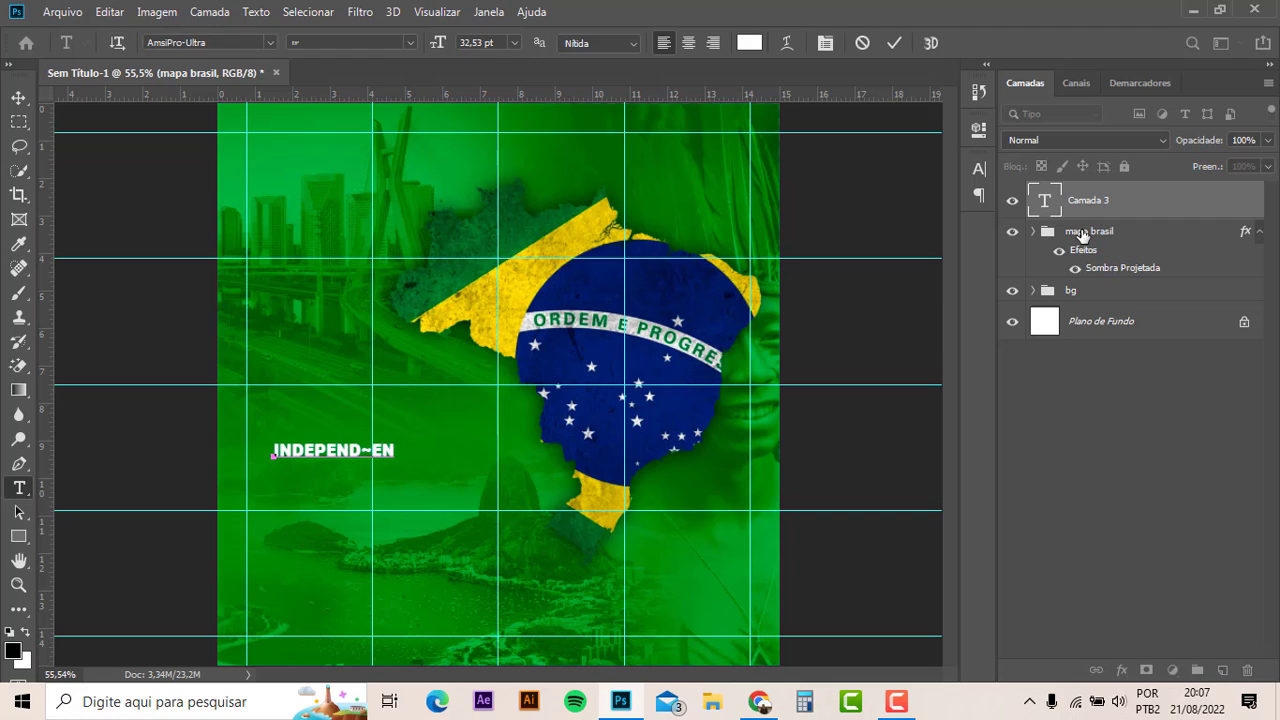
key("BackSpace")
key("BackSpace")
key("BackSpace")
type("ÊNCIA DO")
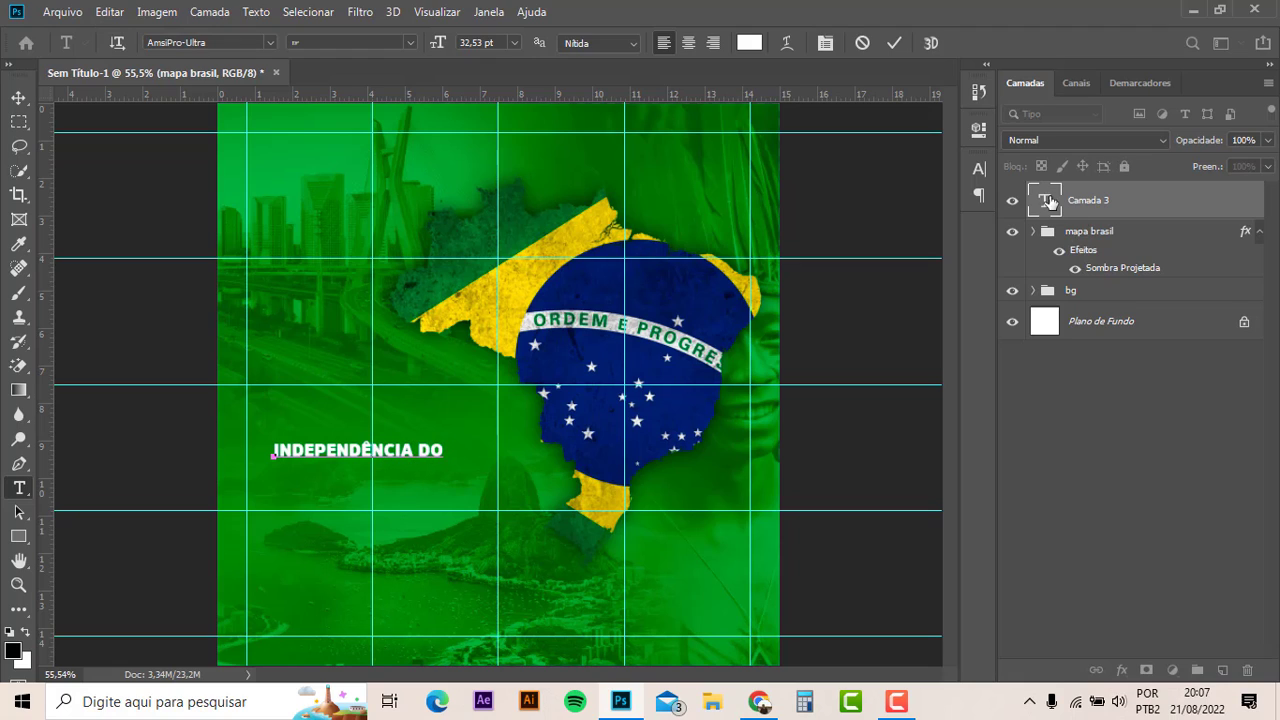
left_click(18, 97)
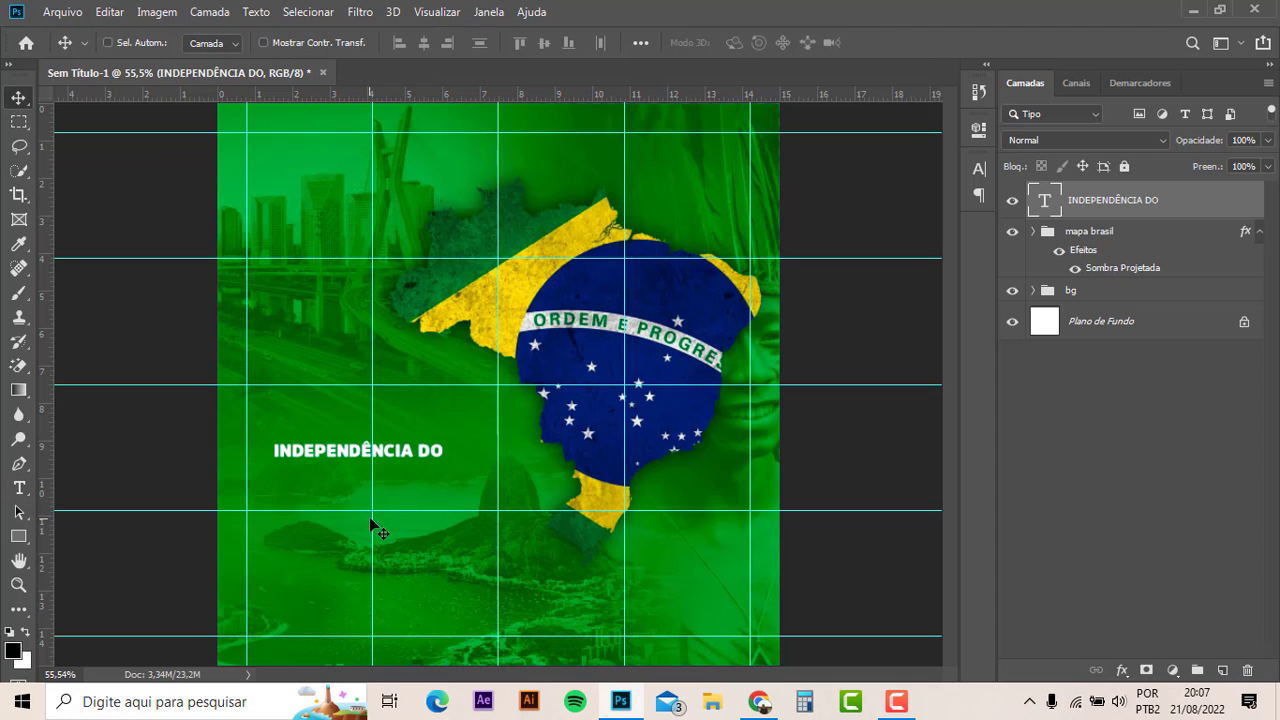
- Move INDEPENDÊNCIA DO up onto the guide line and enlarge it
left_click_drag(413, 455, 386, 397)
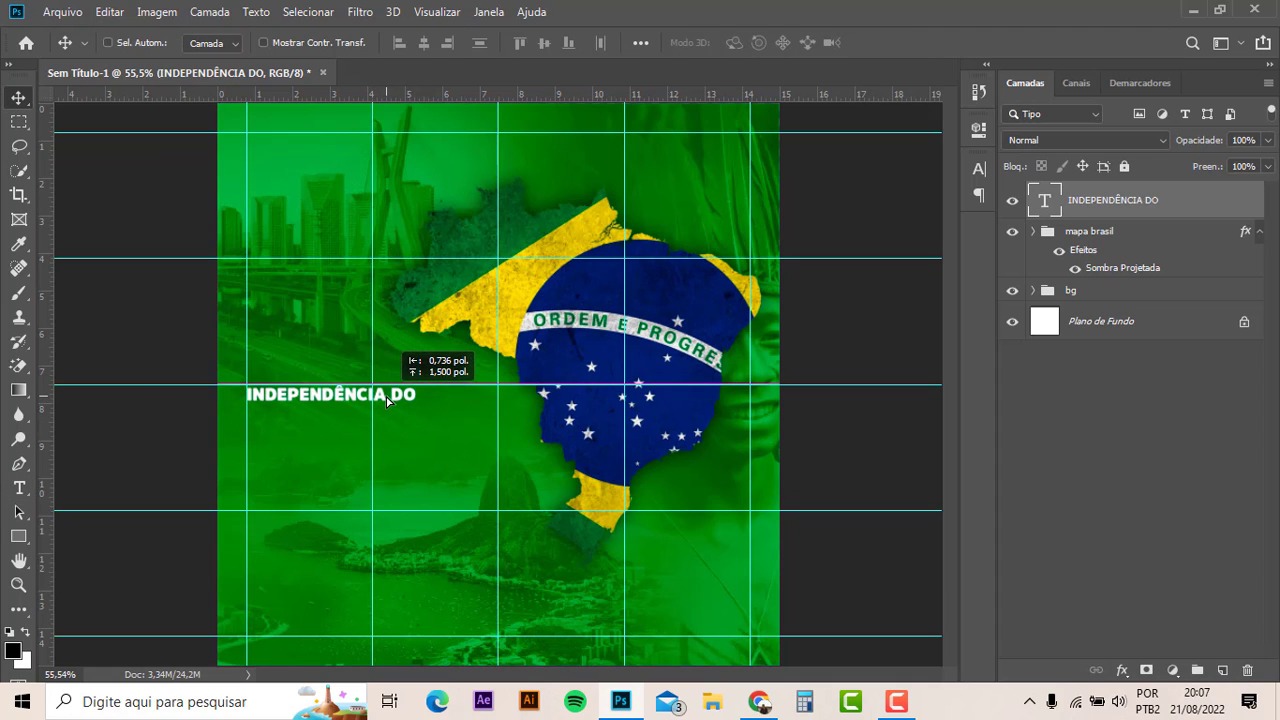
key("ctrl+t")
left_click_drag(417, 405, 500, 438)
key("Return")
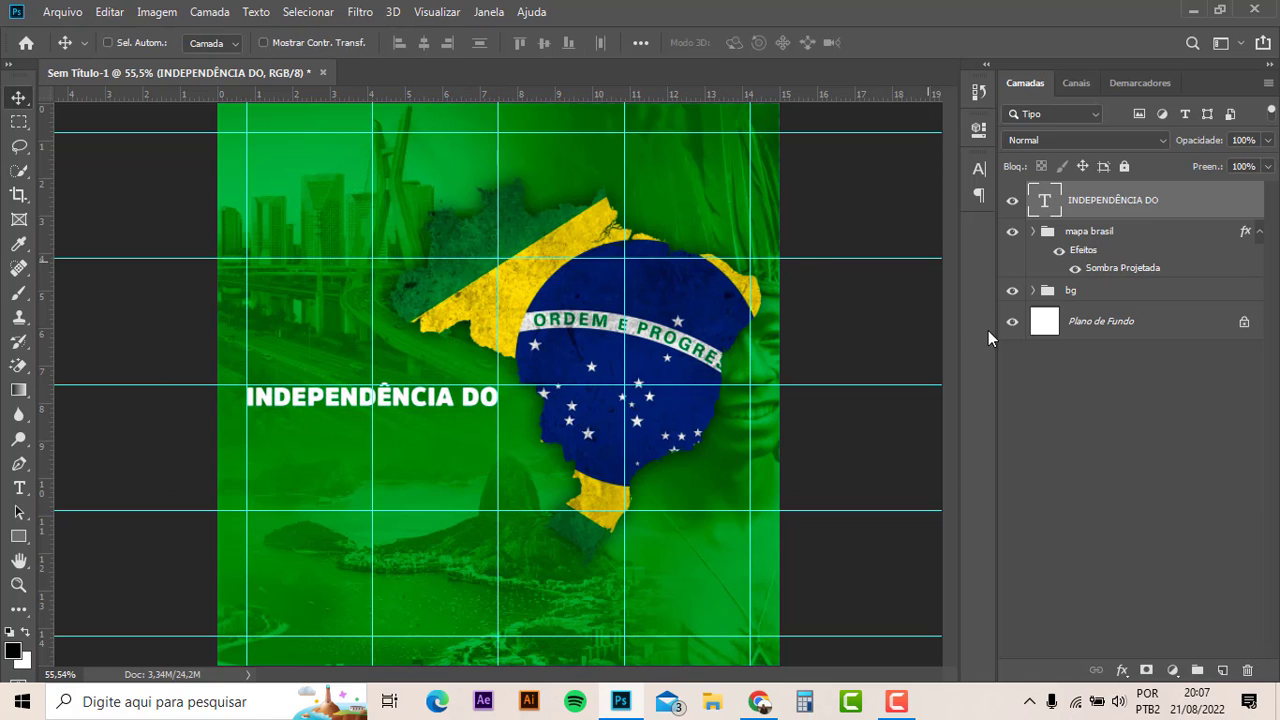
- Set the heading in AmsiPro-Light at about 50.71 pt and duplicate the text layer
left_click(979, 169)
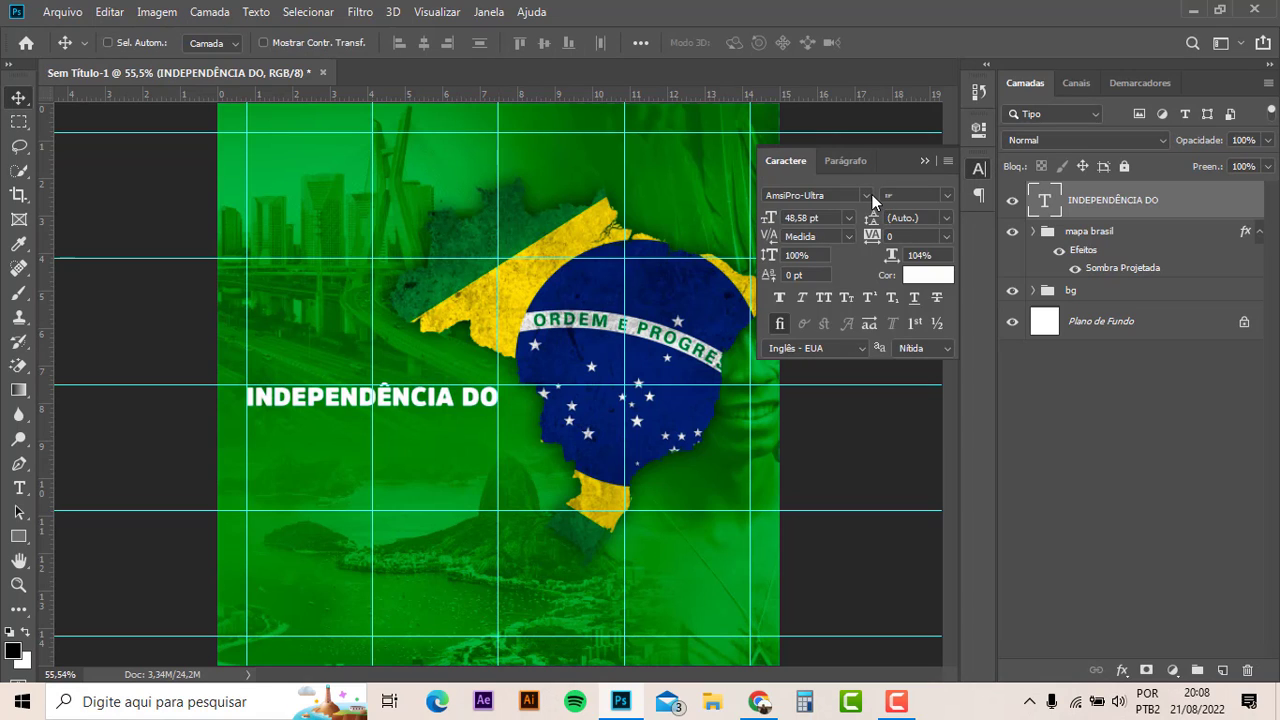
left_click(871, 194)
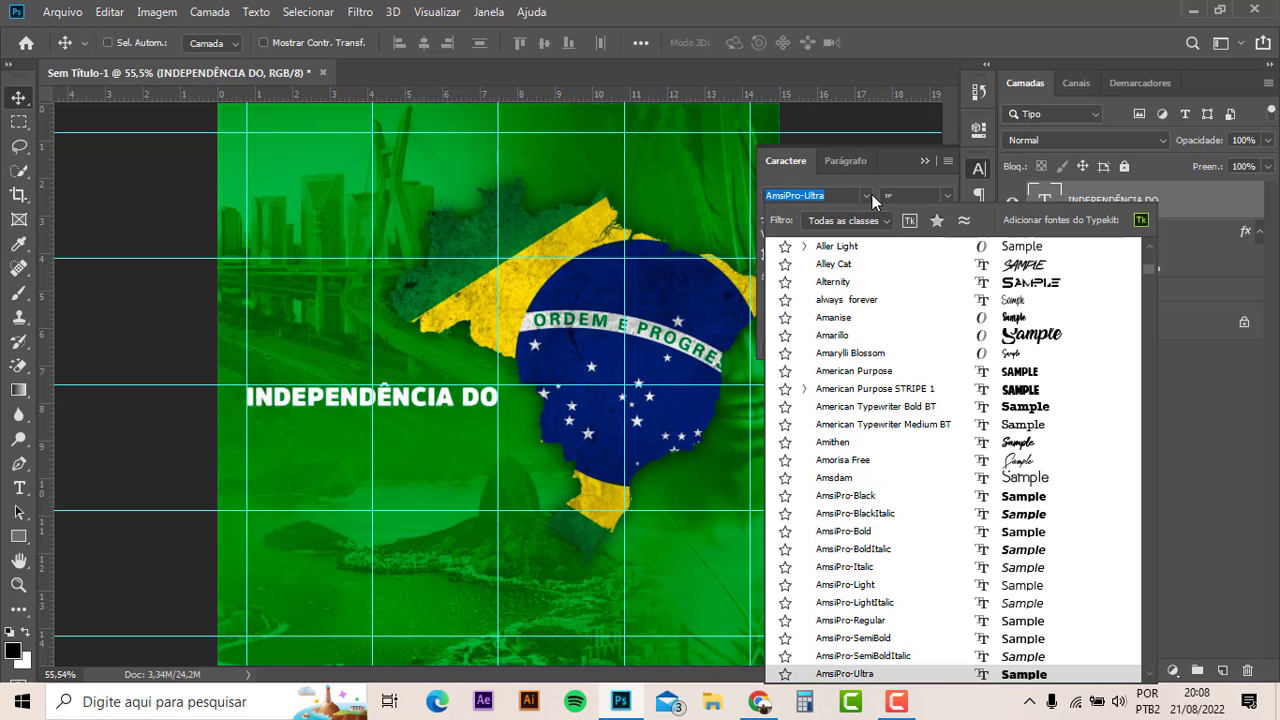
left_click(913, 590)
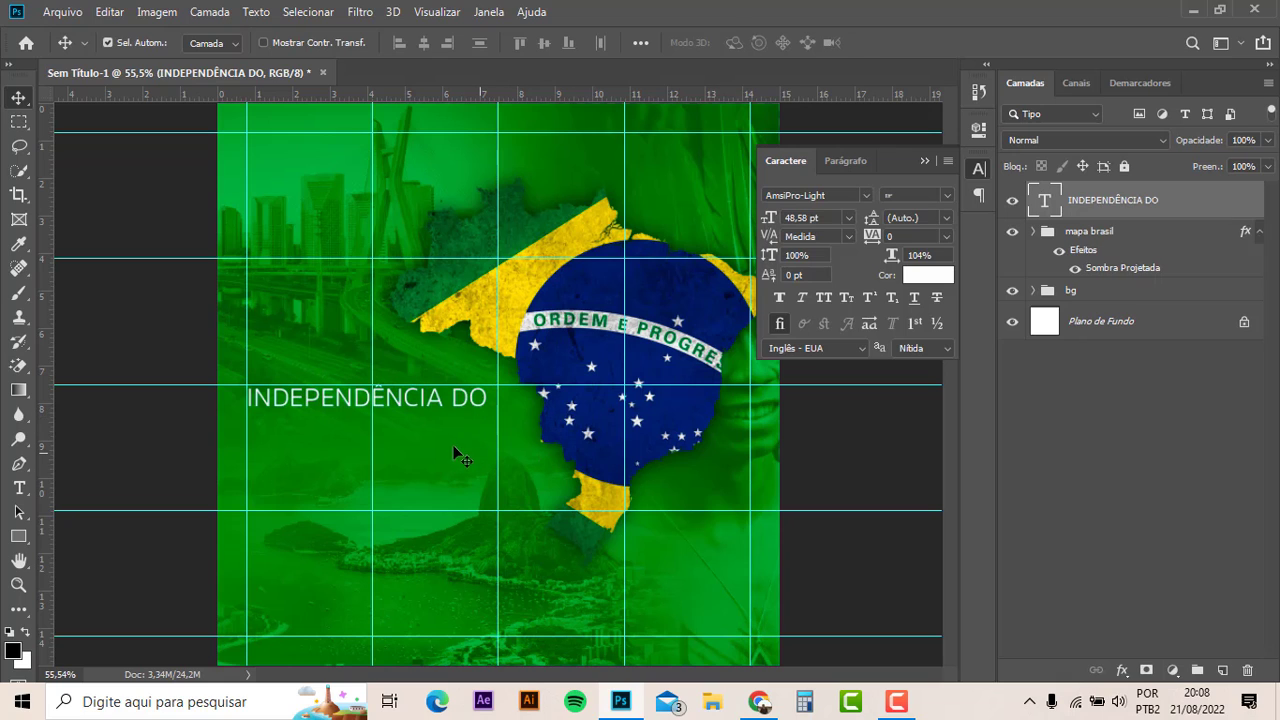
key("ctrl+t")
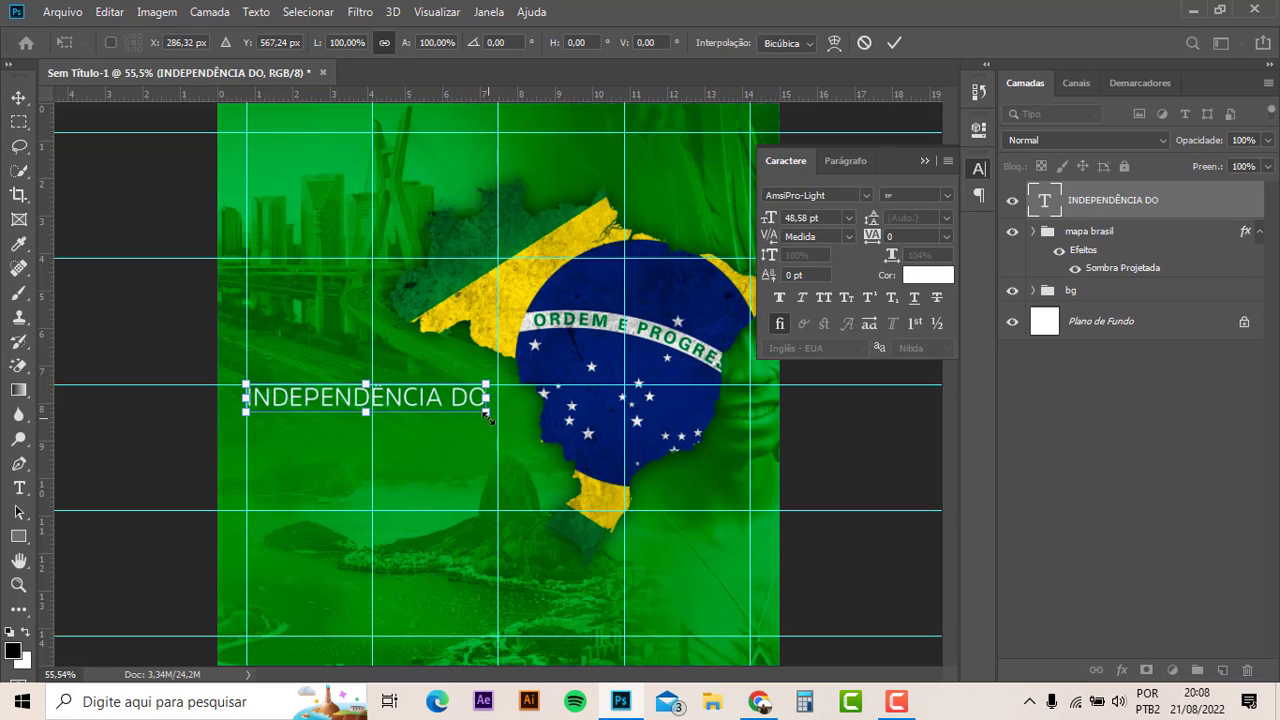
left_click_drag(487, 413, 497, 413)
key("Return")
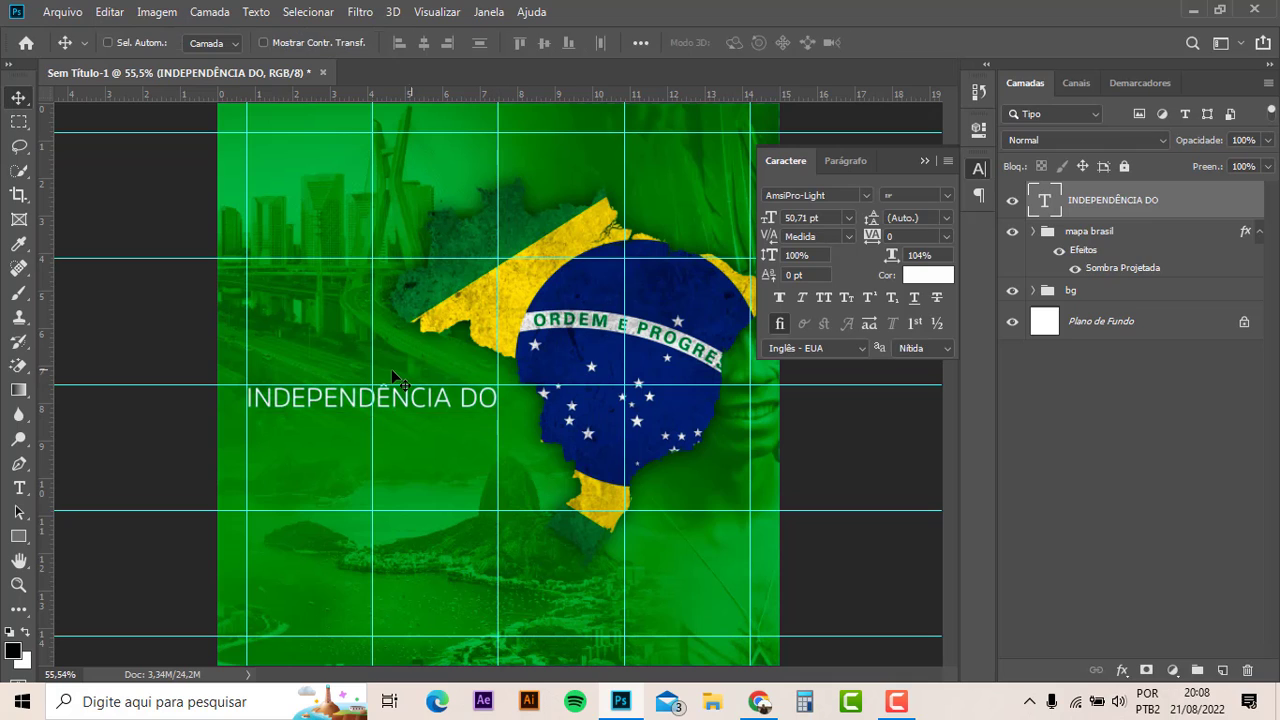
left_click_drag(393, 375, 372, 392)
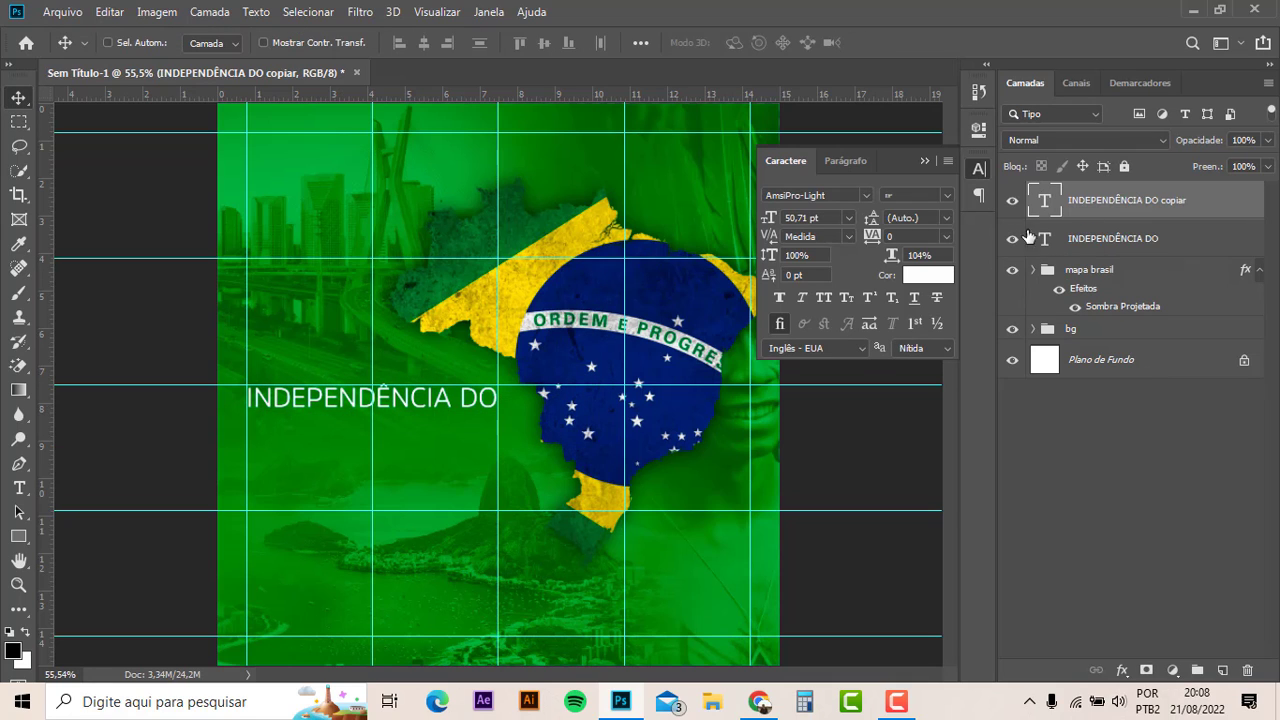
- Move the heading copy lower and retype it as BRASIL
mouse_move(297, 393)
left_mouse_down()
mouse_move(342, 510)
mouse_move(342, 499)
left_mouse_up()
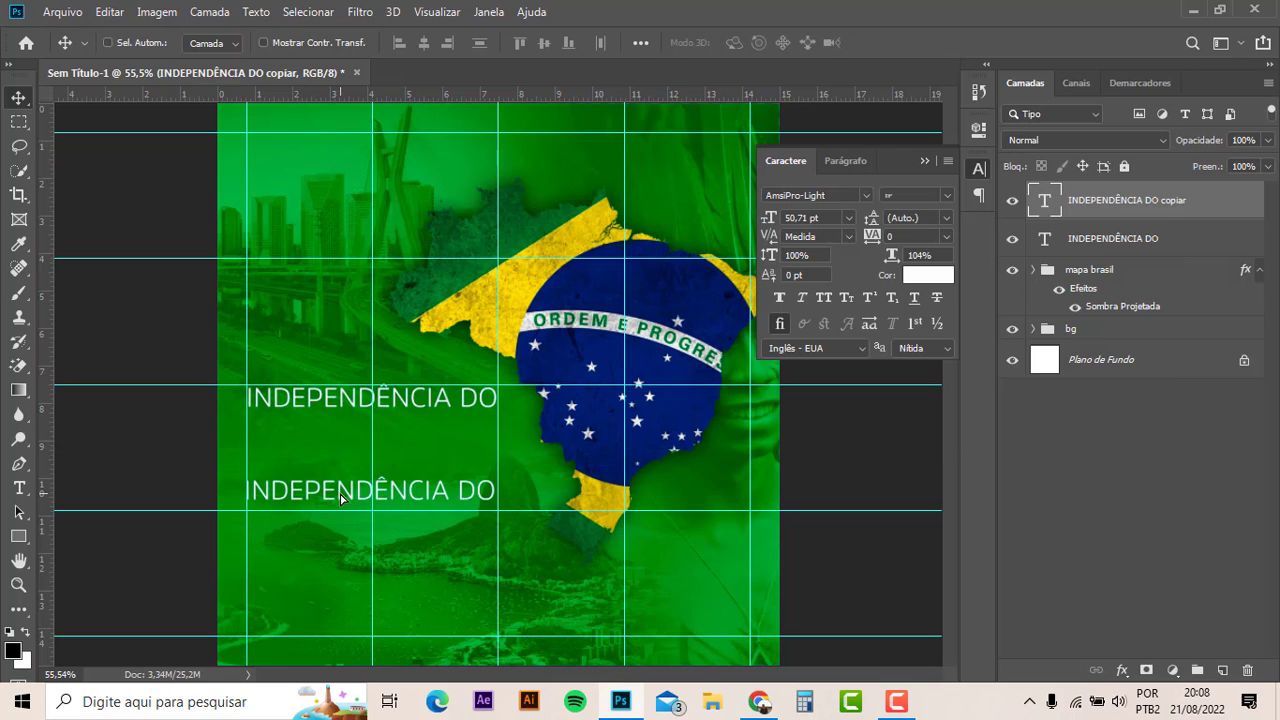
key("t")
triple_click(340, 490)
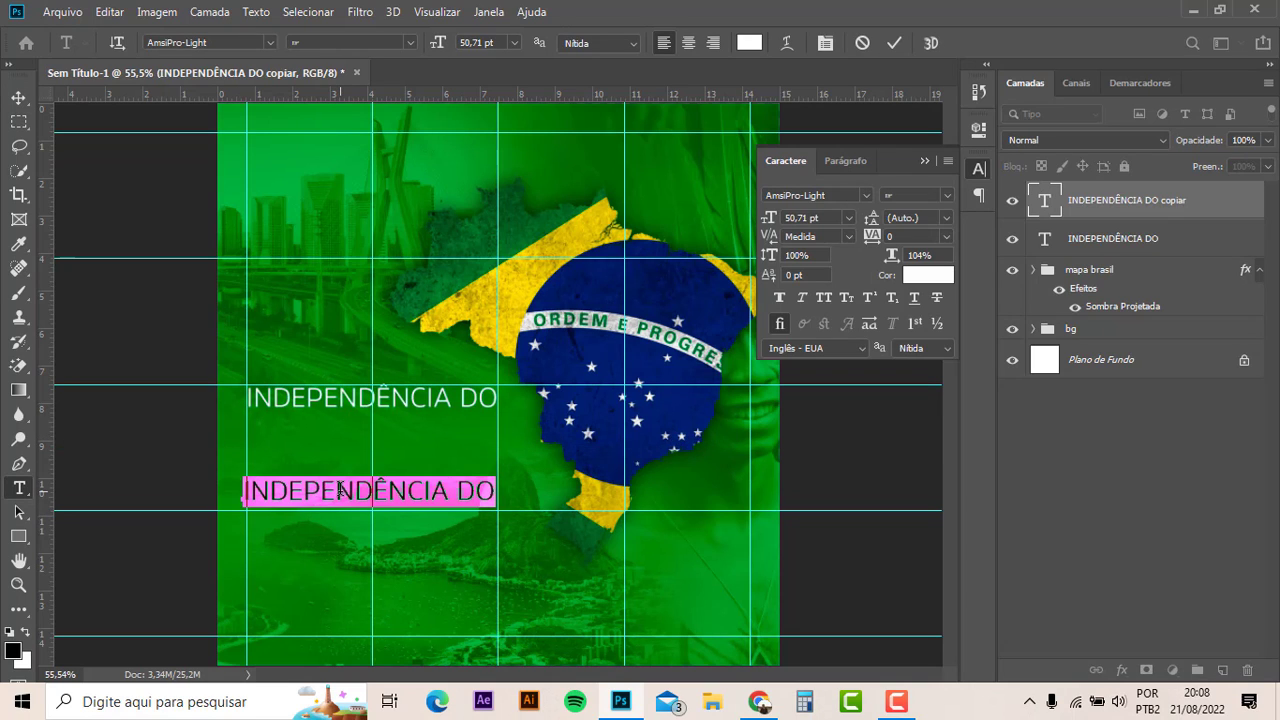
type("BRASIL")
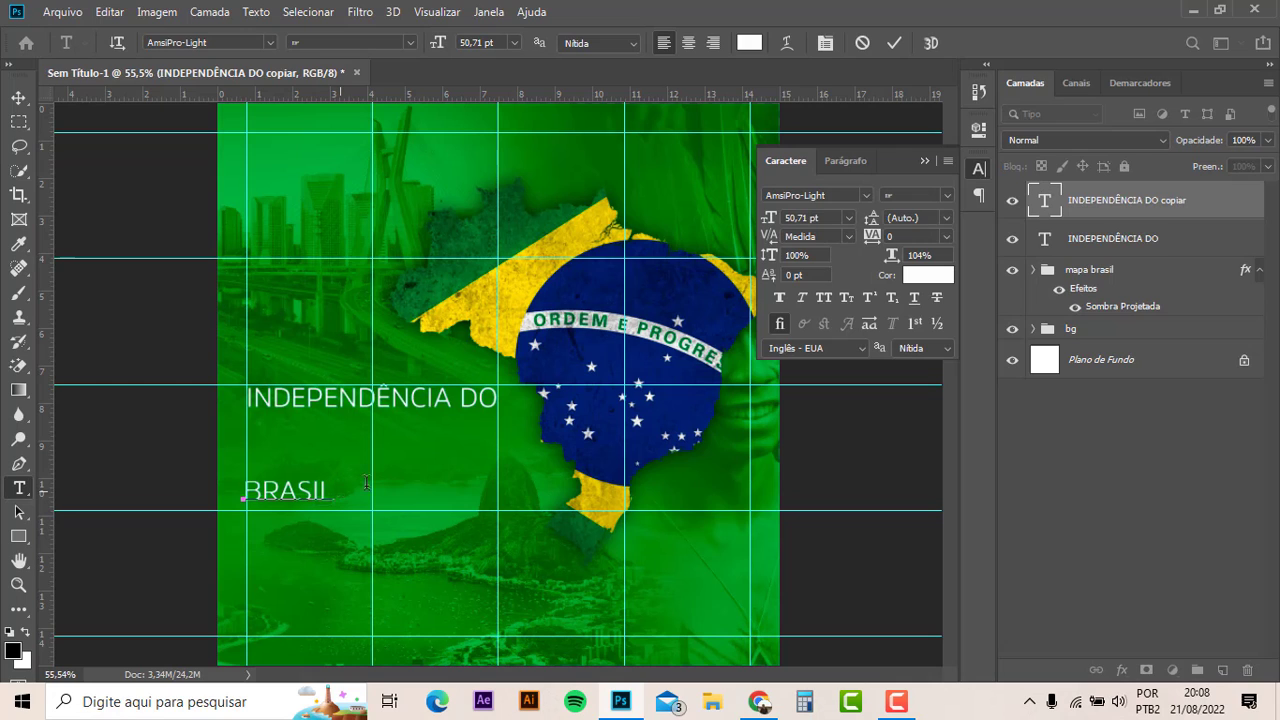
left_click(18, 97)
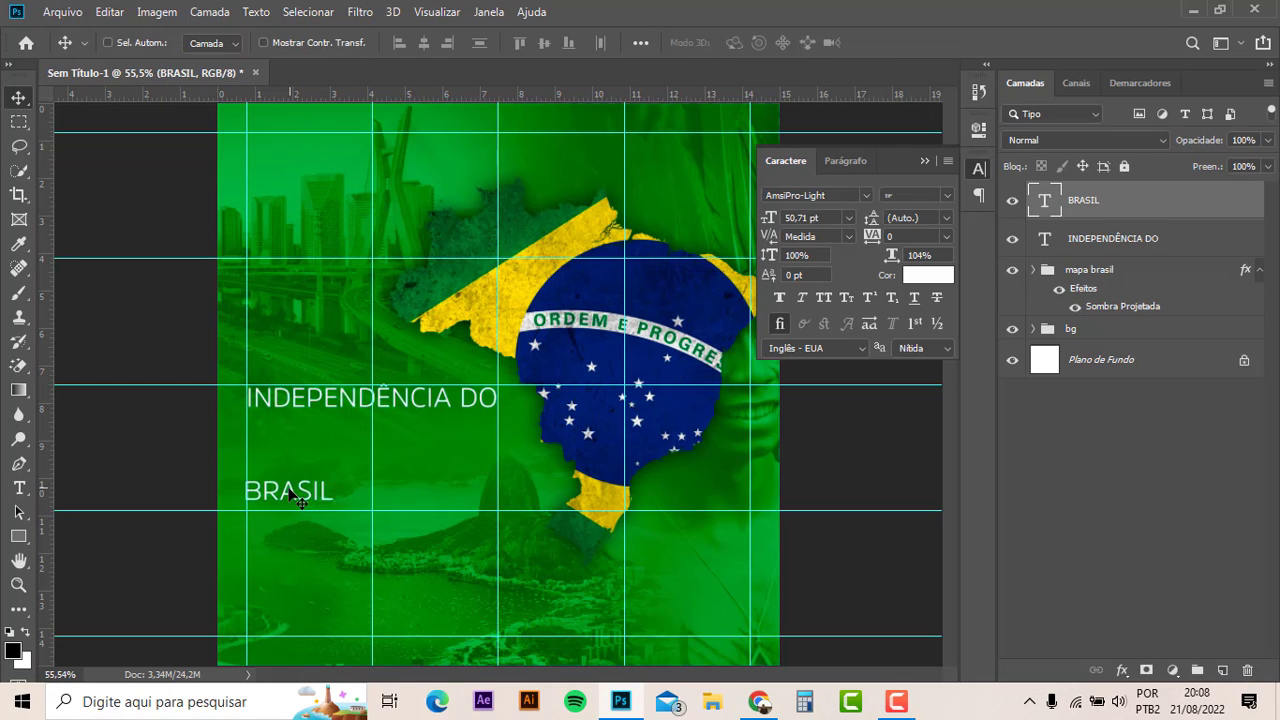
- Enlarge BRASIL toward 146.35 pt and settle it just beneath INDEPENDÊNCIA DO
mouse_move(293, 483)
left_mouse_down()
mouse_move(293, 431)
mouse_move(483, 562)
left_mouse_up()
key("ctrl+t")
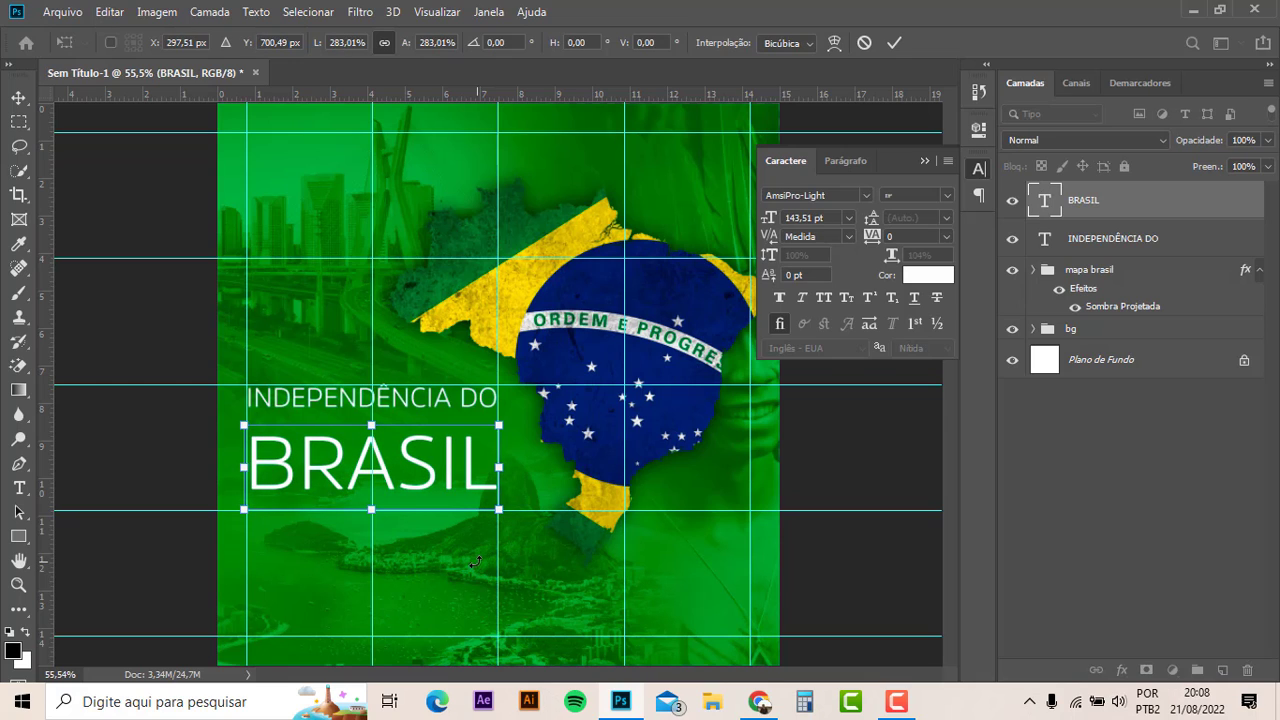
key("Return")
left_click_drag(437, 480, 437, 466)
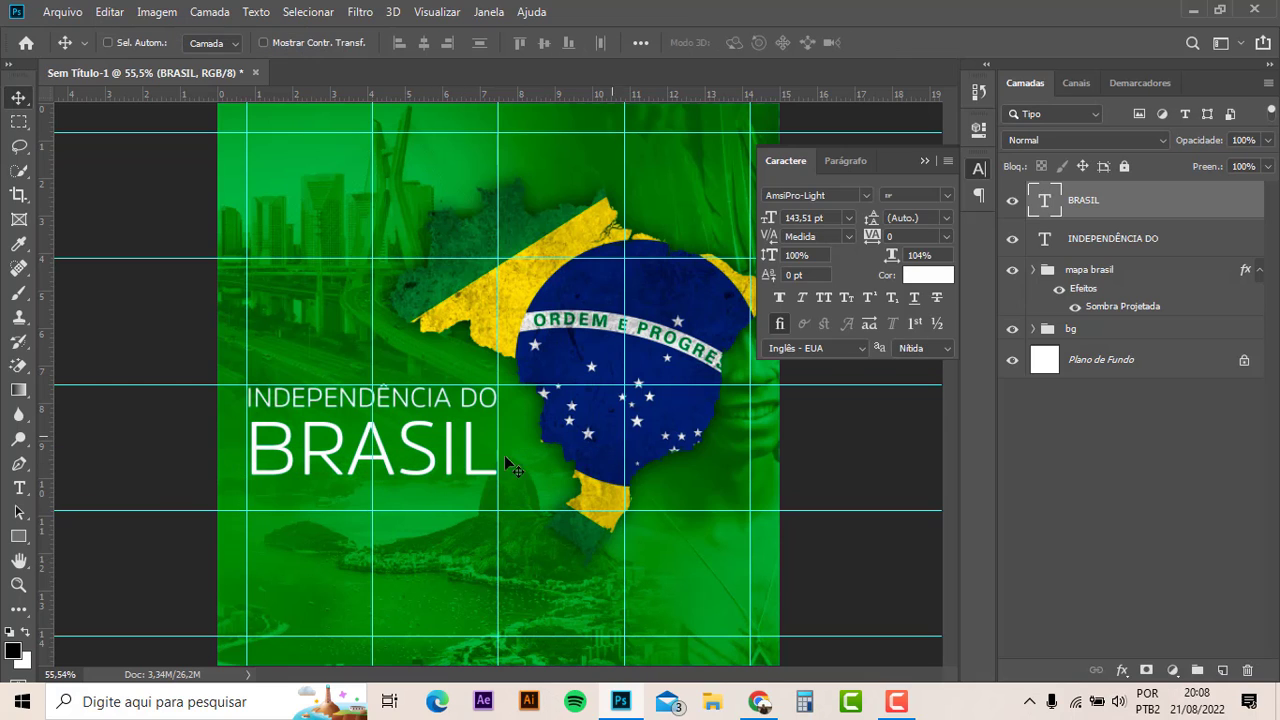
key("ctrl+t")
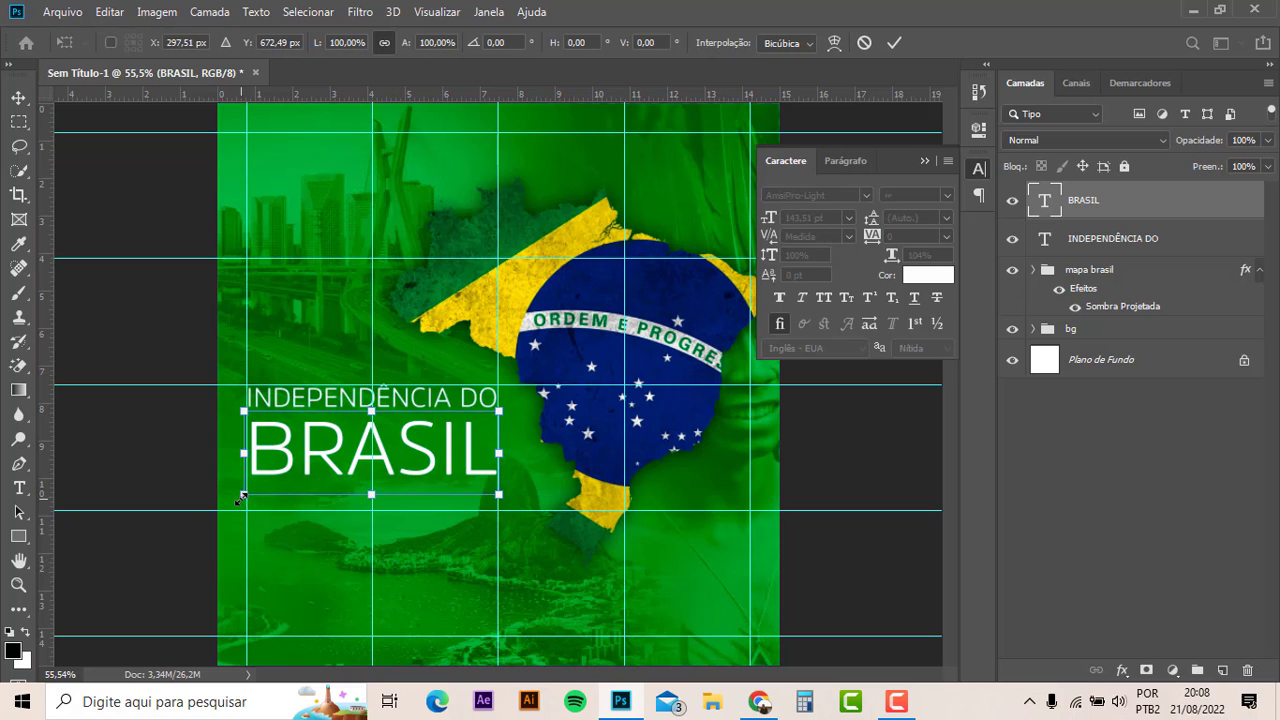
left_click_drag(243, 496, 238, 497)
- Commit BRASIL's new size and browse the font list, leaving AmsiPro-Light in place
key("Return")
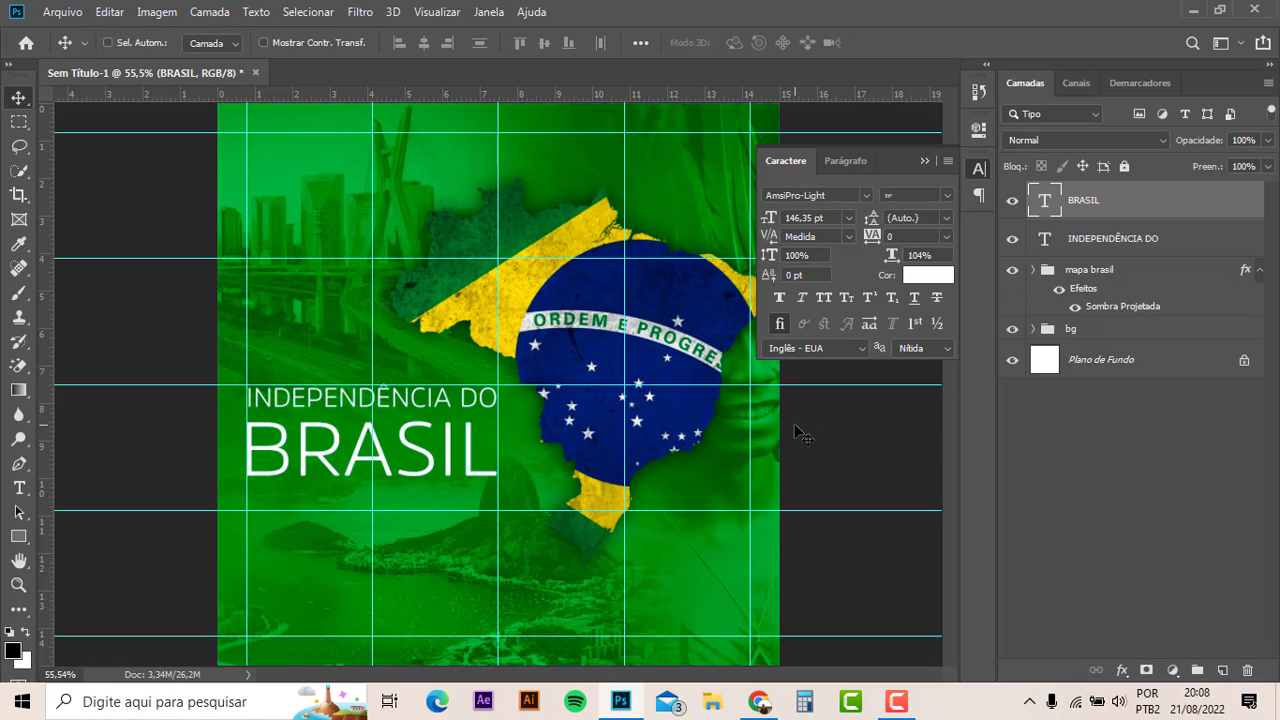
left_click(945, 194)
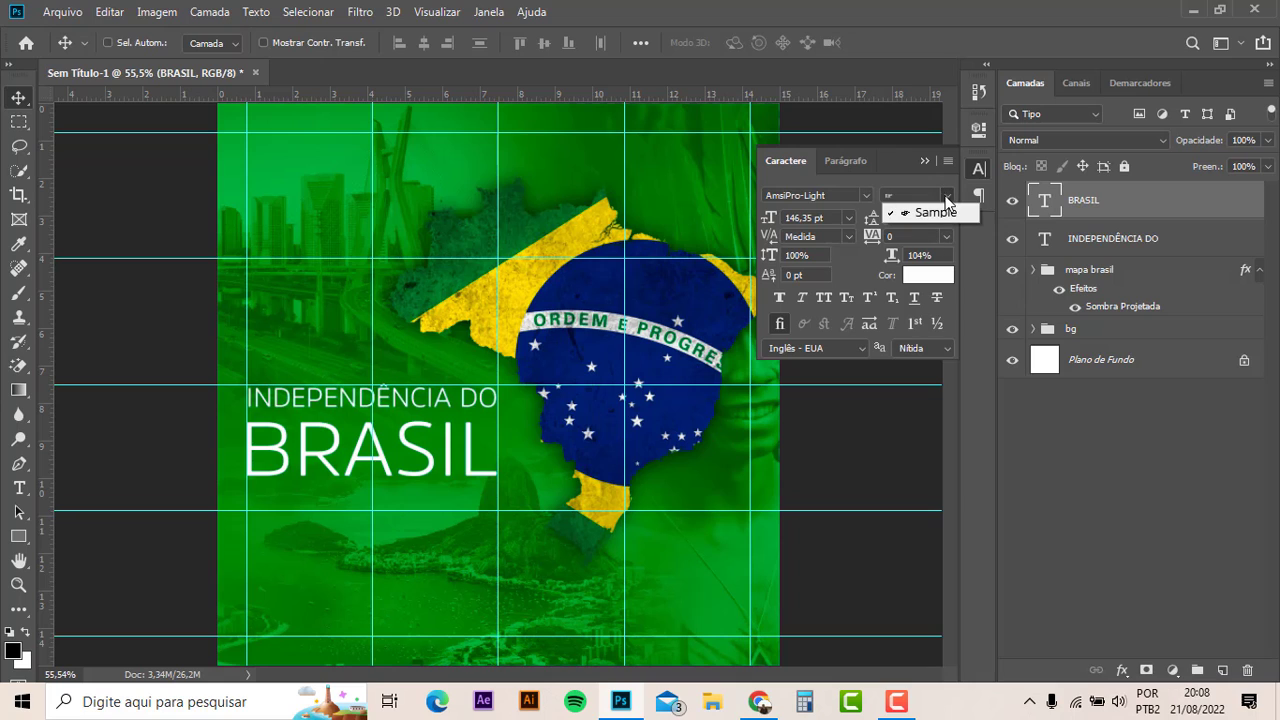
left_click(864, 197)
left_click(866, 195)
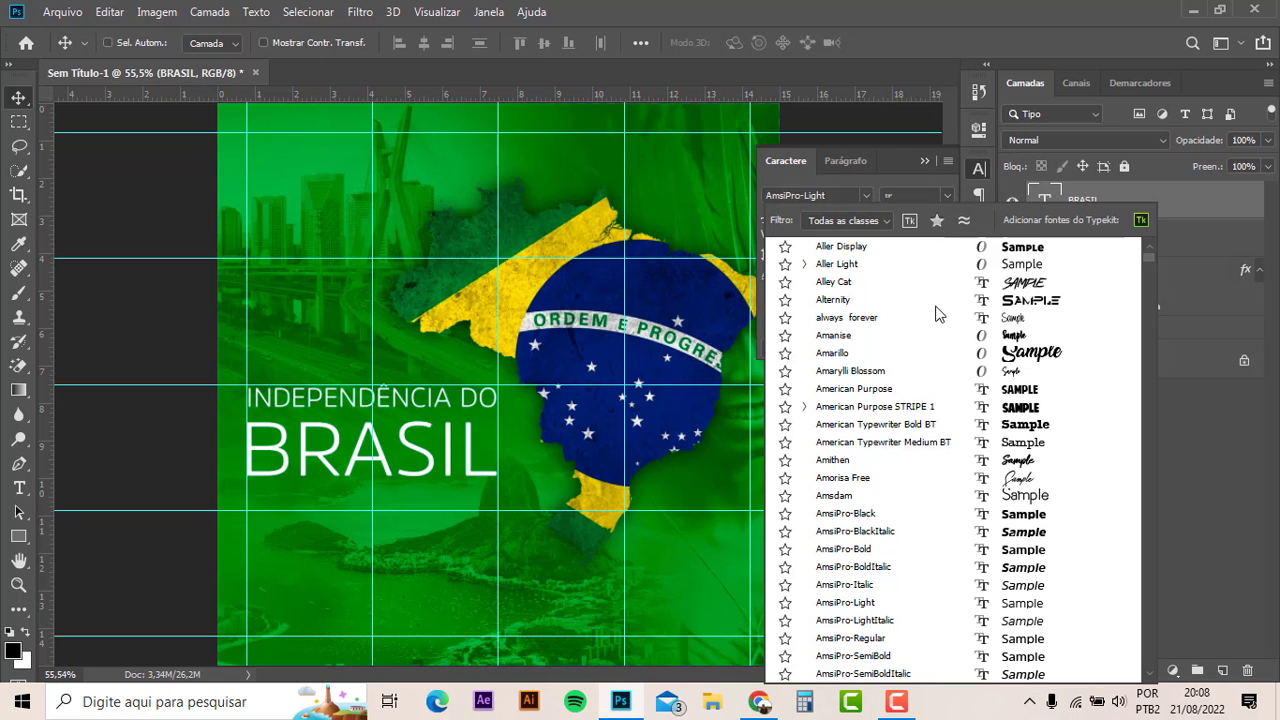
scroll(920, 313, "up", 5)
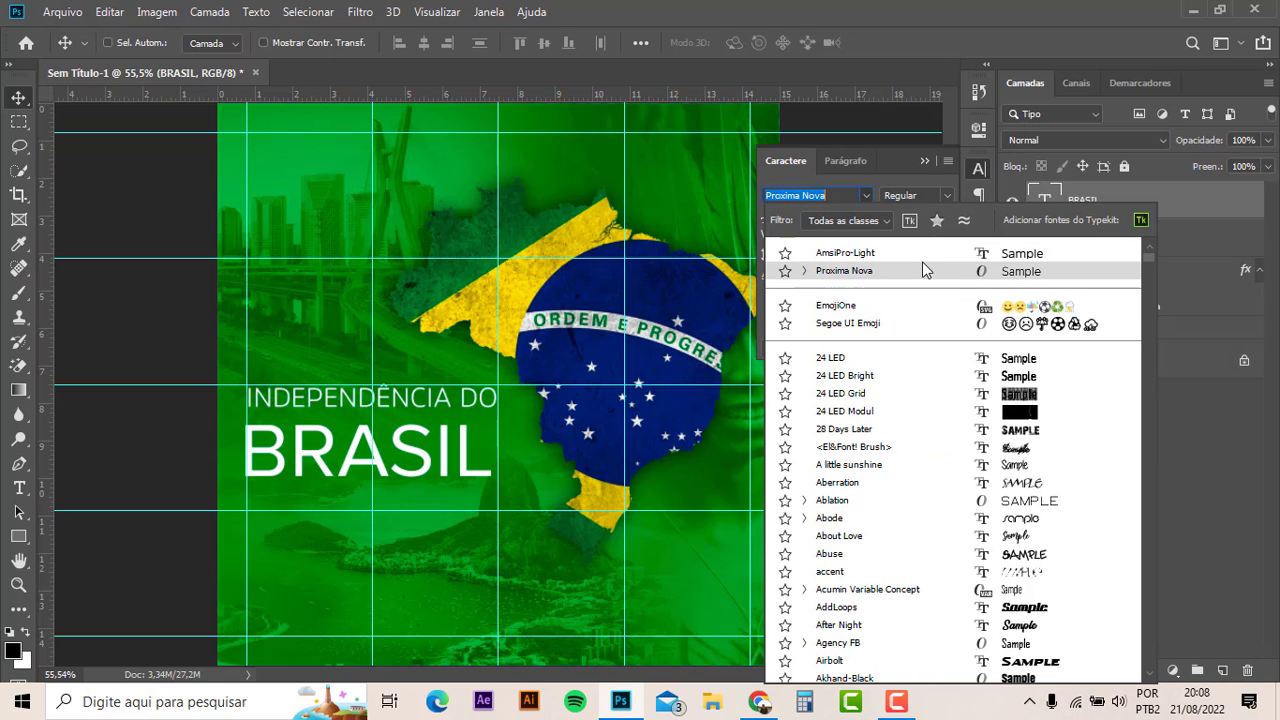
key("Up")
left_click(922, 257)
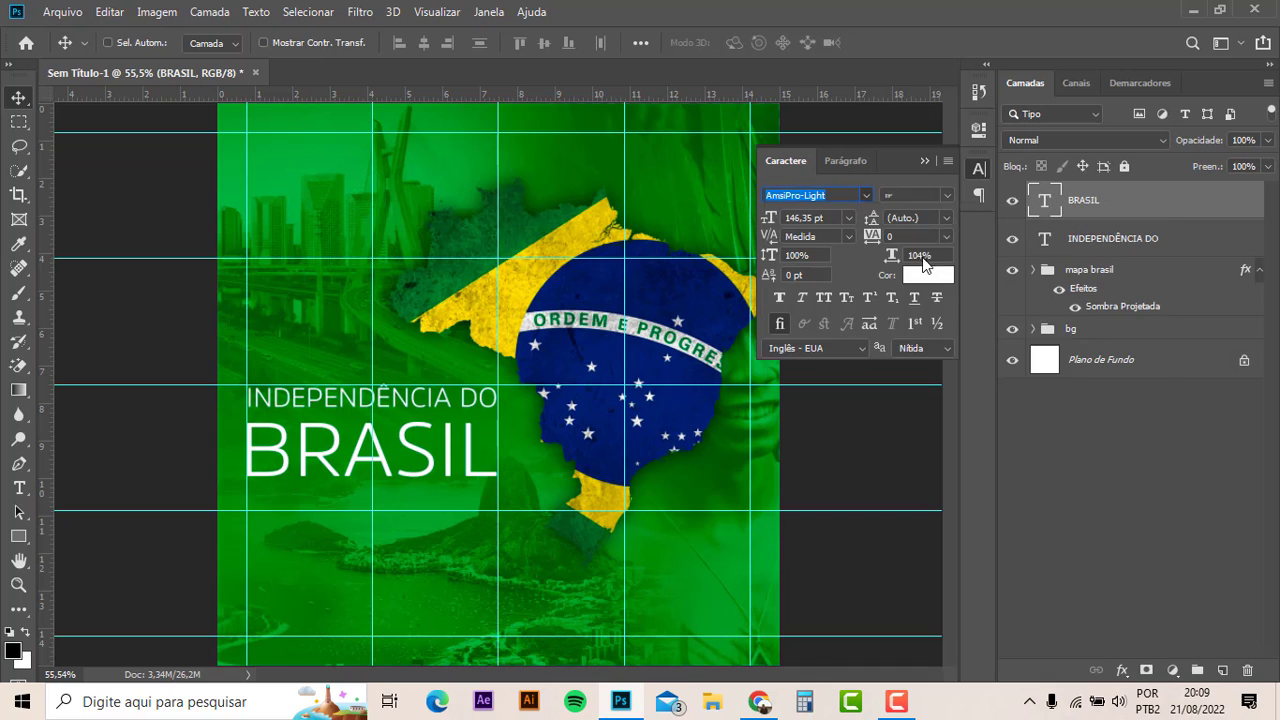
- Search 'AMSI' and set BRASIL in AmsiPro-Ultra, repositioning it under INDEPENDÊNCIA DO
left_click(838, 196)
type("AMISI")
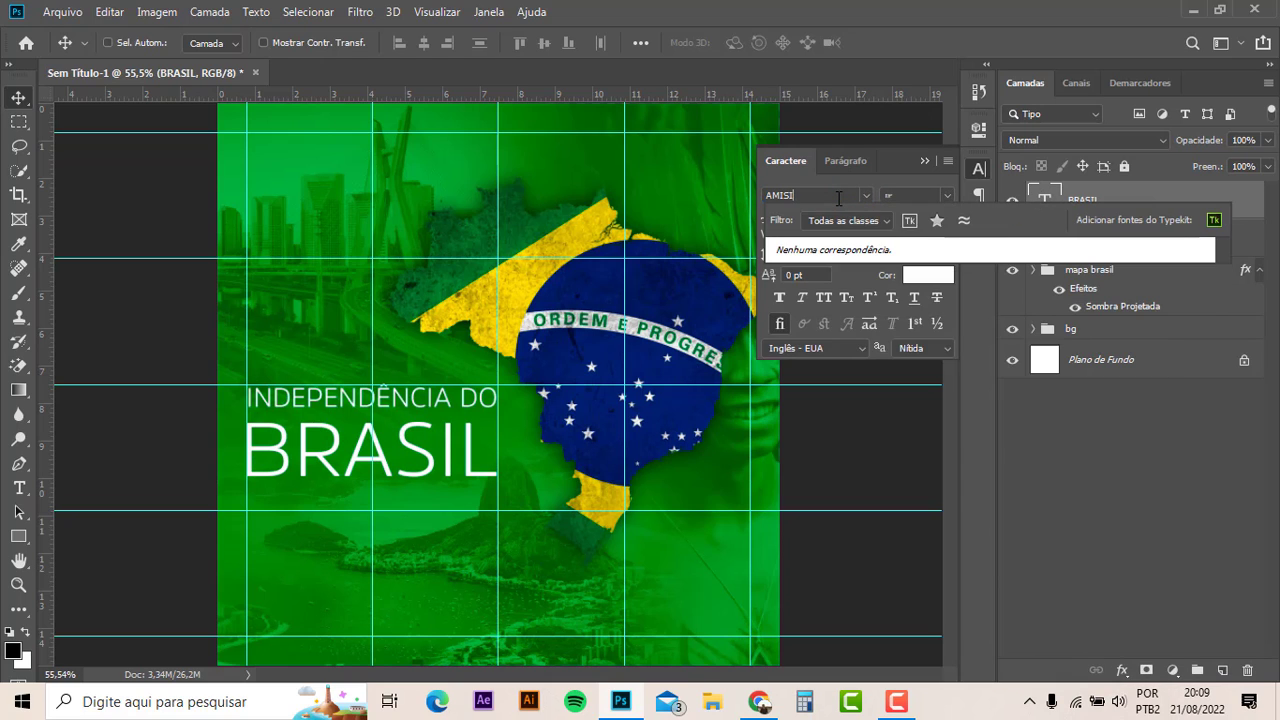
key("BackSpace")
key("BackSpace")
key("BackSpace")
type("SI")
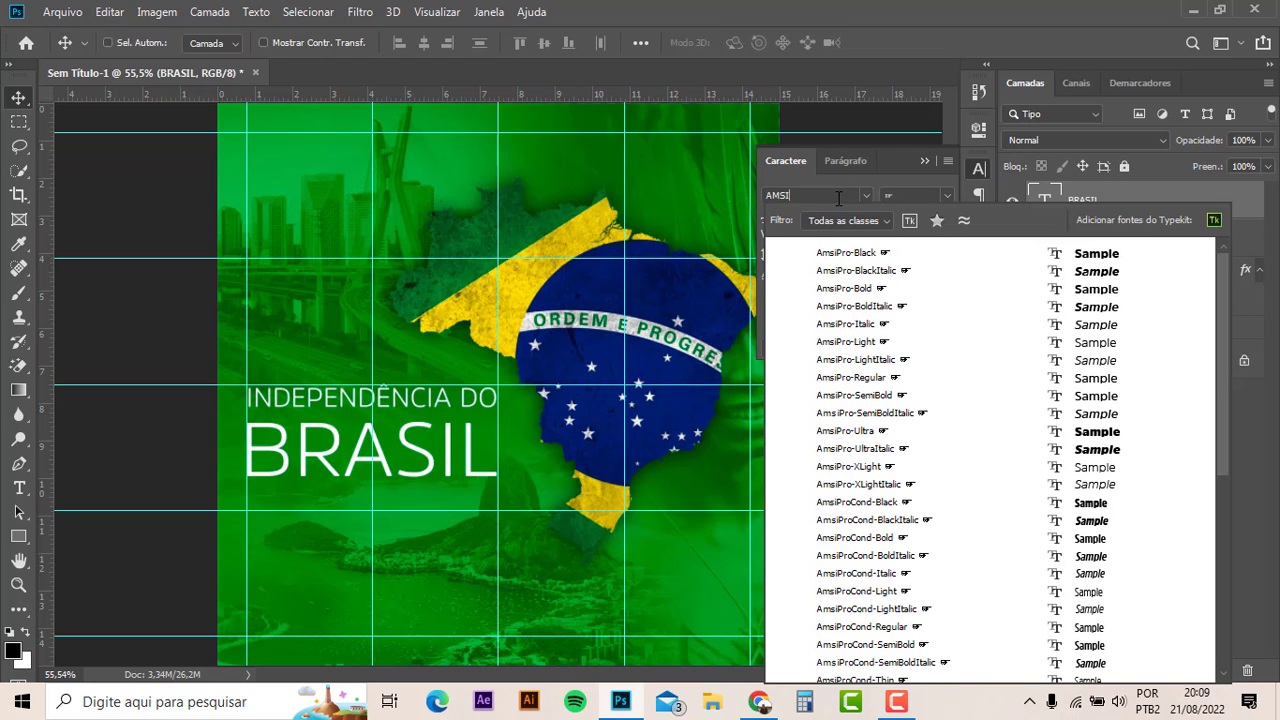
left_click(905, 437)
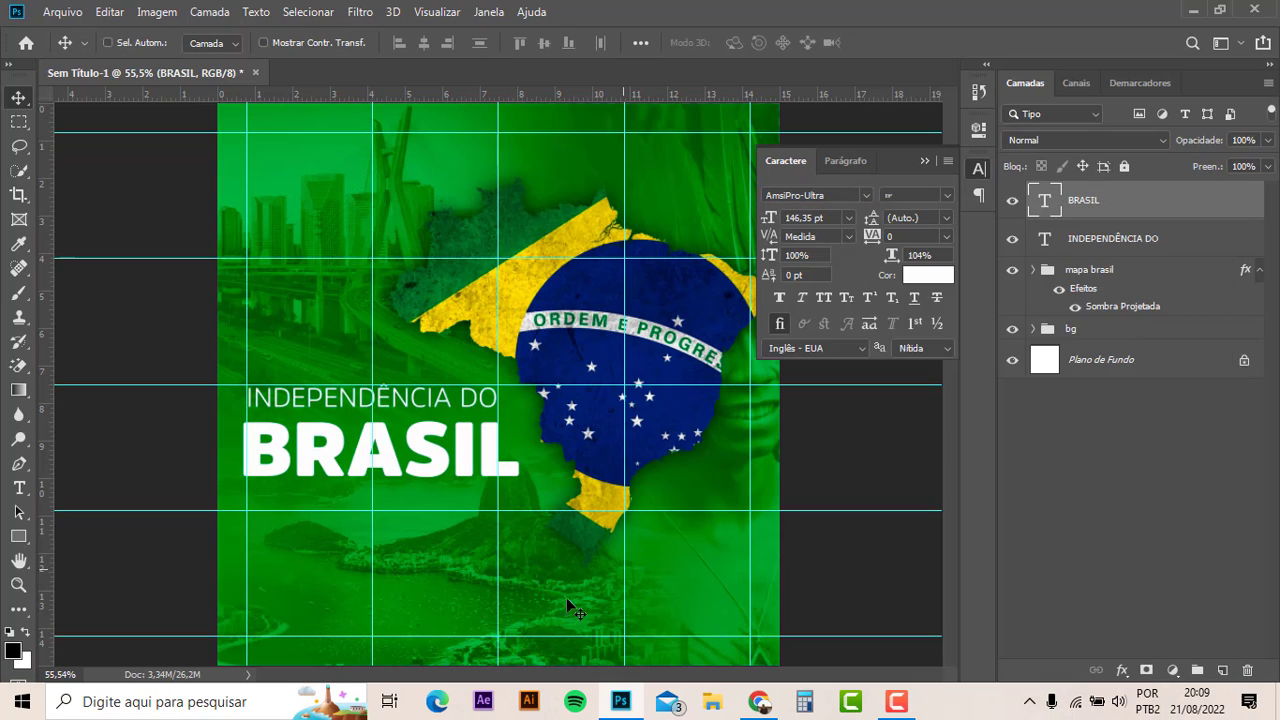
left_click_drag(280, 471, 275, 466)
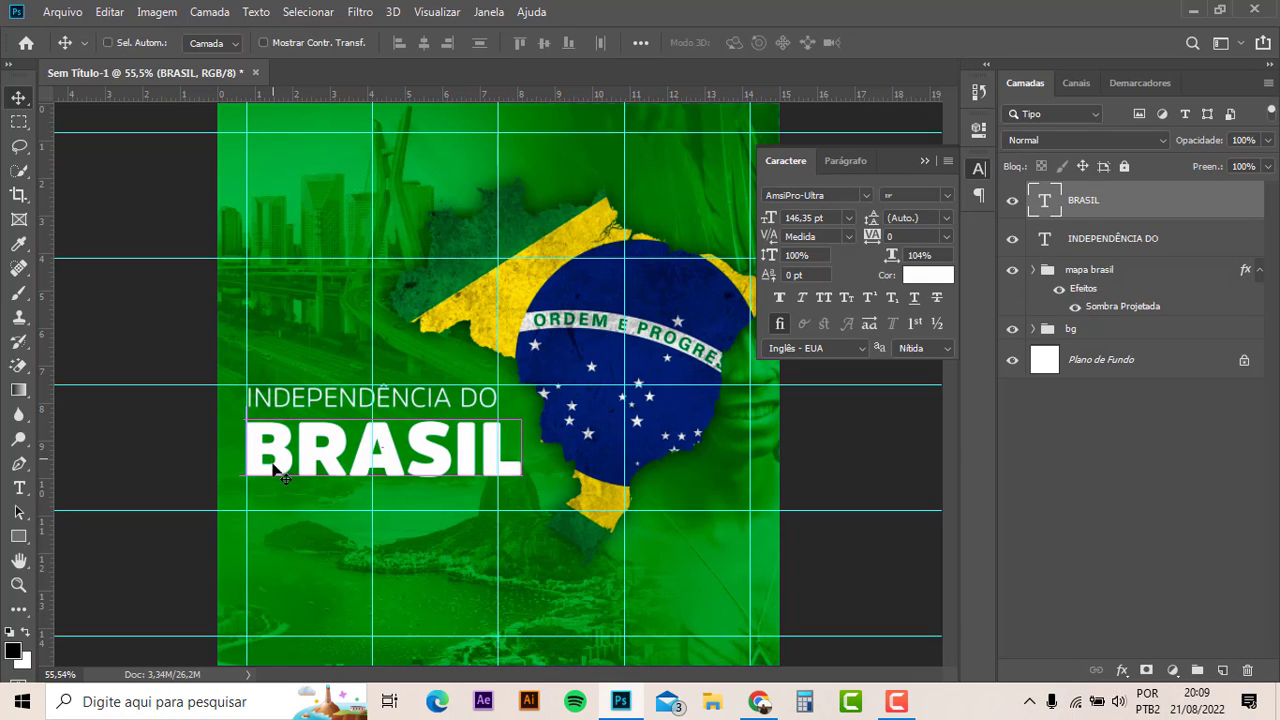
- Duplicate the heading lower as a 20.71 pt tagline 'BRASIL UM SONHO INTENSO, UM RAIO / VIVIDO DE AMOR E DE ESERANÇA'
left_click(412, 402, "ctrl")
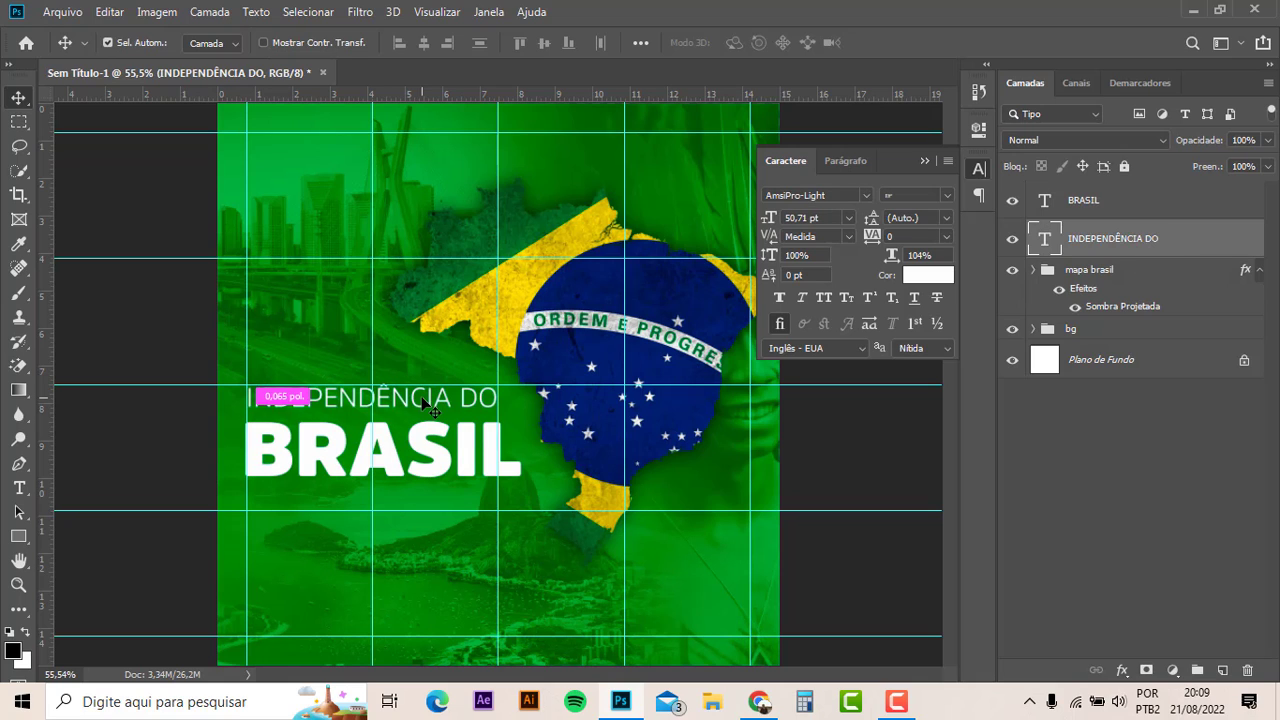
left_click_drag(412, 402, 422, 557)
double_click(421, 560)
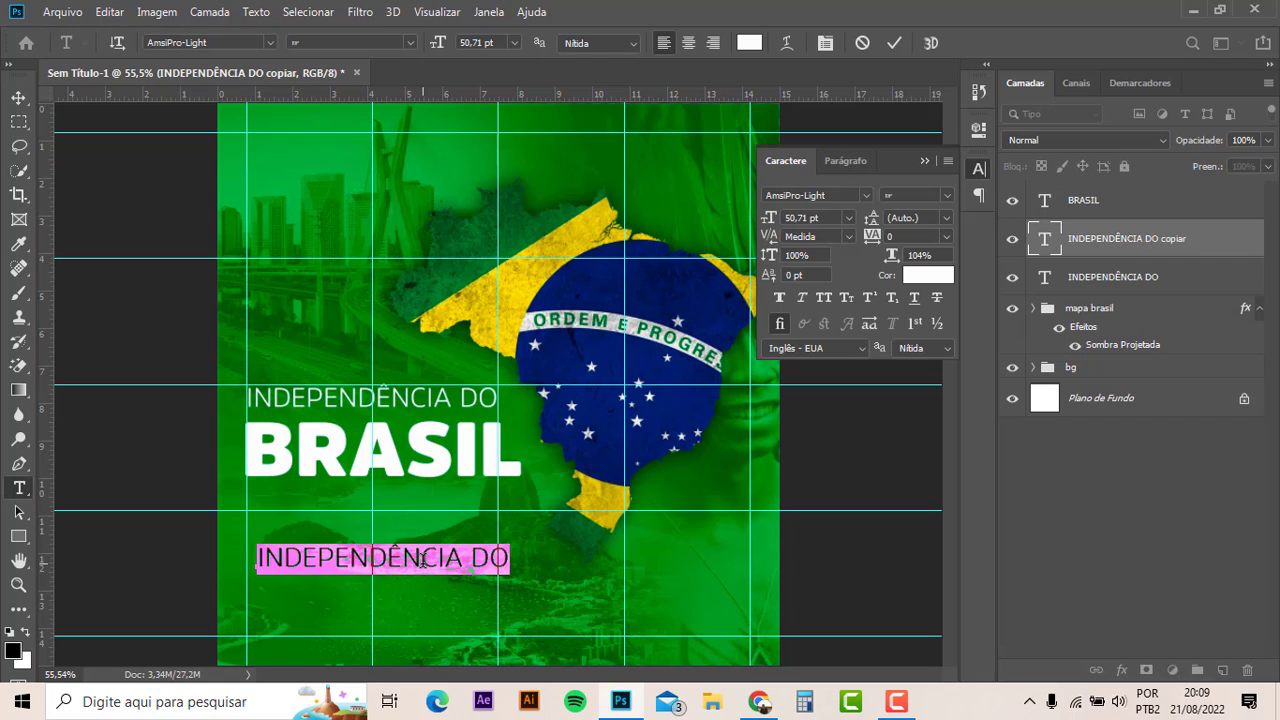
type("BRASI")
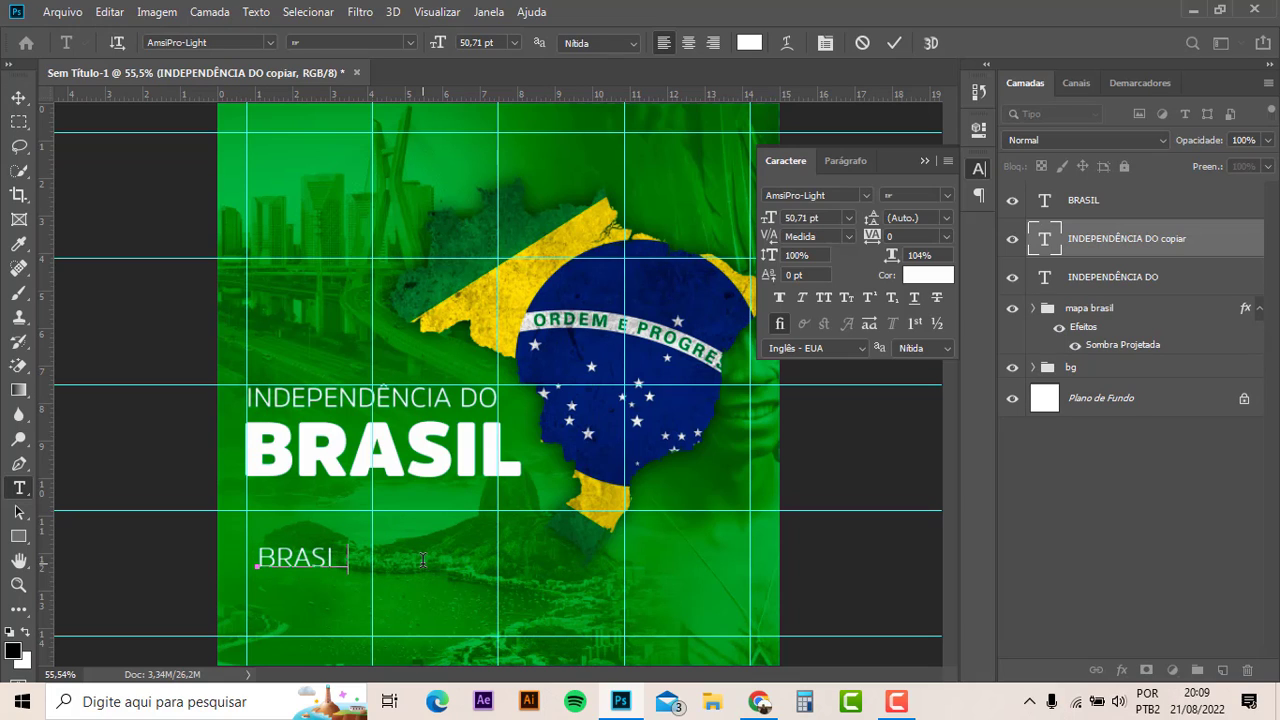
type("L U")
type("M SONHO")
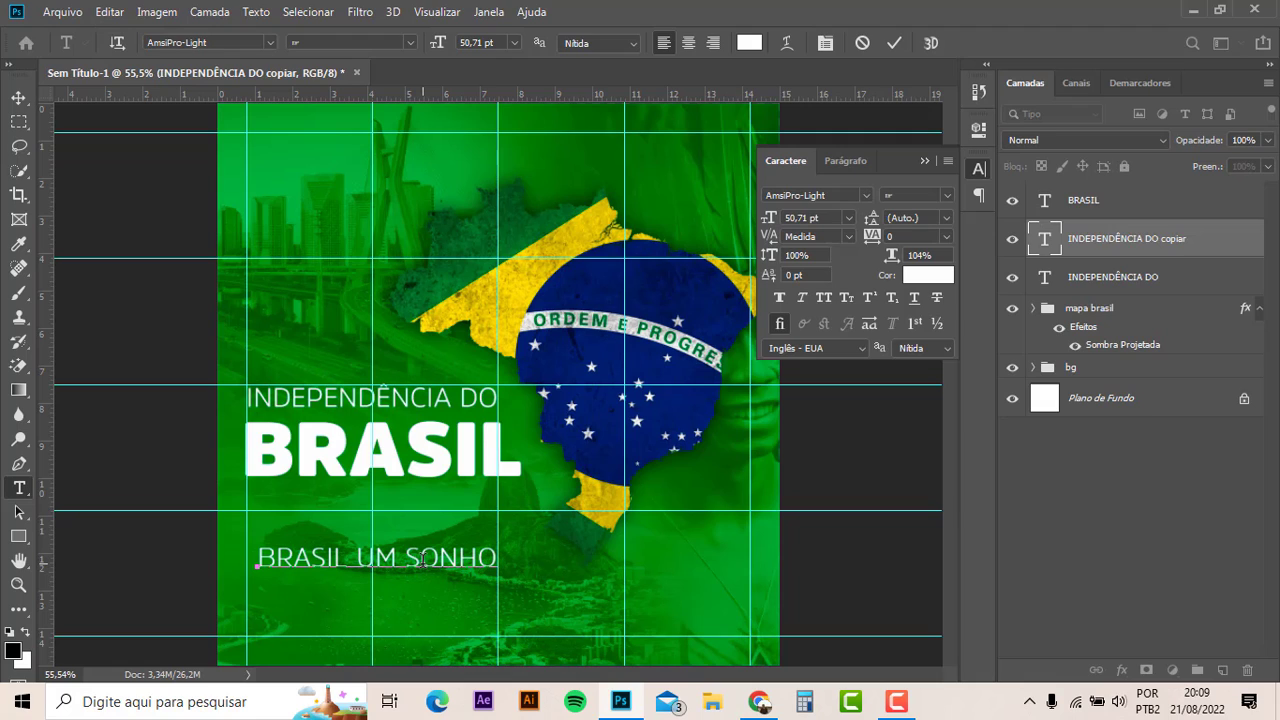
type(" IN")
type("TENSO, ")
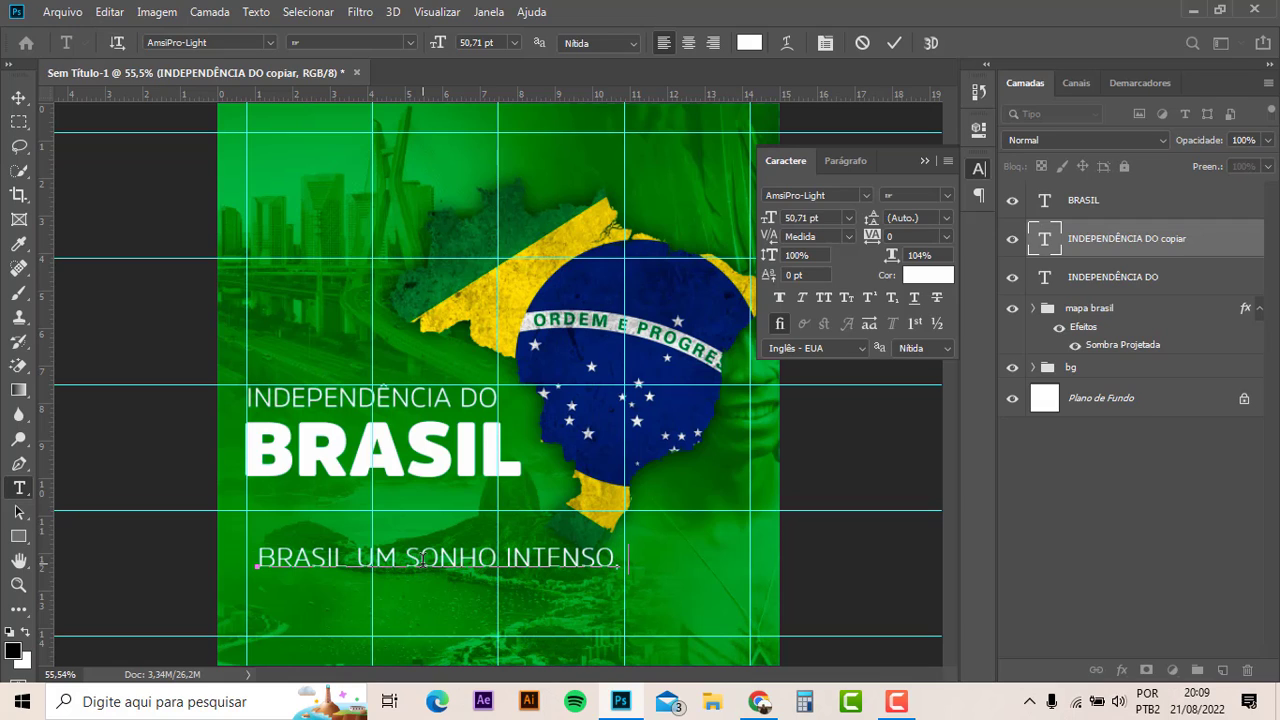
type("UM RAIO")
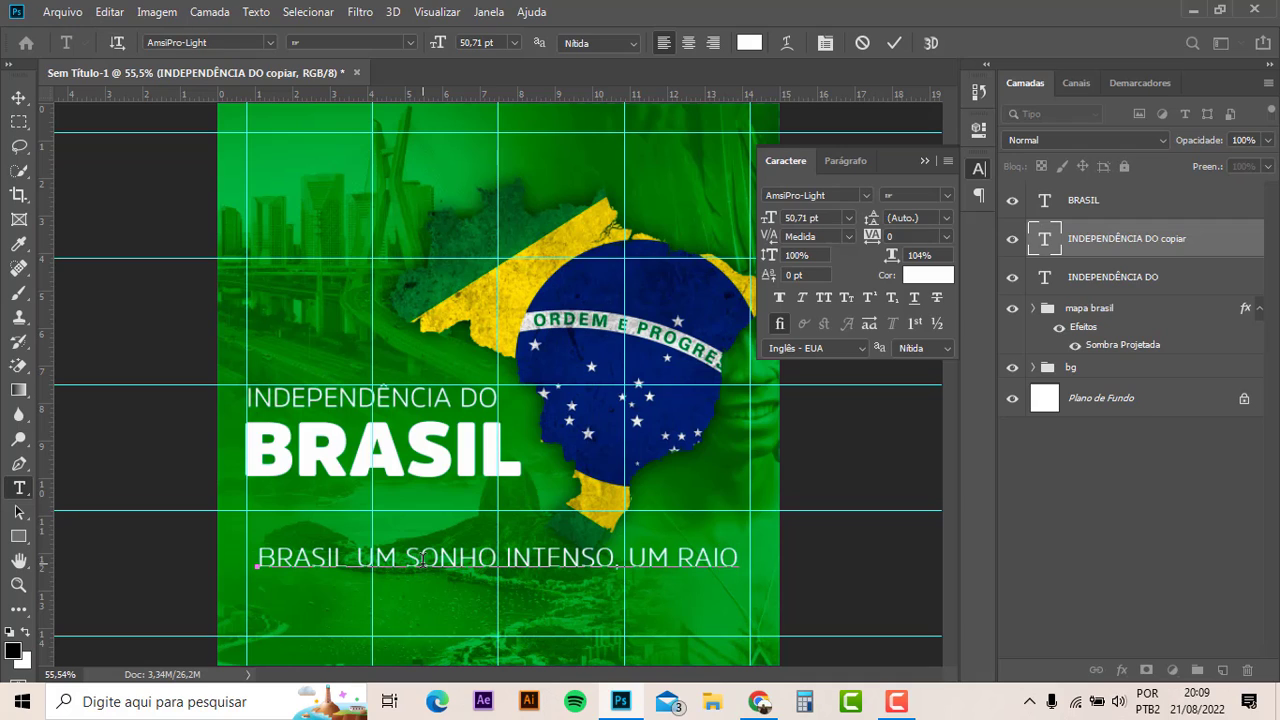
key("Return")
type("VIVIDO")
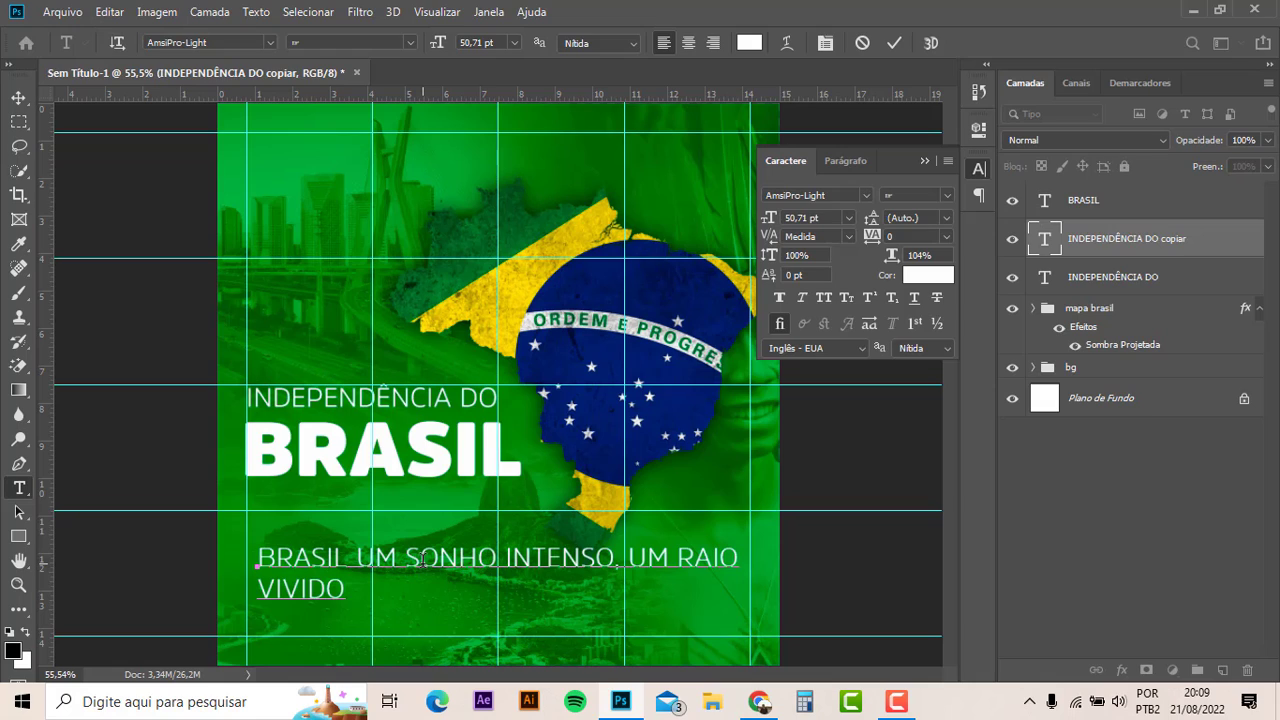
type(" DE AMOR")
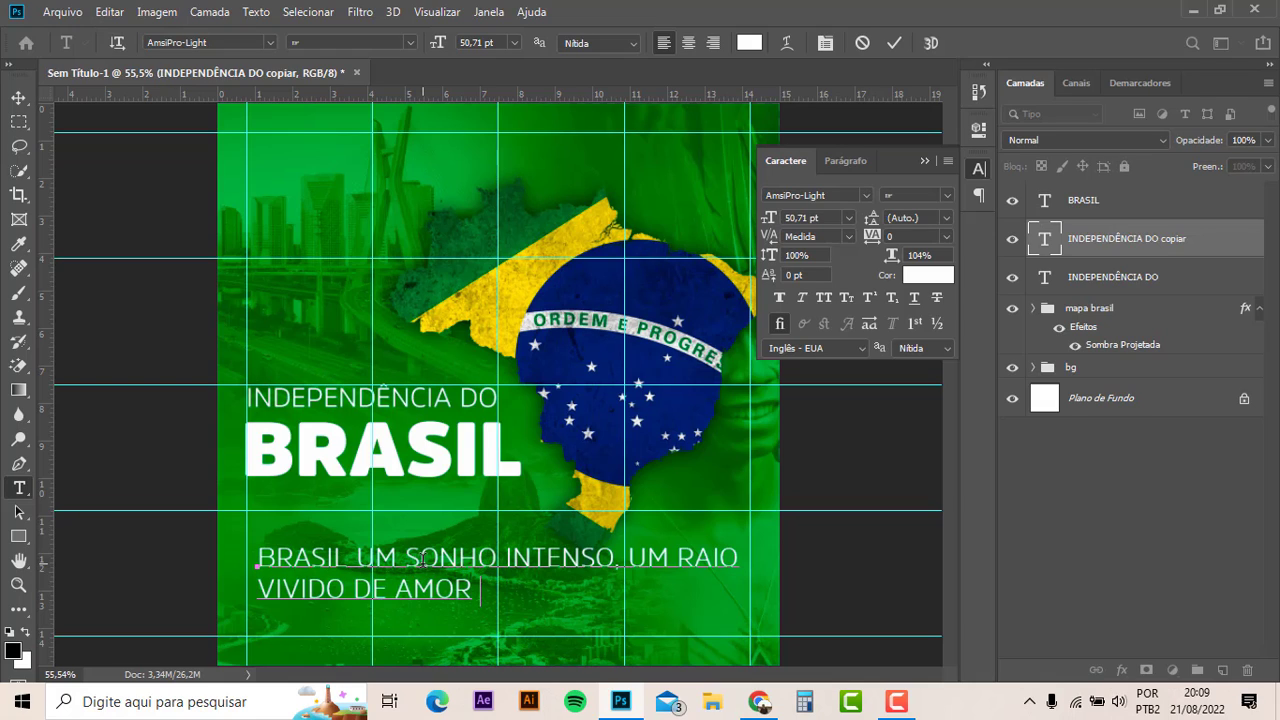
type(" E D")
type("E ESER")
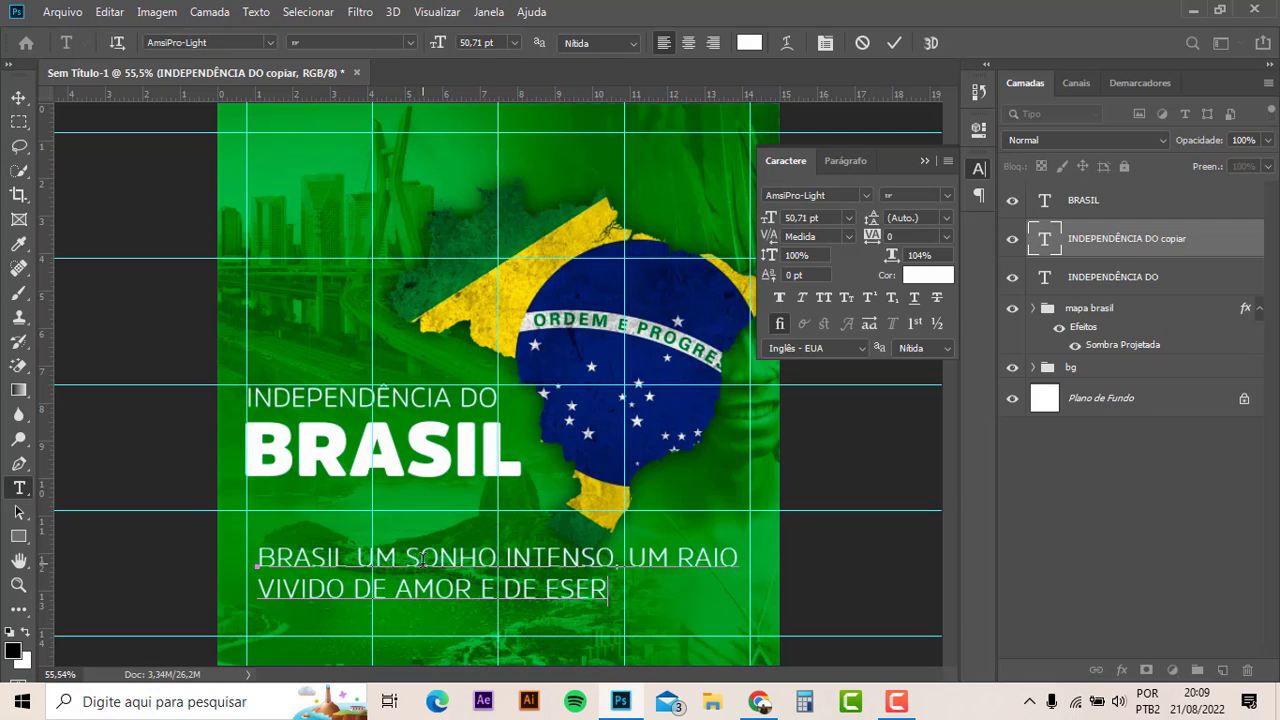
type("AN")
type("ÇA")
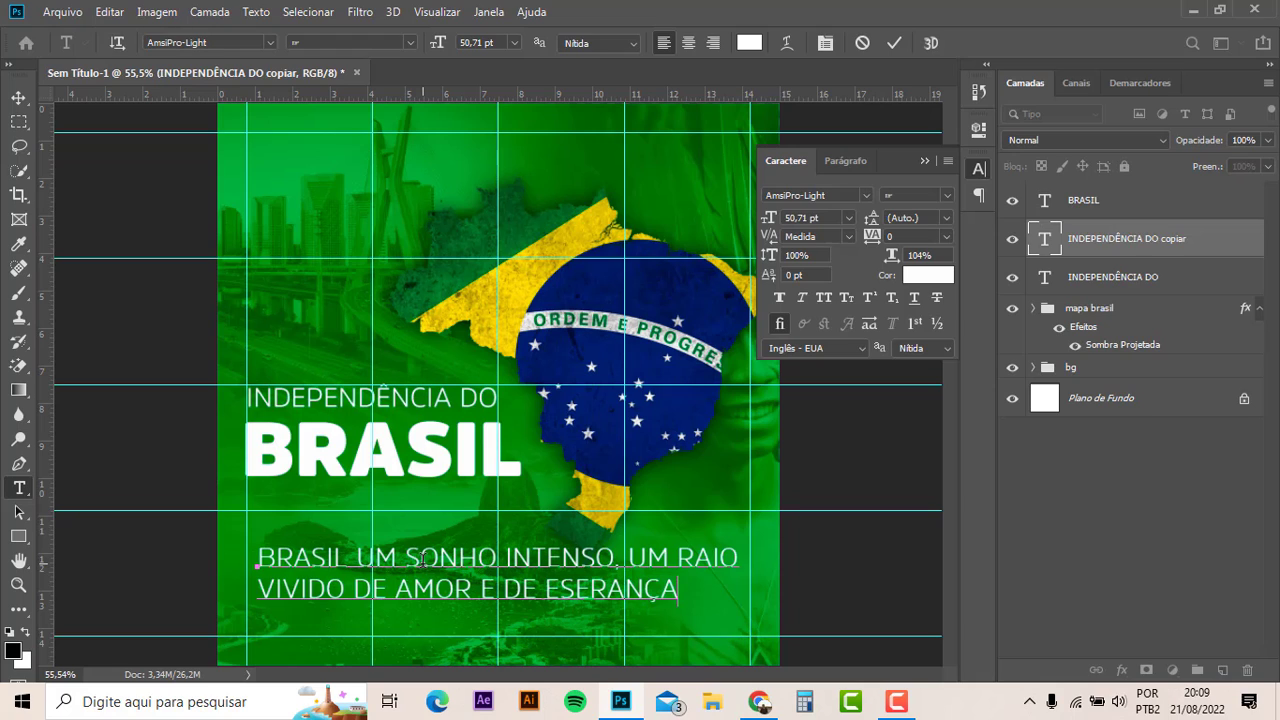
left_click(18, 97)
mouse_move(773, 216)
left_mouse_down()
mouse_move(746, 218)
mouse_move(758, 217)
left_mouse_up()
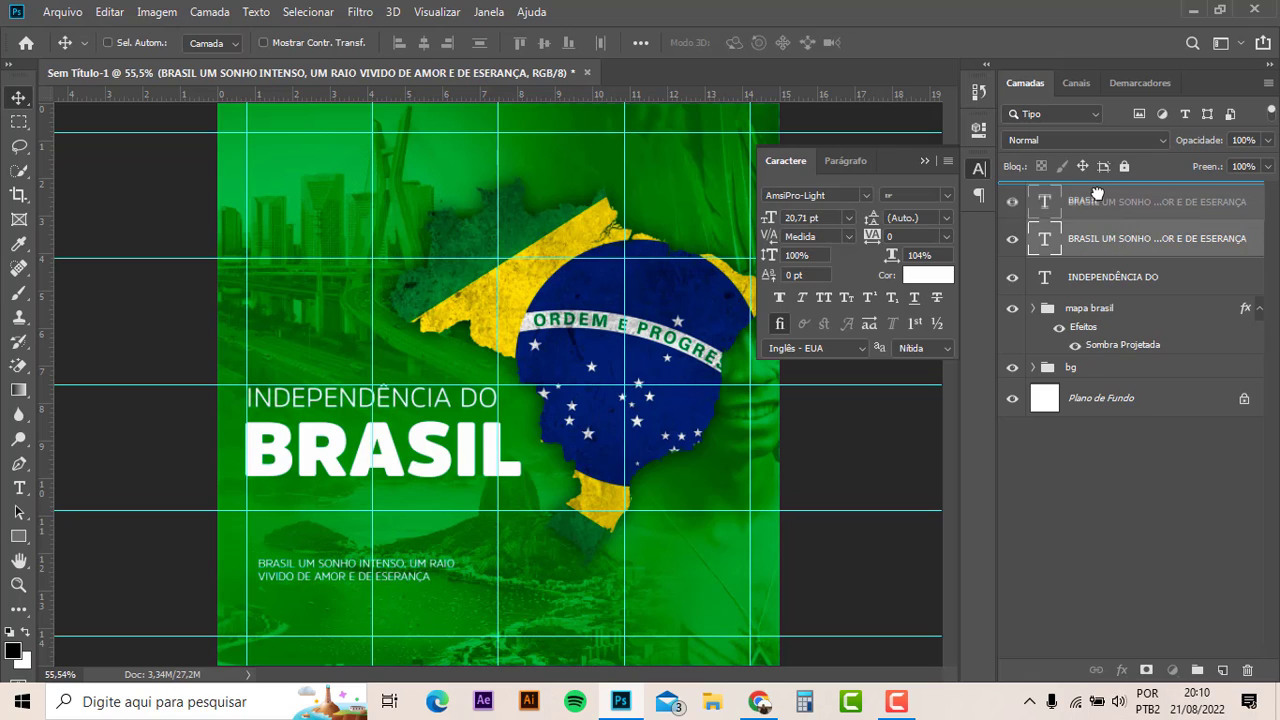
- Move the tagline layer to the top, centre-align its lines, and place it under BRASIL
left_click_drag(1097, 244, 1100, 198)
left_click_drag(322, 570, 310, 521)
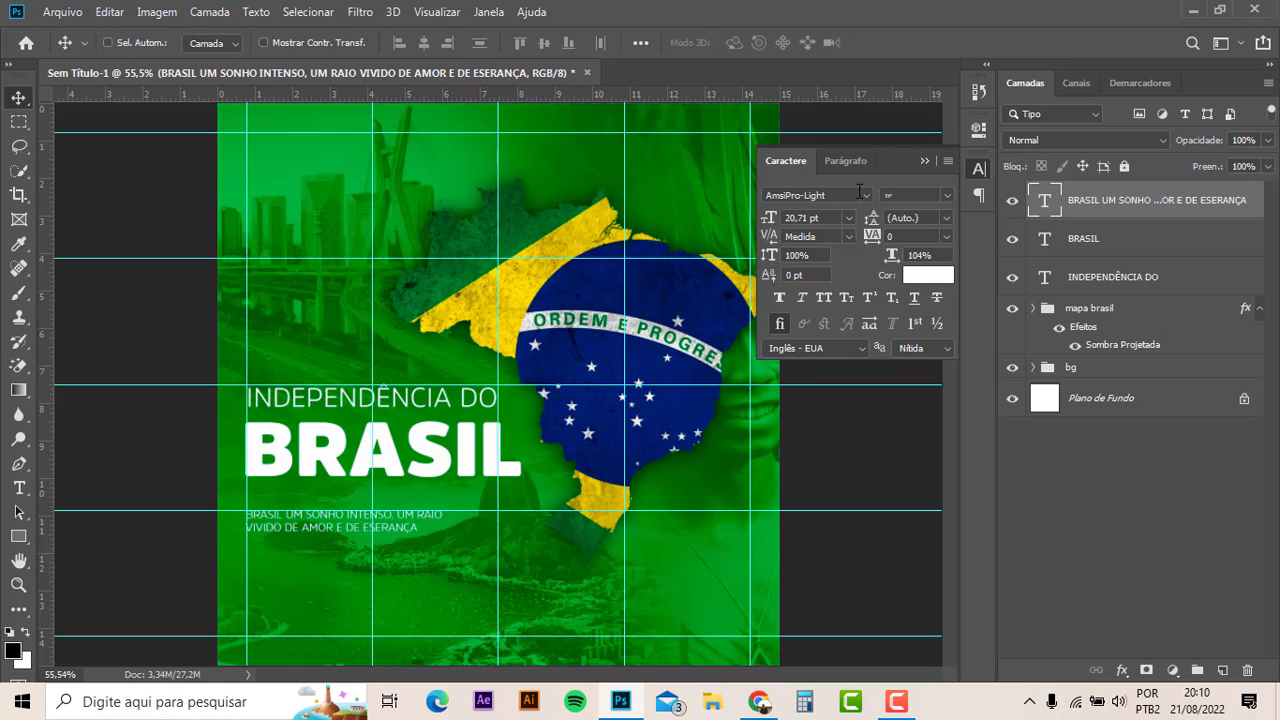
left_click(842, 161)
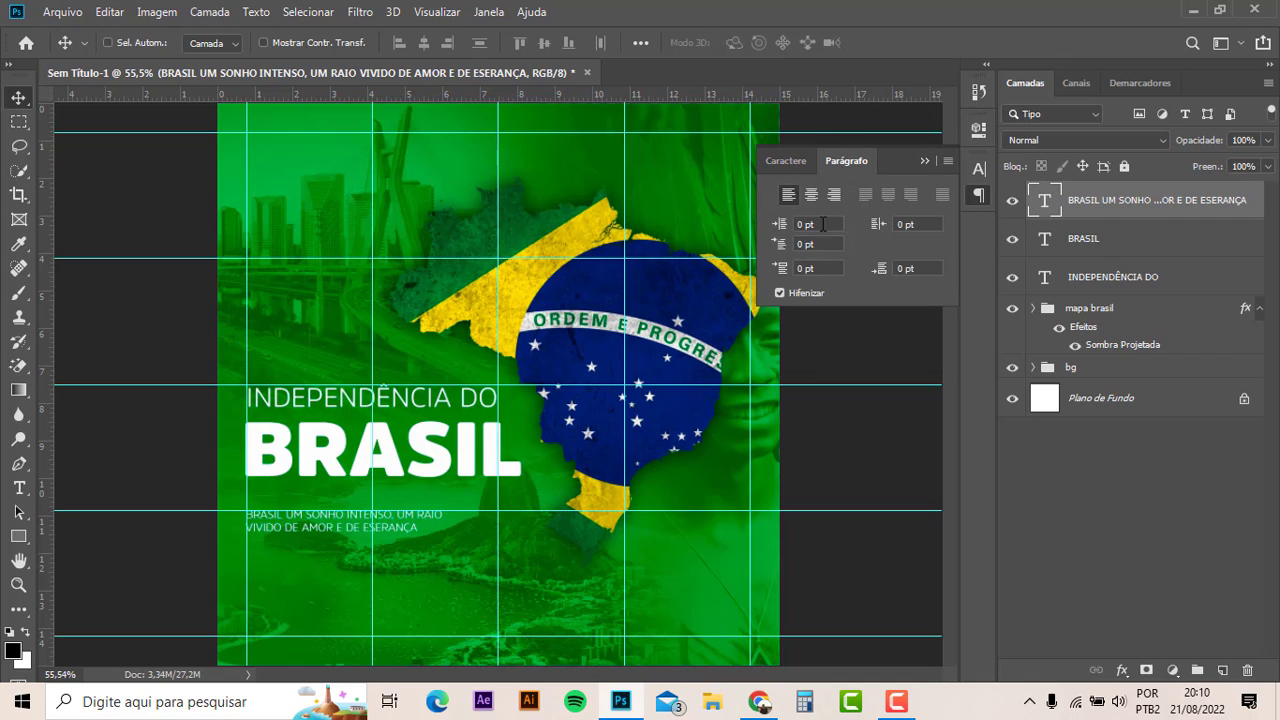
left_click(810, 197)
left_click_drag(300, 543, 424, 528)
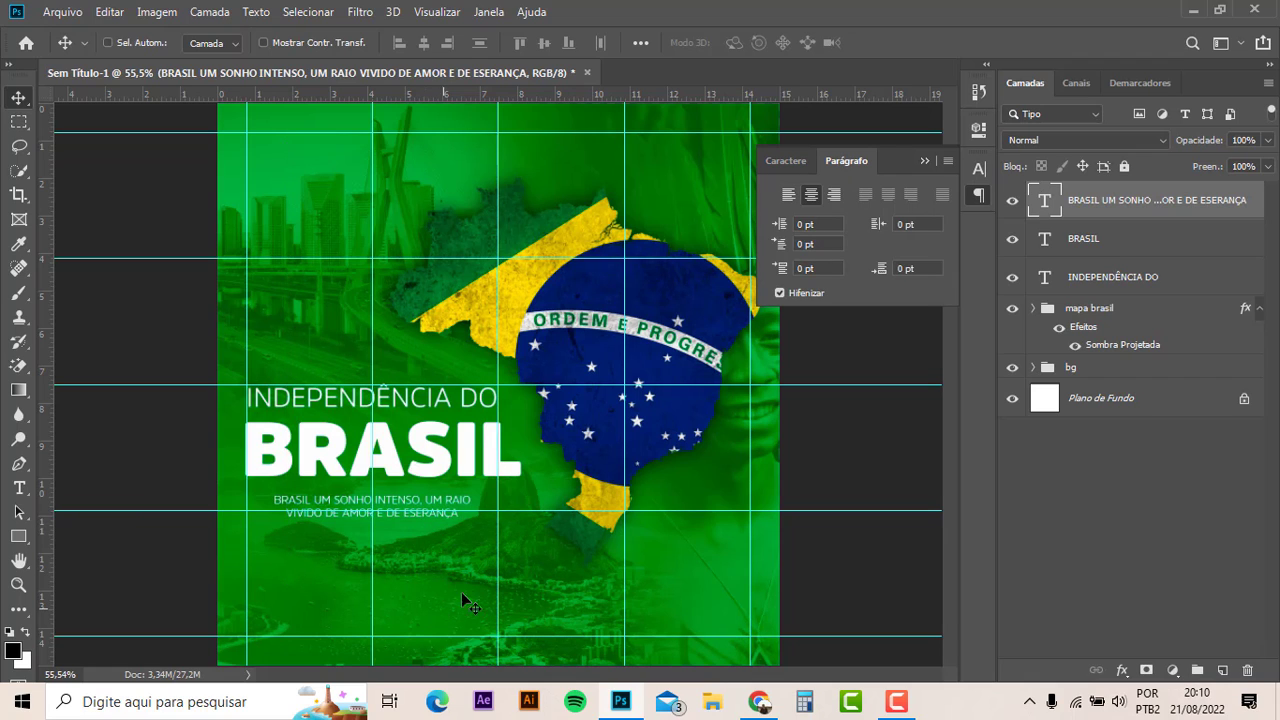
left_click(784, 160)
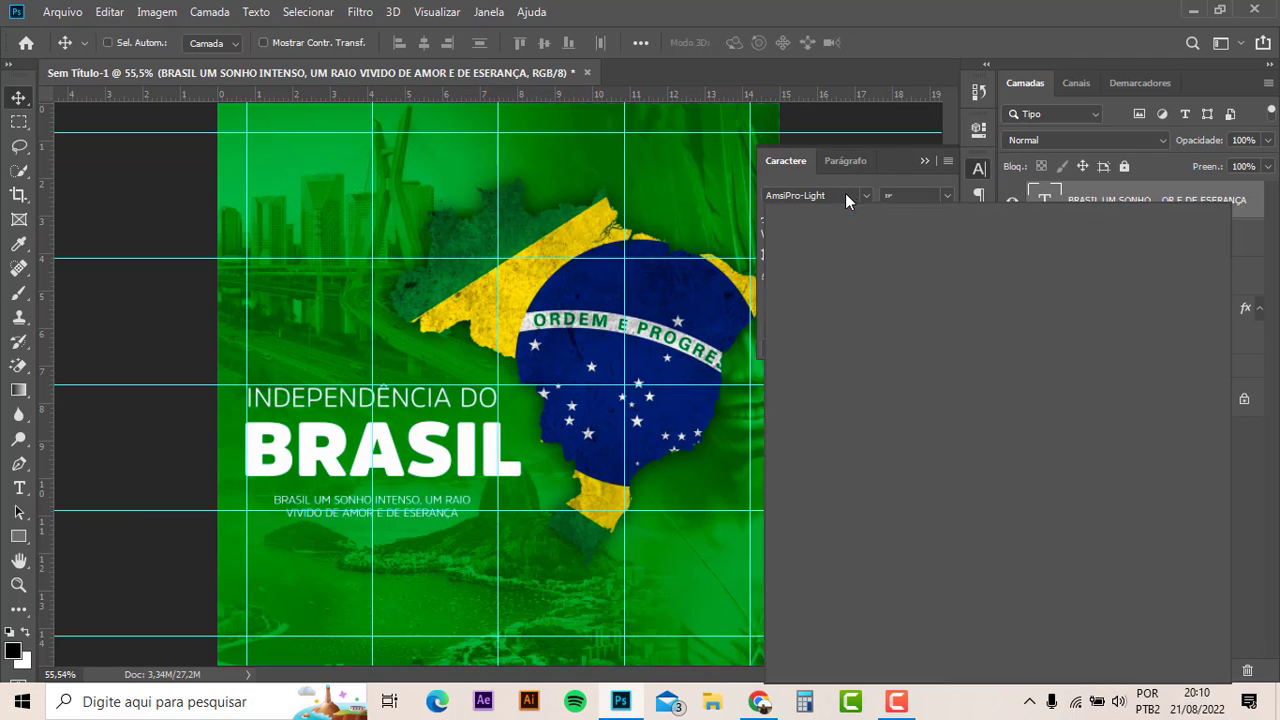
- Search 'AMSI' in the font list and set the two-line tagline in AmsiPro-SemiBold
left_click(845, 193)
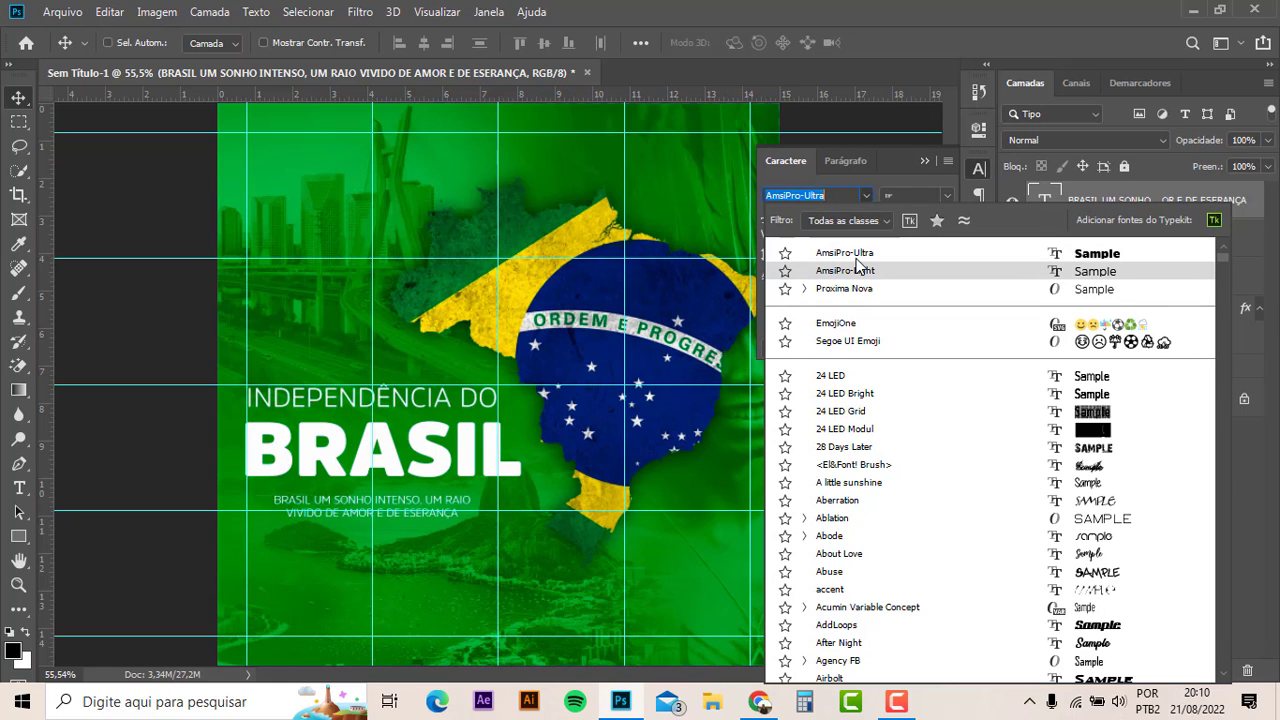
type("AMISI")
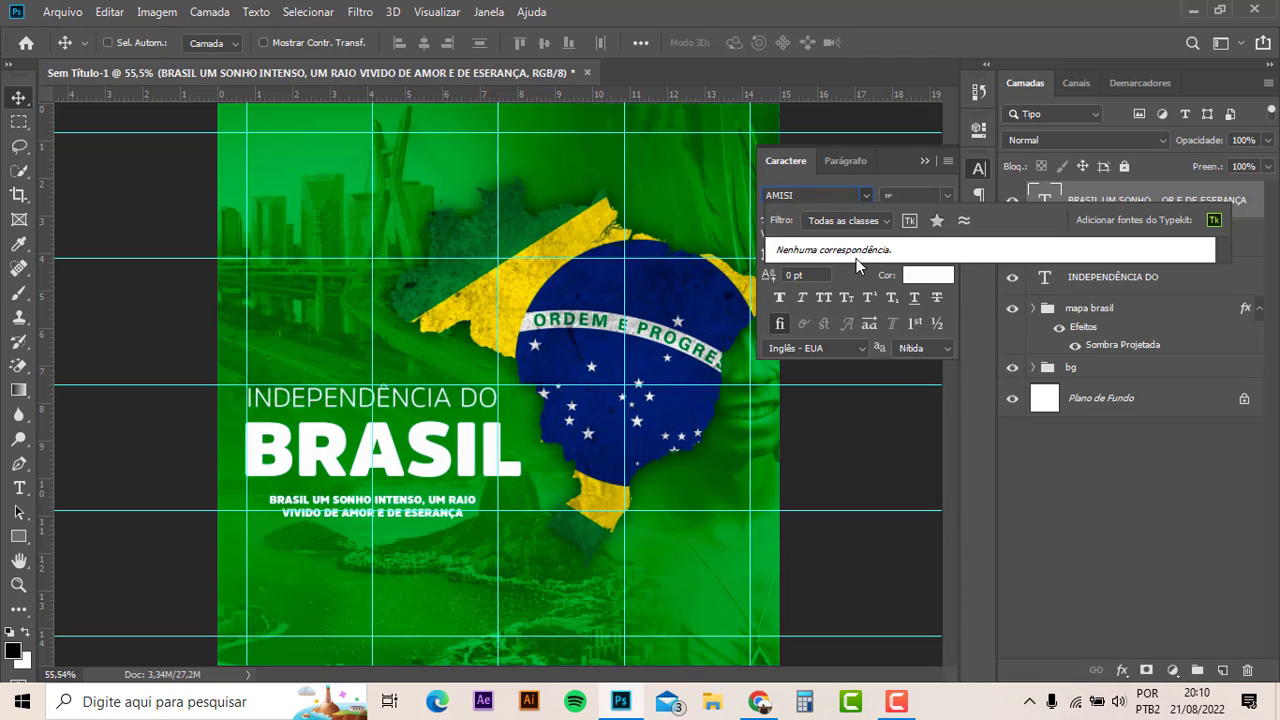
key("BackSpace")
key("BackSpace")
key("BackSpace")
type("SI")
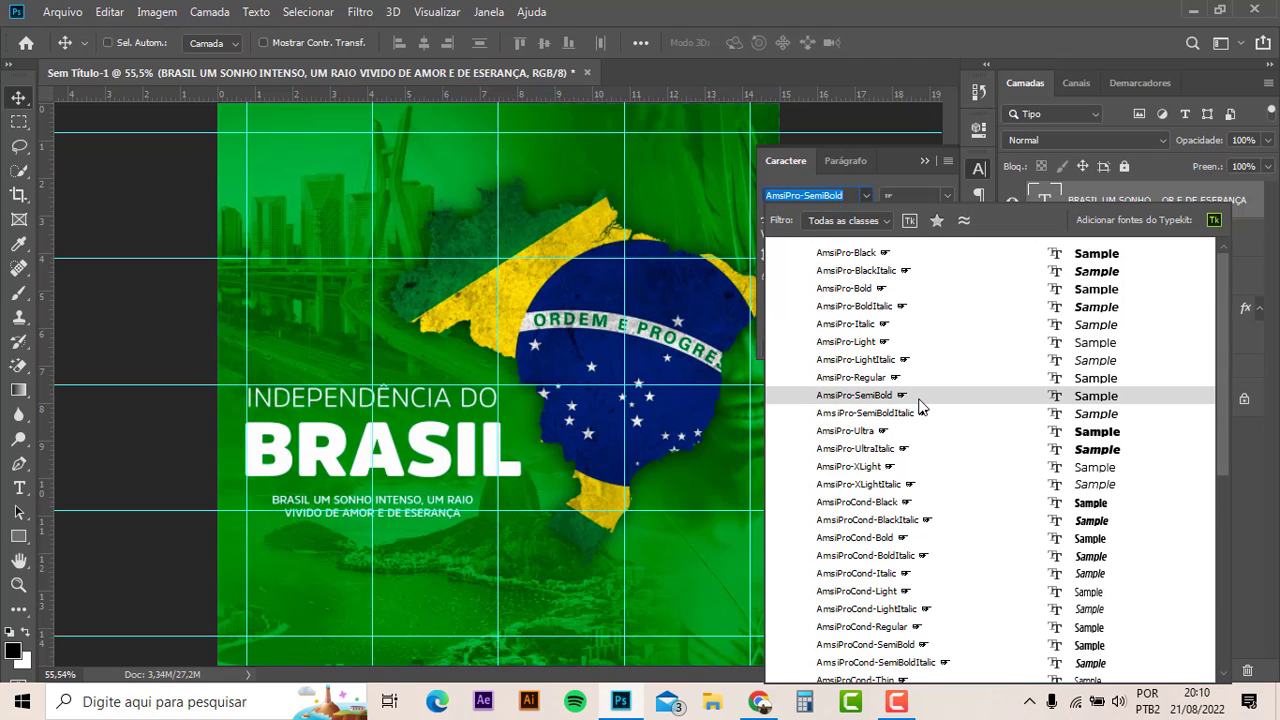
left_click(919, 400)
left_click(862, 197)
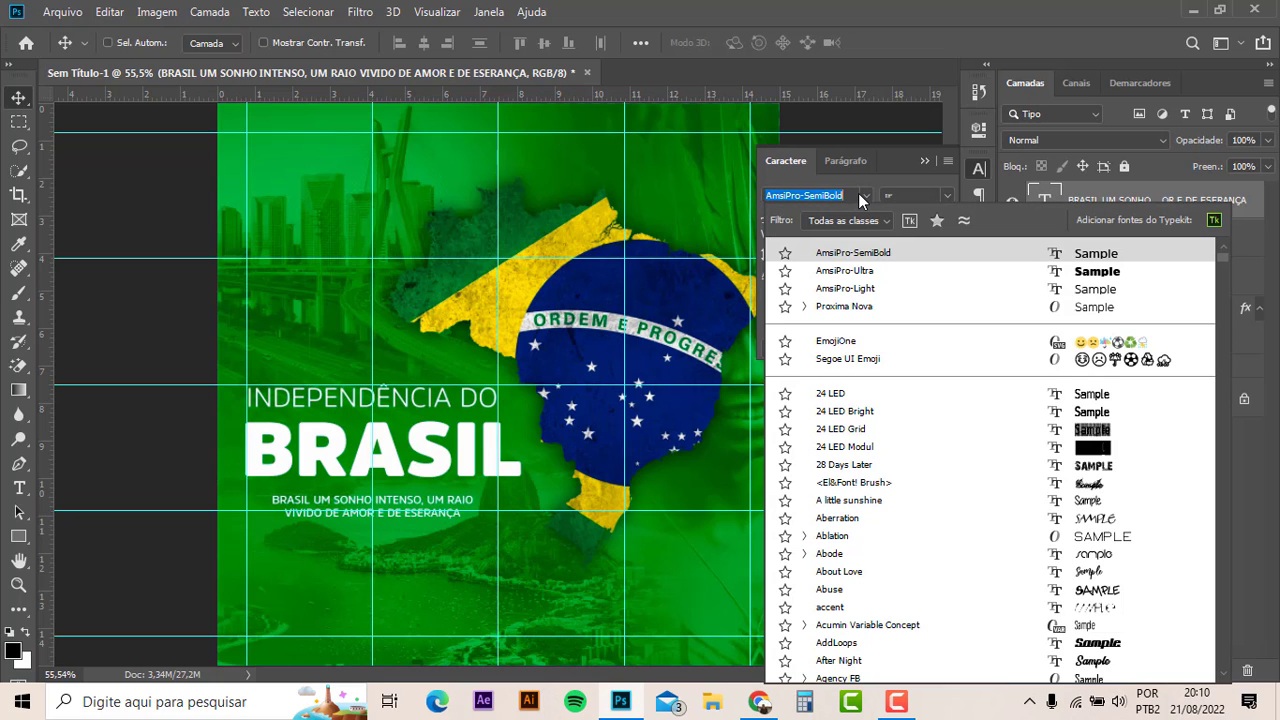
type("AM")
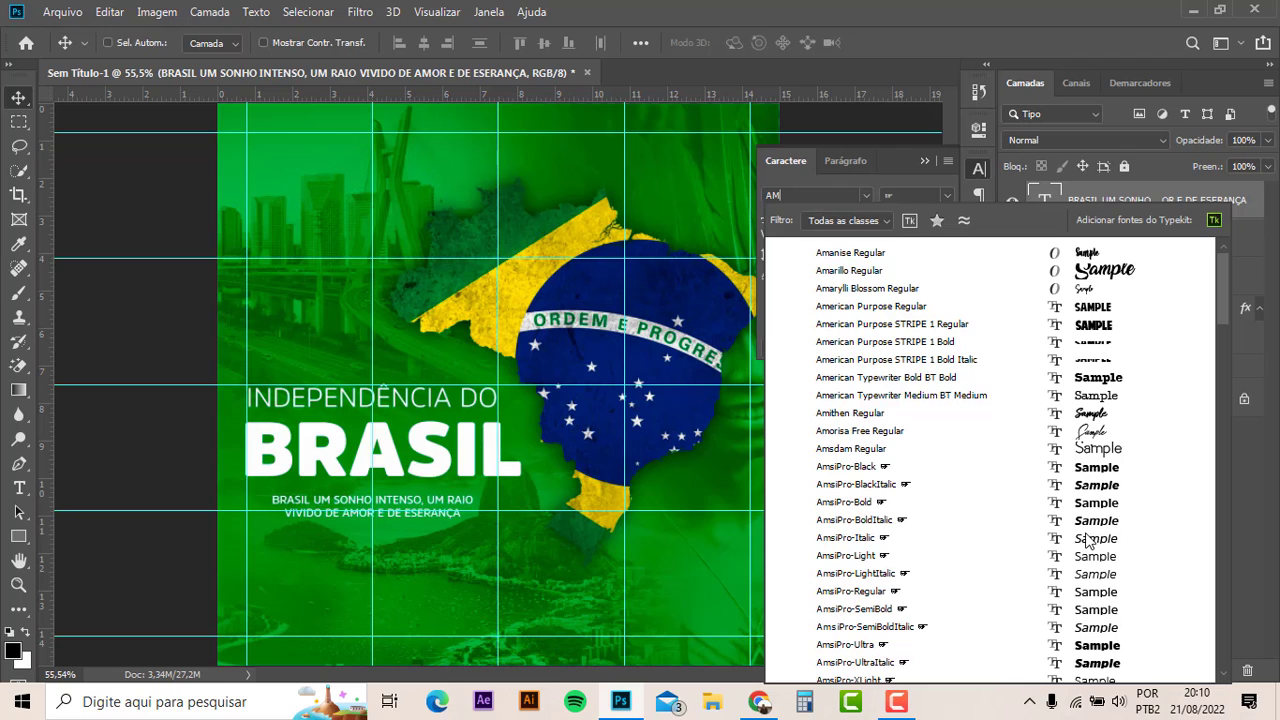
type("SI")
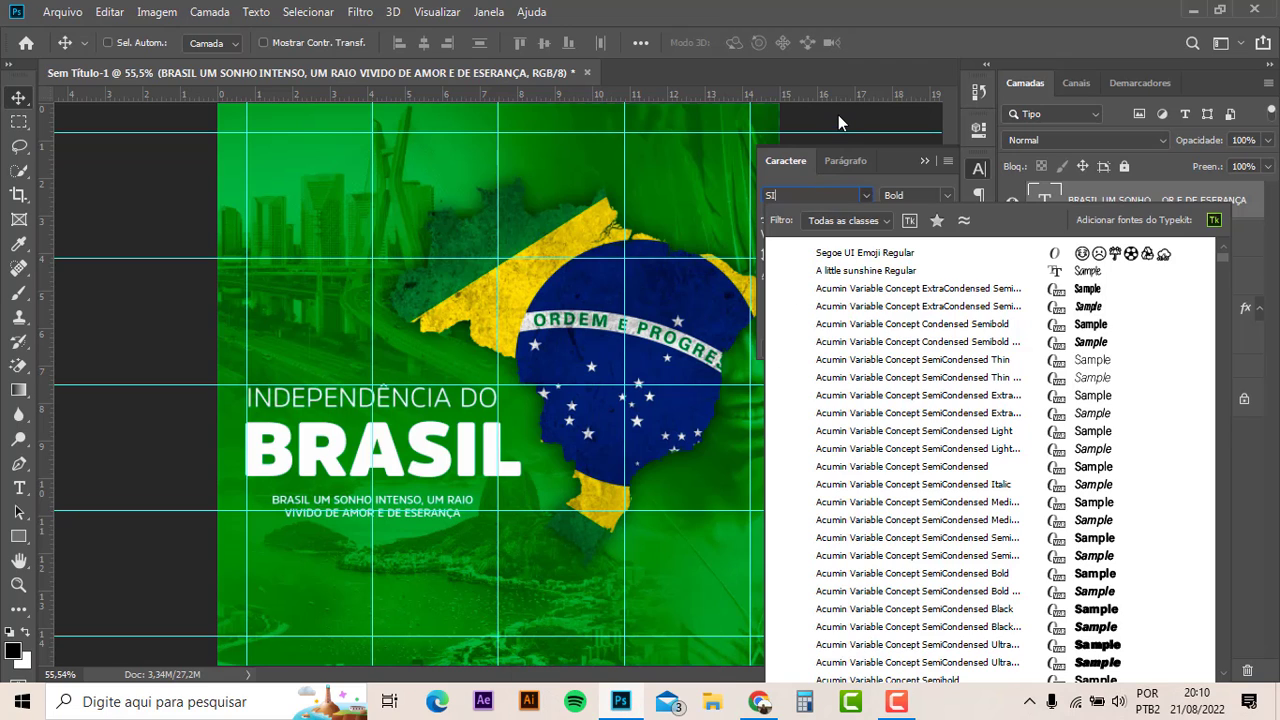
key("BackSpace")
key("BackSpace")
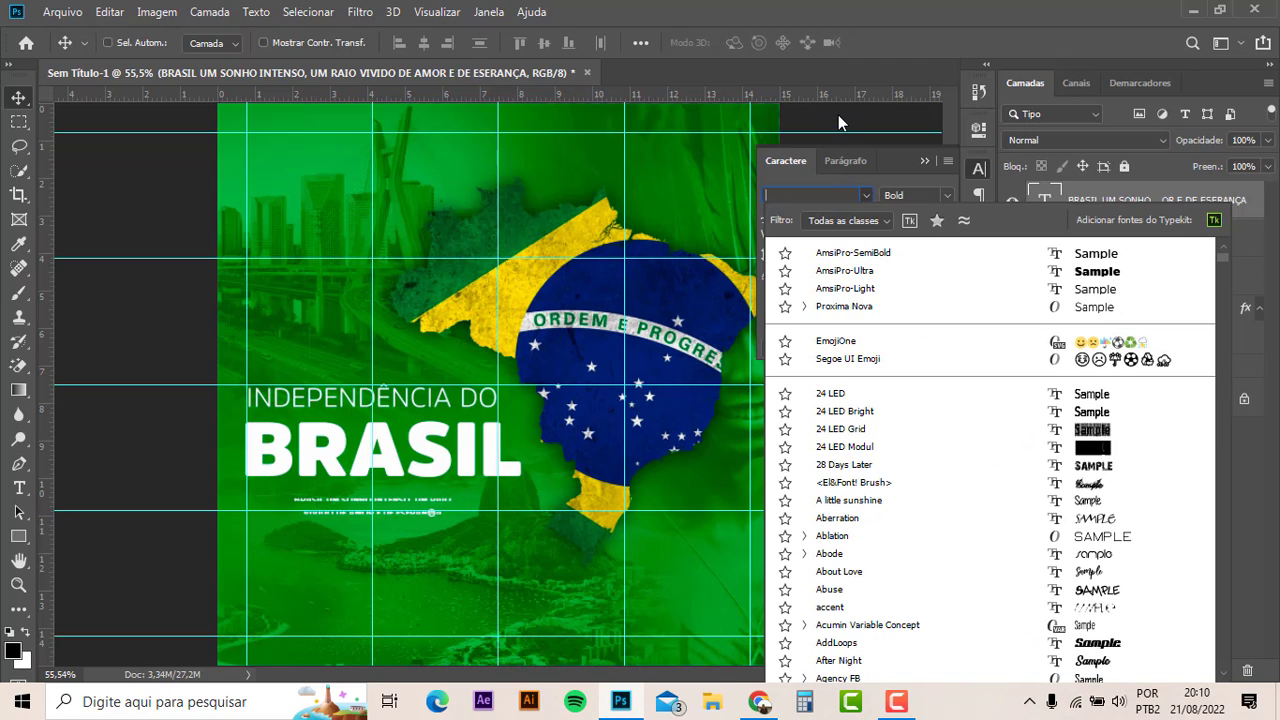
left_click(853, 256)
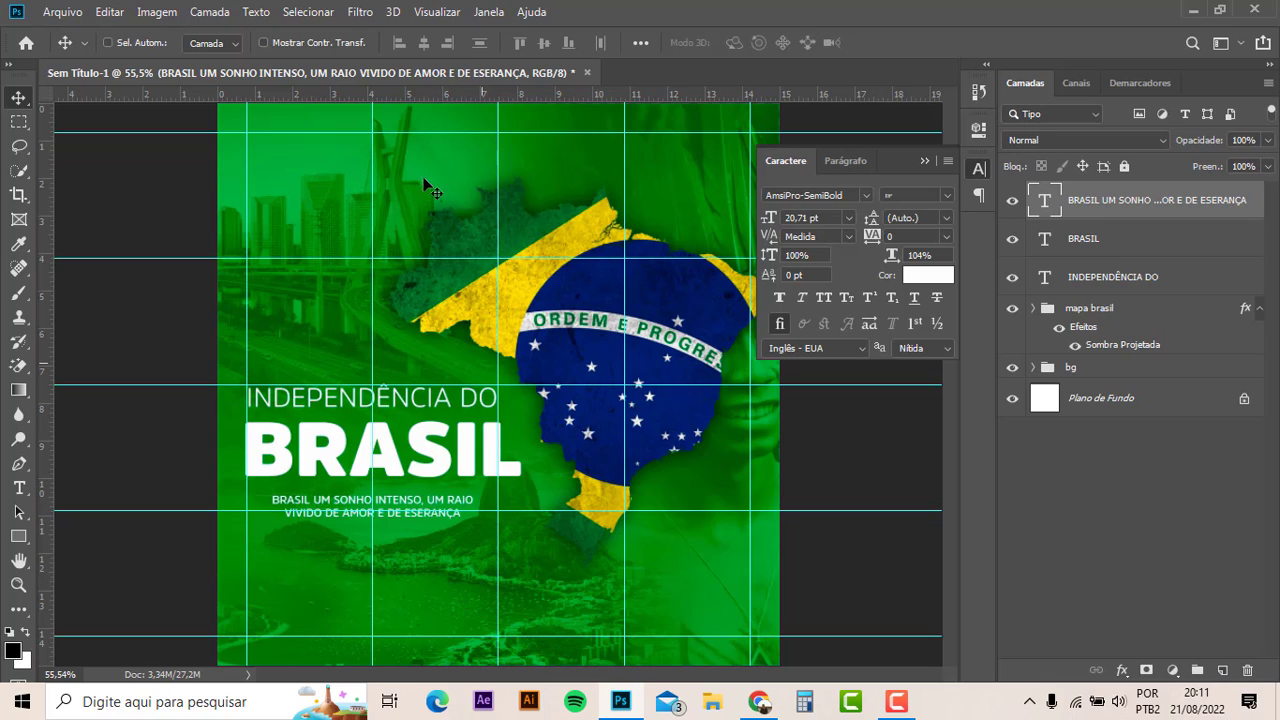
- Save the poster to the Desktop as SETEMBRO 7.psd, accepting Maximize Compatibility
left_click(922, 159)
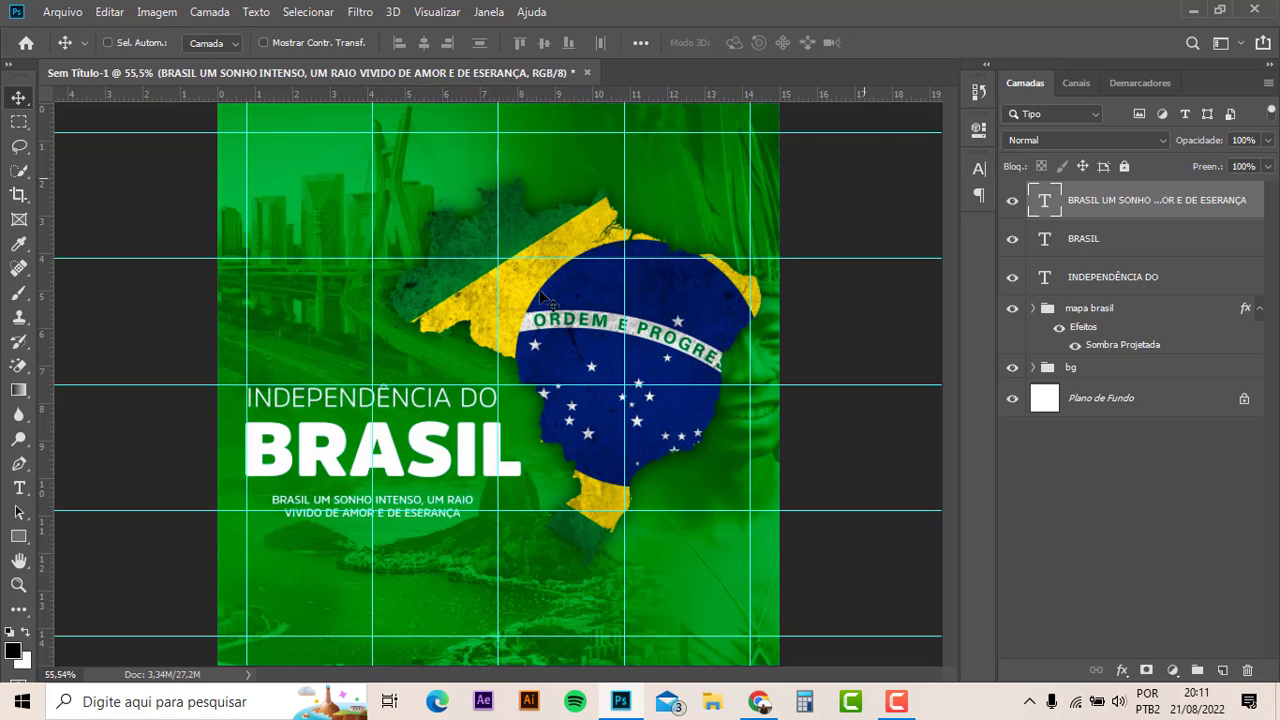
left_click(60, 12)
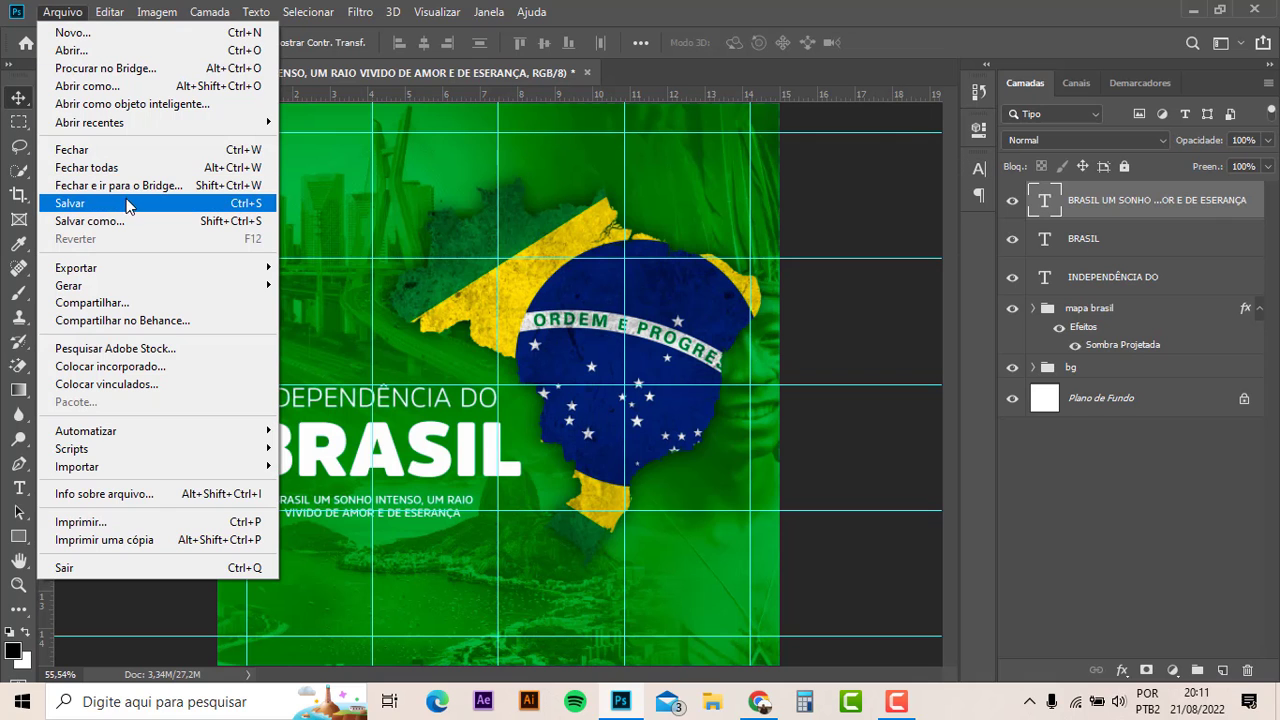
left_click(108, 220)
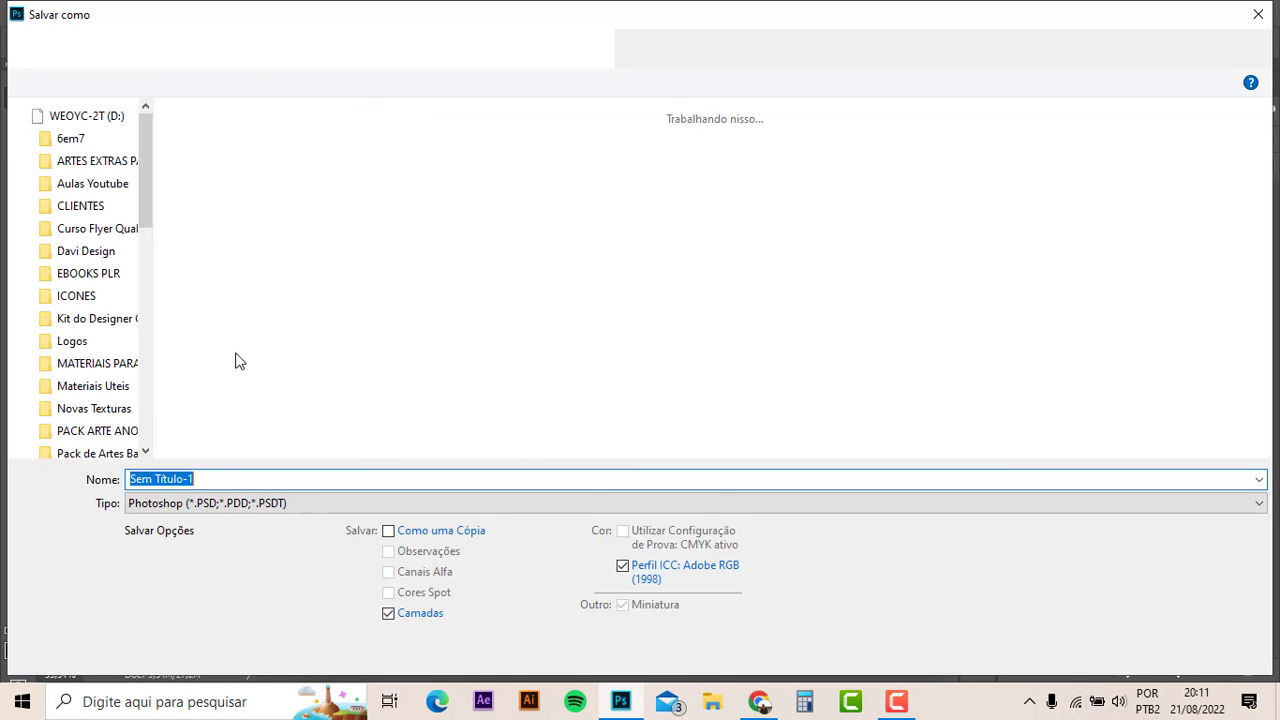
left_click(88, 146)
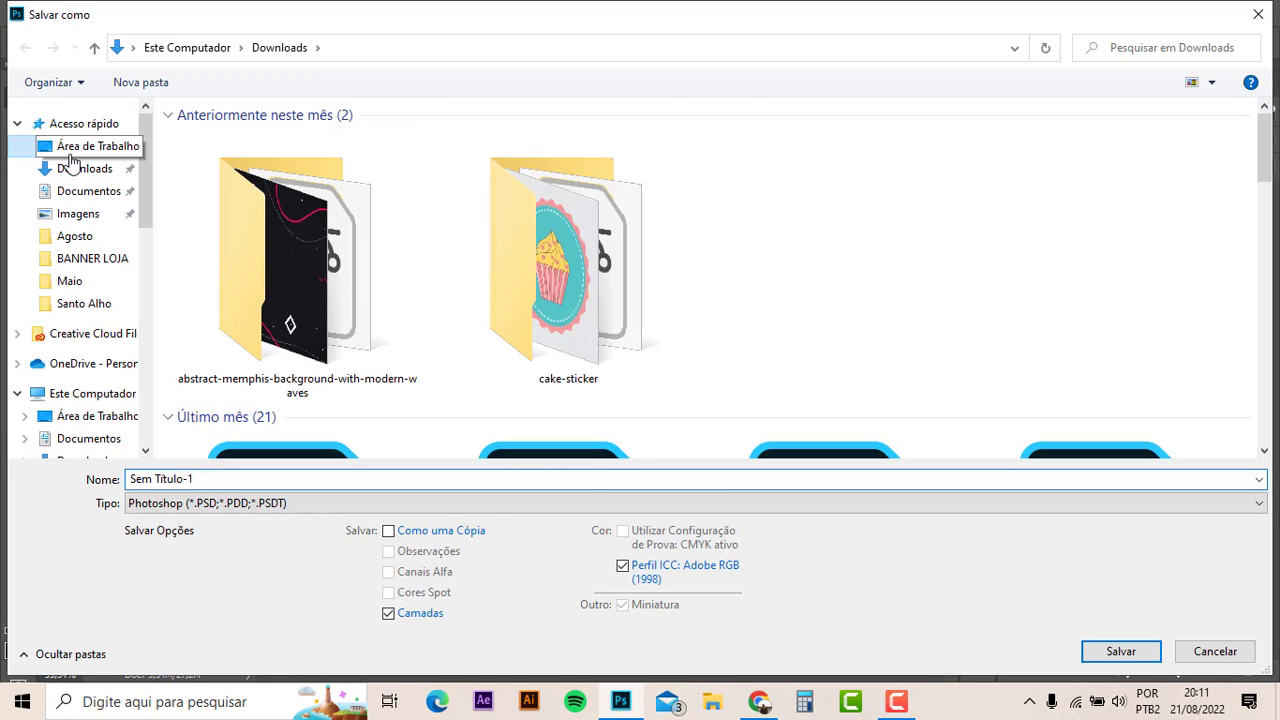
left_click(238, 478)
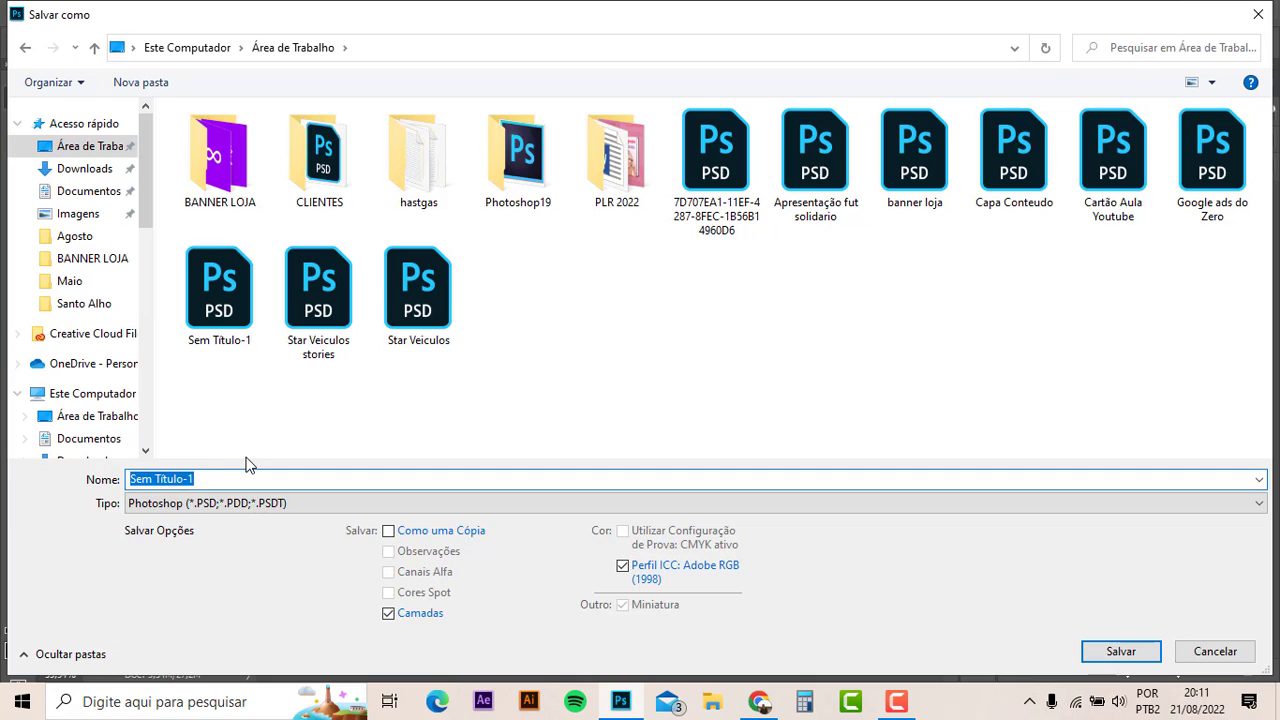
type("SETEMBRO 7")
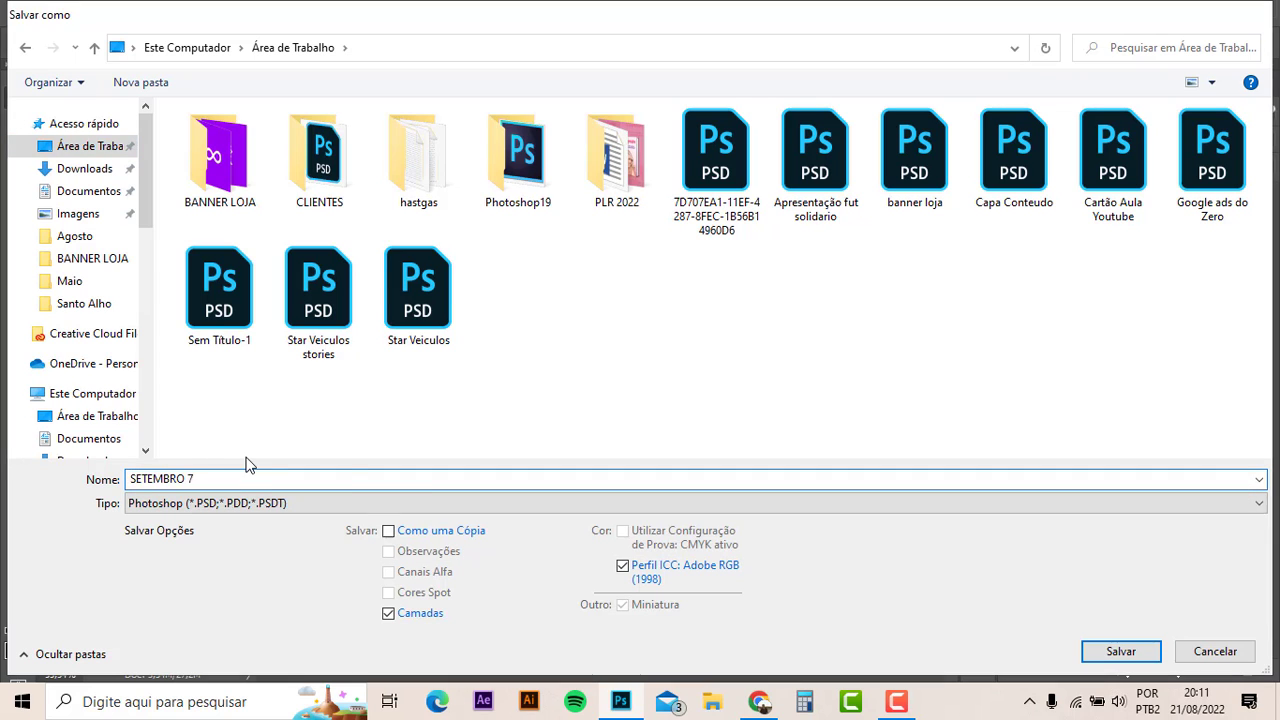
key("Return")
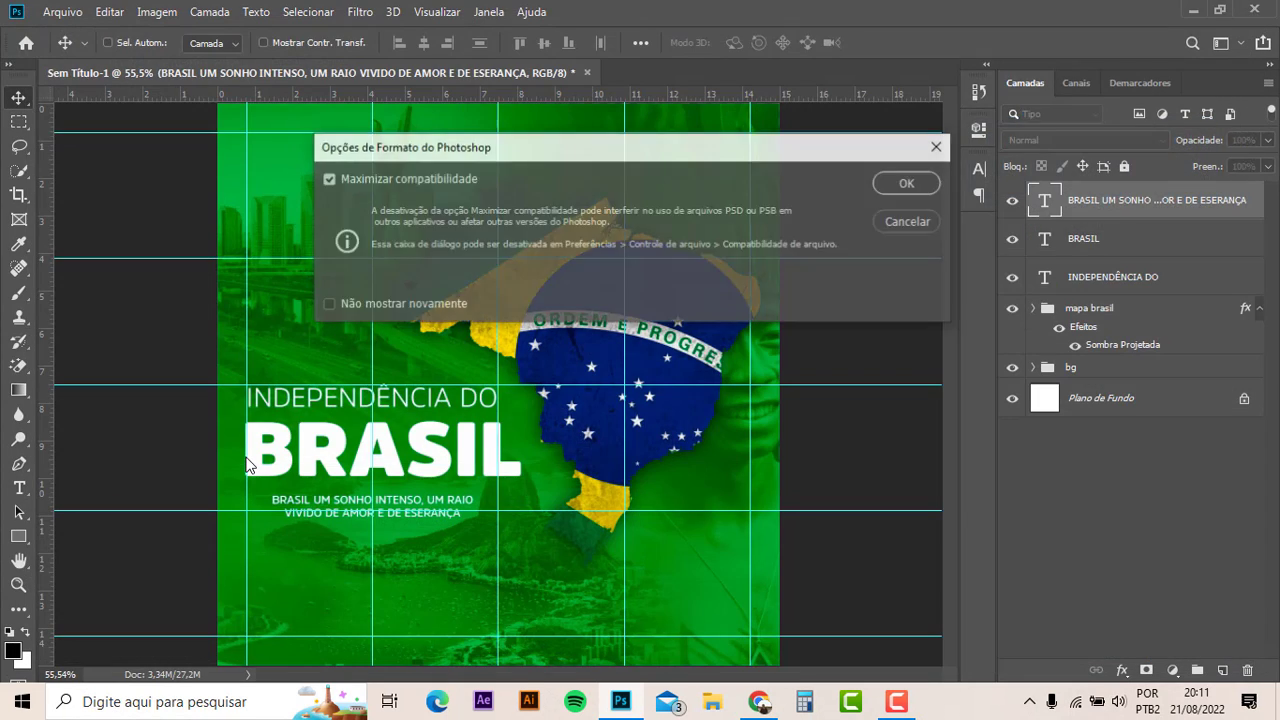
key("Return")
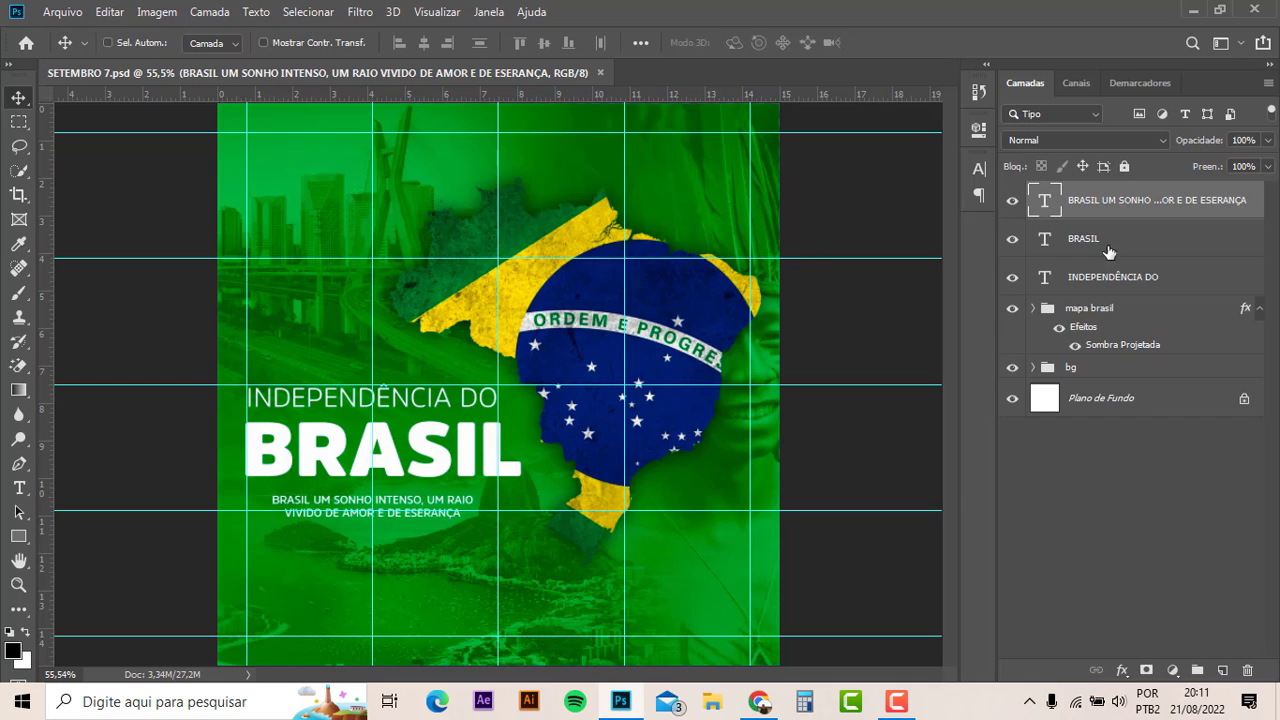
- Duplicate the subtitle, move the copy to the poster top, centre it and enlarge it about 124%
key("ctrl+j")
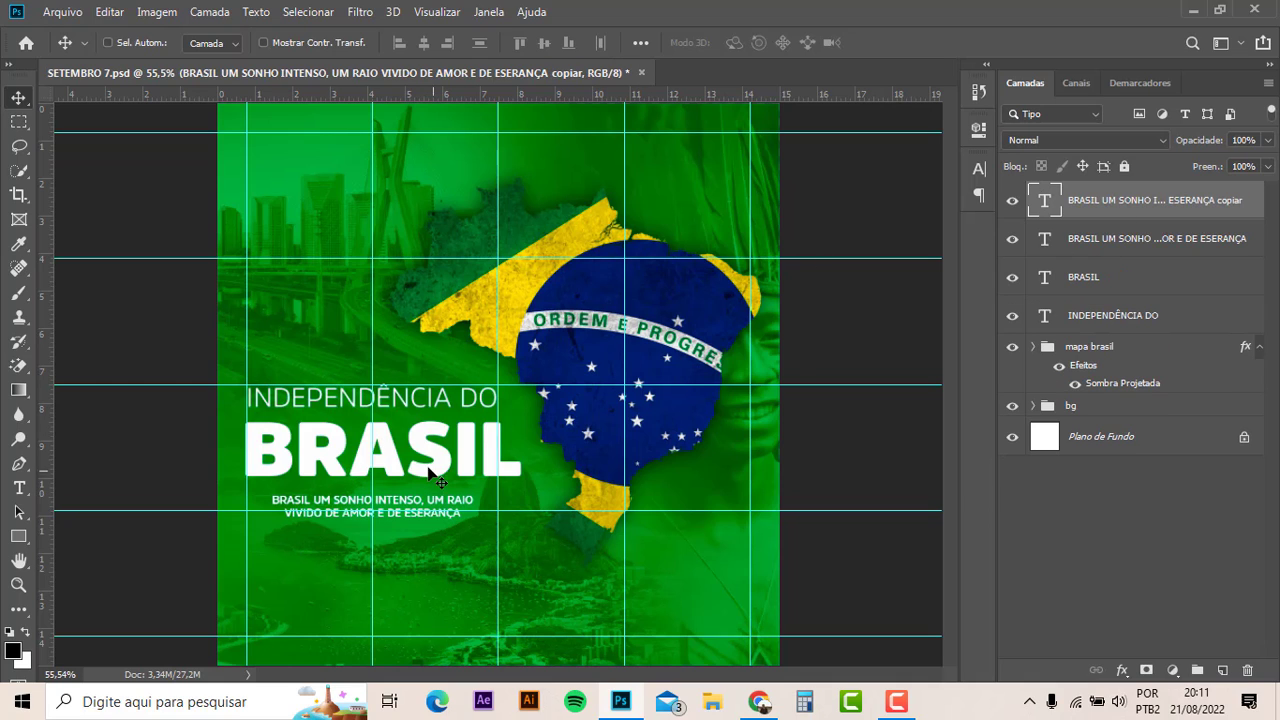
left_click_drag(428, 472, 528, 165)
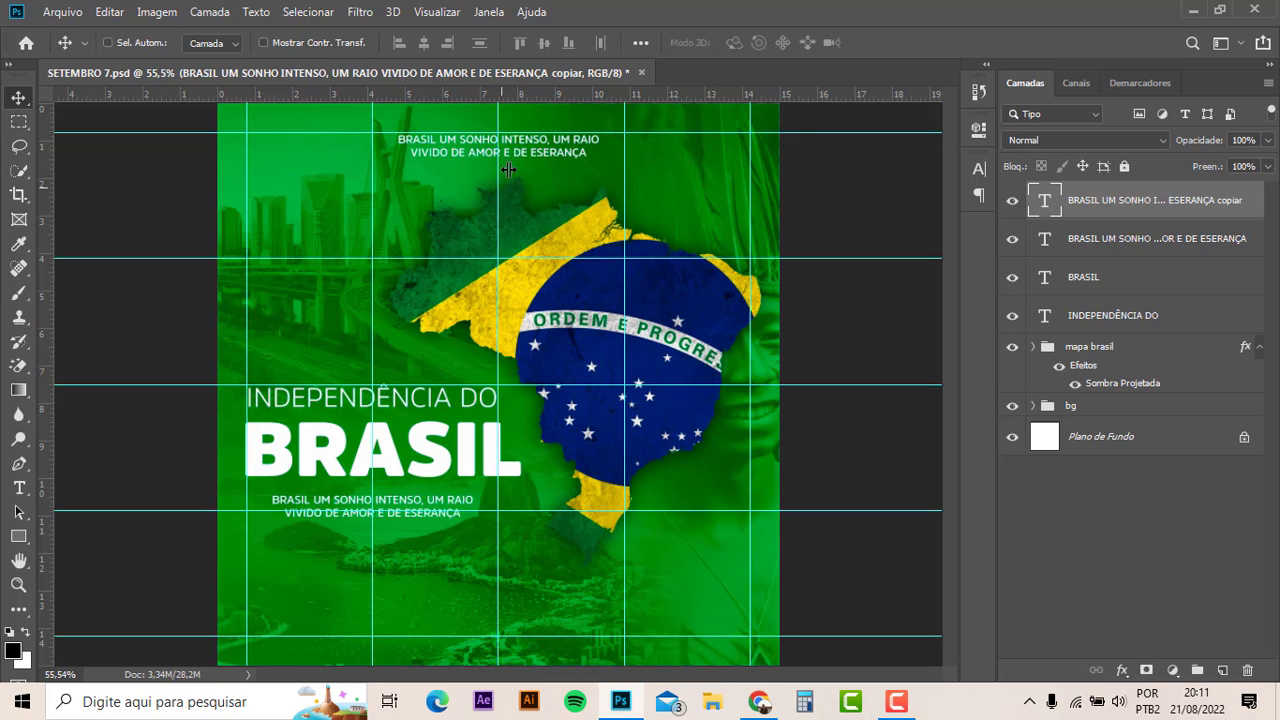
key("ctrl+a")
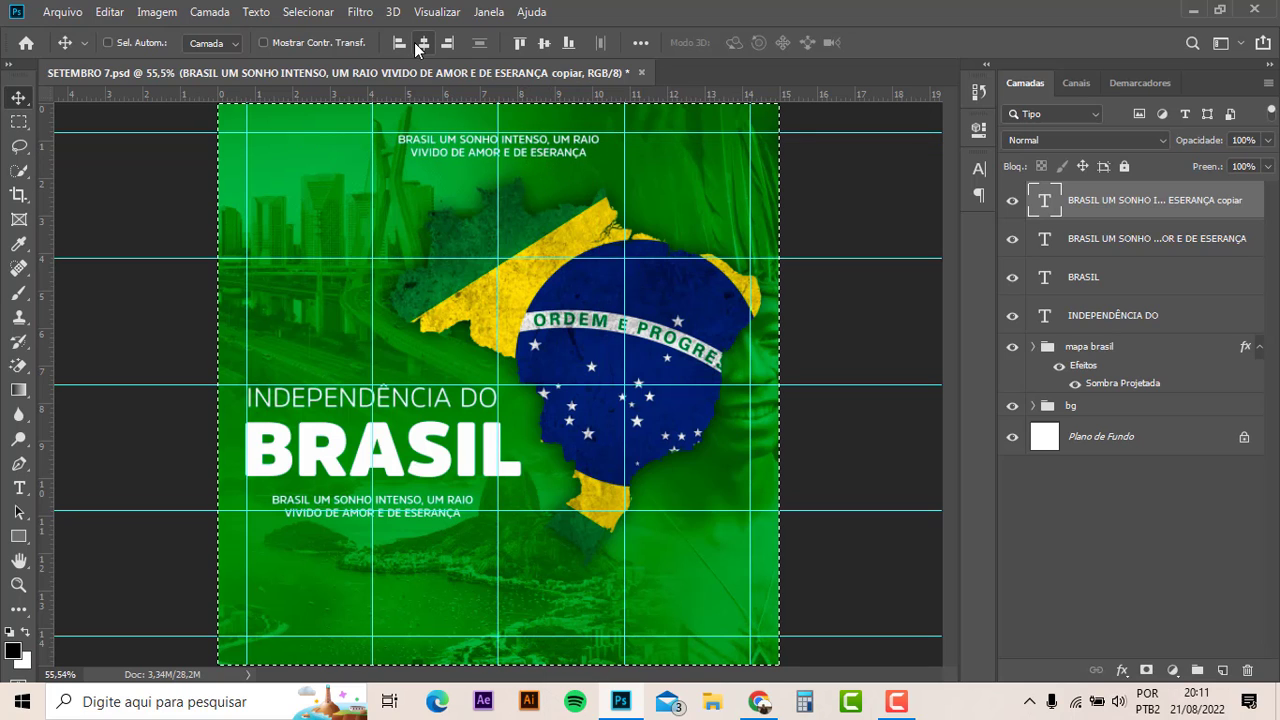
key("ctrl+t")
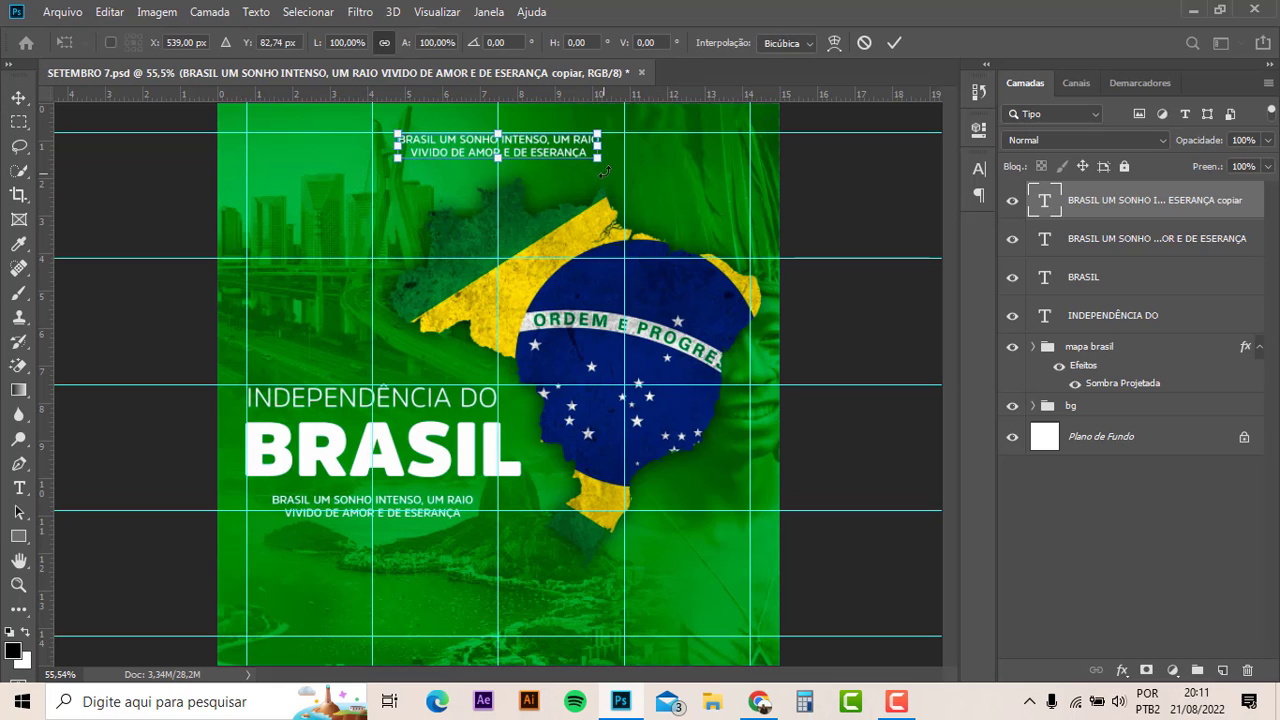
left_click_drag(603, 163, 626, 175)
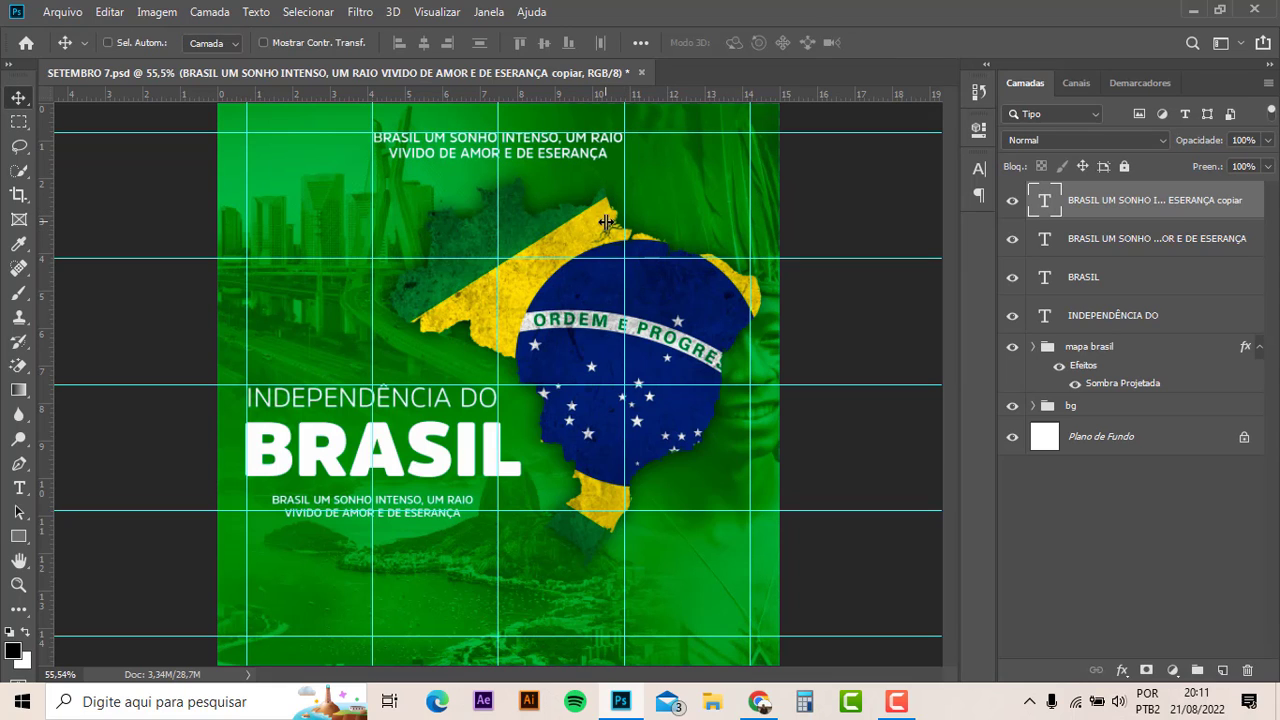
- Add a period to the end of the top subtitle copy
double_click(607, 153)
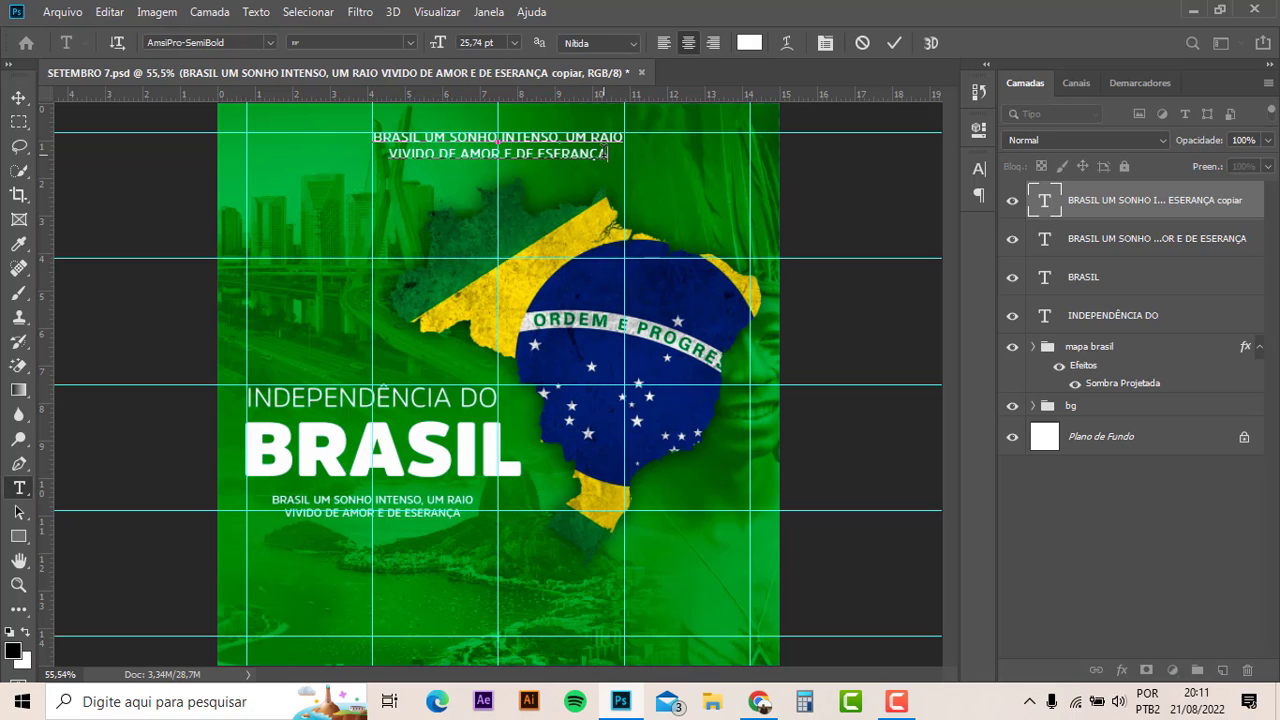
type(".")
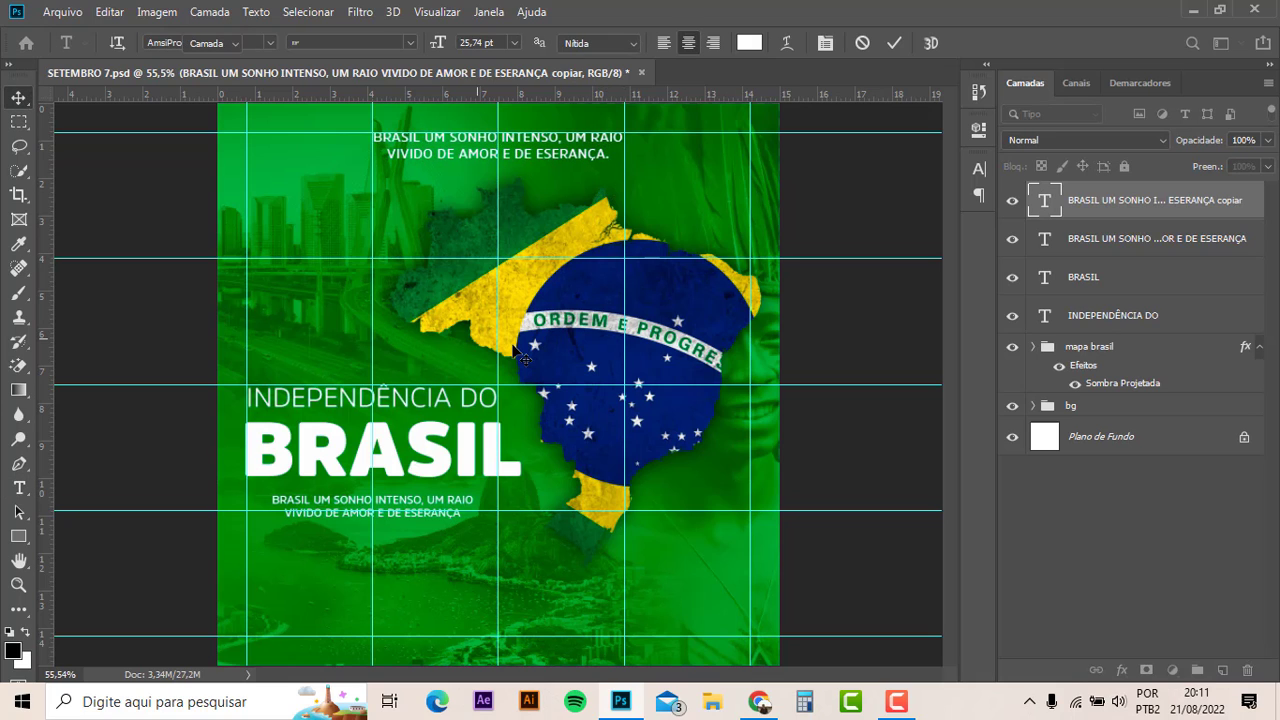
left_click(20, 99)
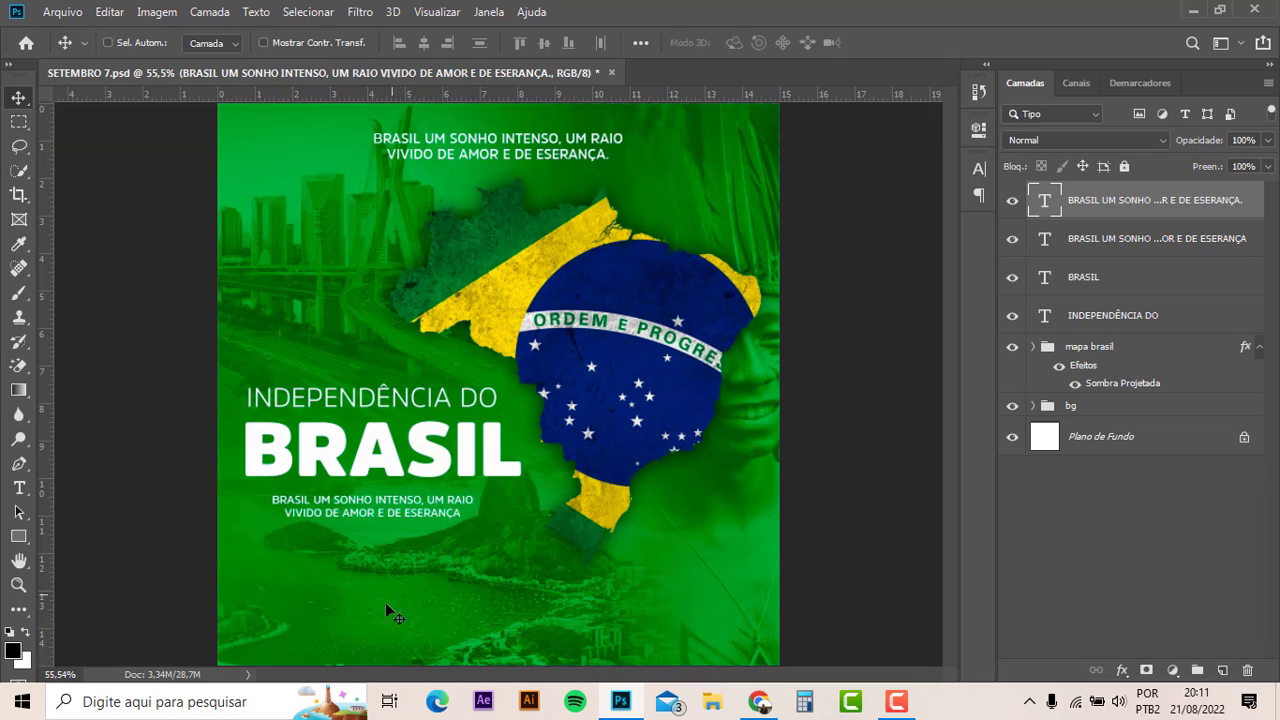
- Copy the BRASIL text down near the bottom of the poster
left_click(1160, 245)
left_click_drag(383, 455, 363, 582)
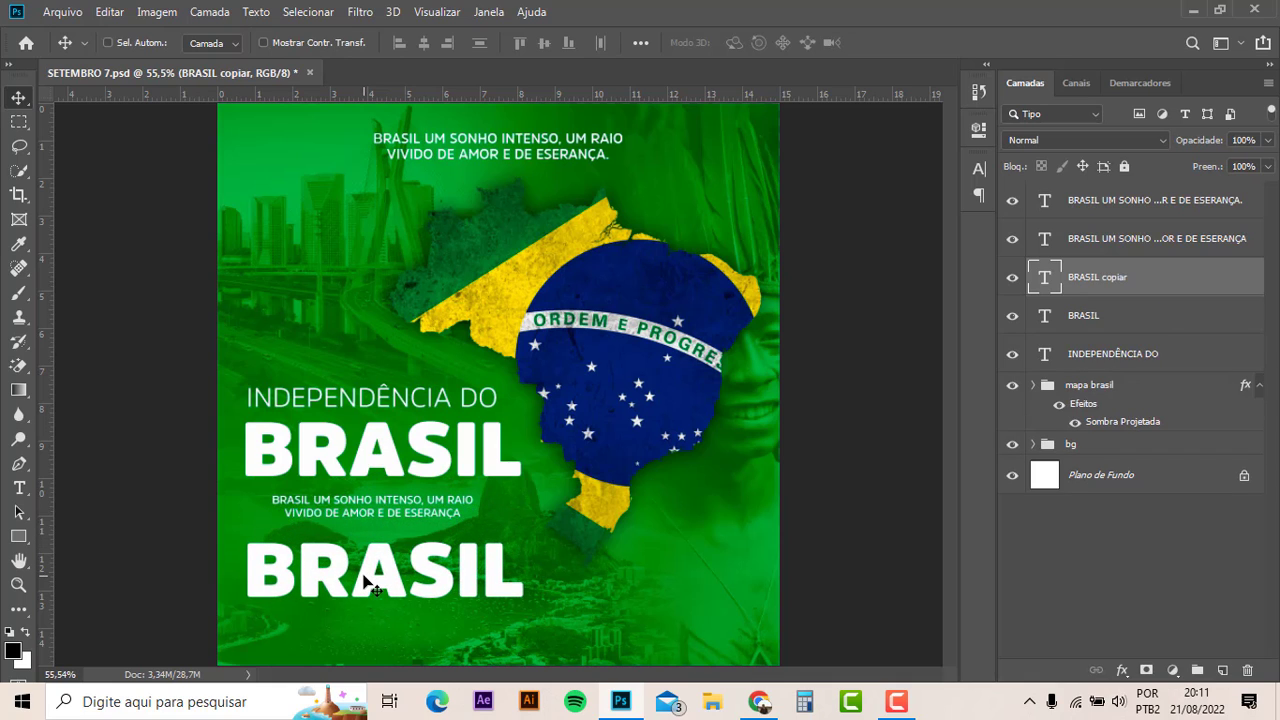
double_click(366, 585)
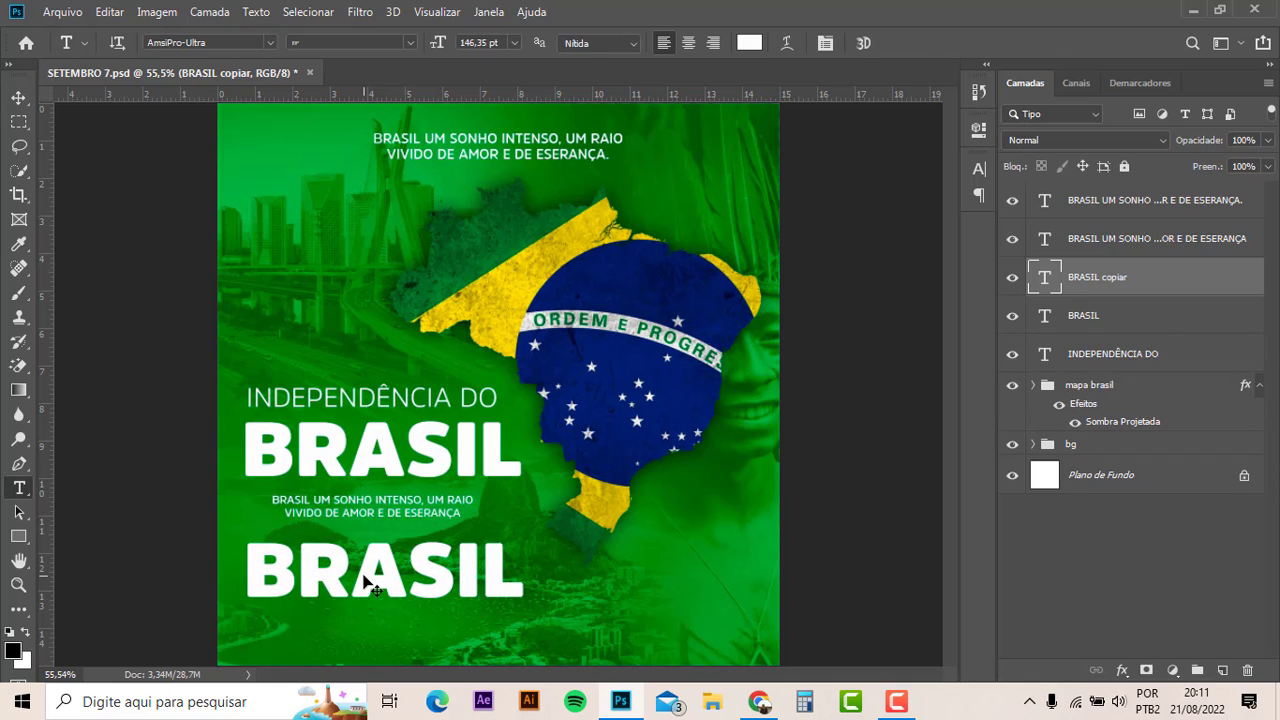
left_click(17, 104)
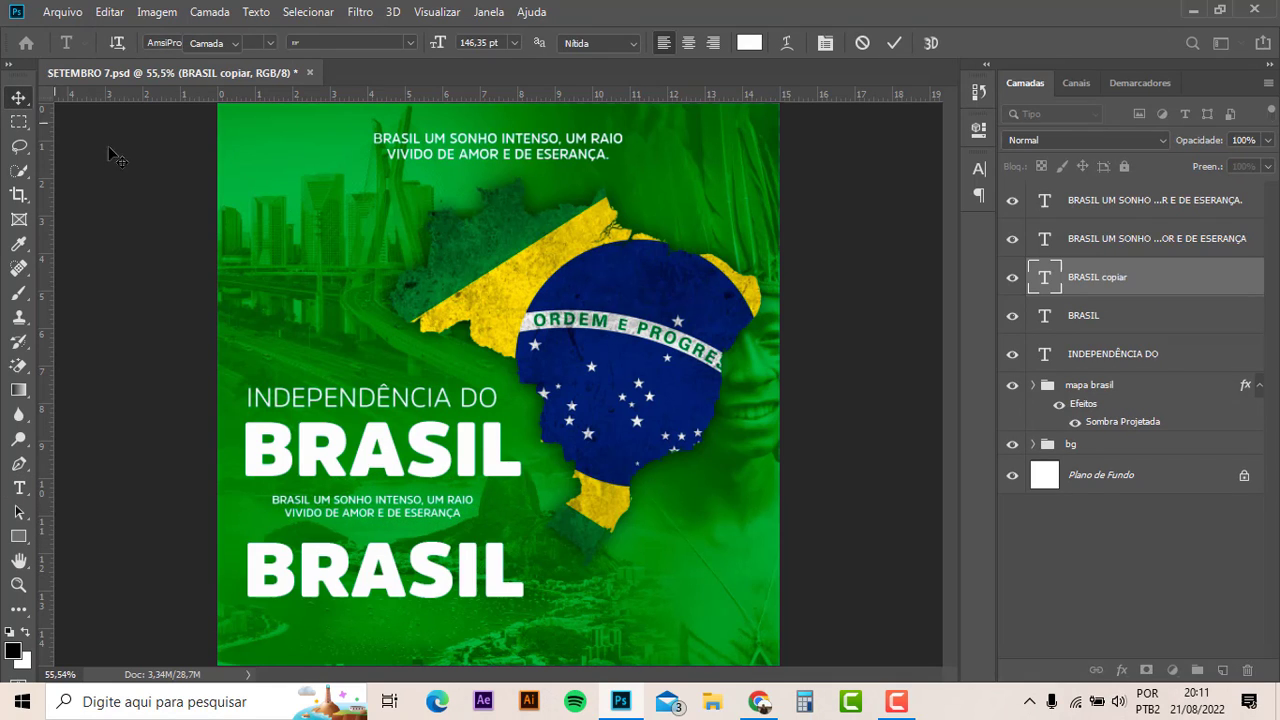
left_click(1167, 327)
left_click_drag(392, 450, 621, 517)
key("ctrl+z")
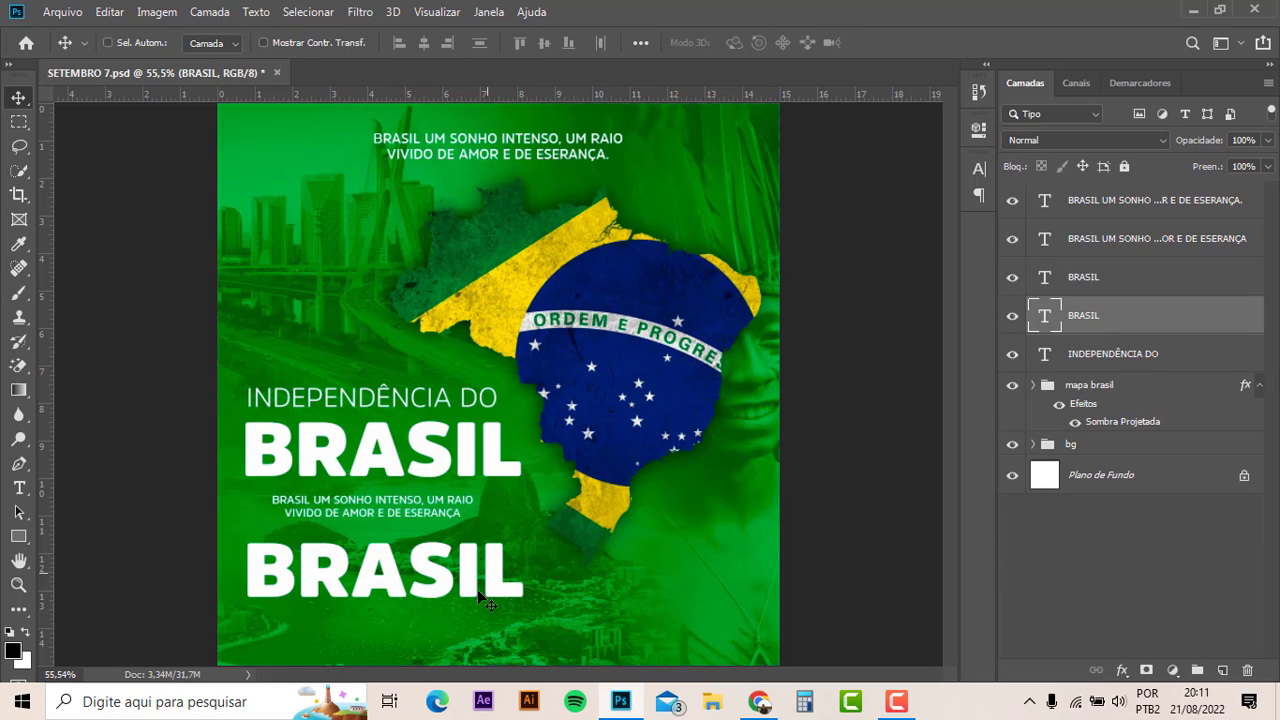
key("t")
- Replace the lower BRASIL copy's text with '7 DE SETEMBRO'
left_click(402, 578)
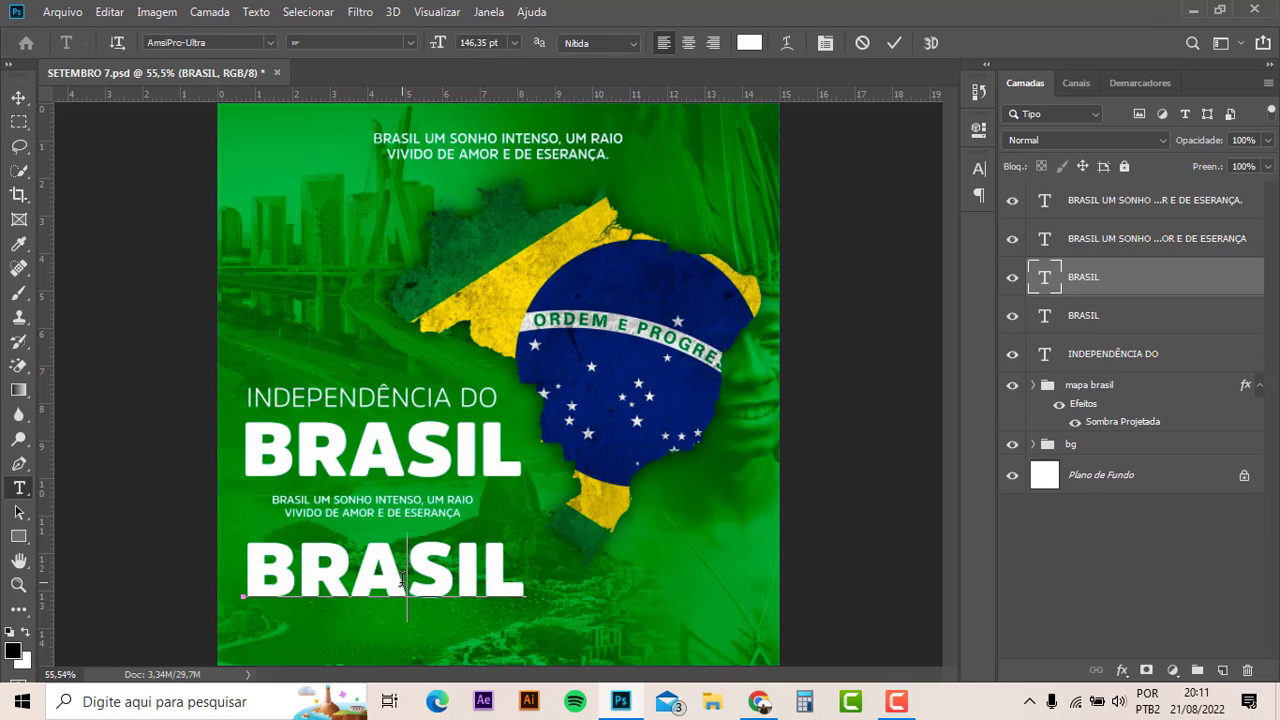
key("ctrl+a")
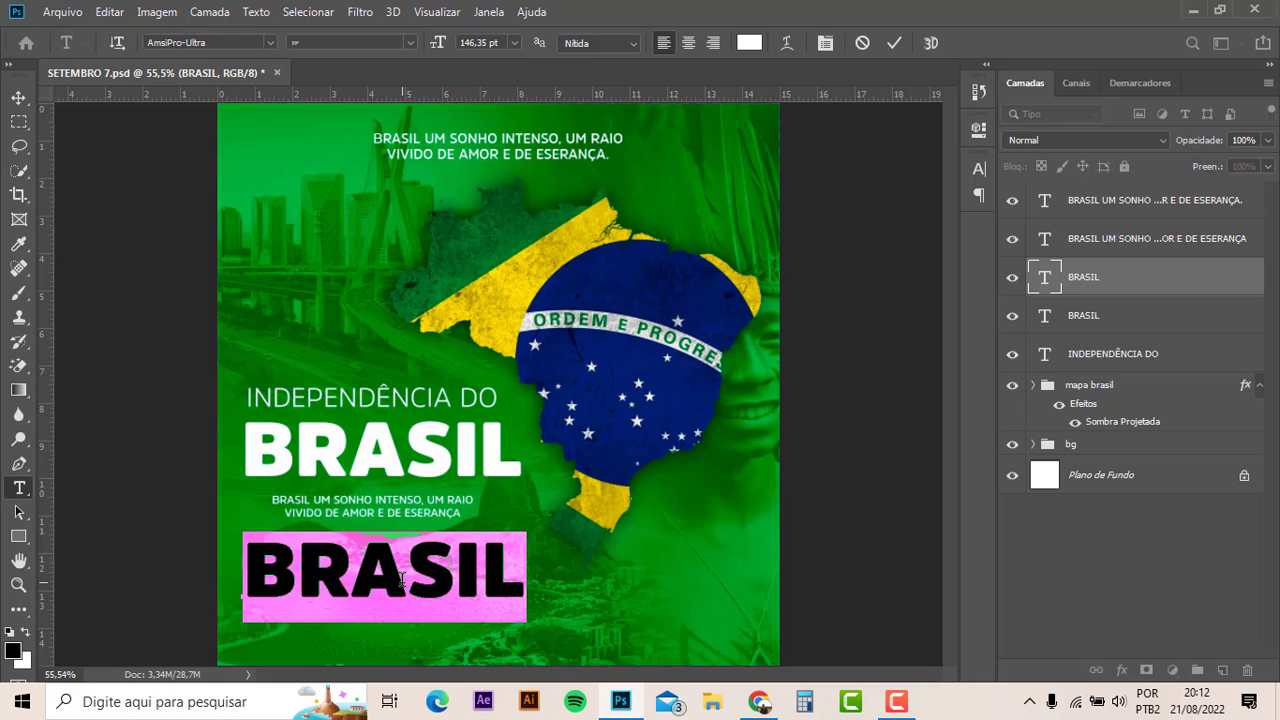
left_click(402, 578)
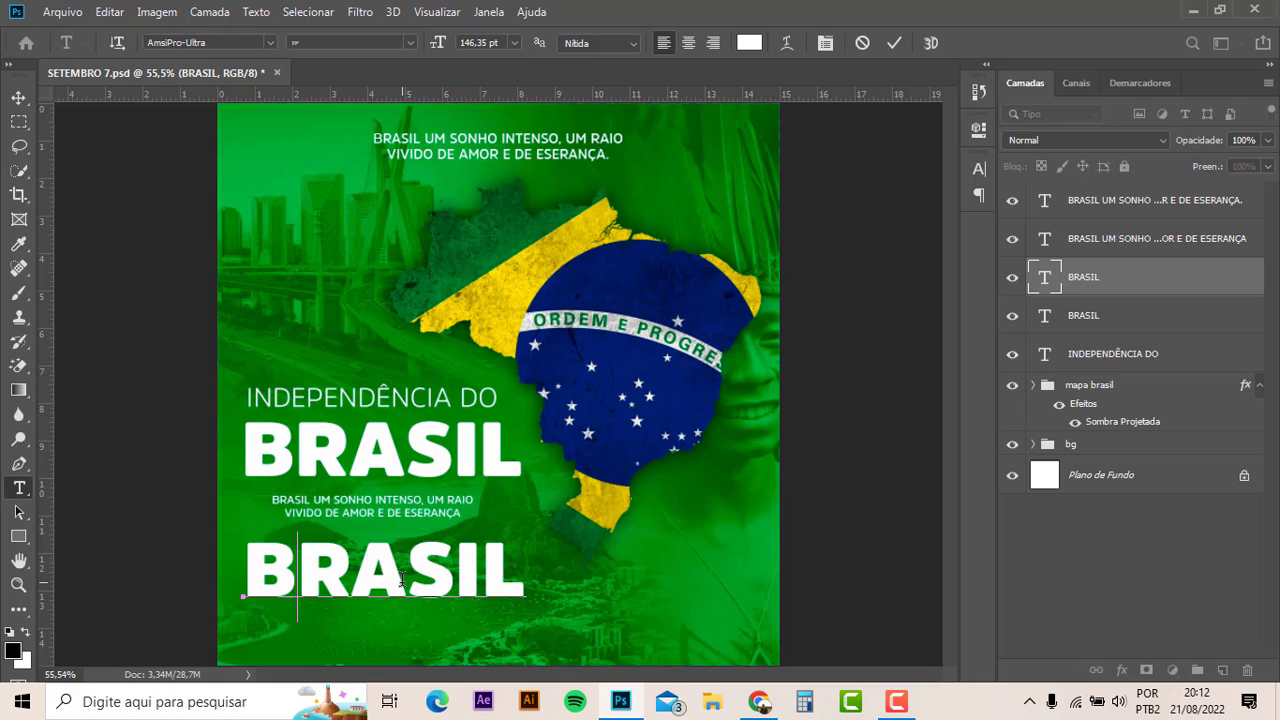
key("ctrl+a")
type("0")
key("BackSpace")
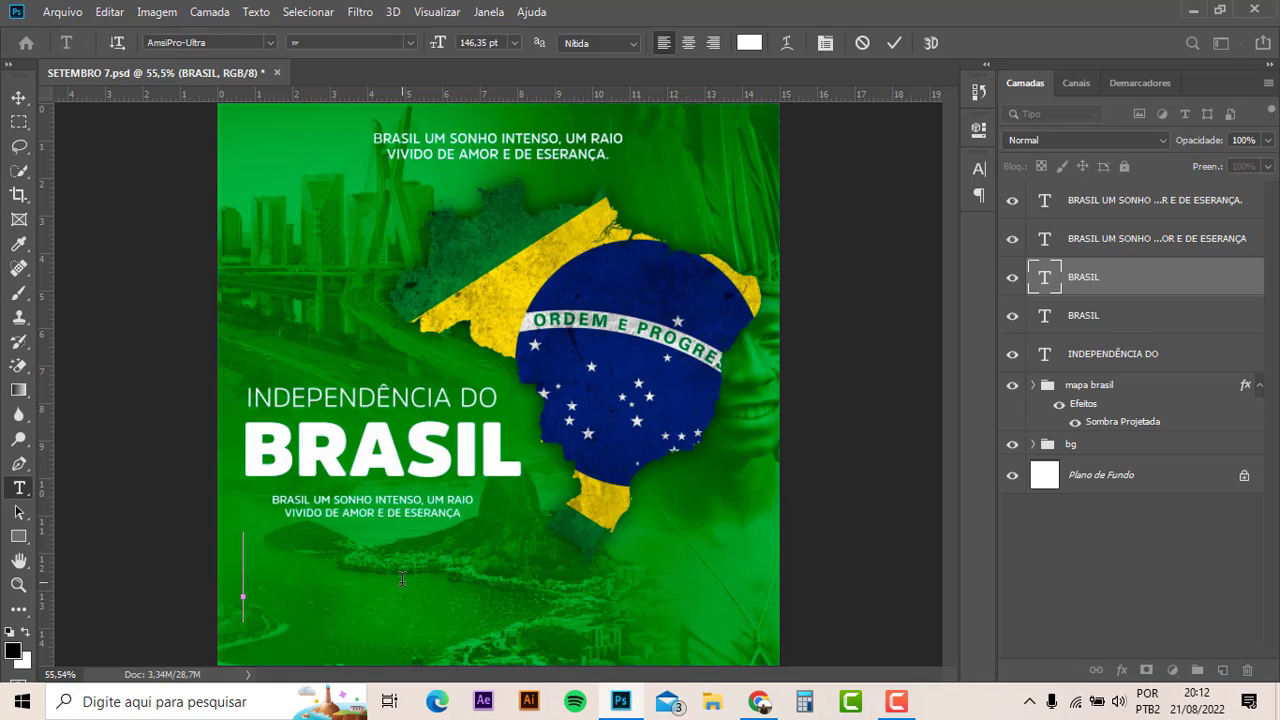
type("7 DE SE")
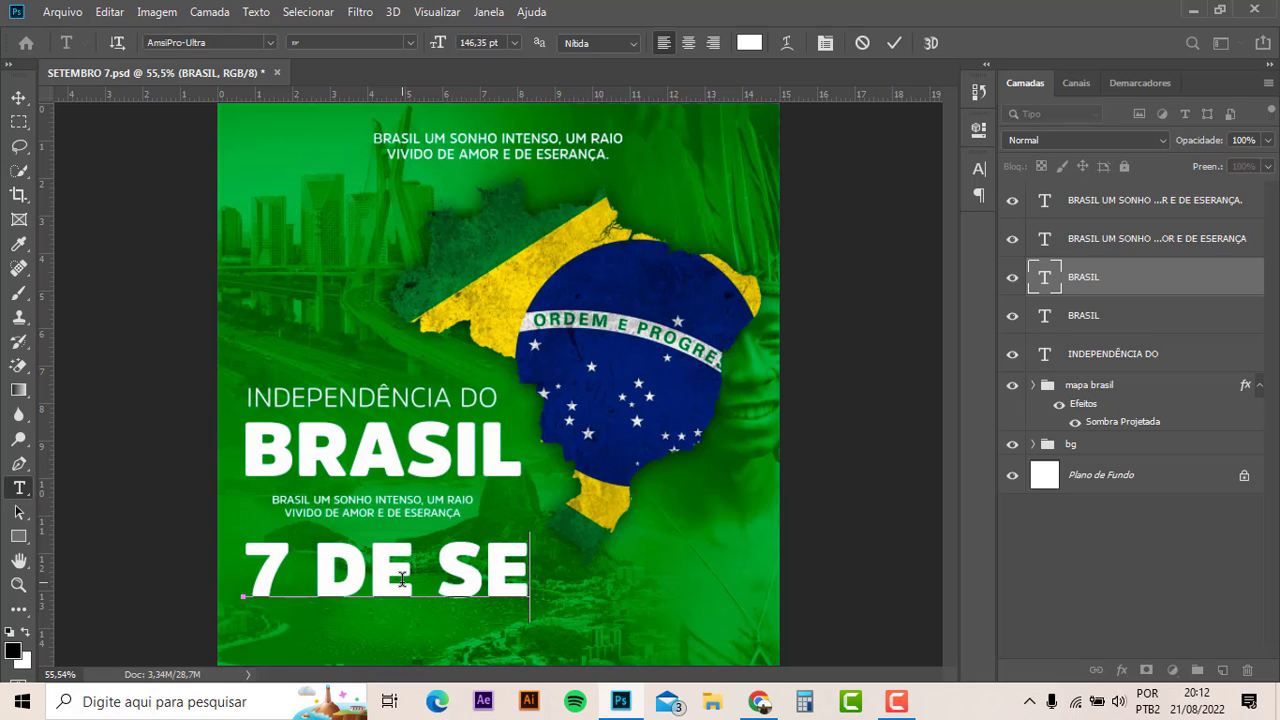
type("TEM")
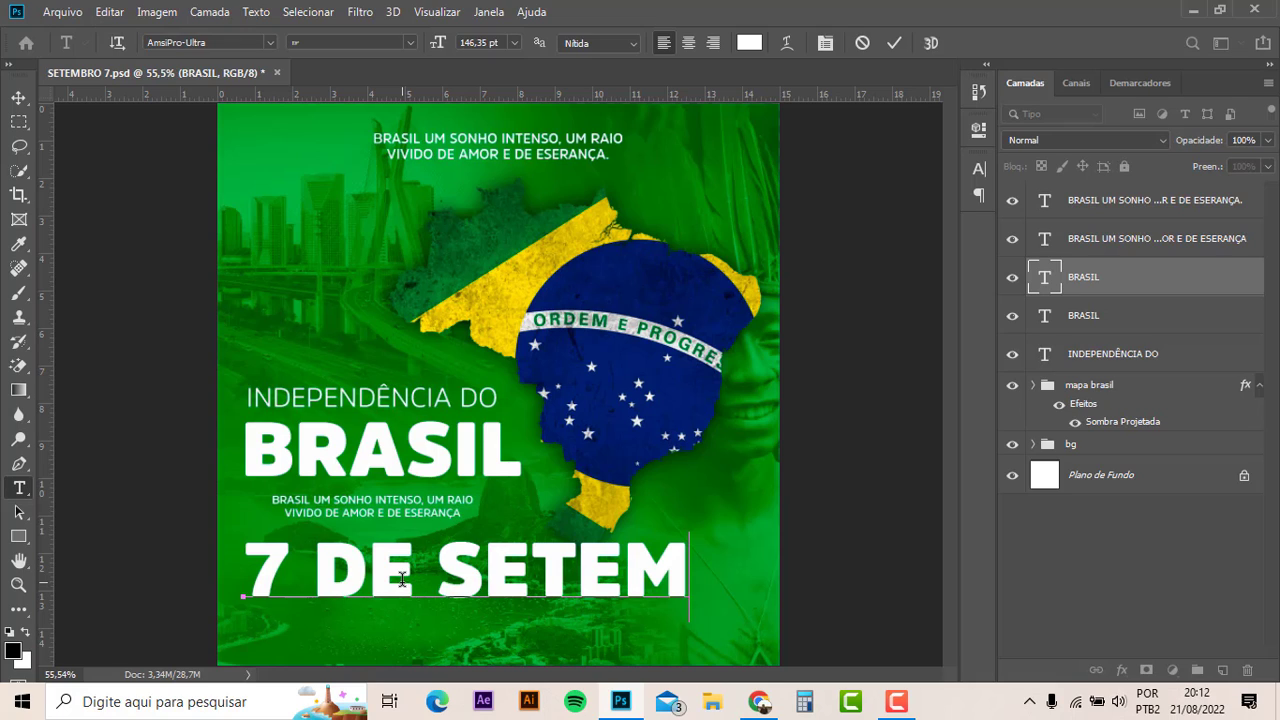
type("BR")
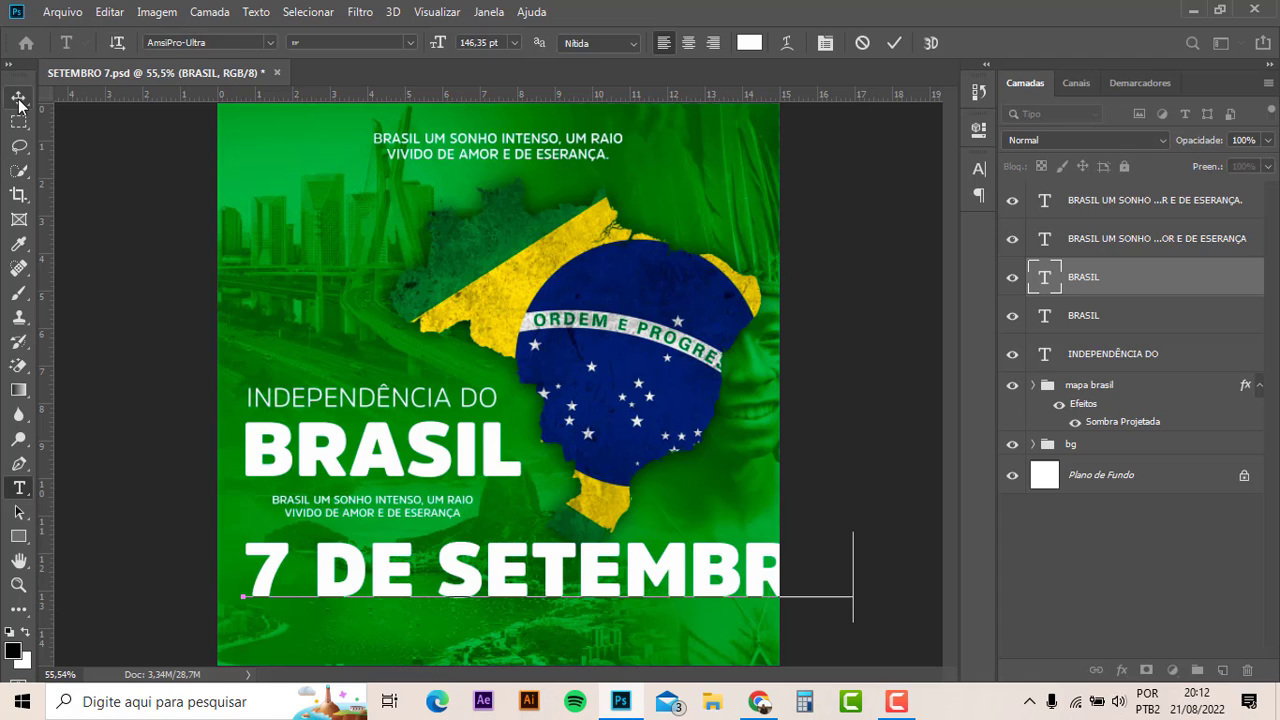
left_click(18, 97)
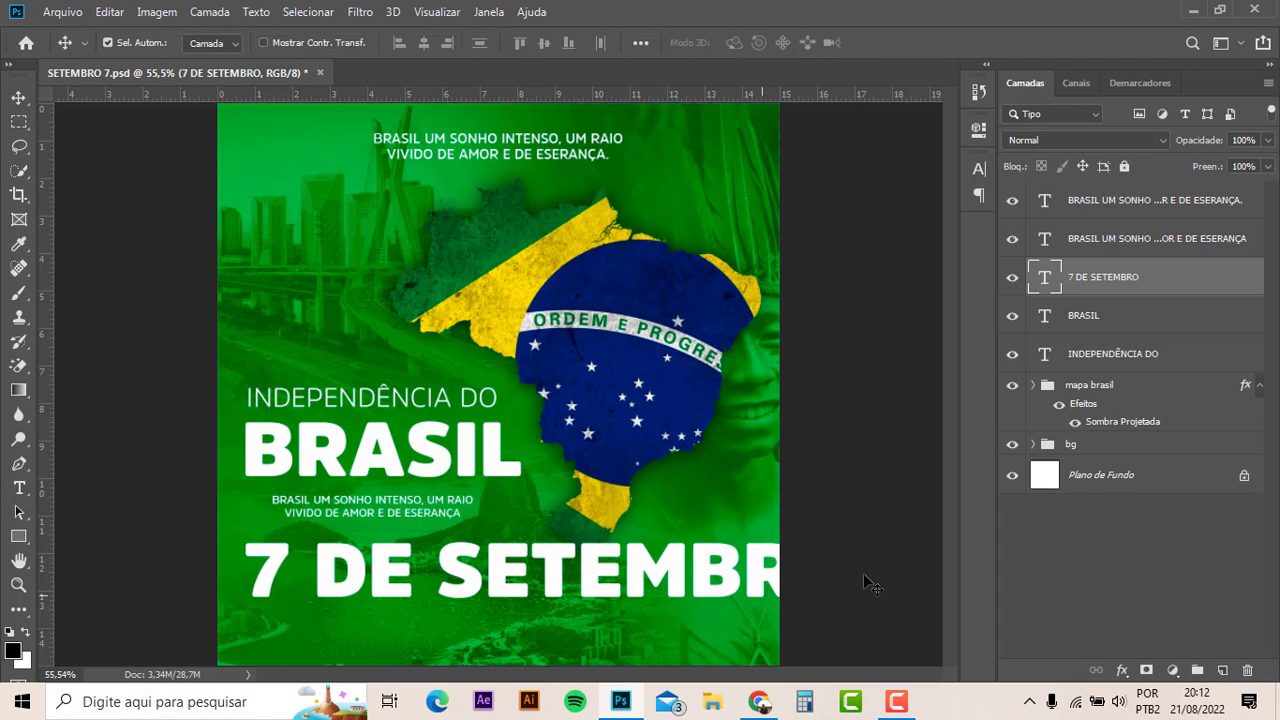
- Shrink 7 DE SETEMBRO to about 40% and place it just above INDEPENDÊNCIA DO
key("ctrl+t")
mouse_move(851, 536)
left_mouse_down()
mouse_move(493, 548)
mouse_move(518, 582)
left_mouse_up()
key("Return")
left_click_drag(360, 621, 290, 372)
key("Right")
key("Right")
key("Right")
key("Right")
key("Right")
key("Right")
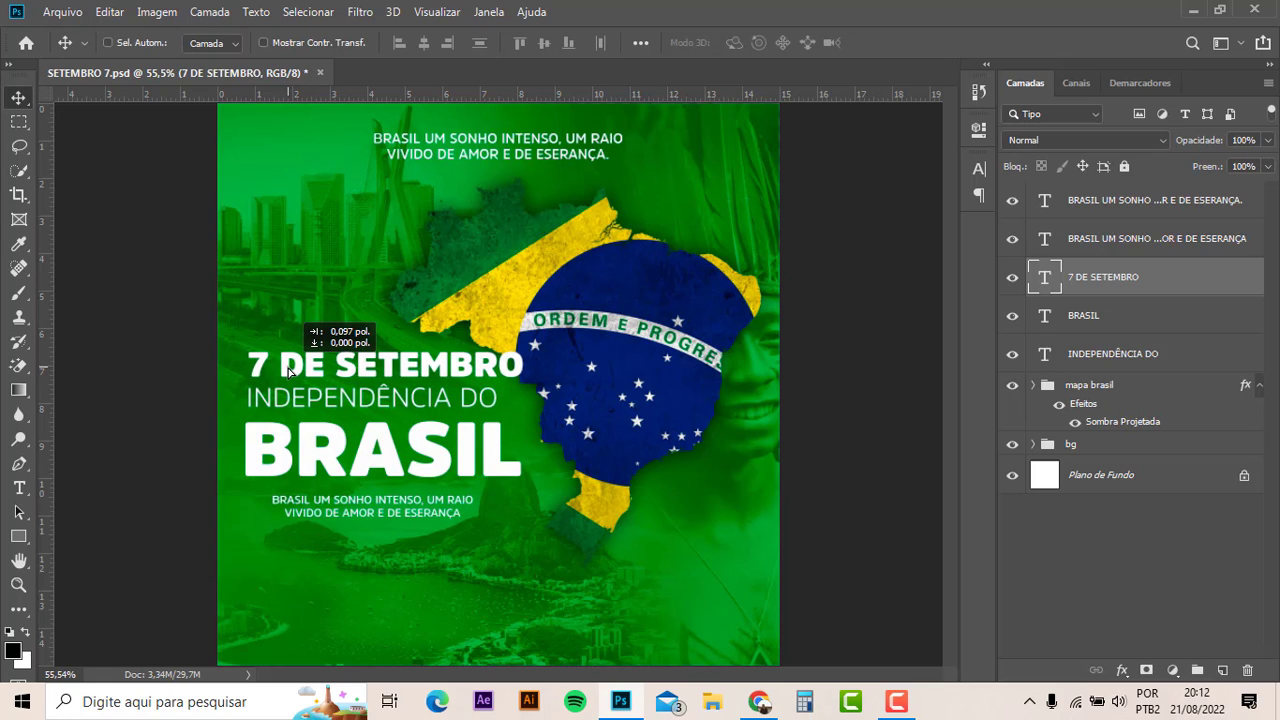
key("ctrl")
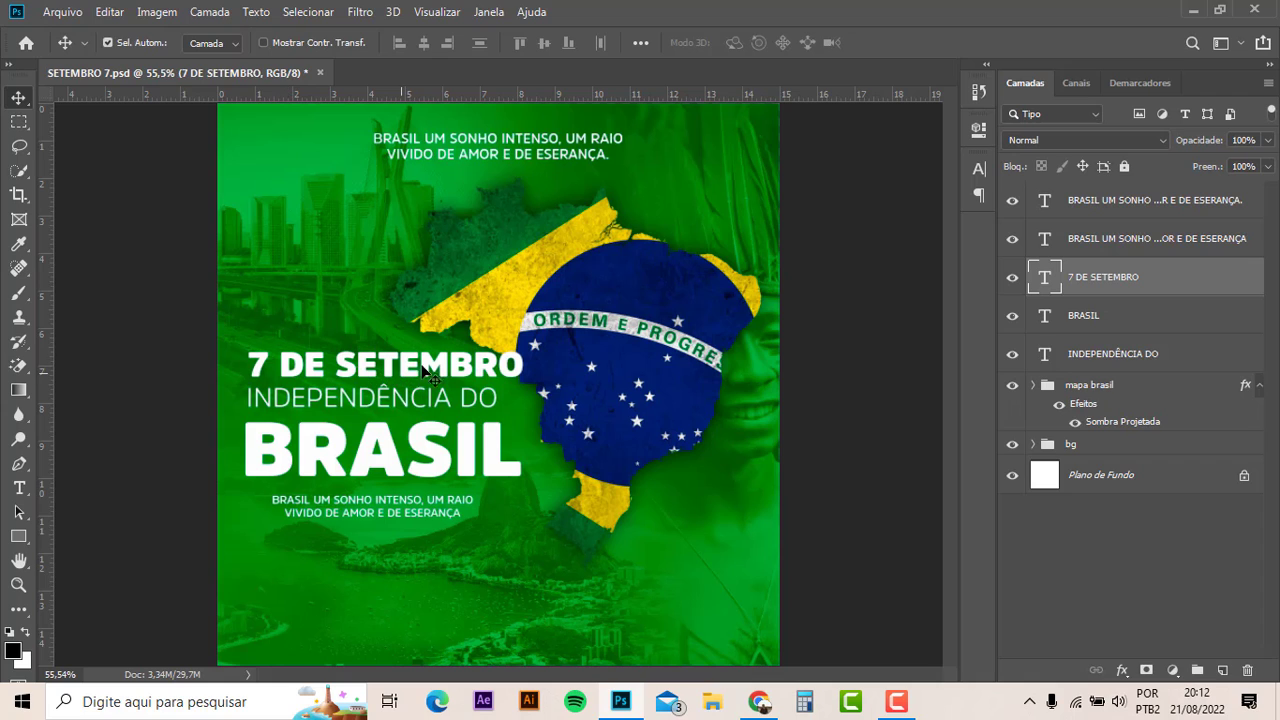
key("ctrl+t")
mouse_move(522, 380)
left_mouse_down()
mouse_move(358, 388)
mouse_move(308, 370)
left_mouse_up()
key("Return")
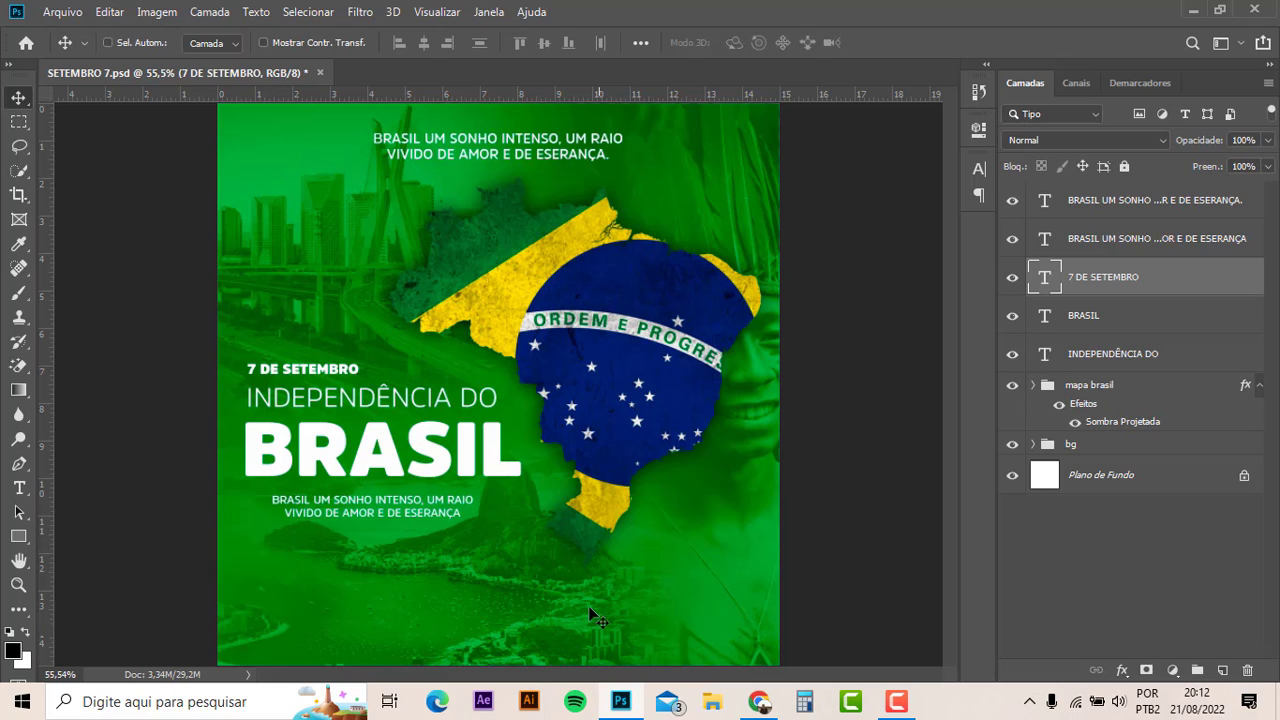
- Duplicate BRASIL and enlarge the copy across the bottom of the poster
left_click(433, 466, "ctrl")
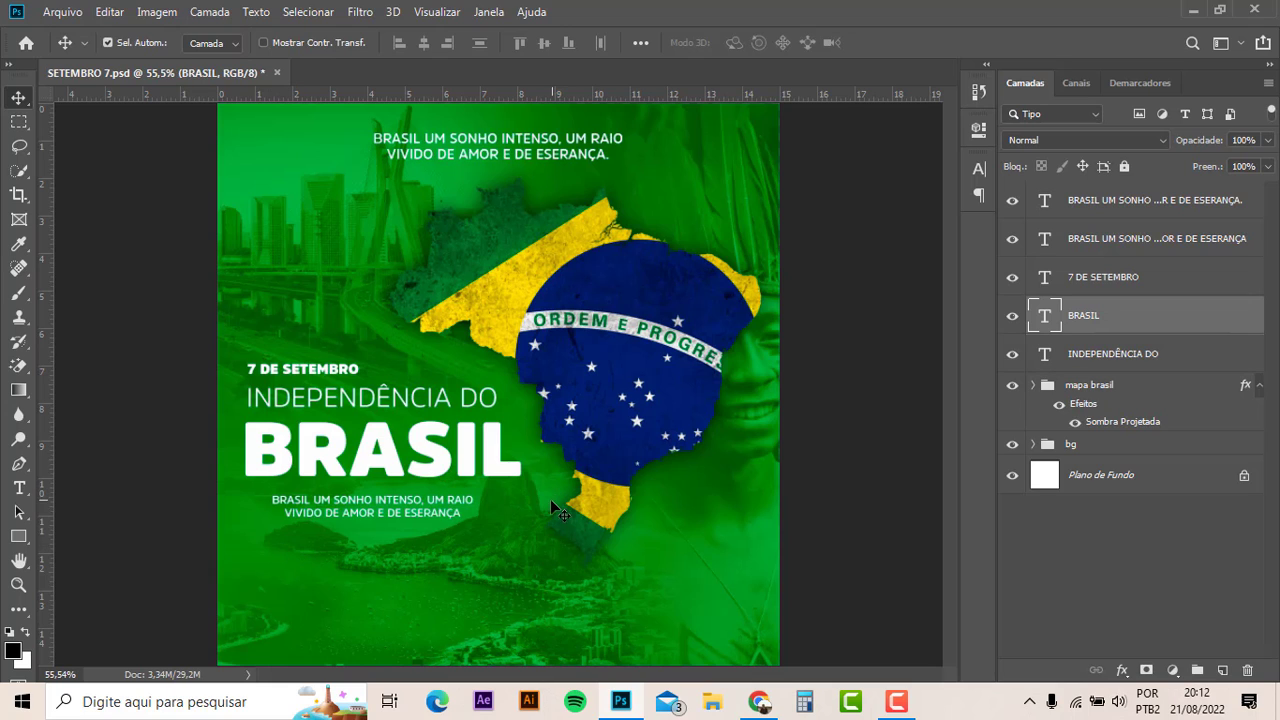
left_click_drag(433, 466, 518, 599)
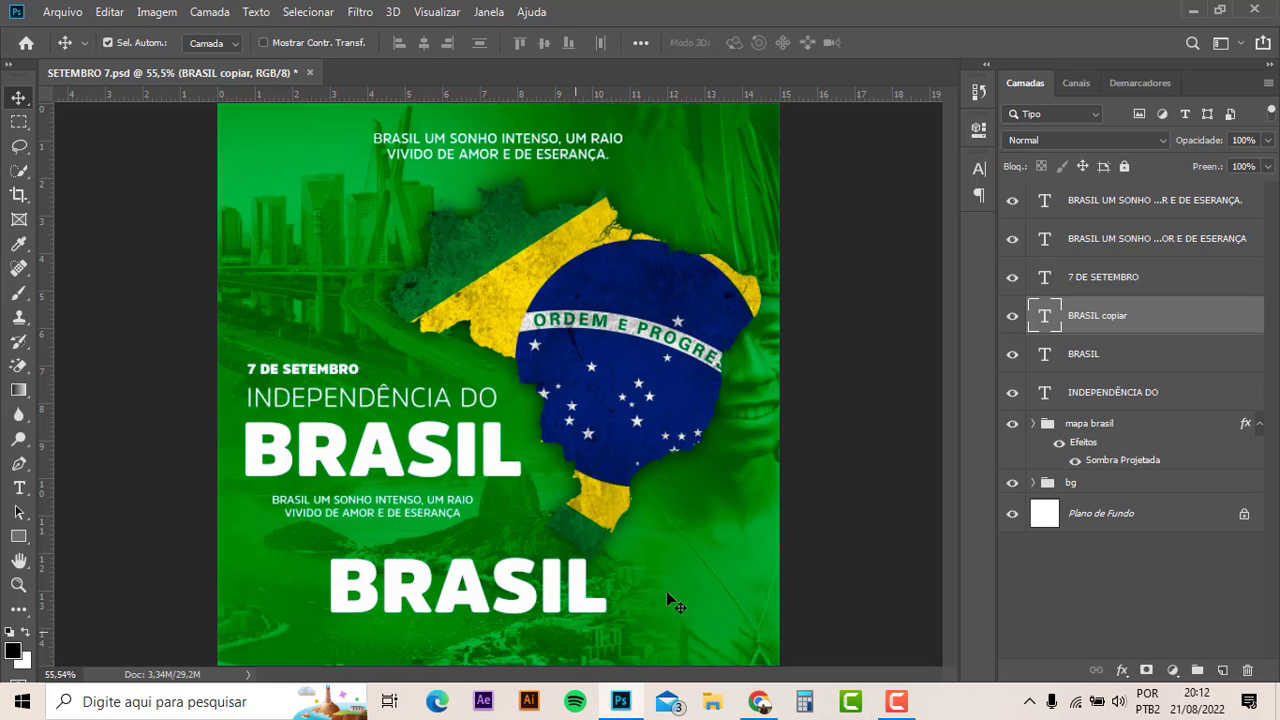
key("ctrl+t")
left_click_drag(606, 548, 737, 481)
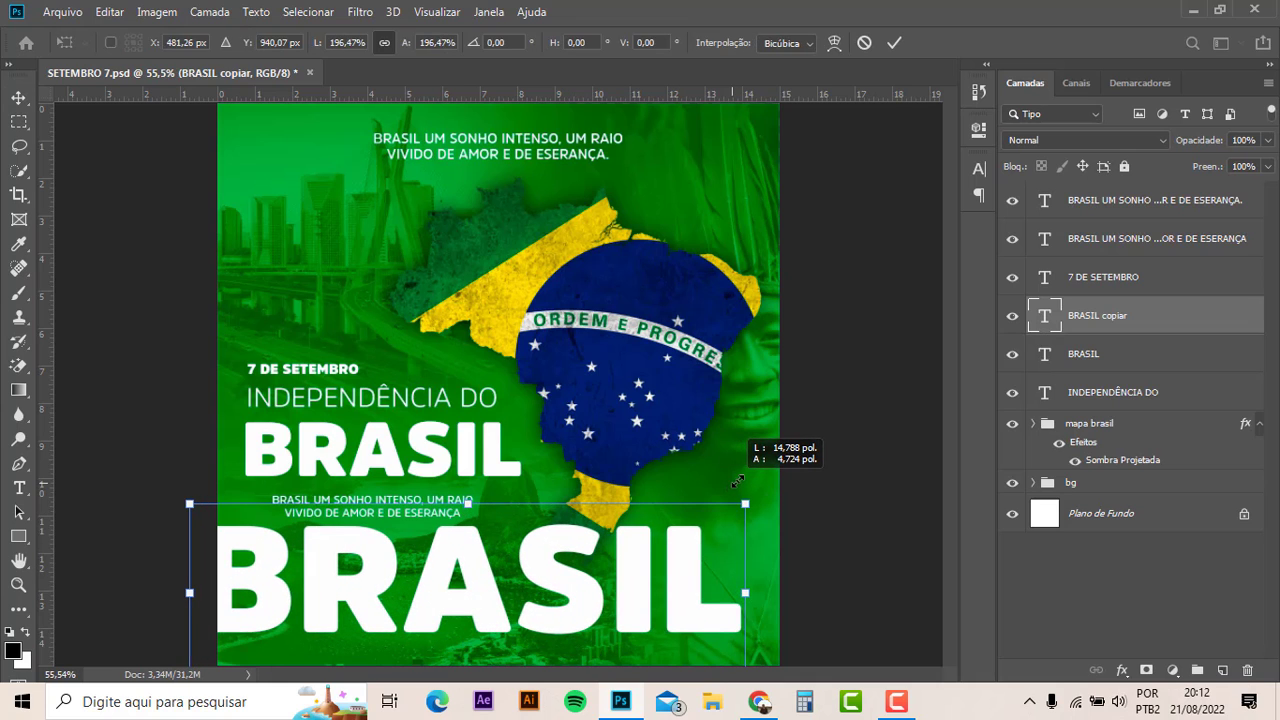
key("Return")
left_click_drag(604, 578, 641, 604)
- Stack the big BRASIL behind the map in Overlay at low opacity, and delete the lower slogan
left_click_drag(1170, 328, 1166, 466)
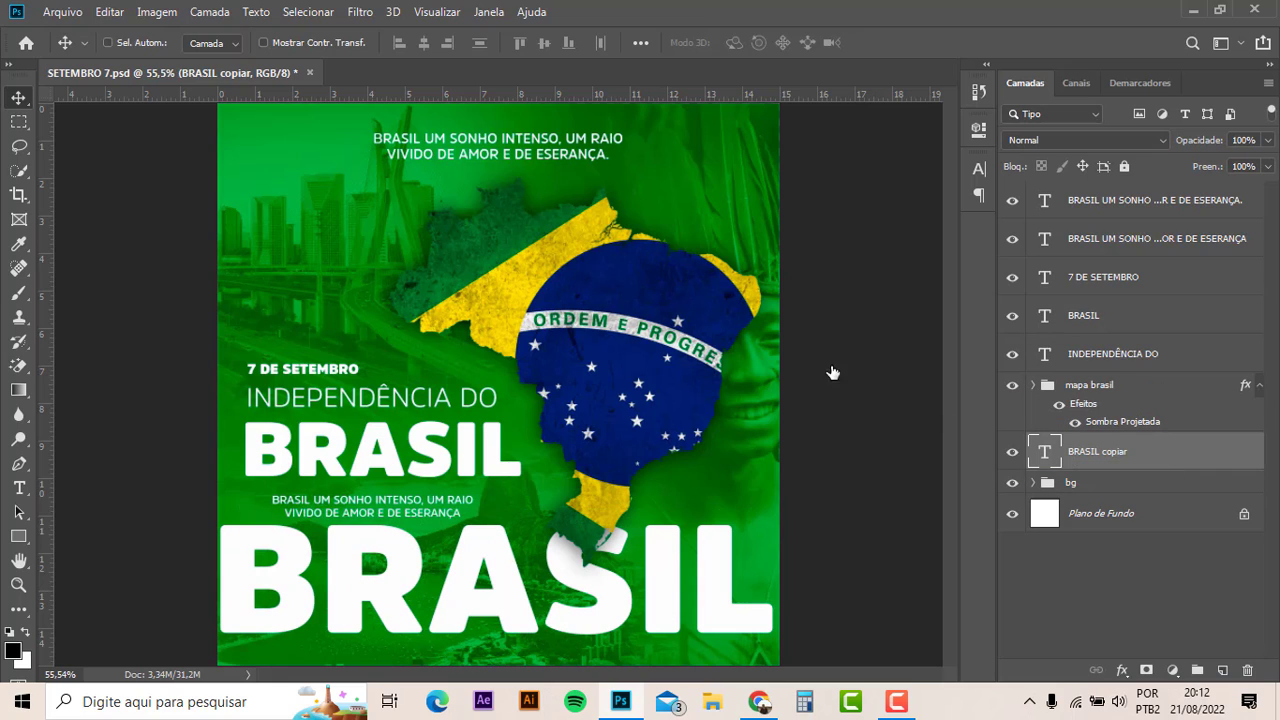
left_click(1032, 138)
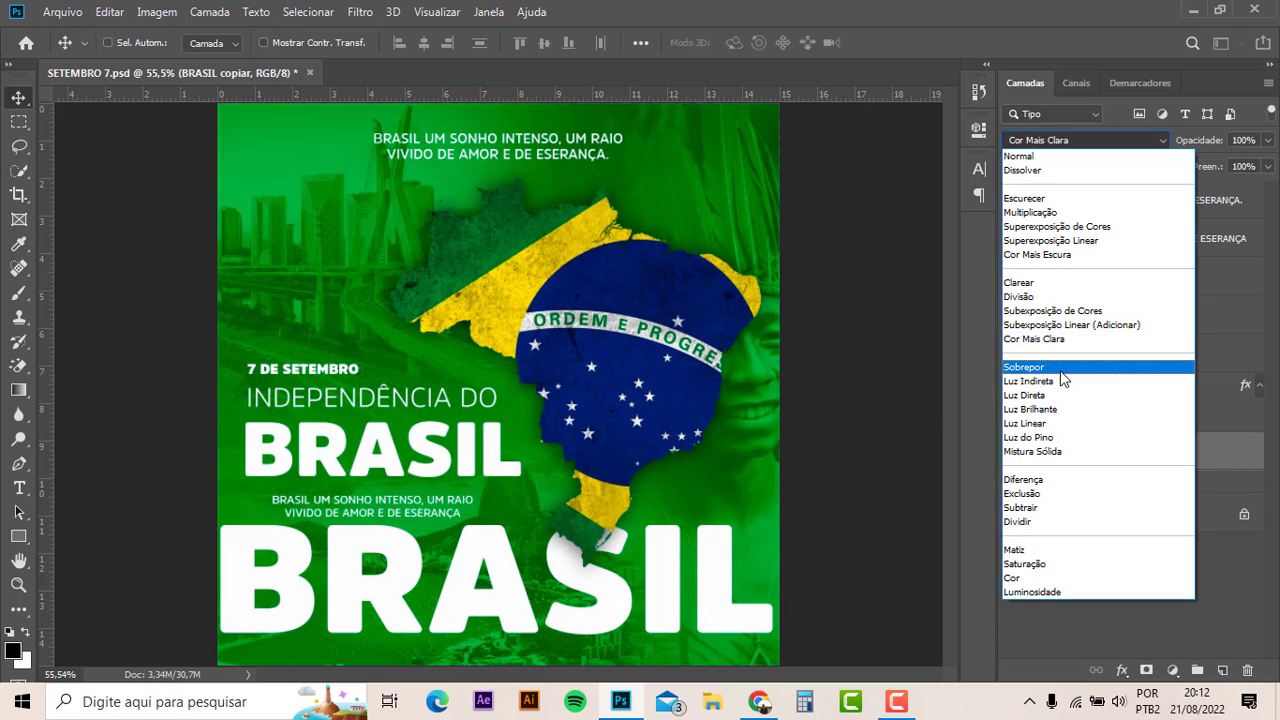
left_click(1073, 358)
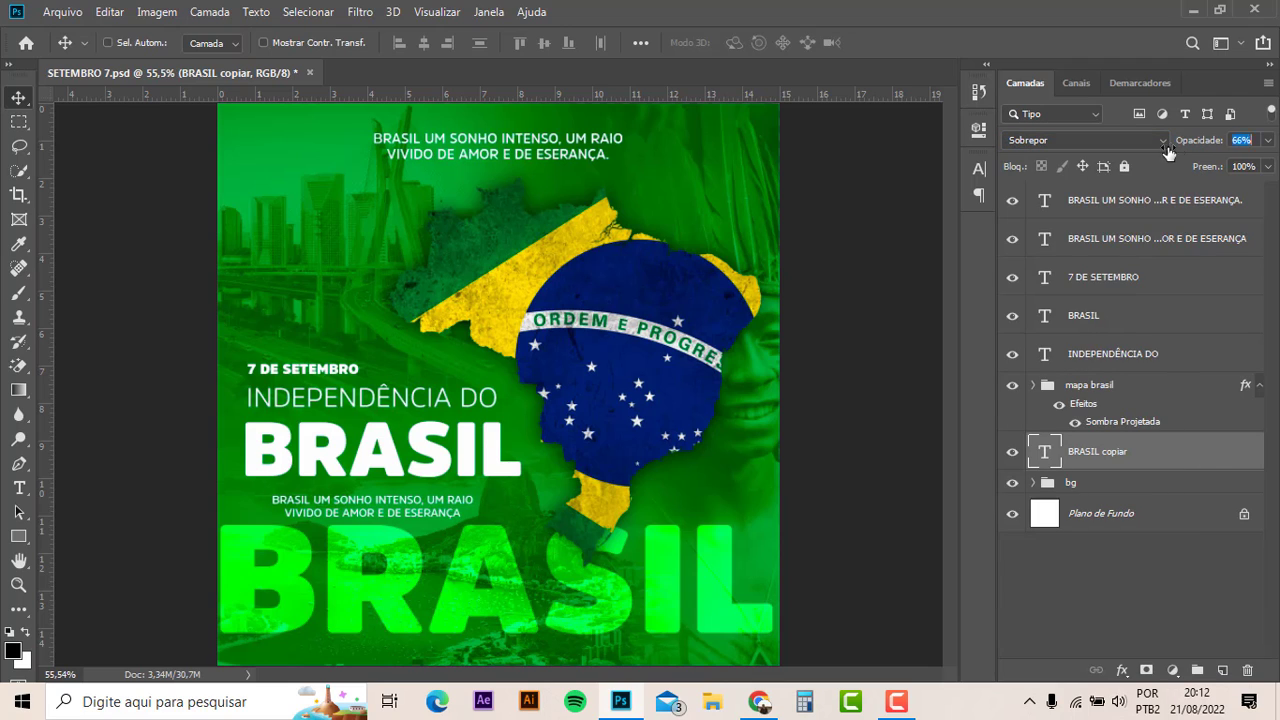
left_click_drag(1168, 152, 1145, 157)
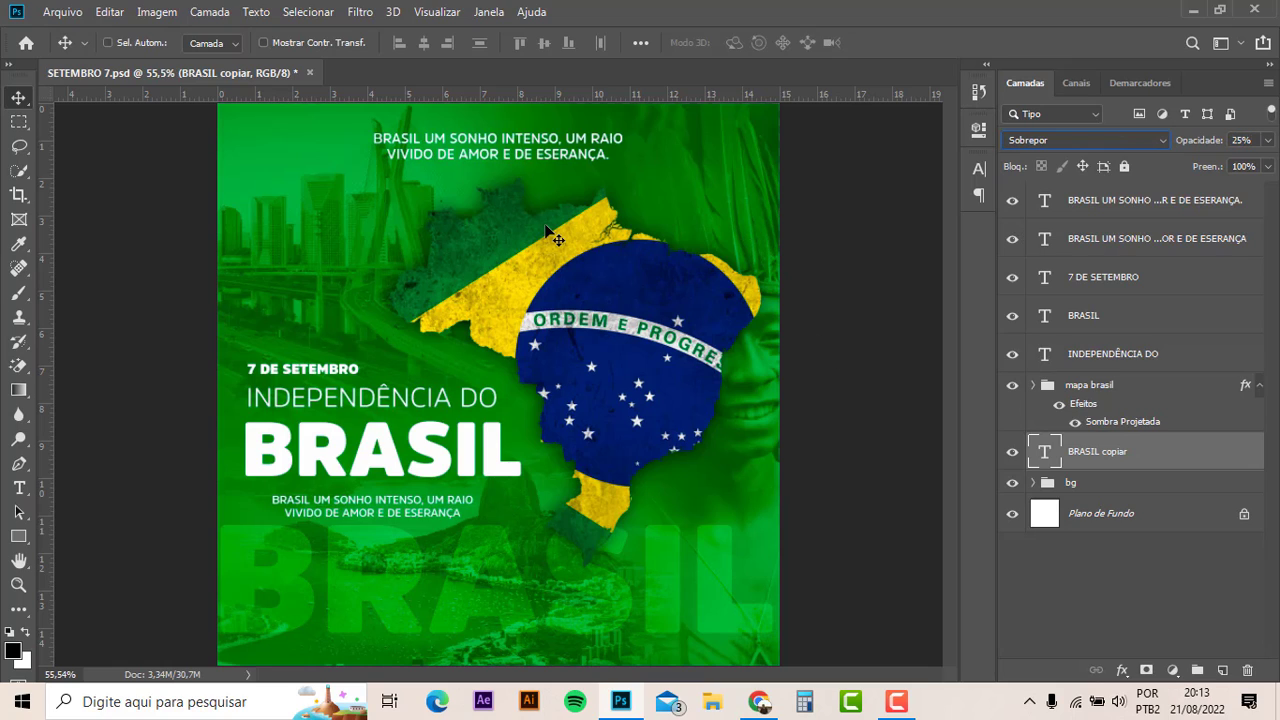
key("ctrl")
left_click(420, 506, "ctrl")
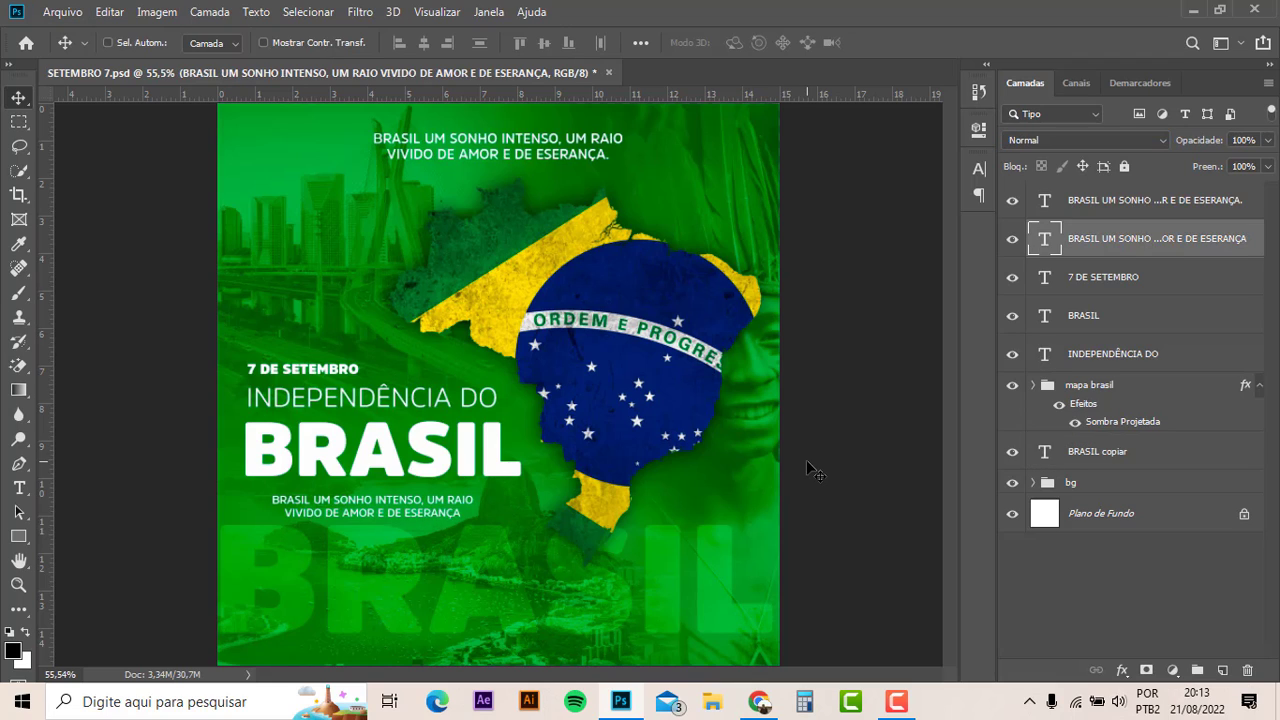
key("Delete")
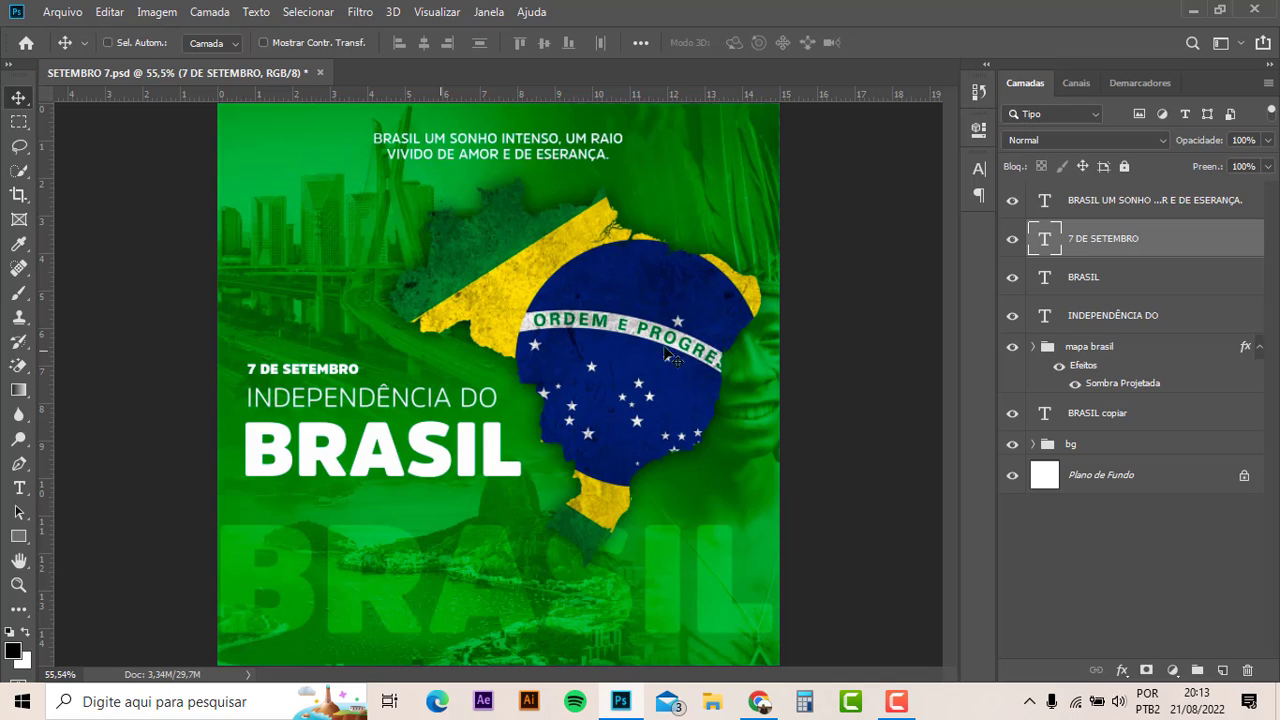
- Group the four text layers, top slogan through INDEPENDÊNCIA DO, into a group named TEXTOS
left_click(1218, 203)
left_click(1122, 311, "shift")
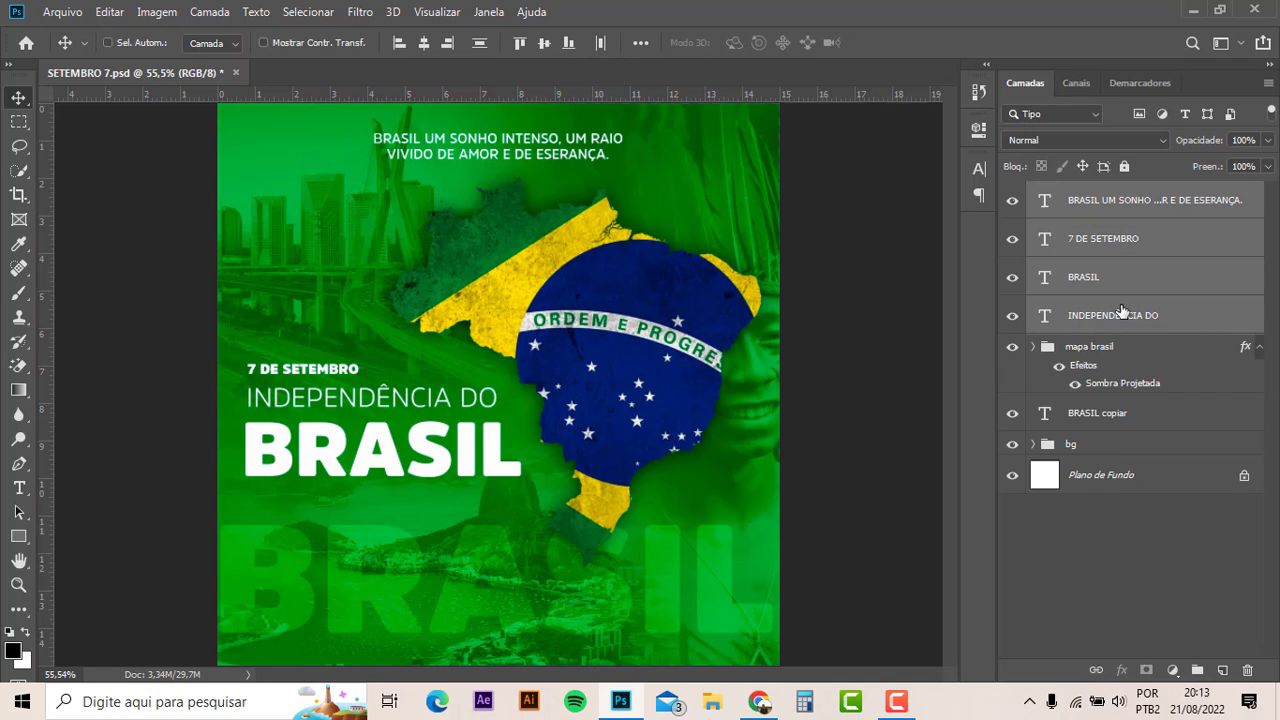
key("ctrl+g")
double_click(1080, 192)
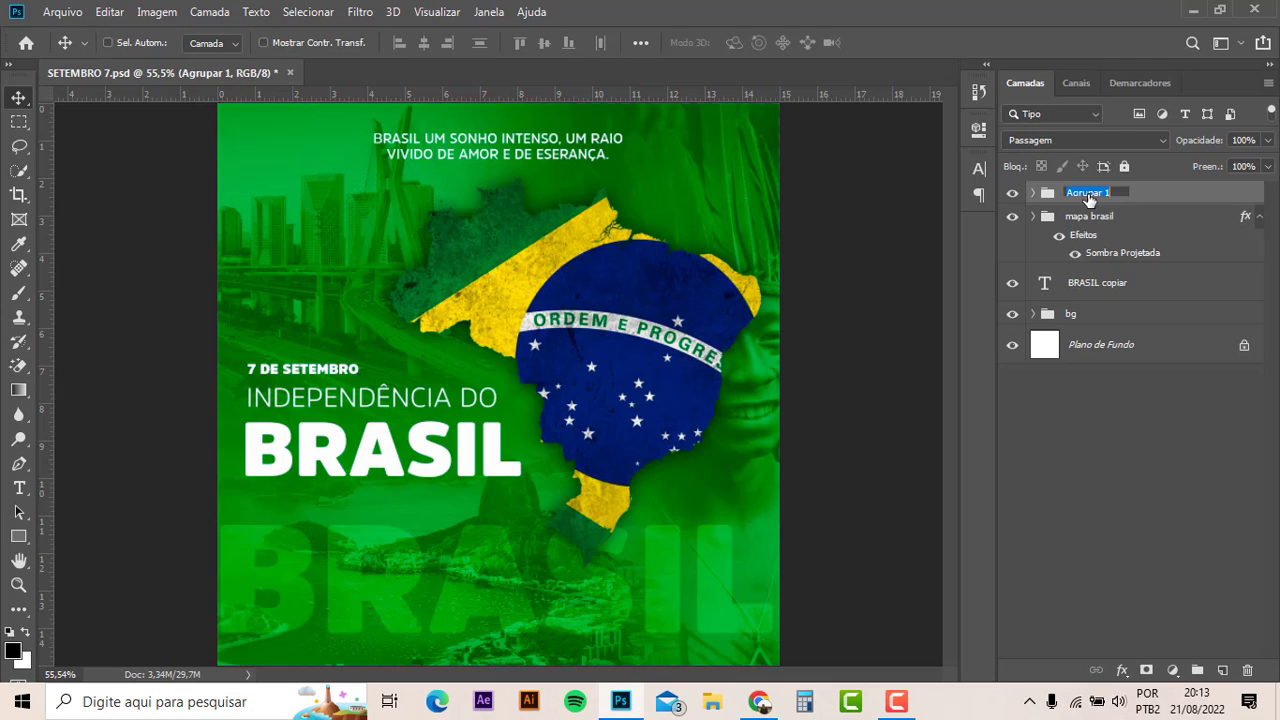
type("TEXTOS")
key("Return")
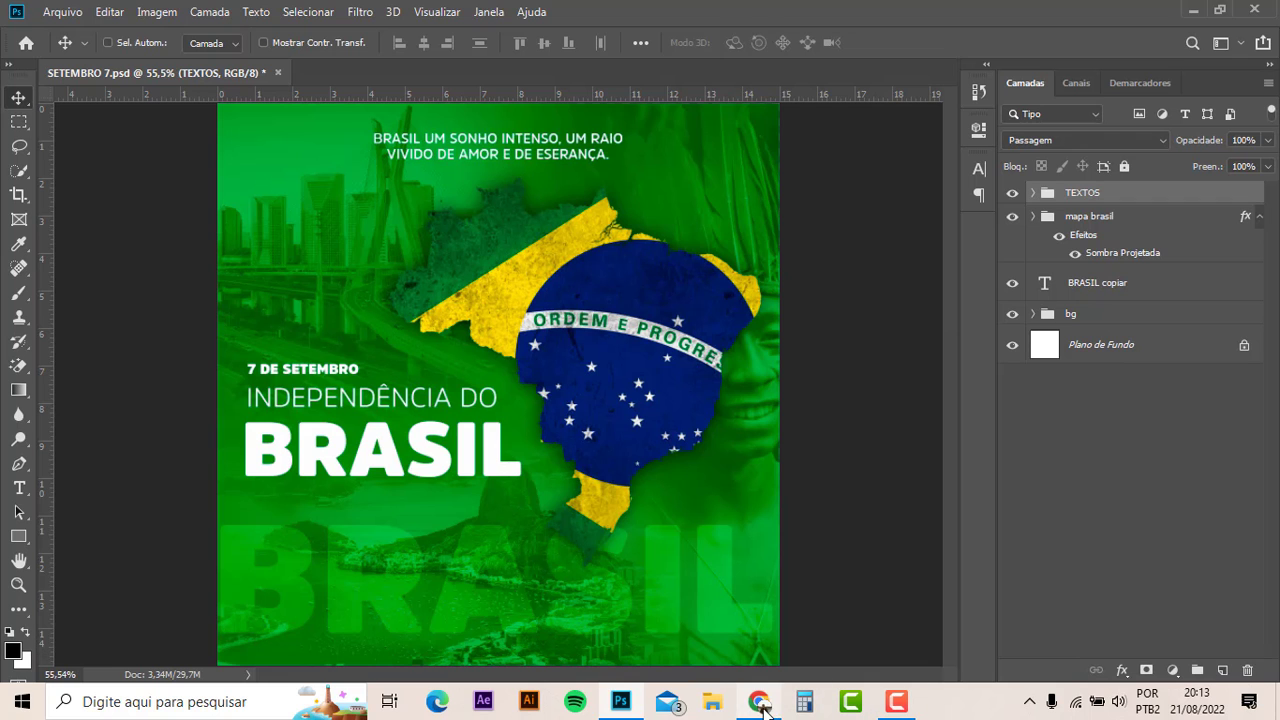
- Add a Pattern fill layer using the light grey paper pattern
left_click(1173, 675)
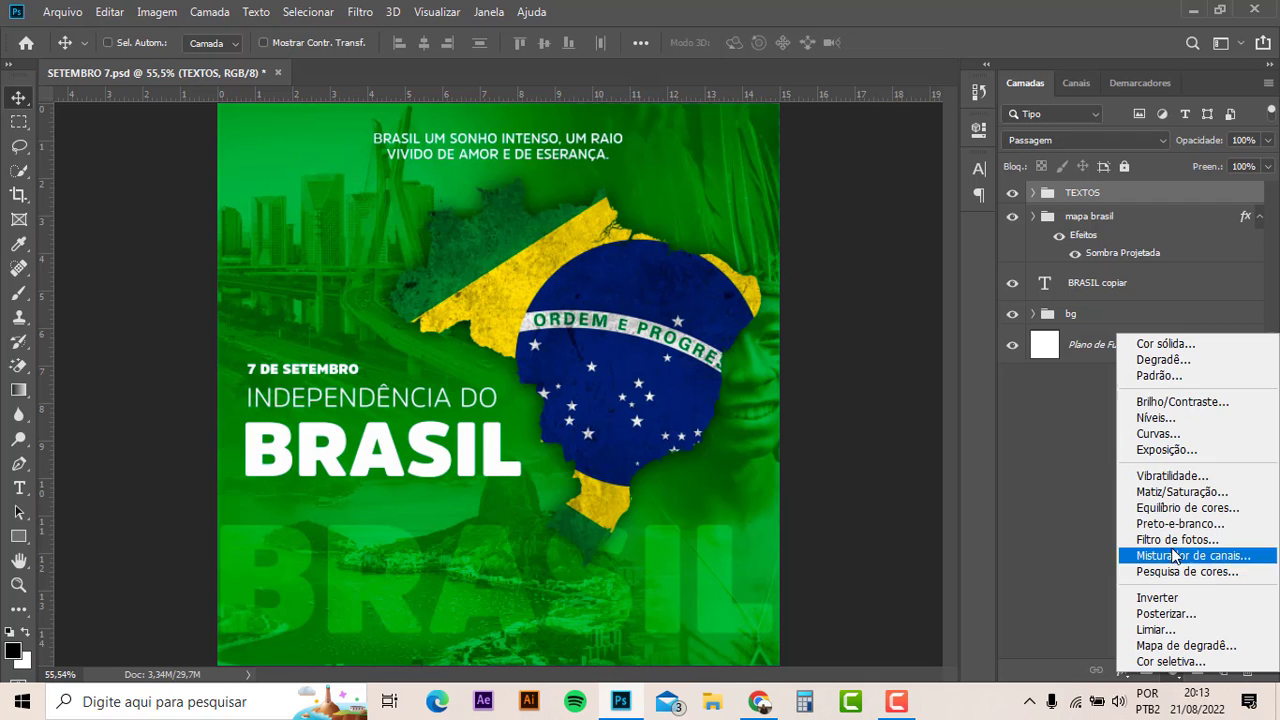
left_click(1170, 378)
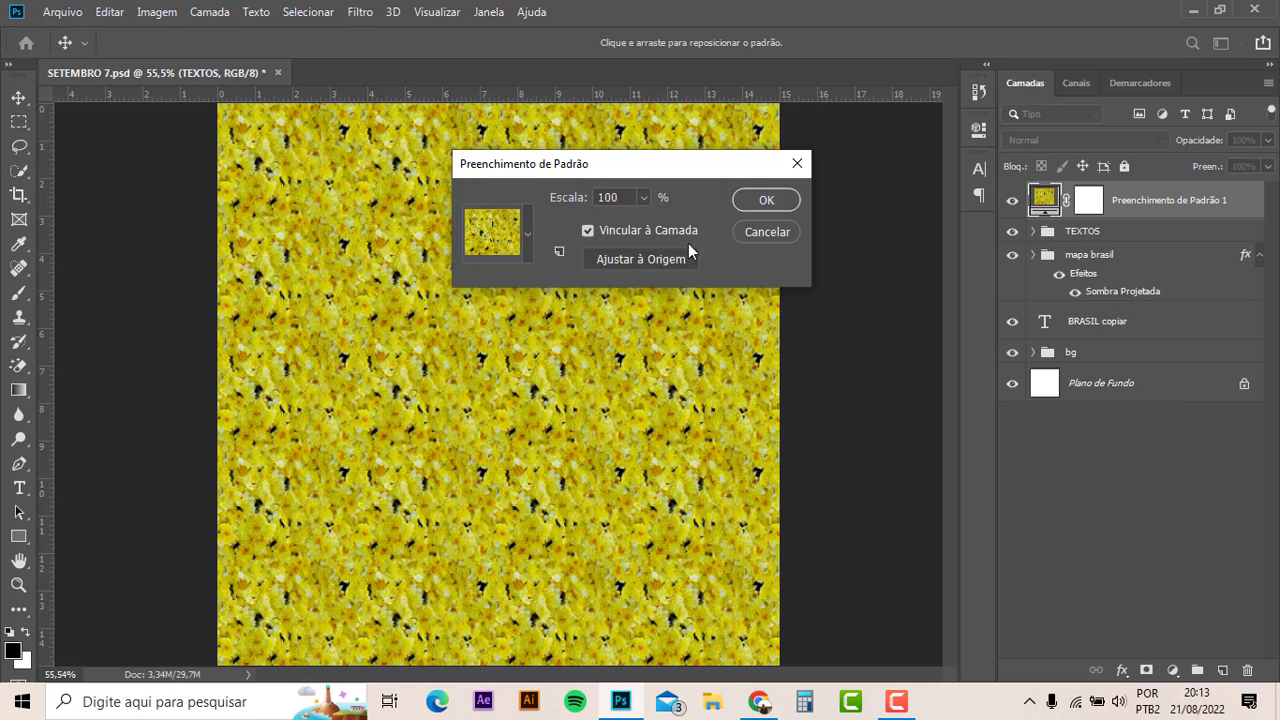
left_click(528, 232)
left_click(463, 330)
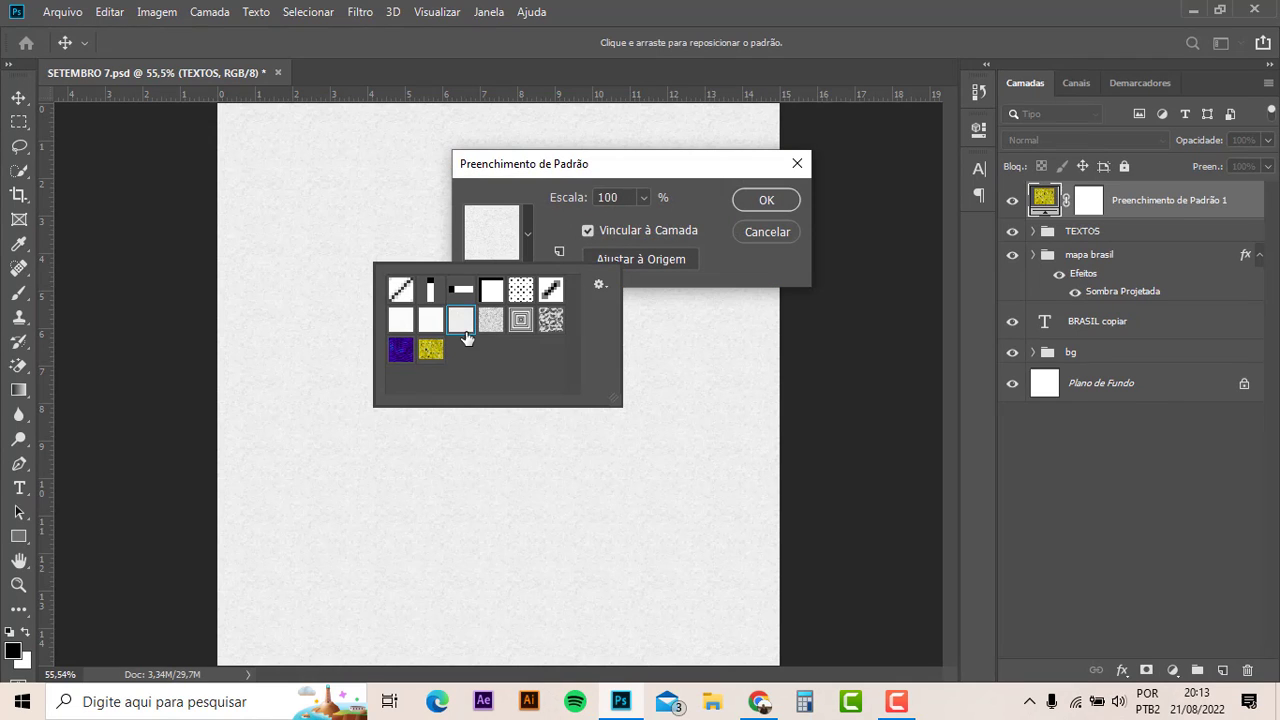
left_click(766, 200)
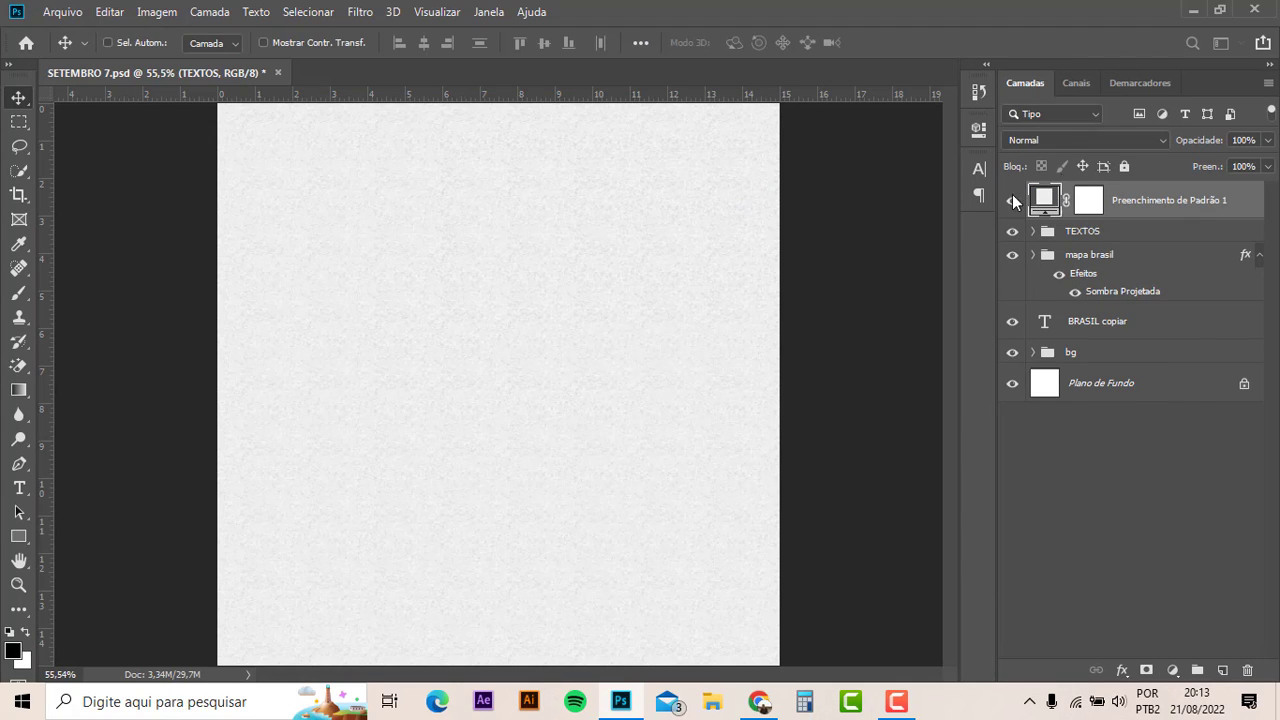
- Blend the pattern layer in Multiply (Multiplicação) at 36% opacity and switch to the Brush tool
left_click(1069, 140)
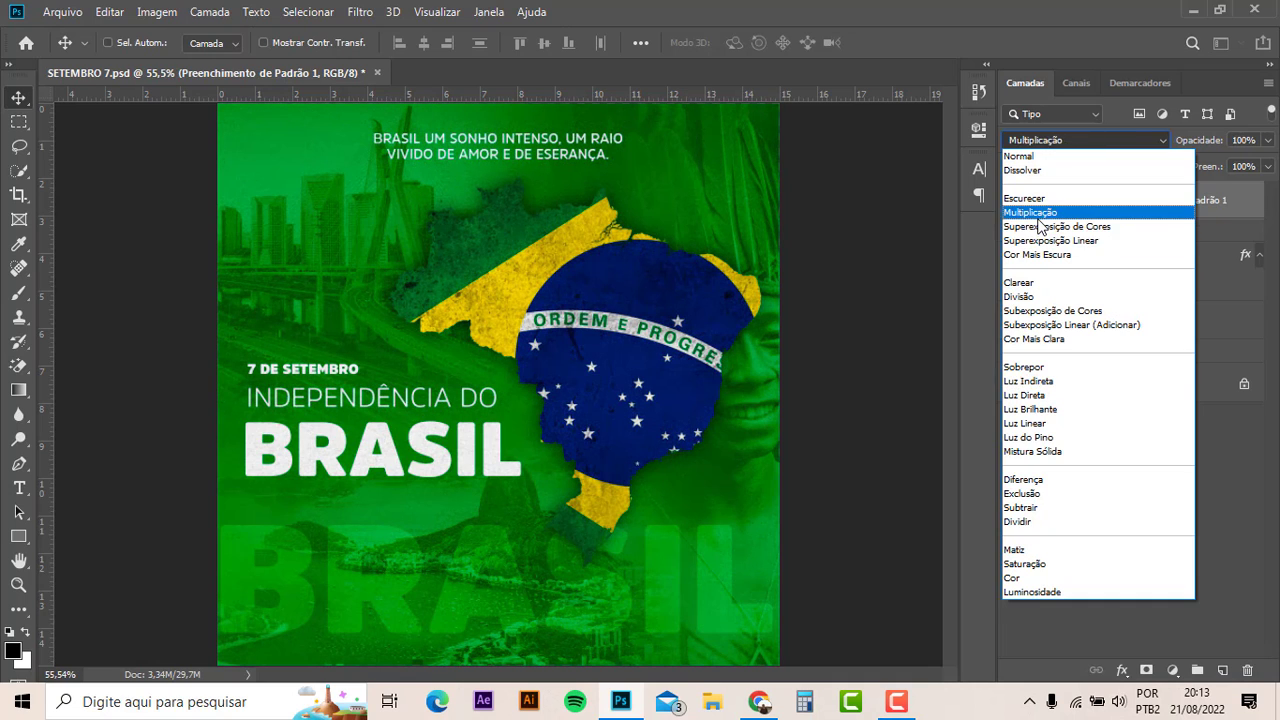
left_click(1038, 213)
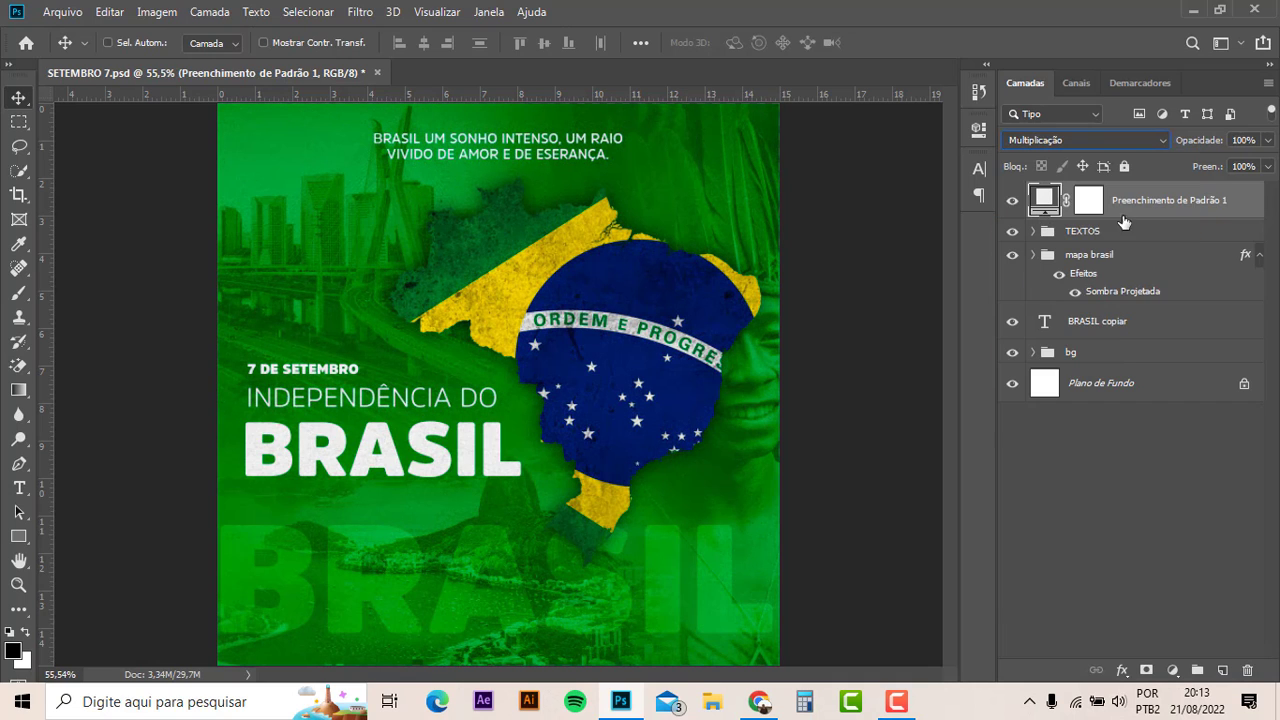
left_click_drag(1200, 141, 1138, 158)
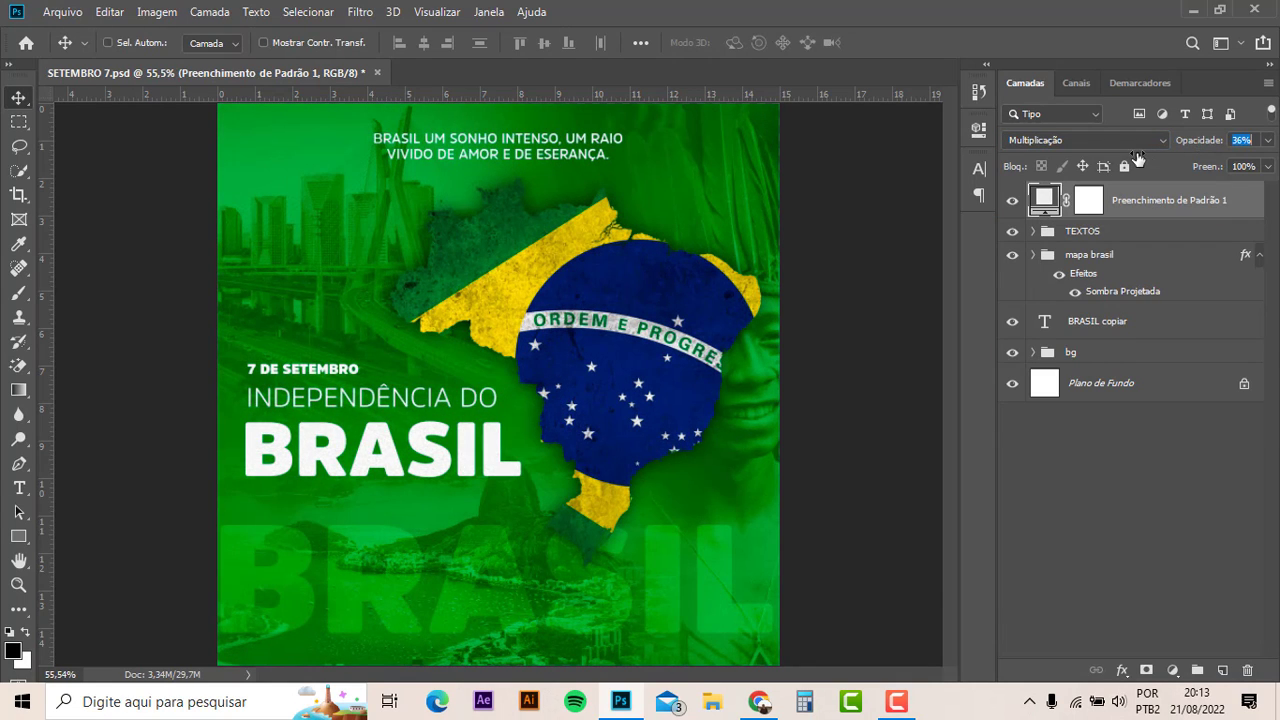
key("Return")
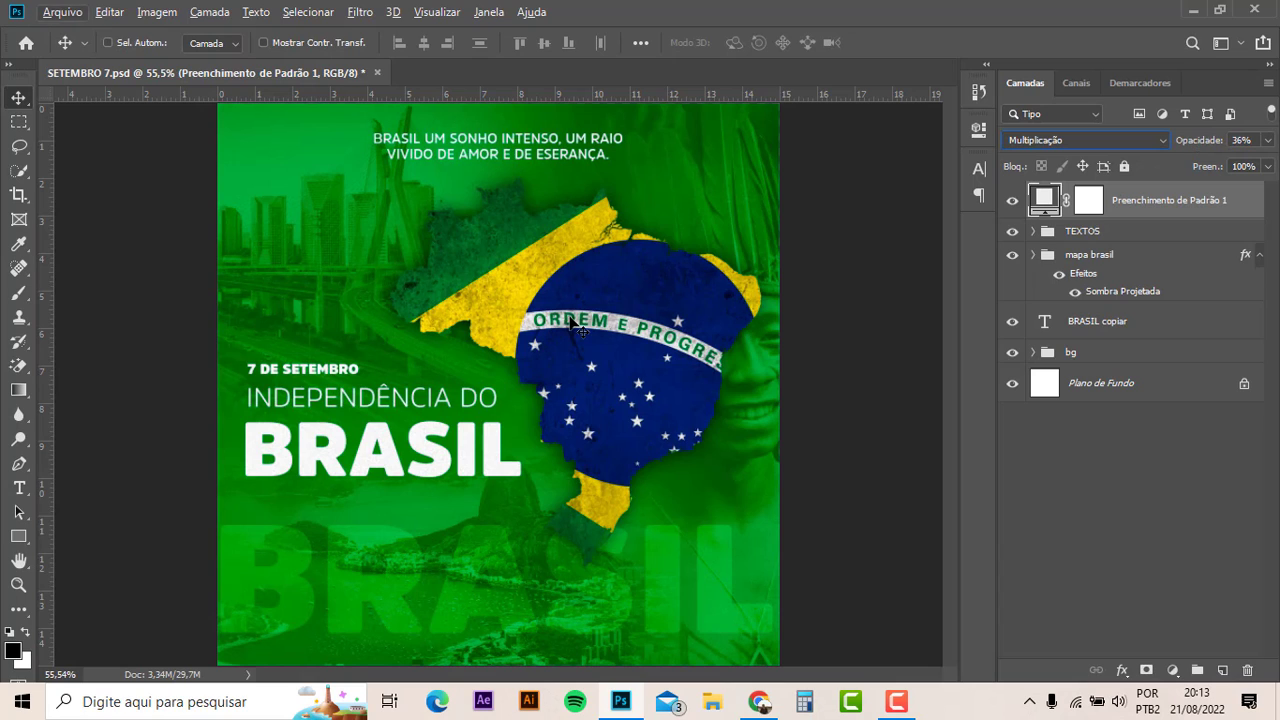
scroll(505, 342, "down", 1, "alt")
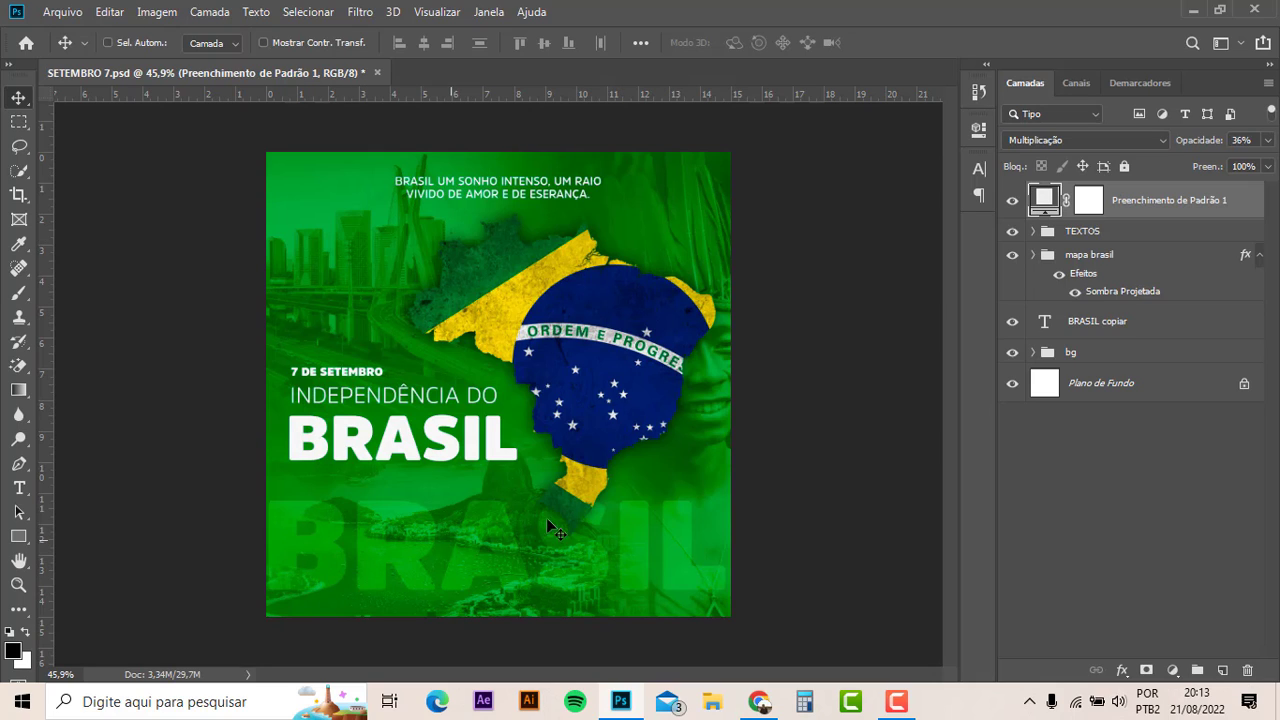
left_click(16, 294)
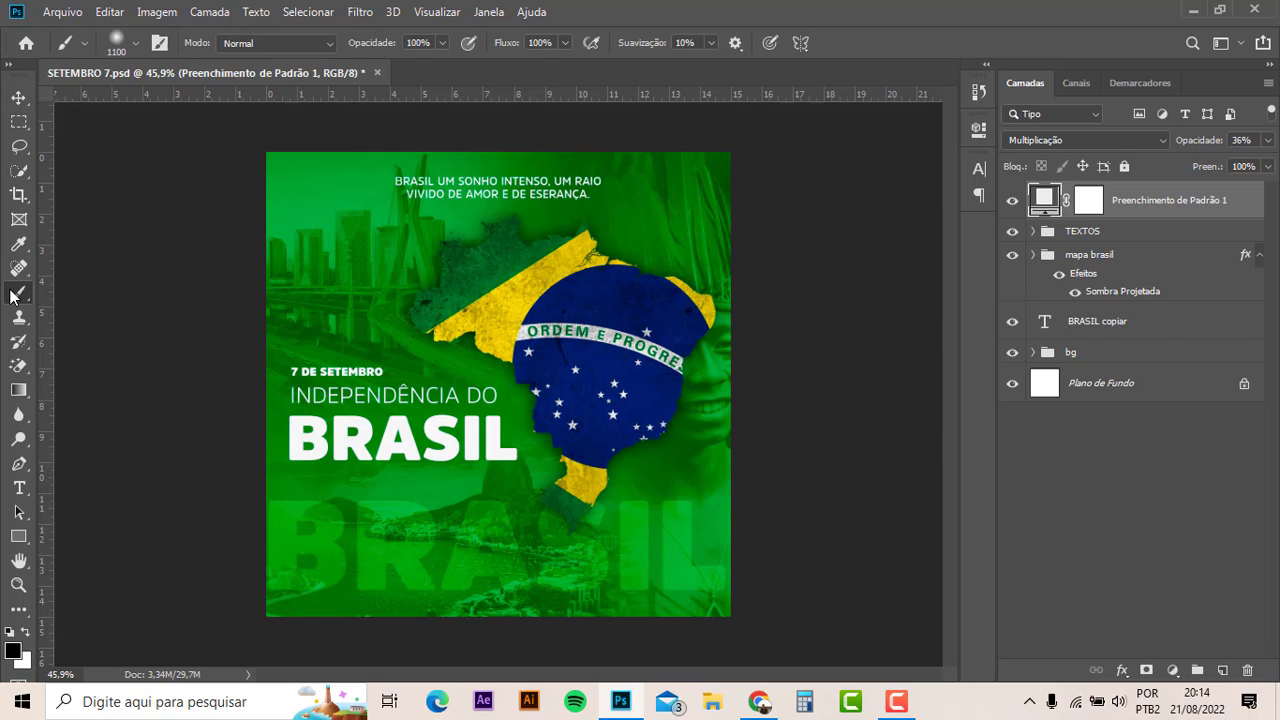
left_click(1222, 670)
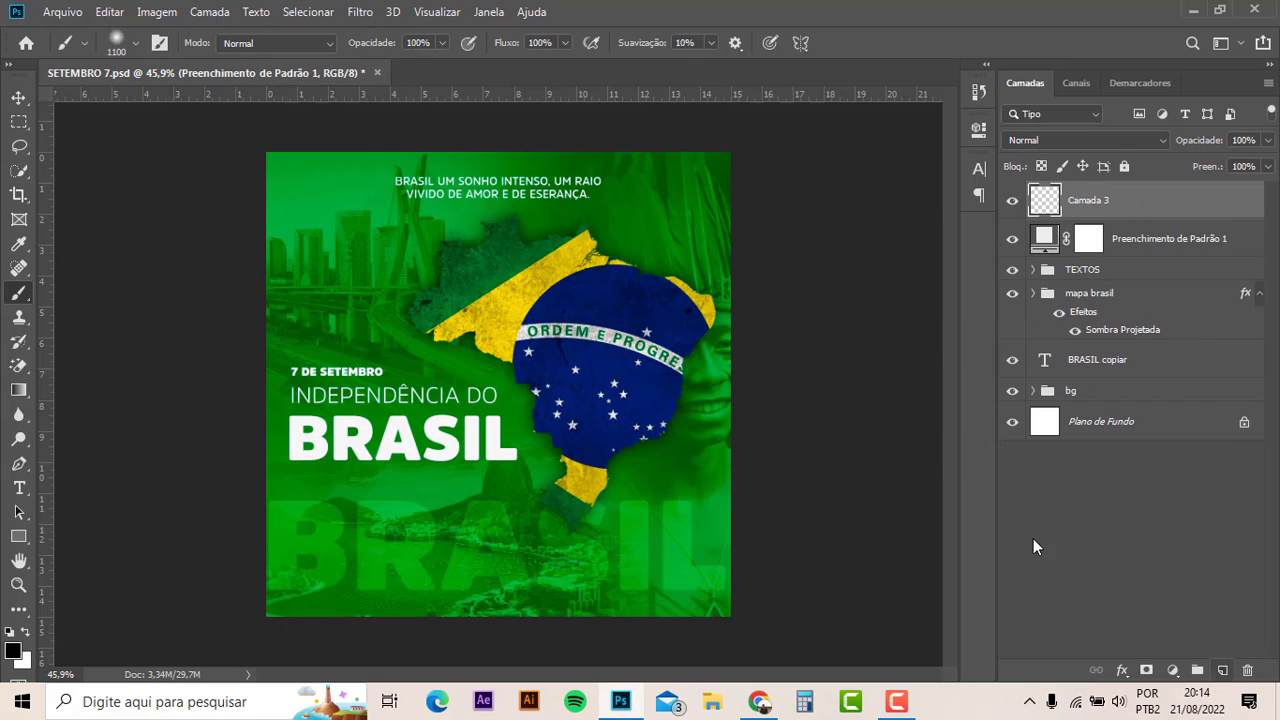
key("ctrl+z")
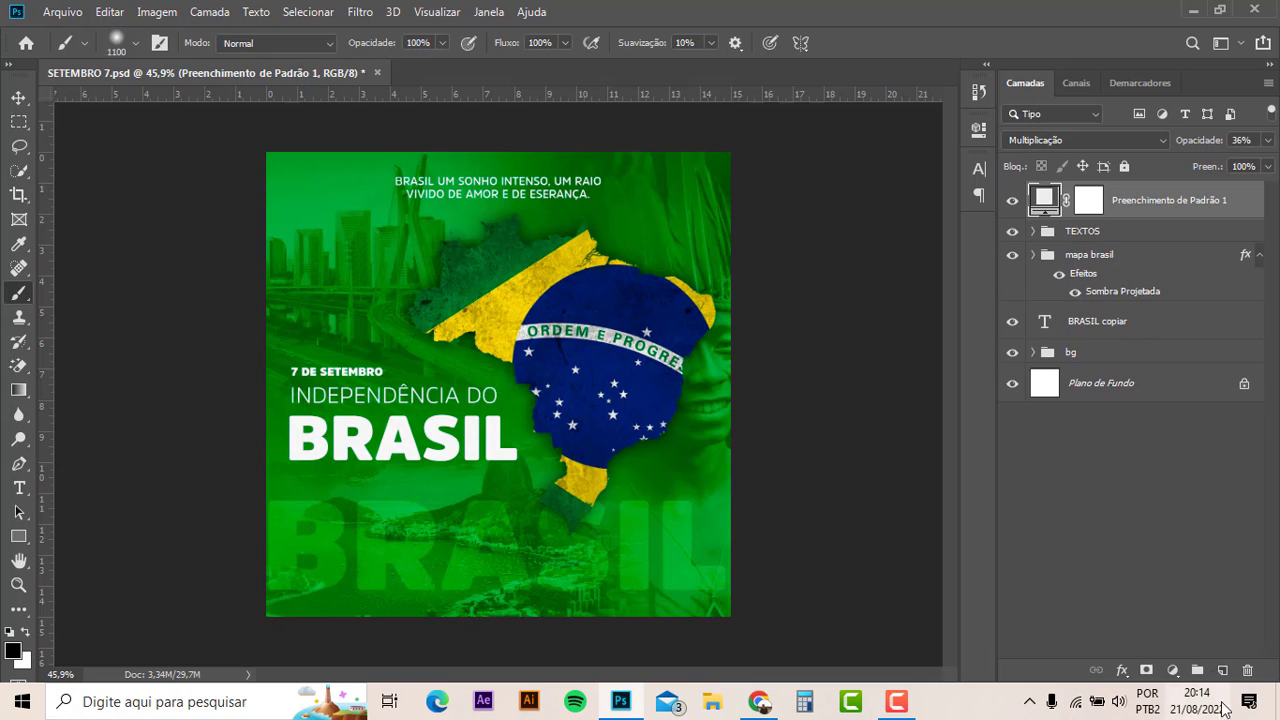
left_click(1173, 670)
- Add a Color Lookup layer, cycle the 3DLUT presets from Candlelight to TensionGreen, and close its properties
left_click(1186, 578)
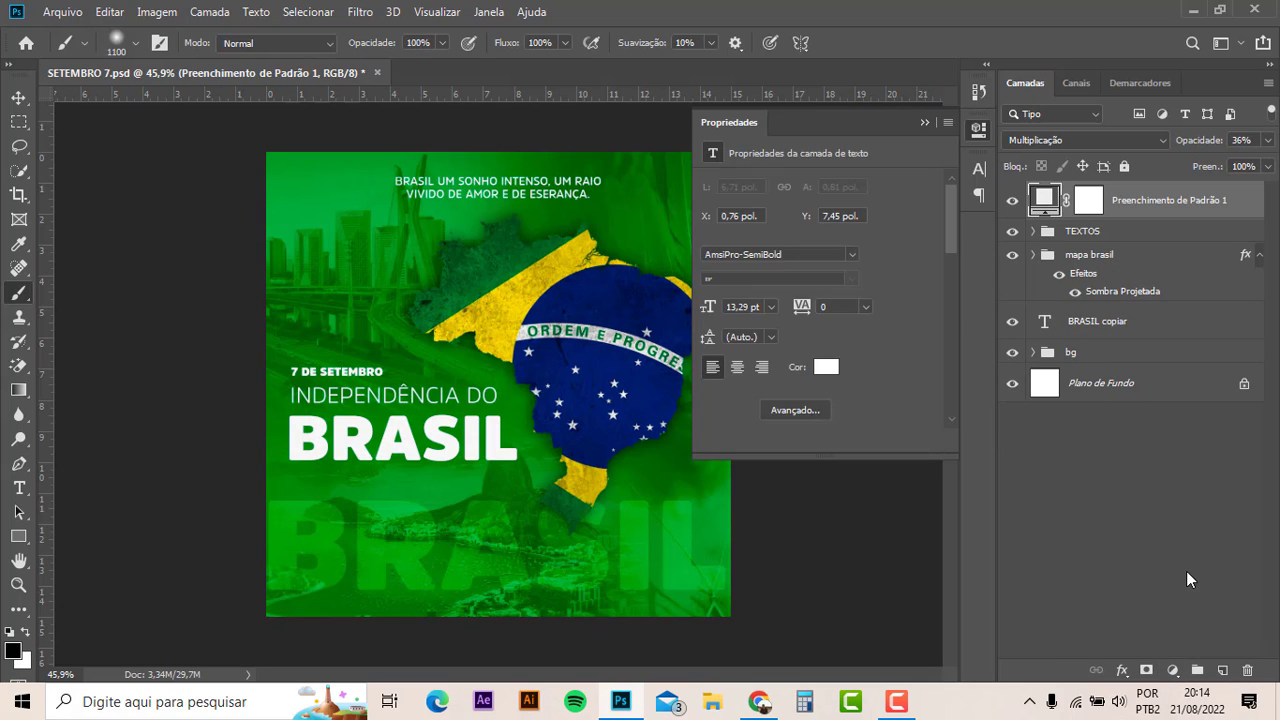
left_click(897, 184)
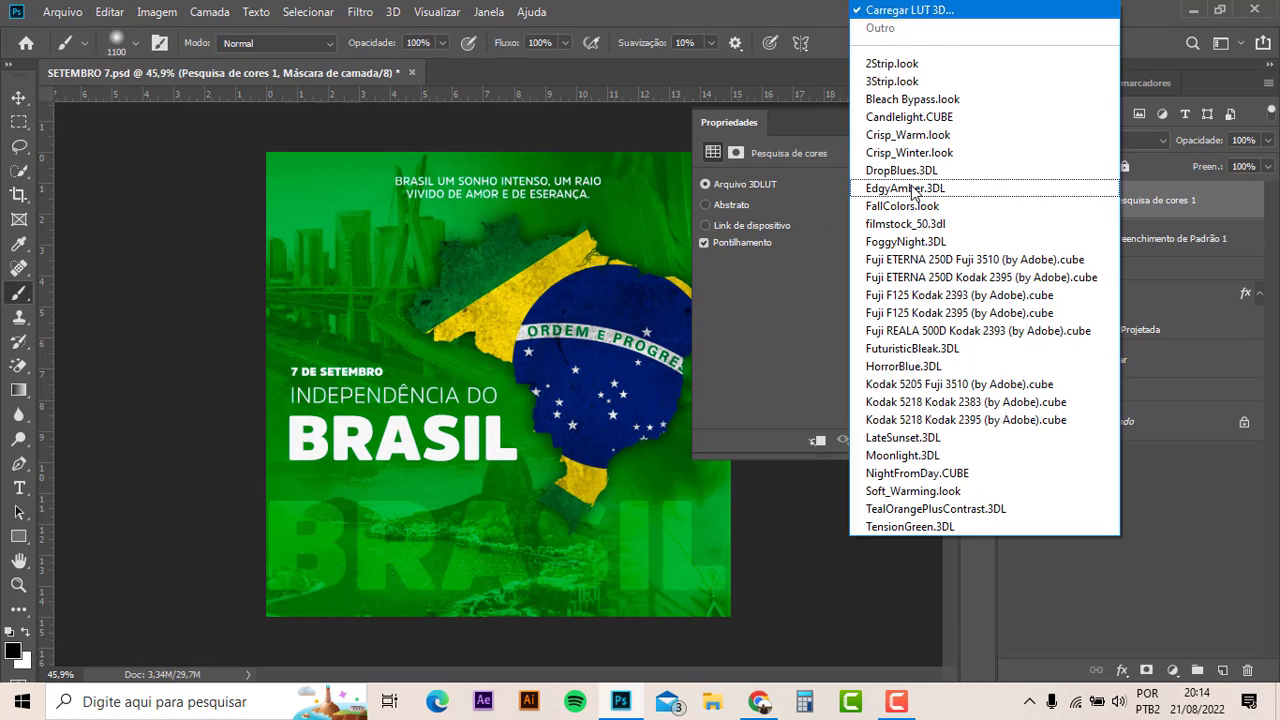
left_click(923, 79)
key("Down")
key("Down")
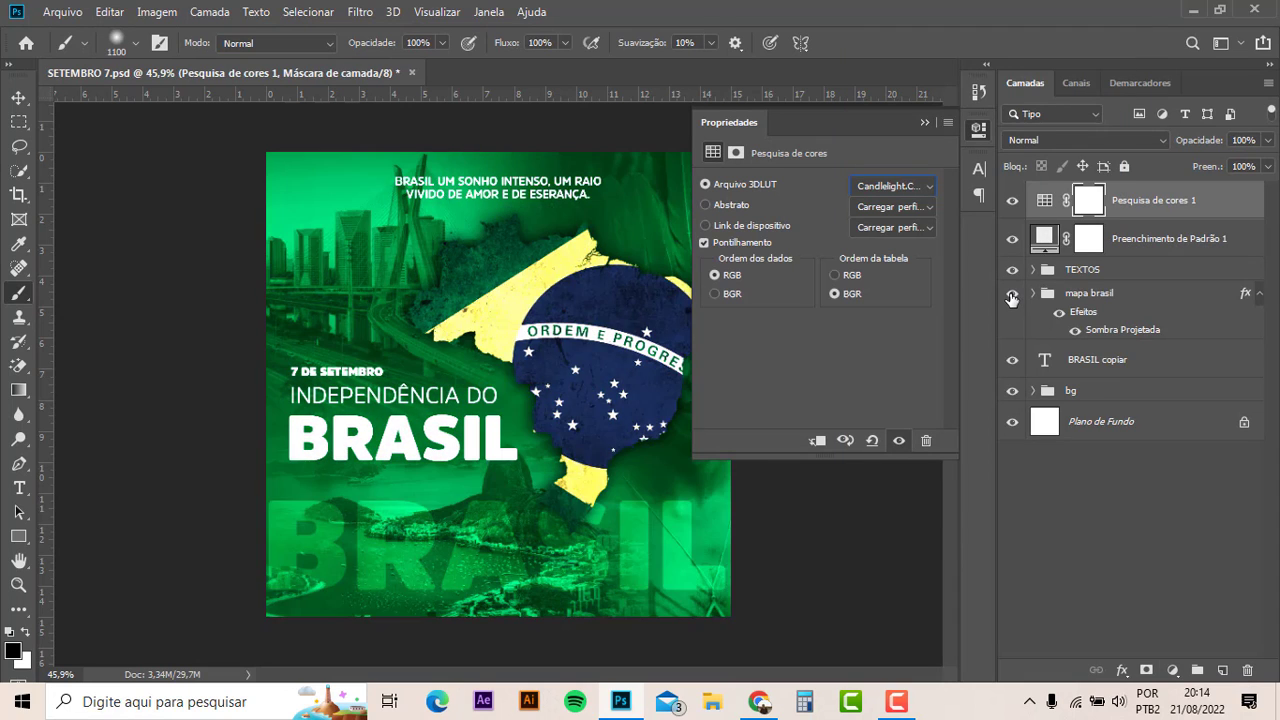
key("Down")
key("Down")
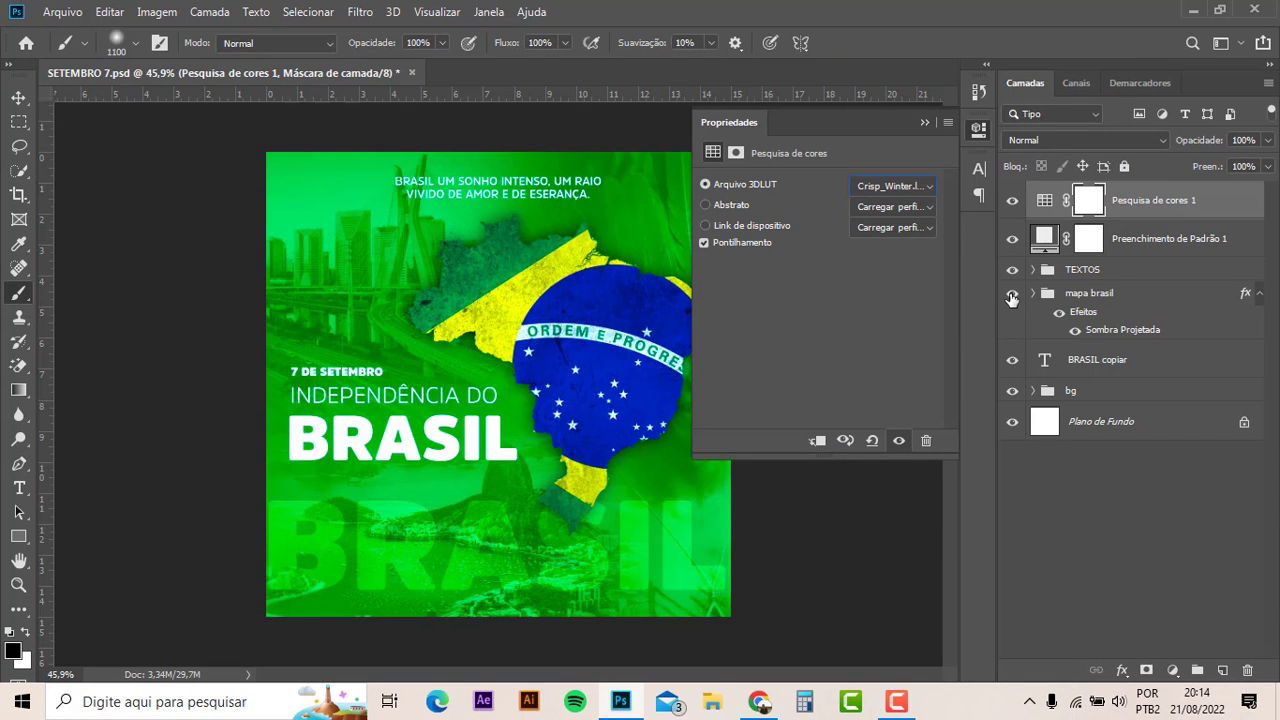
key("Down")
key("Down")
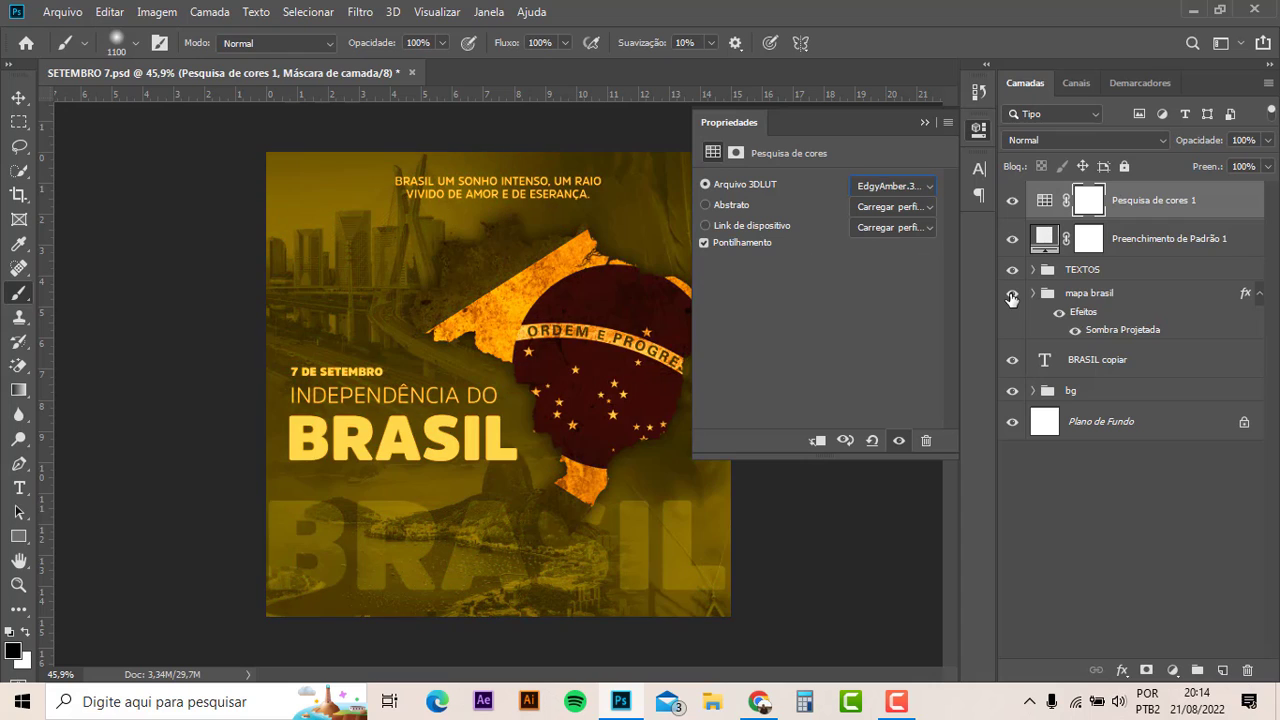
key("Down")
key("Down")
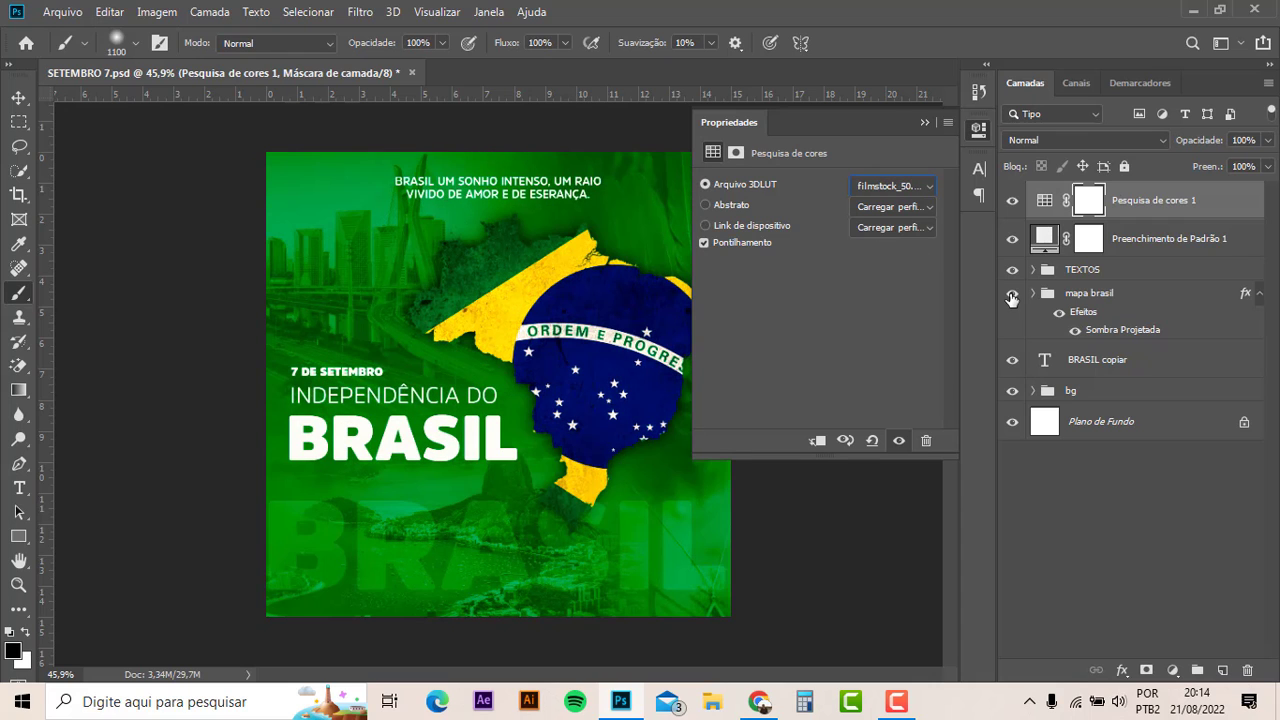
key("Down")
key("Down")
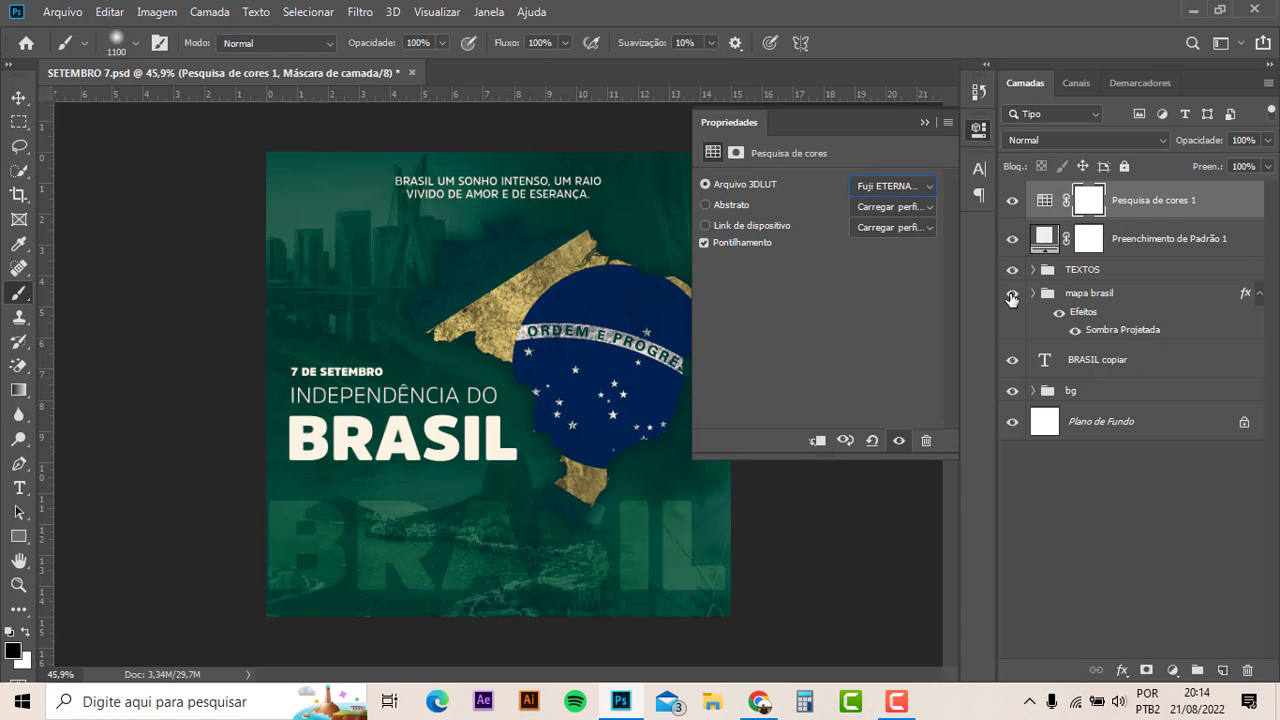
key("Down")
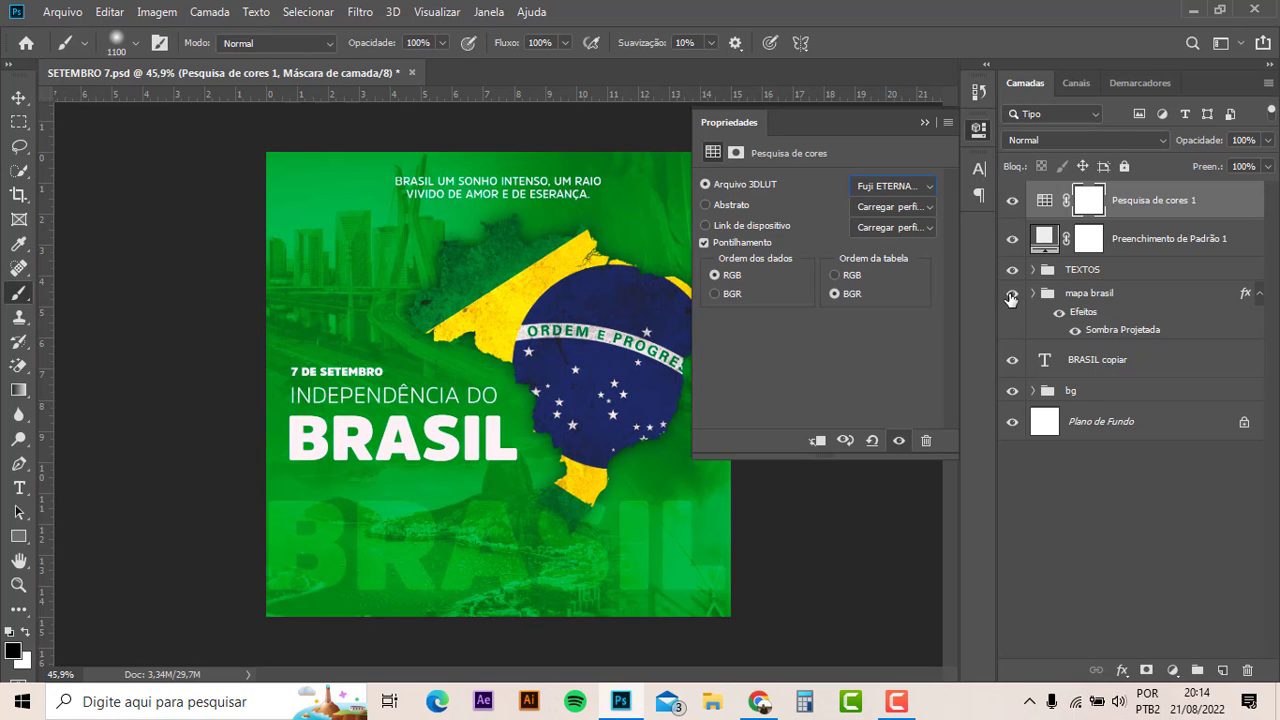
key("Down")
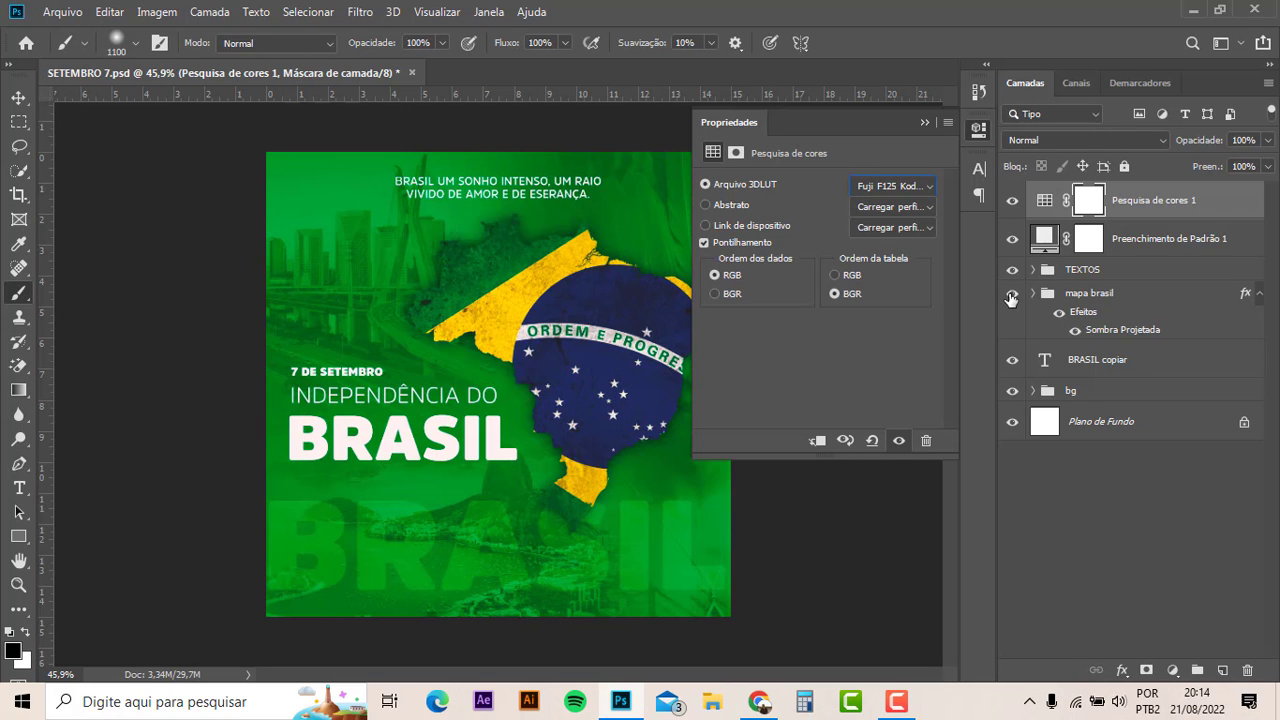
key("Down")
key("Down")
key("Down")
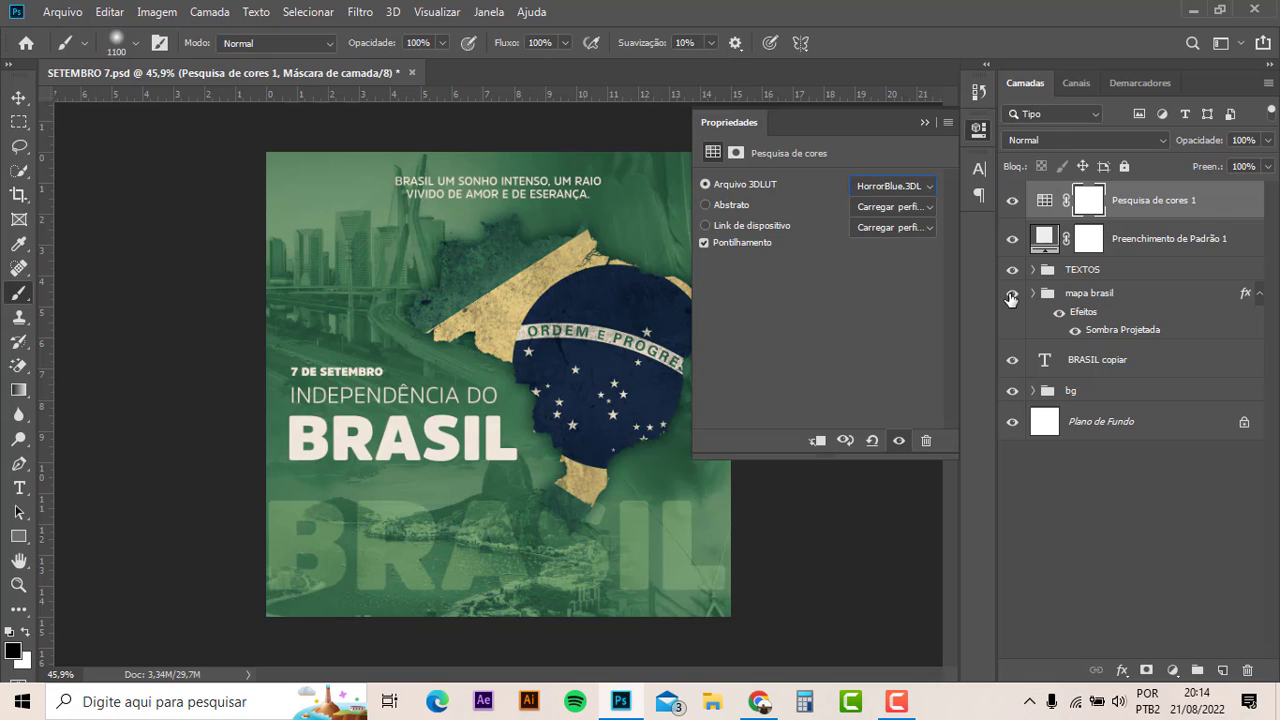
key("Down")
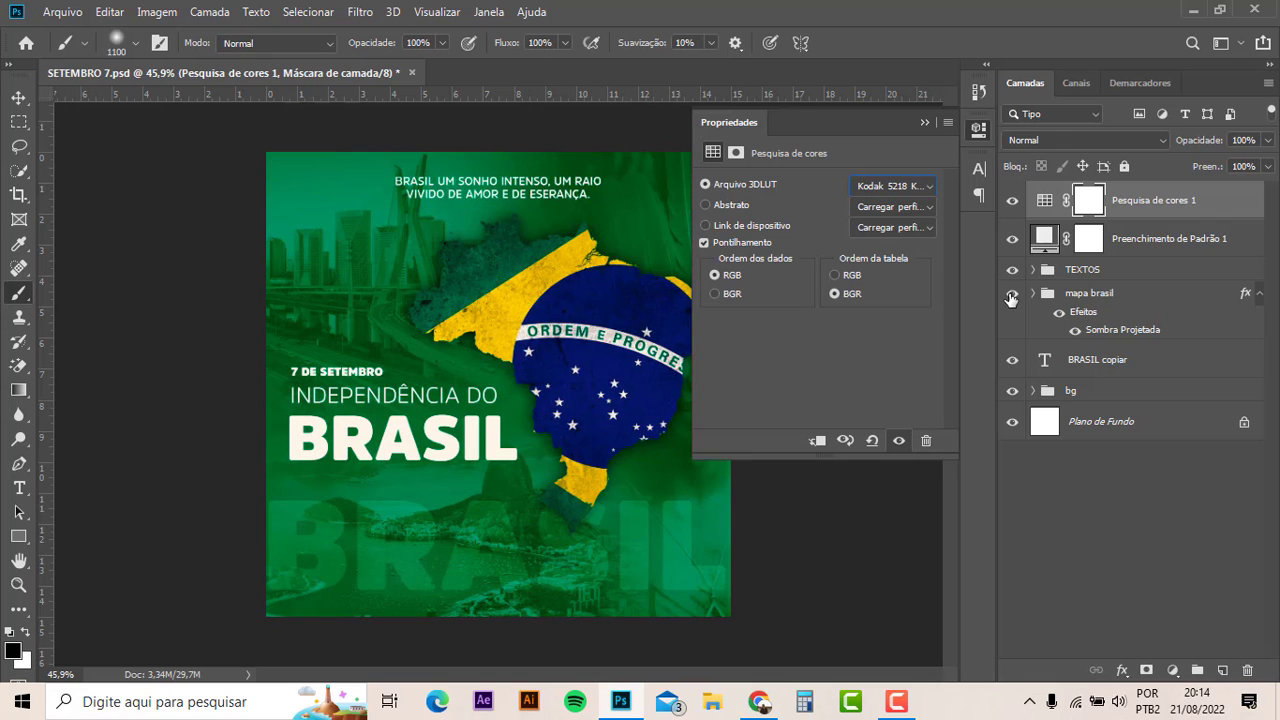
key("Down")
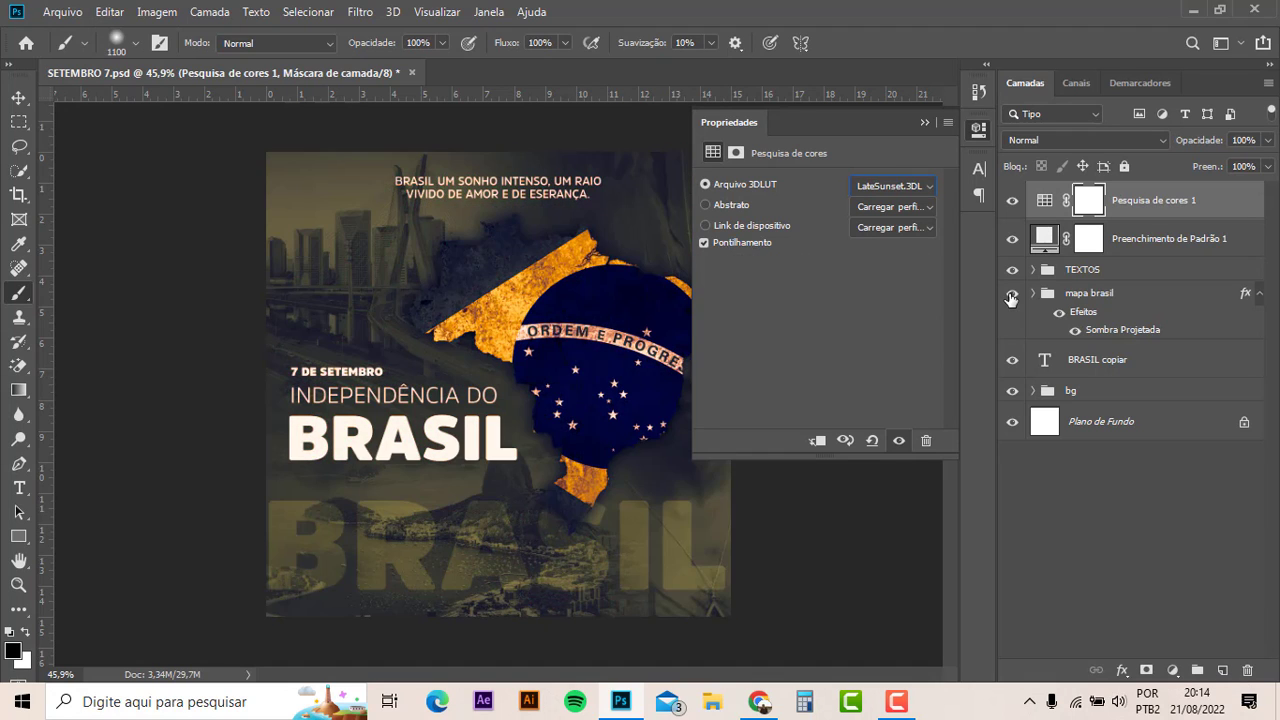
key("Down")
key("Down")
key("Down")
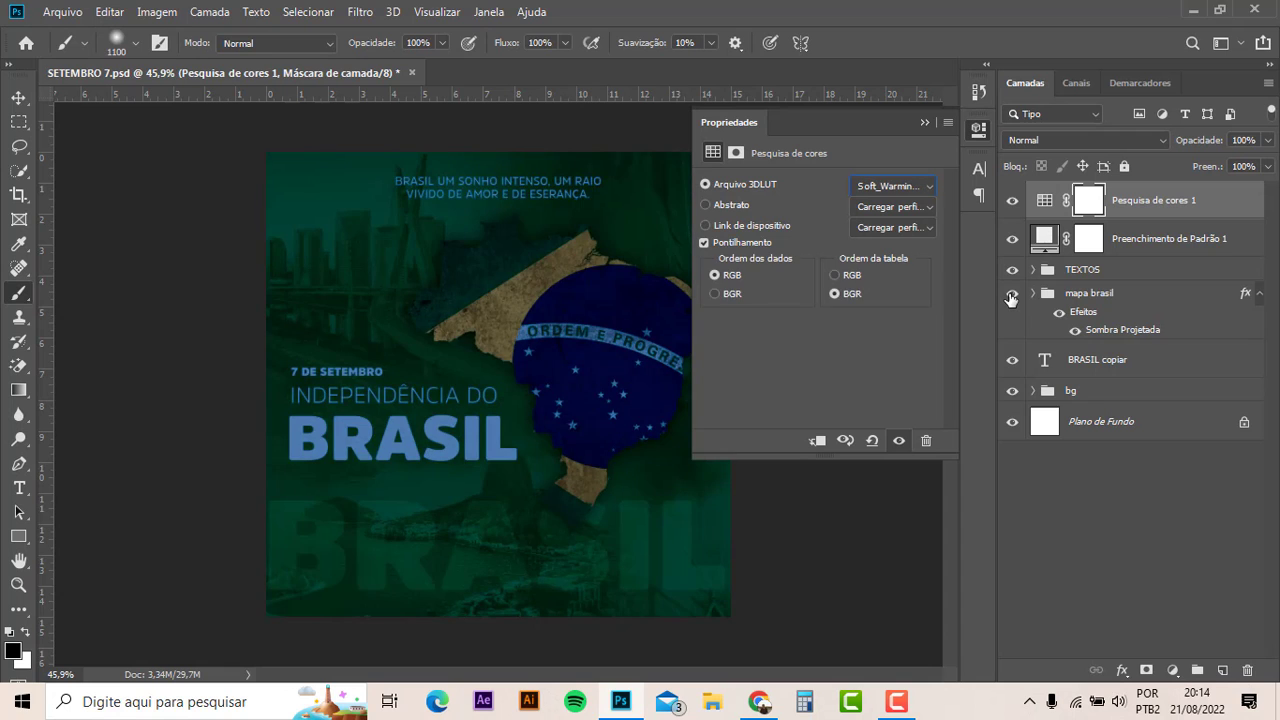
key("Down")
key("Down")
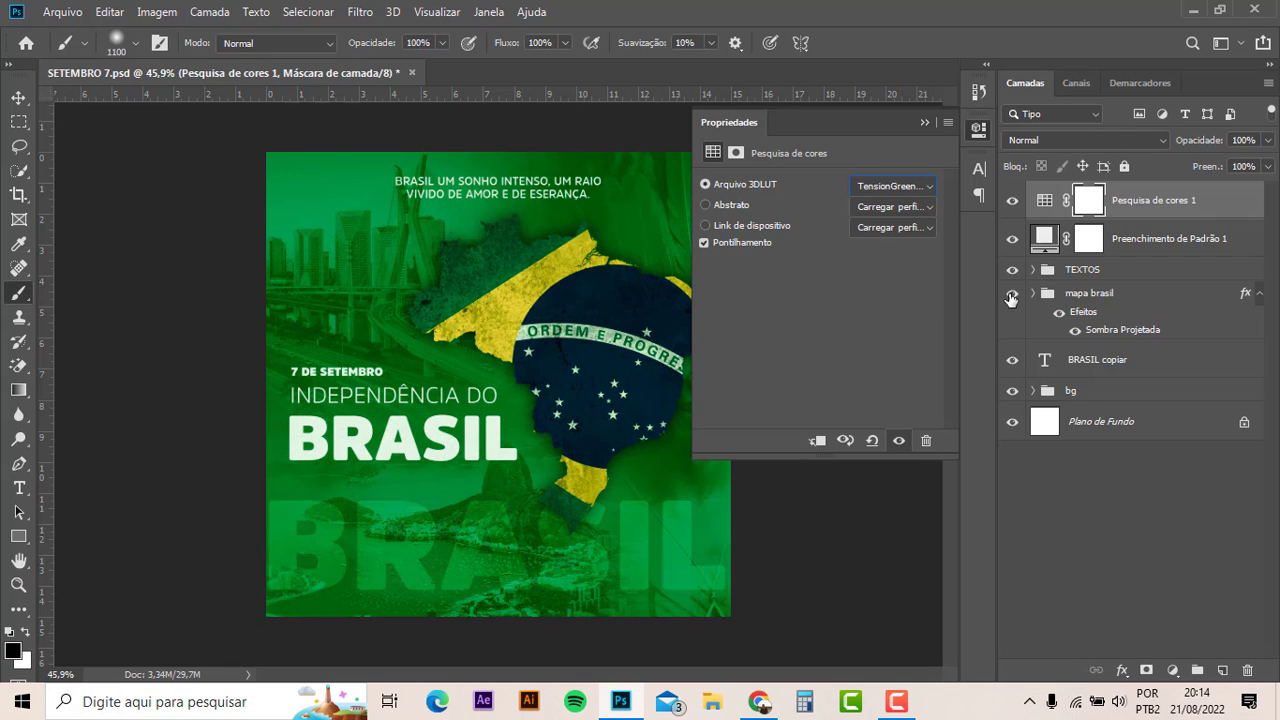
left_click(925, 122)
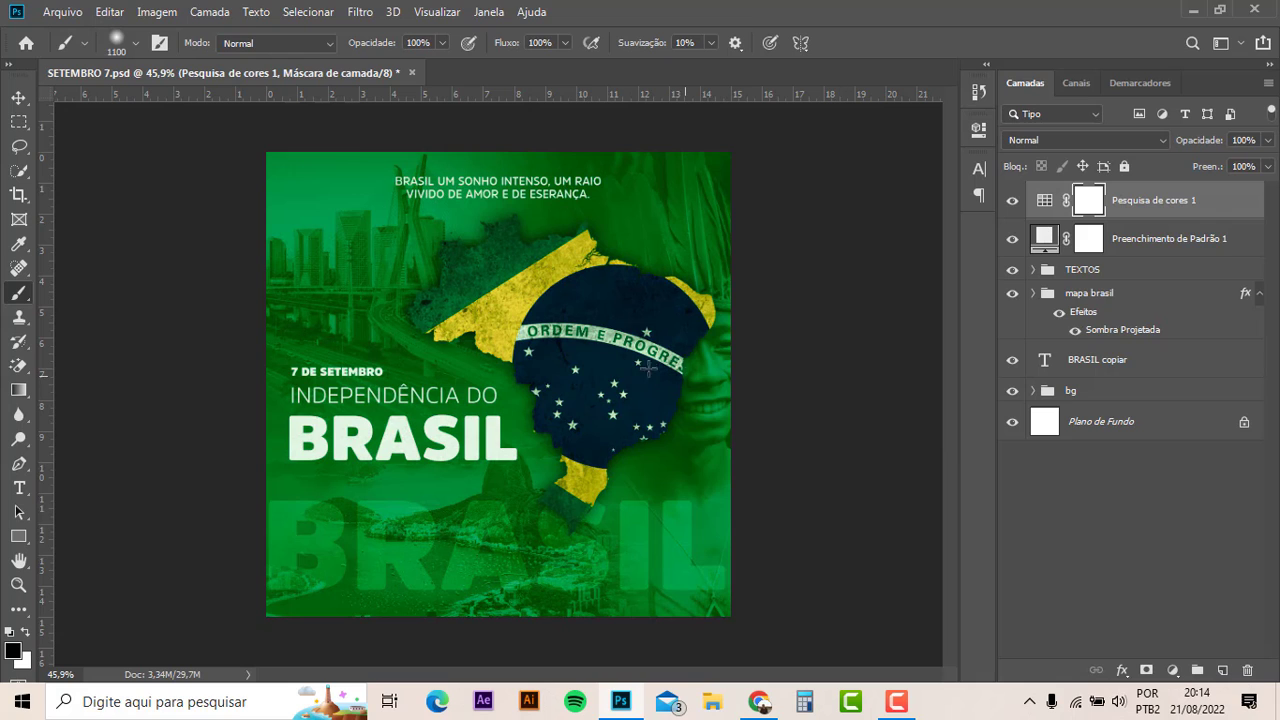
- On a new layer, brush a soft light-green glow over the poster's top-left corner
left_click(1222, 670)
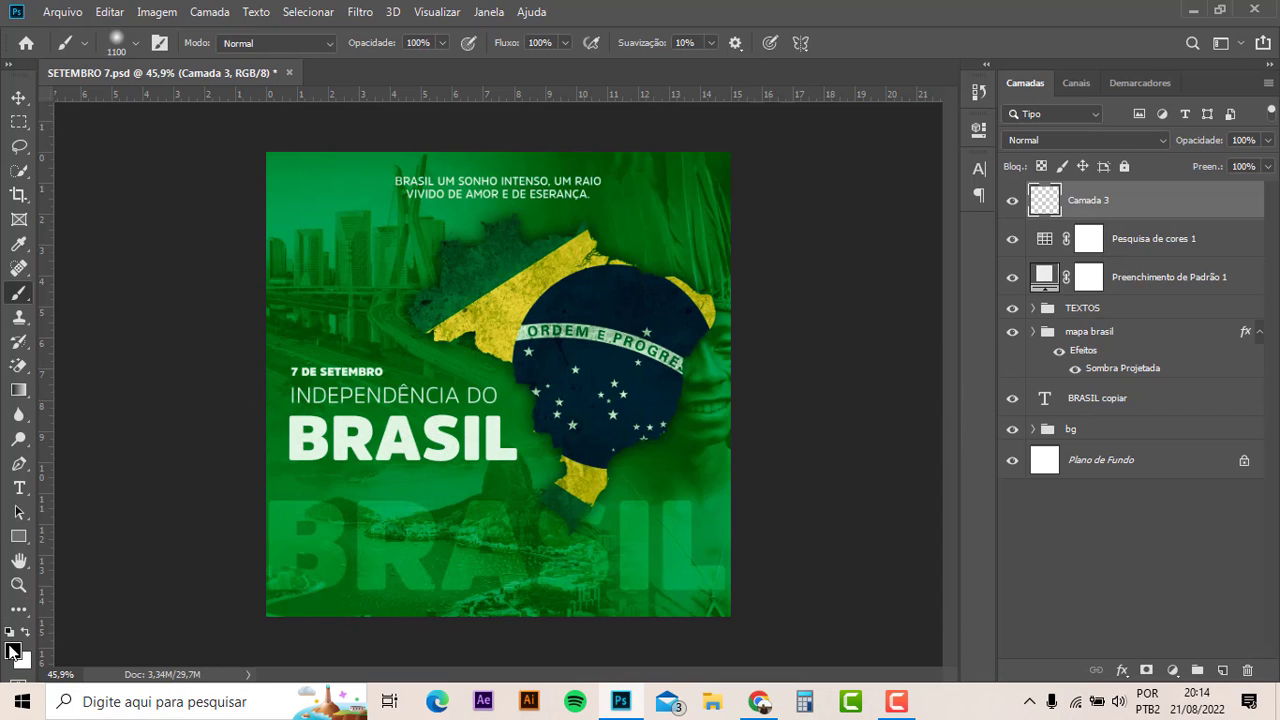
left_click(12, 650)
left_click(820, 509)
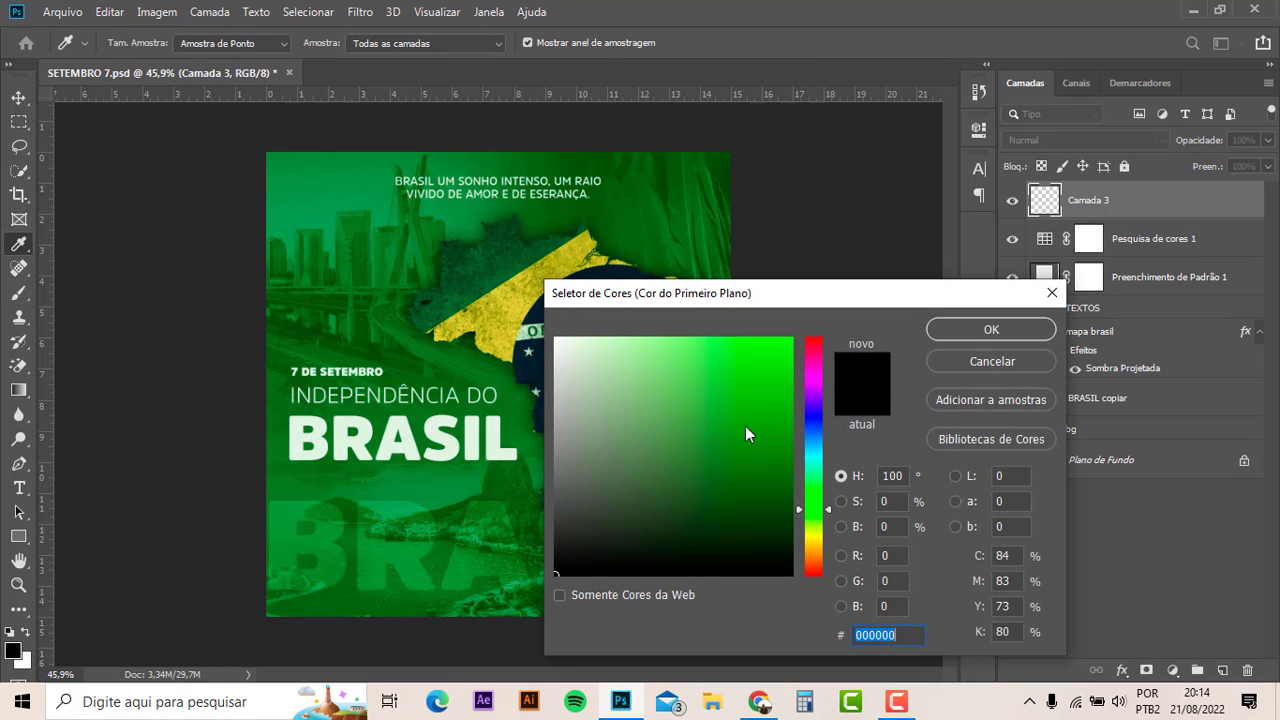
left_click(671, 337)
left_click(943, 329)
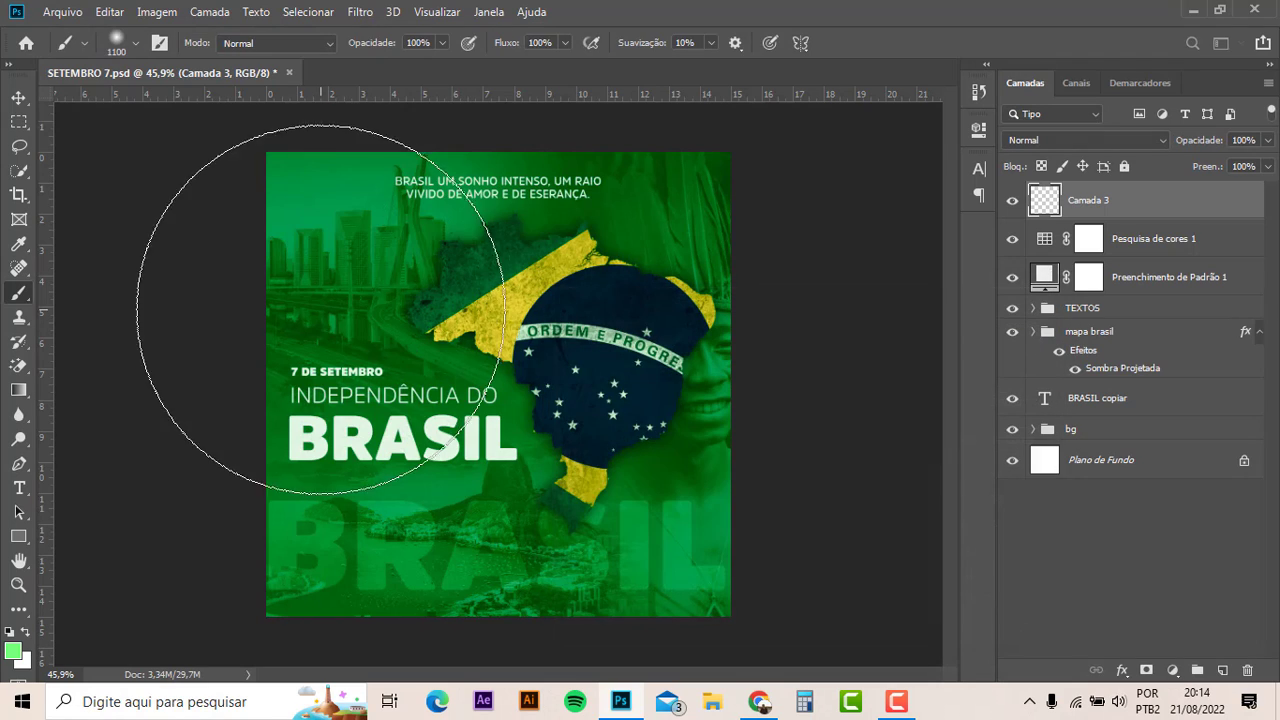
left_click(241, 220)
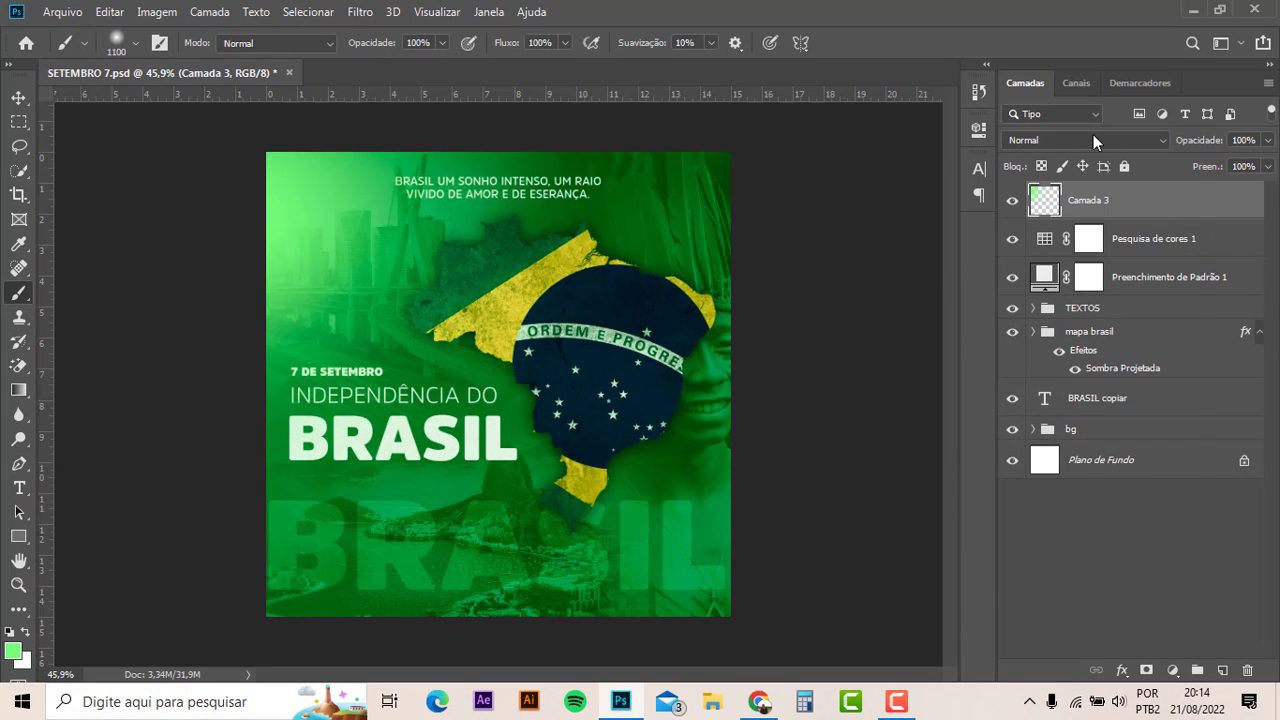
- Set the glow layer to Divisão (Divide) blending and fit the whole poster on screen
left_click(1093, 140)
left_click(1042, 300)
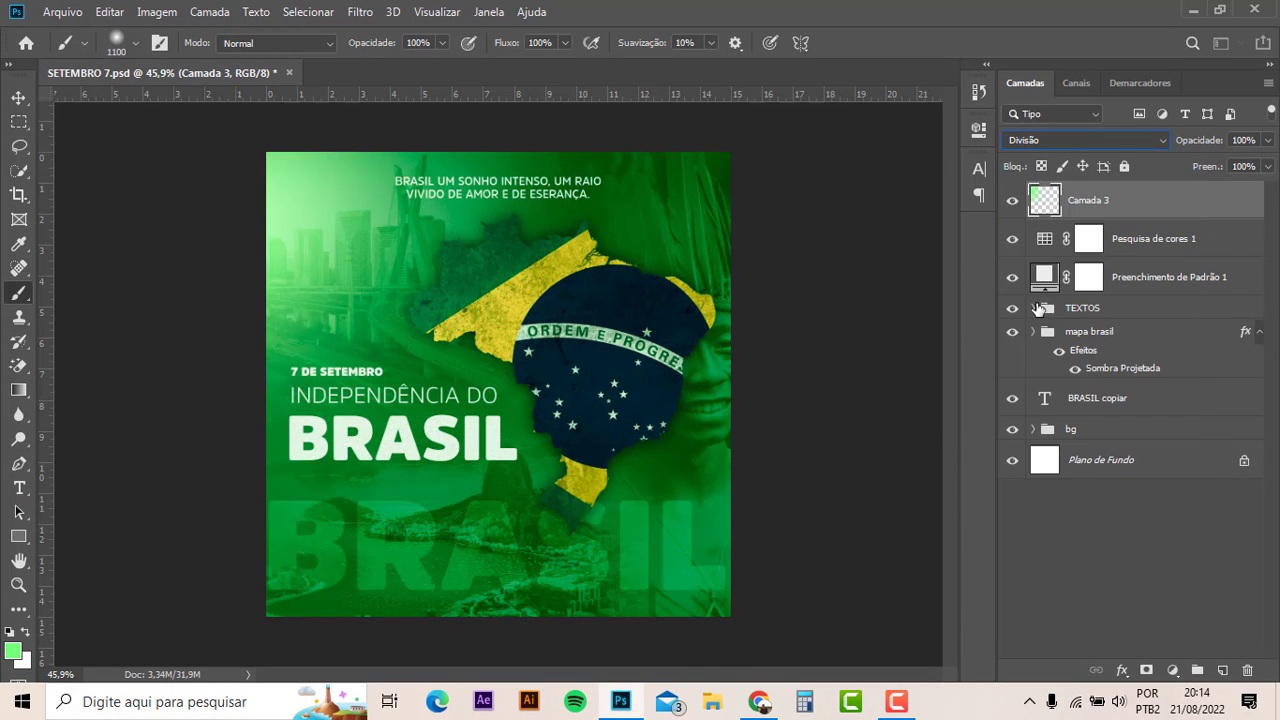
left_click(797, 557)
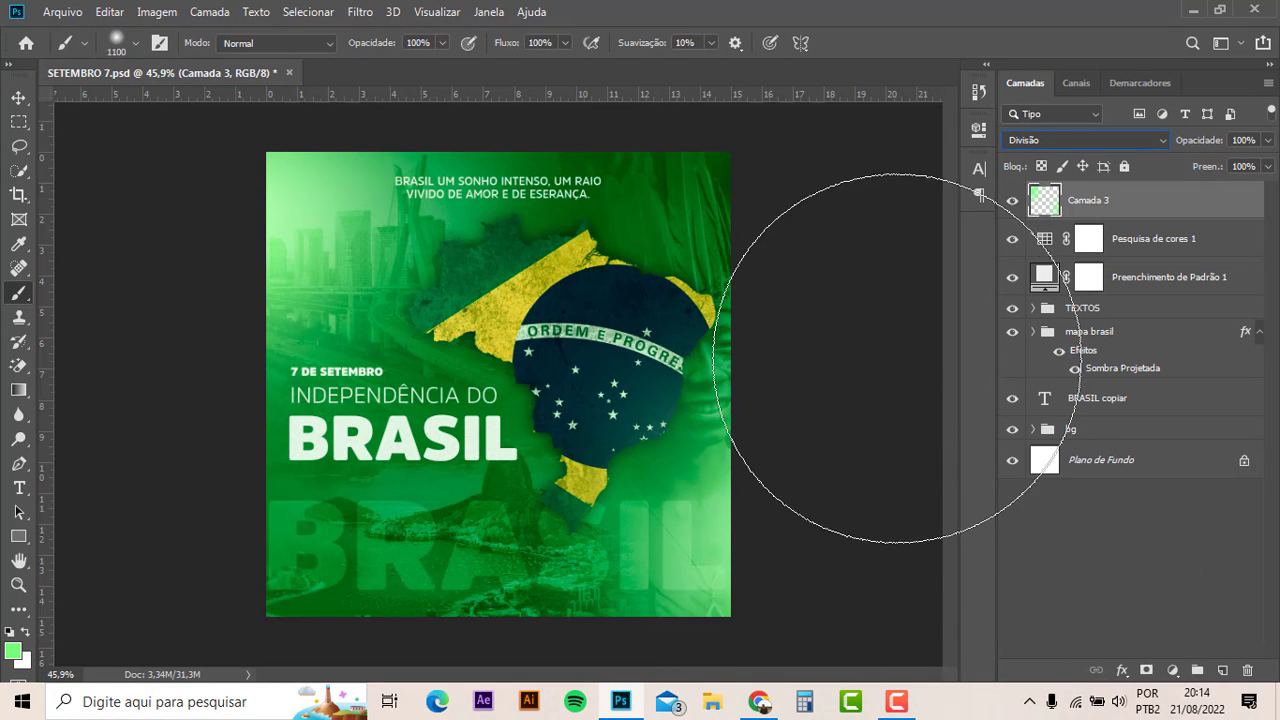
key("ctrl+z")
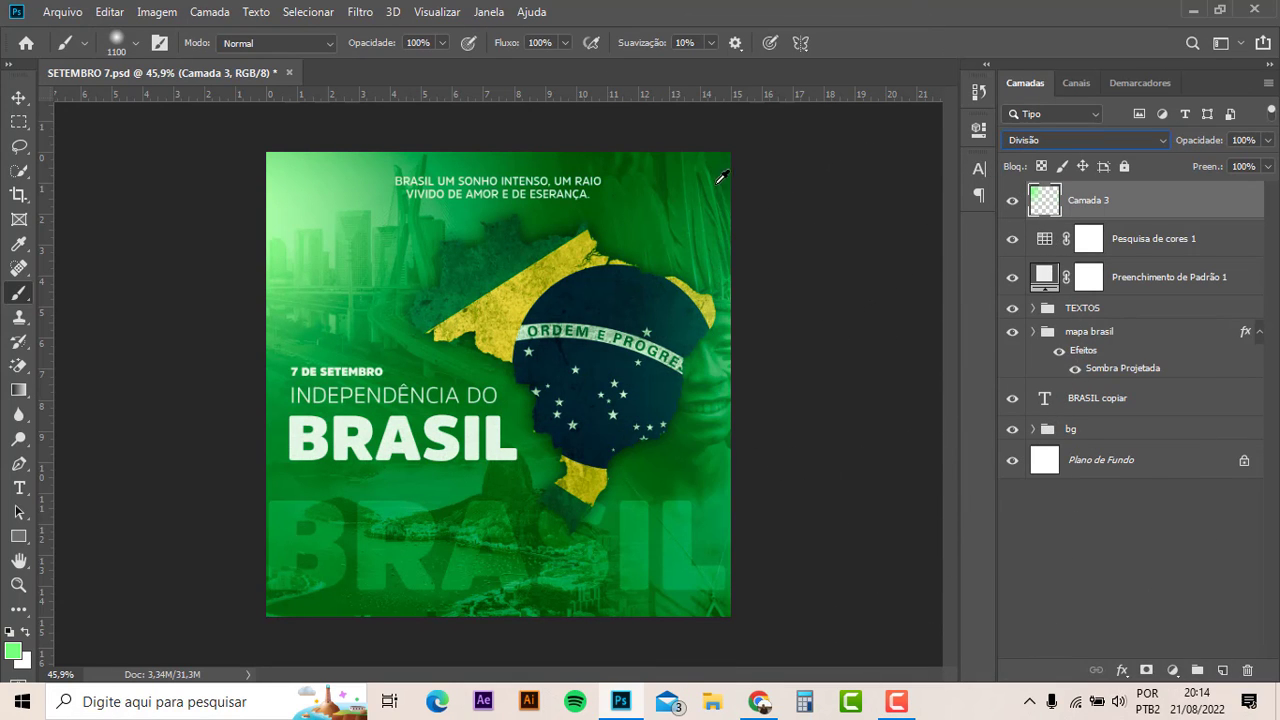
left_click(296, 566)
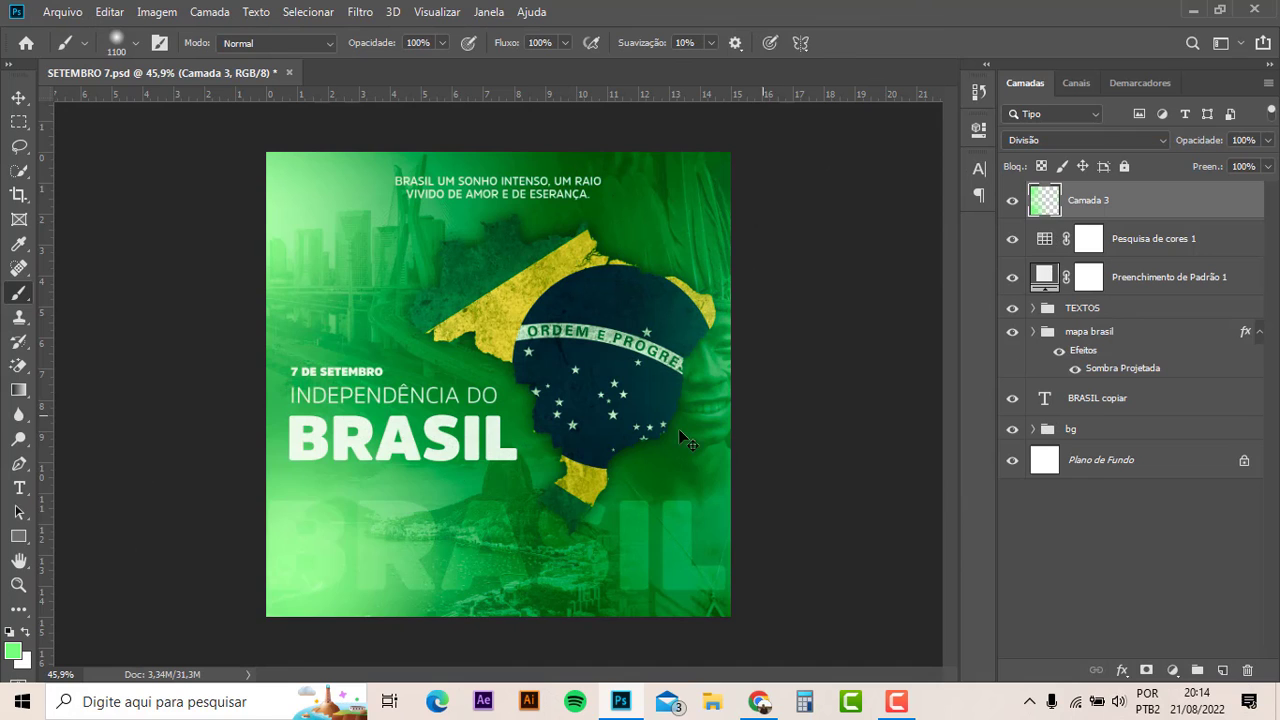
key("ctrl+z")
scroll(229, 555, "down", 1)
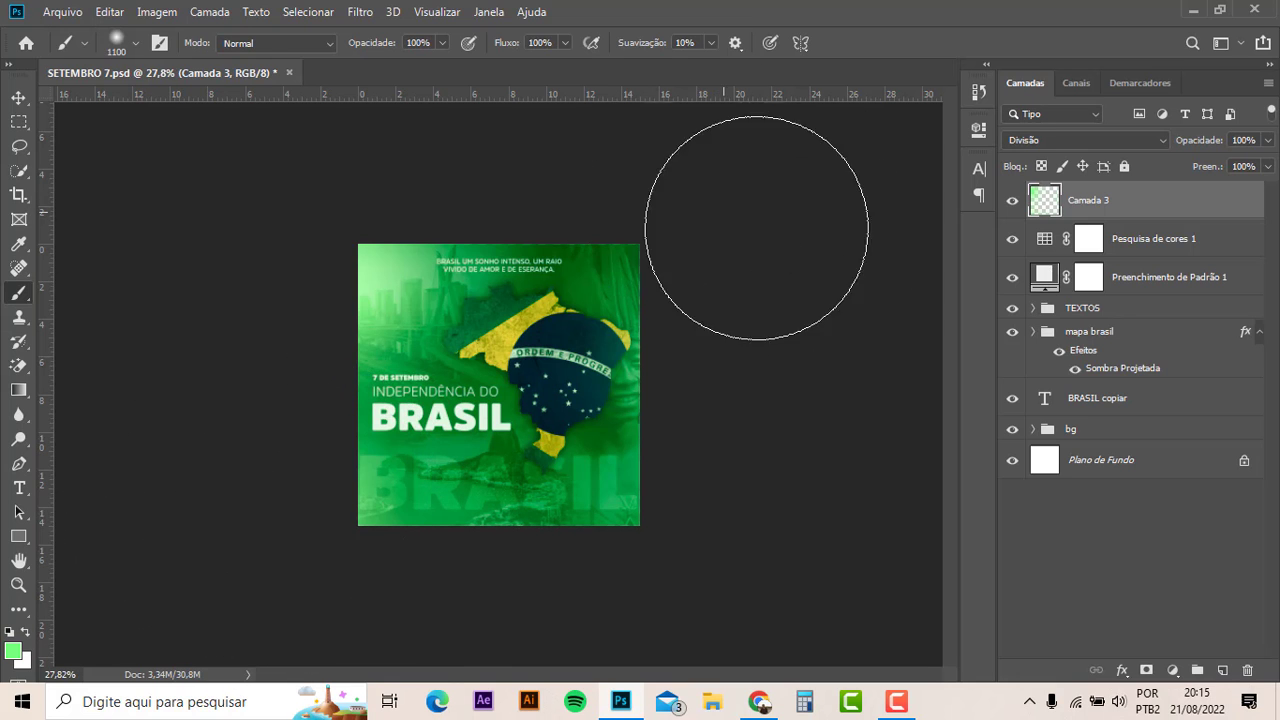
key("ctrl+0")
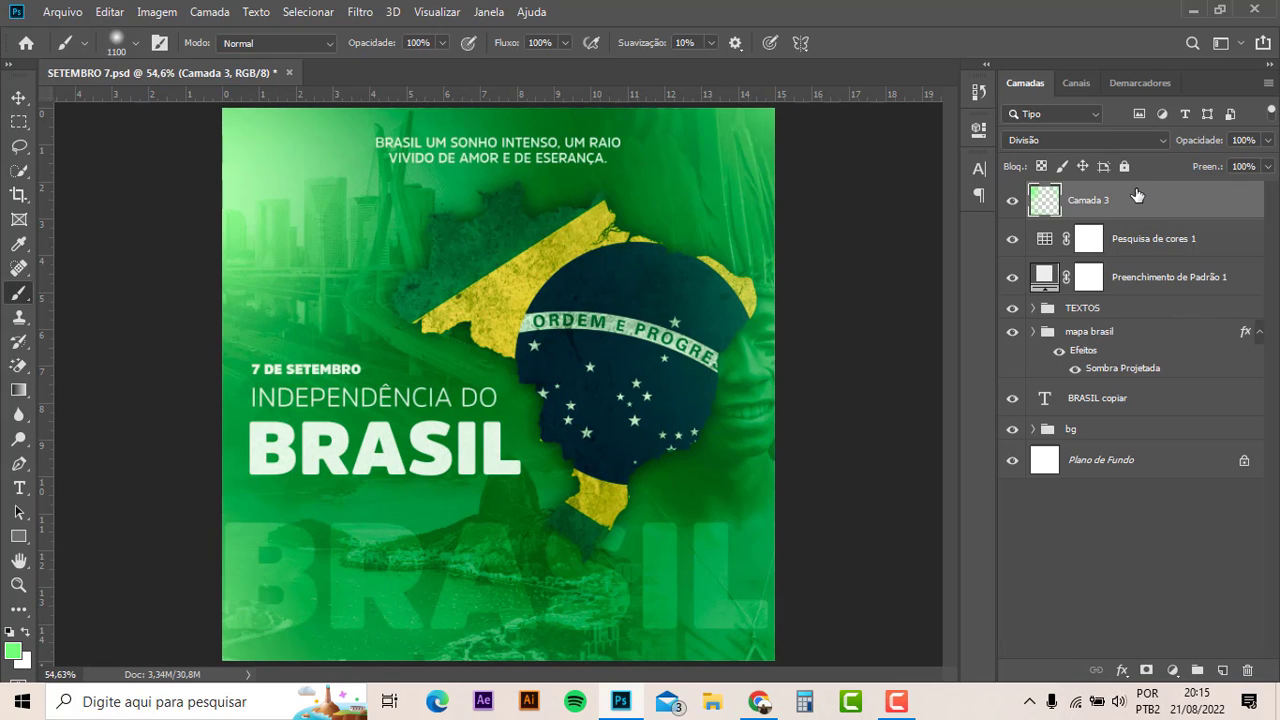
- Save the poster and export it via Save for Web as PNG-24 'SETEMBRO-7' to the Desktop
key("ctrl+s")
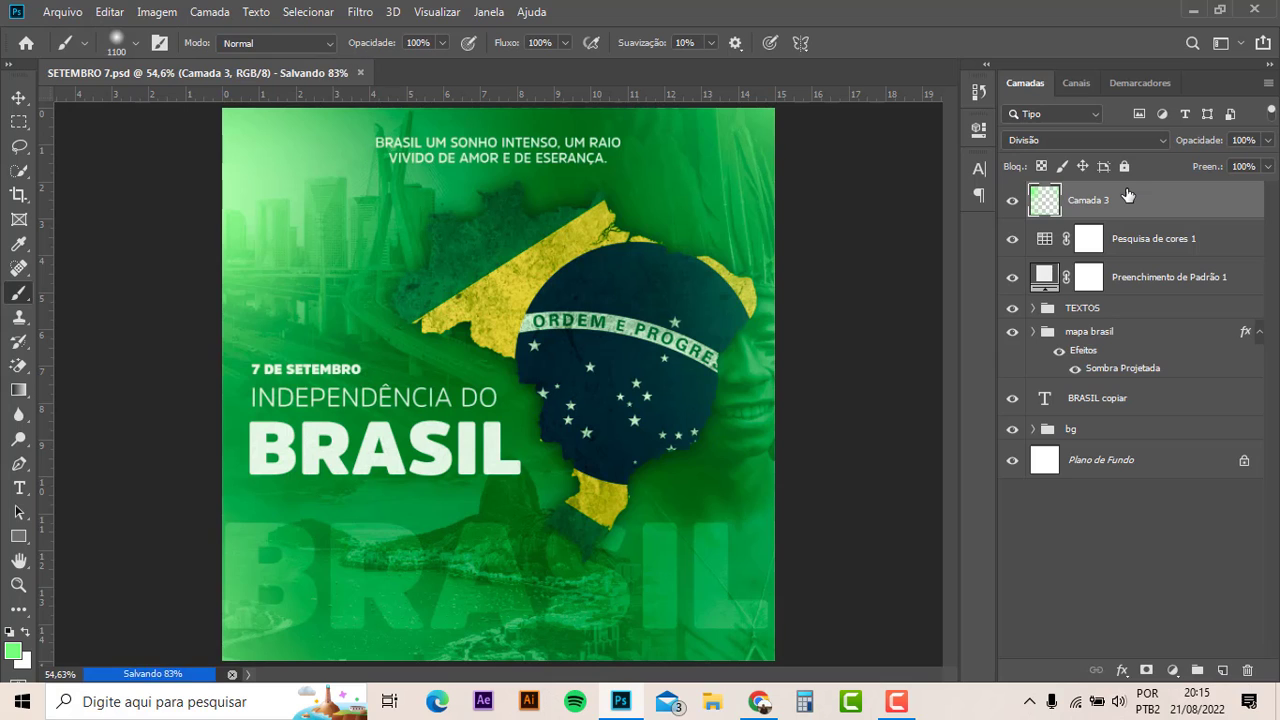
left_click(62, 12)
mouse_move(76, 267)
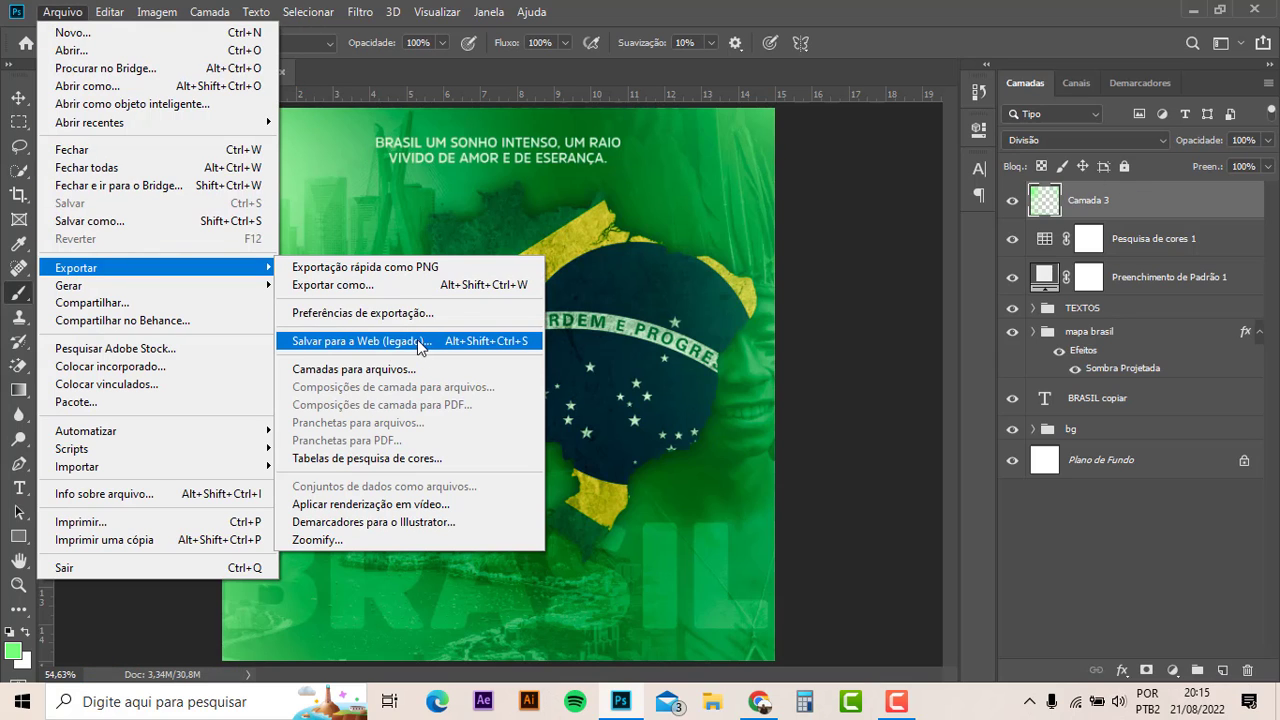
left_click(420, 342)
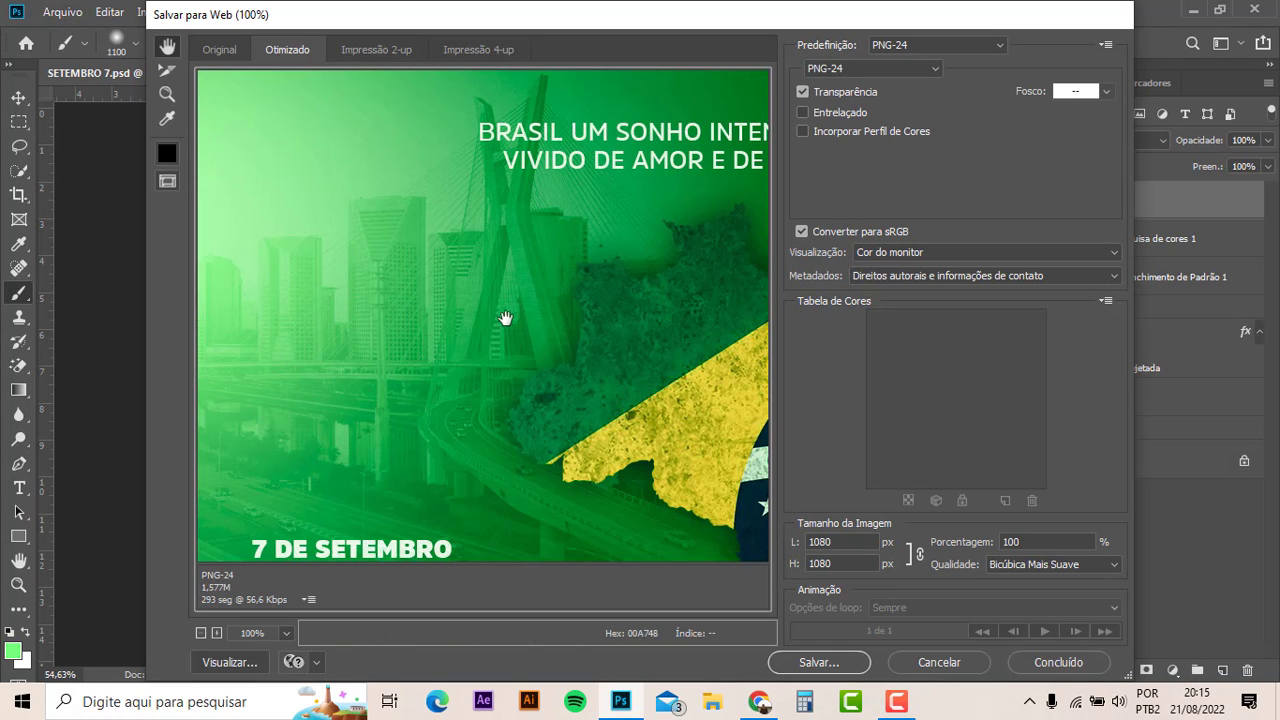
mouse_move(506, 320)
left_mouse_down()
mouse_move(355, 307)
mouse_move(640, 40)
left_mouse_up()
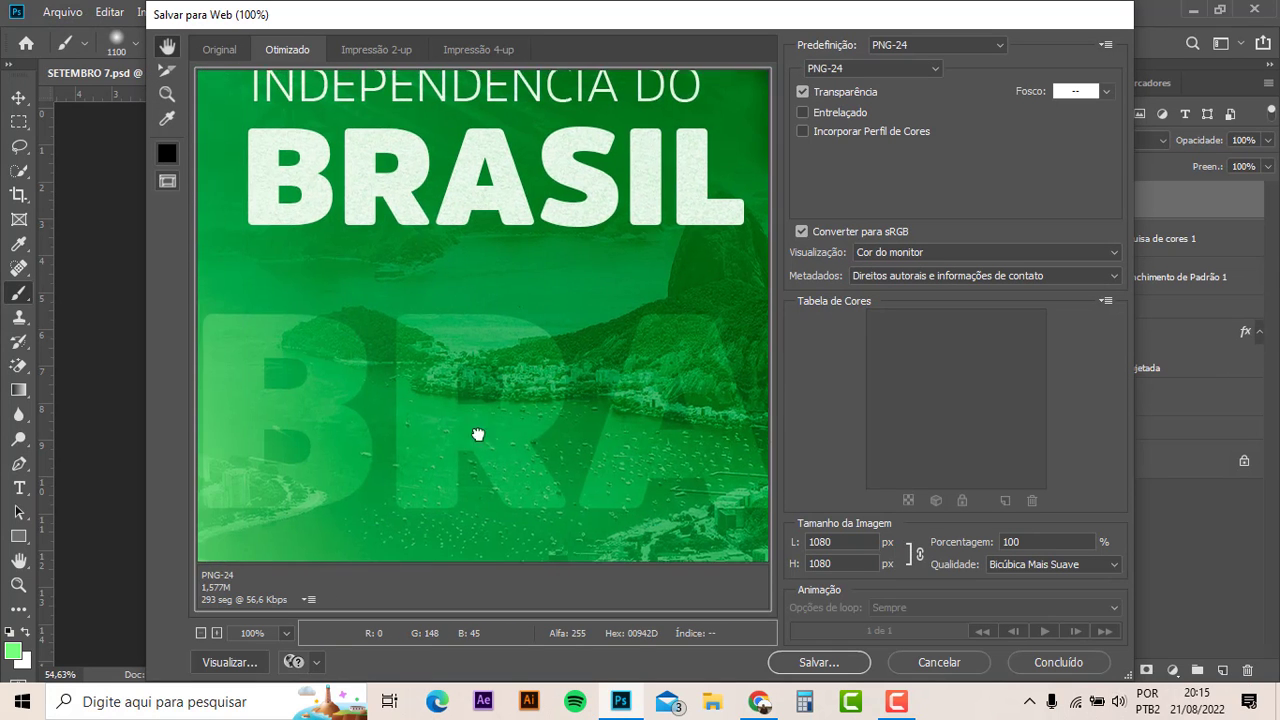
left_click_drag(478, 434, 200, 560)
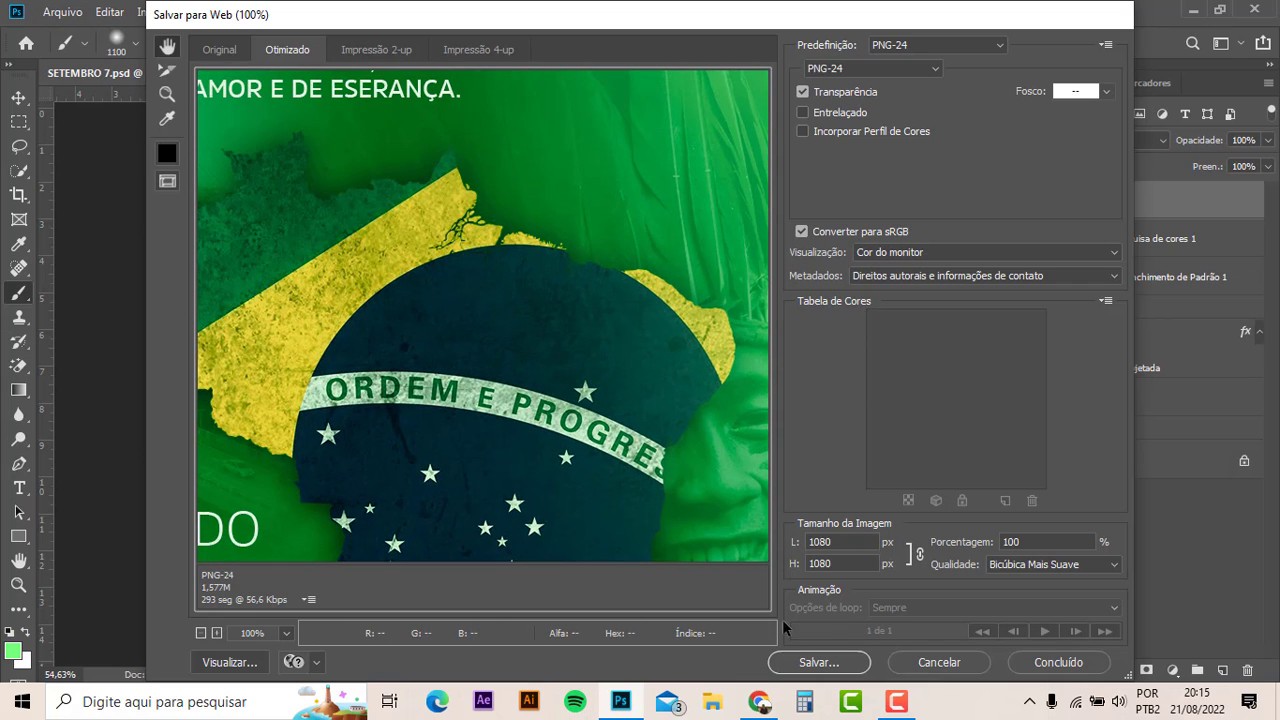
left_click(816, 662)
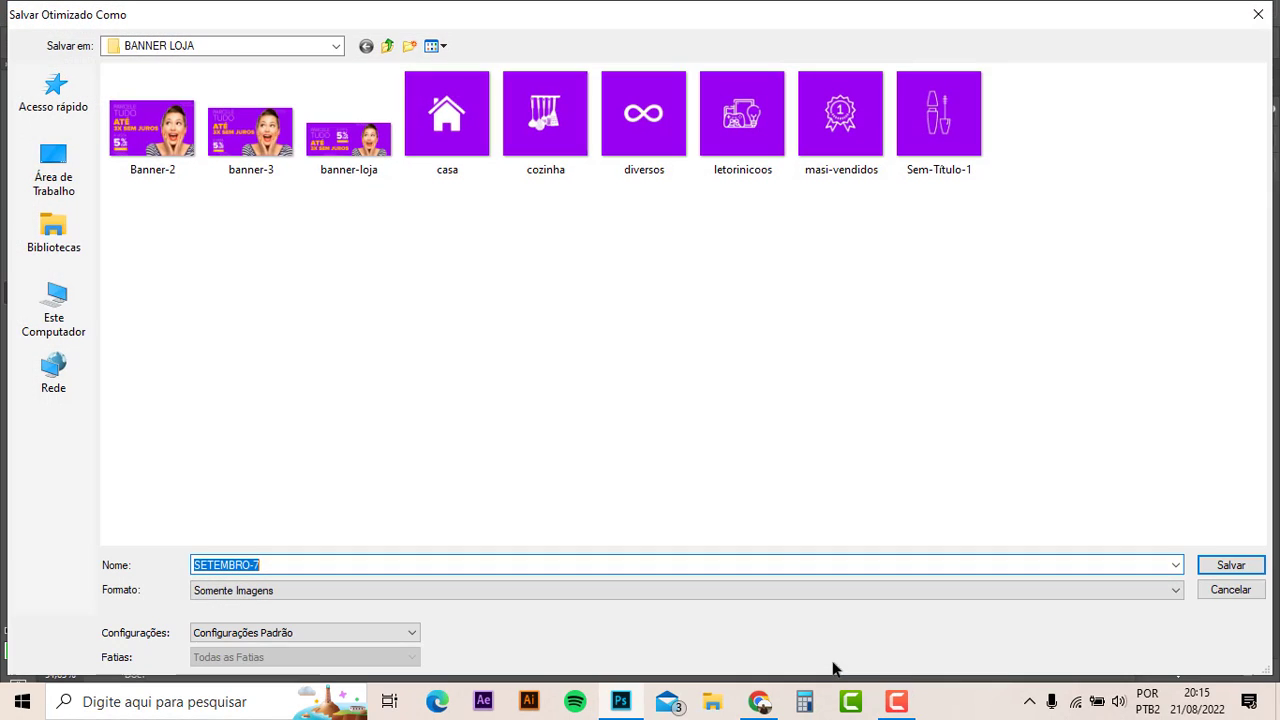
left_click(53, 175)
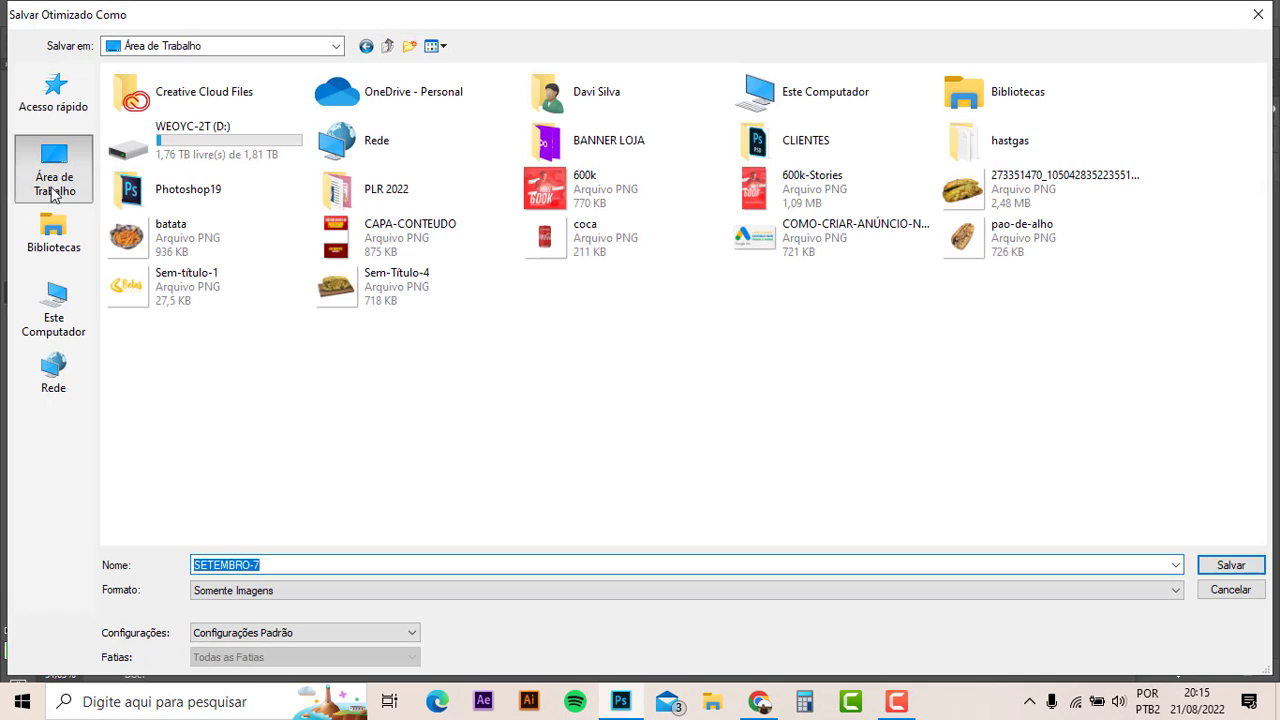
left_click(1231, 566)
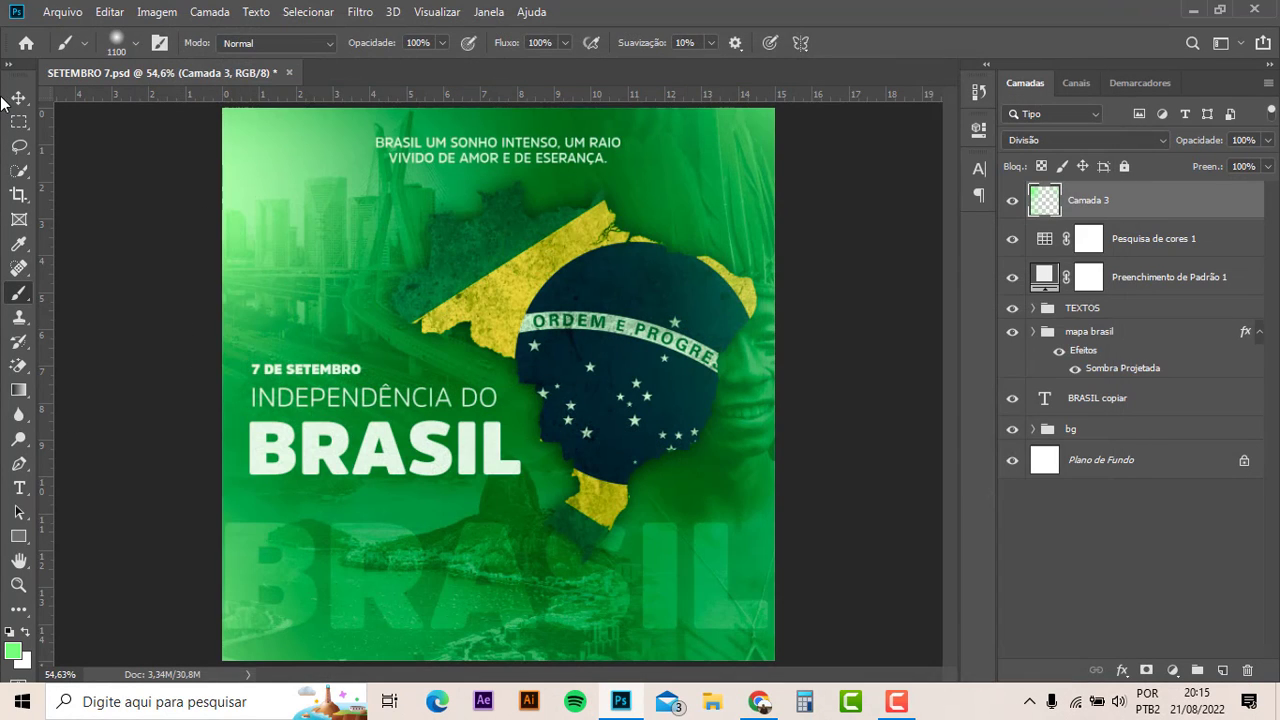
left_click(17, 99)
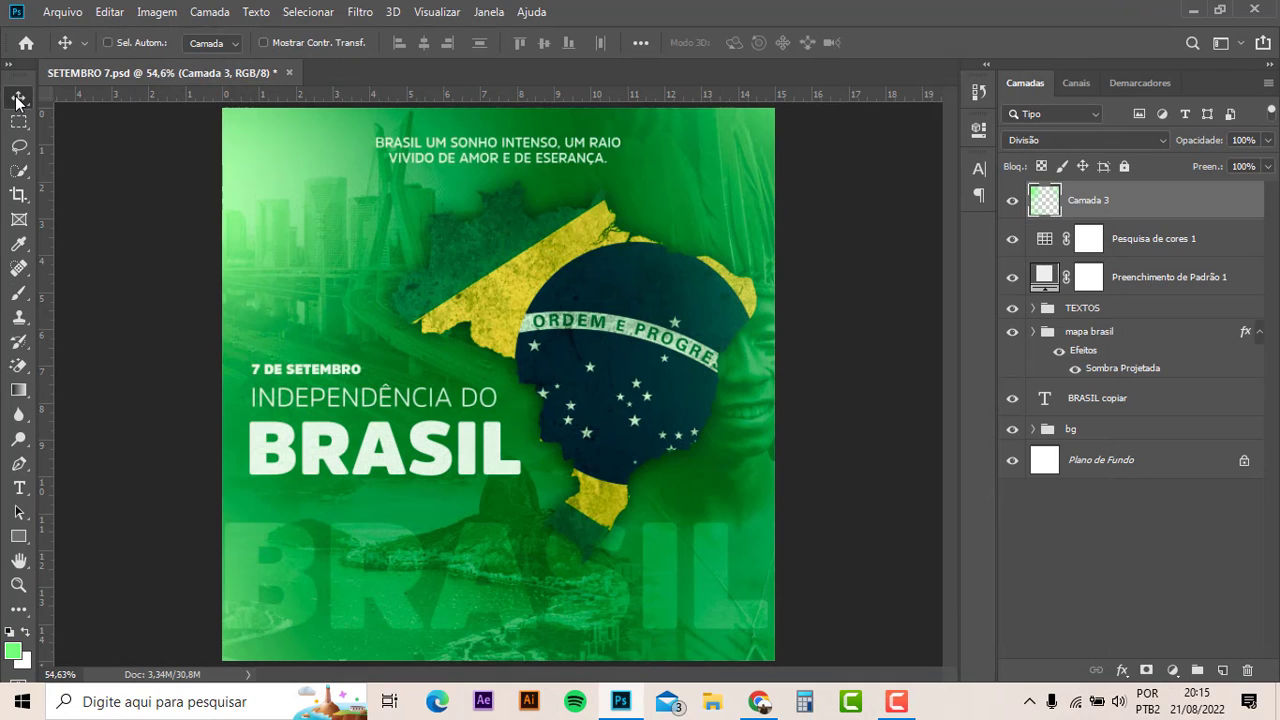